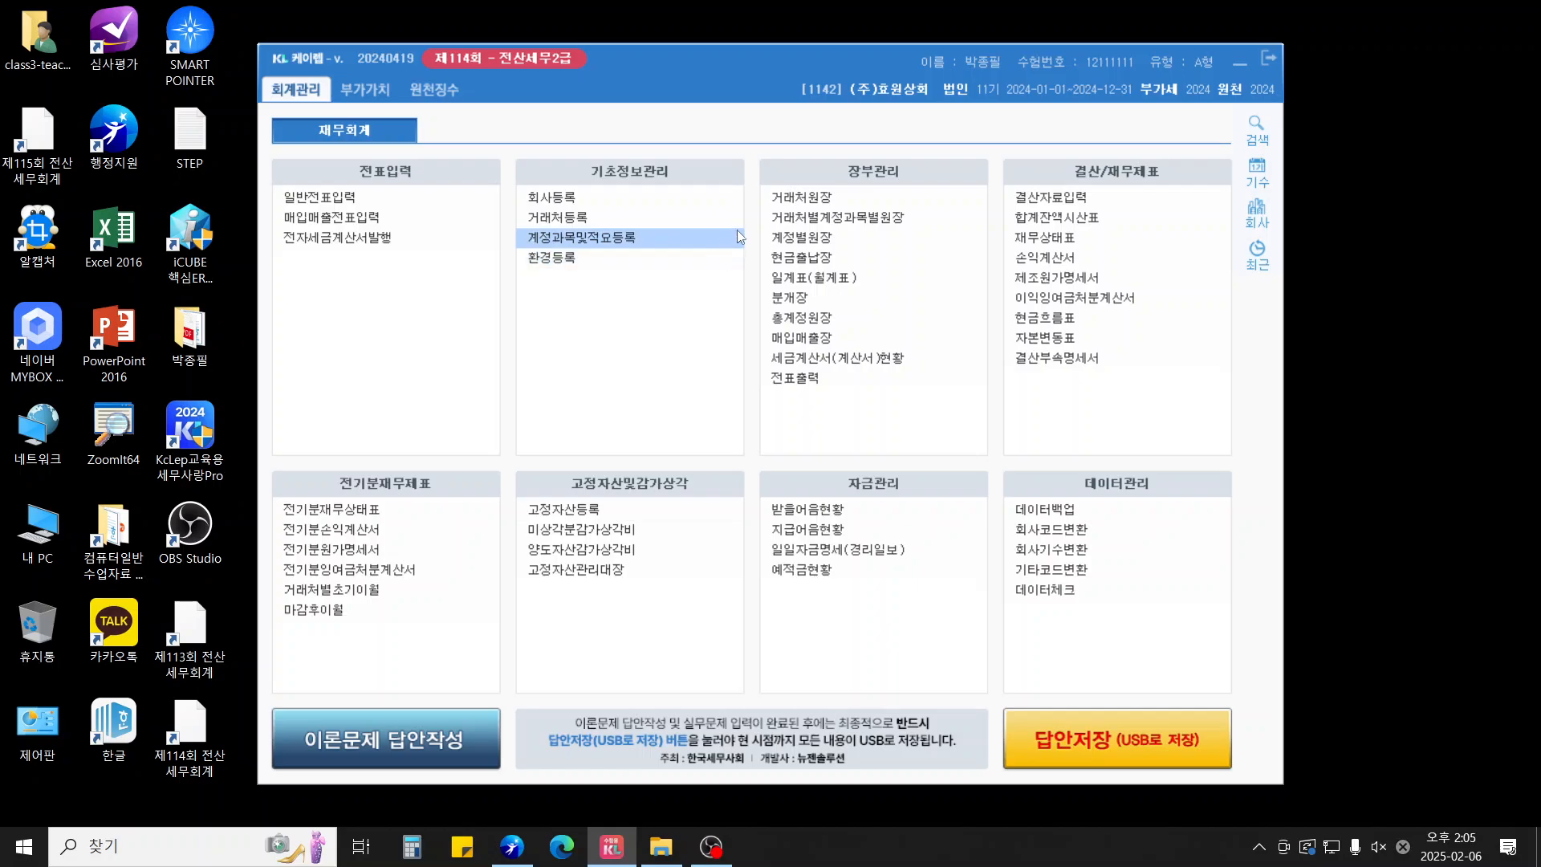
Open 일반전표입력 and date the new voucher 25 January 2024
{"action": "left_click", "coordinate": [377, 199]}
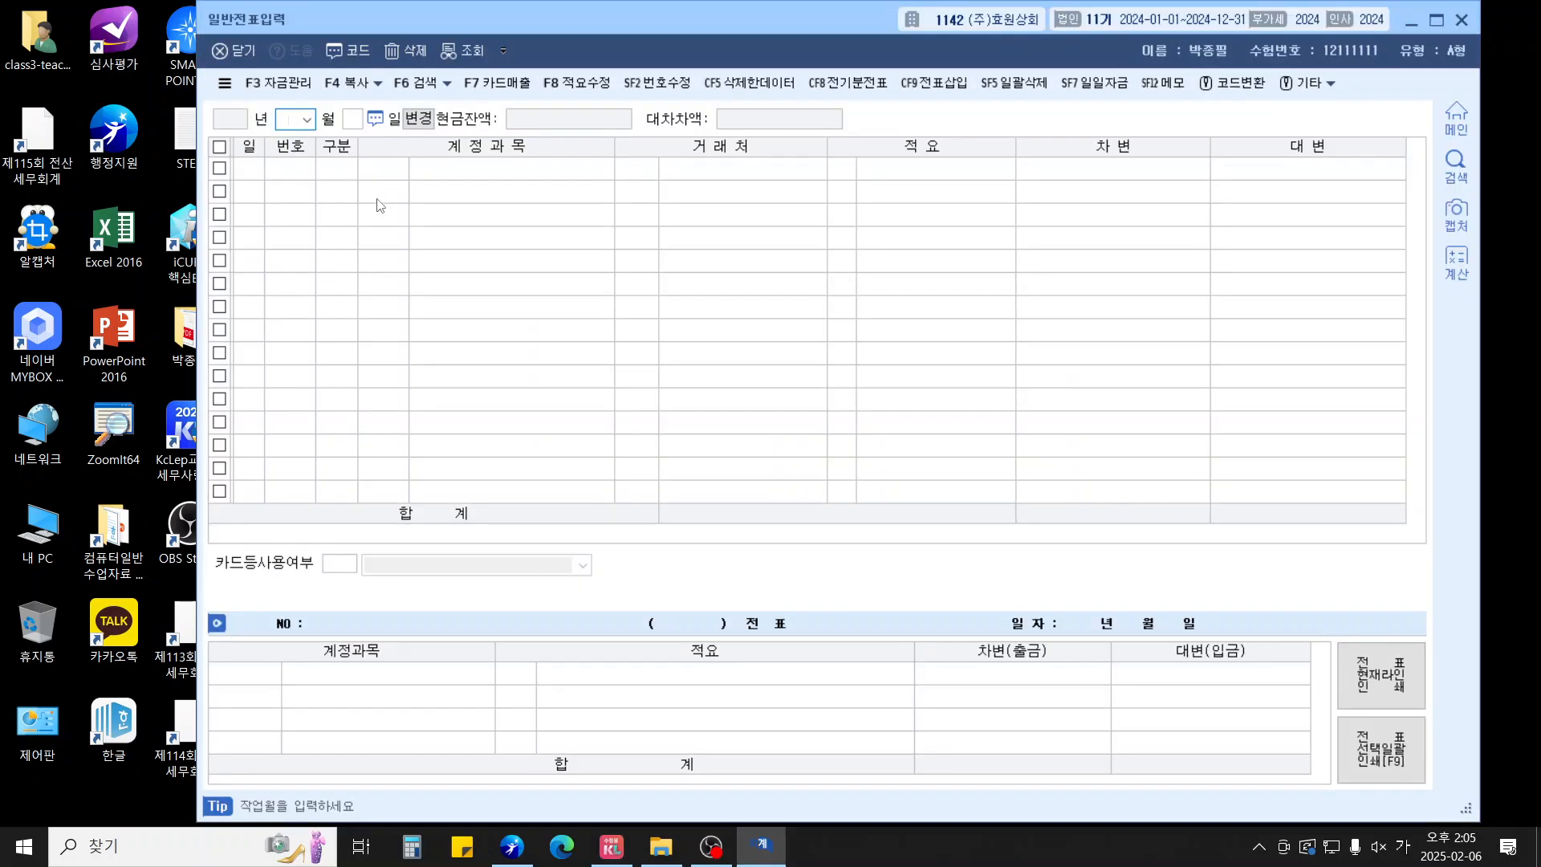
{"action": "type", "text": "1"}
{"action": "key", "text": "Return"}
{"action": "type", "text": "25"}
{"action": "key", "text": "Return"}
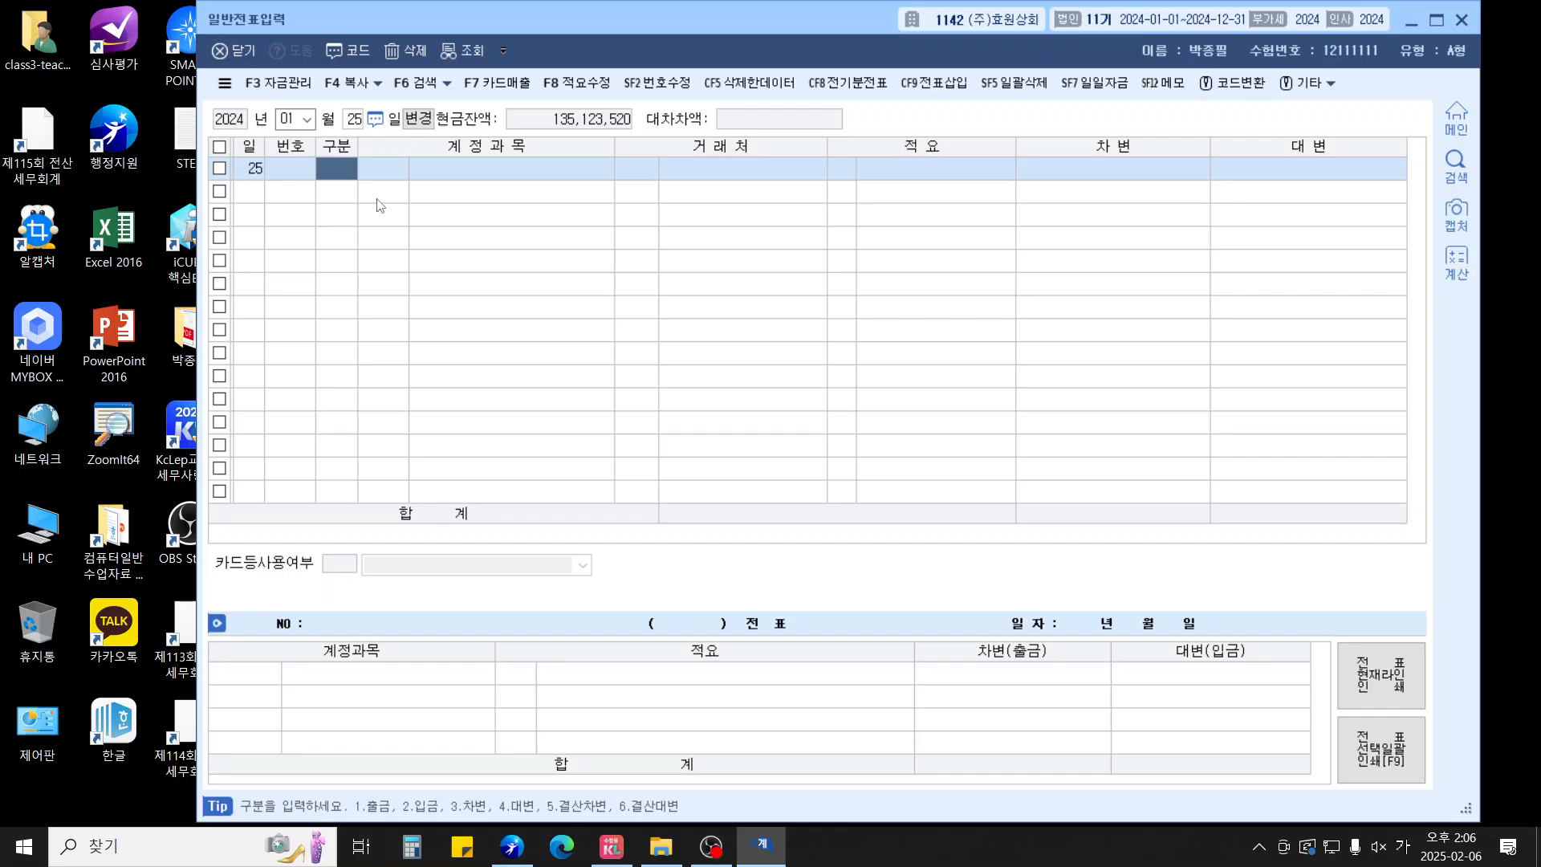
Debit 미지급세금 for 8,500,000 on the first line
{"action": "type", "text": "3"}
{"action": "key", "text": "Return"}
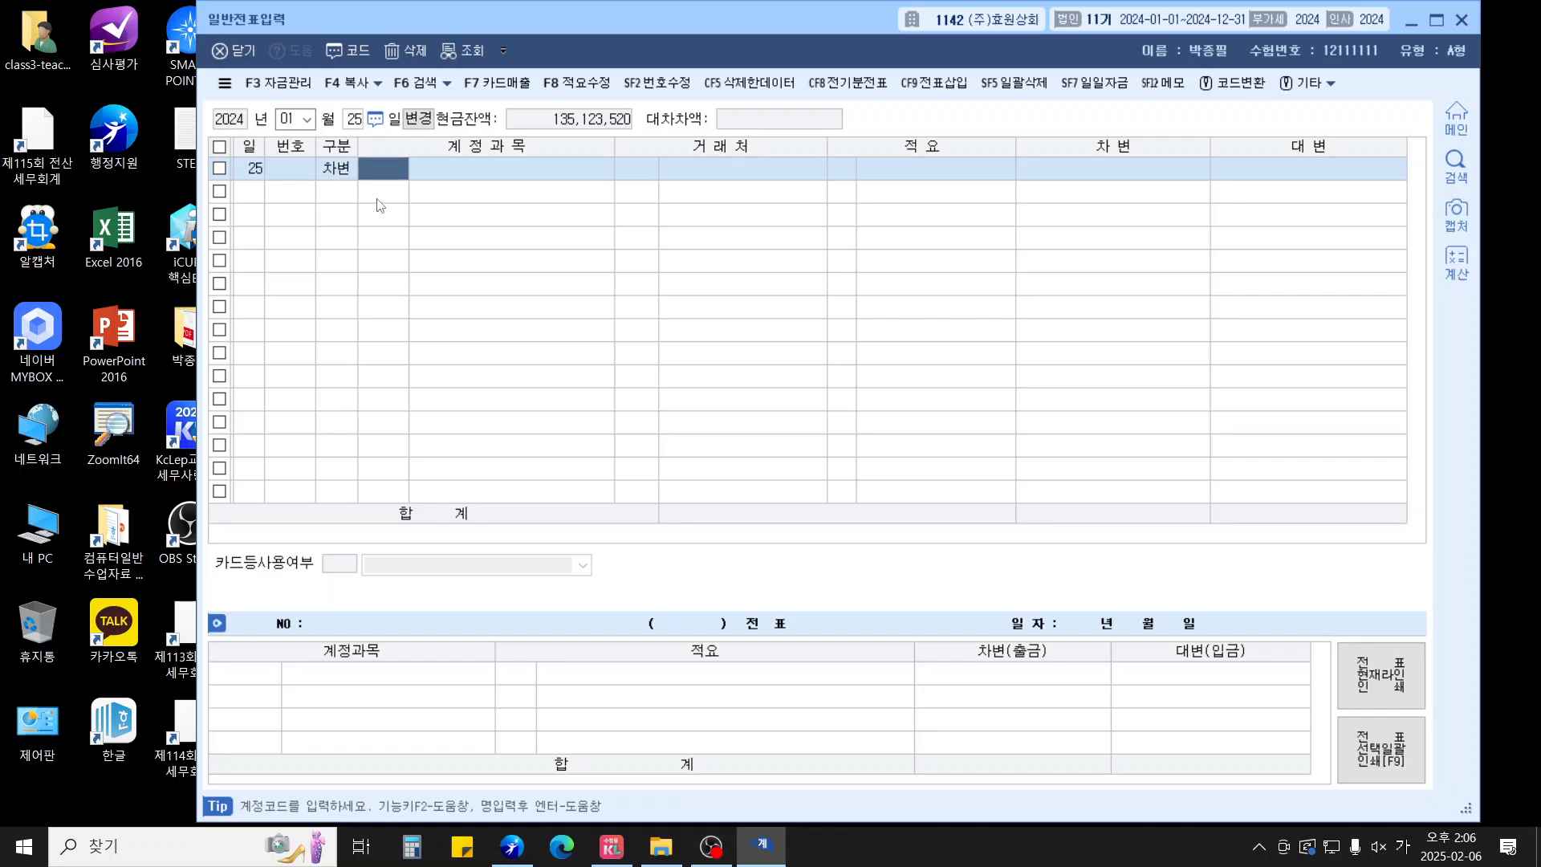
{"action": "type", "text": "미지"}
{"action": "key", "text": "Return"}
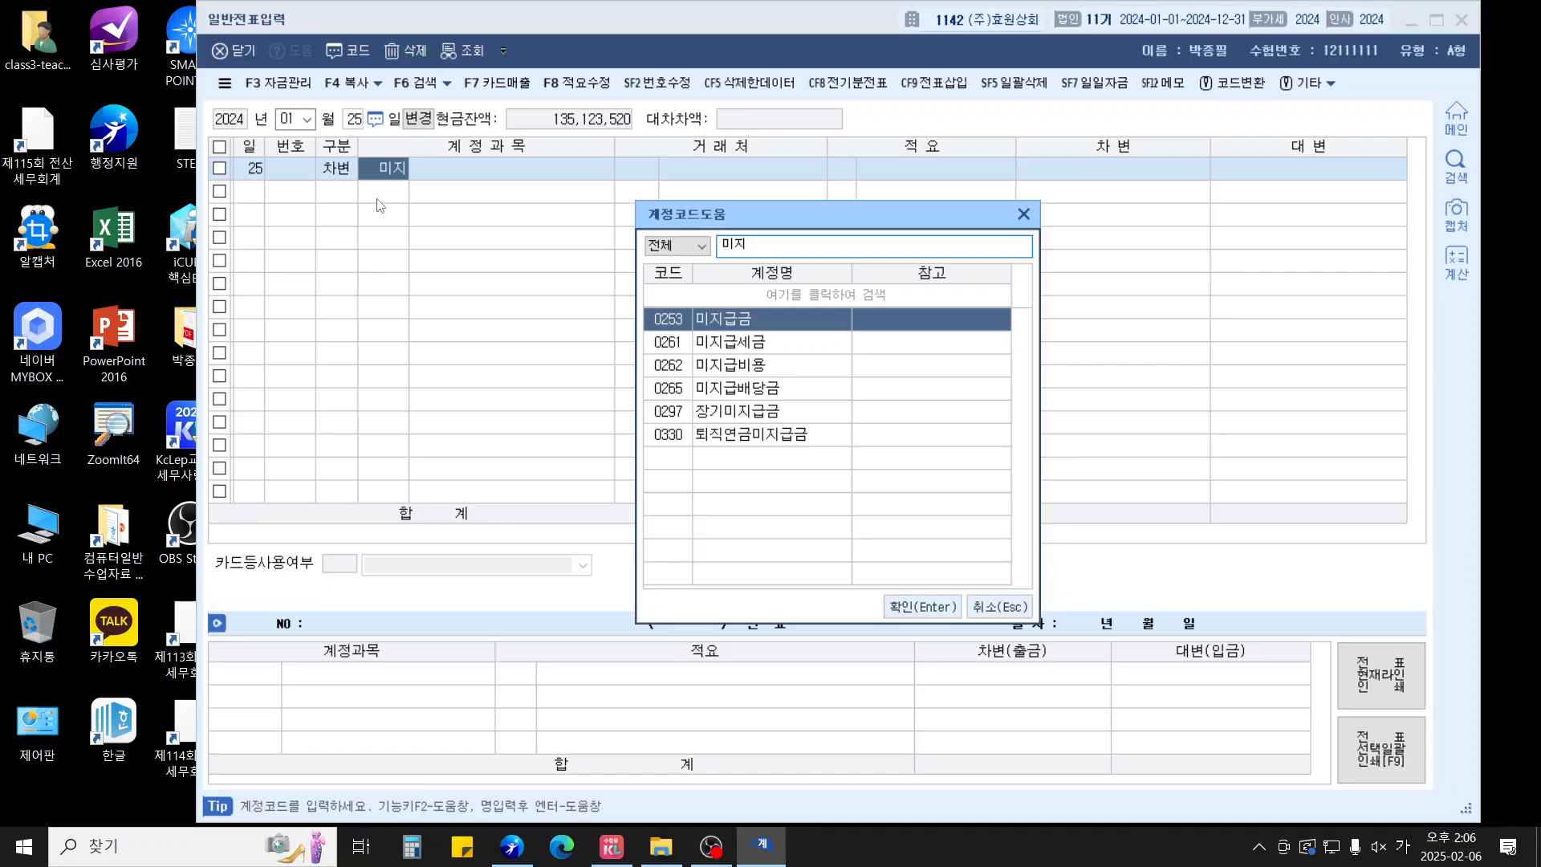
{"action": "key", "text": "Return"}
{"action": "key", "text": "Return"}
{"action": "key", "text": "Return"}
{"action": "key", "text": "Left"}
{"action": "key", "text": "Left"}
{"action": "key", "text": "Left"}
{"action": "key", "text": "Left"}
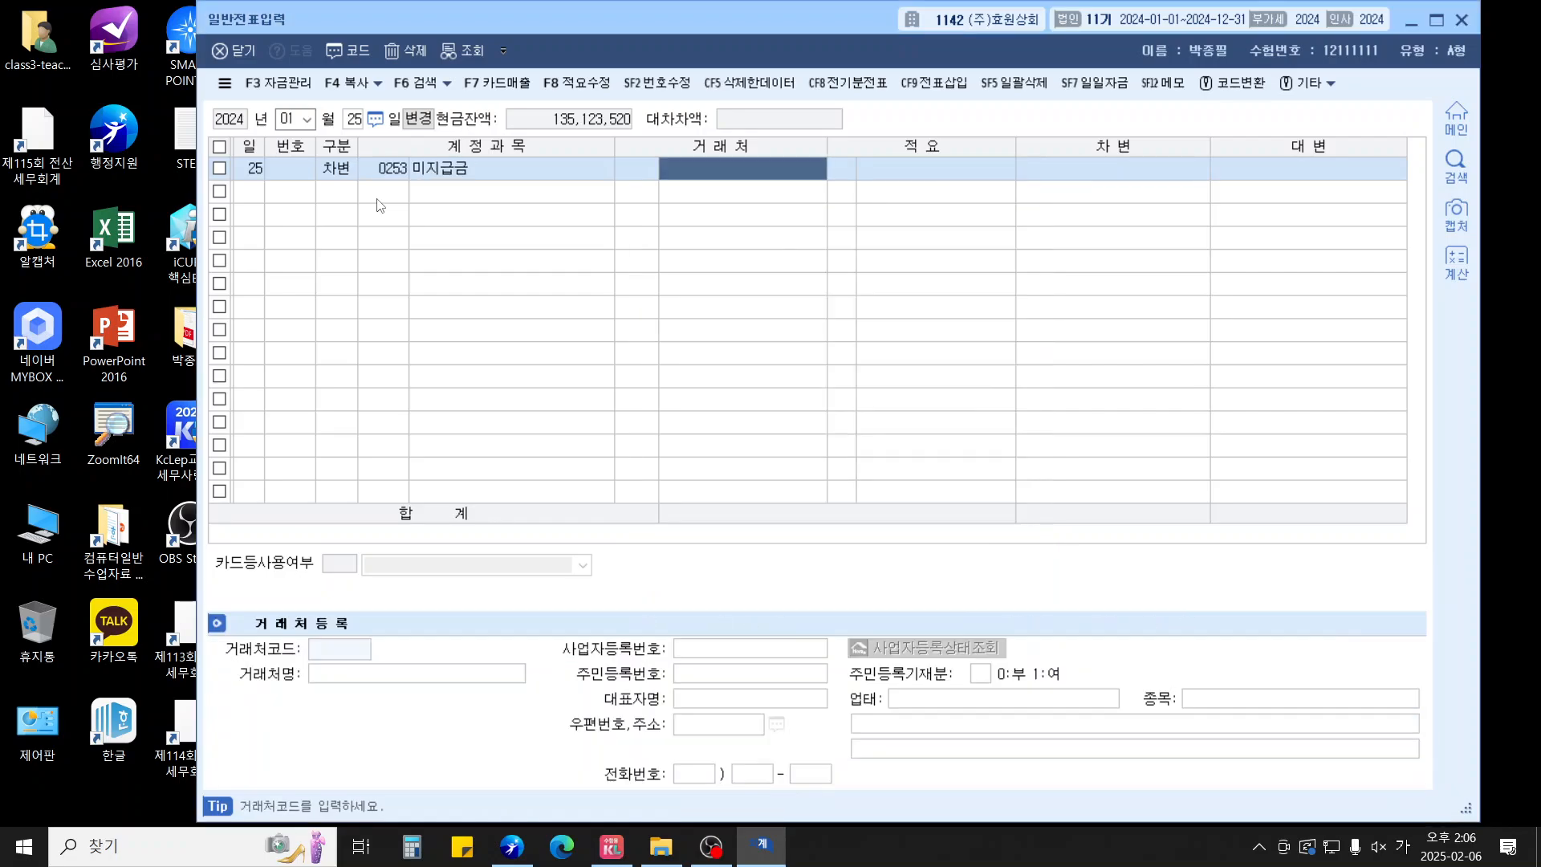
{"action": "key", "text": "Right"}
{"action": "type", "text": "미지"}
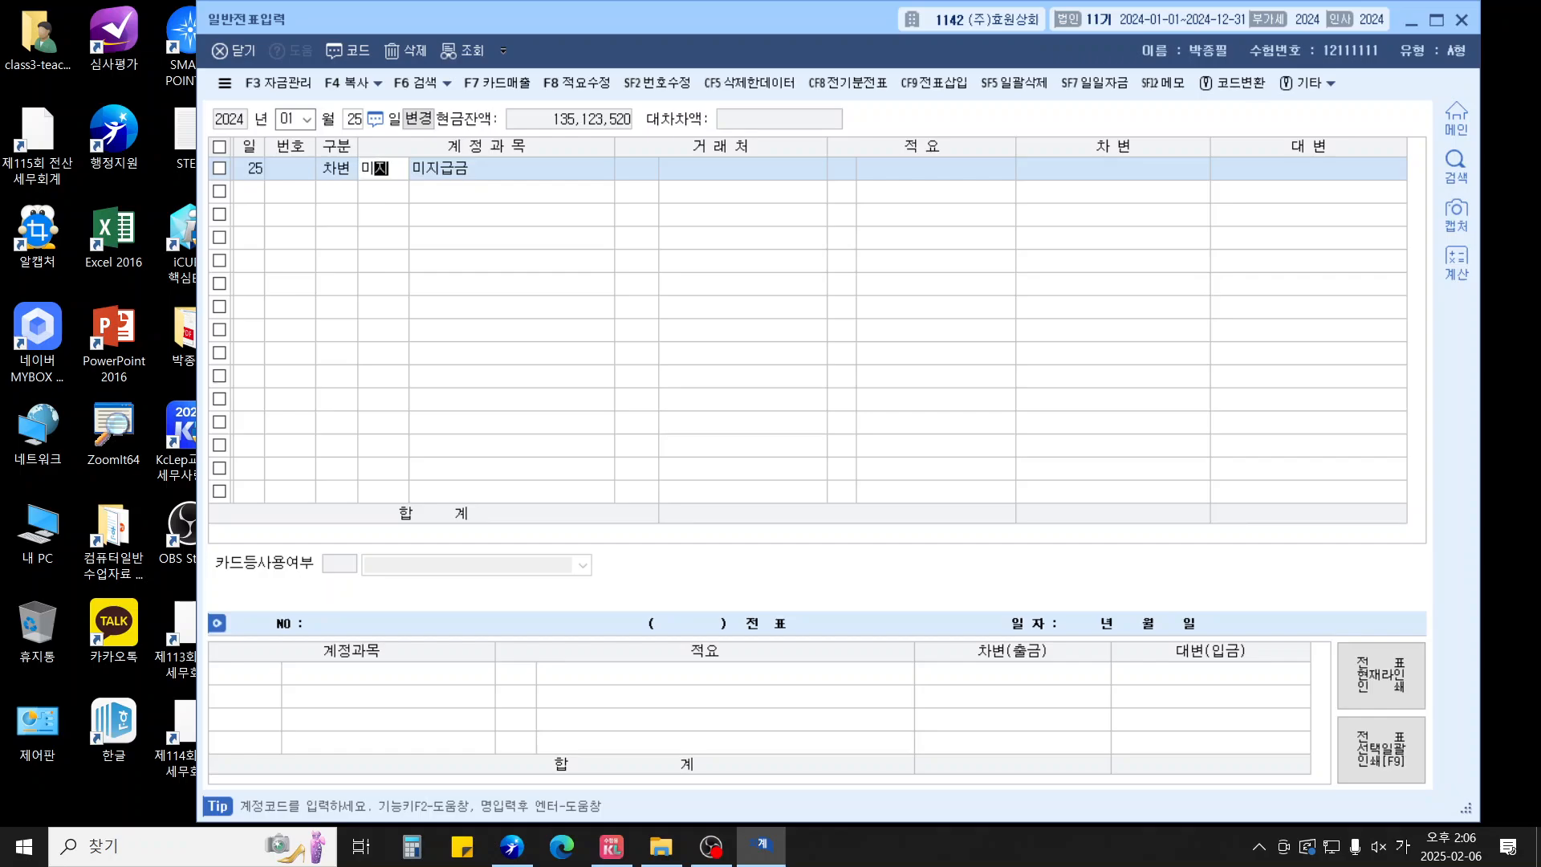
{"action": "key", "text": "Return"}
{"action": "key", "text": "Down"}
{"action": "key", "text": "Return"}
{"action": "key", "text": "Return"}
{"action": "key", "text": "Return"}
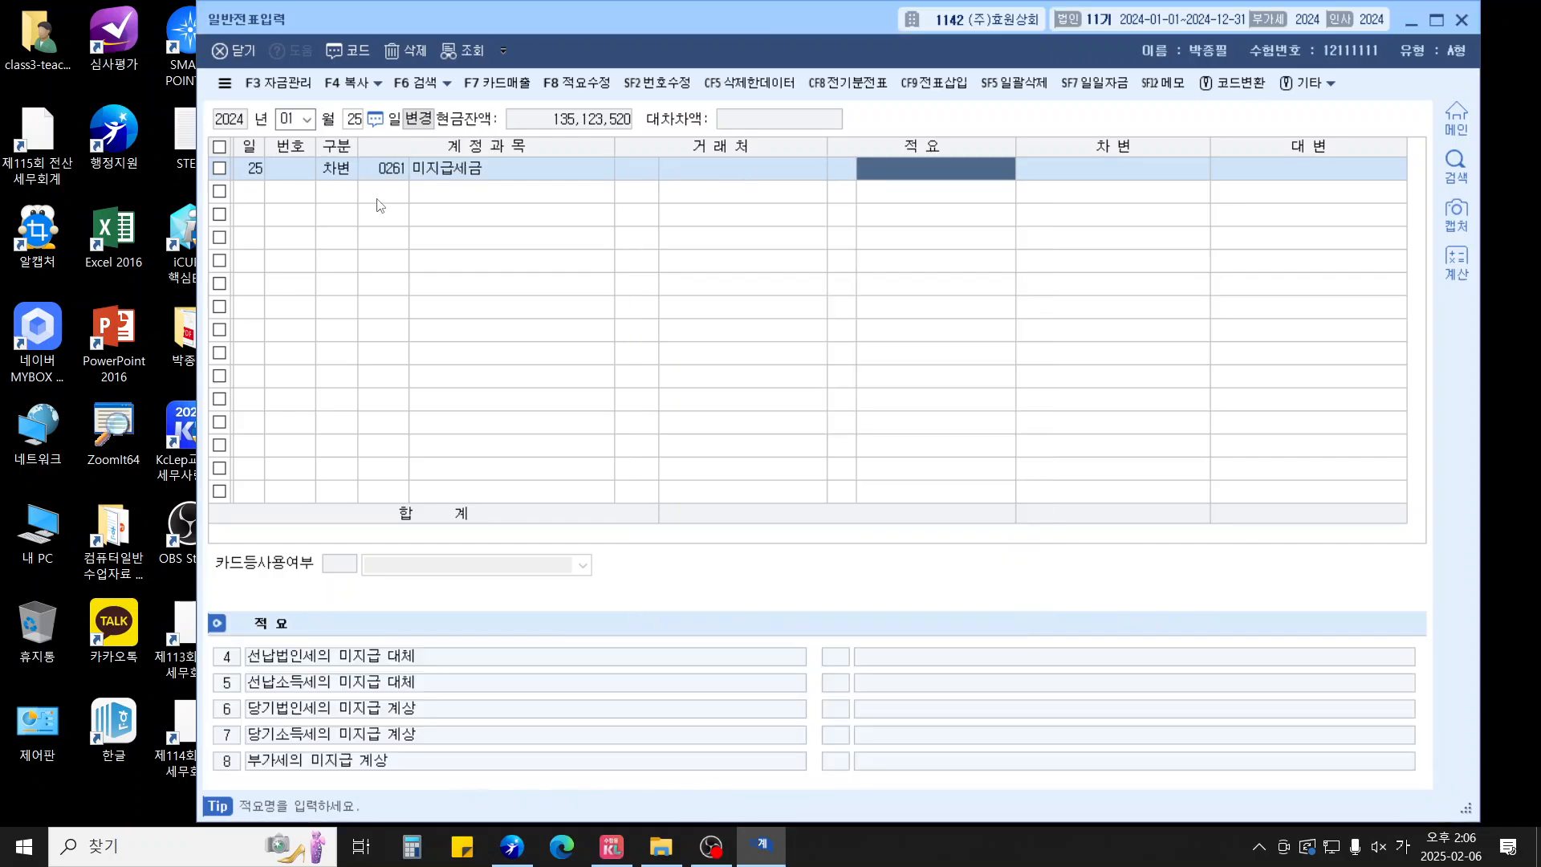
{"action": "type", "text": "85000000"}
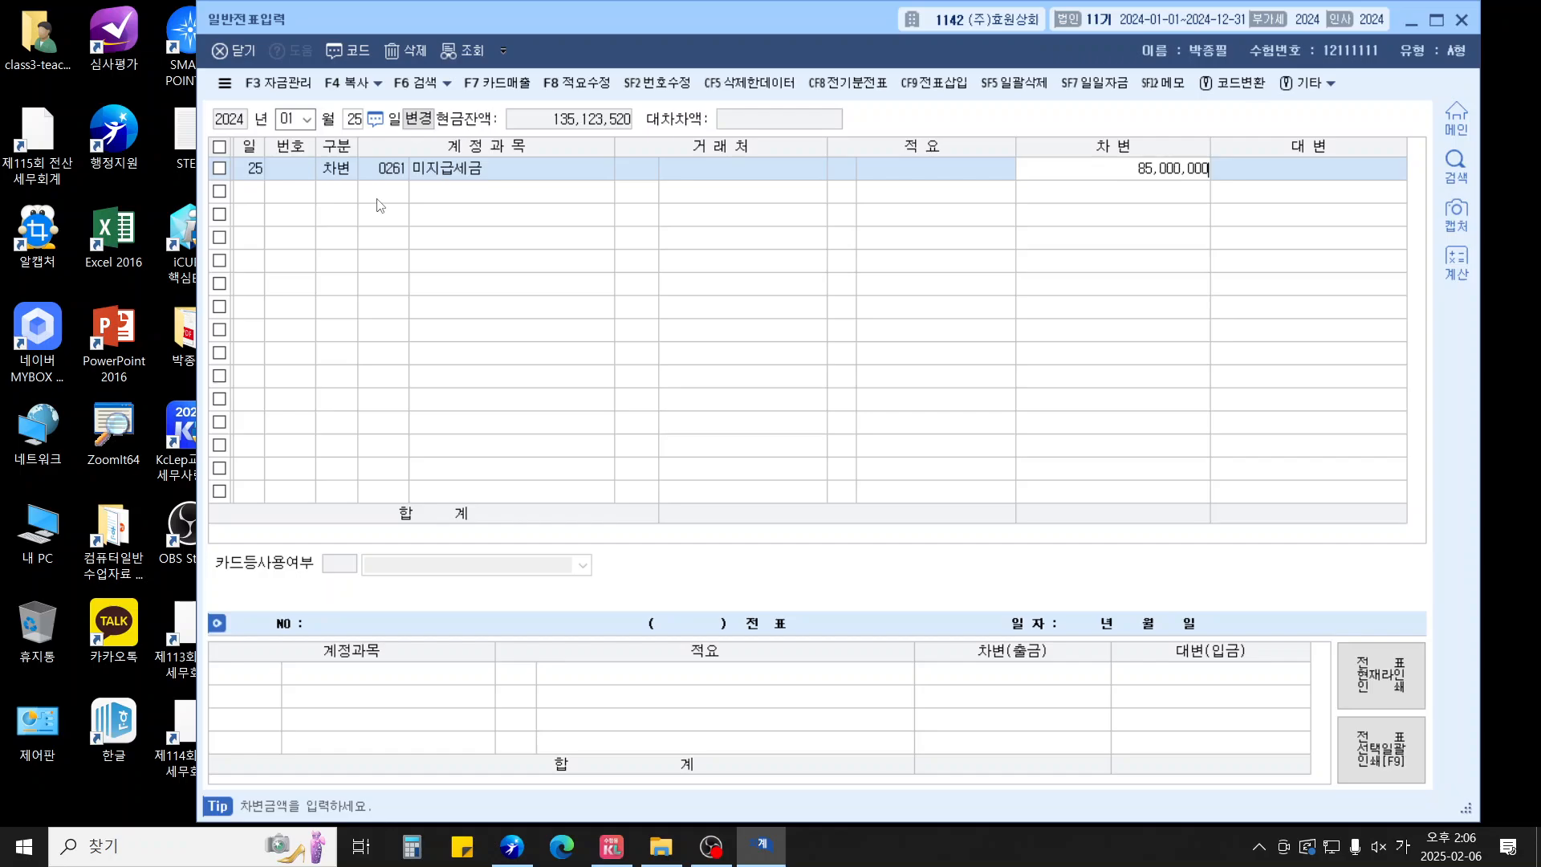
{"action": "key", "text": "BackSpace"}
{"action": "key", "text": "Return"}
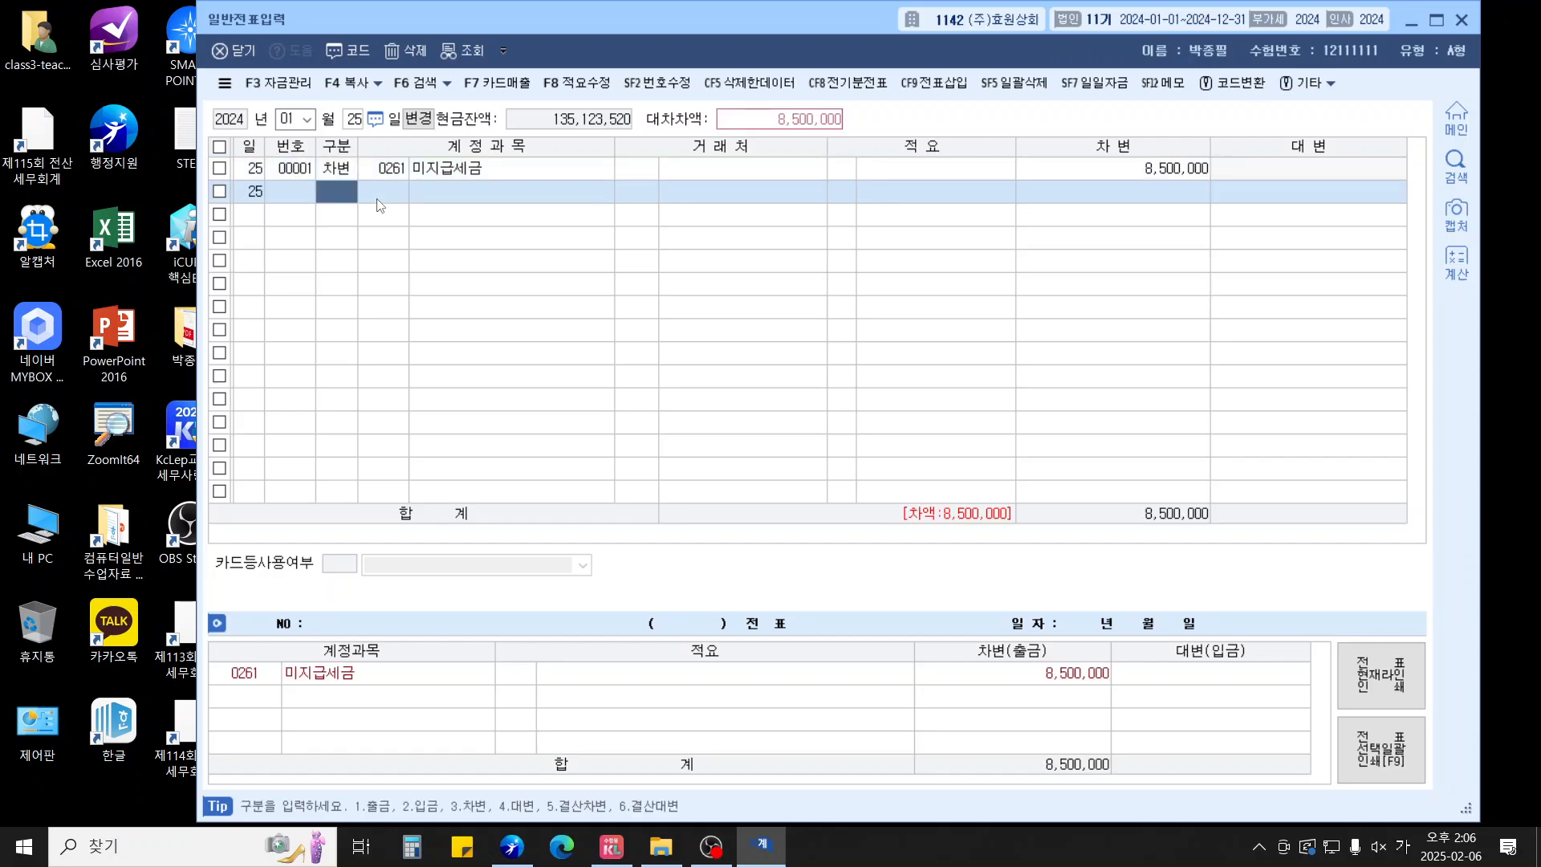
Debit 세금과공과 (0817) for 68,000
{"action": "type", "text": "30817"}
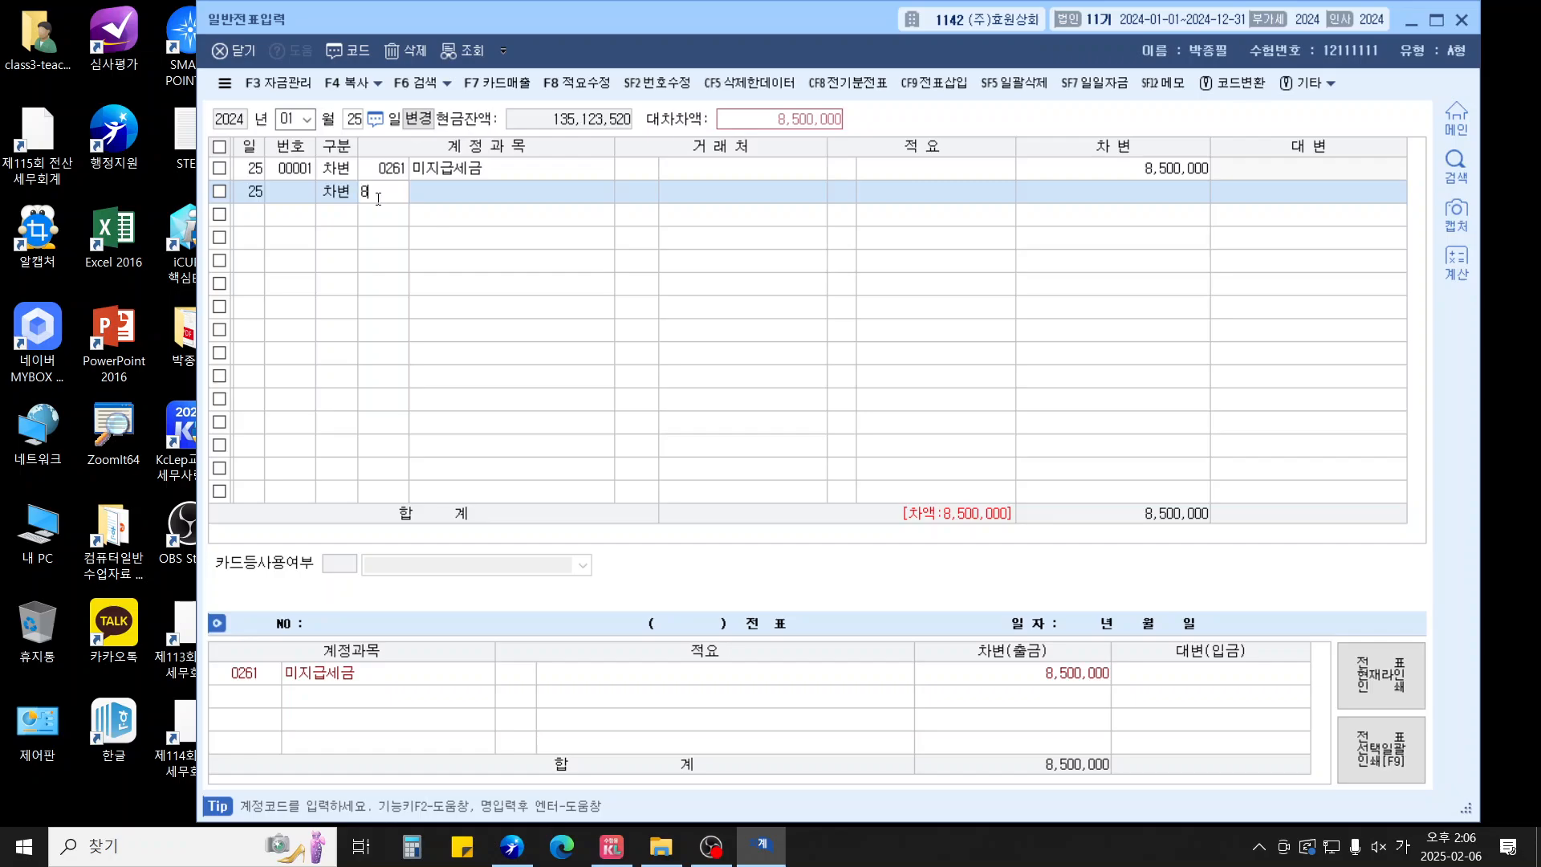
{"action": "key", "text": "Return"}
{"action": "key", "text": "Return"}
{"action": "key", "text": "Return"}
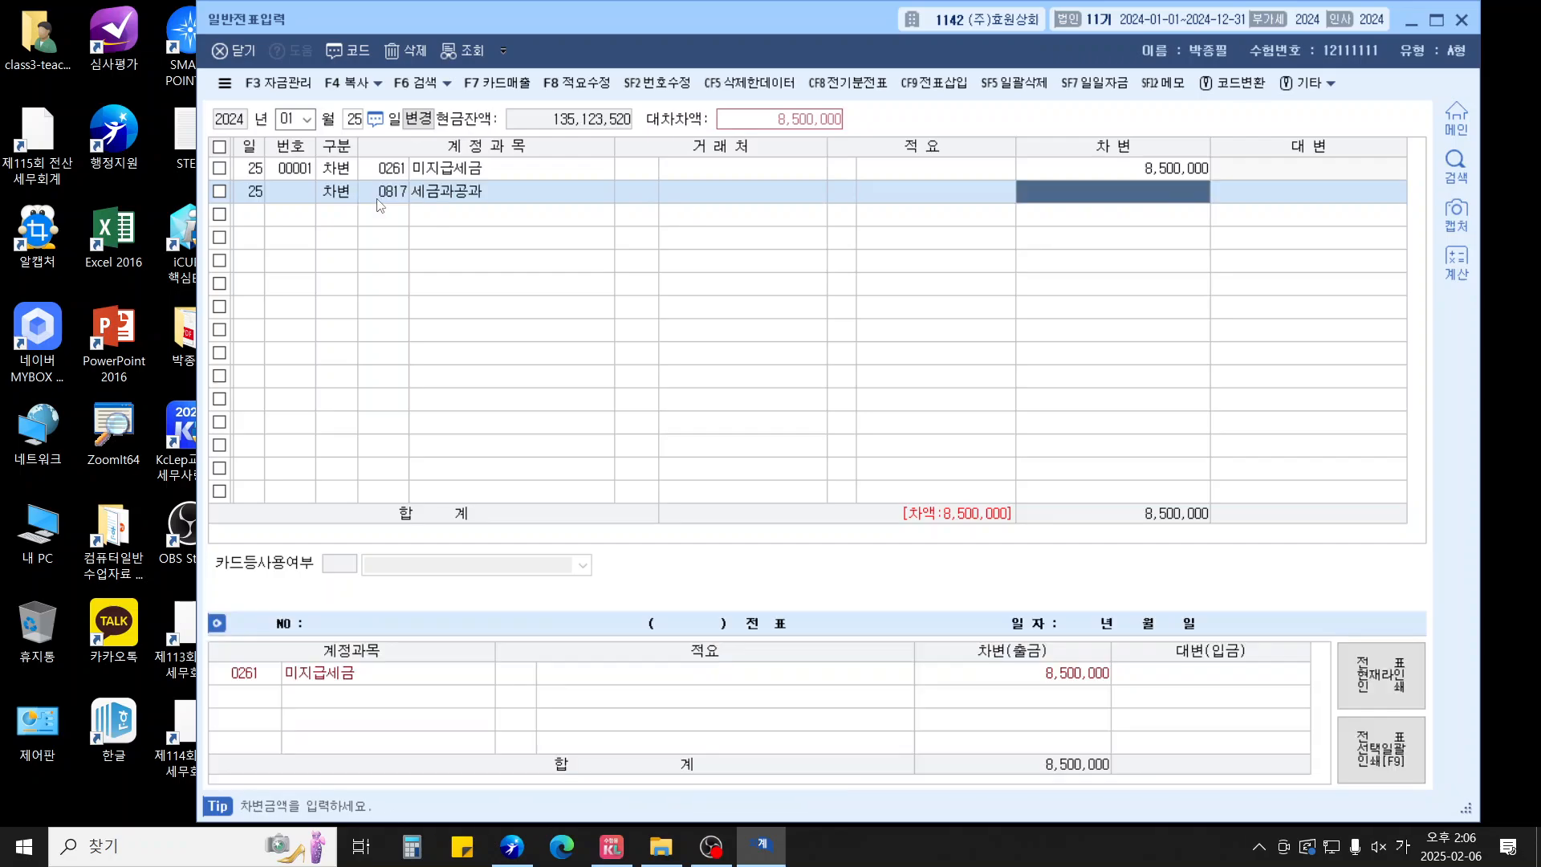
{"action": "type", "text": "68000"}
{"action": "key", "text": "Return"}
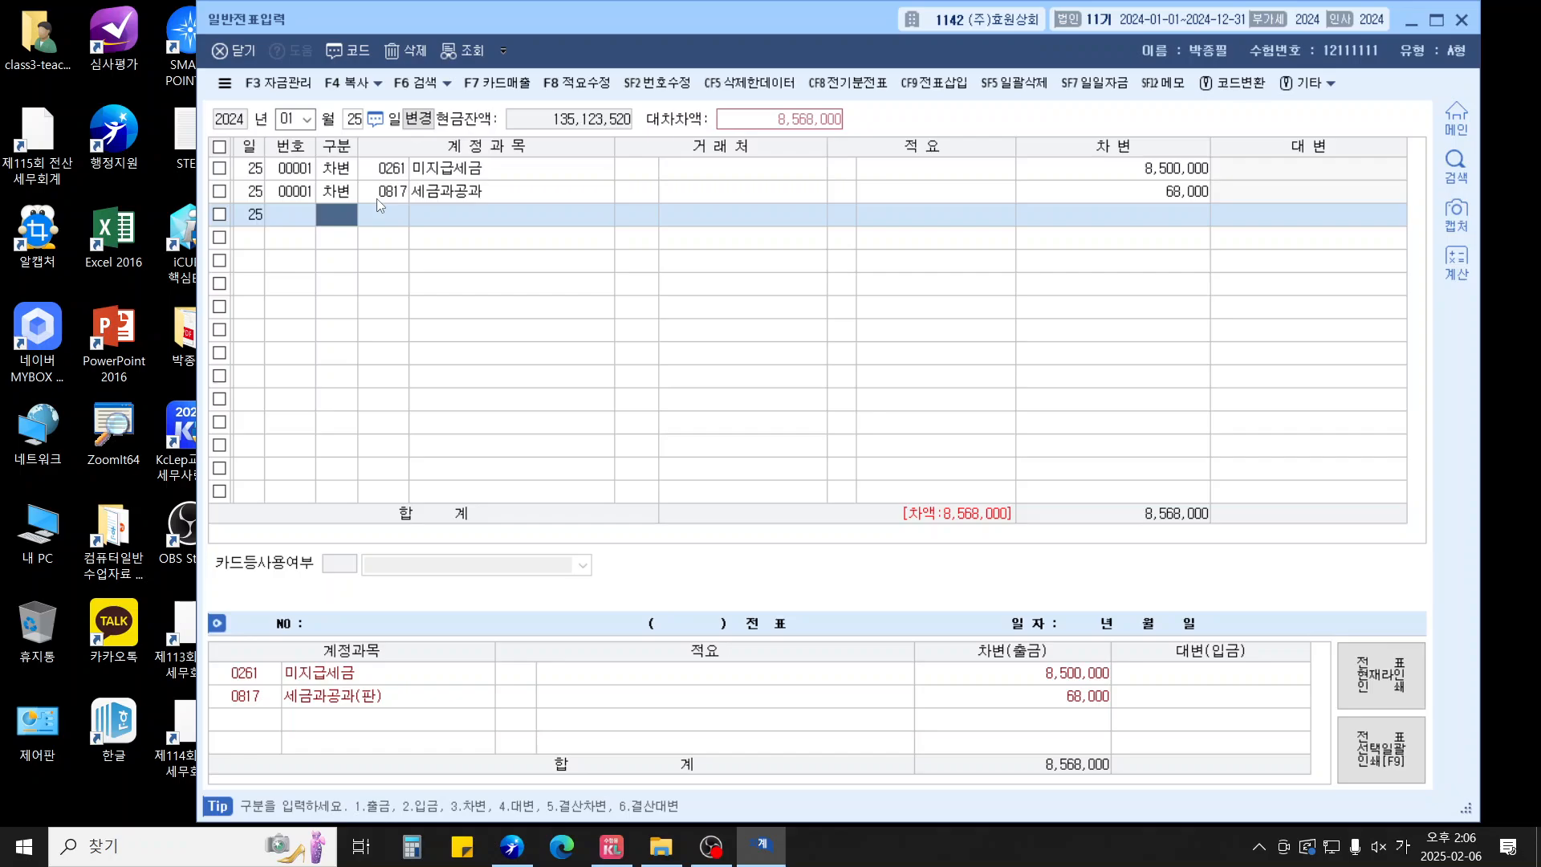
Credit 미지급금 (0253) to 국민카드 for 8,568,000 to balance the voucher
{"action": "type", "text": "4"}
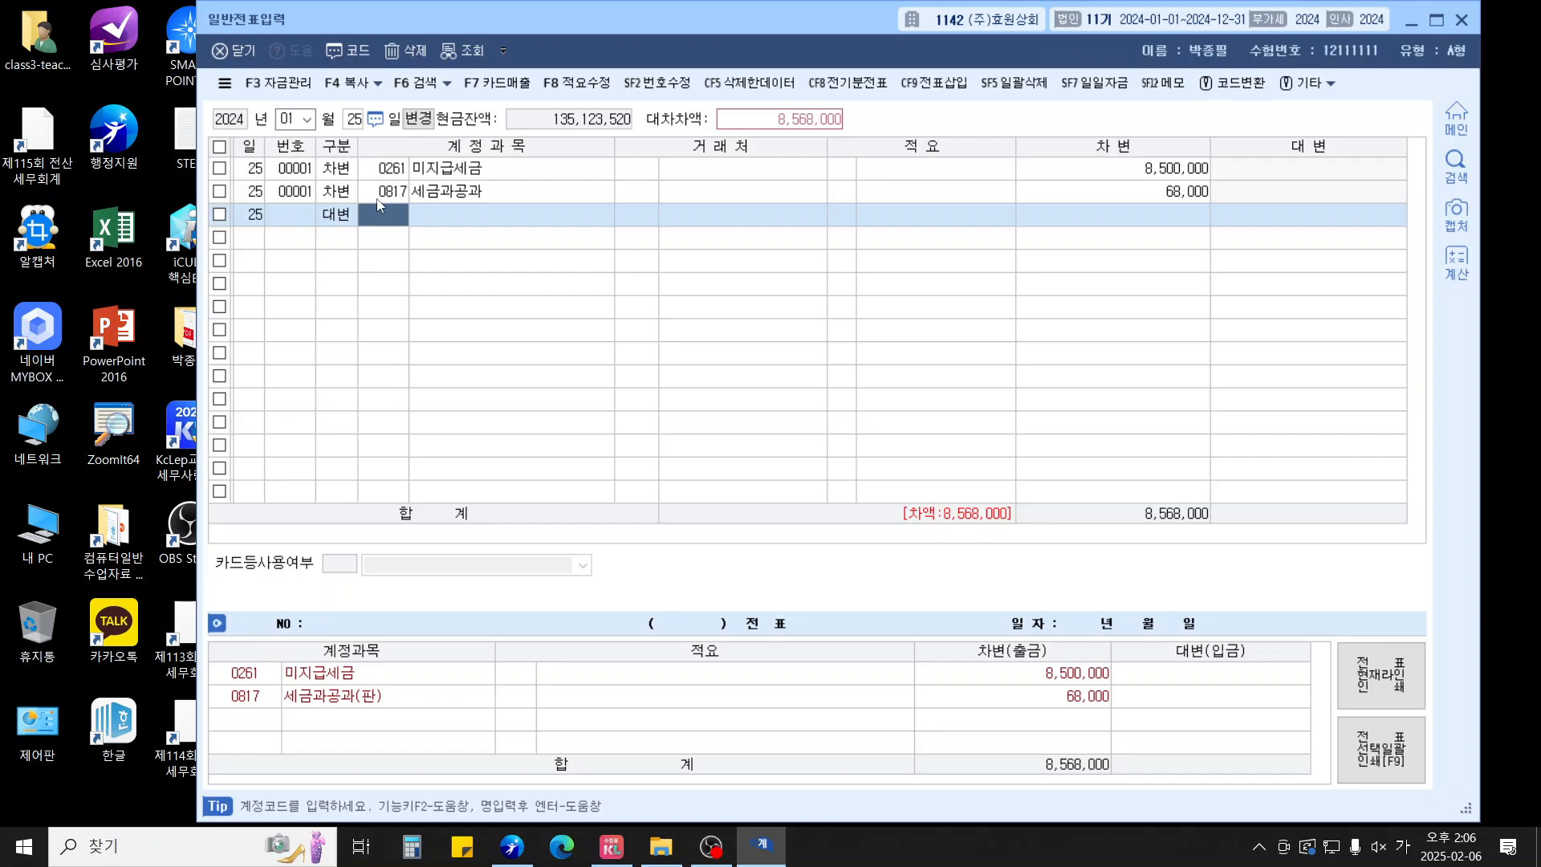
{"action": "type", "text": "0253"}
{"action": "key", "text": "Return"}
{"action": "type", "text": "국민"}
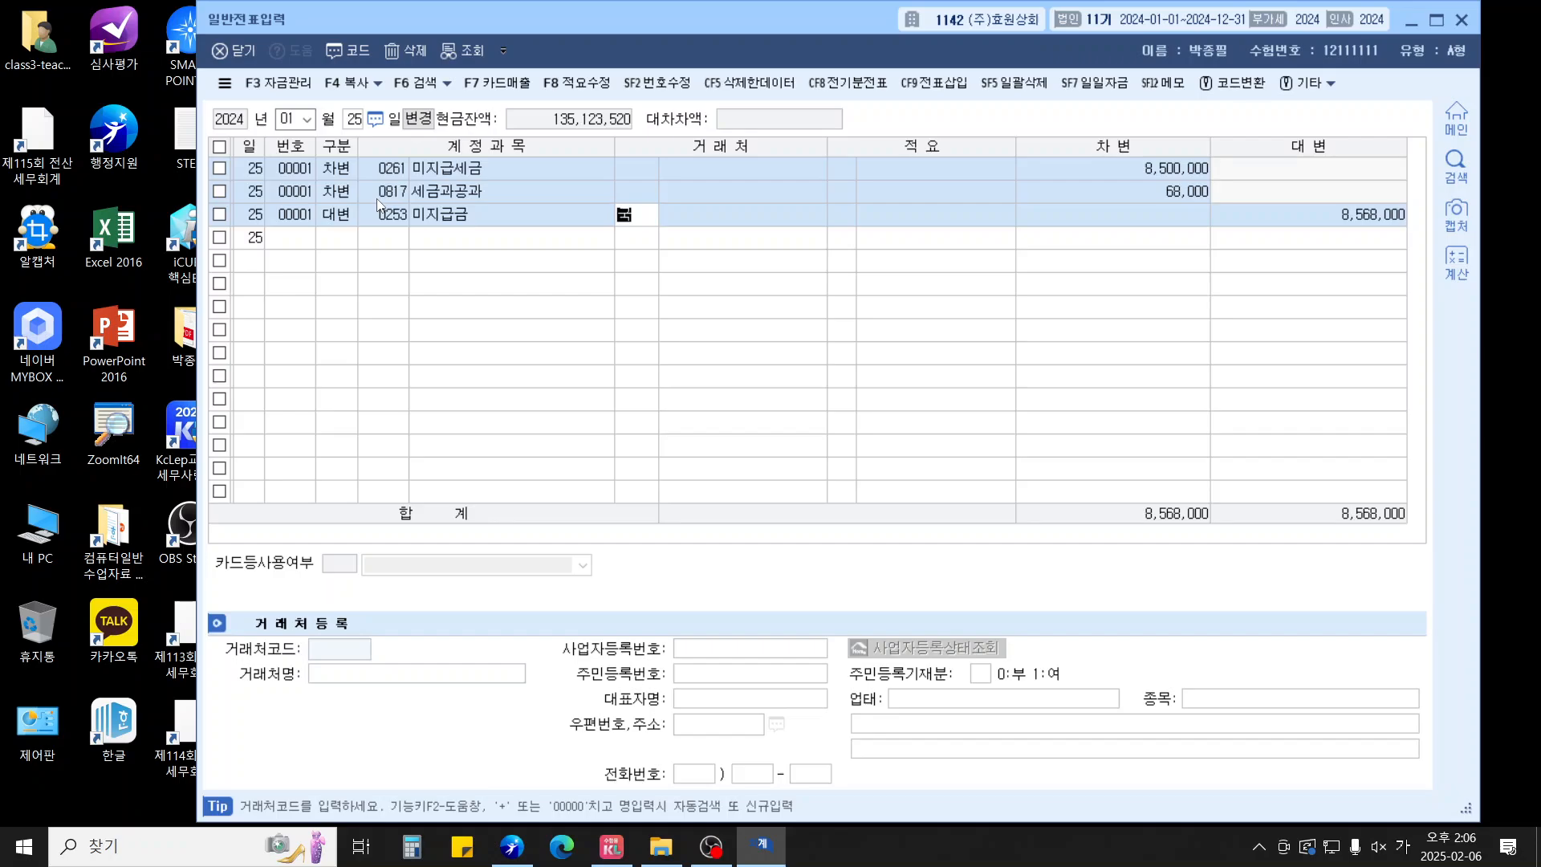
{"action": "key", "text": "Return"}
{"action": "key", "text": "Down"}
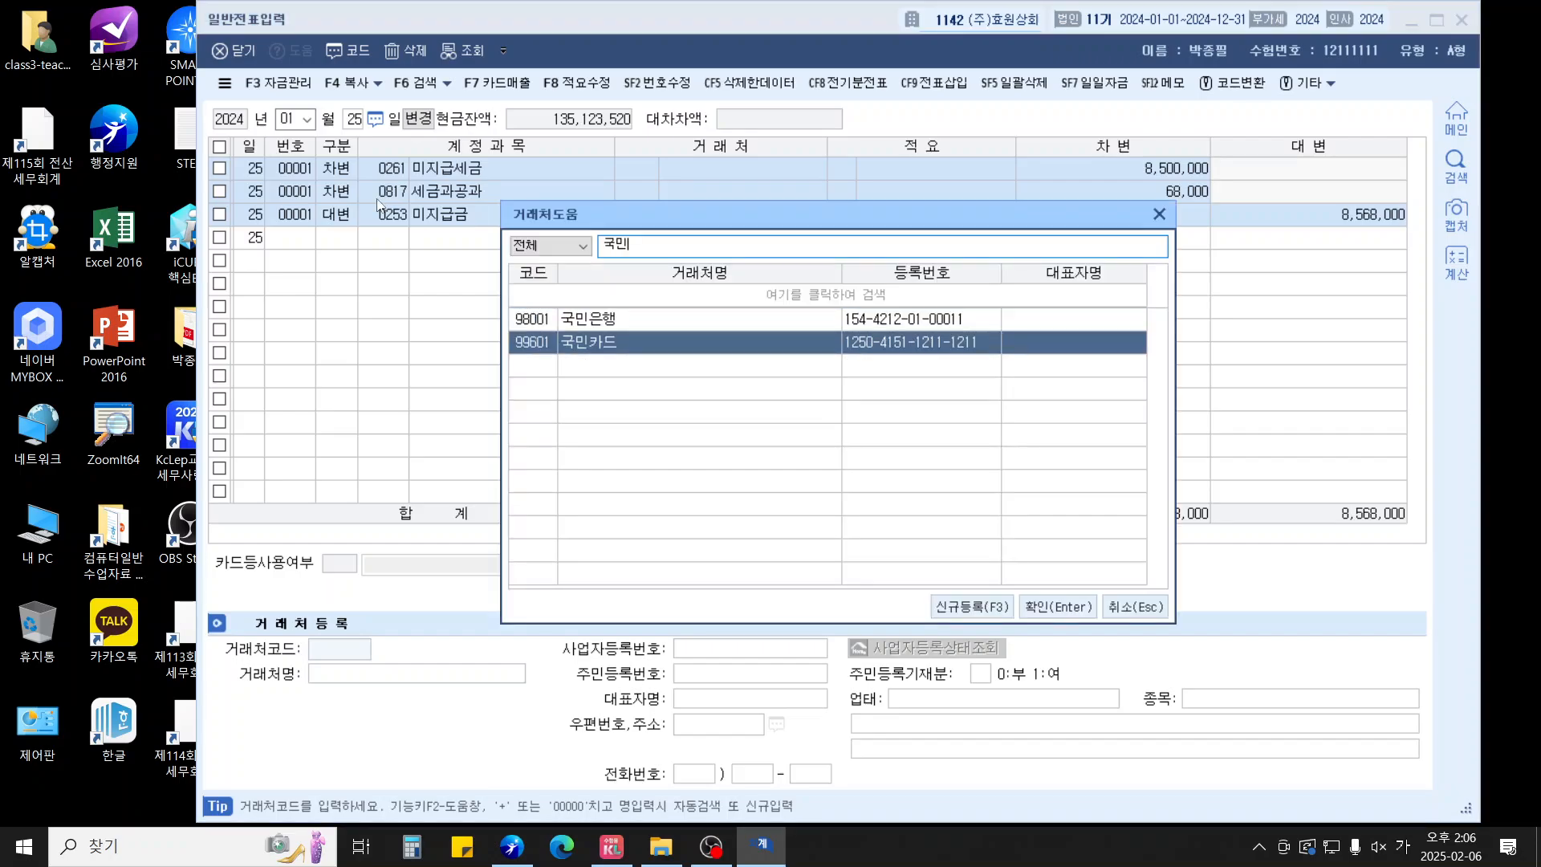
{"action": "key", "text": "Return"}
{"action": "key", "text": "Return"}
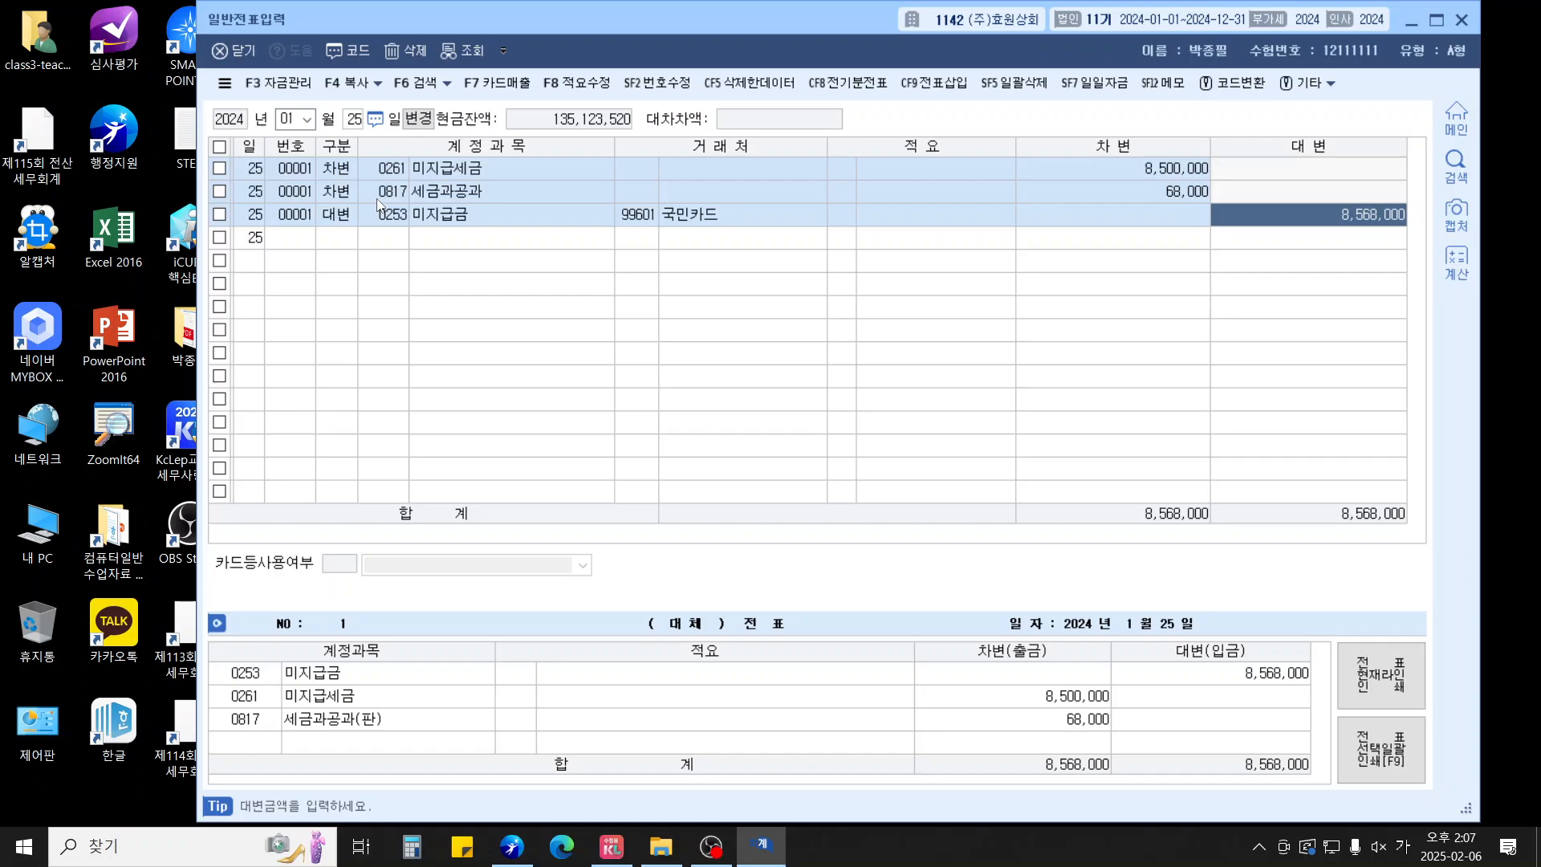
{"action": "key", "text": "Return"}
{"action": "key", "text": "Escape"}
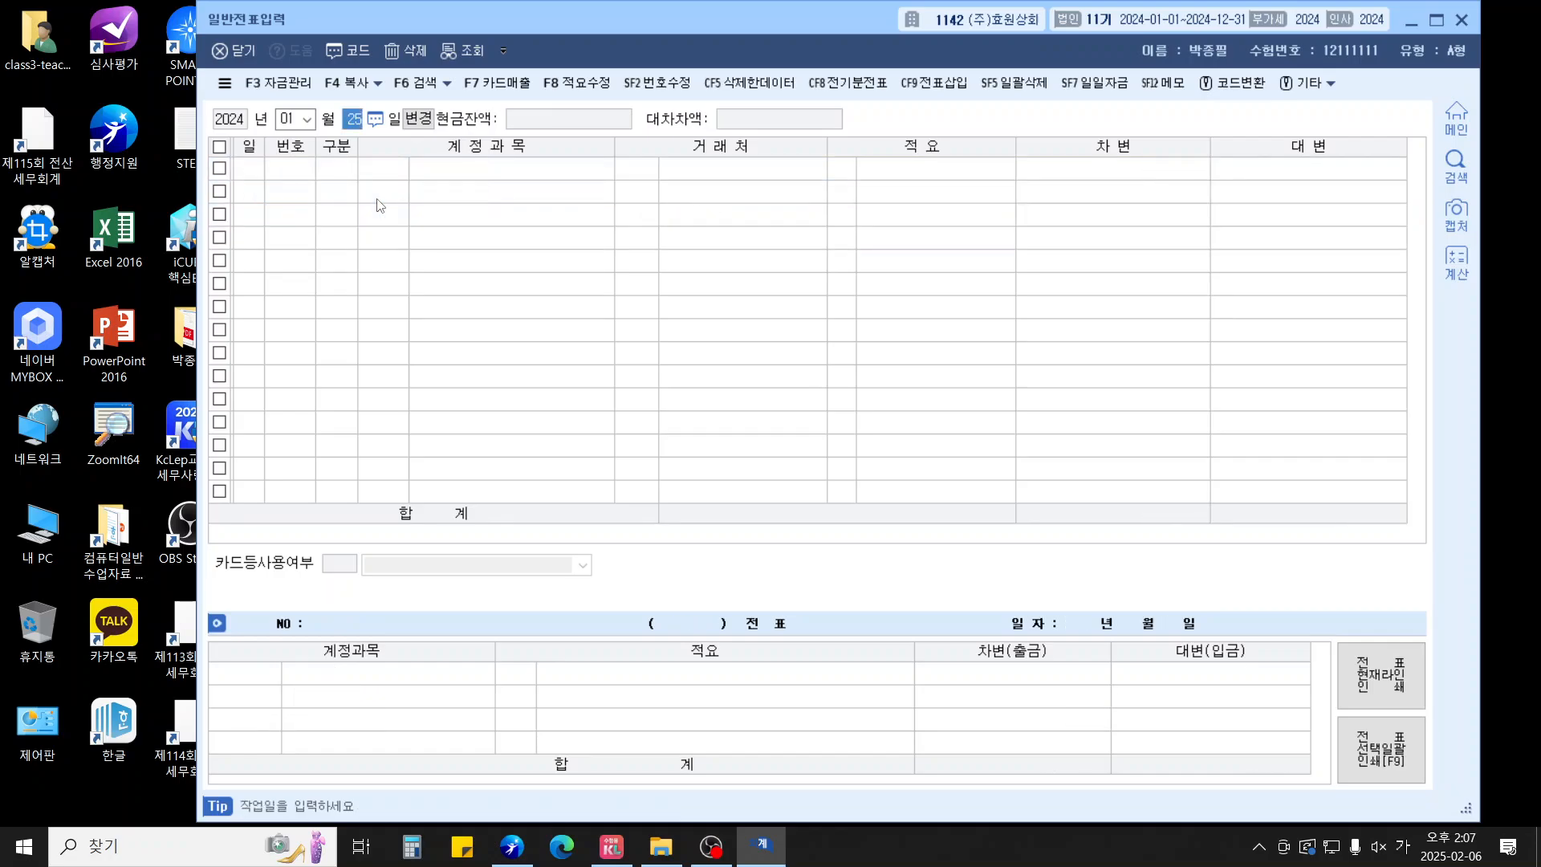
Date the voucher 31 January and debit 보통예금 (0103) 9,915,000
{"action": "type", "text": "31"}
{"action": "key", "text": "Return"}
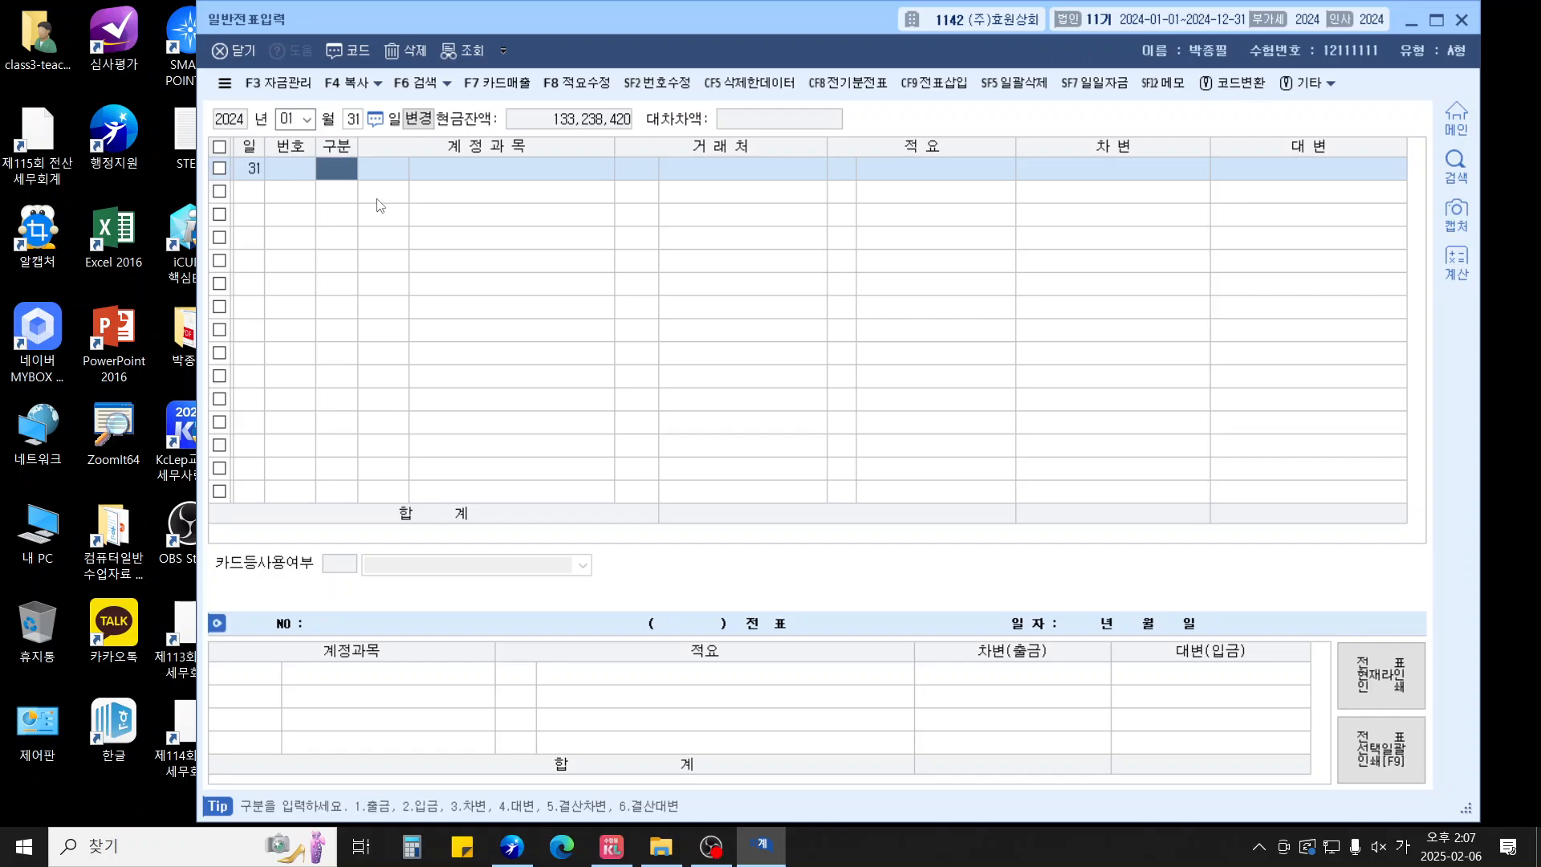
{"action": "type", "text": "3"}
{"action": "key", "text": "Return"}
{"action": "type", "text": "103"}
{"action": "key", "text": "Return"}
{"action": "key", "text": "Return"}
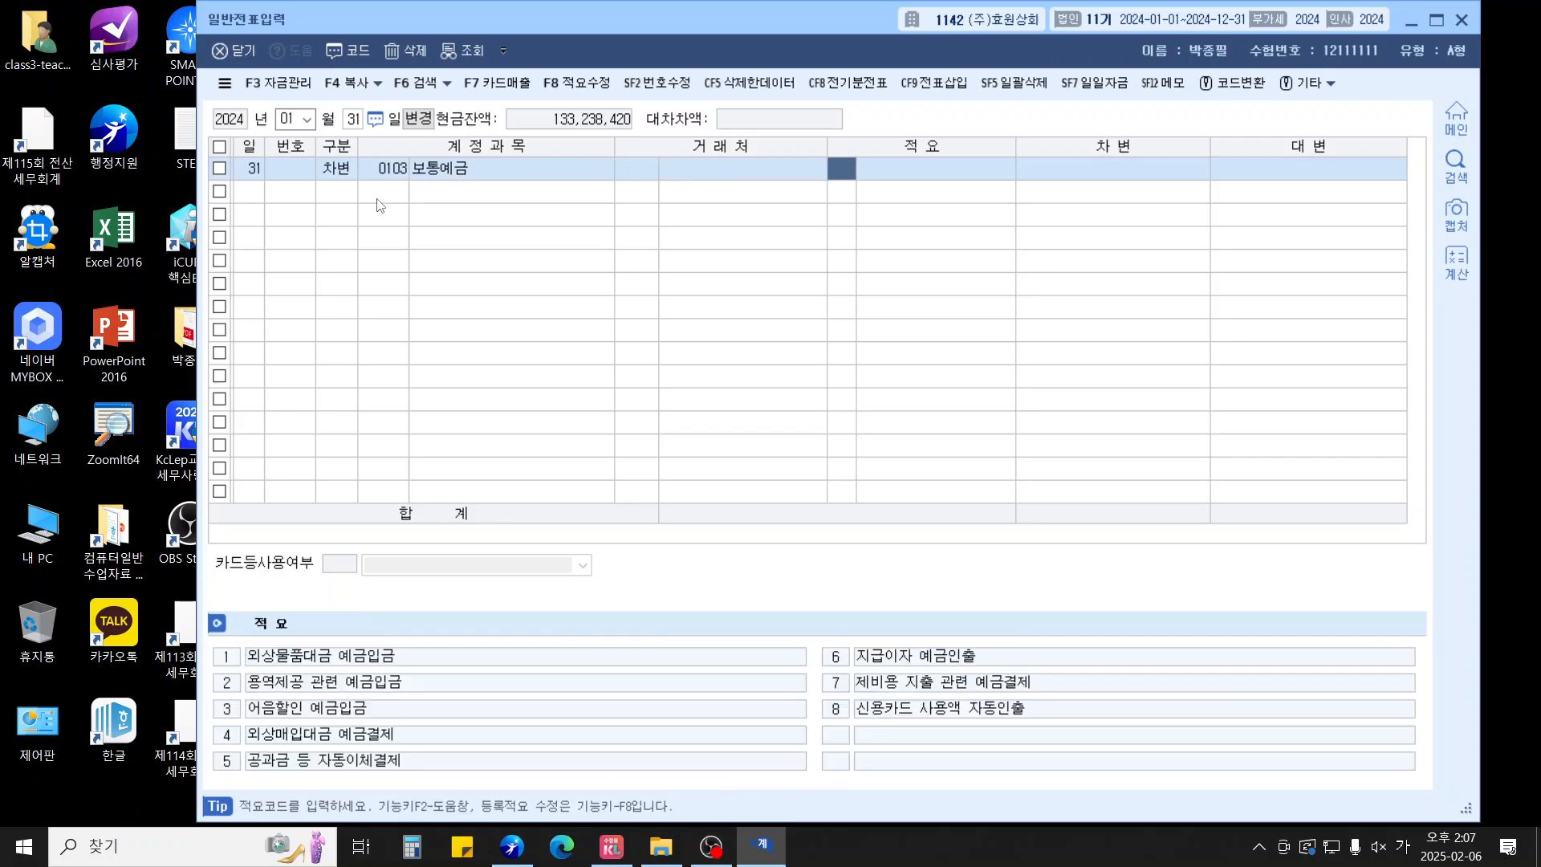
{"action": "key", "text": "Return"}
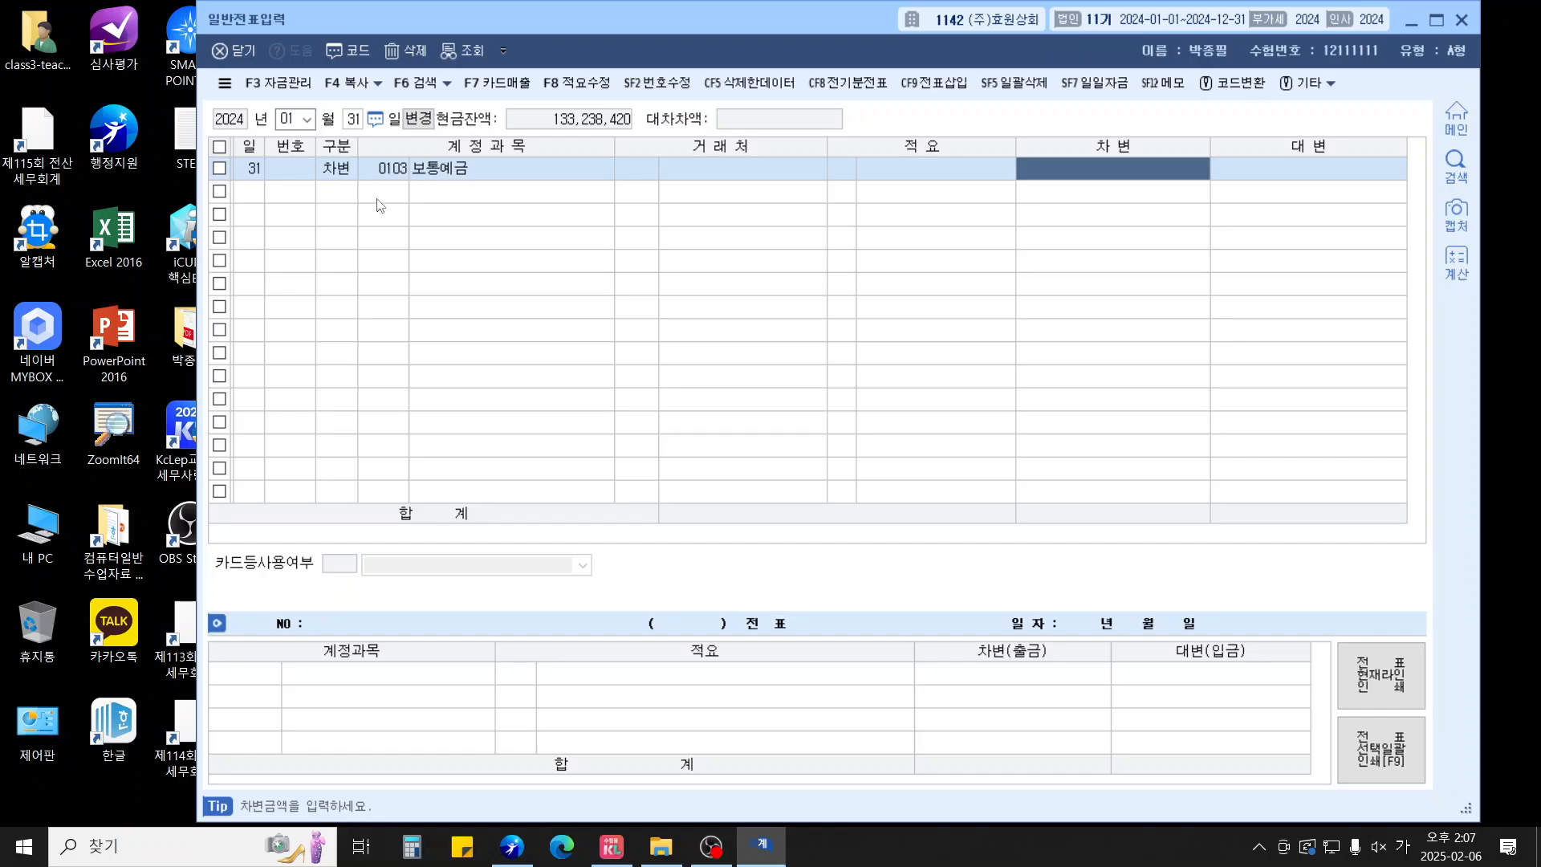
{"action": "type", "text": "9,915,000"}
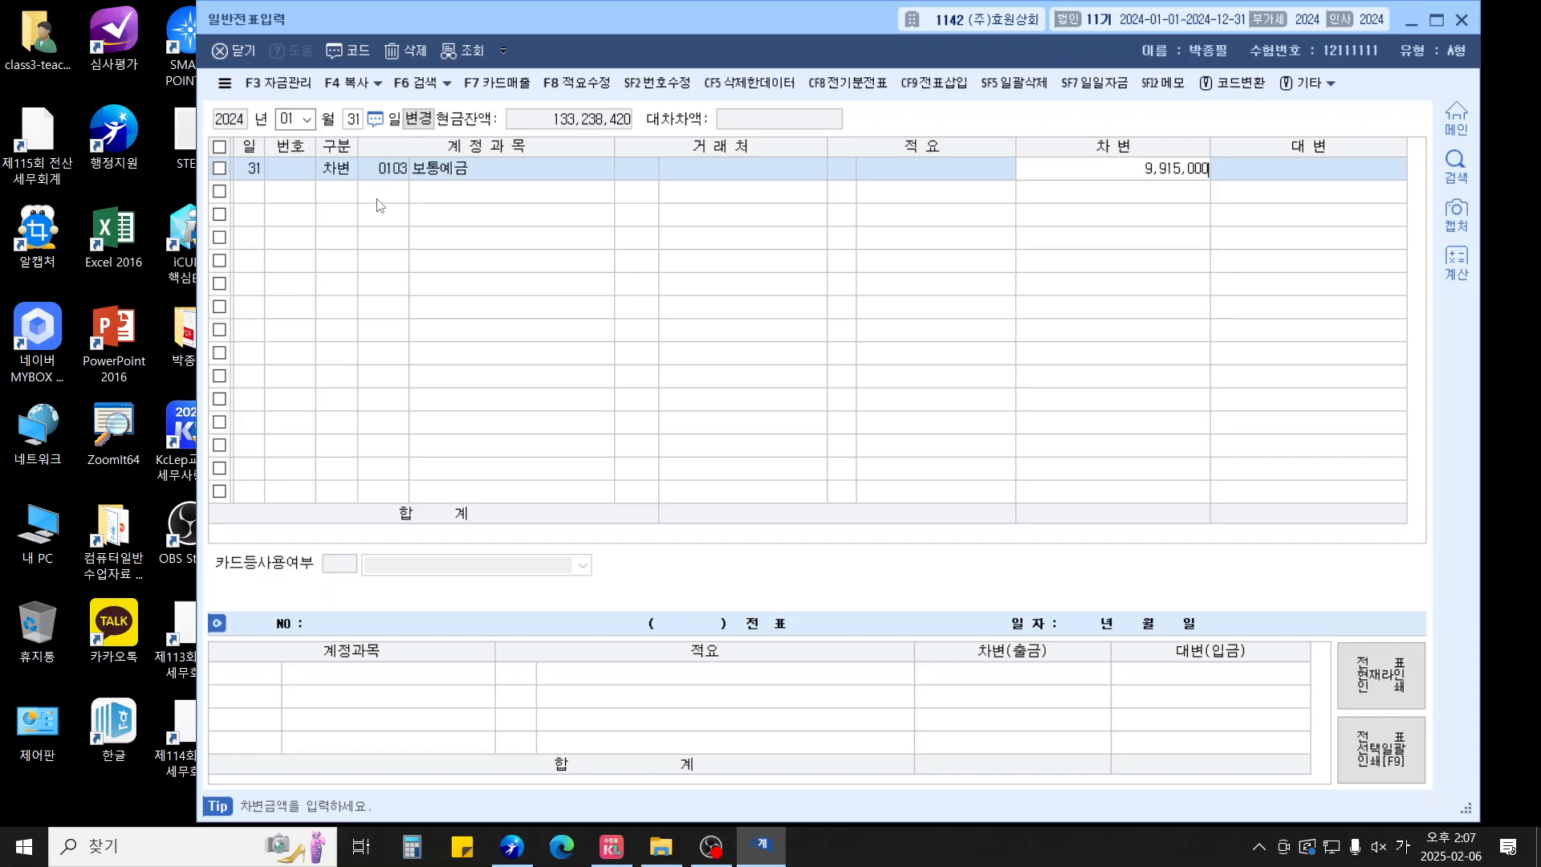
{"action": "key", "text": "Return"}
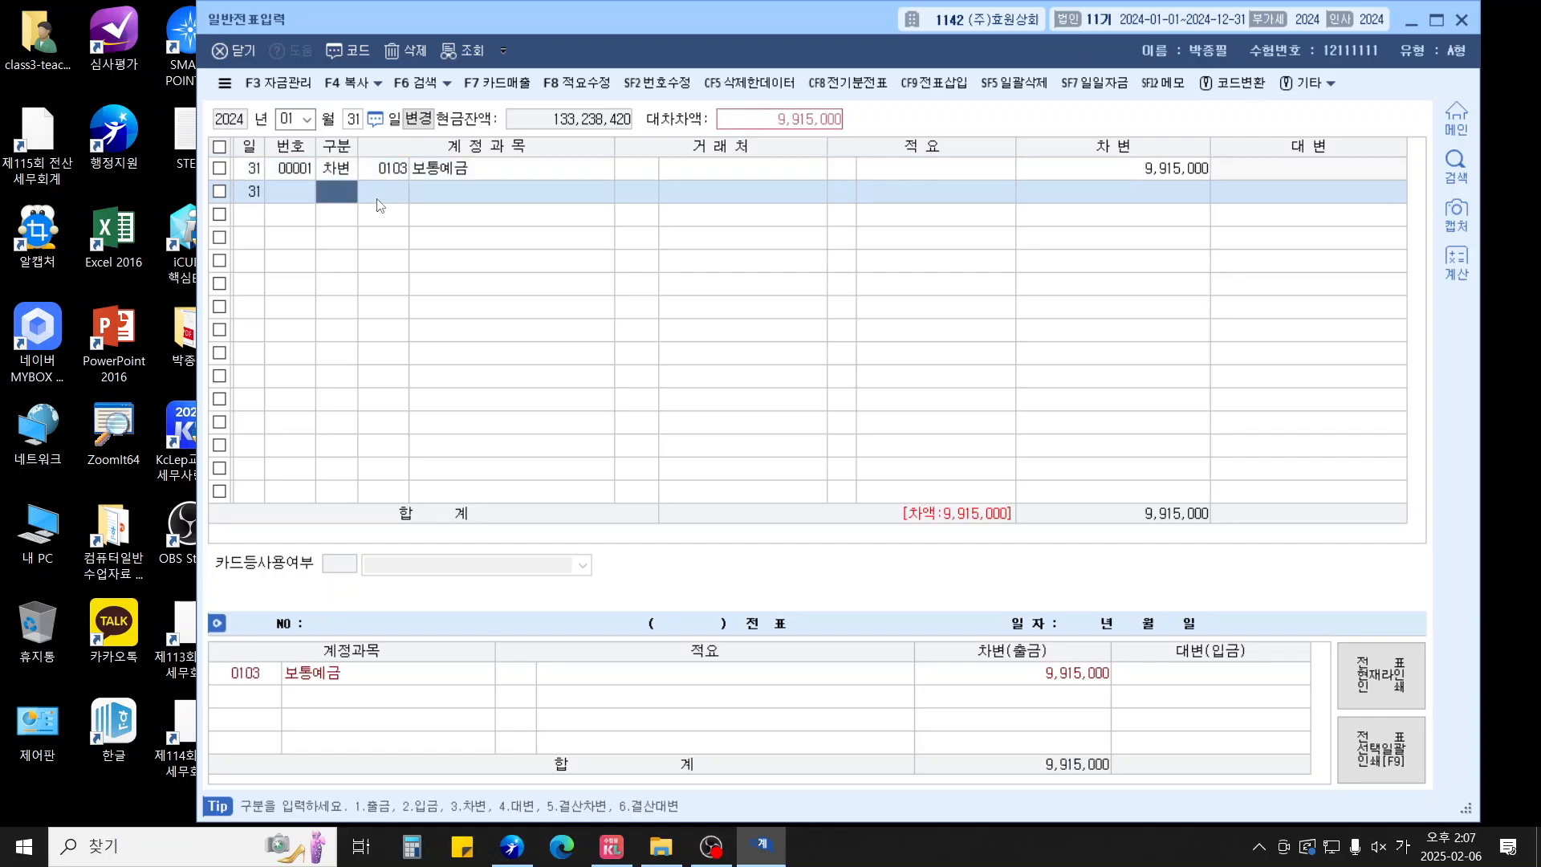
Debit 매출채권처분손실 for 85,000
{"action": "type", "text": "3"}
{"action": "key", "text": "Return"}
{"action": "type", "text": "매출"}
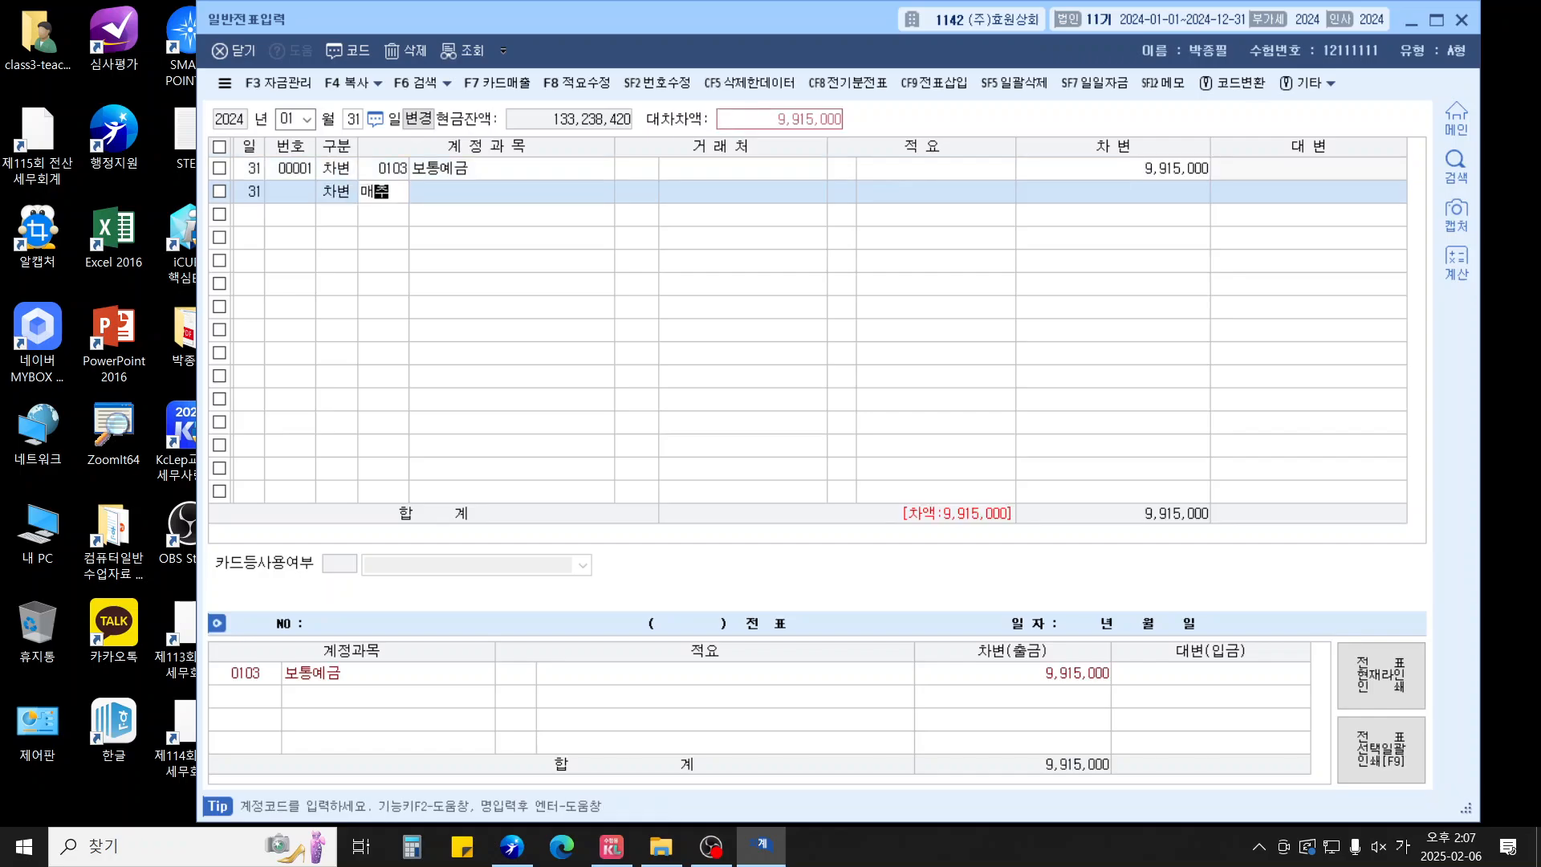
{"action": "type", "text": "ㅊㅔ"}
{"action": "key", "text": "Return"}
{"action": "key", "text": "Escape"}
{"action": "type", "text": "매출채"}
{"action": "key", "text": "Return"}
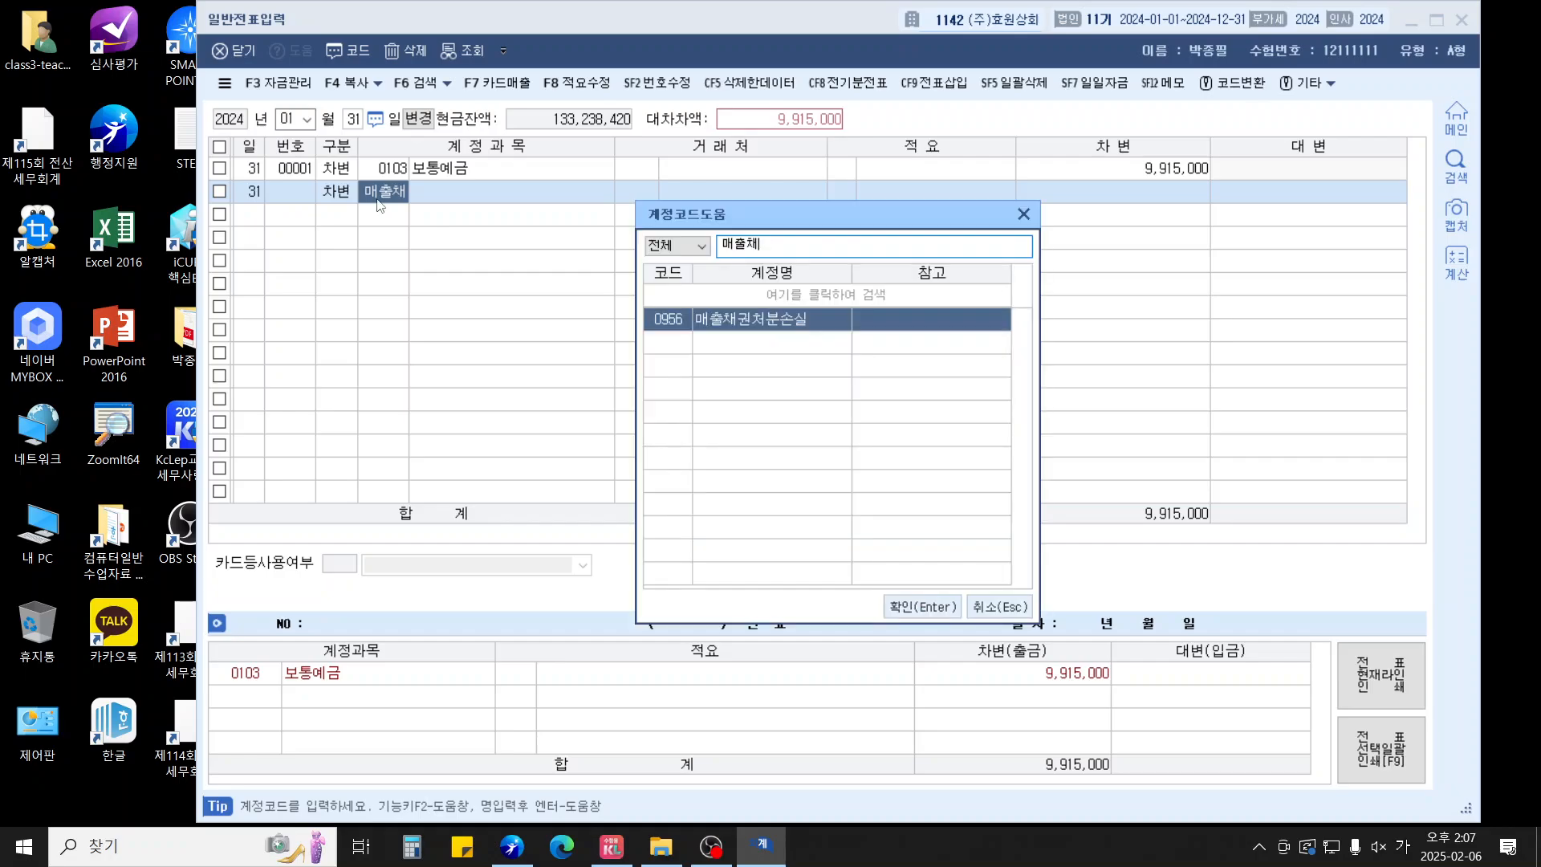
{"action": "key", "text": "Return"}
{"action": "key", "text": "Return"}
{"action": "key", "text": "Return"}
{"action": "type", "text": "850000"}
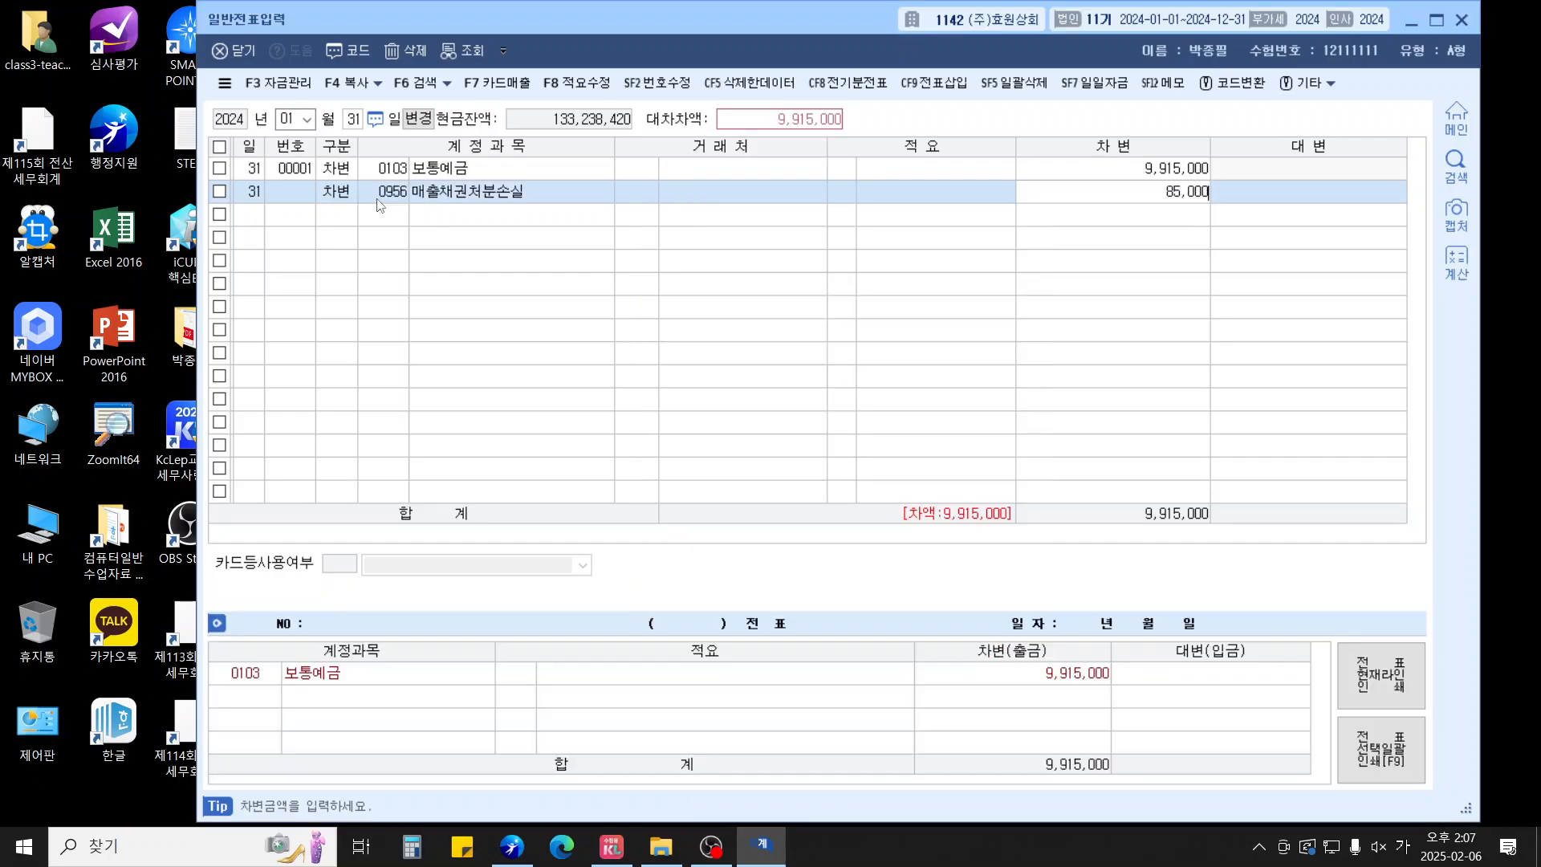
Credit 받을어음 (0110) from 무인상사(주) for 10,000,000
{"action": "key", "text": "Return"}
{"action": "type", "text": "4"}
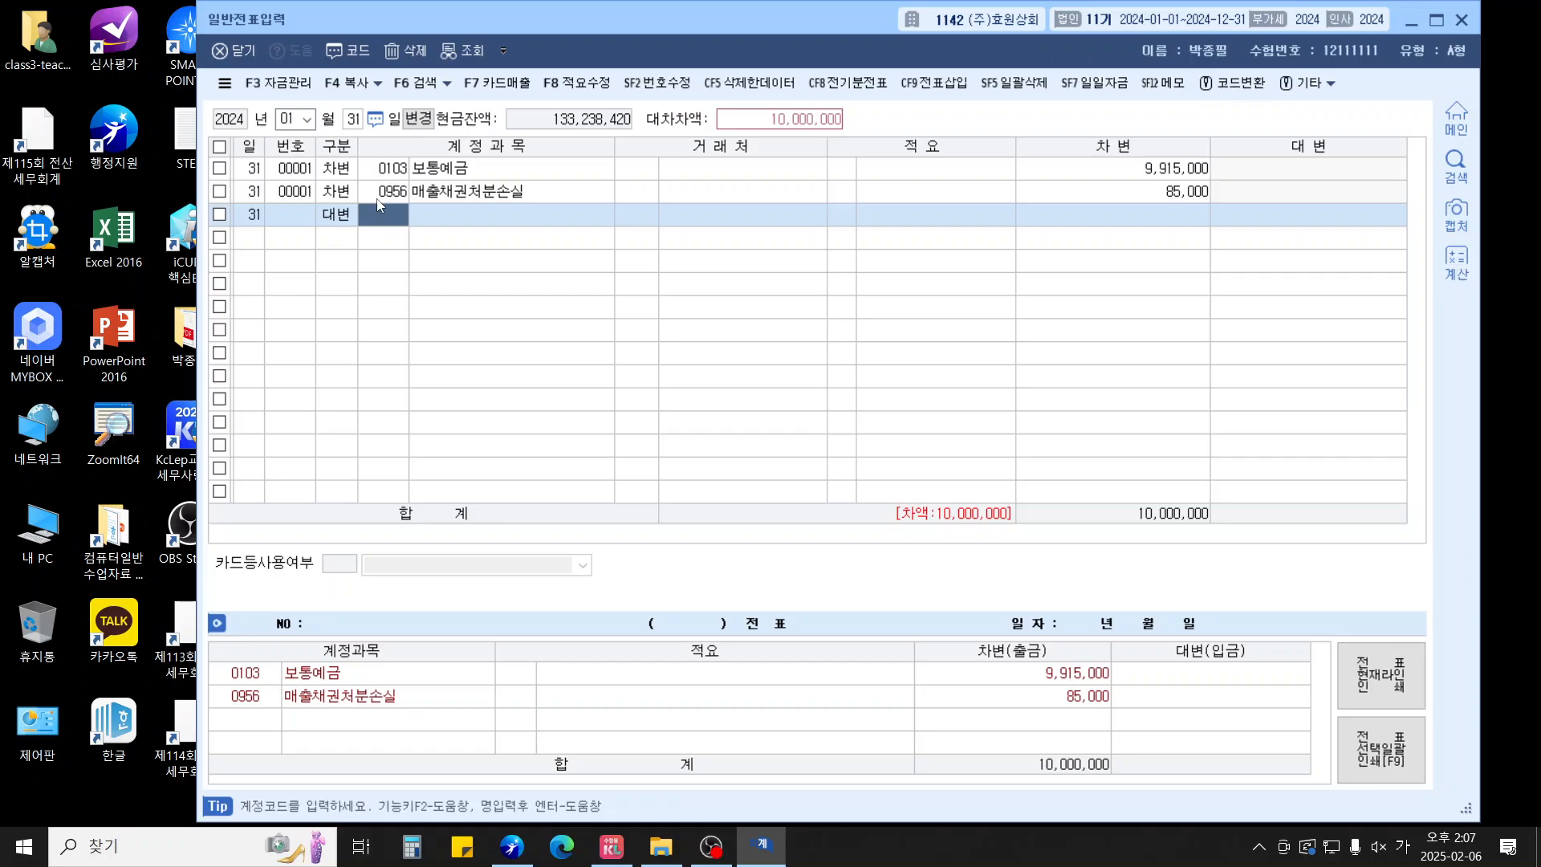
{"action": "type", "text": "0110"}
{"action": "key", "text": "Return"}
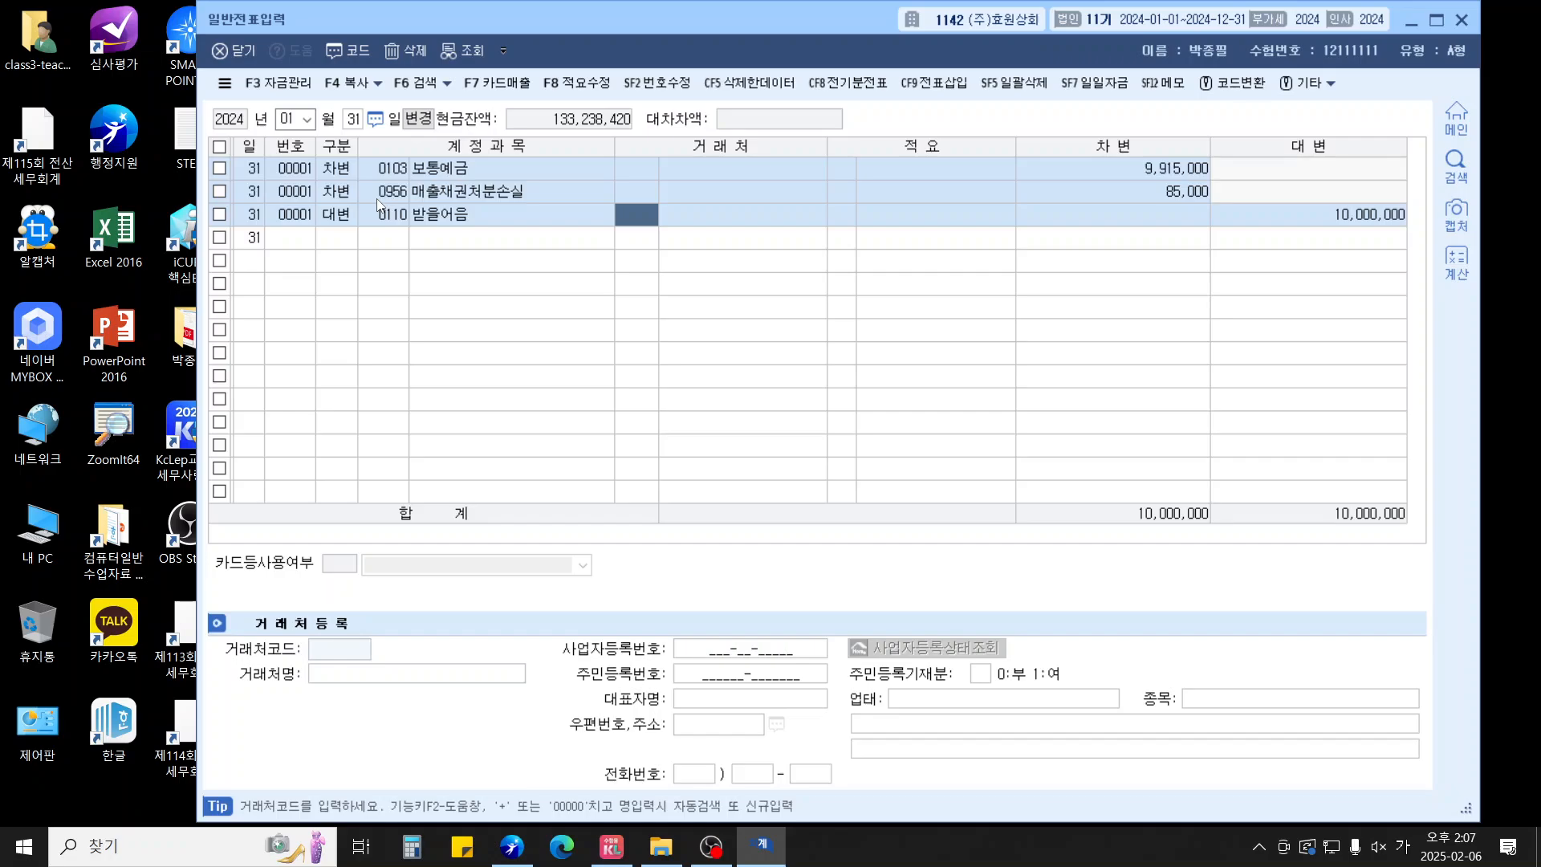
{"action": "type", "text": "무인"}
{"action": "key", "text": "Return"}
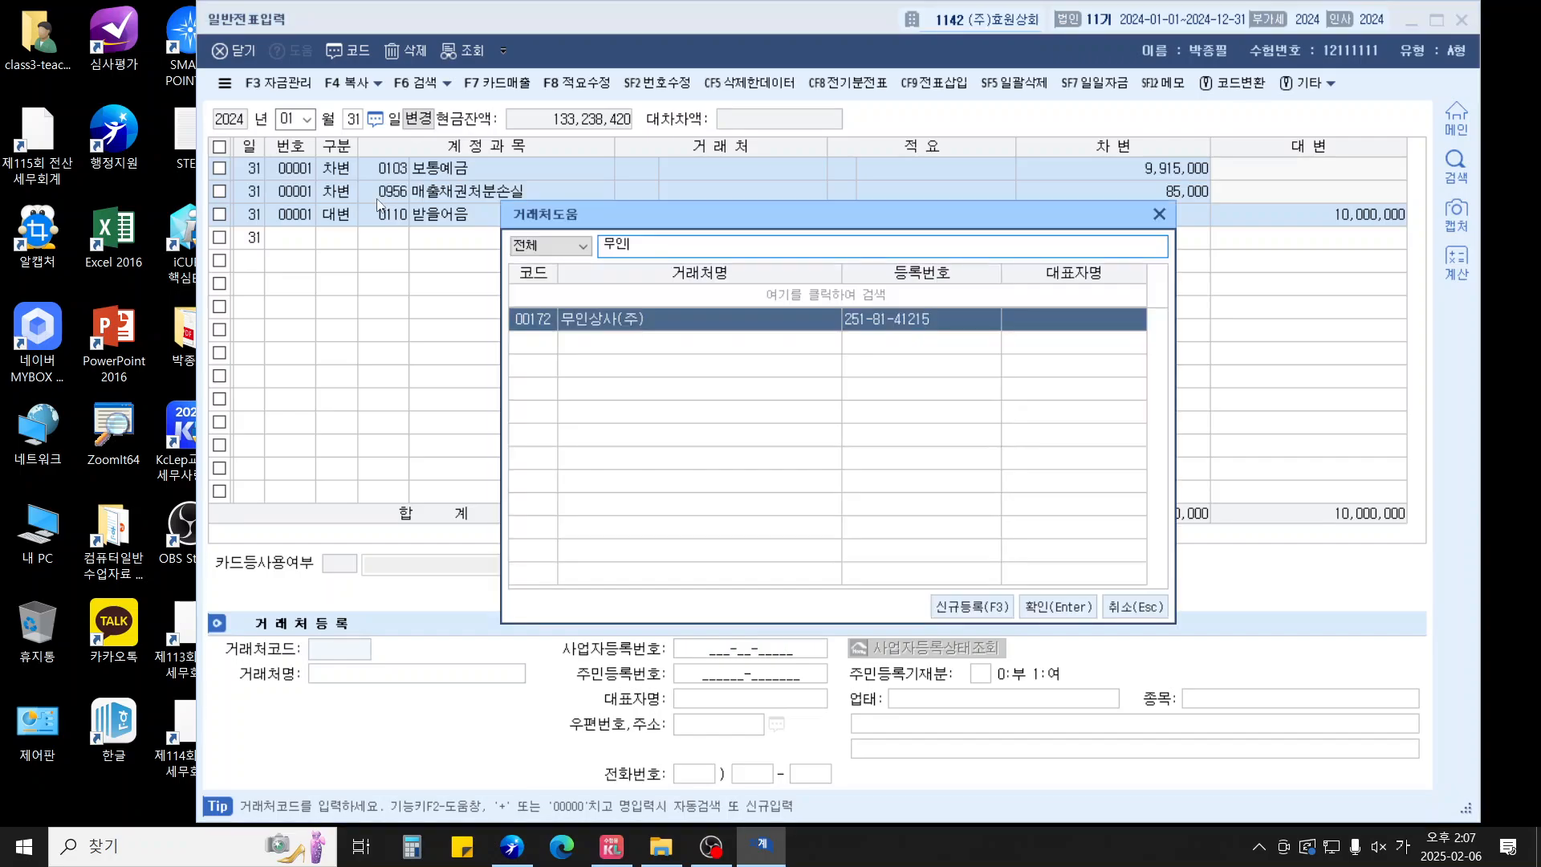
{"action": "key", "text": "Return"}
{"action": "key", "text": "Return"}
{"action": "key", "text": "Return"}
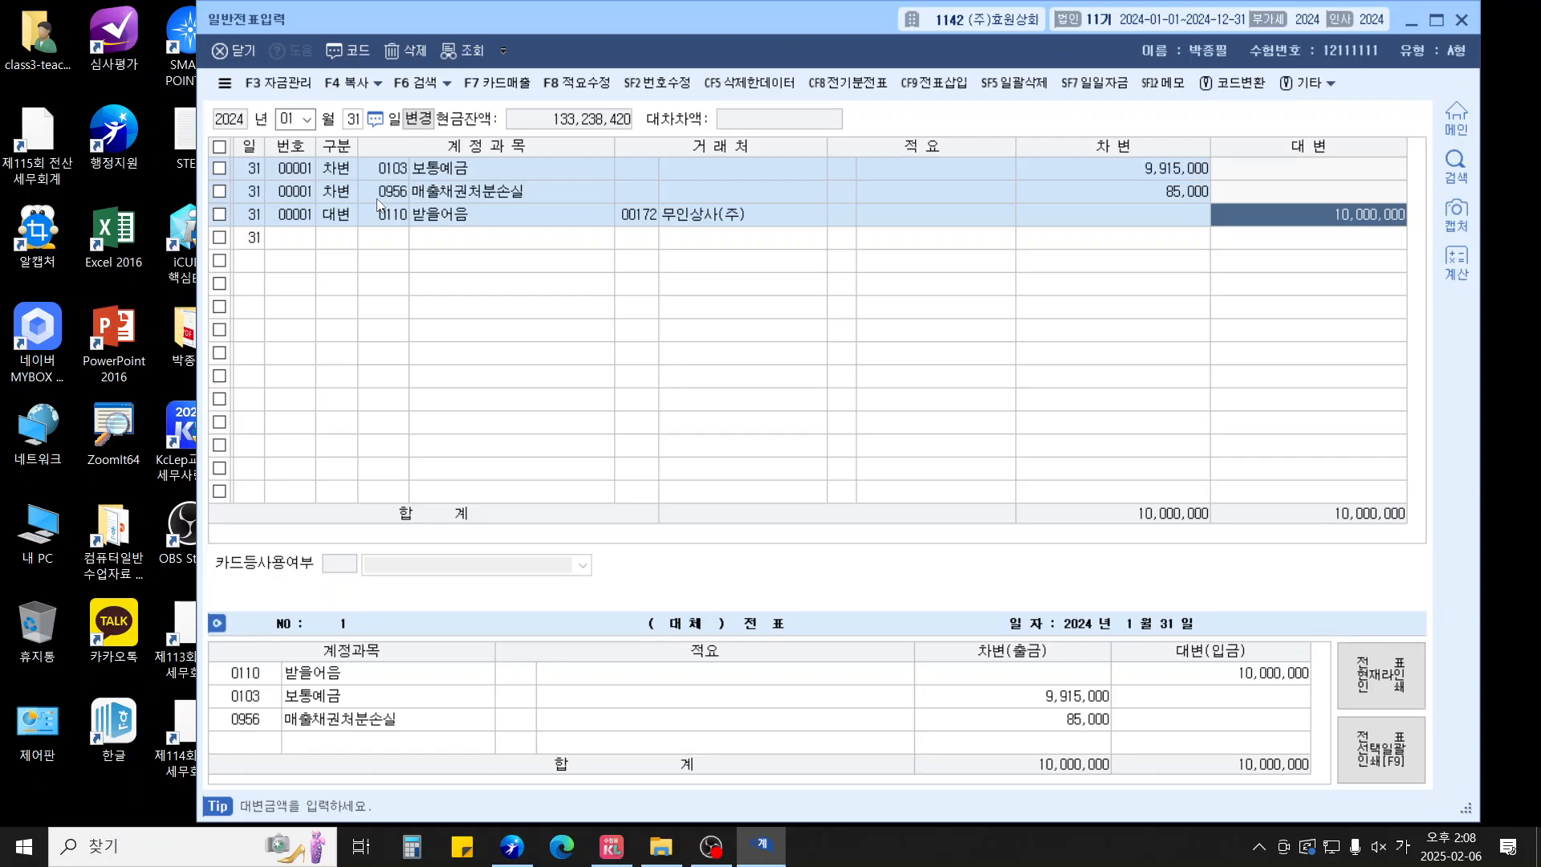
Start a 4 February voucher debiting 보통예금 (0103) 9,800,000
{"action": "key", "text": "Return"}
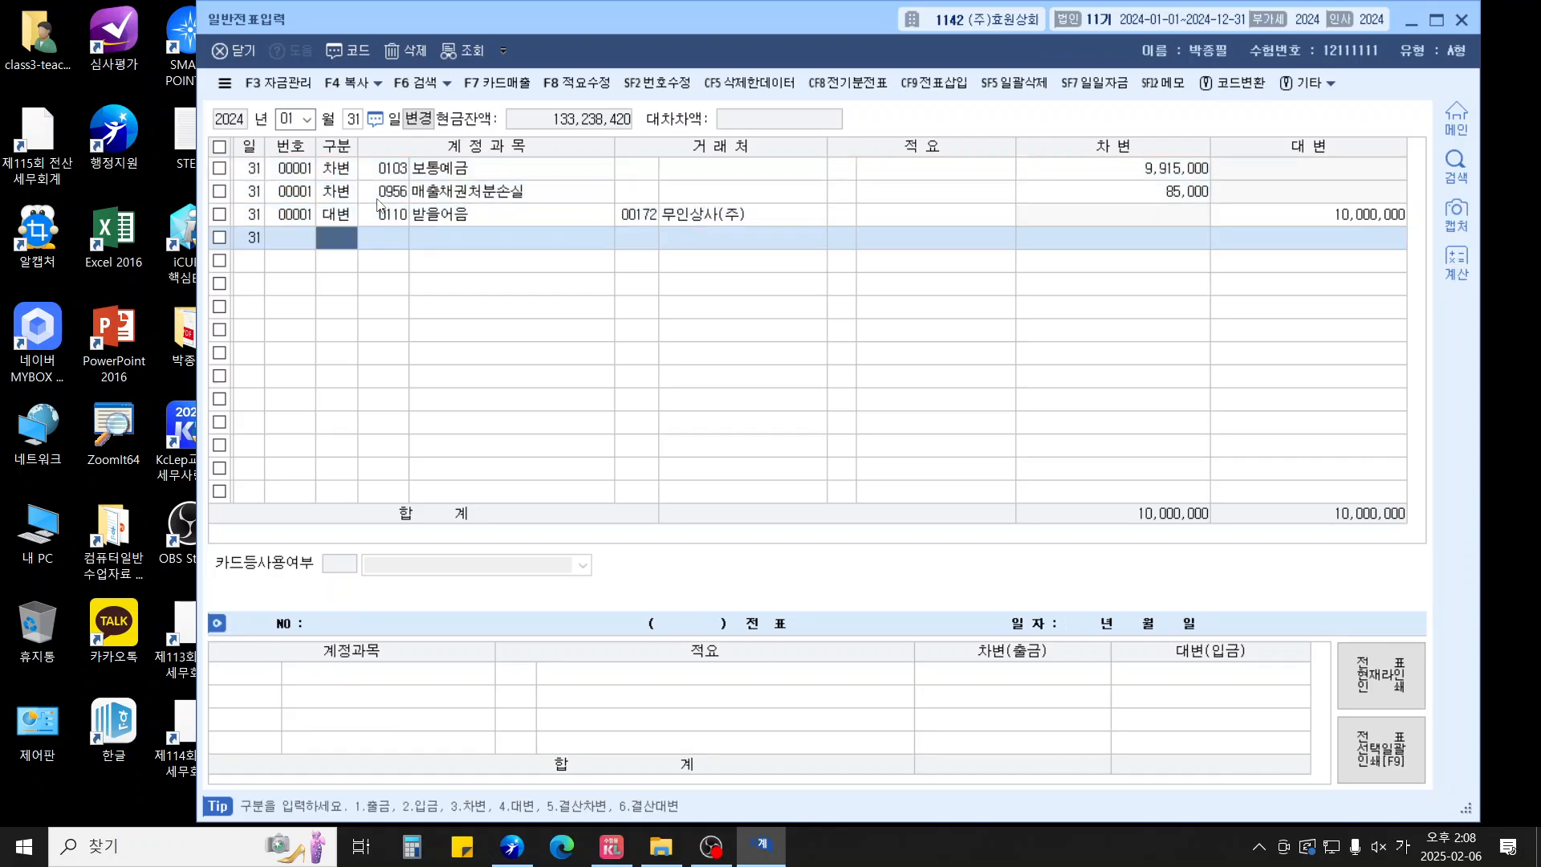
{"action": "key", "text": "Escape"}
{"action": "key", "text": "Escape"}
{"action": "type", "text": "0204"}
{"action": "key", "text": "Return"}
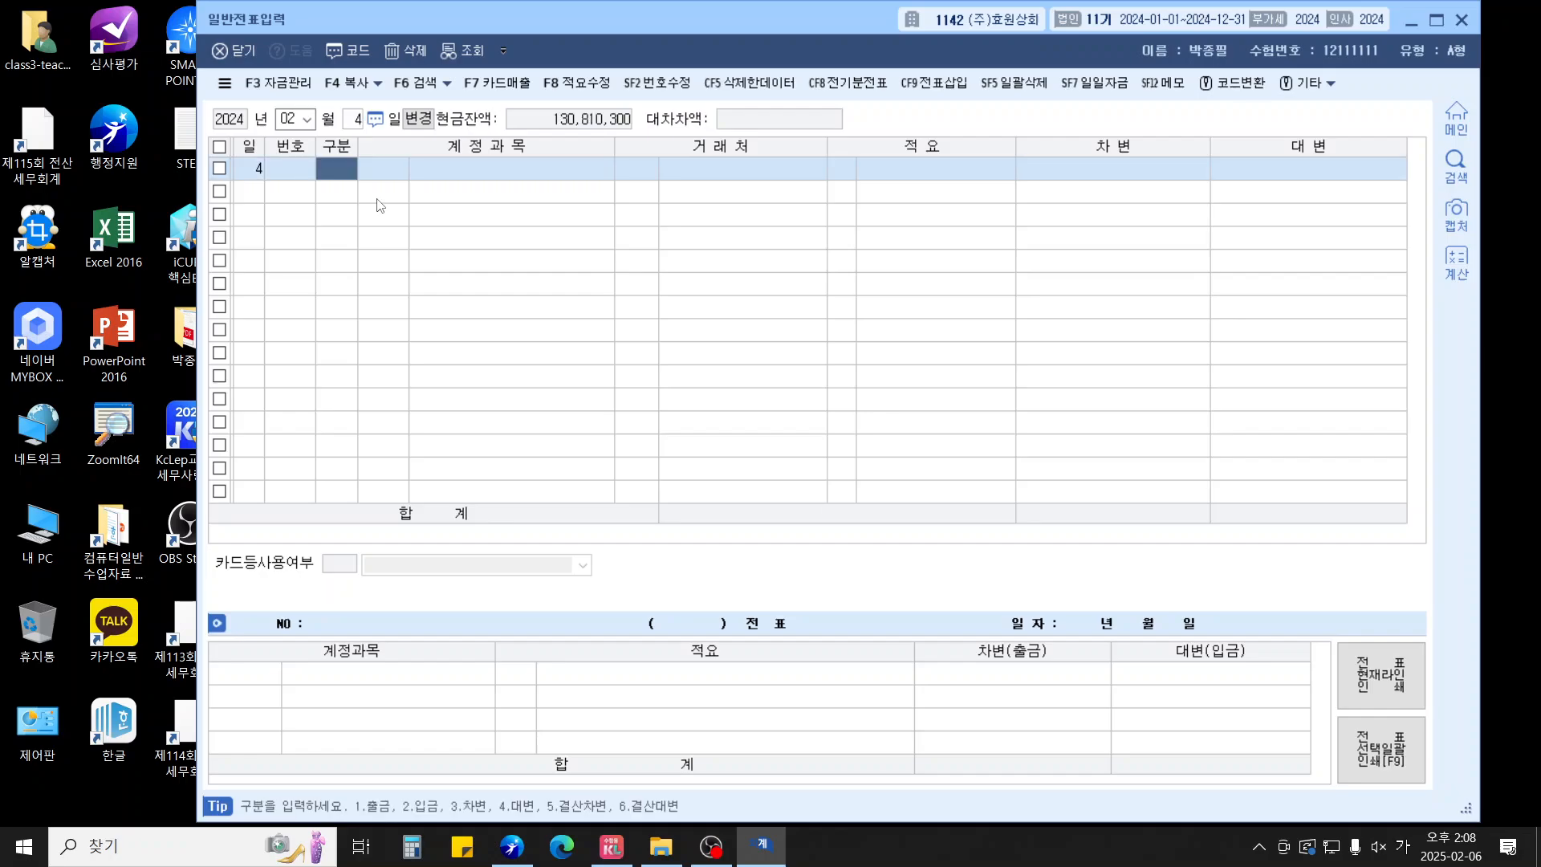
{"action": "type", "text": "3"}
{"action": "key", "text": "Return"}
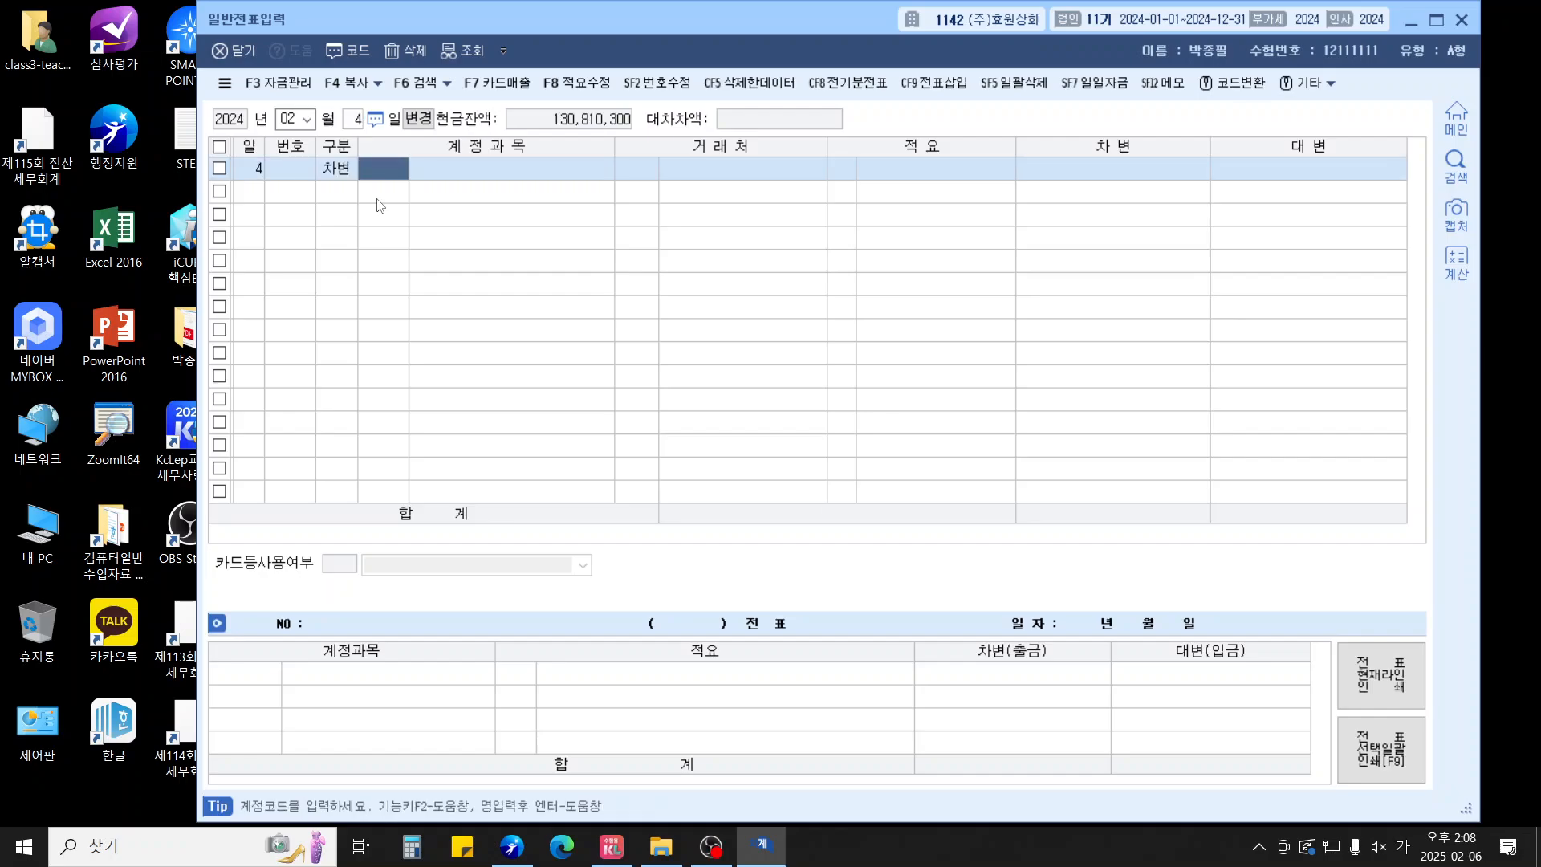
{"action": "type", "text": "103"}
{"action": "key", "text": "Return"}
{"action": "key", "text": "Return"}
{"action": "key", "text": "Return"}
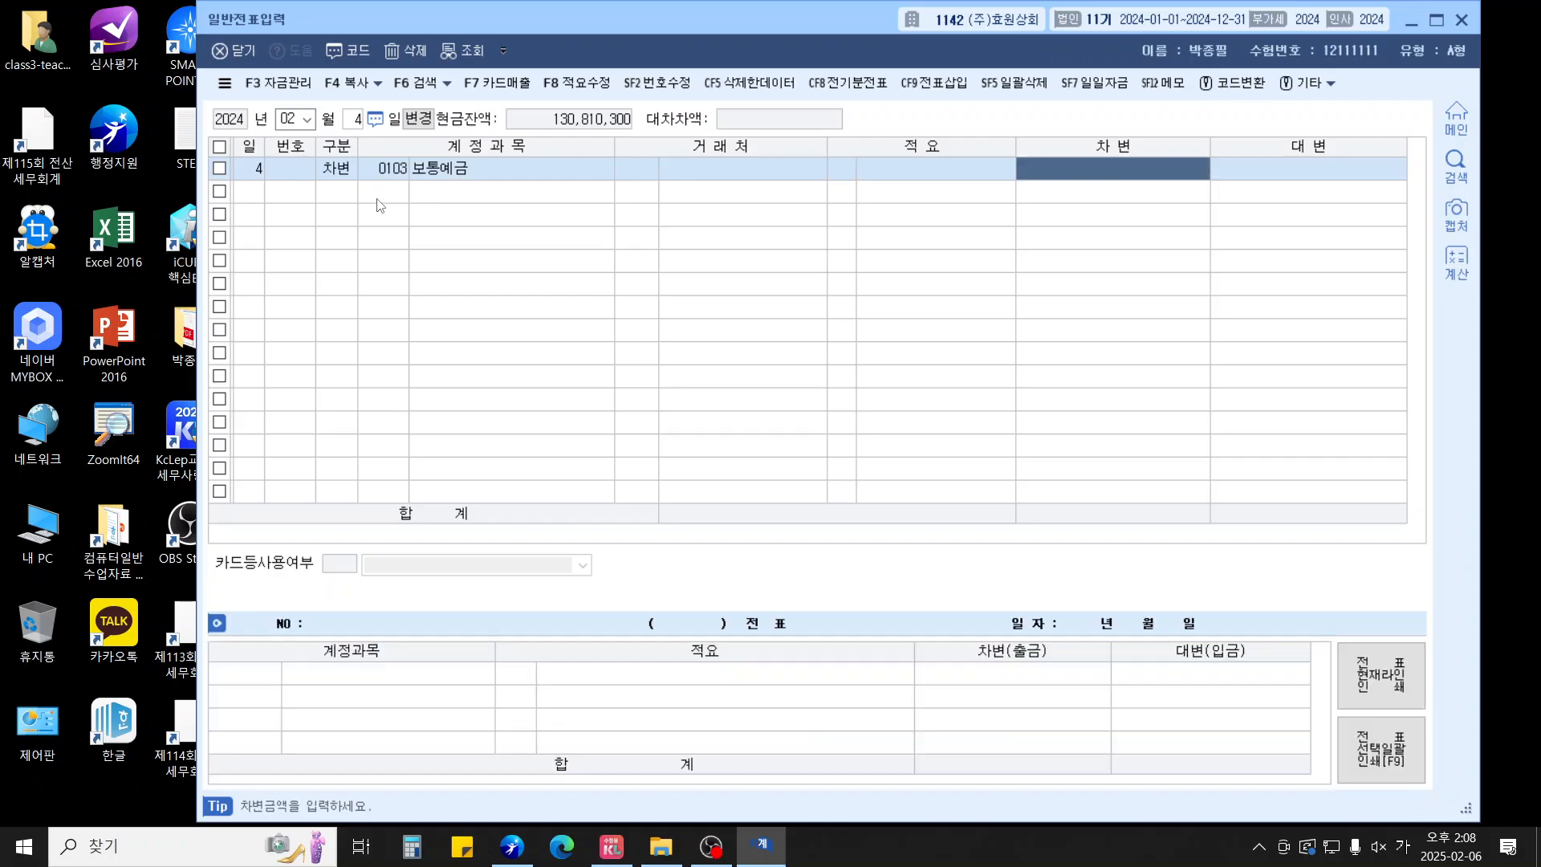
{"action": "type", "text": "9,800,000"}
Debit 사채할인발행차금 for 200,000
{"action": "key", "text": "Return"}
{"action": "type", "text": "3"}
{"action": "key", "text": "Return"}
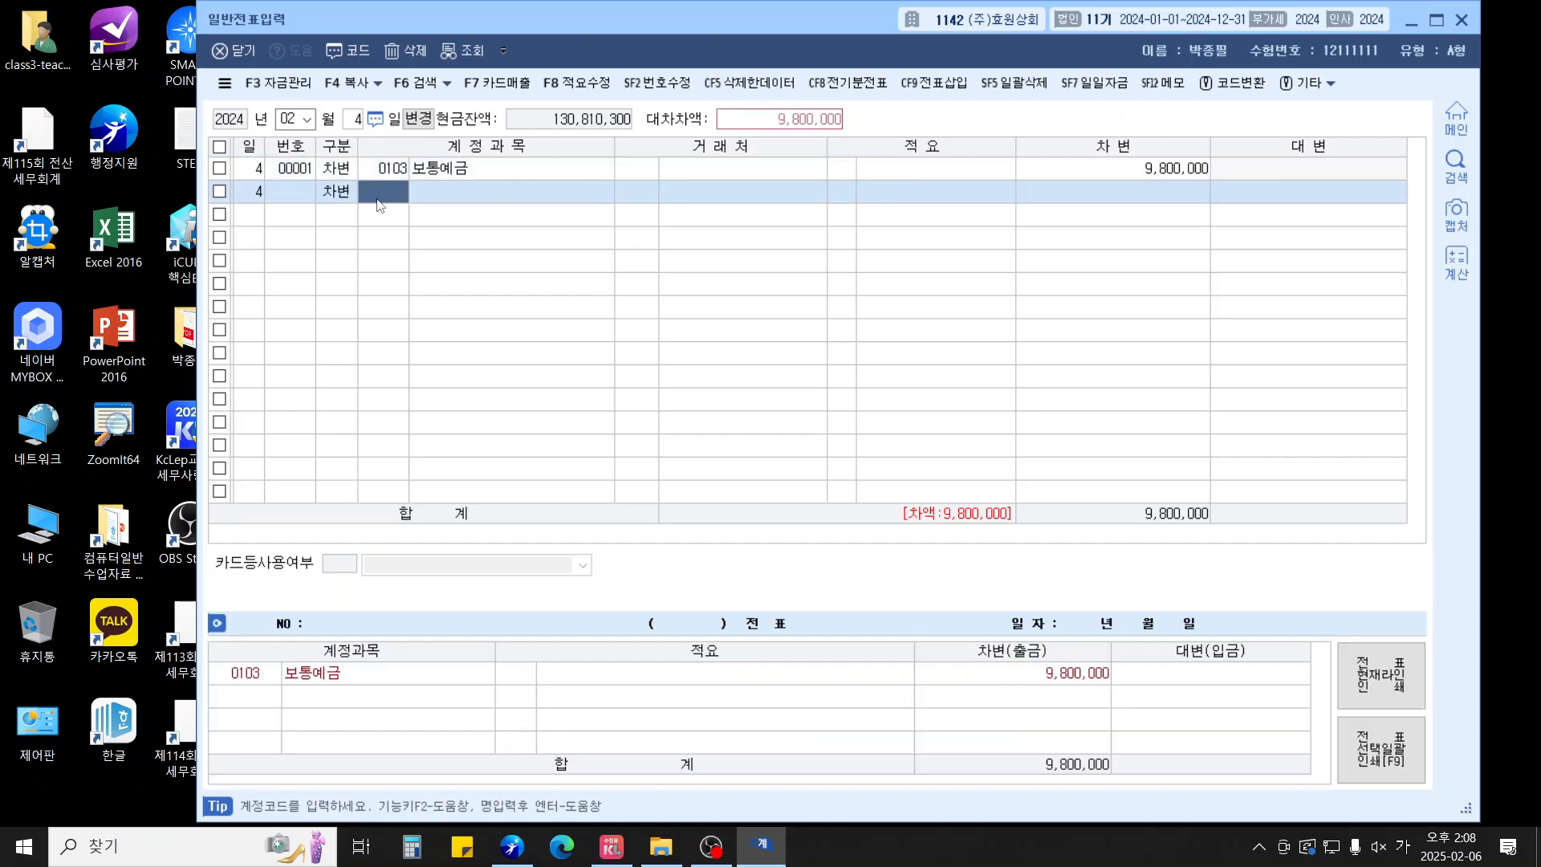
{"action": "type", "text": "사채할"}
{"action": "key", "text": "Return"}
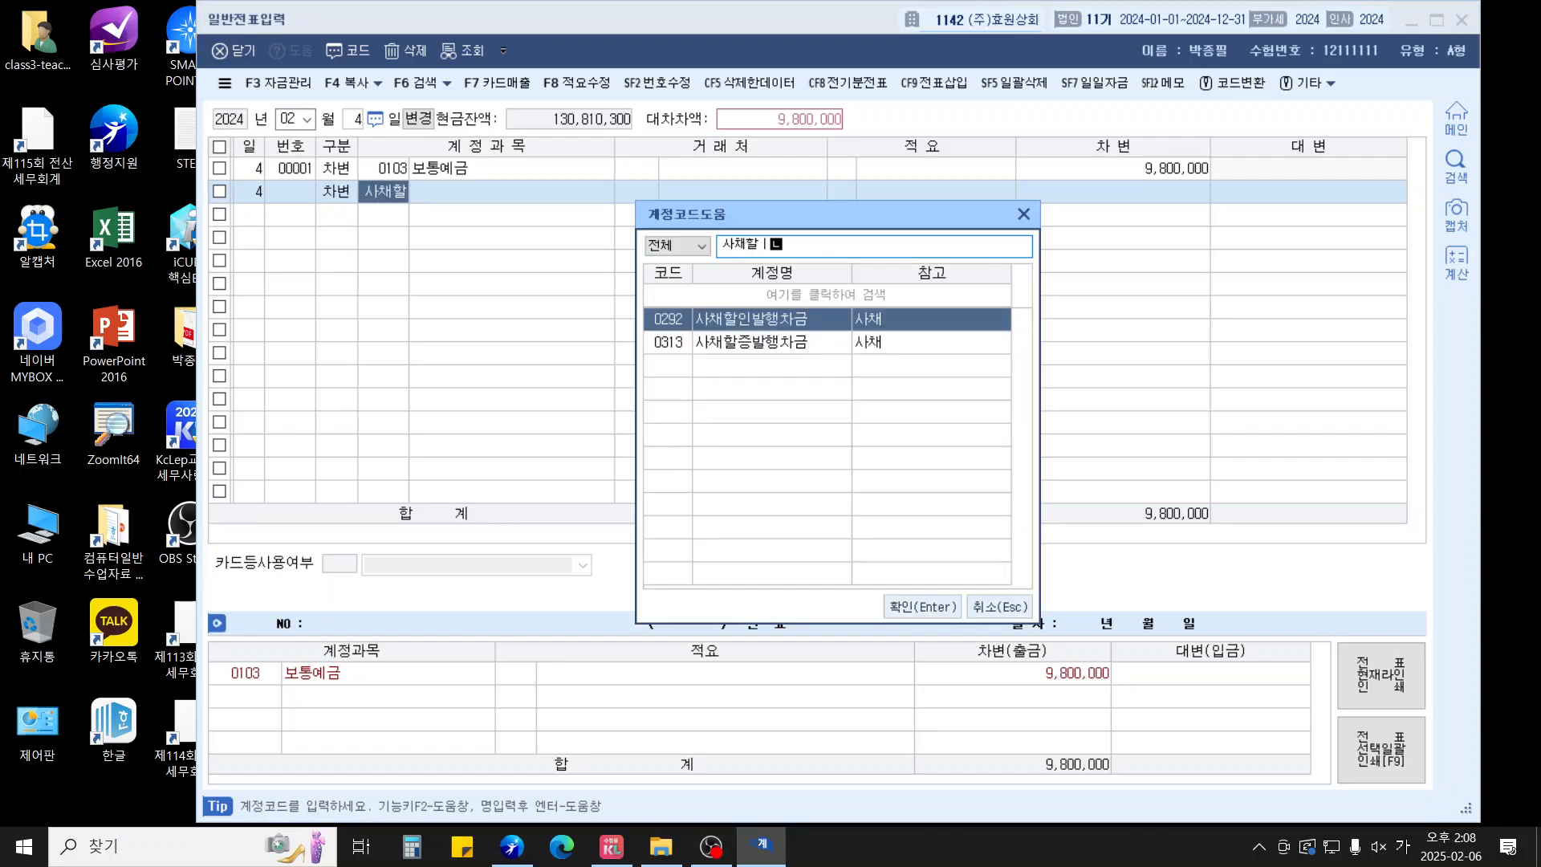
{"action": "key", "text": "Return"}
{"action": "key", "text": "Return"}
{"action": "key", "text": "Return"}
{"action": "key", "text": "Return"}
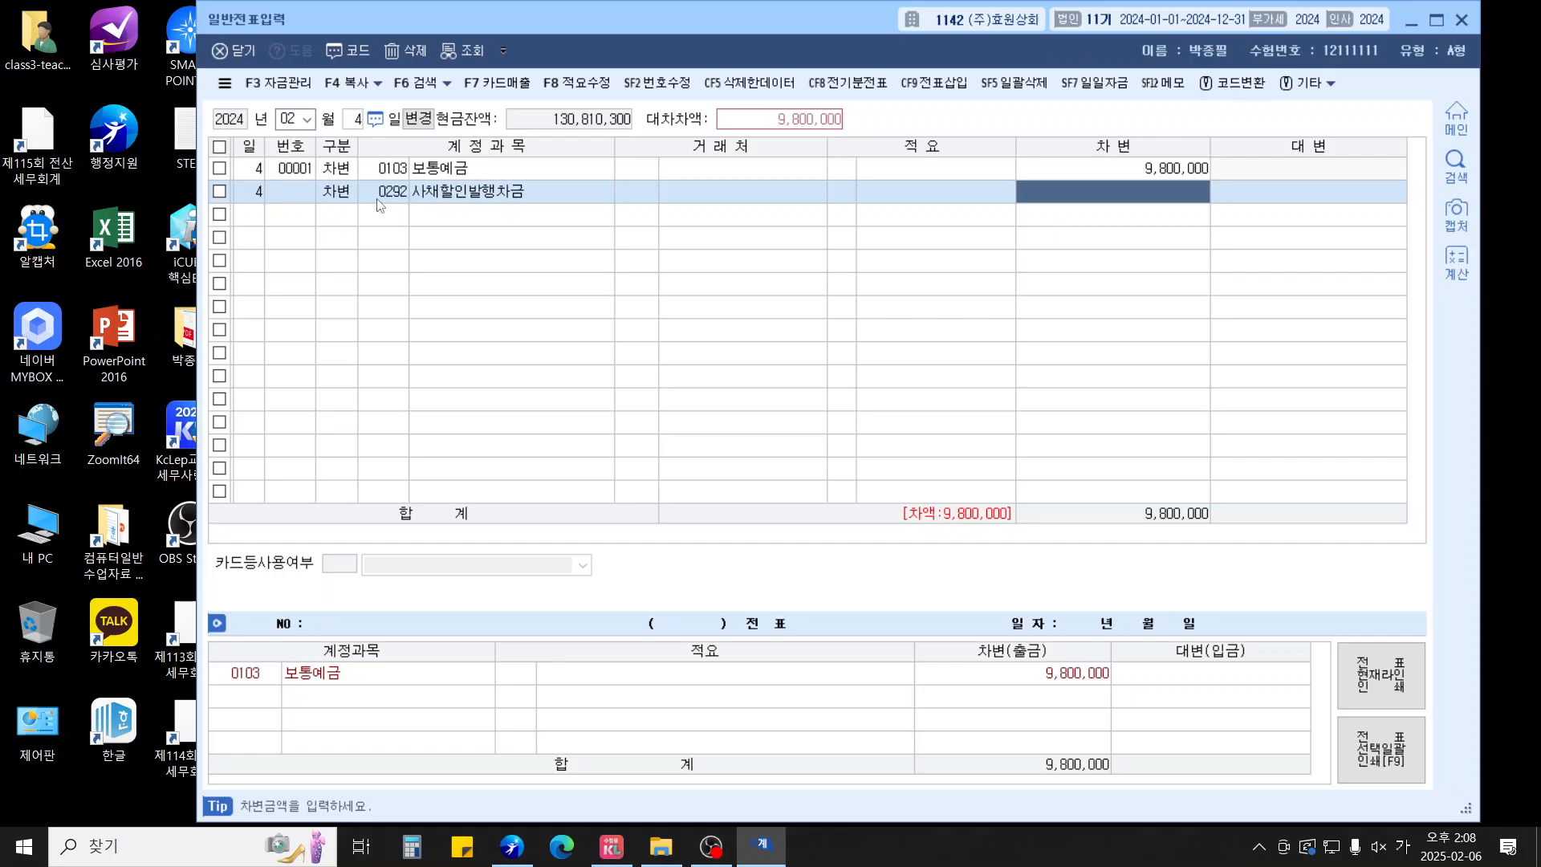
{"action": "type", "text": "2000000"}
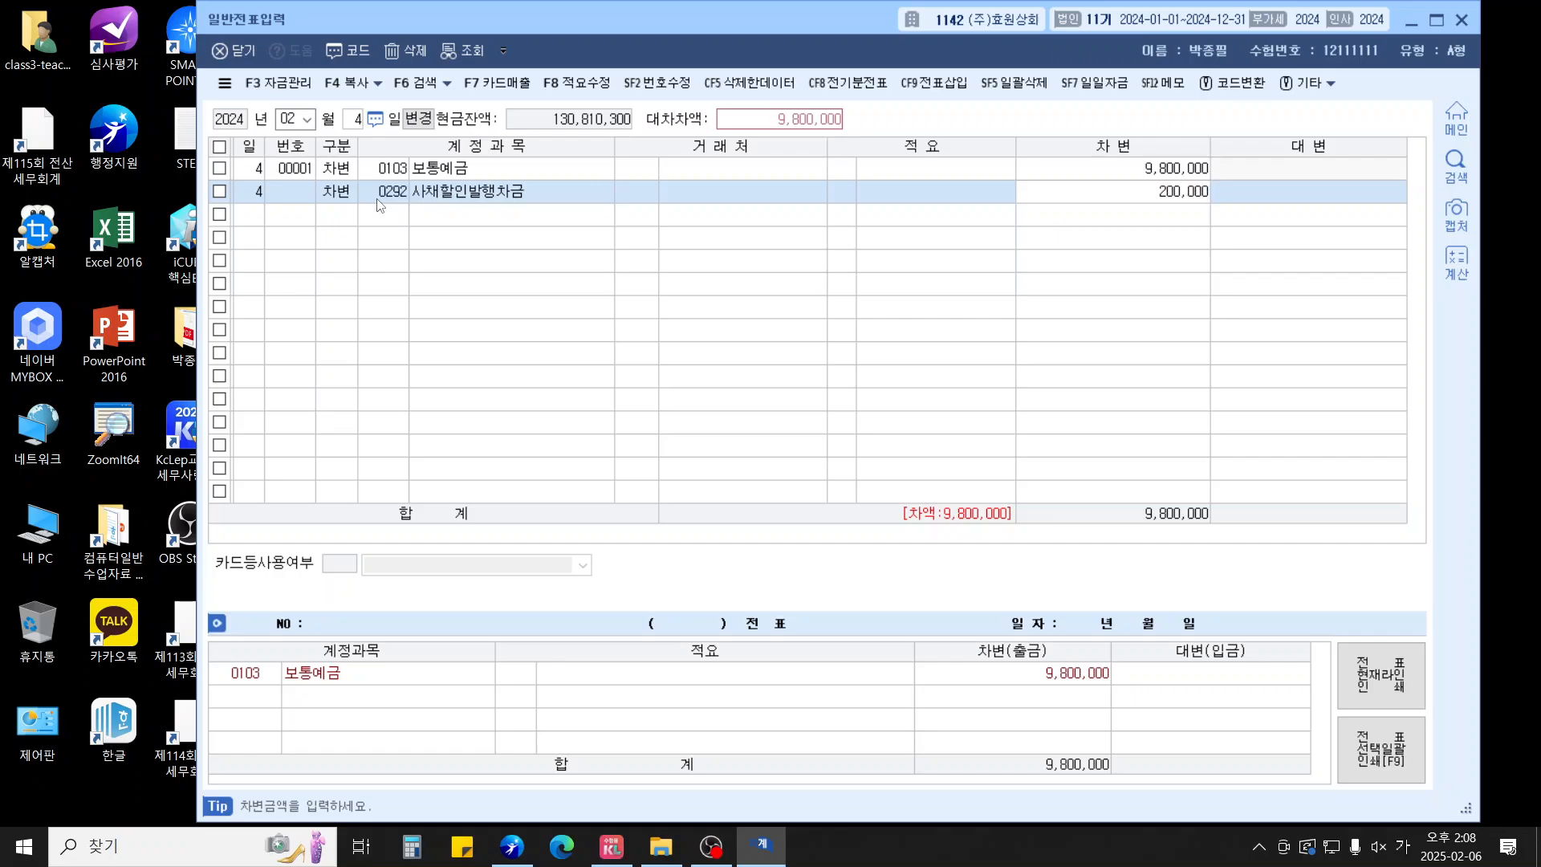
{"action": "key", "text": "Return"}
Credit 사채 (0291) 10,000,000 to balance the voucher
{"action": "type", "text": "40291"}
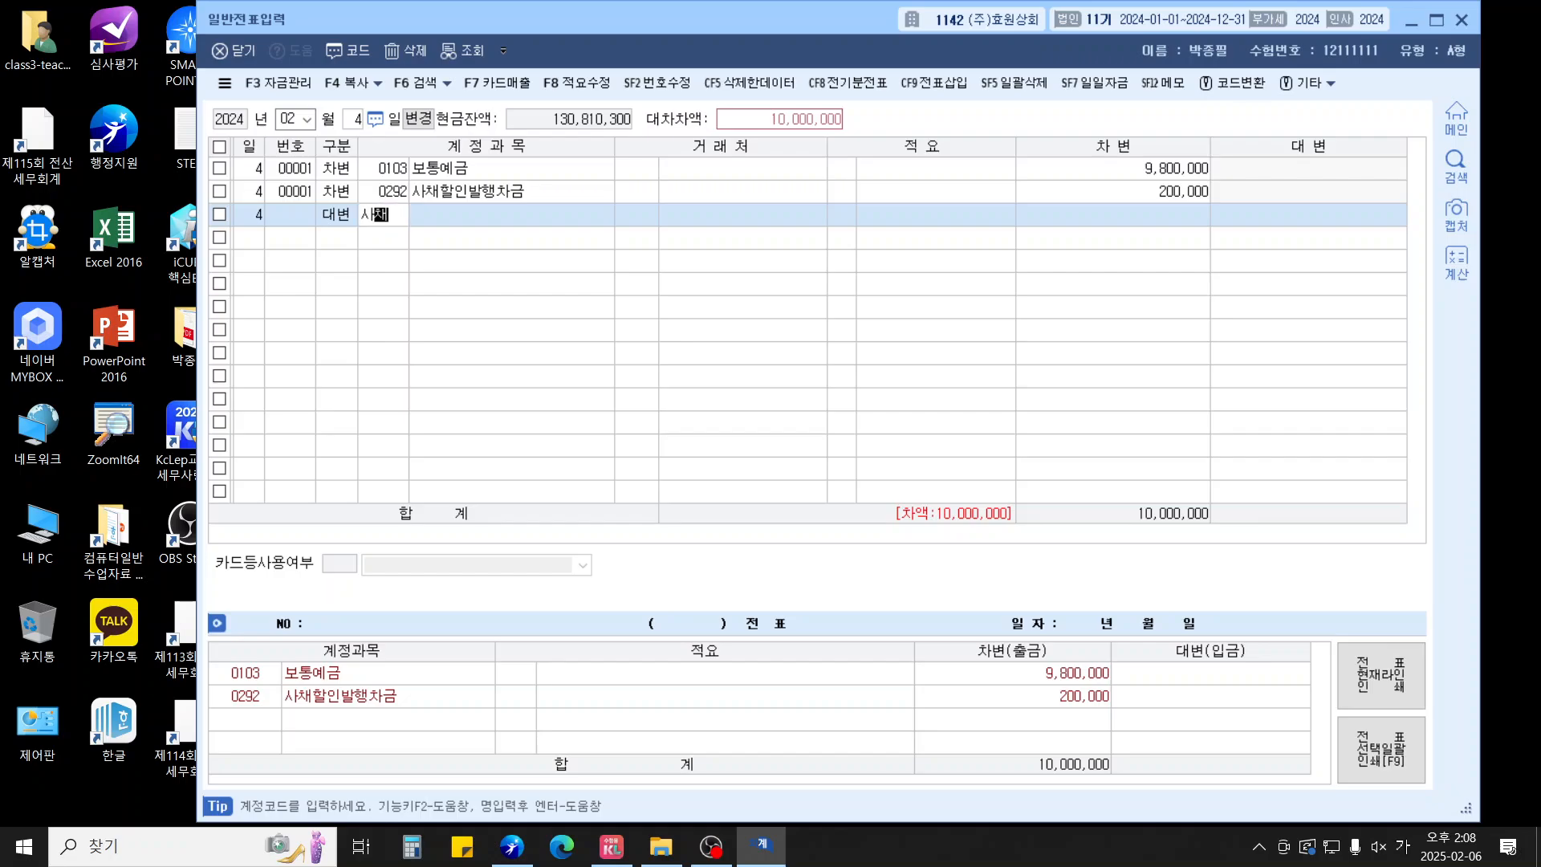
{"action": "key", "text": "Return"}
{"action": "key", "text": "Return"}
{"action": "key", "text": "Return"}
{"action": "key", "text": "Return"}
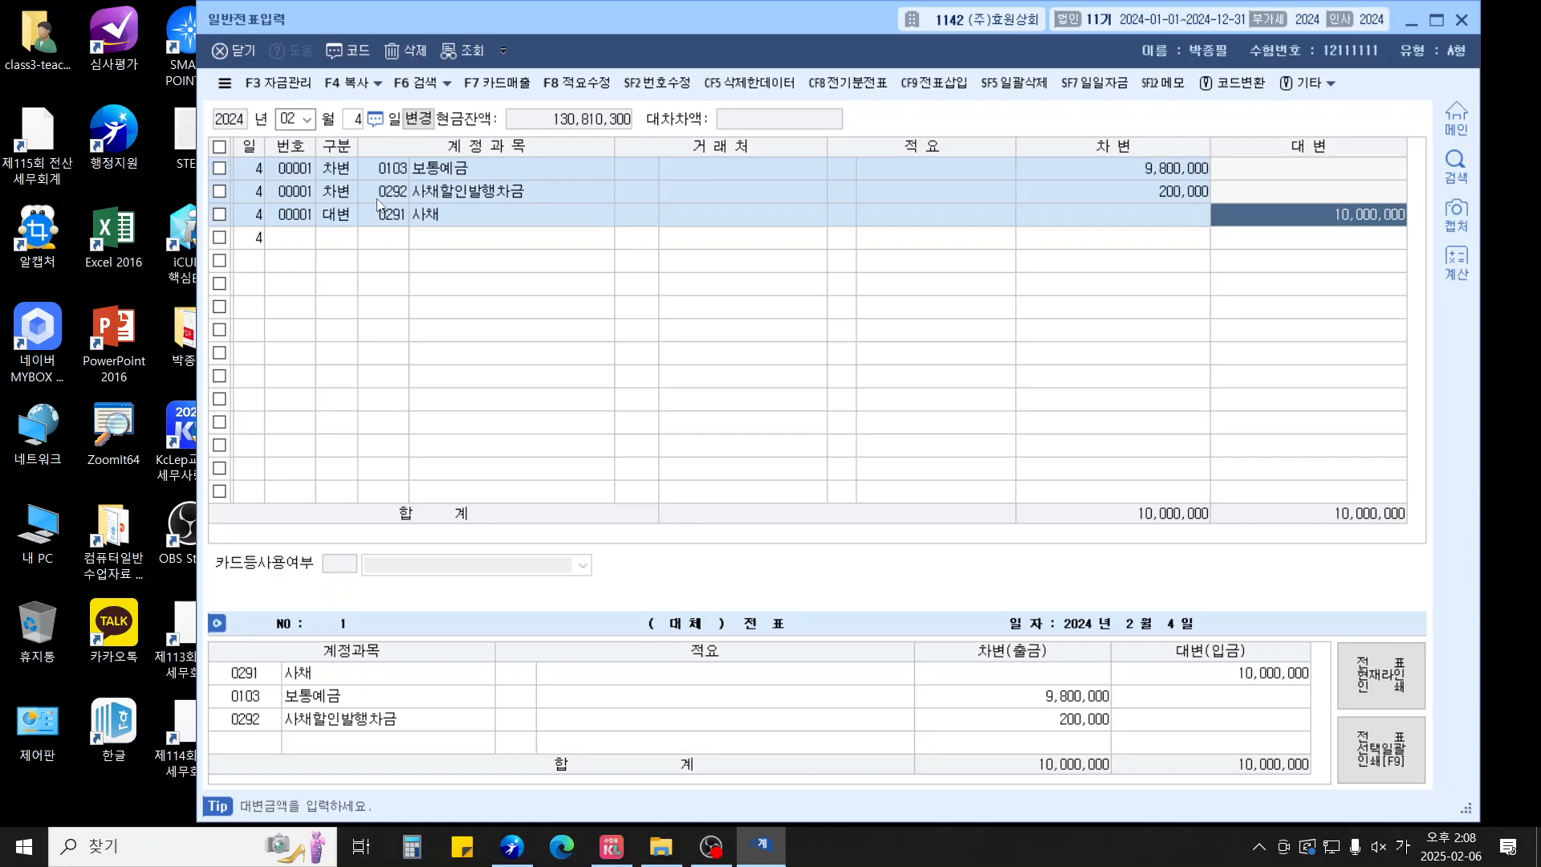
{"action": "key", "text": "Return"}
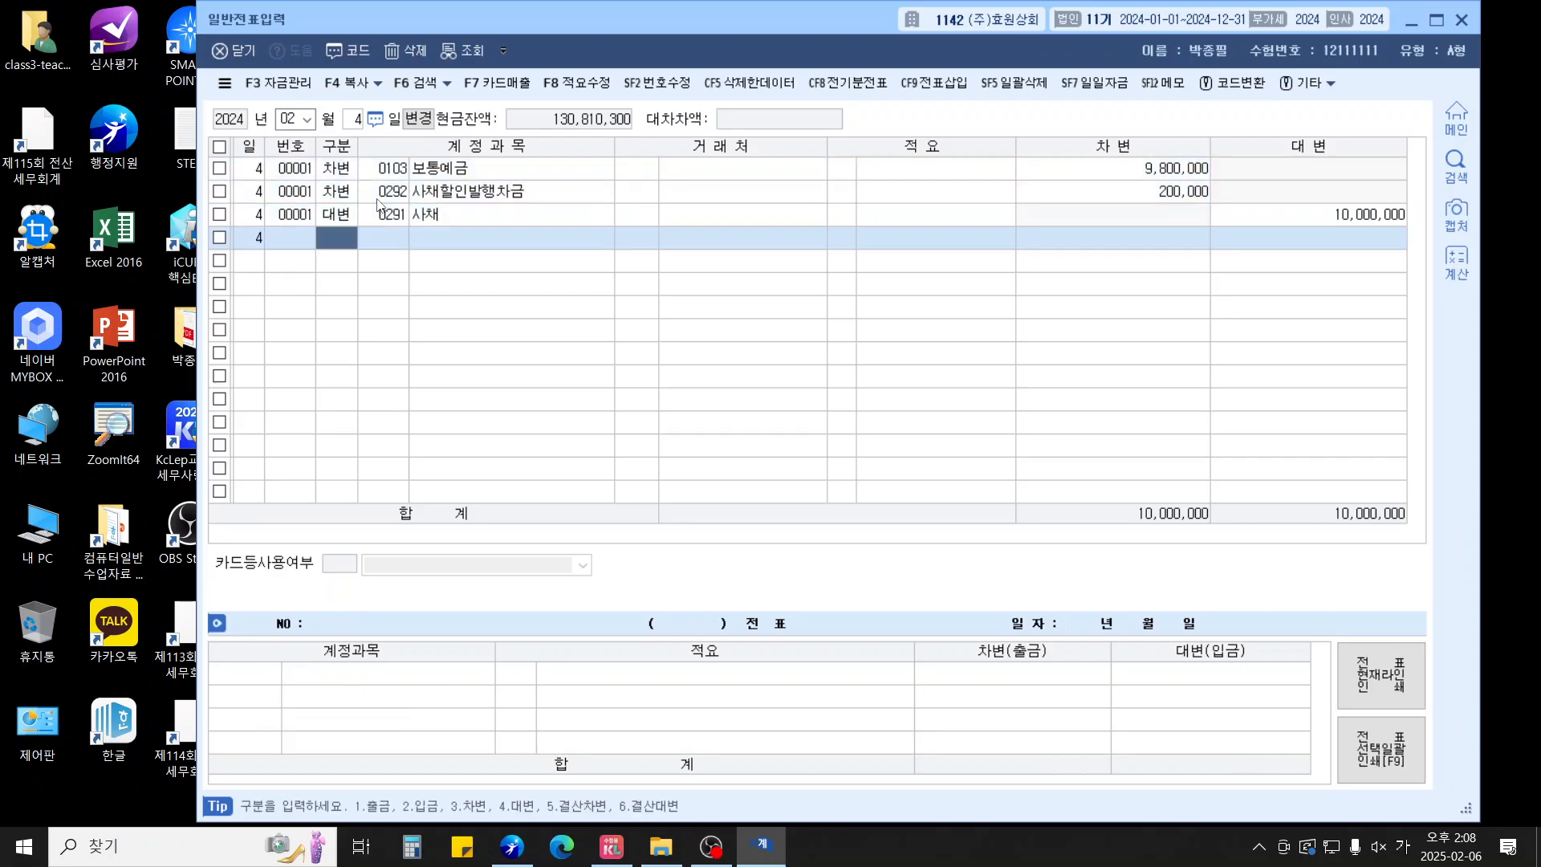
{"action": "key", "text": "Escape"}
{"action": "key", "text": "Escape"}
Enter a 17 June 출금 voucher: 소모품비 (0530) 20,000
{"action": "type", "text": "617"}
{"action": "key", "text": "Return"}
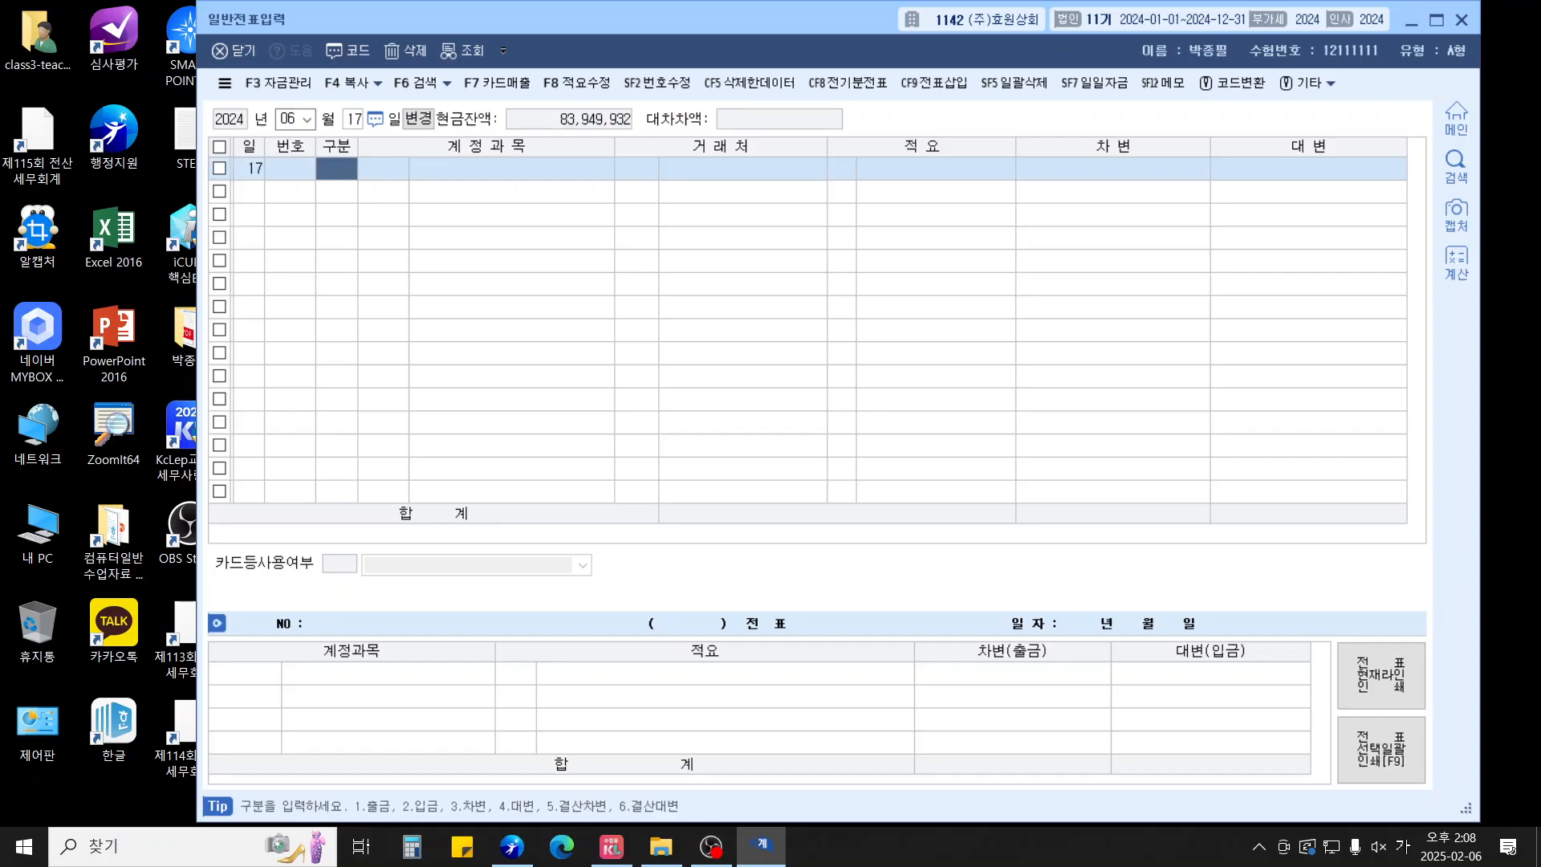
{"action": "type", "text": "1"}
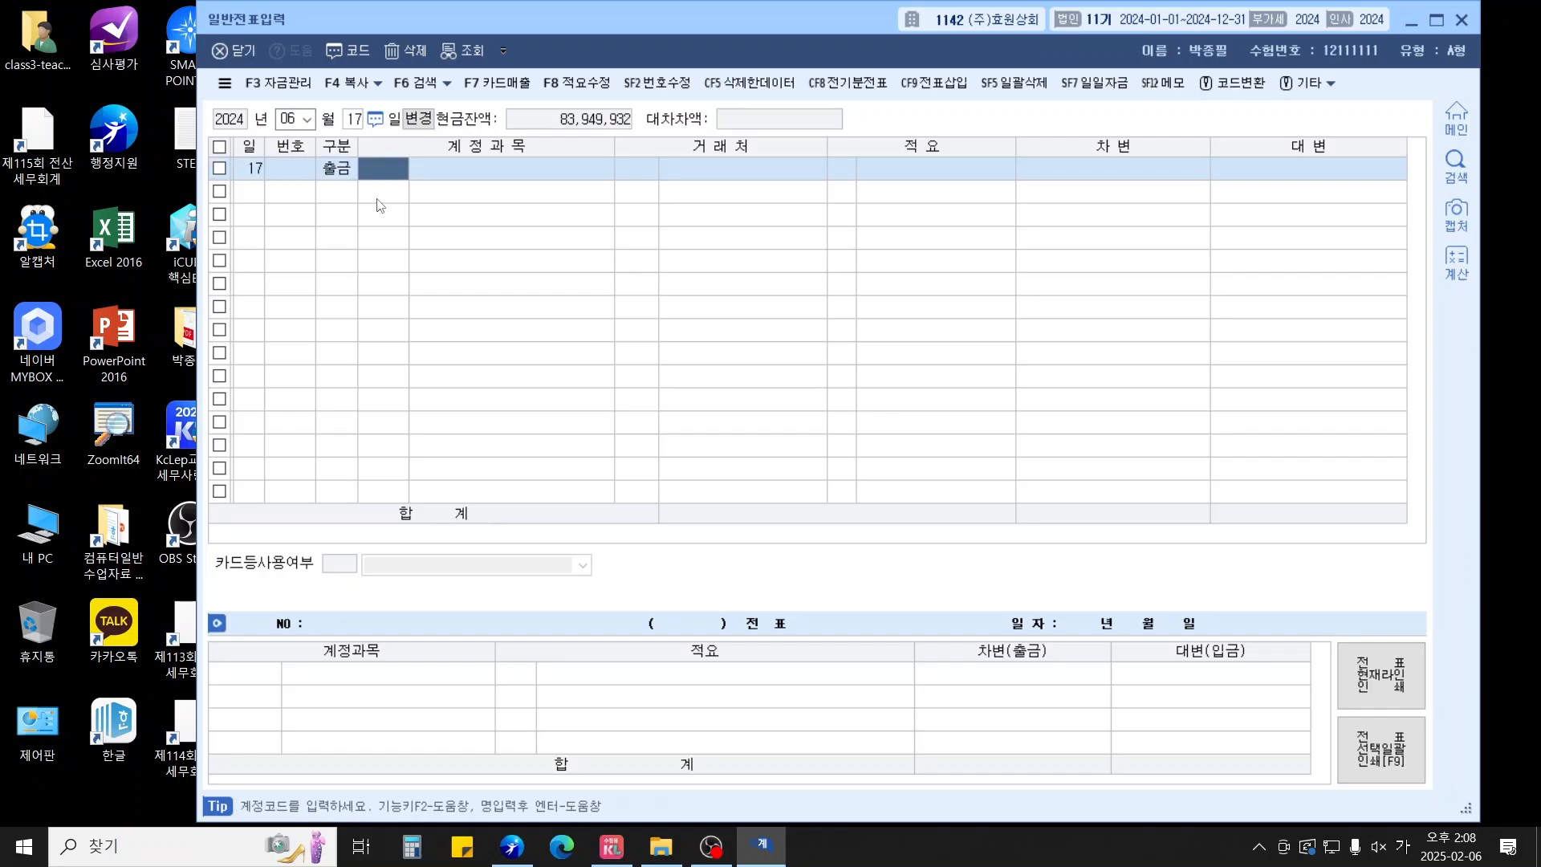
{"action": "type", "text": "530"}
{"action": "key", "text": "Return"}
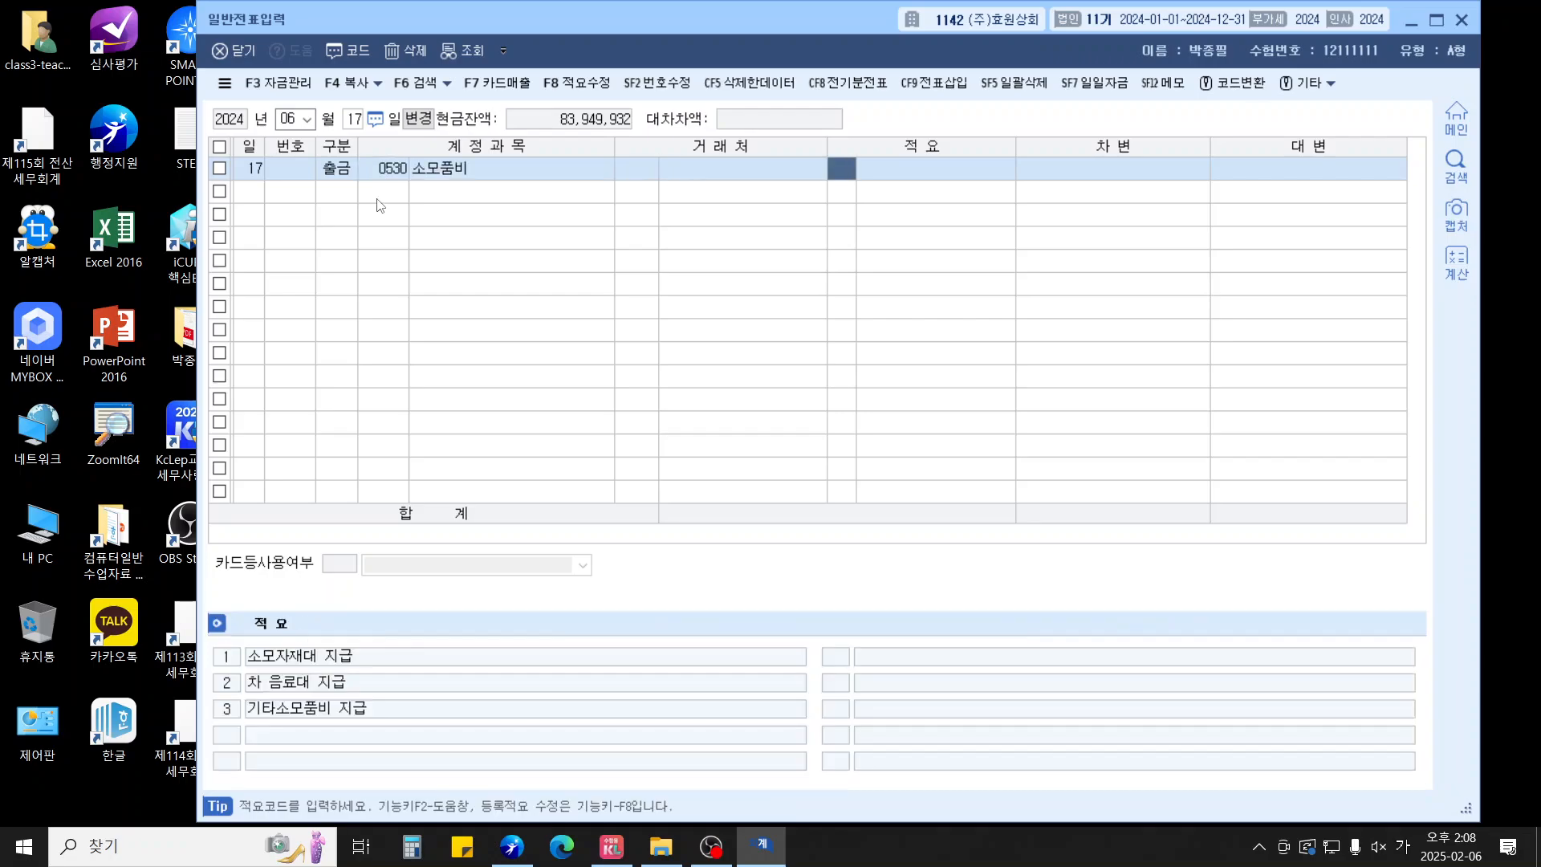
{"action": "key", "text": "Return"}
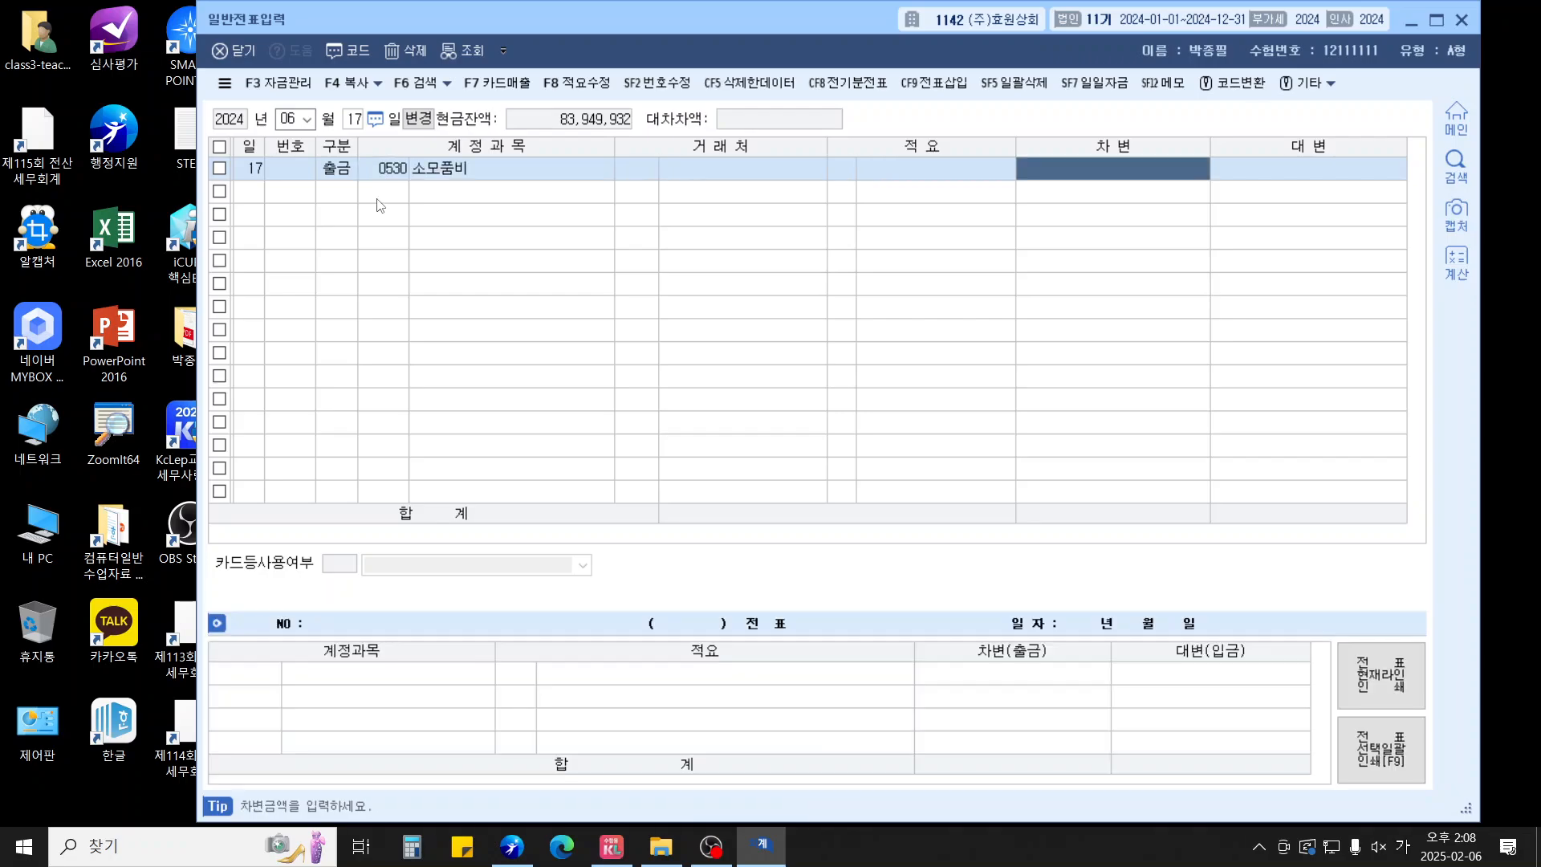
{"action": "type", "text": "200000"}
{"action": "key", "text": "Return"}
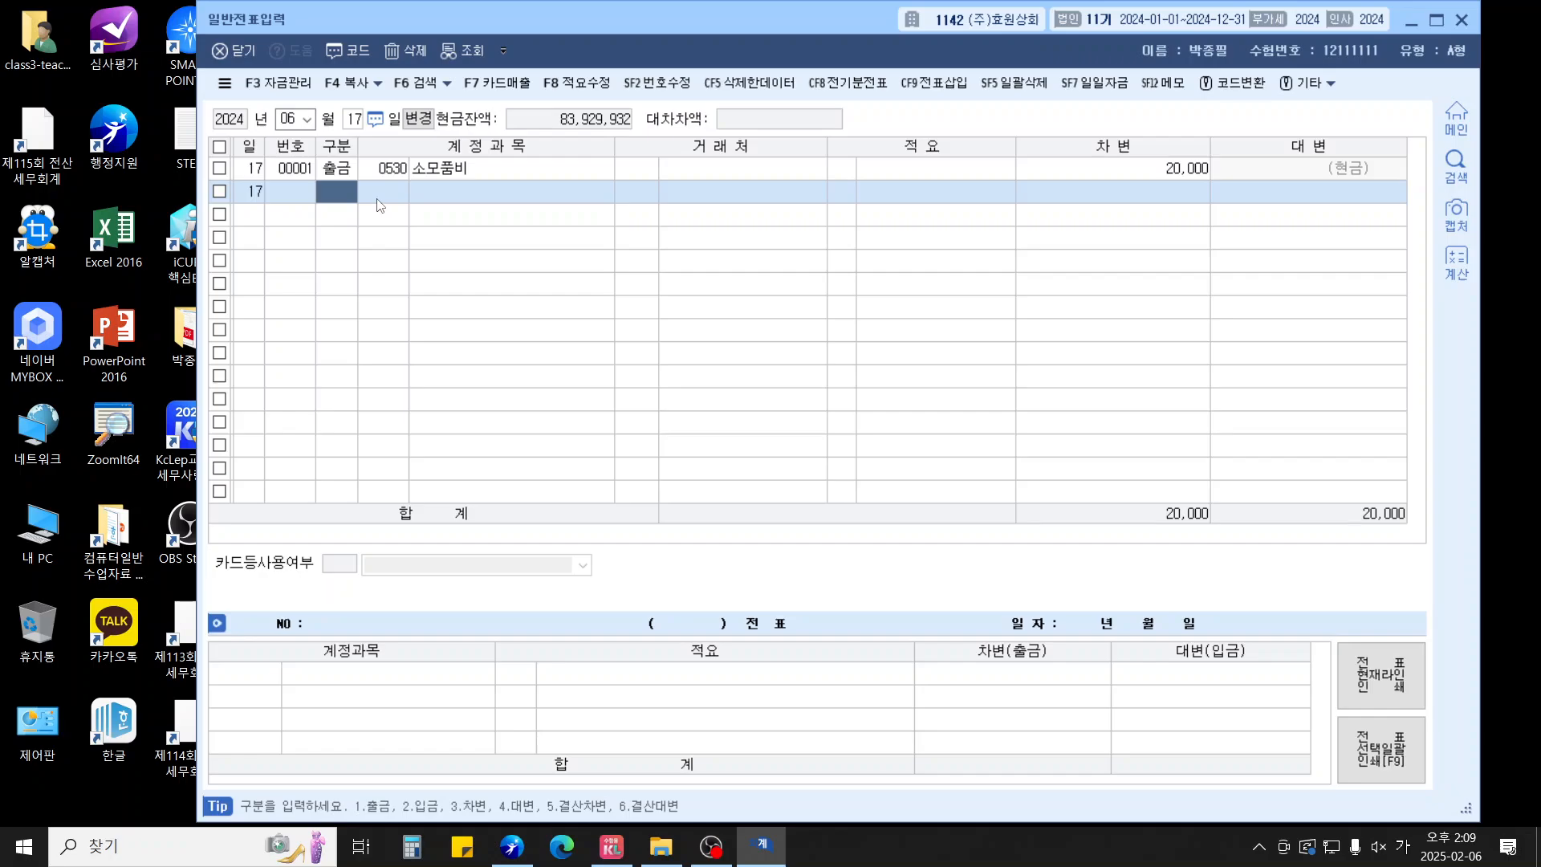
{"action": "key", "text": "Escape"}
{"action": "key", "text": "shift+Tab"}
Date the voucher 13 September and debit 이자비용 (0951) 200,000
{"action": "type", "text": "09"}
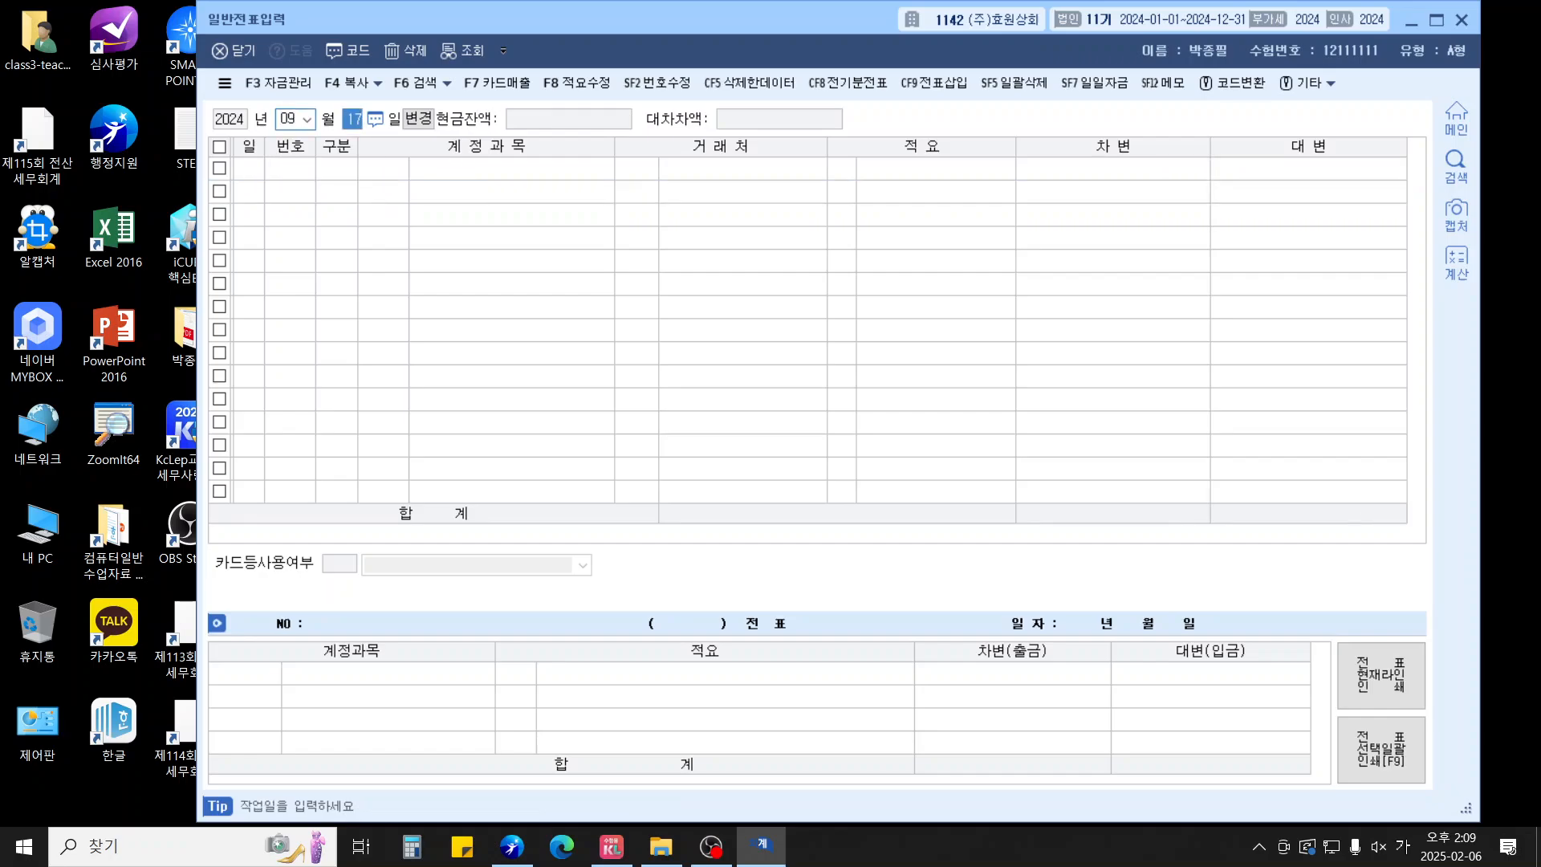
{"action": "type", "text": "13"}
{"action": "key", "text": "Return"}
{"action": "type", "text": "3"}
{"action": "key", "text": "Return"}
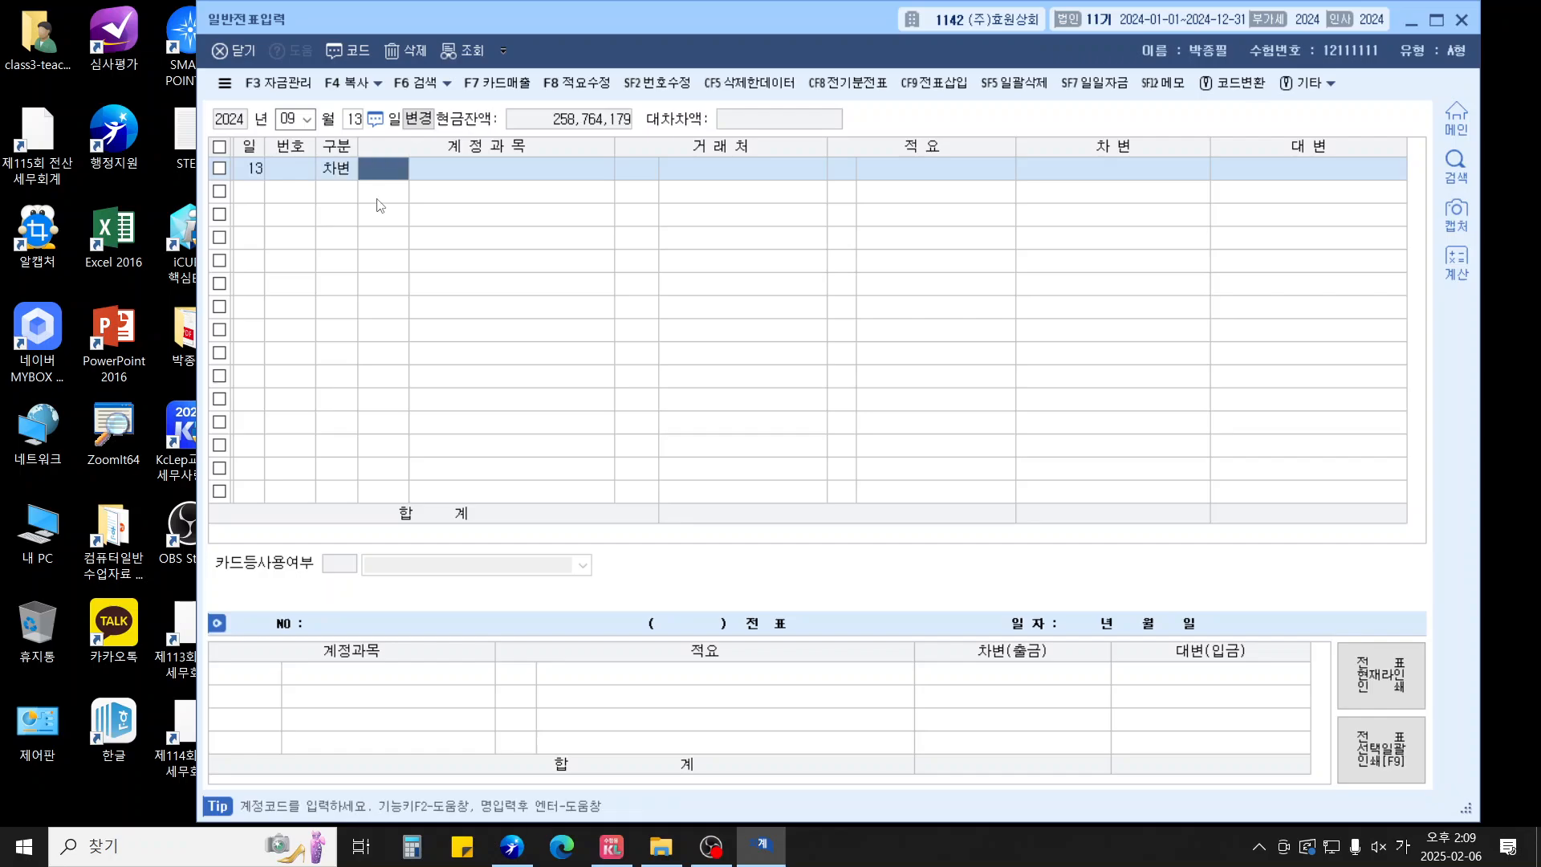
{"action": "type", "text": "951"}
{"action": "key", "text": "Return"}
{"action": "key", "text": "Return"}
{"action": "key", "text": "Return"}
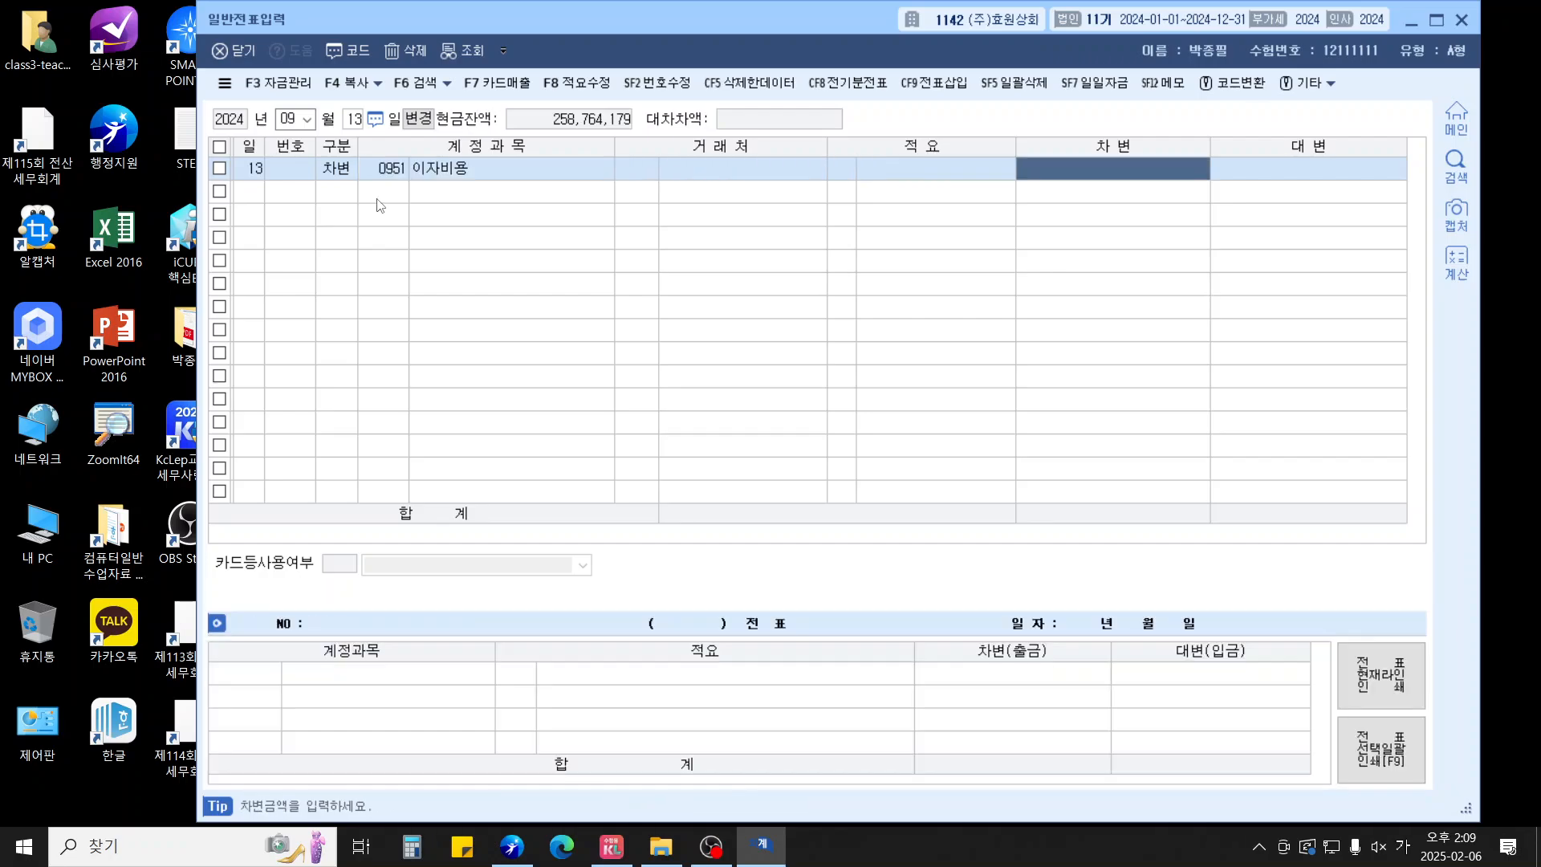
{"action": "type", "text": "2000000"}
{"action": "key", "text": "Return"}
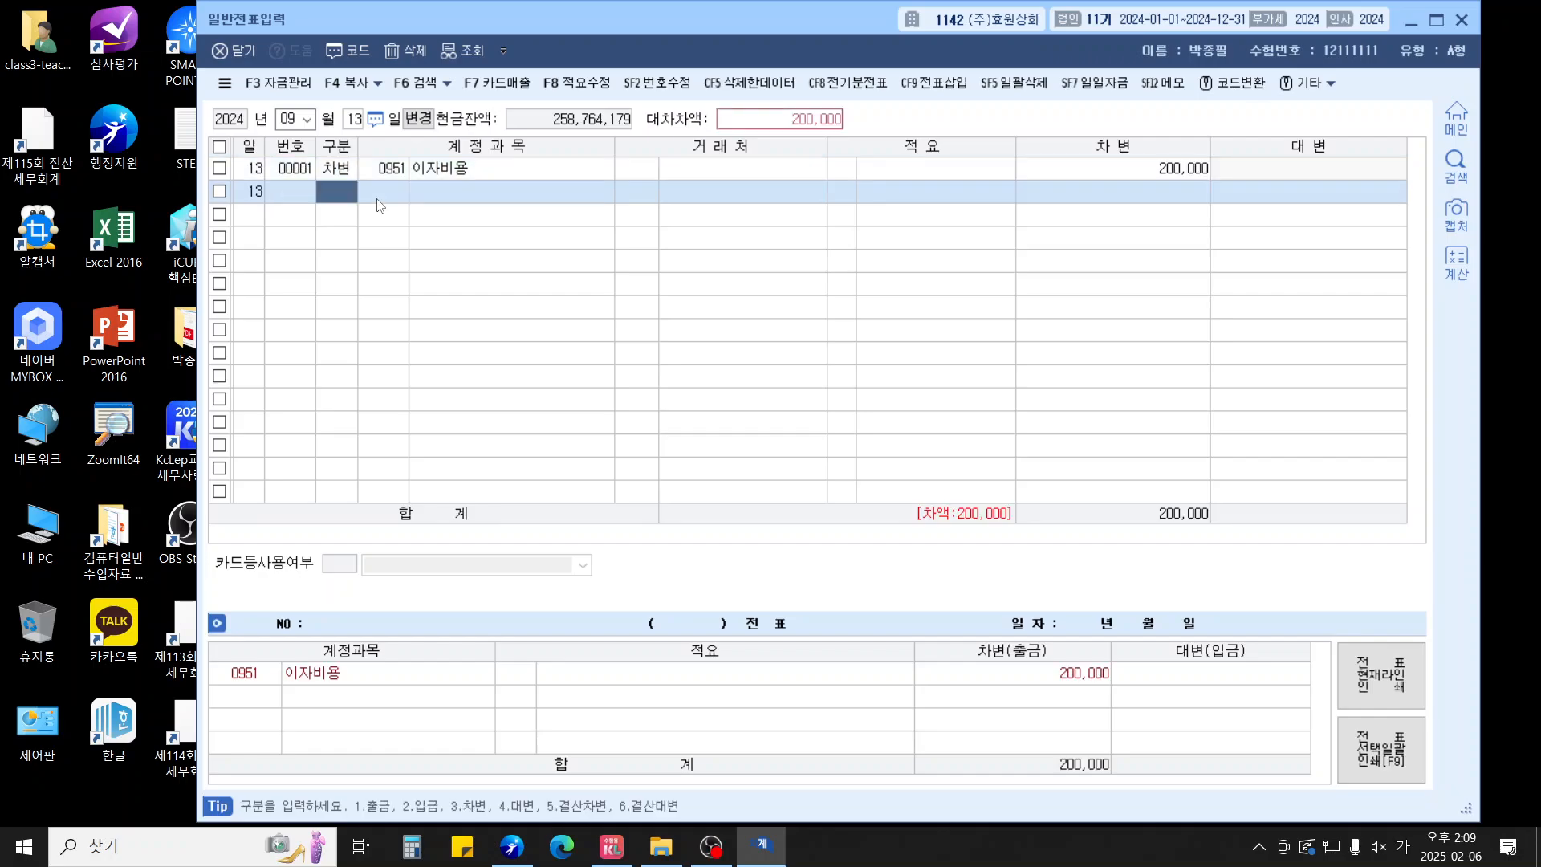
Credit 예수금 (0254) 55,000 and 보통예금 (0103) 145,000, then close voucher entry
{"action": "type", "text": "4"}
{"action": "key", "text": "Return"}
{"action": "type", "text": "254"}
{"action": "key", "text": "Return"}
{"action": "key", "text": "Return"}
{"action": "key", "text": "Return"}
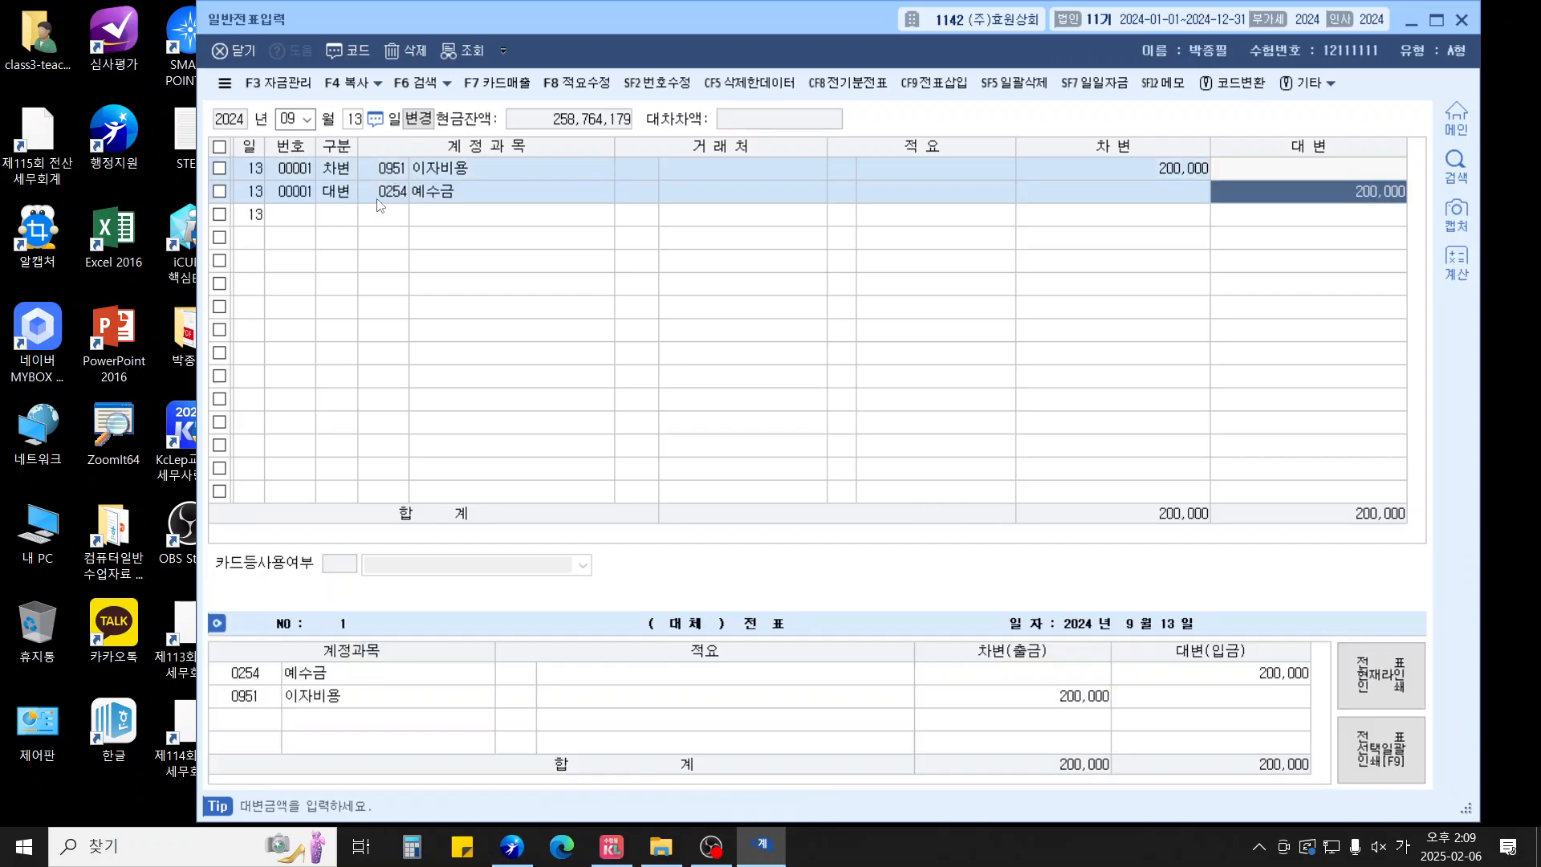
{"action": "type", "text": "55000"}
{"action": "key", "text": "Return"}
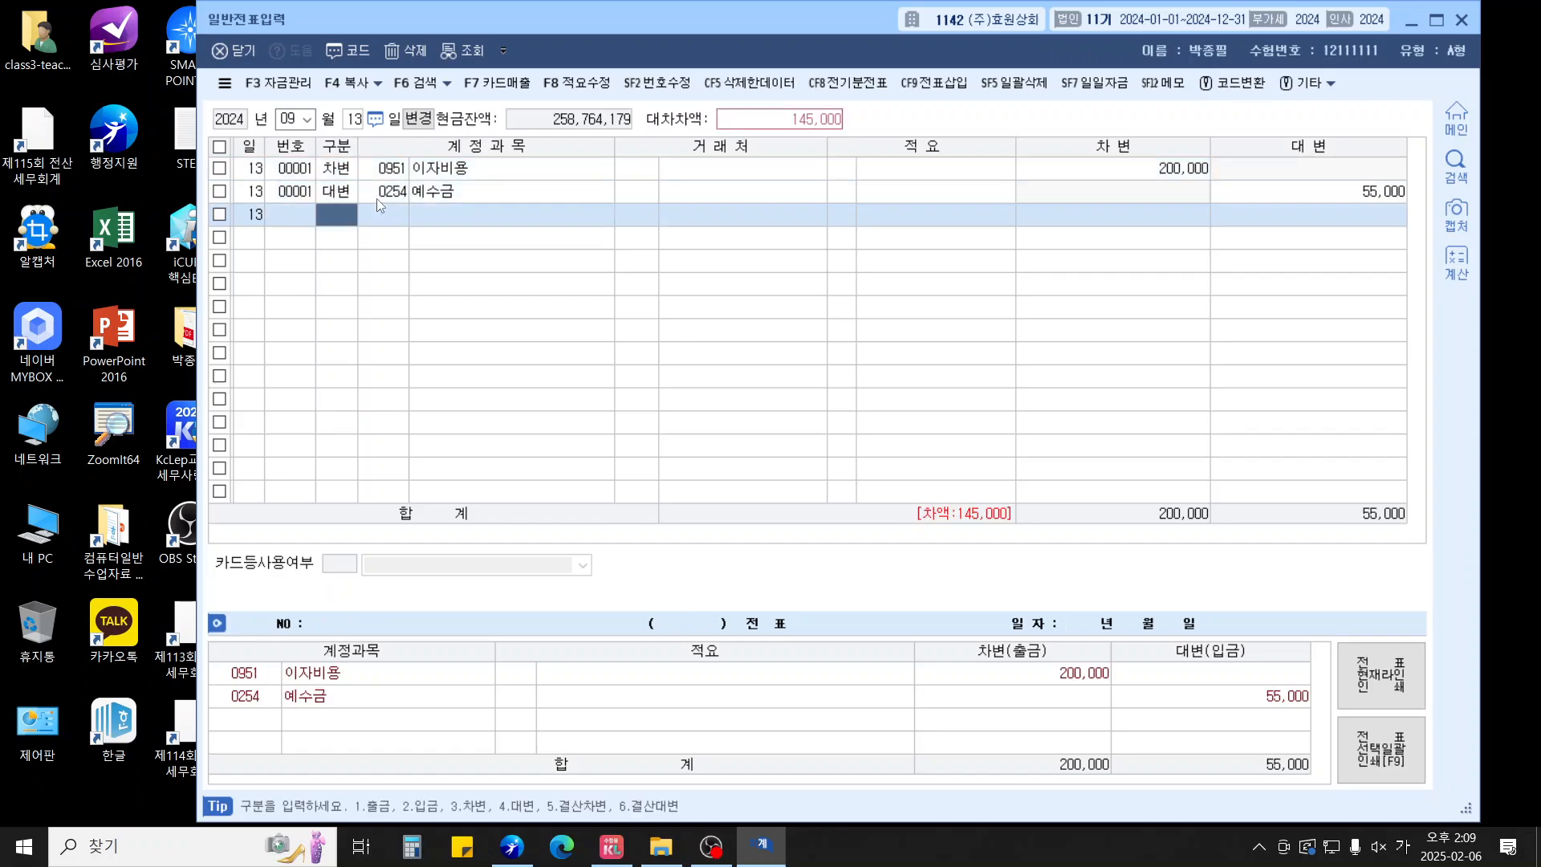
{"action": "type", "text": "103"}
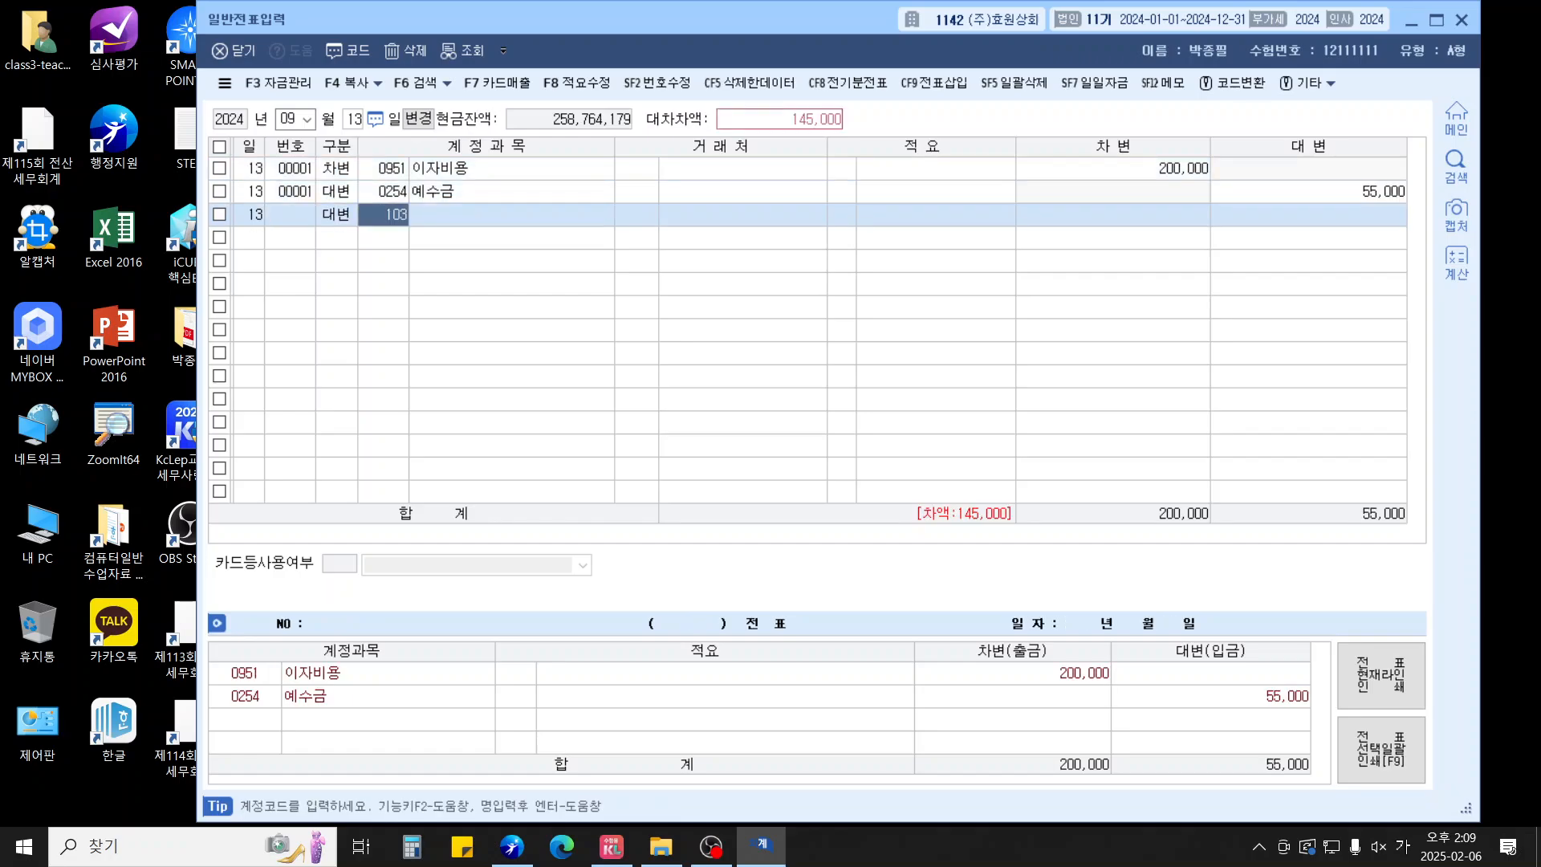
{"action": "key", "text": "Return"}
{"action": "key", "text": "Return"}
{"action": "key", "text": "Return"}
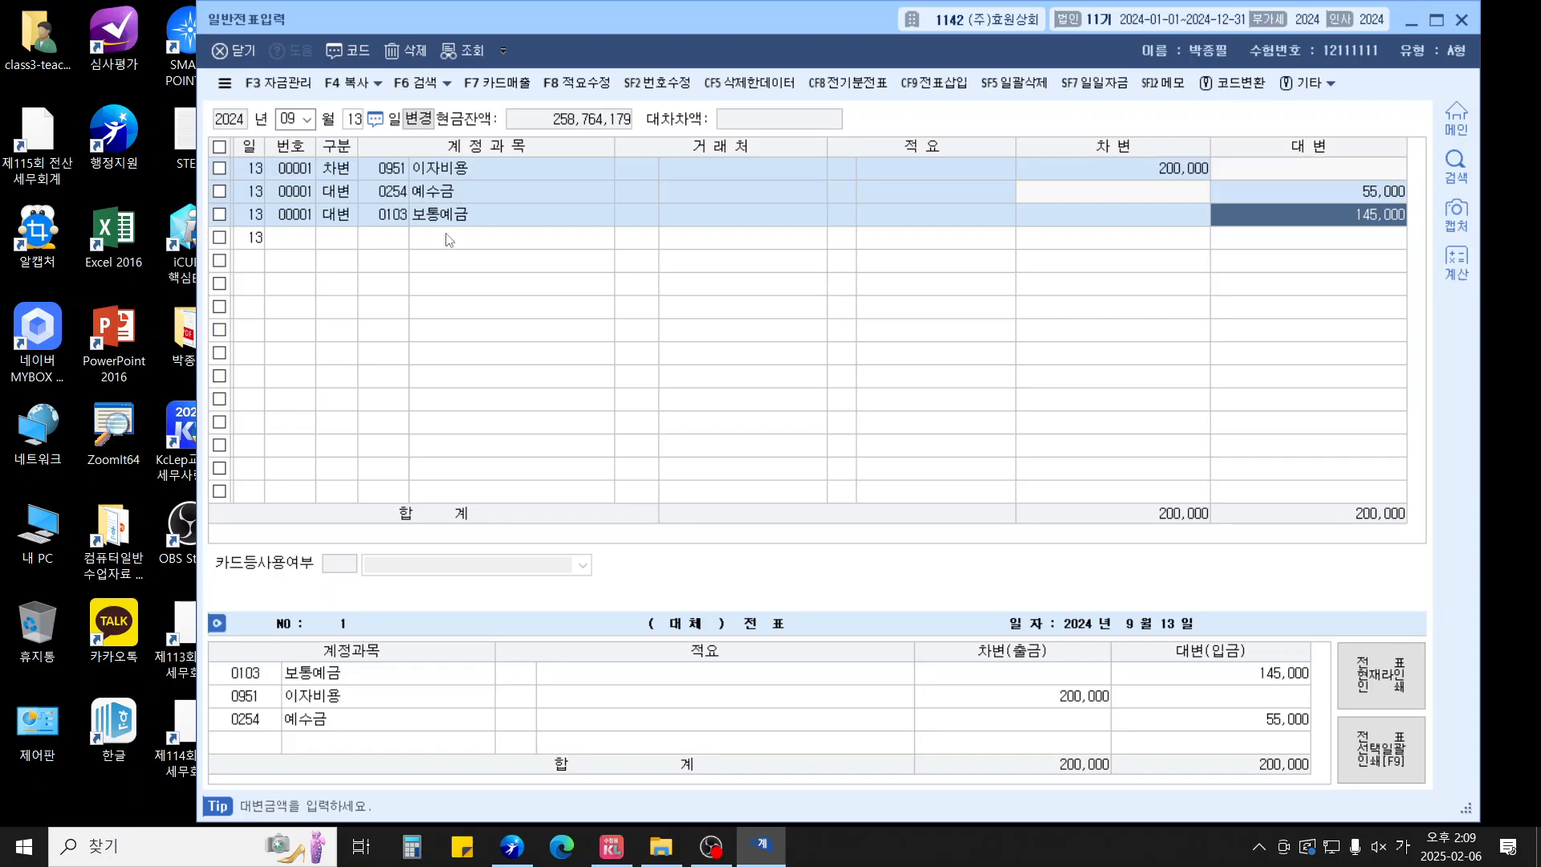
{"action": "key", "text": "Escape"}
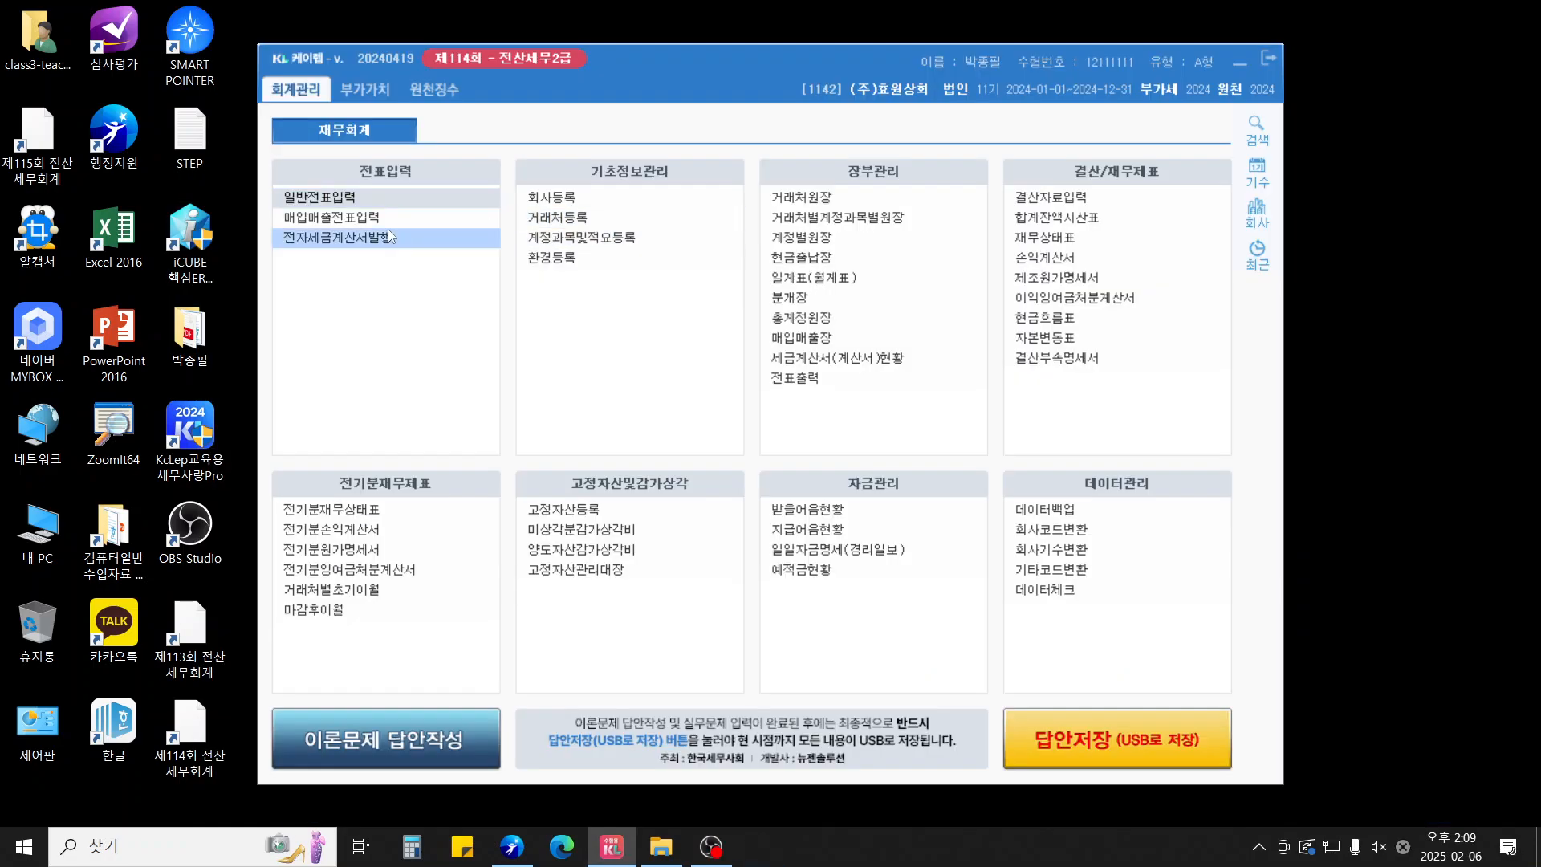
Open 매입매출전표입력 dated 8 July
{"action": "left_click", "coordinate": [331, 217]}
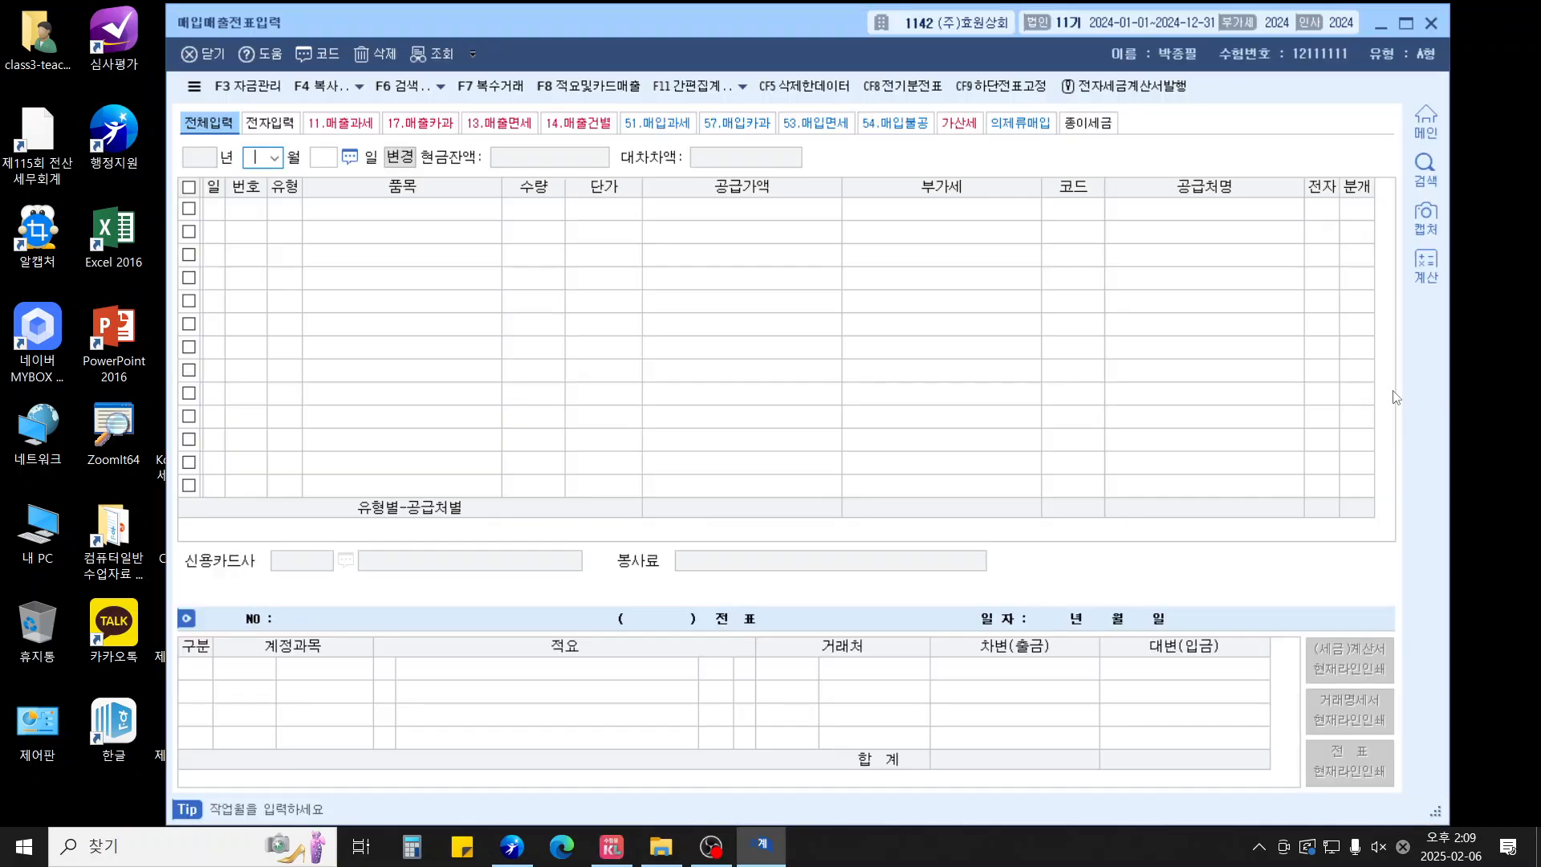
{"action": "type", "text": "07"}
{"action": "key", "text": "Return"}
{"action": "type", "text": "8"}
{"action": "key", "text": "Return"}
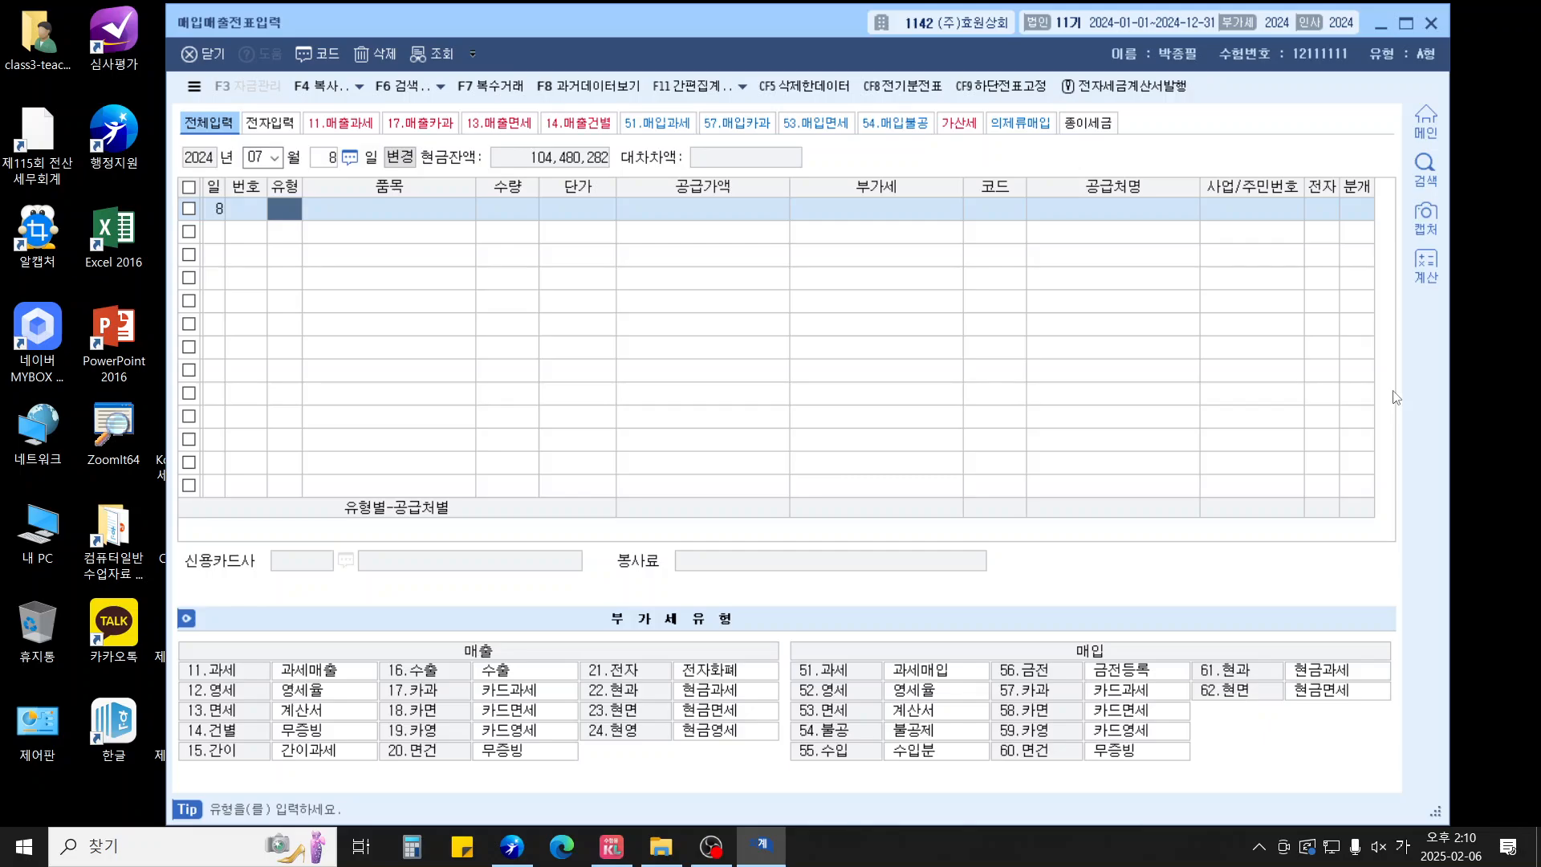
Enter a 12 영세 sale of 제품 22,000,000 to (주)한빛, electronic, zero-rate category 3
{"action": "type", "text": "12"}
{"action": "key", "text": "Return"}
{"action": "type", "text": "제품"}
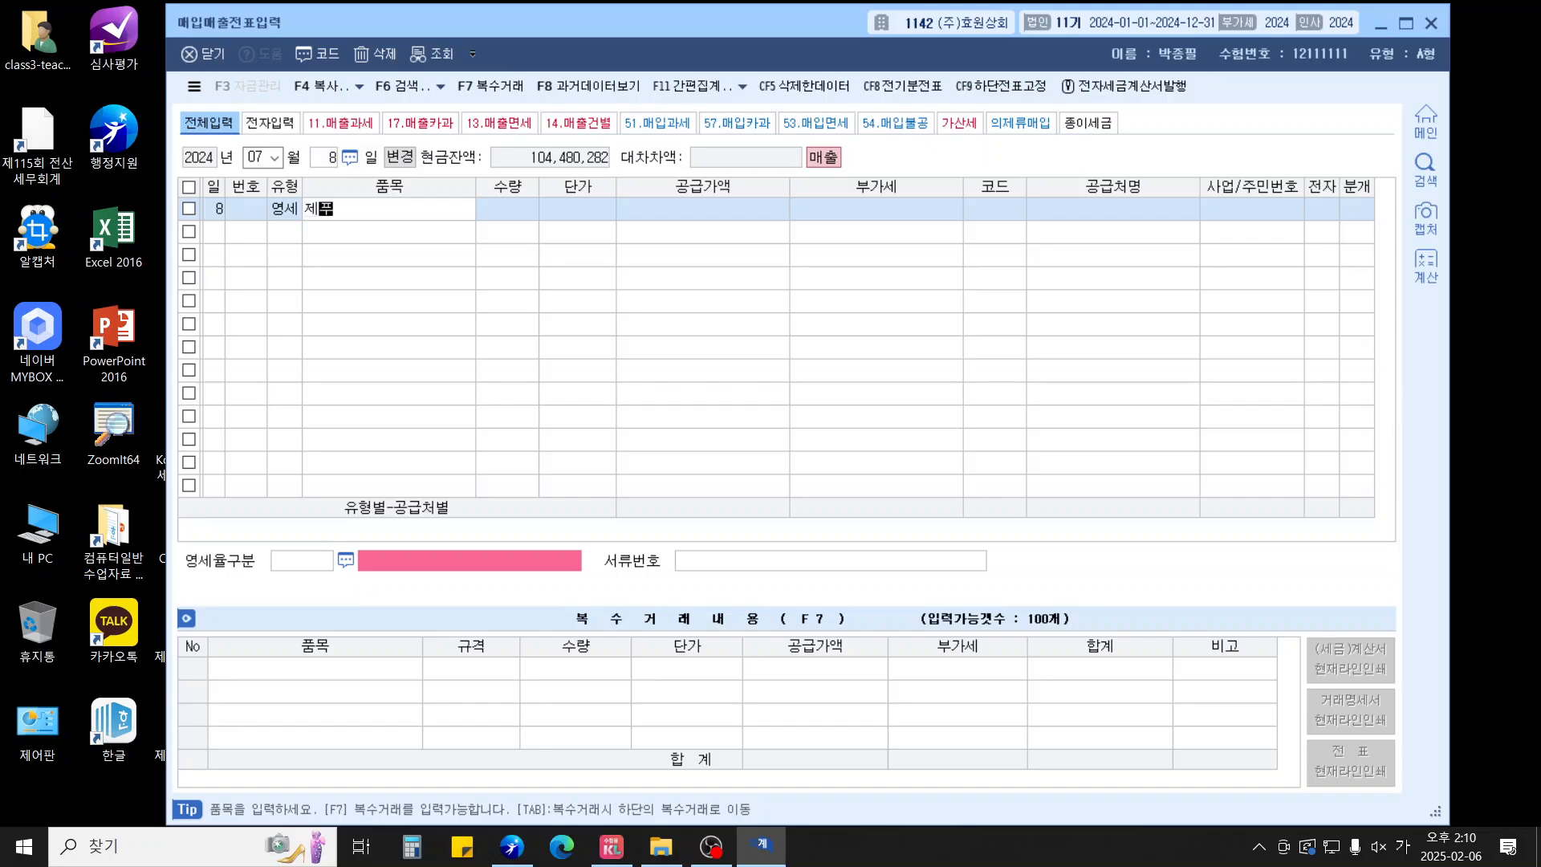
{"action": "key", "text": "Return"}
{"action": "key", "text": "Return"}
{"action": "key", "text": "Return"}
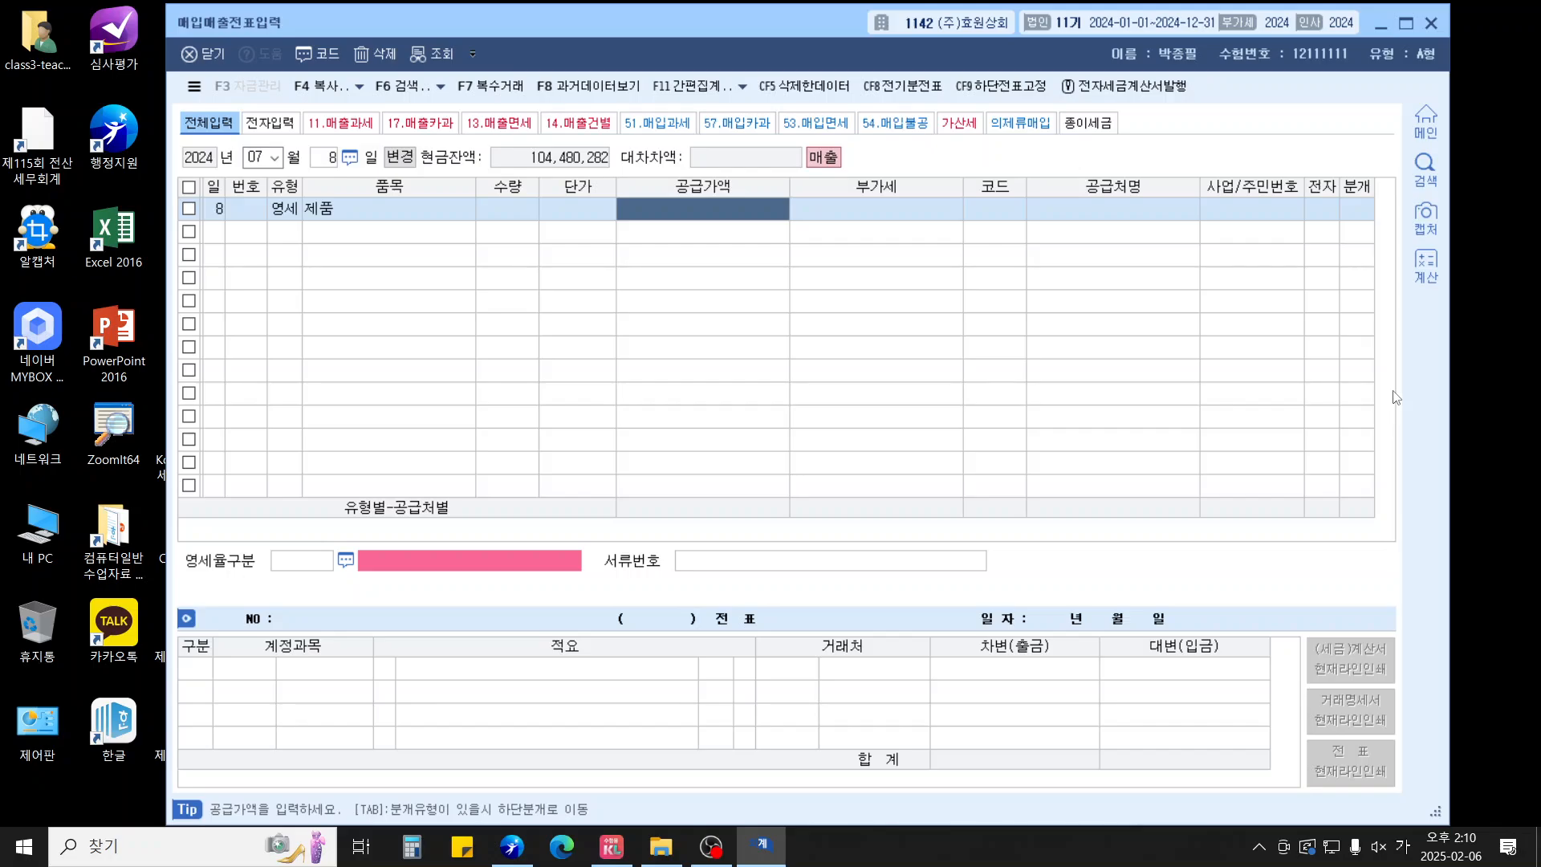
{"action": "type", "text": "22000000"}
{"action": "key", "text": "Return"}
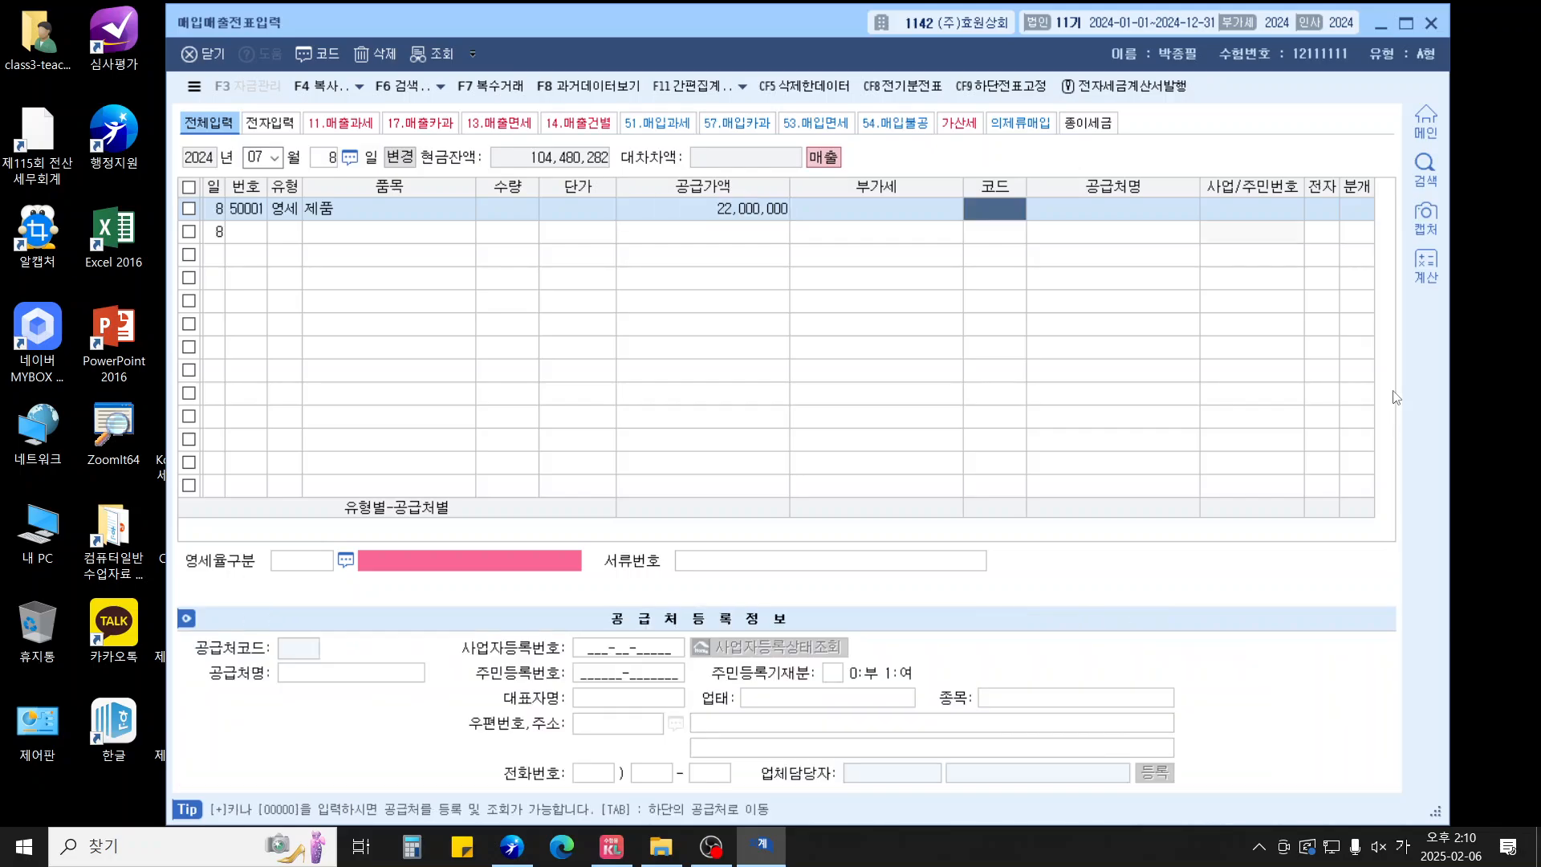
{"action": "type", "text": "한빛"}
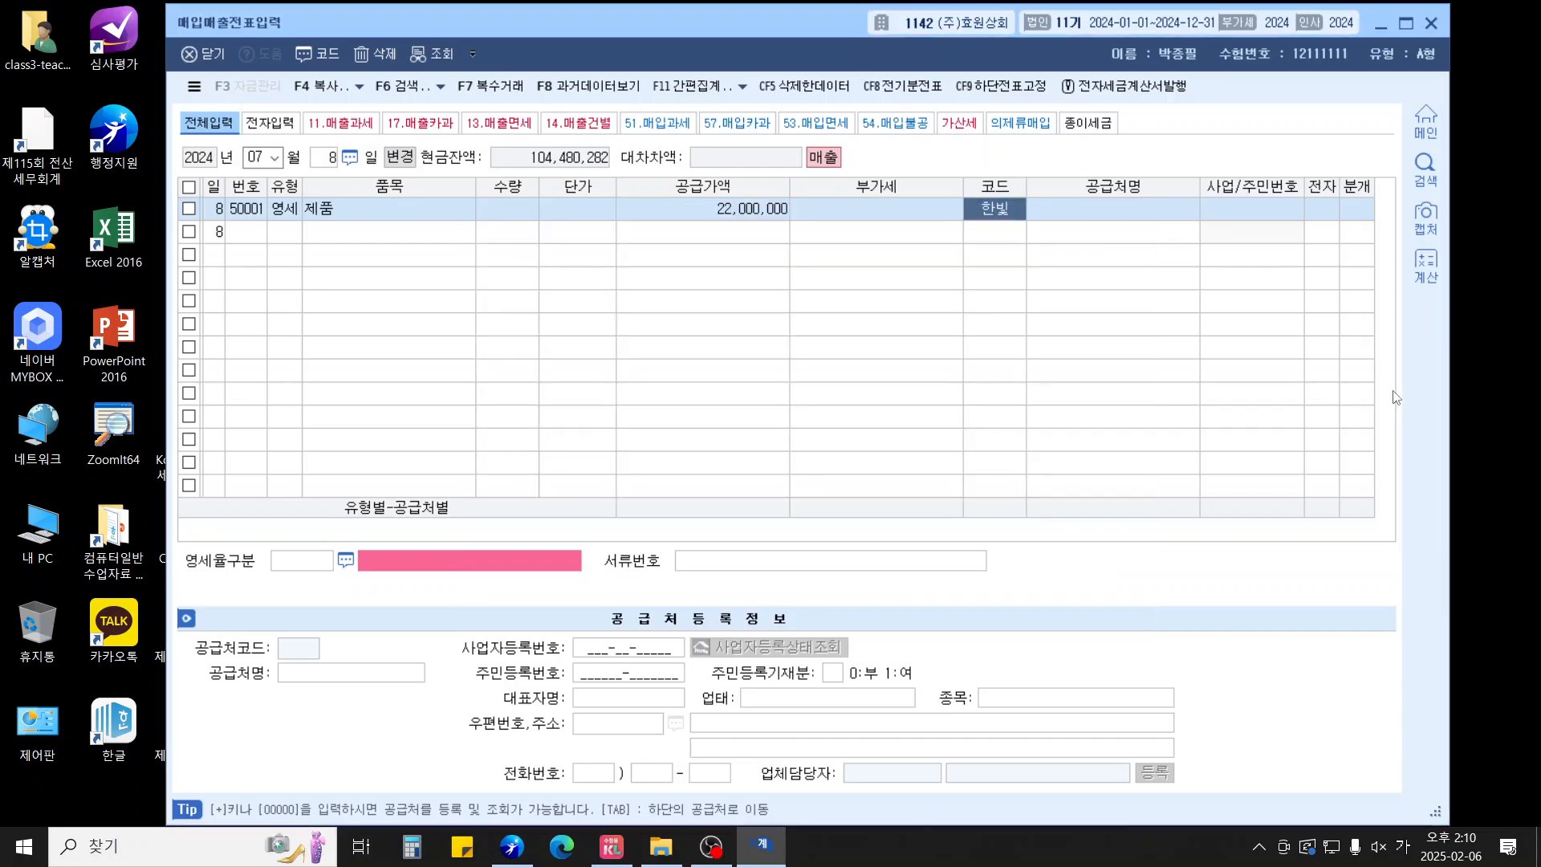
{"action": "key", "text": "Return"}
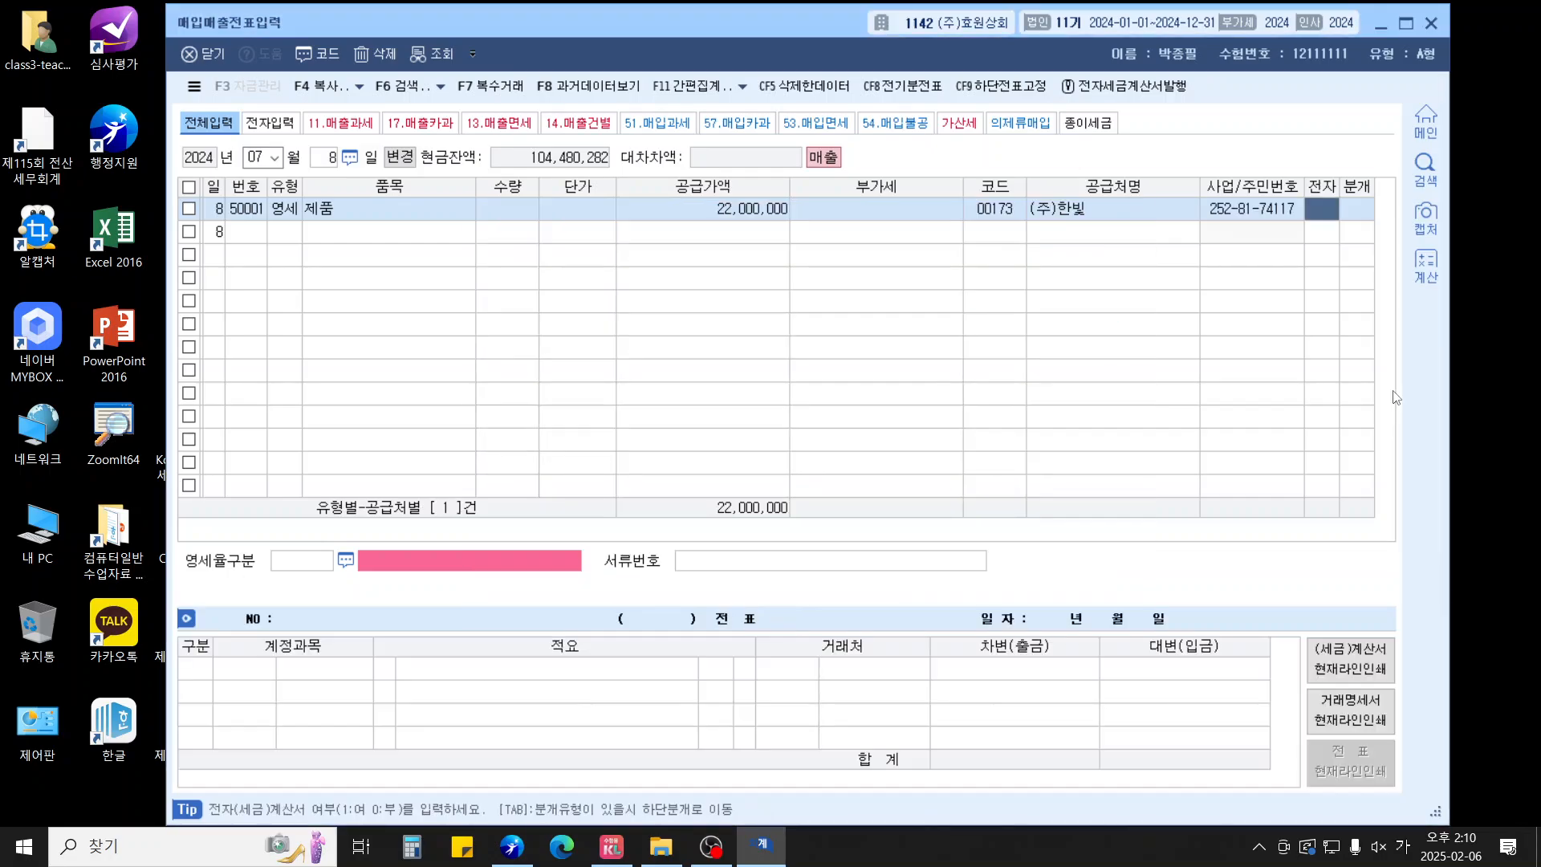
{"action": "type", "text": "1"}
{"action": "key", "text": "Return"}
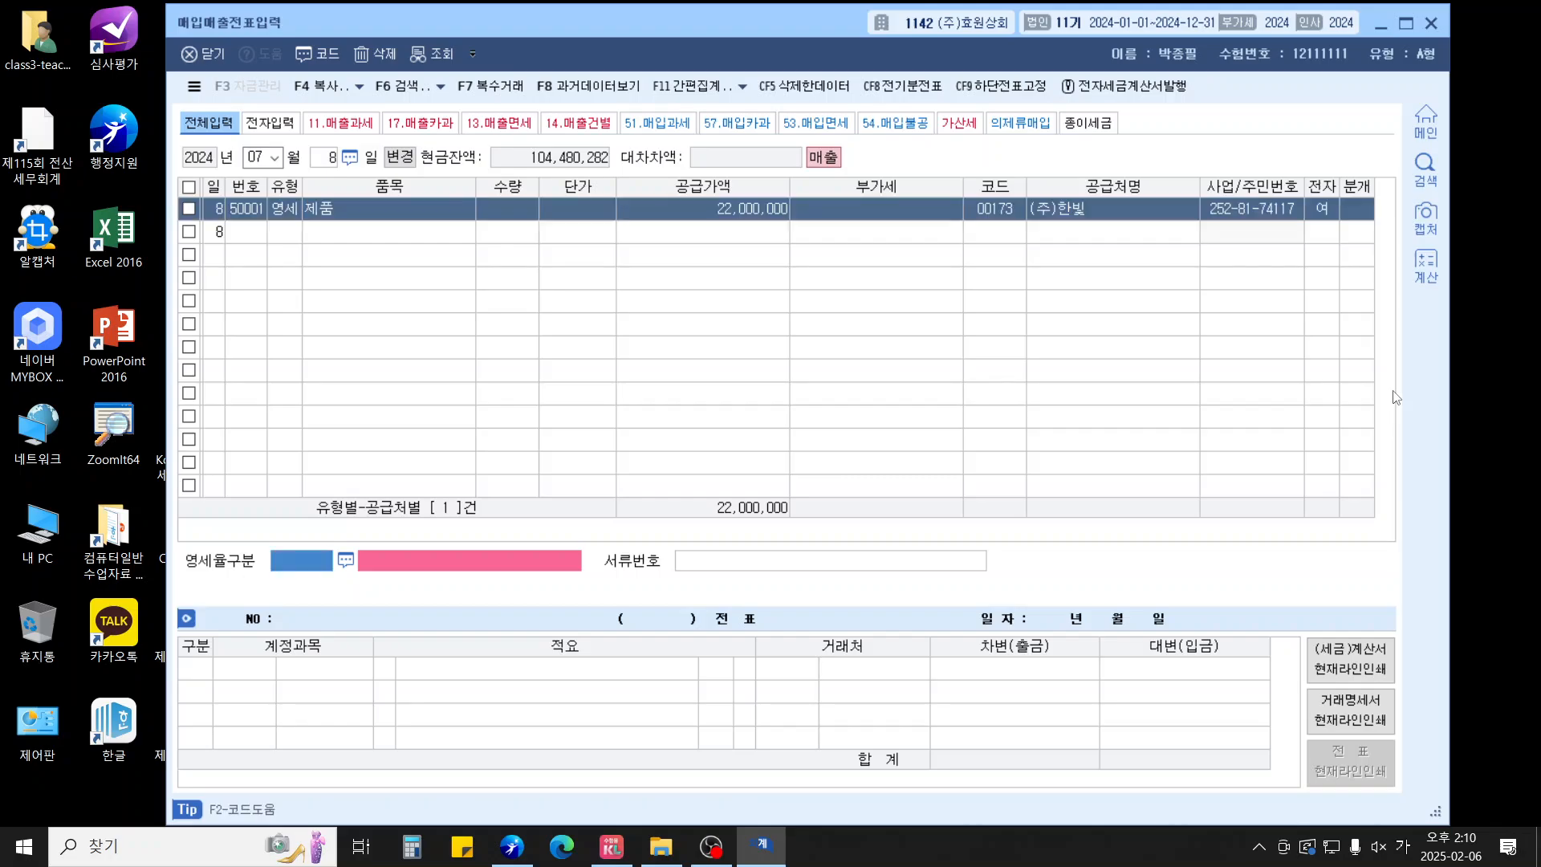
{"action": "type", "text": "3"}
{"action": "key", "text": "Return"}
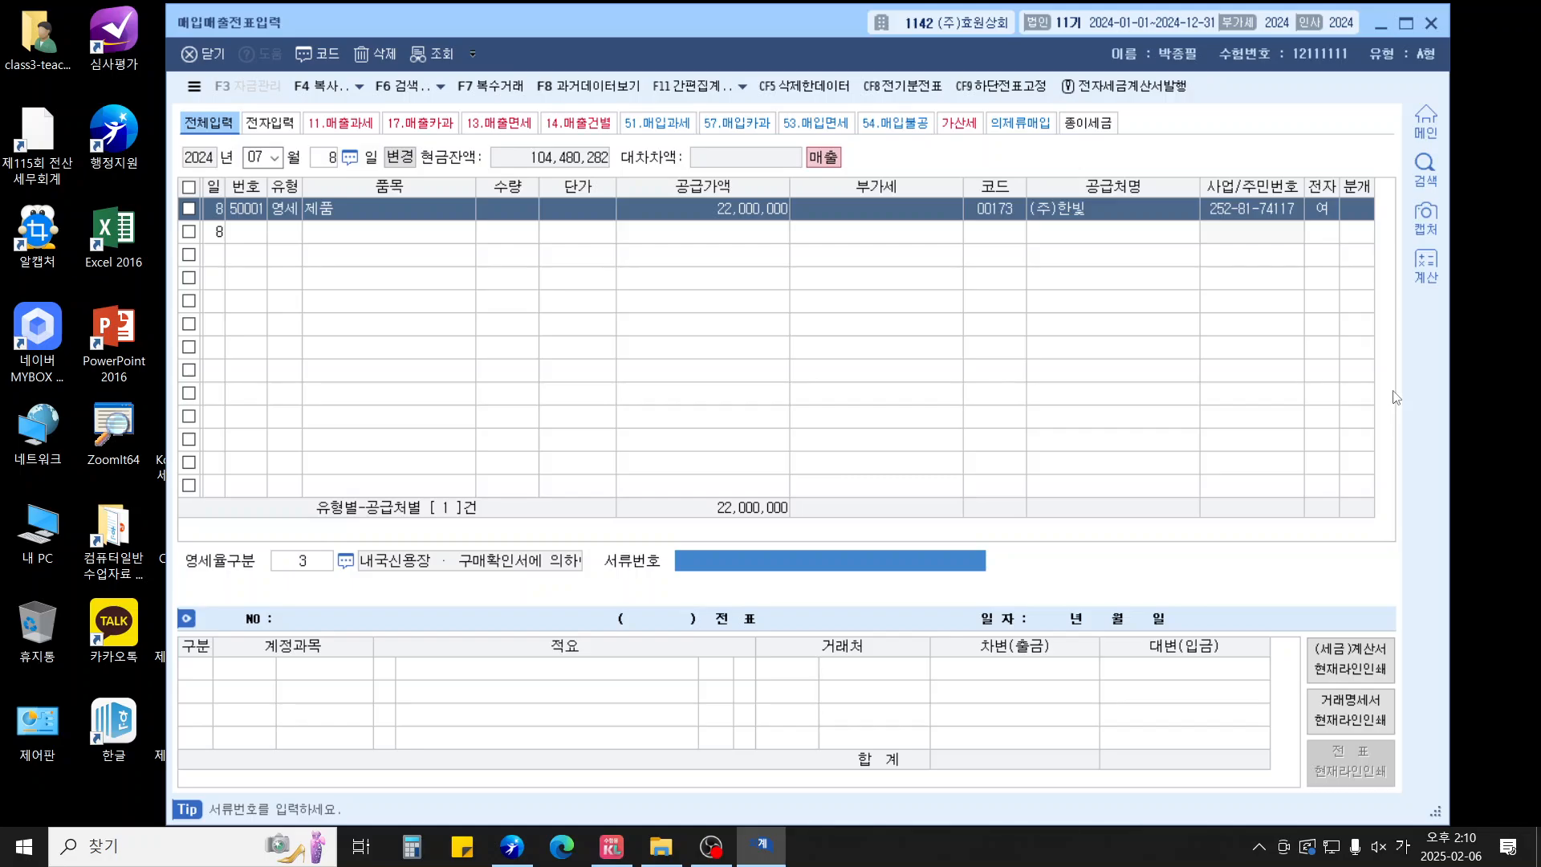
Journal it as 혼합: debit 선수금 7,000,000 and 받을어음 15,000,000
{"action": "key", "text": "Return"}
{"action": "type", "text": "3"}
{"action": "key", "text": "Return"}
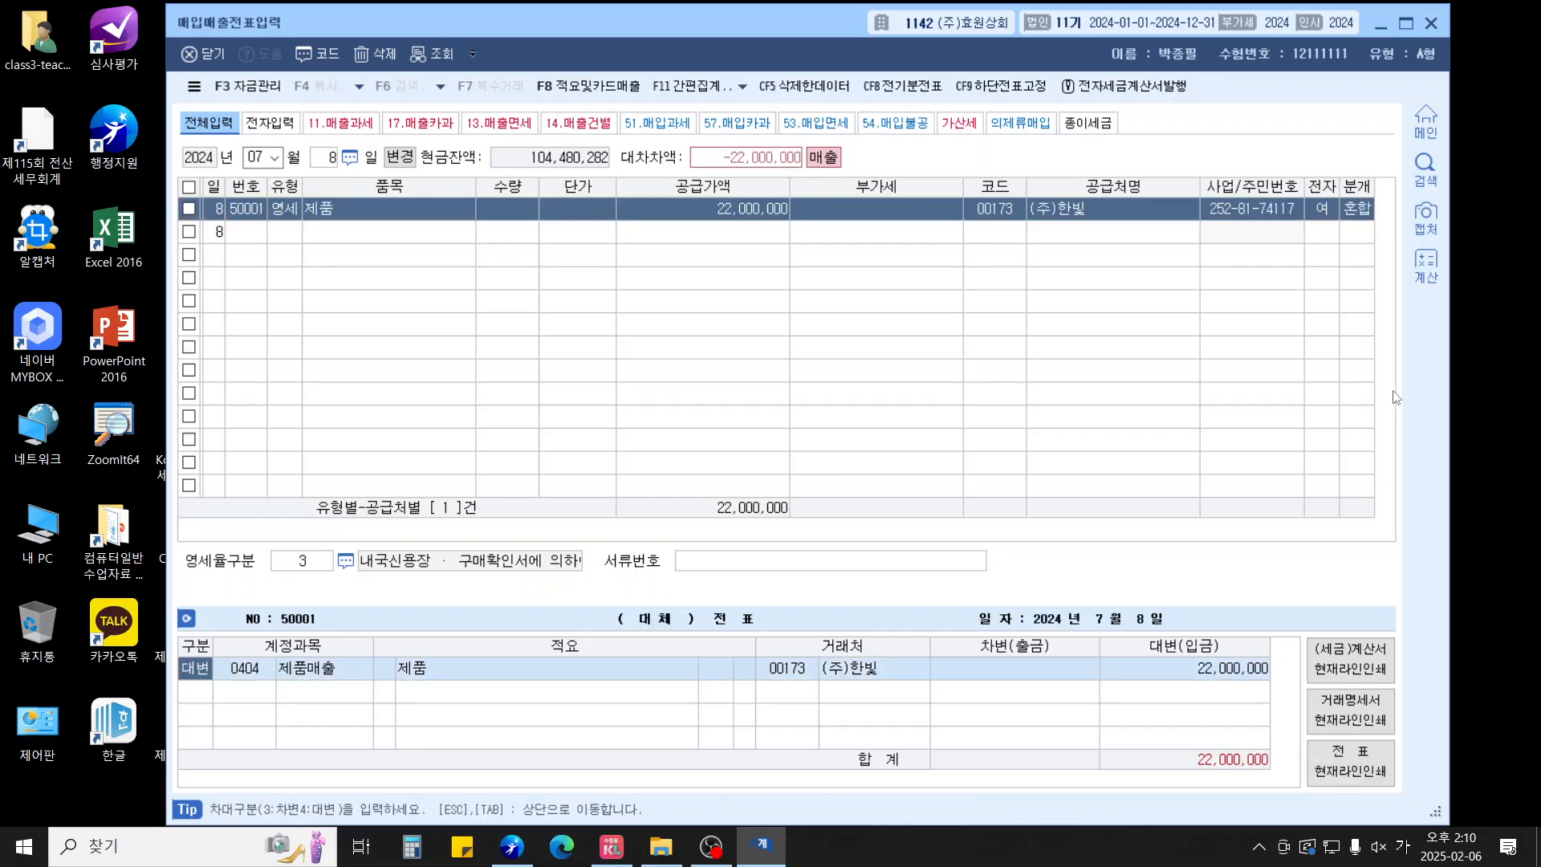
{"action": "key", "text": "Return"}
{"action": "key", "text": "Return"}
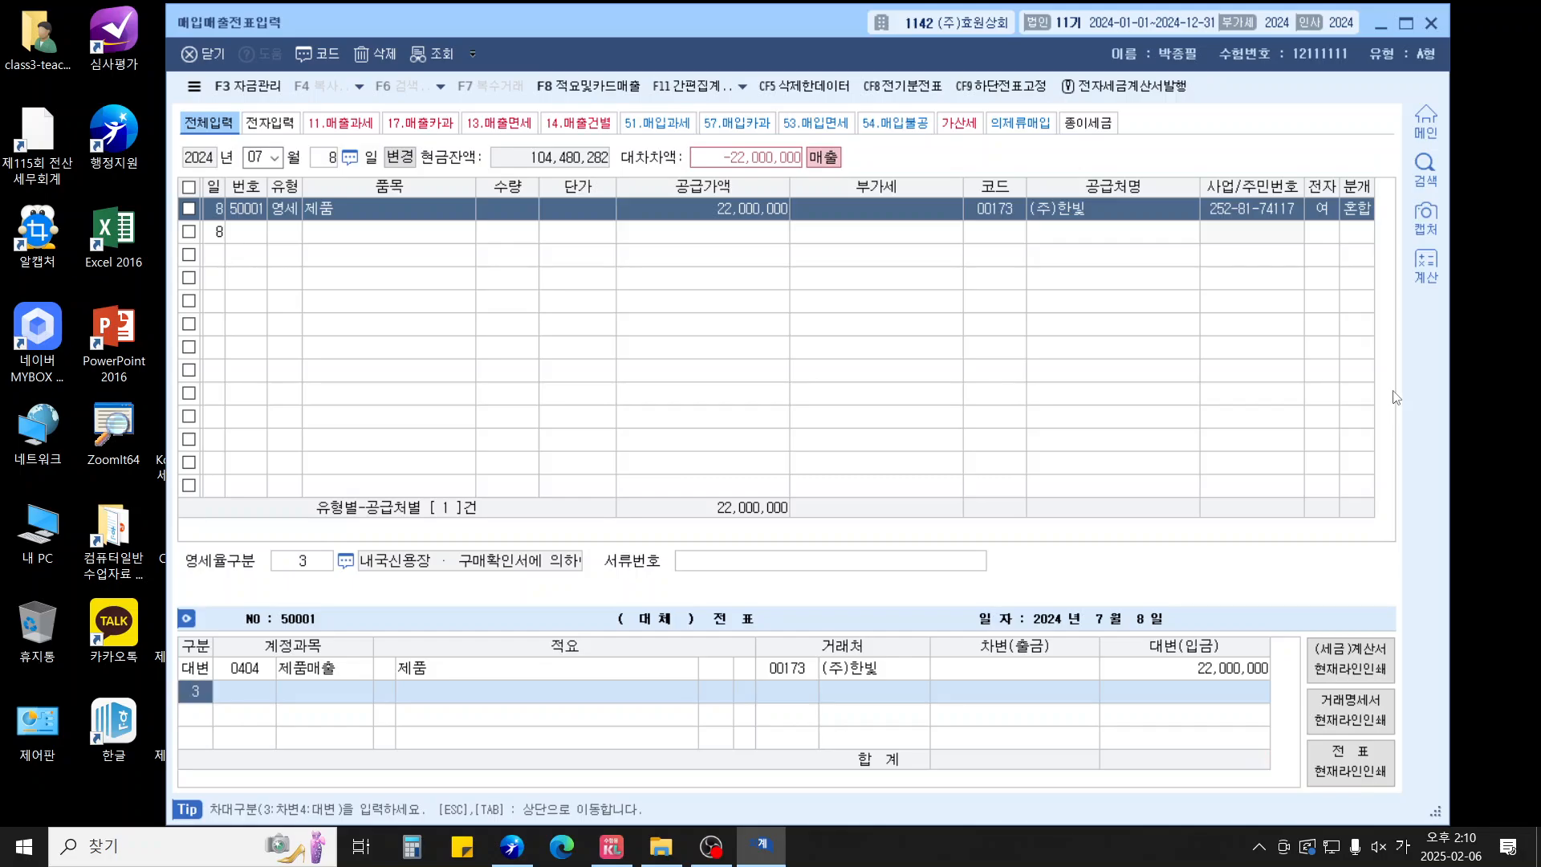
{"action": "type", "text": "3"}
{"action": "key", "text": "Return"}
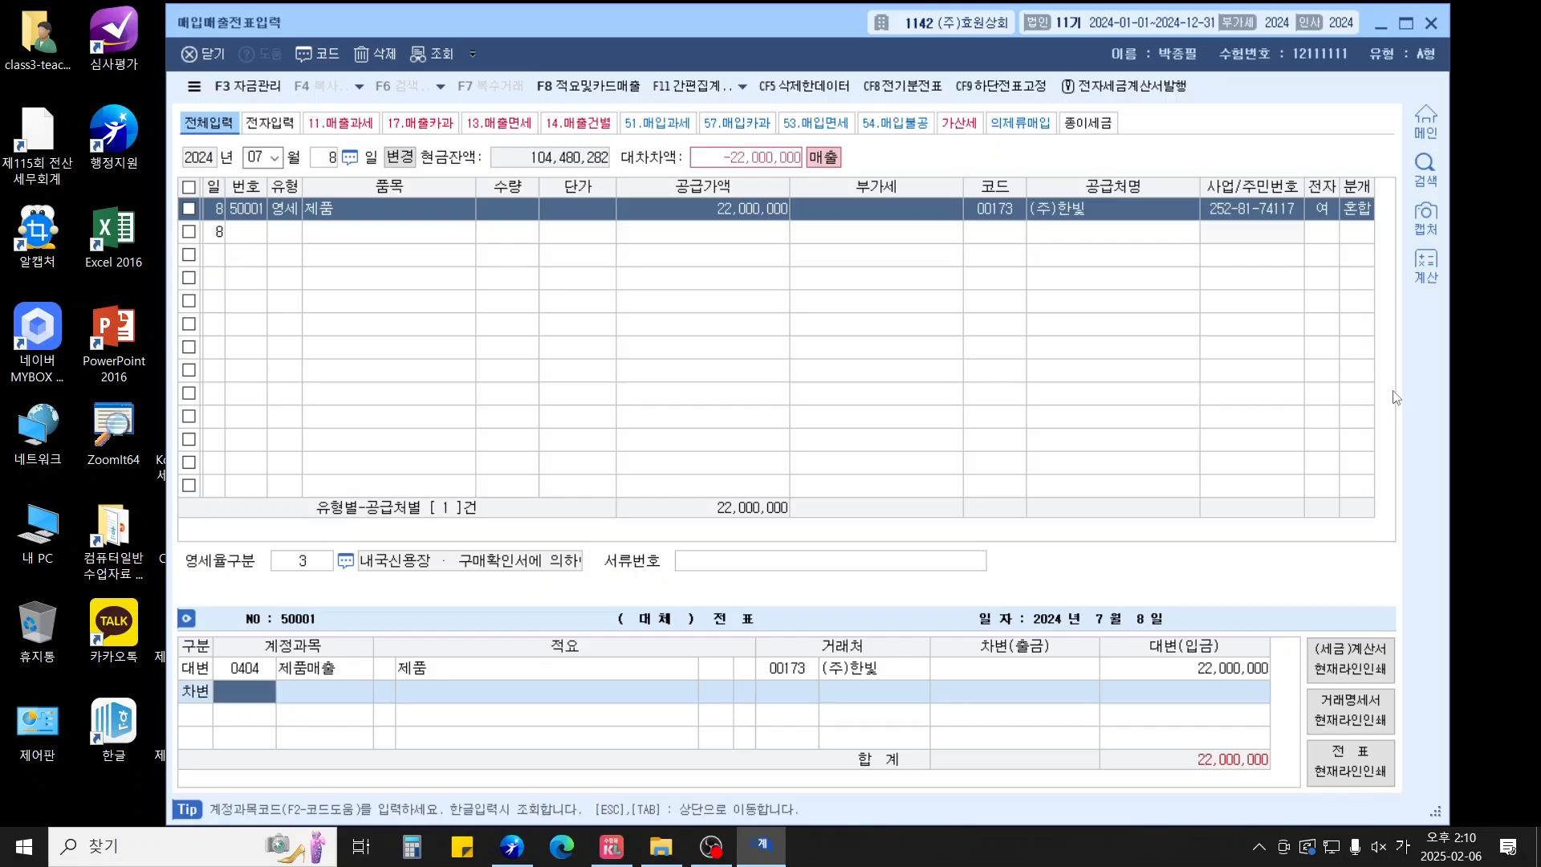
{"action": "type", "text": "259"}
{"action": "key", "text": "Return"}
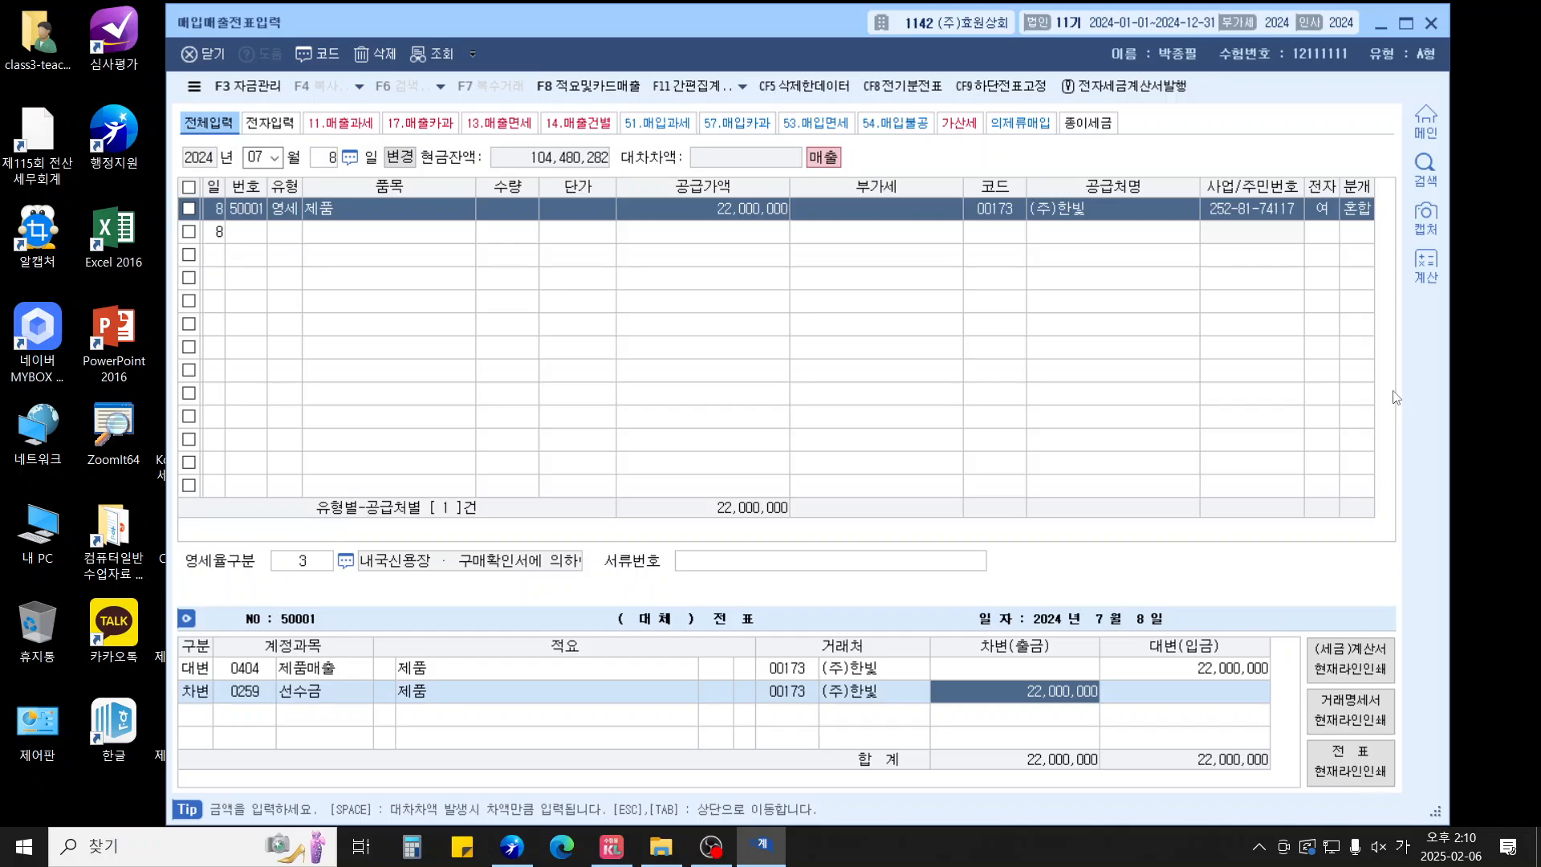
{"action": "type", "text": "7000000"}
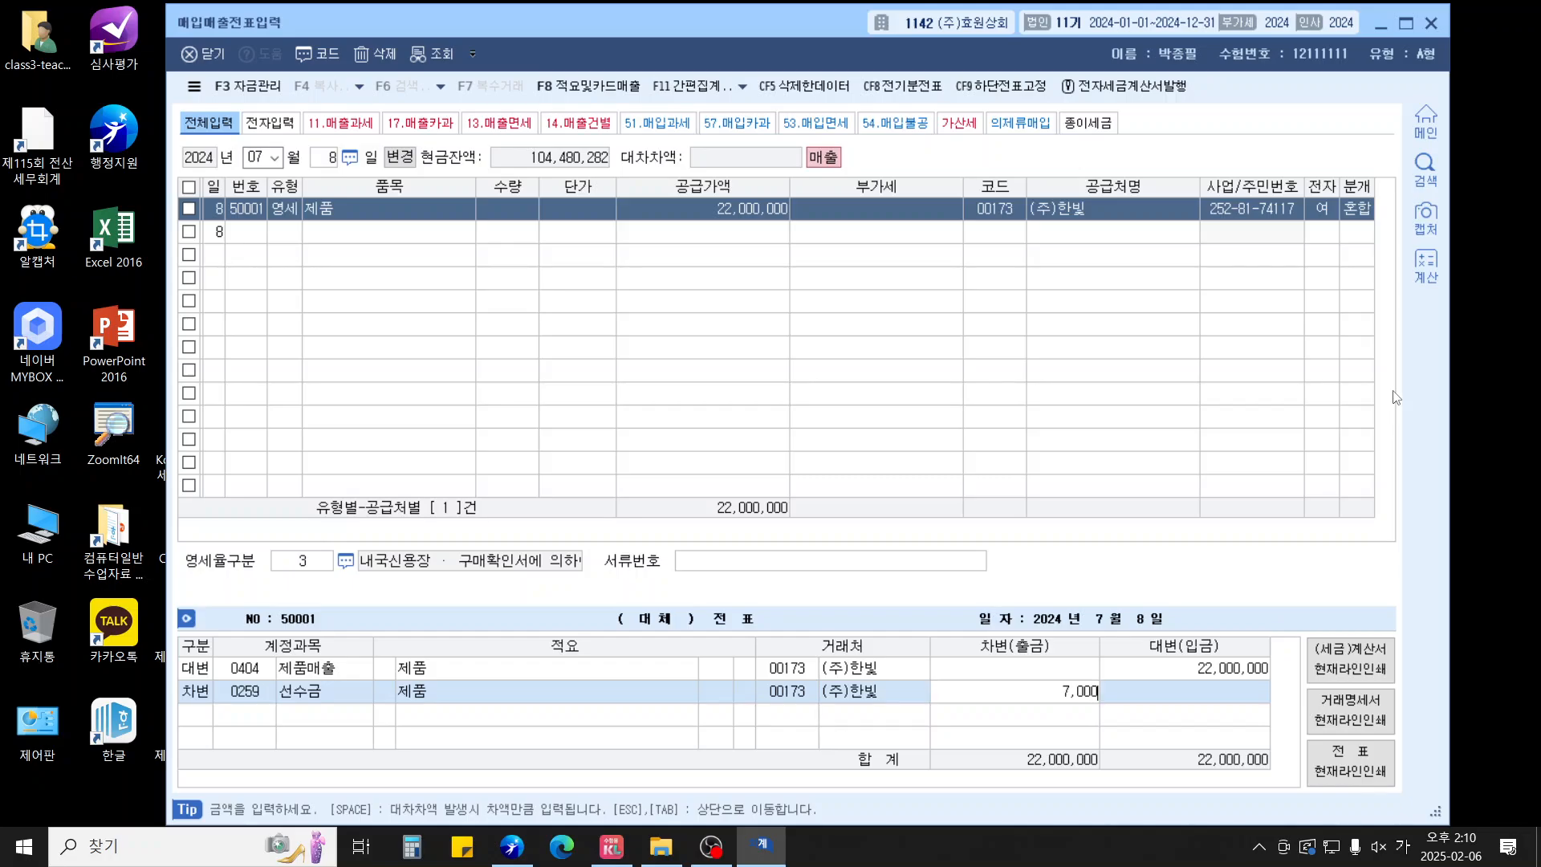
{"action": "key", "text": "Return"}
{"action": "type", "text": "3"}
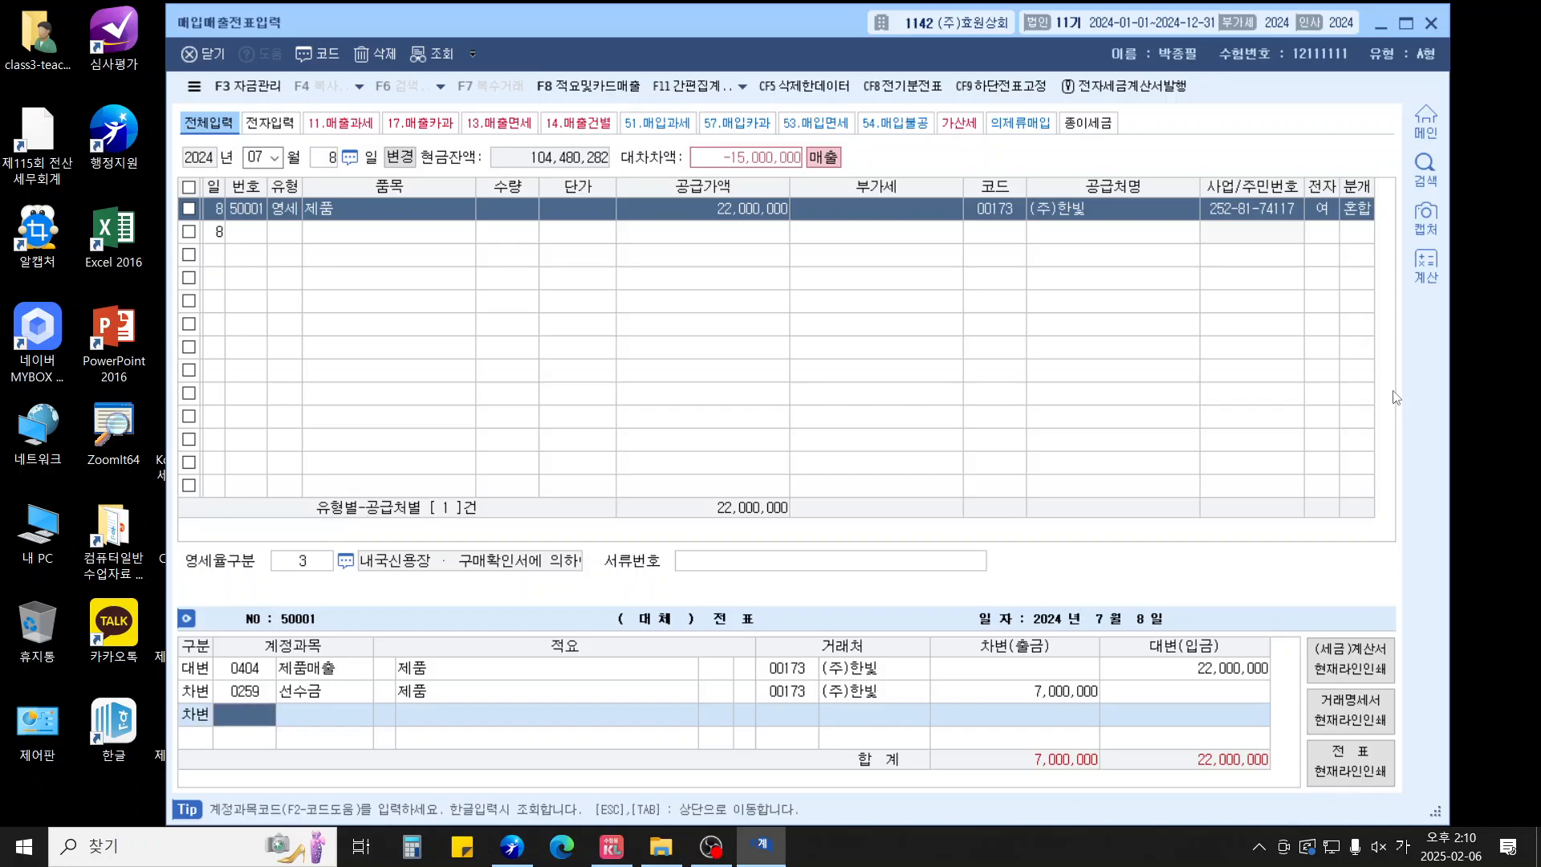
{"action": "type", "text": "0110"}
{"action": "key", "text": "Return"}
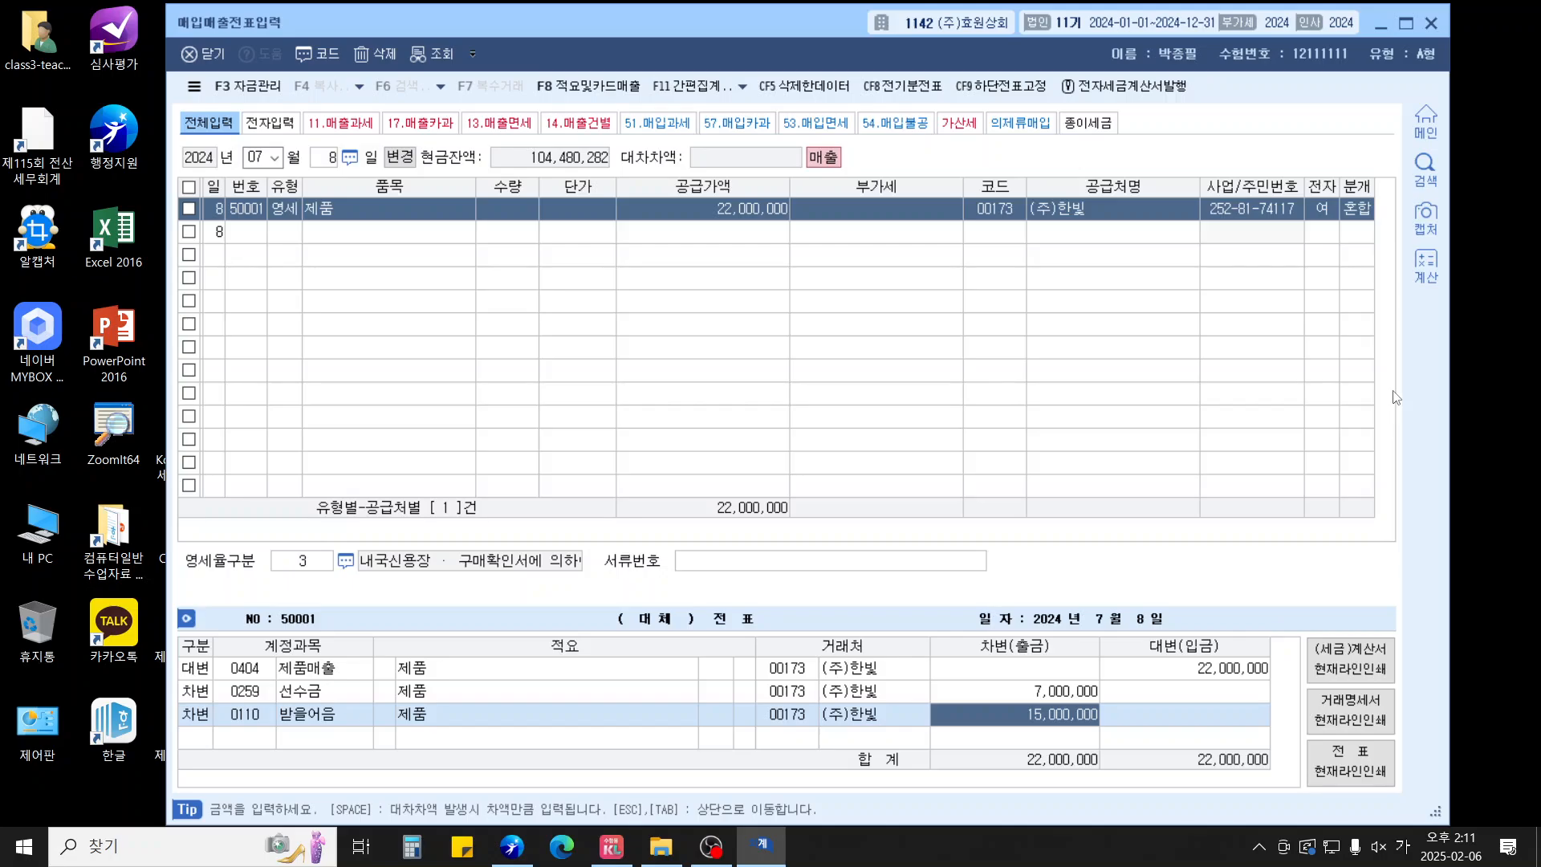
{"action": "key", "text": "Return"}
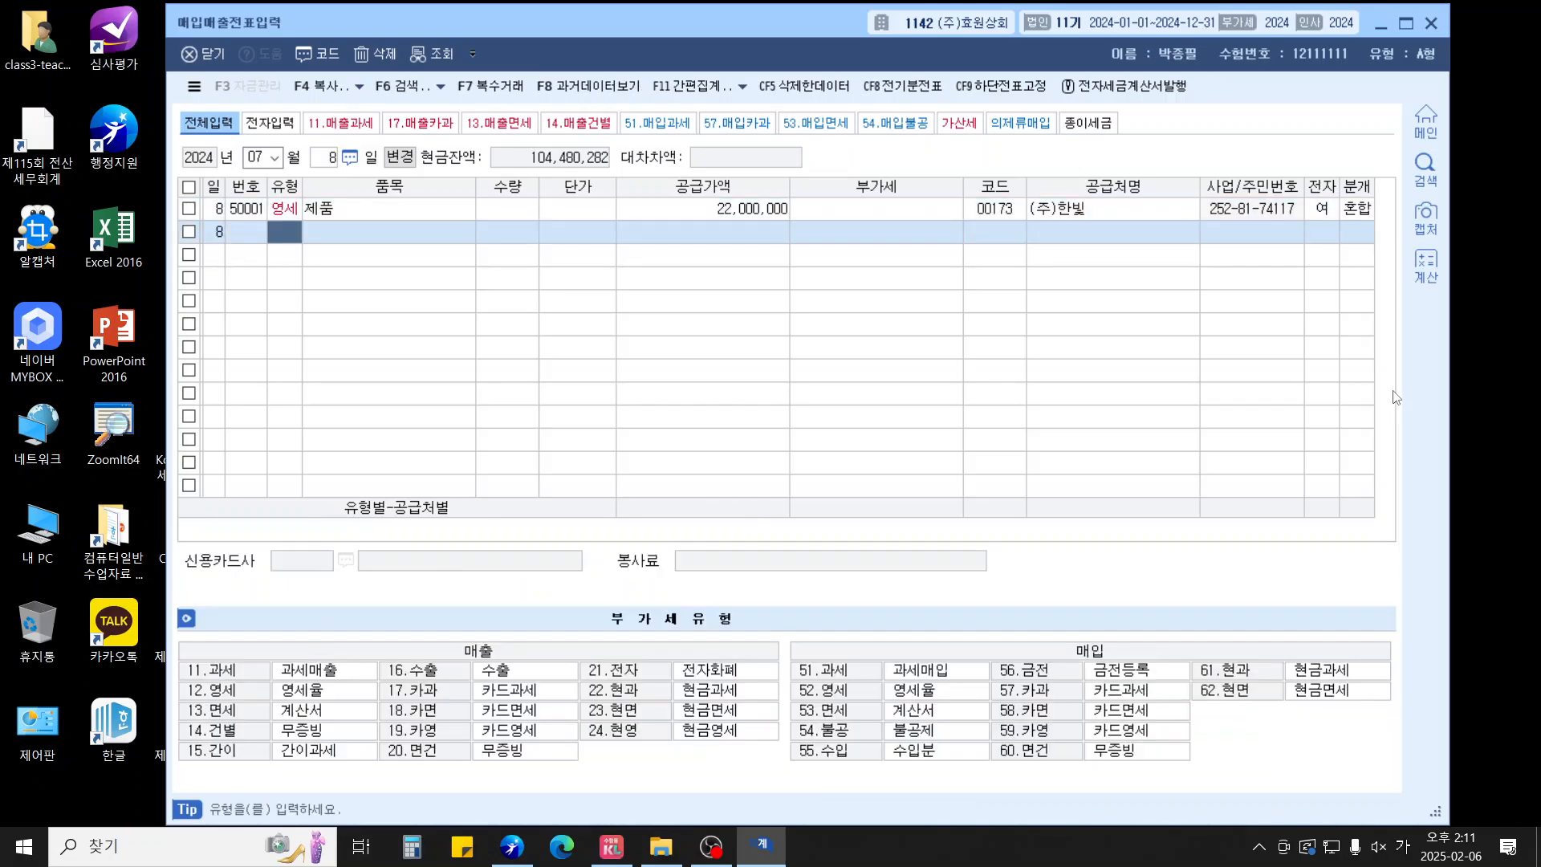
Start a 15 July type-54 purchase: 토지 수수료, 10,200,000, supplier 00174 (주)다양, electronic invoice
{"action": "key", "text": "Escape"}
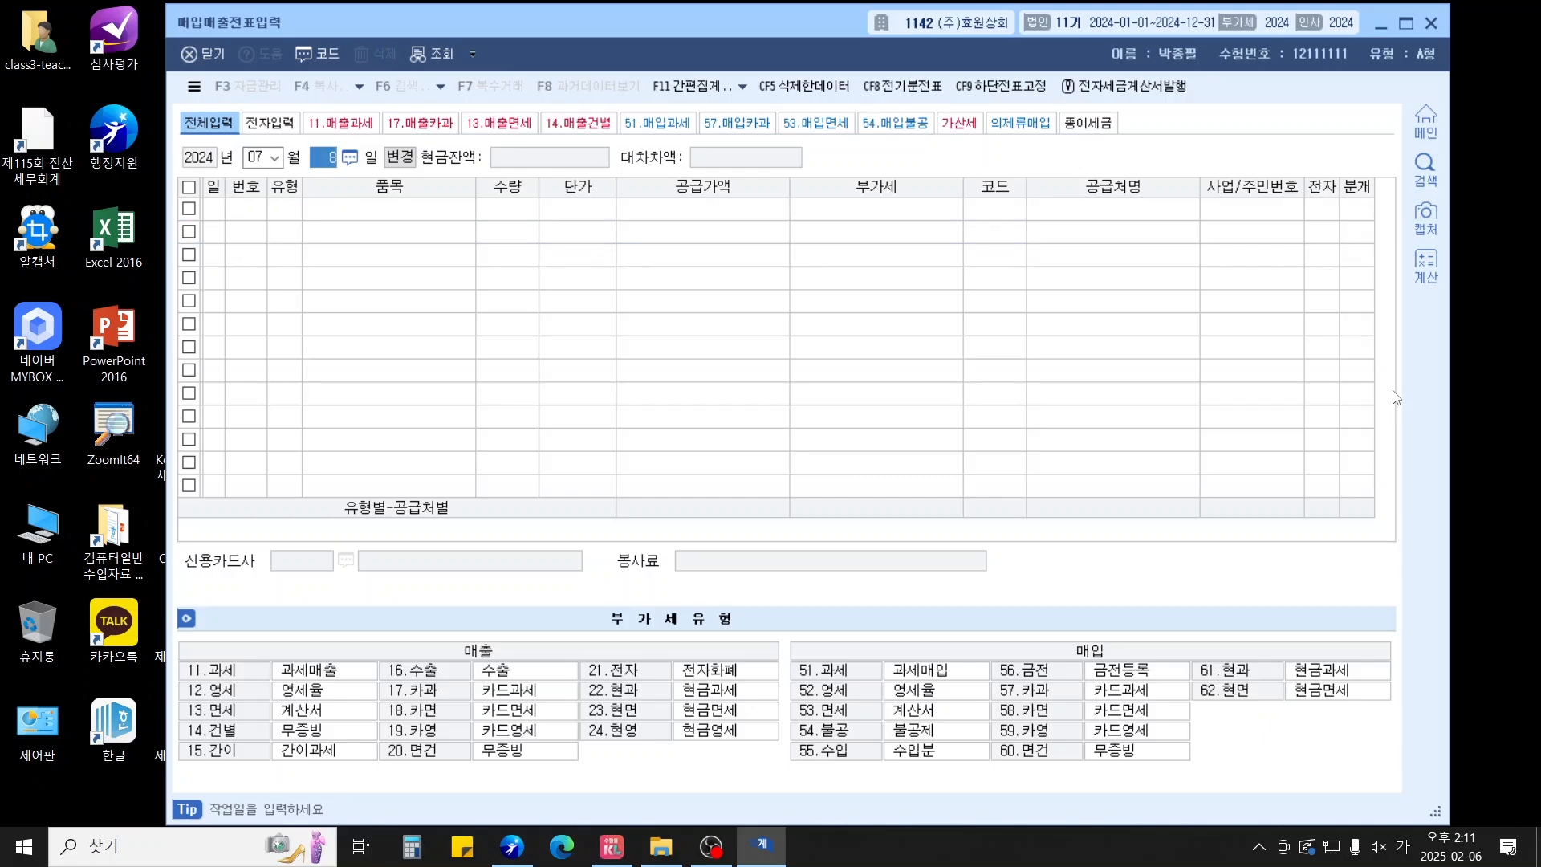
{"action": "type", "text": "15"}
{"action": "key", "text": "Return"}
{"action": "type", "text": "54"}
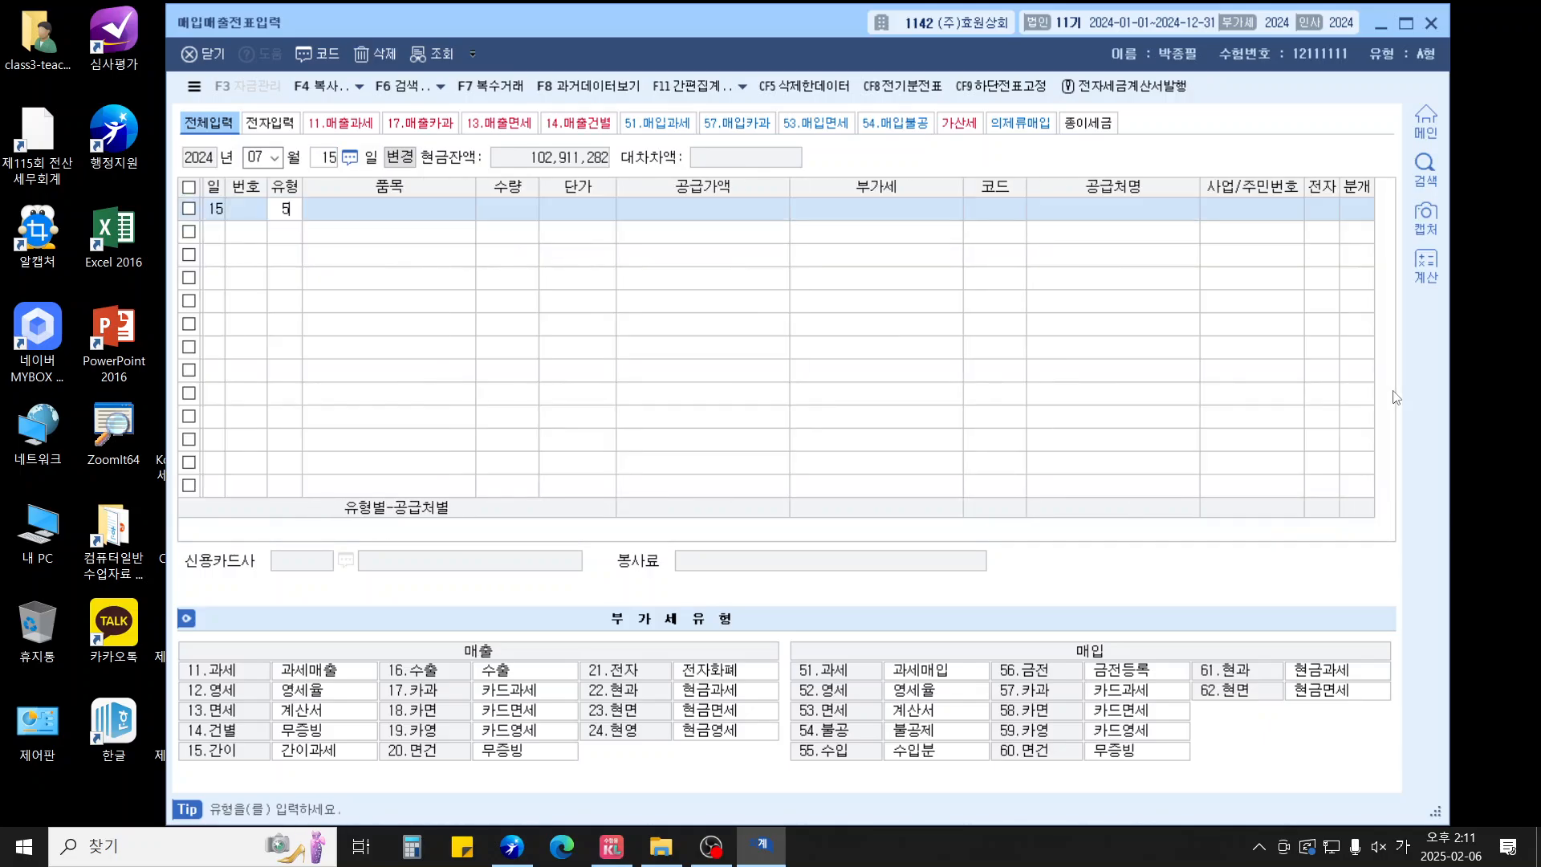
{"action": "key", "text": "Return"}
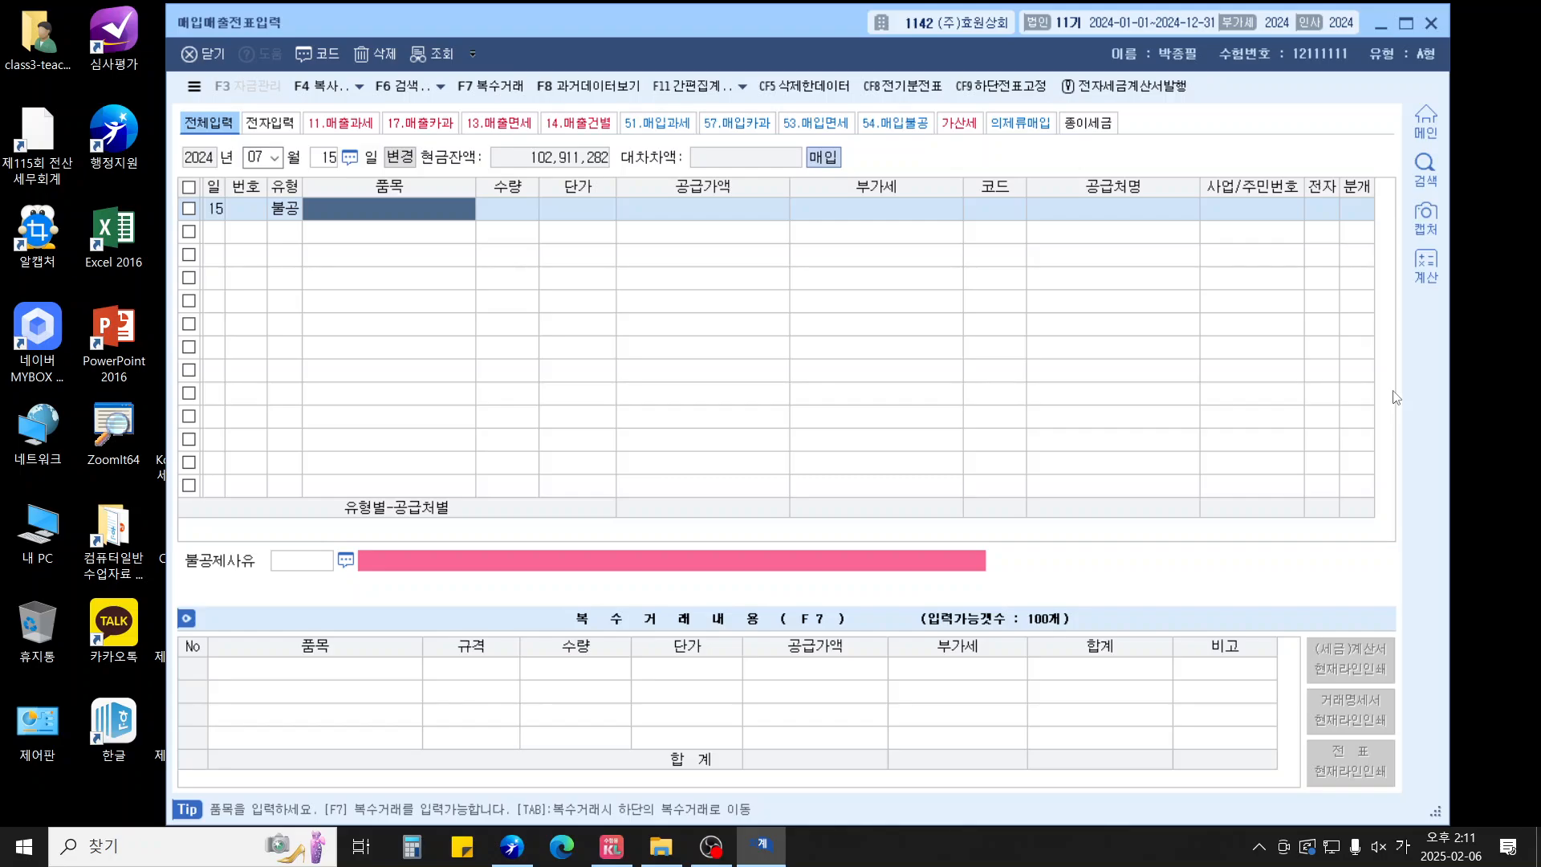
{"action": "type", "text": "토지 수수료"}
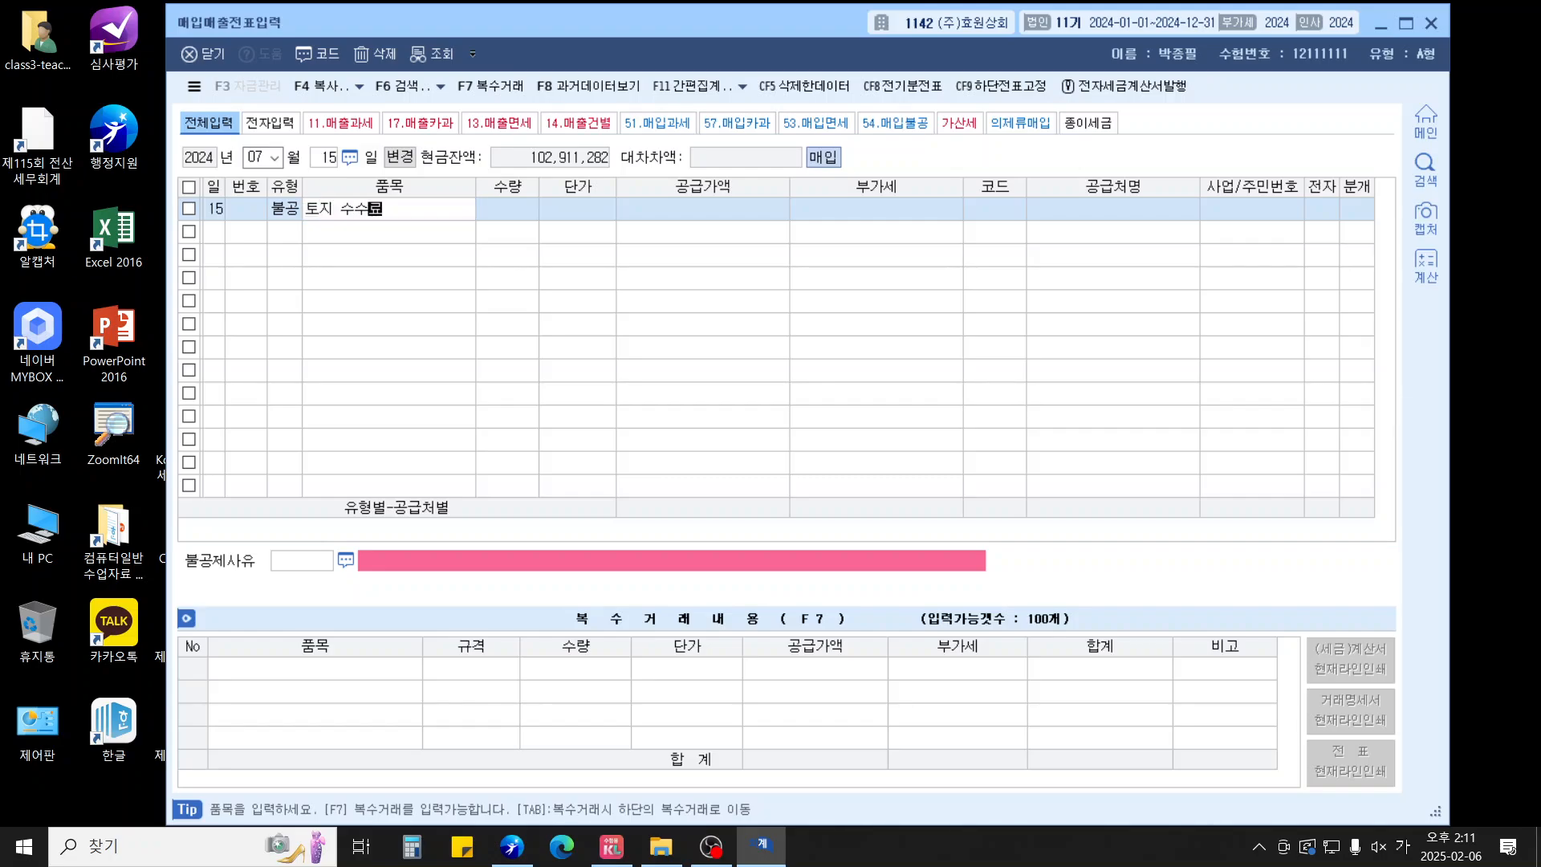
{"action": "key", "text": "Return"}
{"action": "key", "text": "Return"}
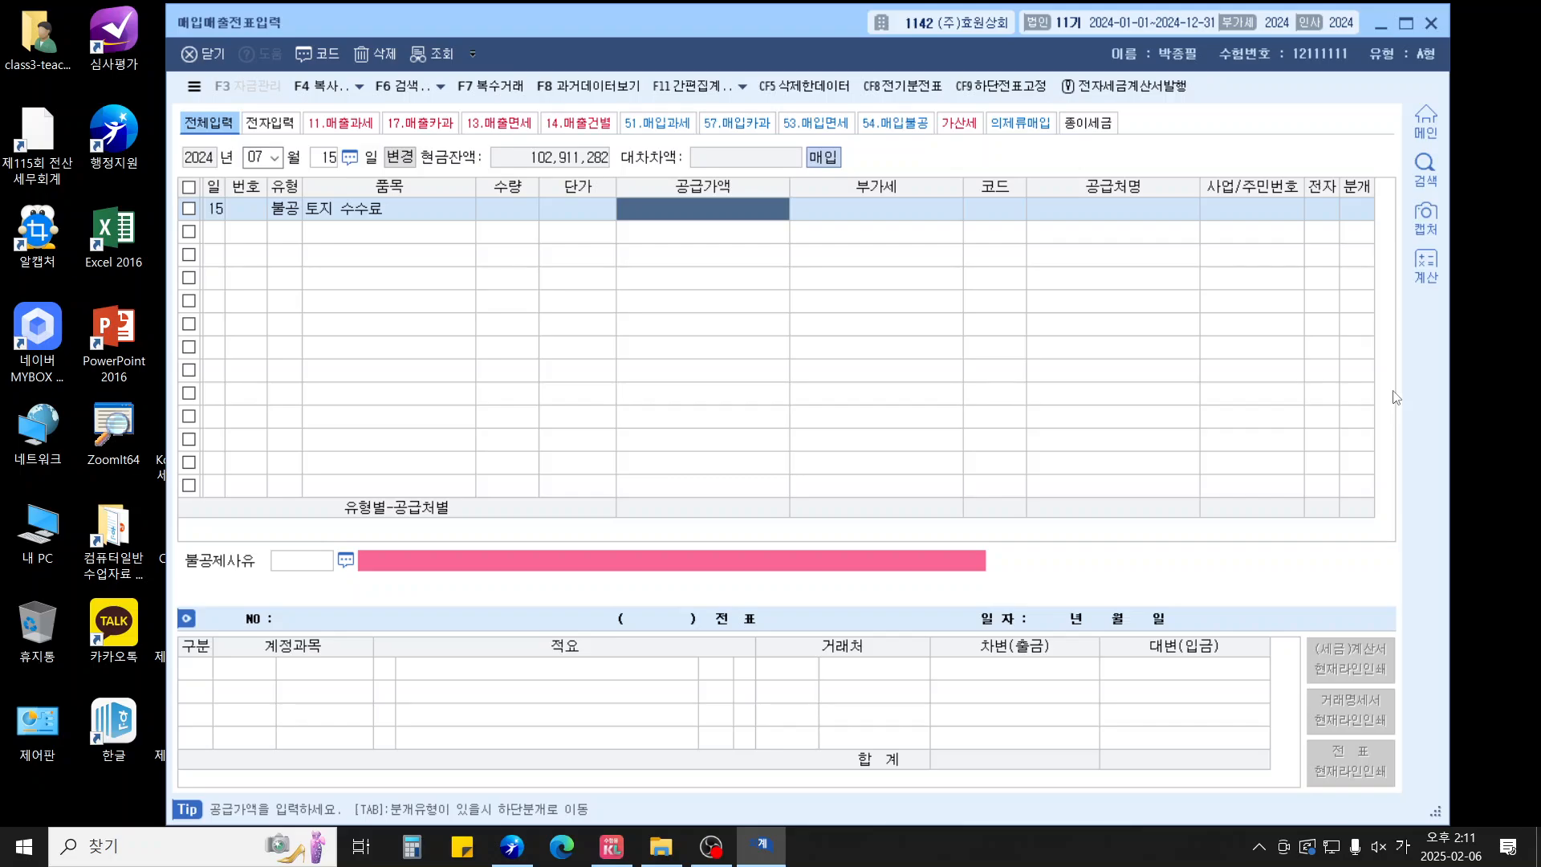
{"action": "type", "text": "10200000"}
{"action": "key", "text": "Return"}
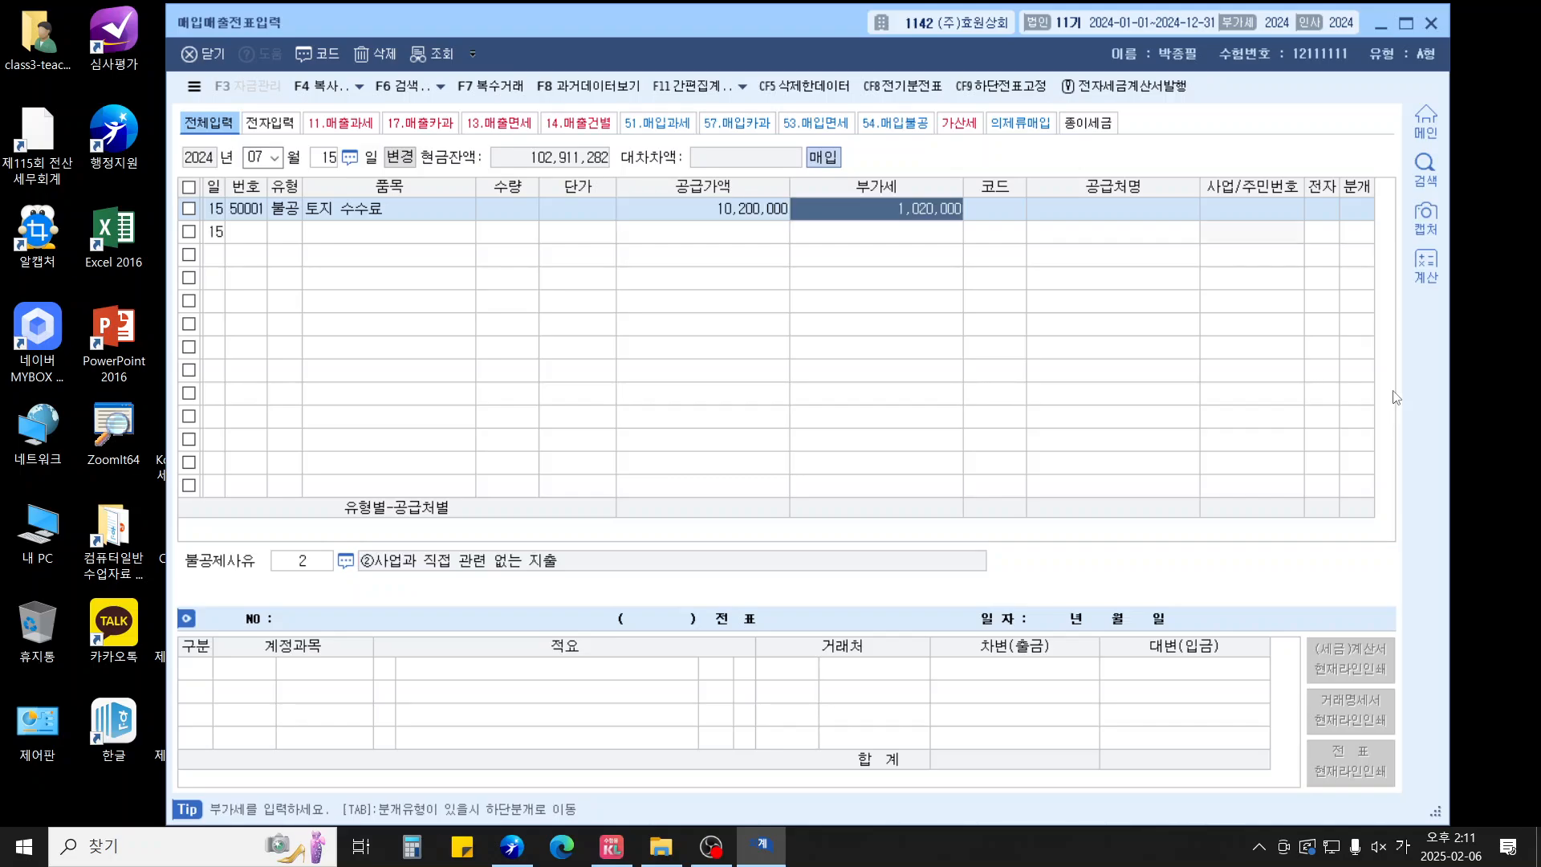
{"action": "key", "text": "Return"}
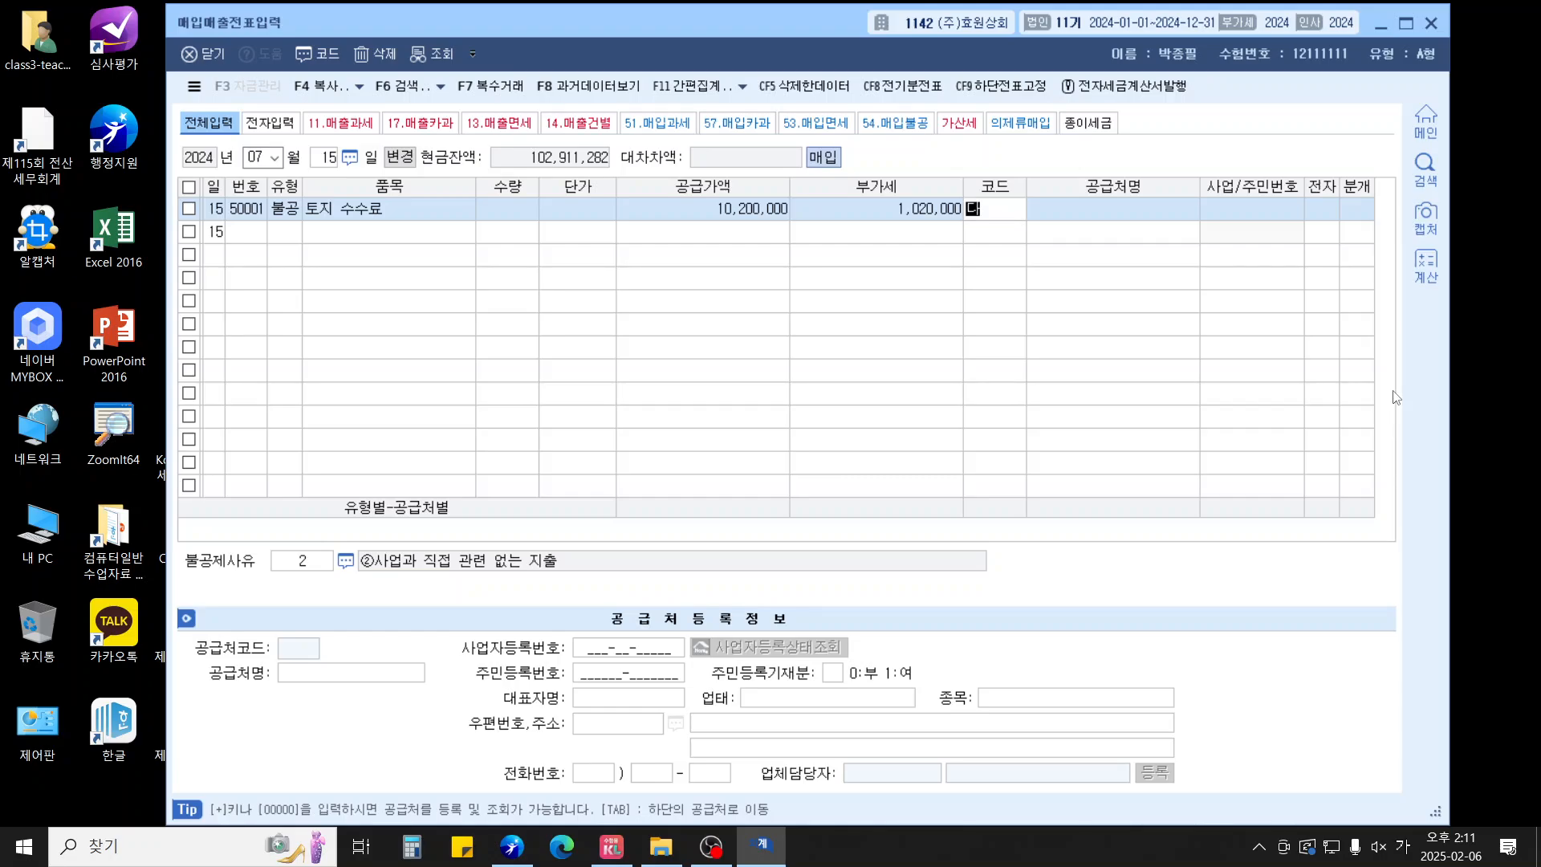
{"action": "type", "text": "00174"}
{"action": "key", "text": "Return"}
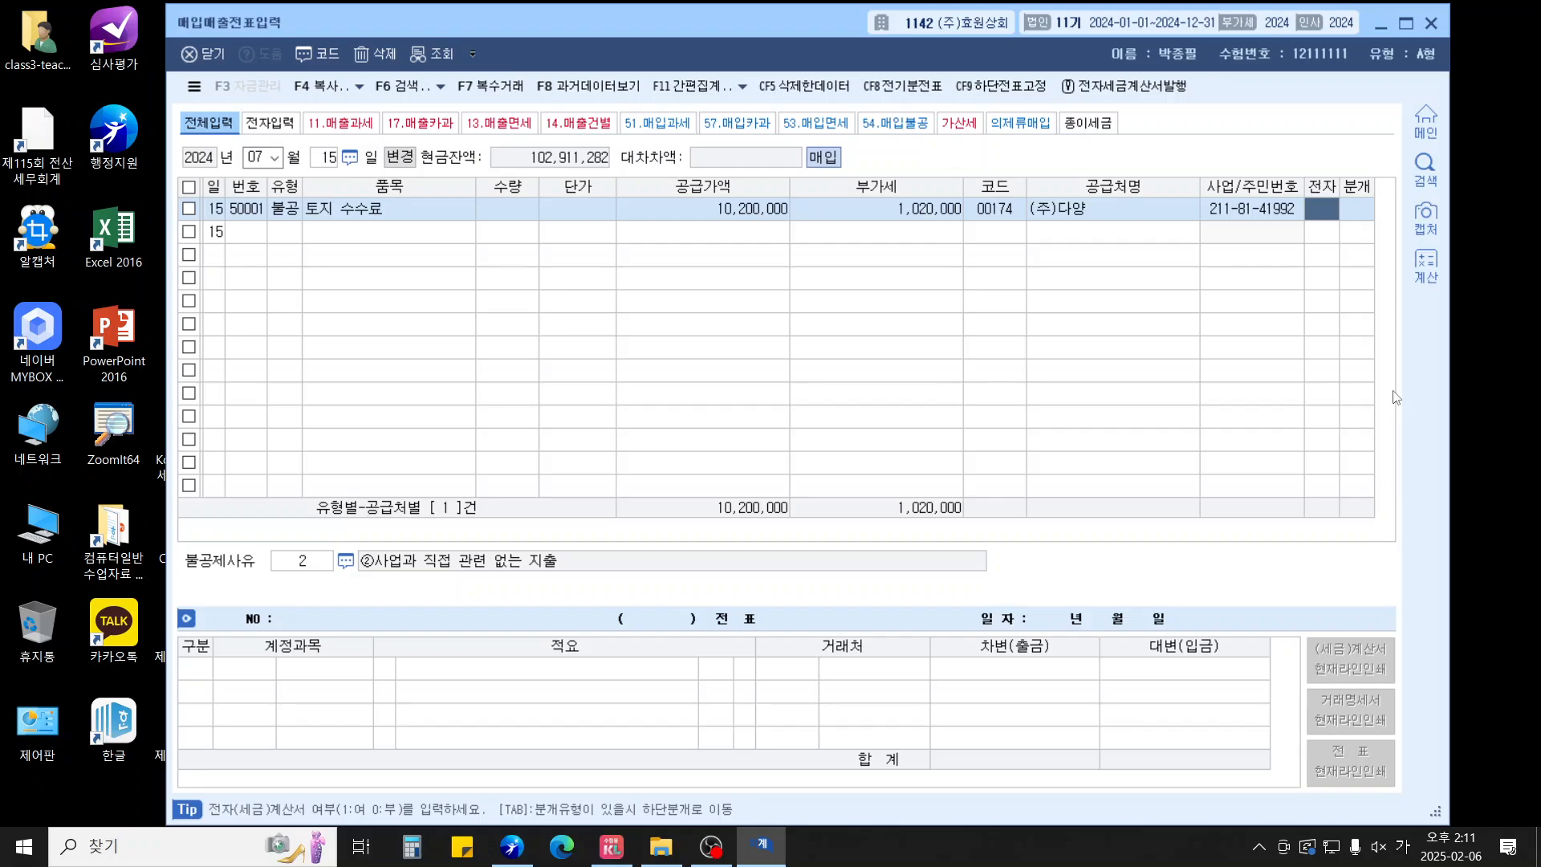
{"action": "type", "text": "1"}
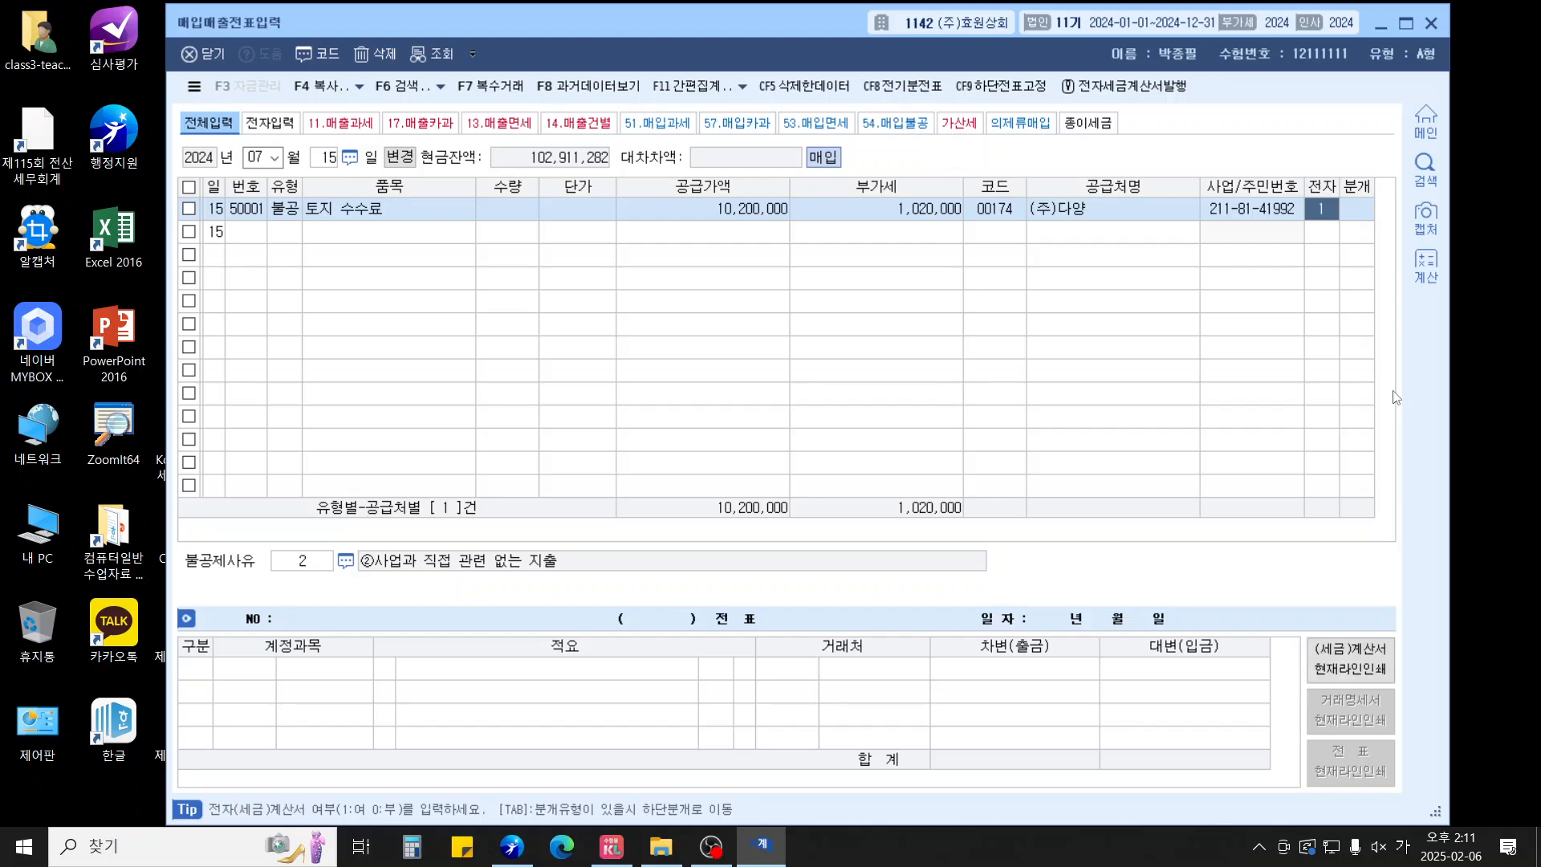
{"action": "key", "text": "Return"}
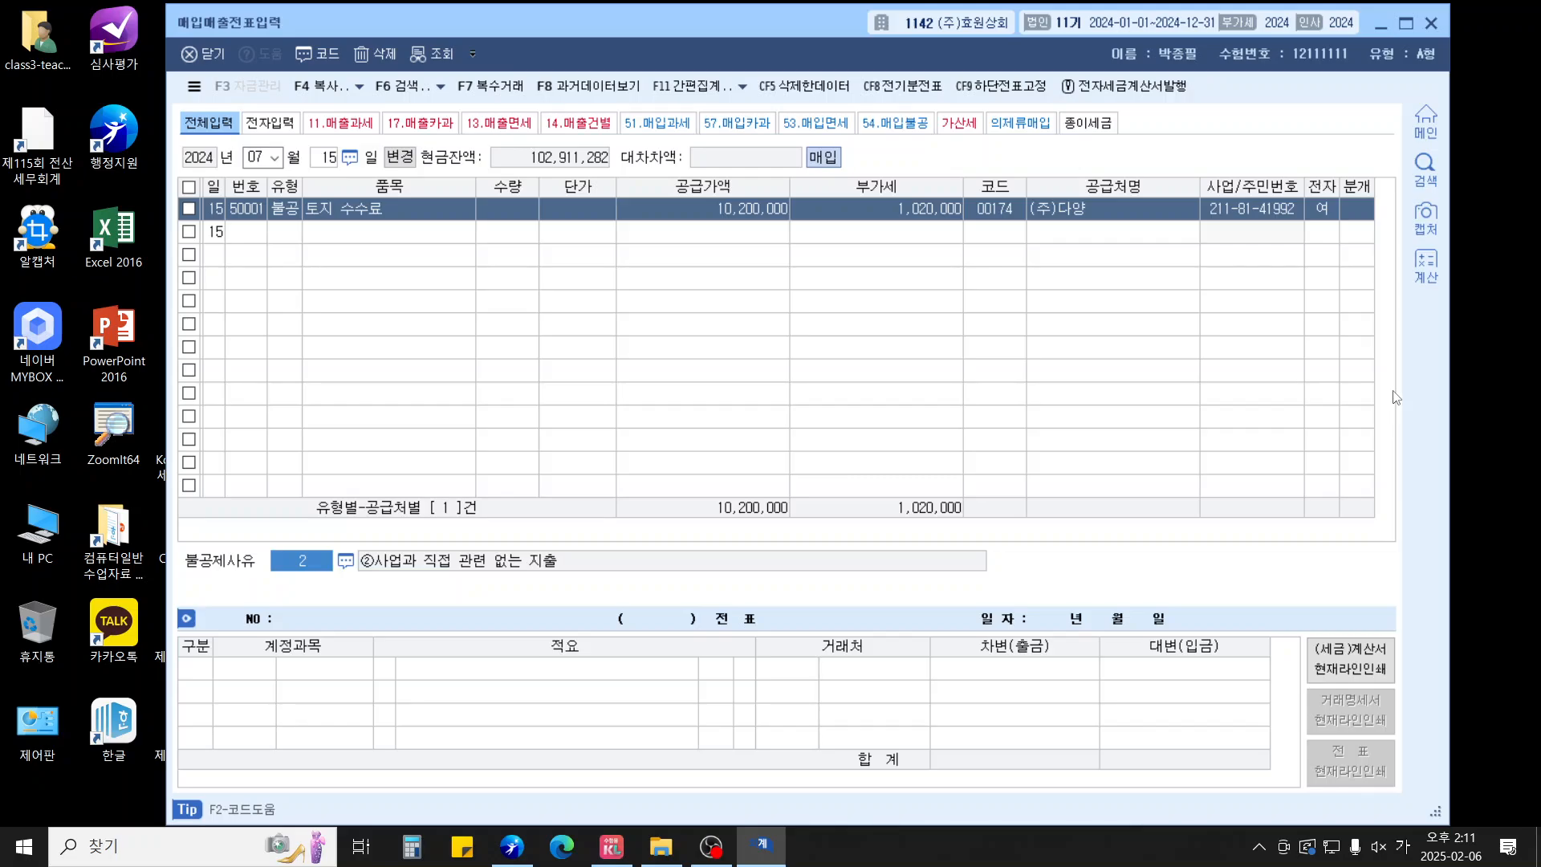
Set the land capital expenditure non-deduction reason; mixed-journal 201 토지 against 253 미지급금
{"action": "key", "text": "F2"}
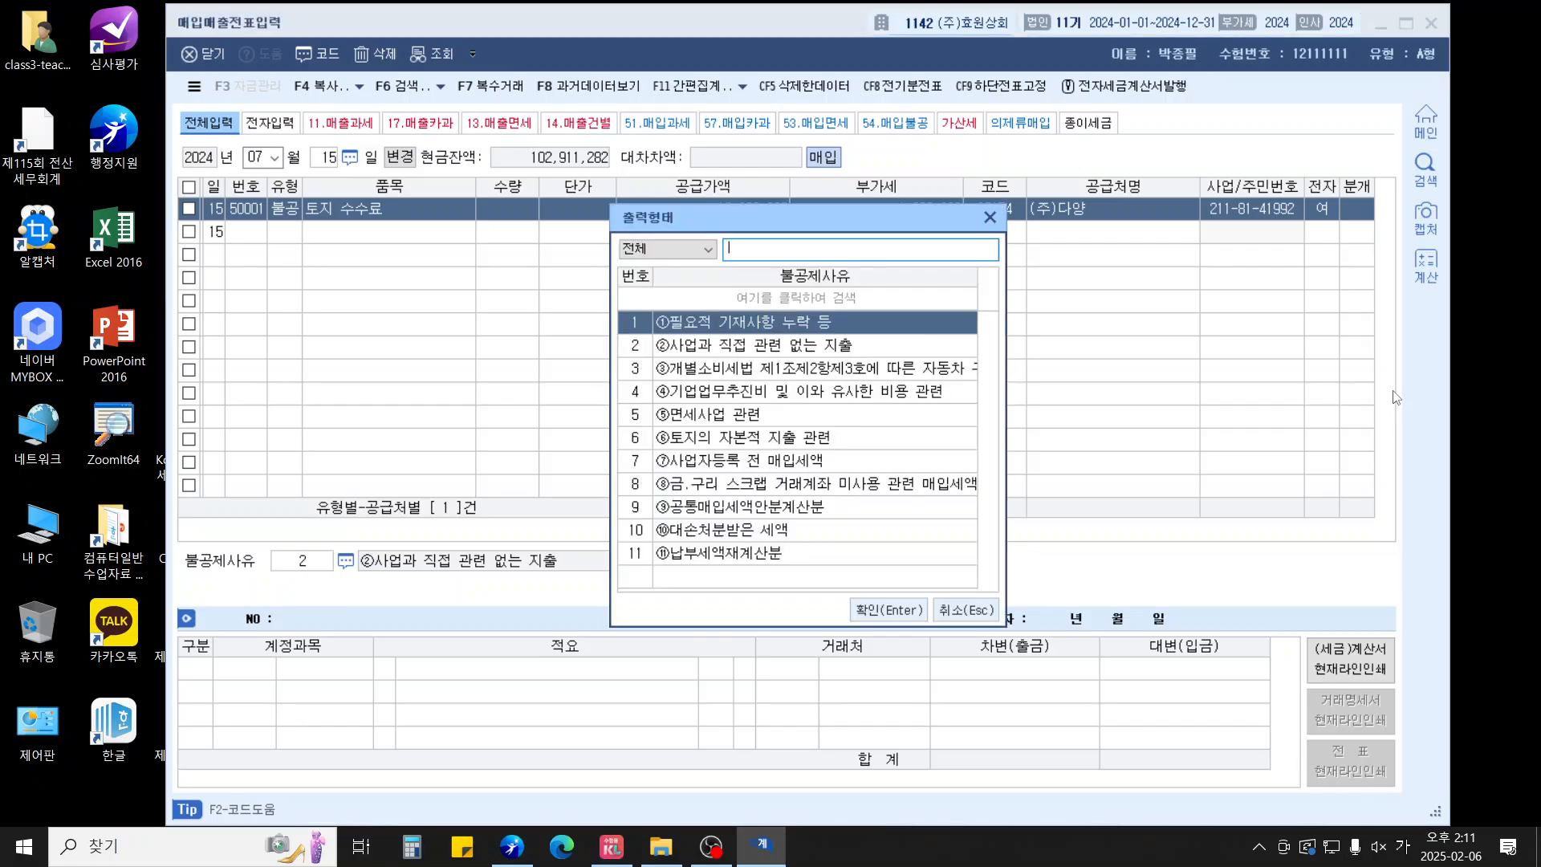
{"action": "key", "text": "Down"}
{"action": "key", "text": "Down"}
{"action": "key", "text": "Down"}
{"action": "key", "text": "Down"}
{"action": "key", "text": "Down"}
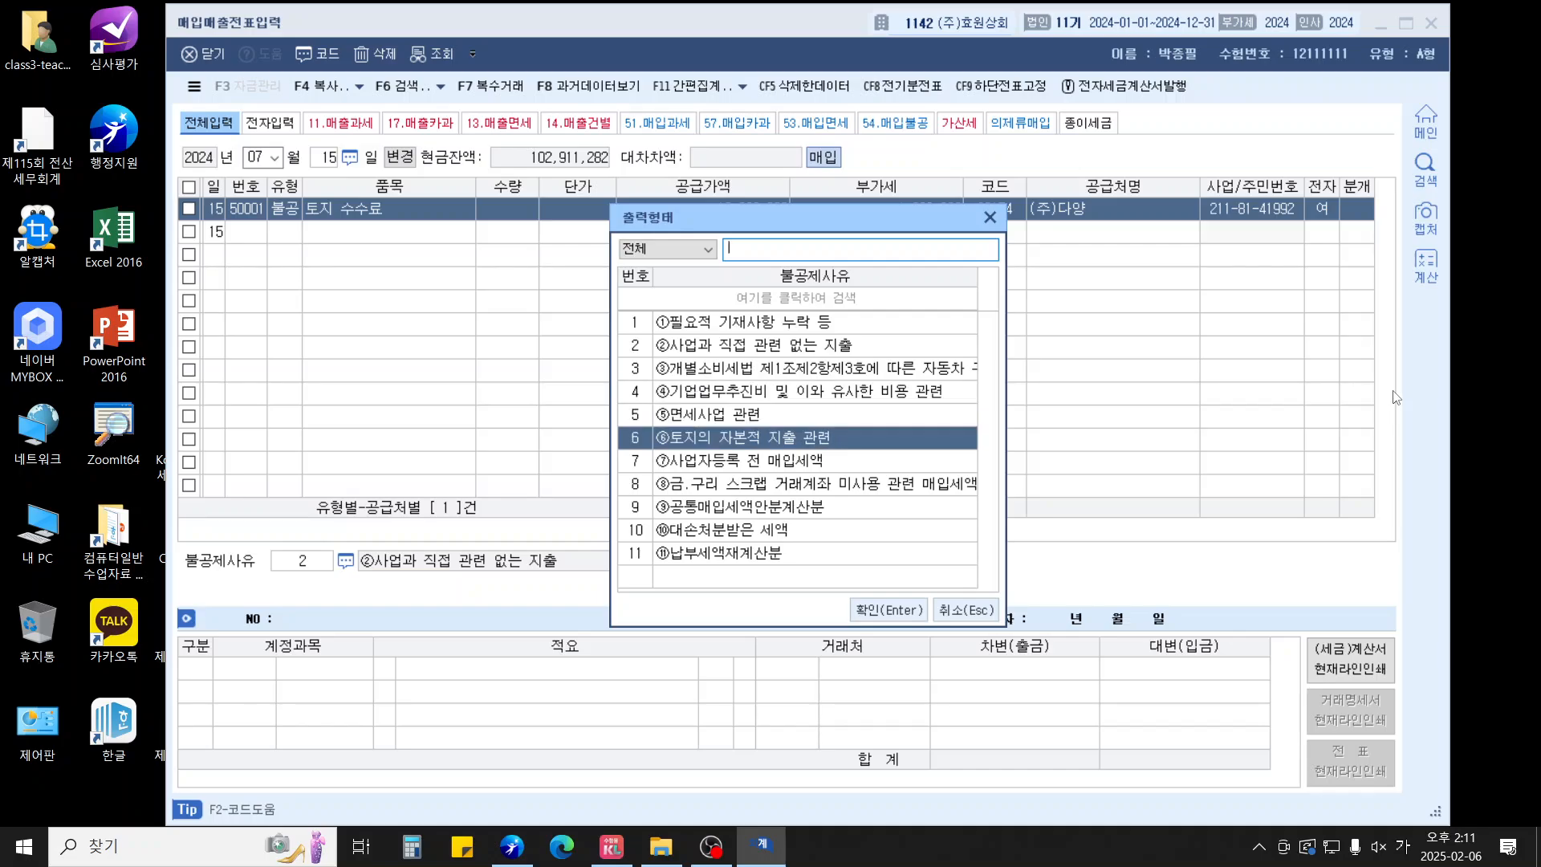
{"action": "key", "text": "Return"}
{"action": "type", "text": "3"}
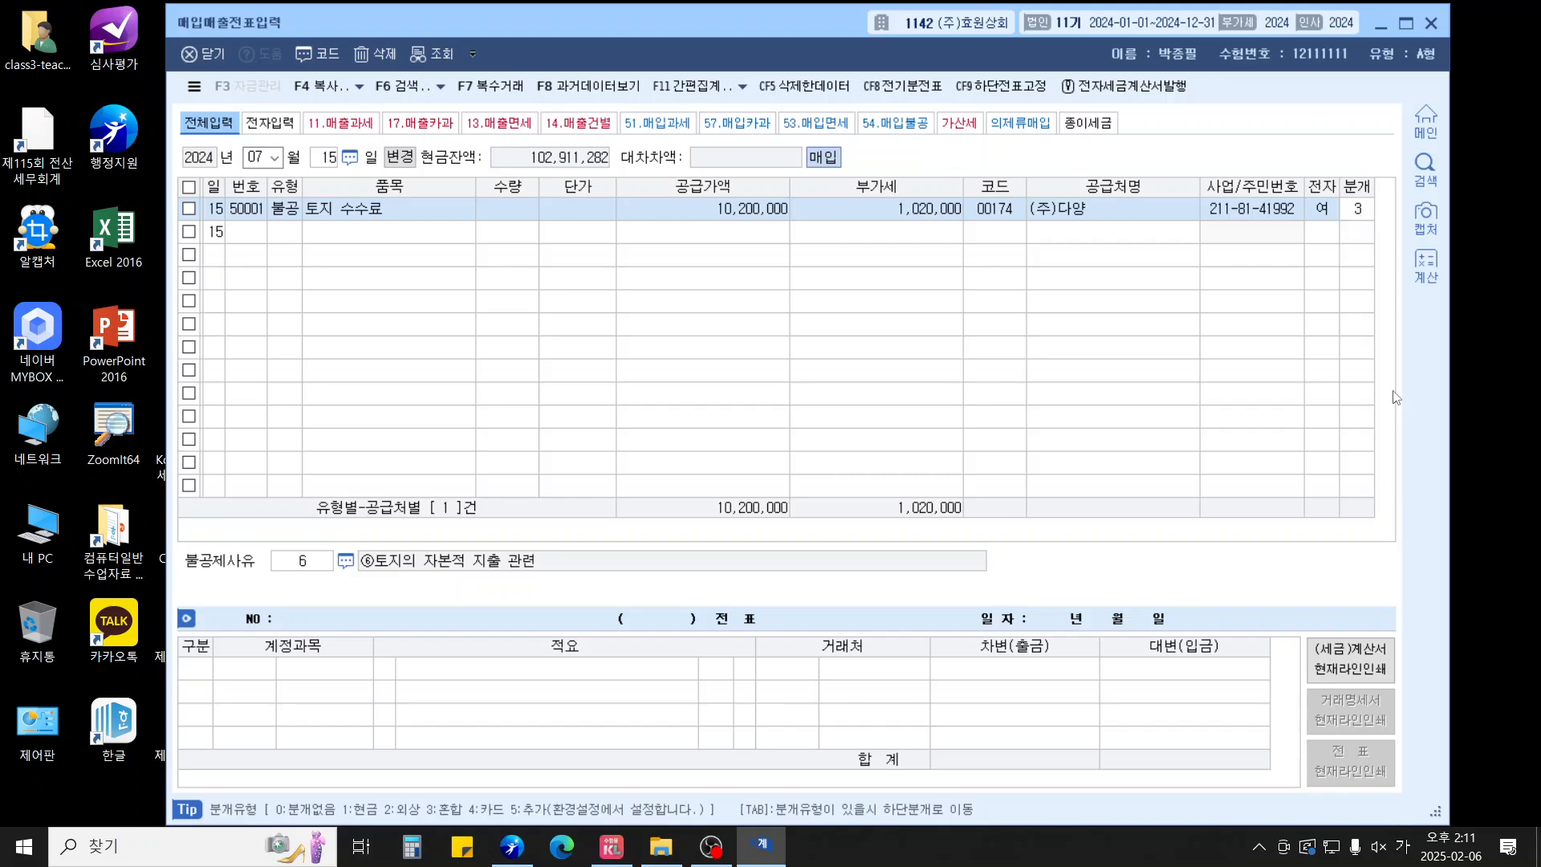
{"action": "key", "text": "Return"}
{"action": "type", "text": "201"}
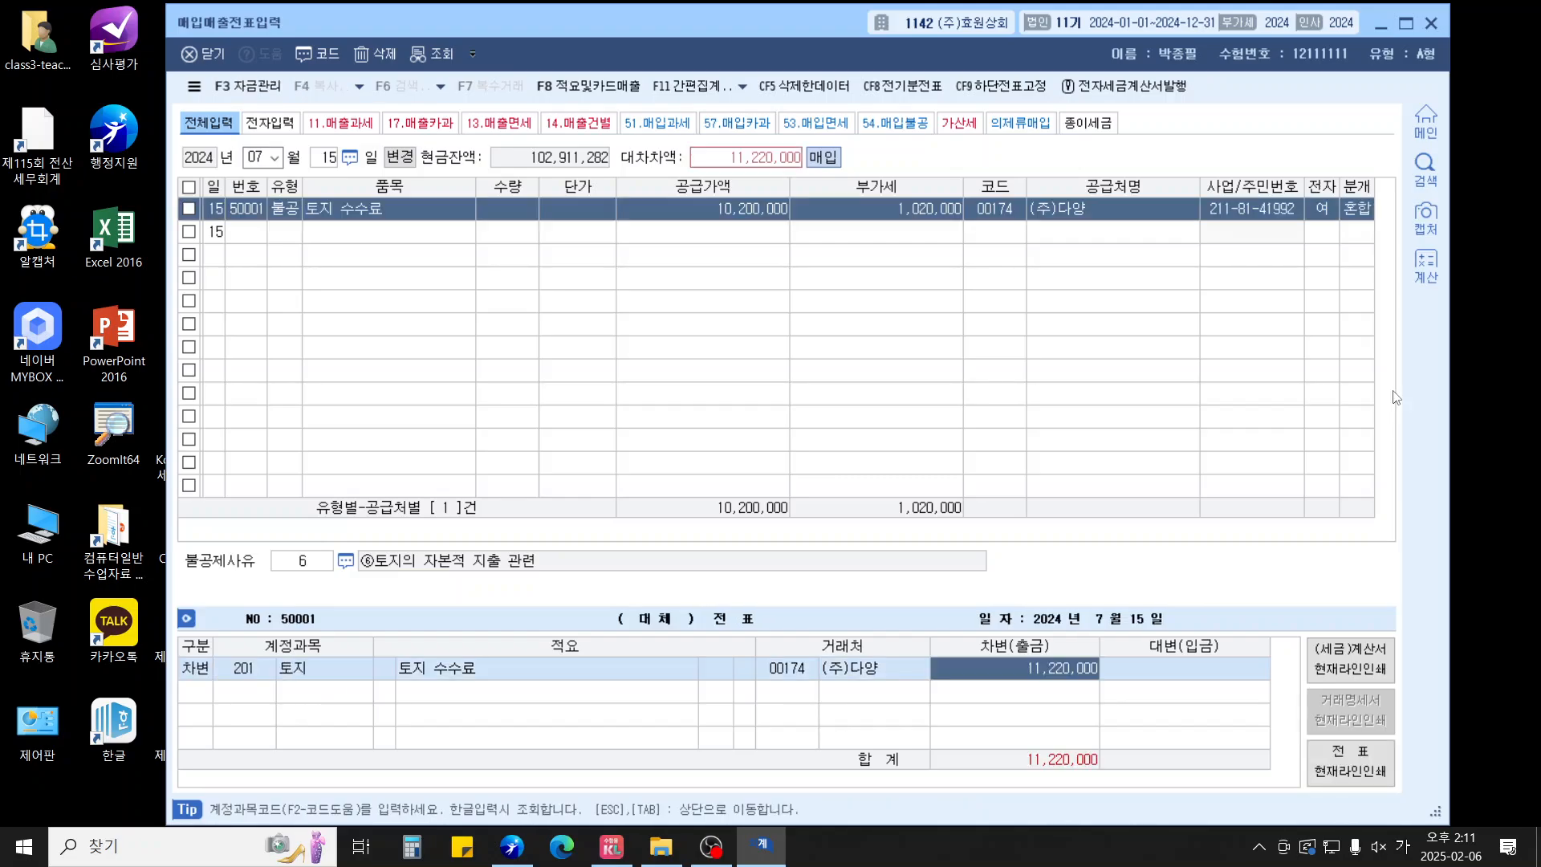
{"action": "key", "text": "Return"}
{"action": "type", "text": "253"}
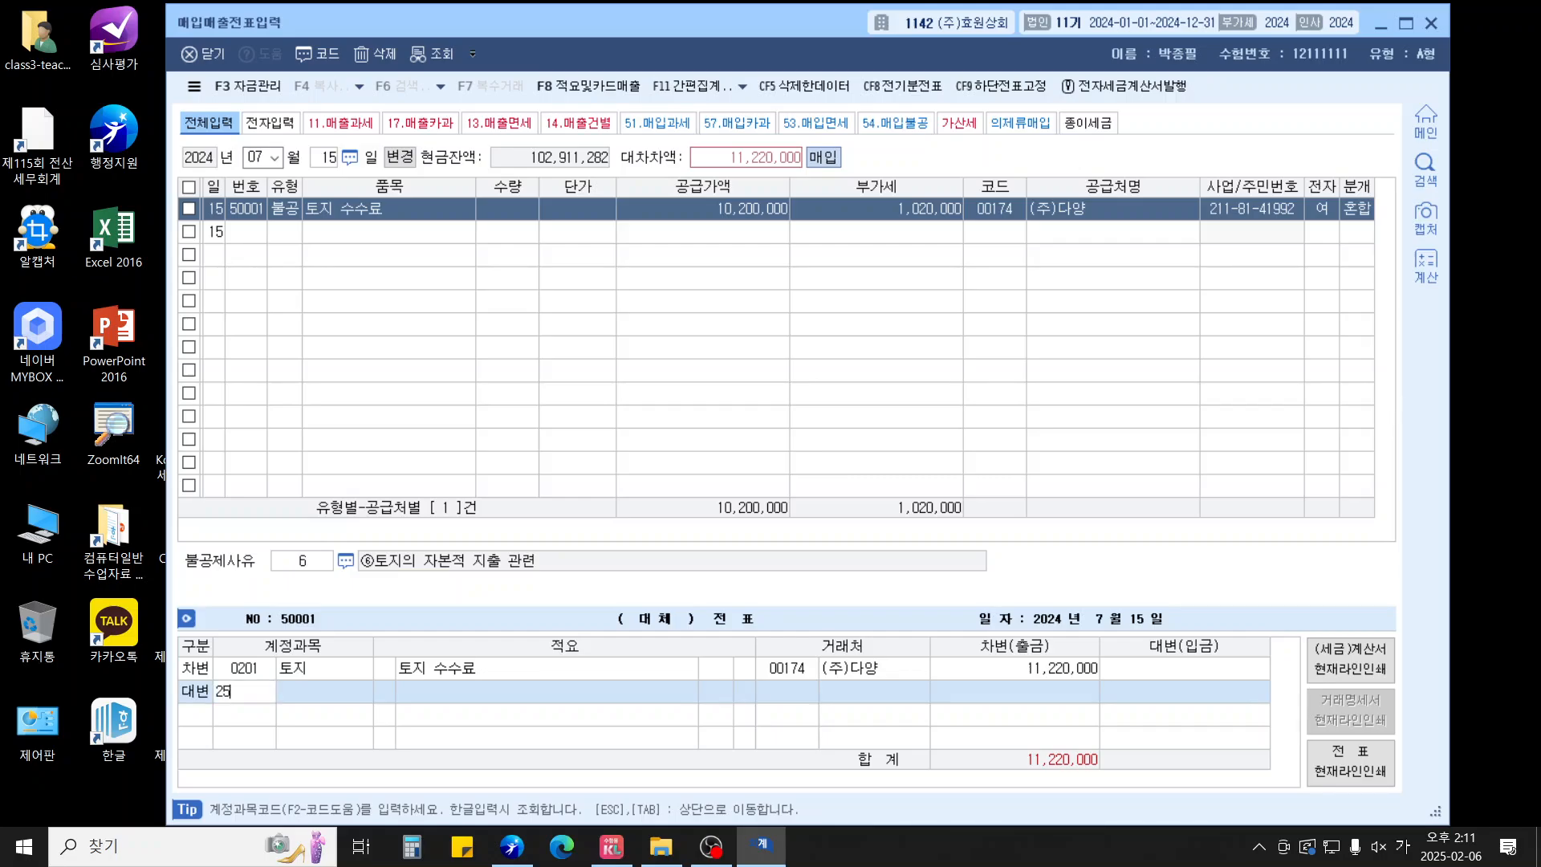
{"action": "key", "text": "Return"}
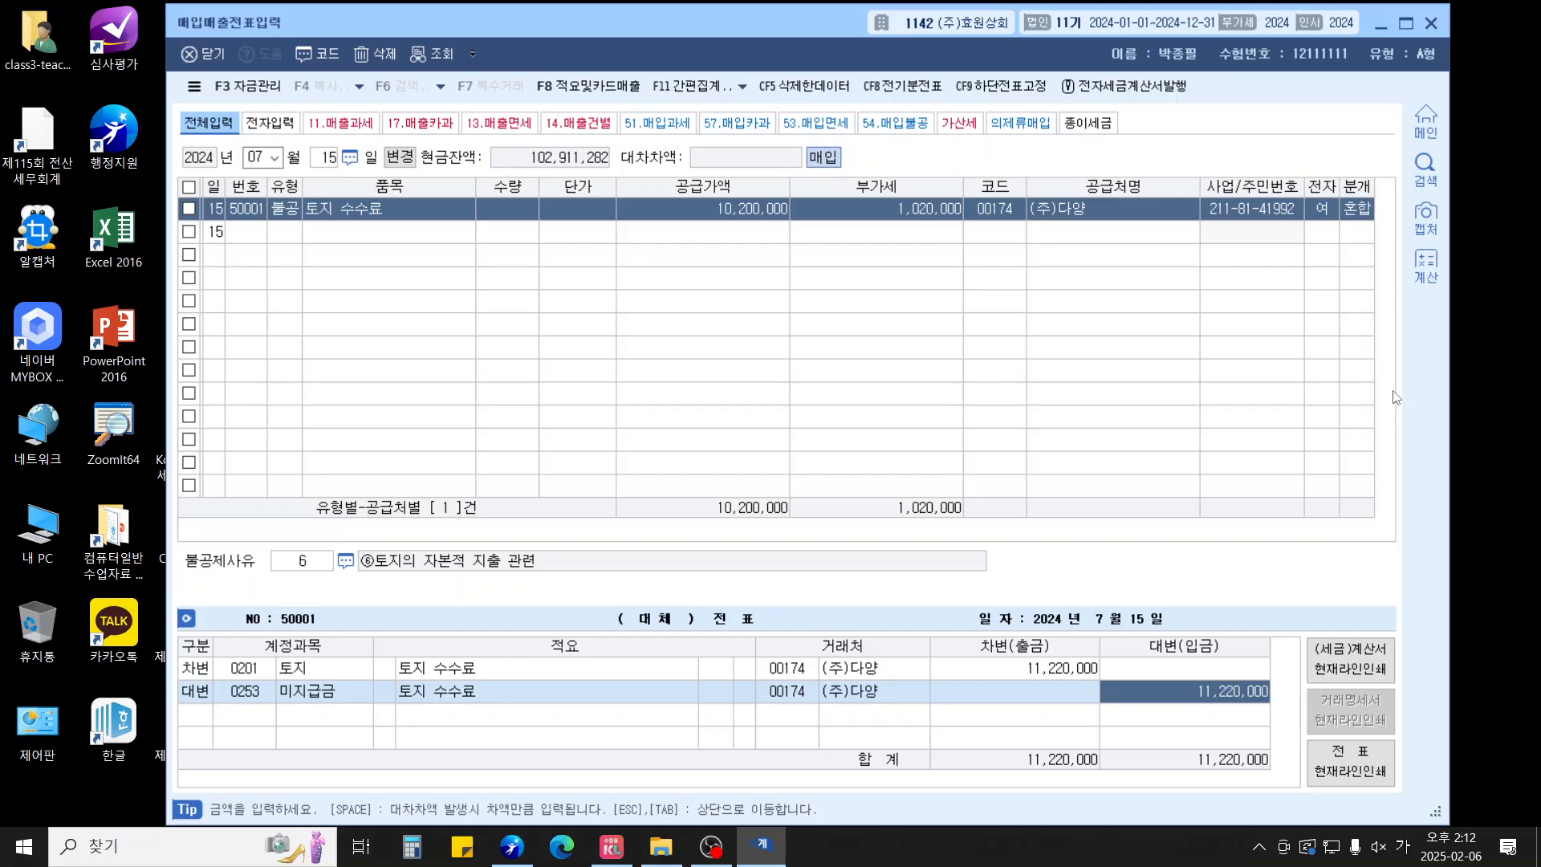
{"action": "key", "text": "Tab"}
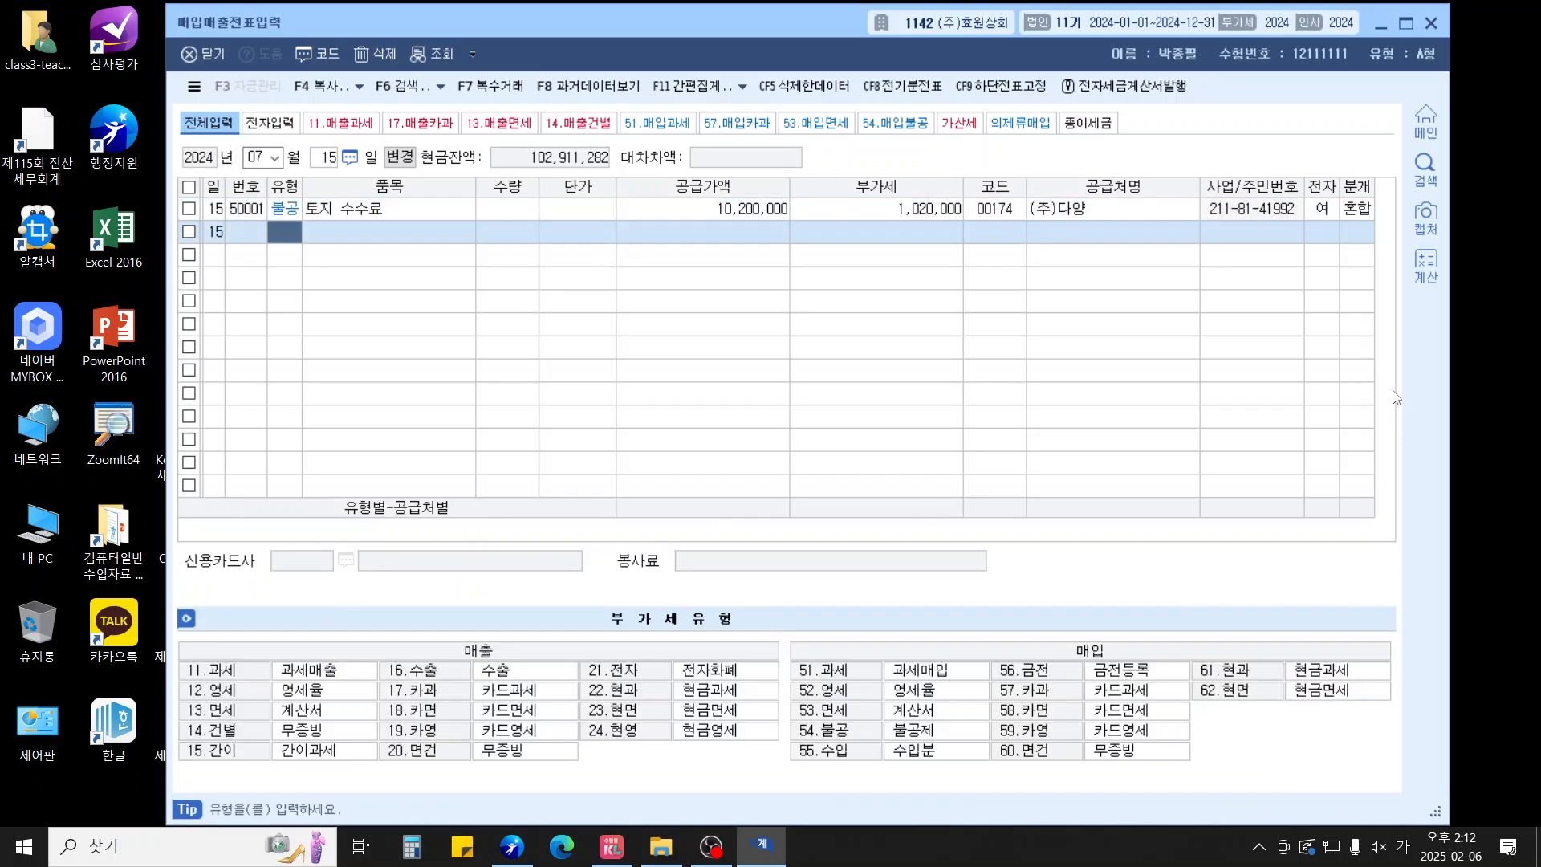
{"action": "key", "text": "Escape"}
{"action": "key", "text": "Escape"}
Start a 5 August type-61 cash-receipt purchase of 회식비, 250,000, from (주)벽돌갈비
{"action": "type", "text": "8"}
{"action": "key", "text": "Return"}
{"action": "type", "text": "5"}
{"action": "key", "text": "Return"}
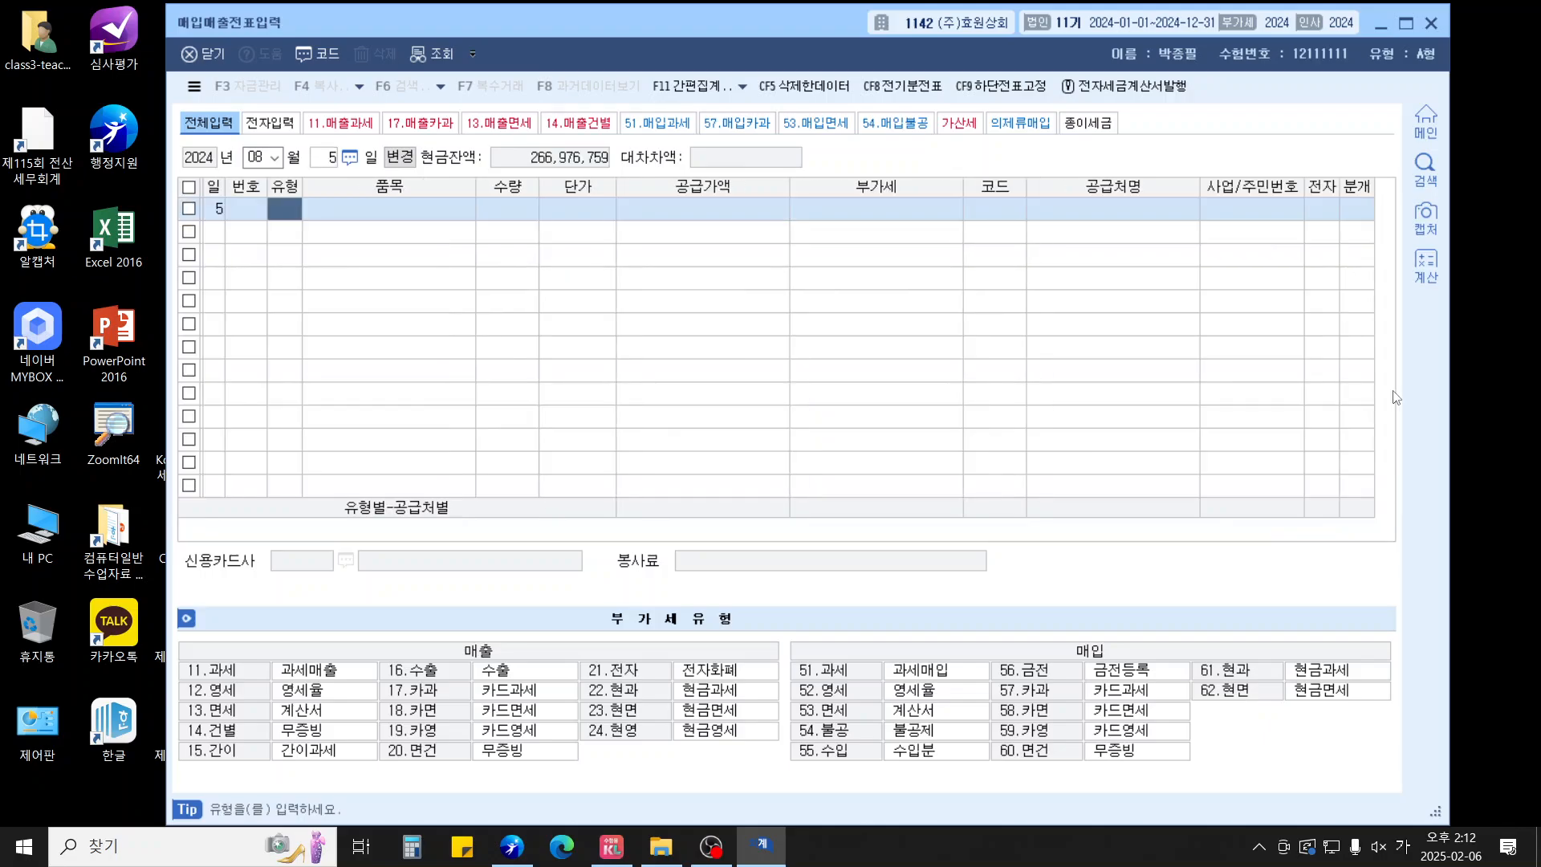
{"action": "type", "text": "61"}
{"action": "key", "text": "Return"}
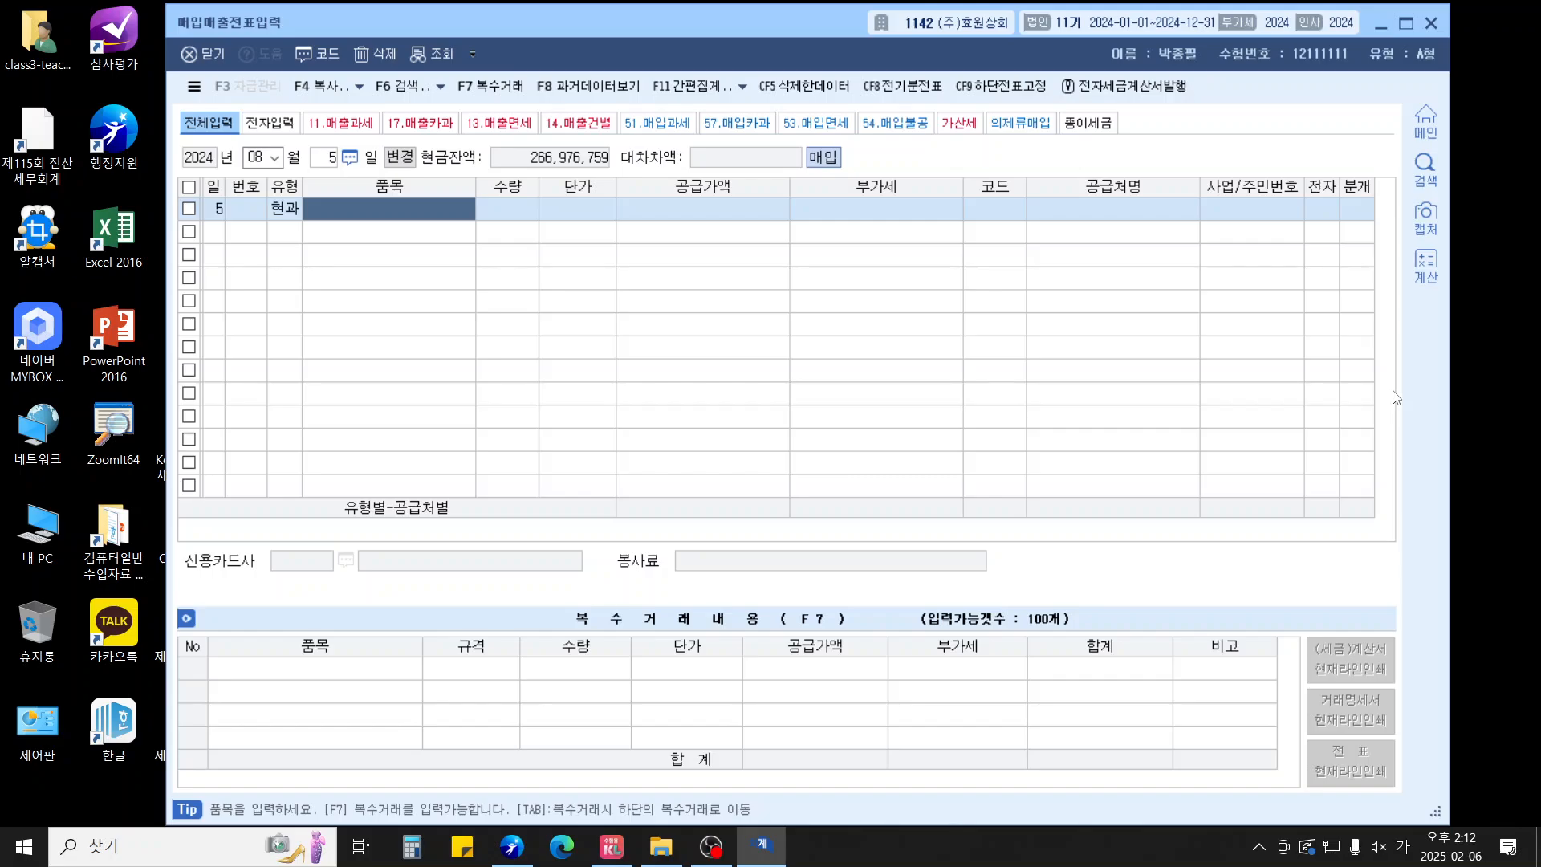
{"action": "type", "text": "회식비"}
{"action": "key", "text": "Return"}
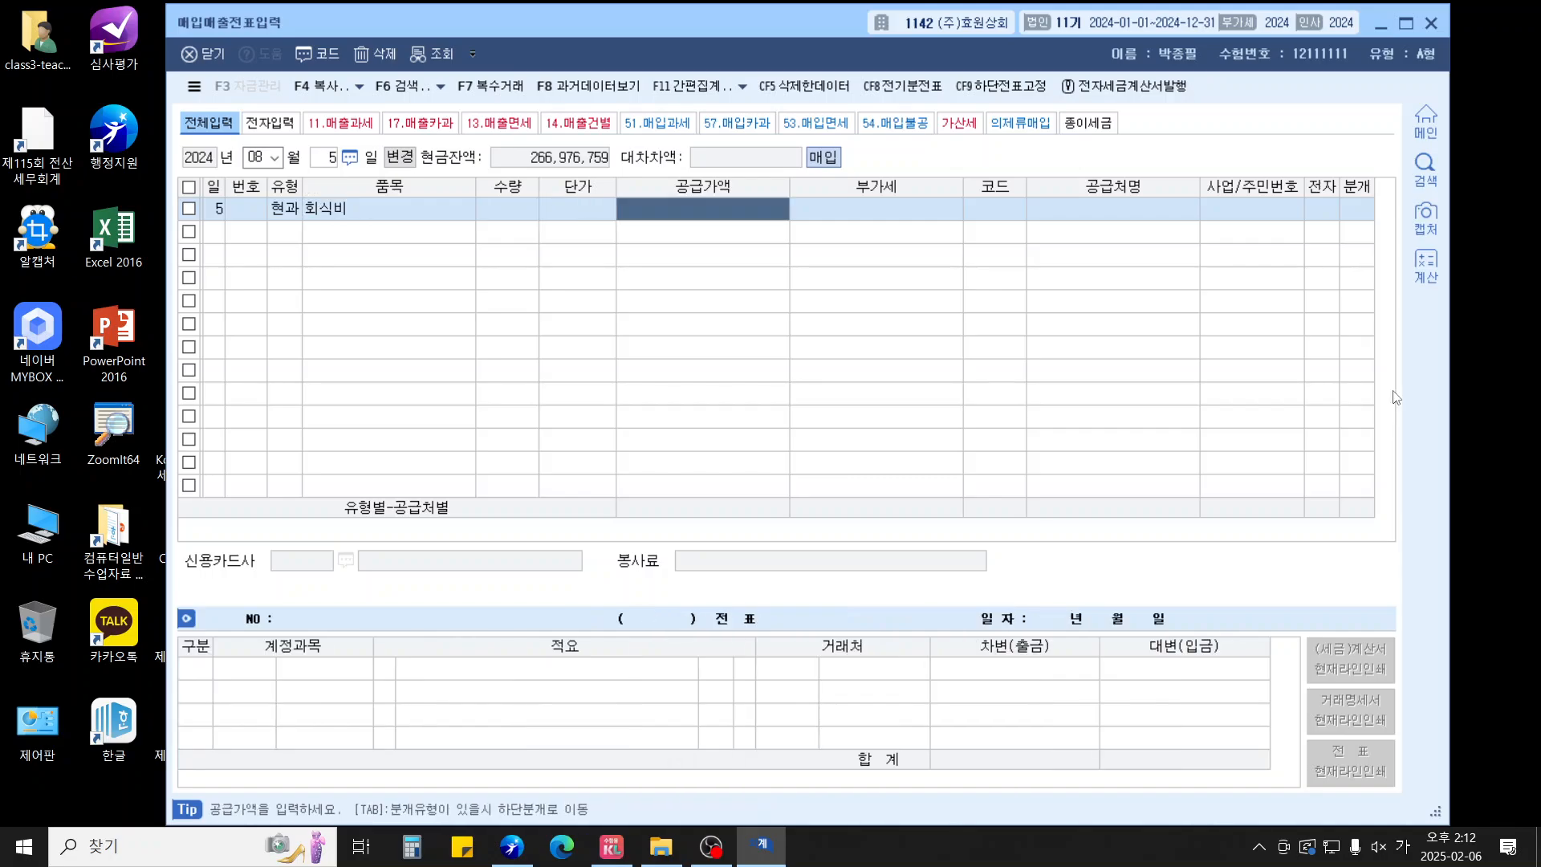
{"action": "key", "text": "BackSpace"}
{"action": "type", "text": "50000"}
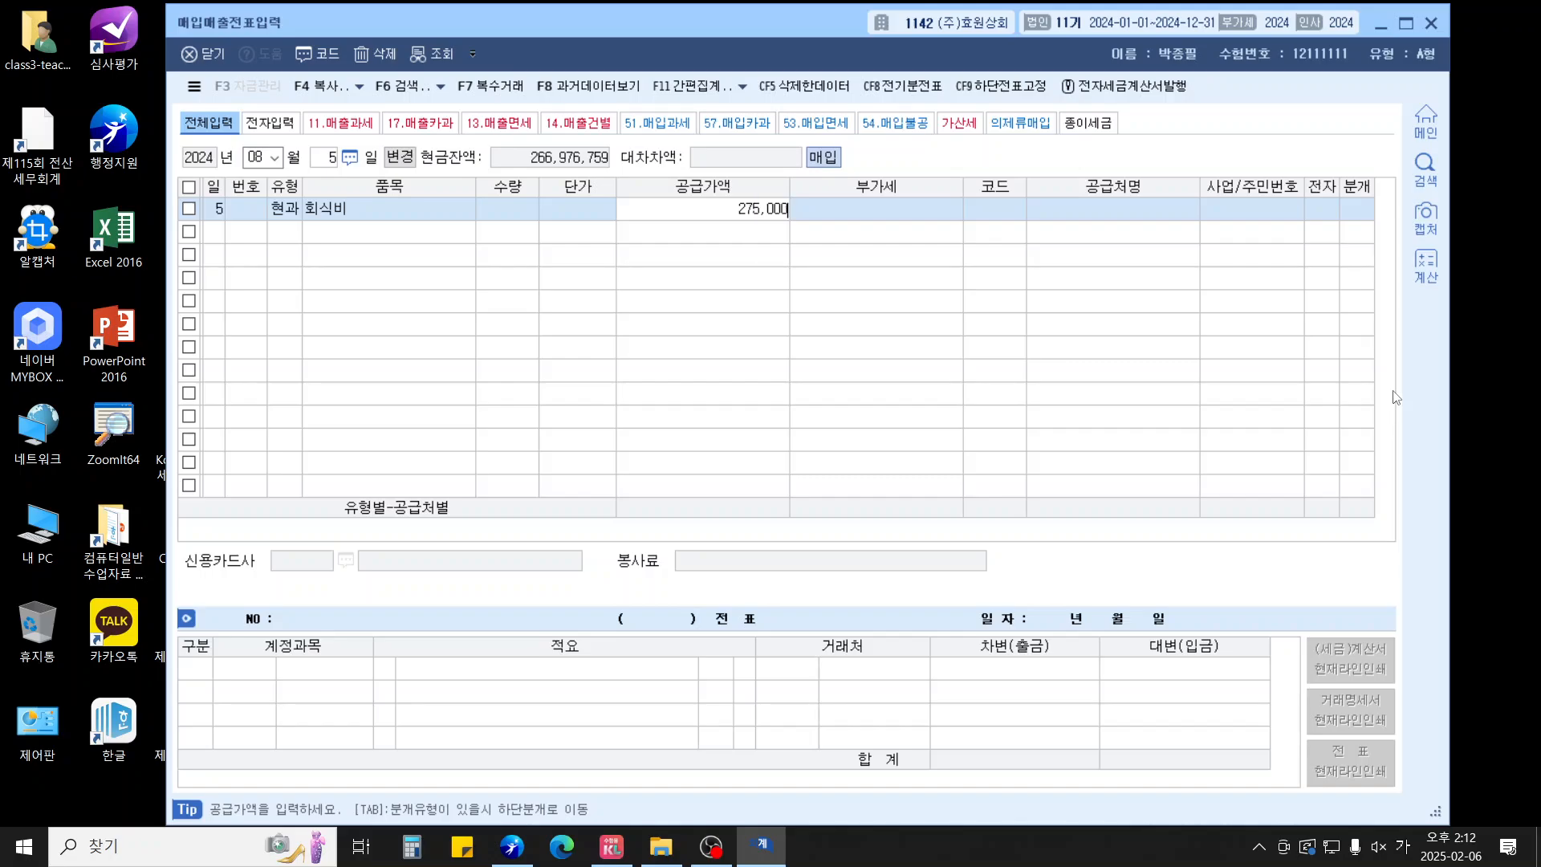
{"action": "key", "text": "Return"}
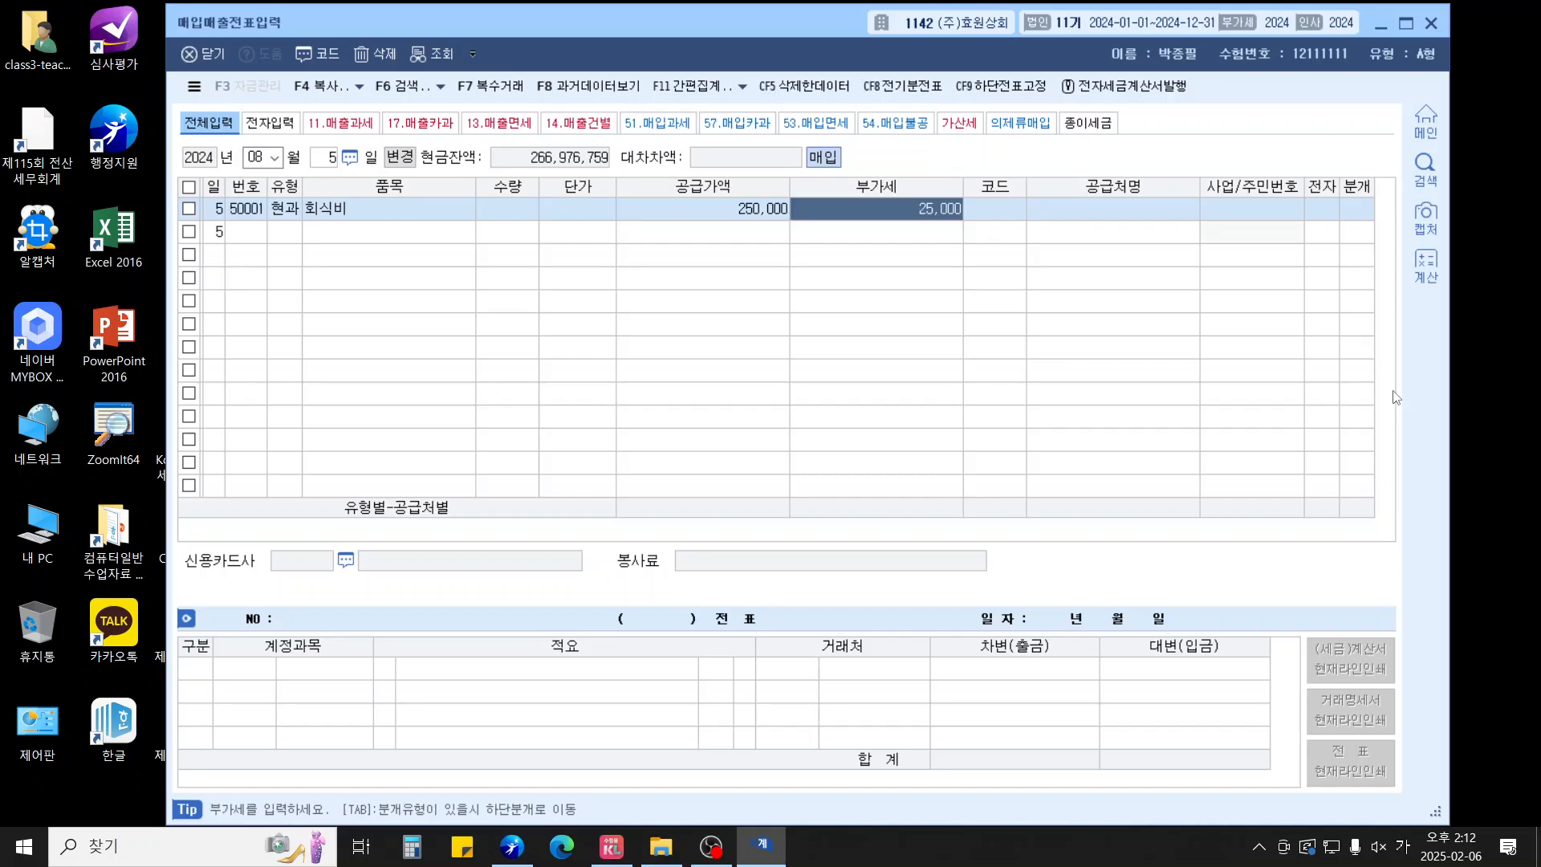
{"action": "key", "text": "Return"}
{"action": "type", "text": "벽도"}
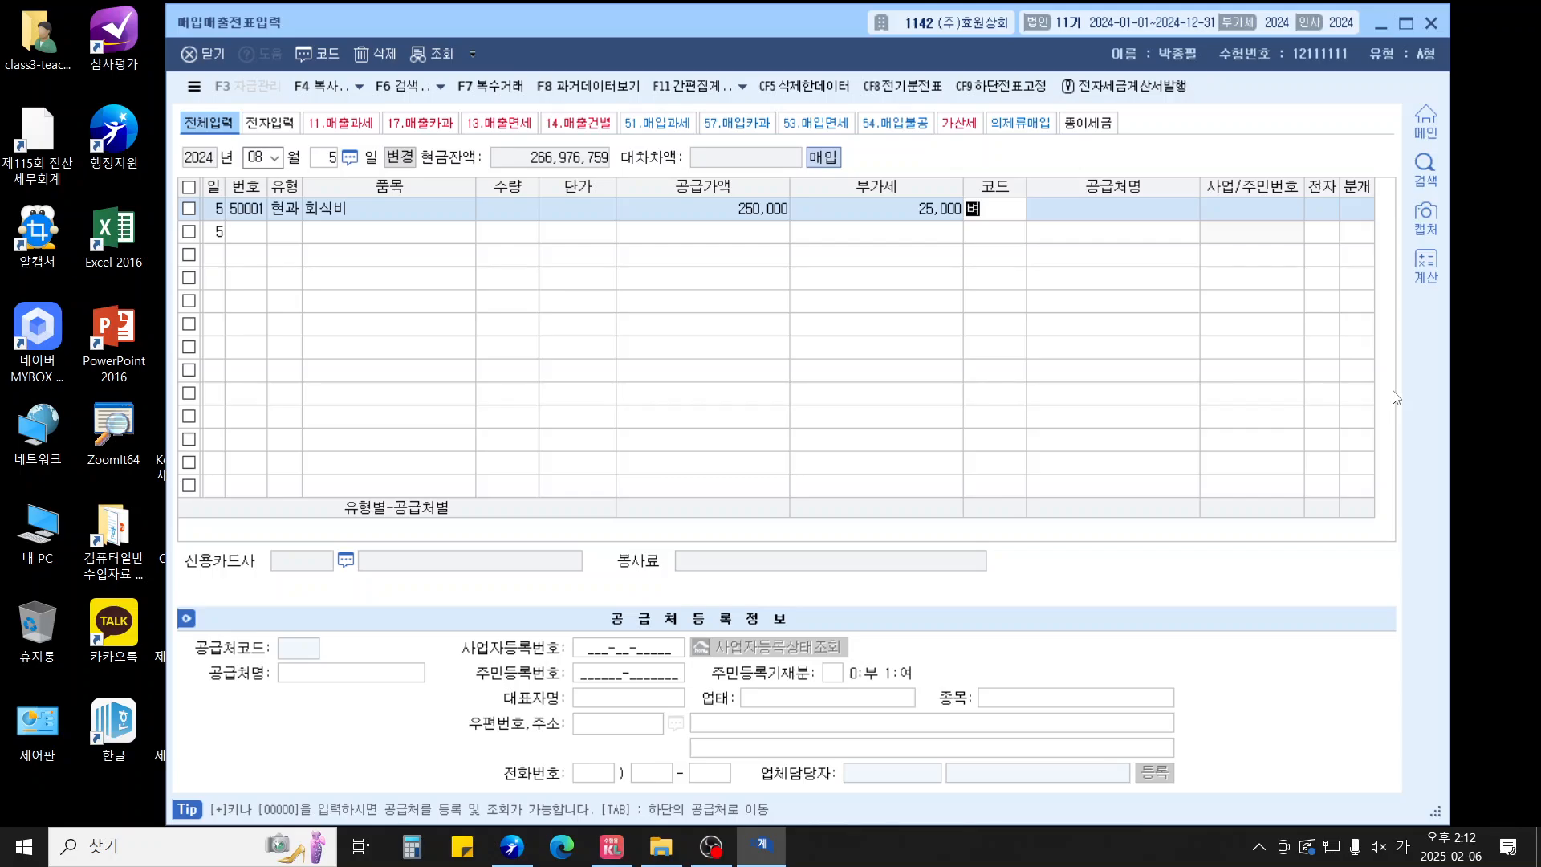
{"action": "type", "text": "ㄹ"}
{"action": "key", "text": "Return"}
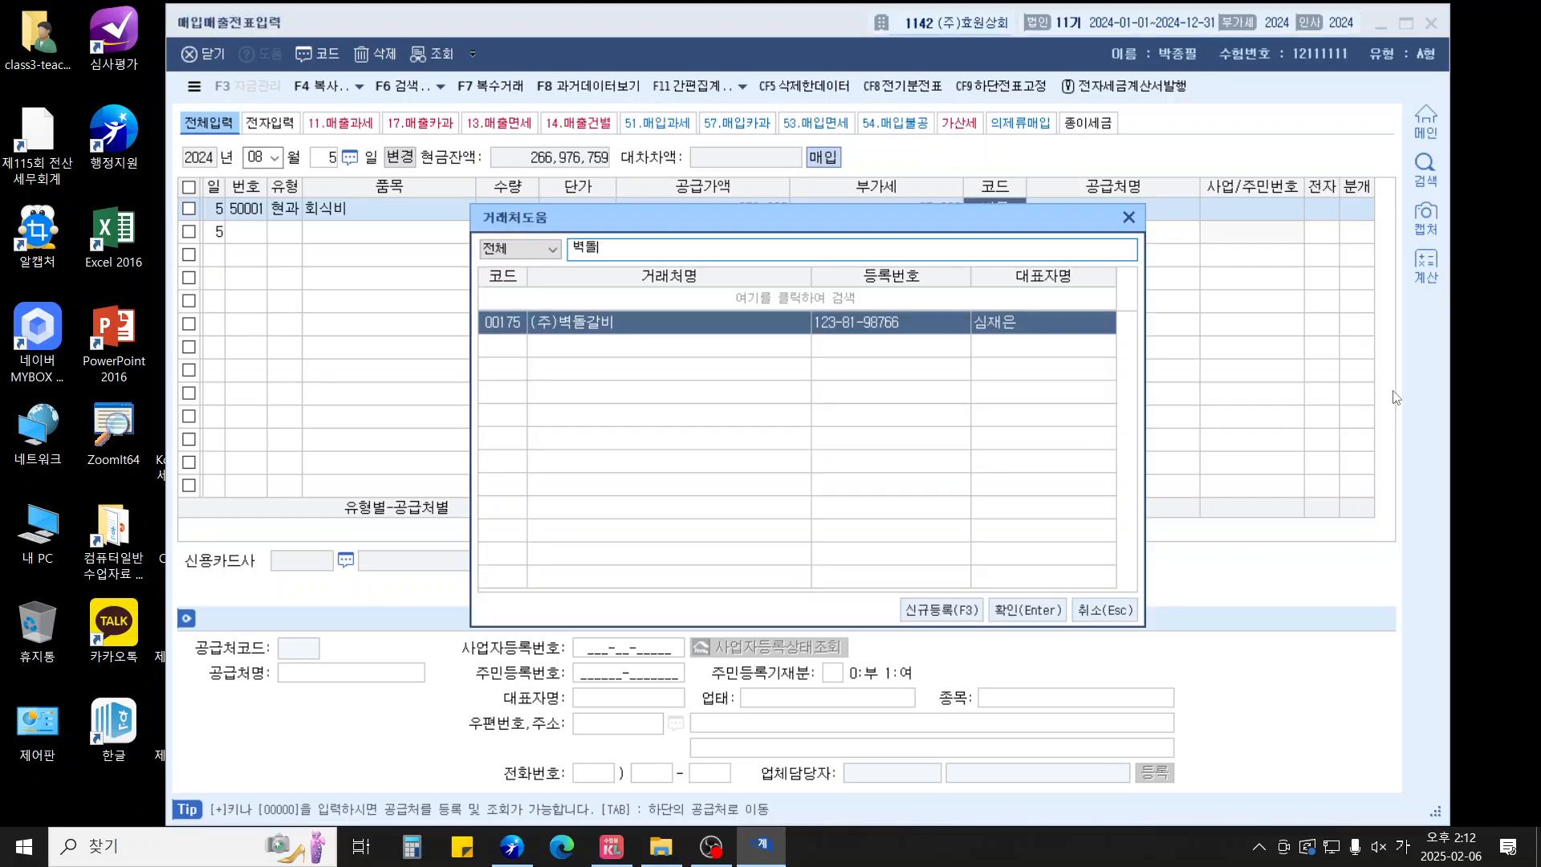
{"action": "key", "text": "Return"}
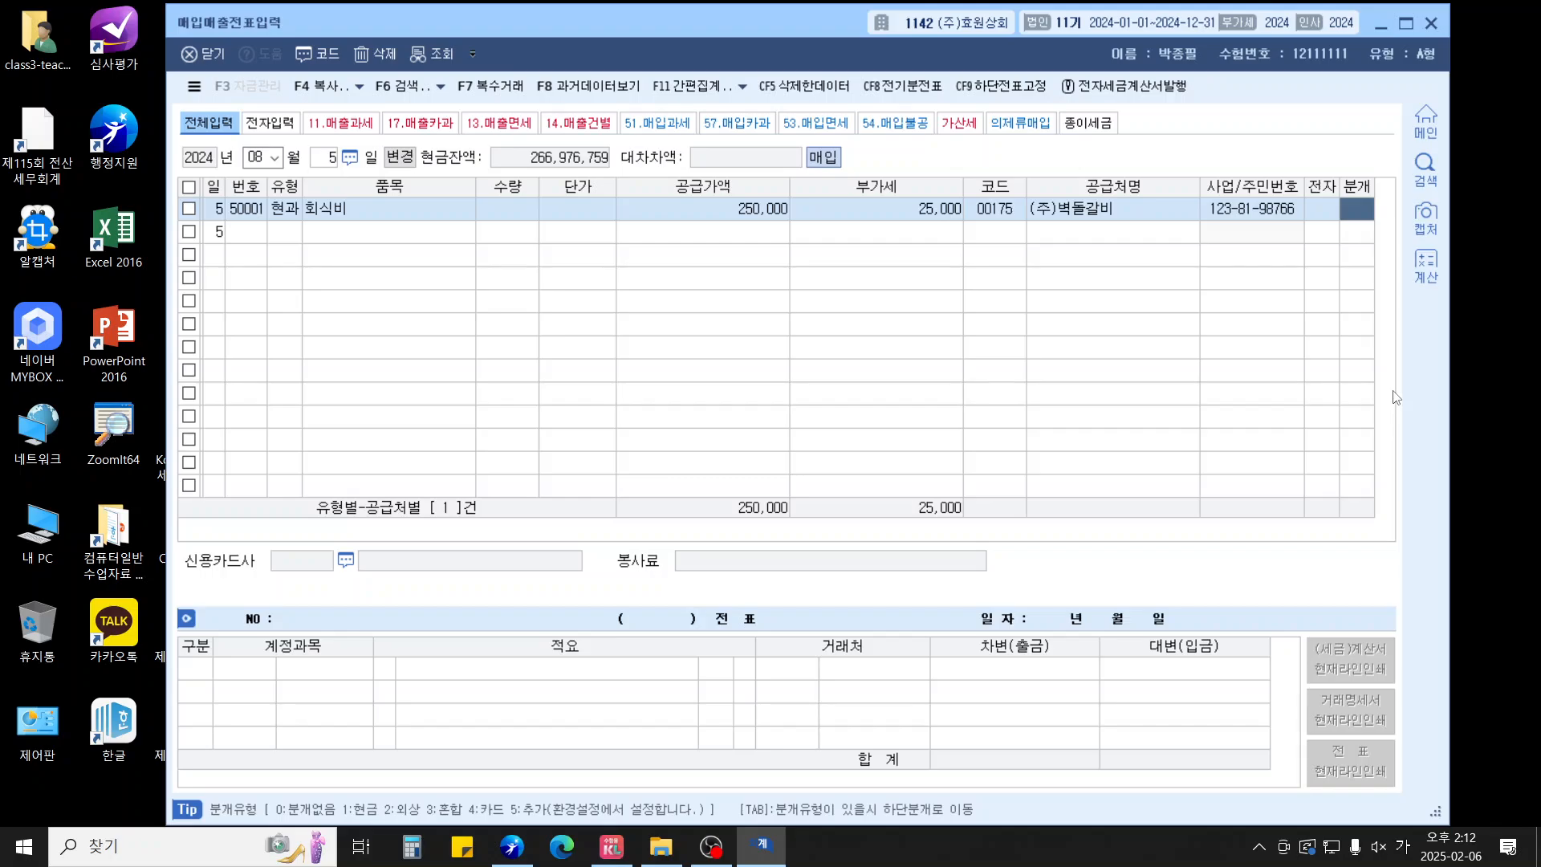
Journal it as cash and change the debit account to 511 복리후생비
{"action": "type", "text": "1"}
{"action": "key", "text": "Return"}
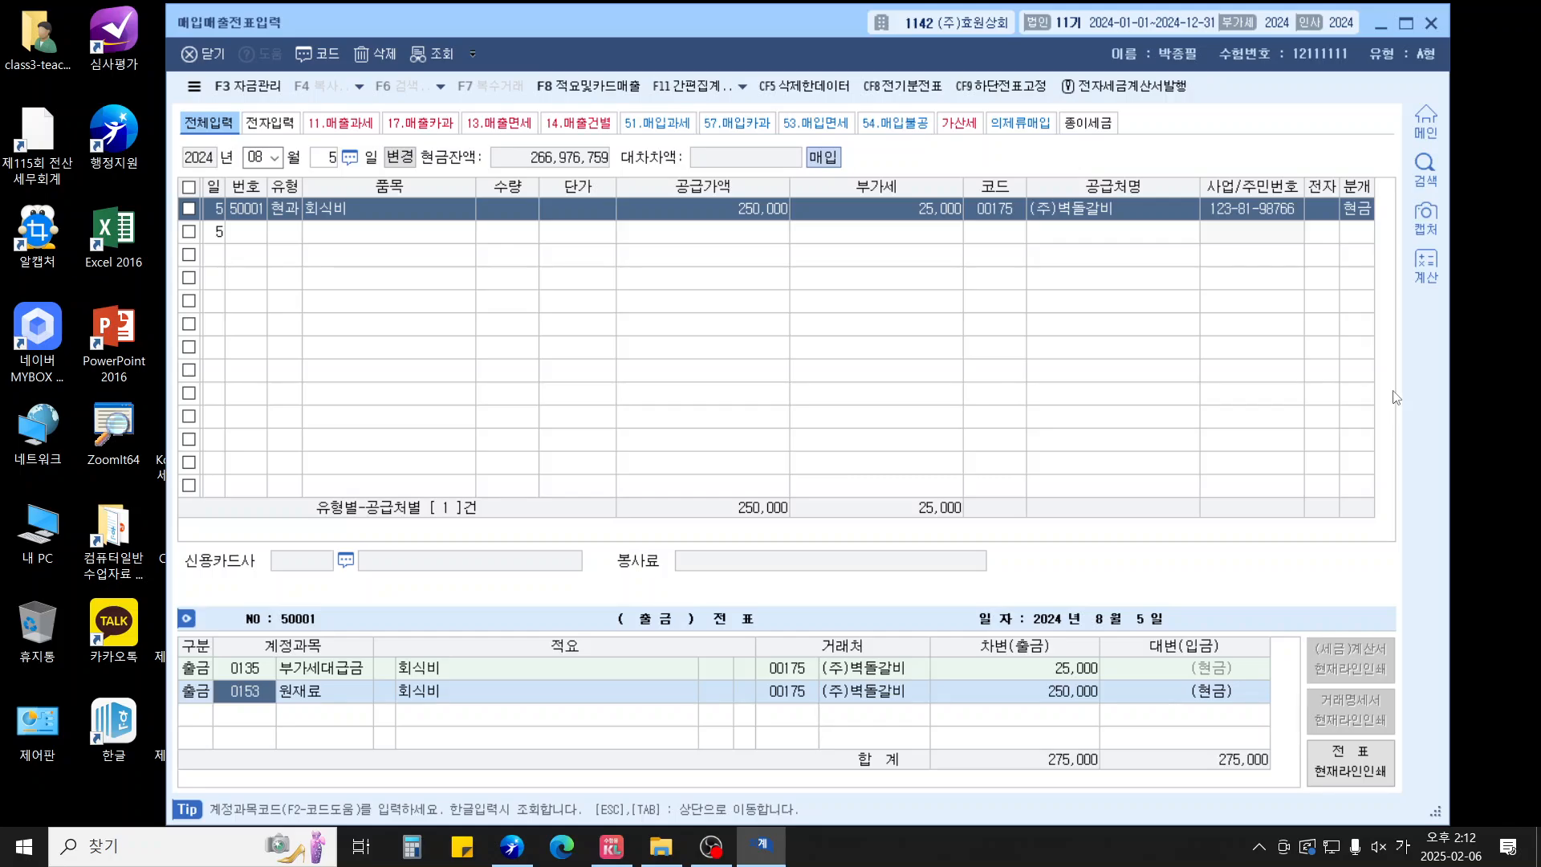
{"action": "type", "text": "511"}
{"action": "key", "text": "Return"}
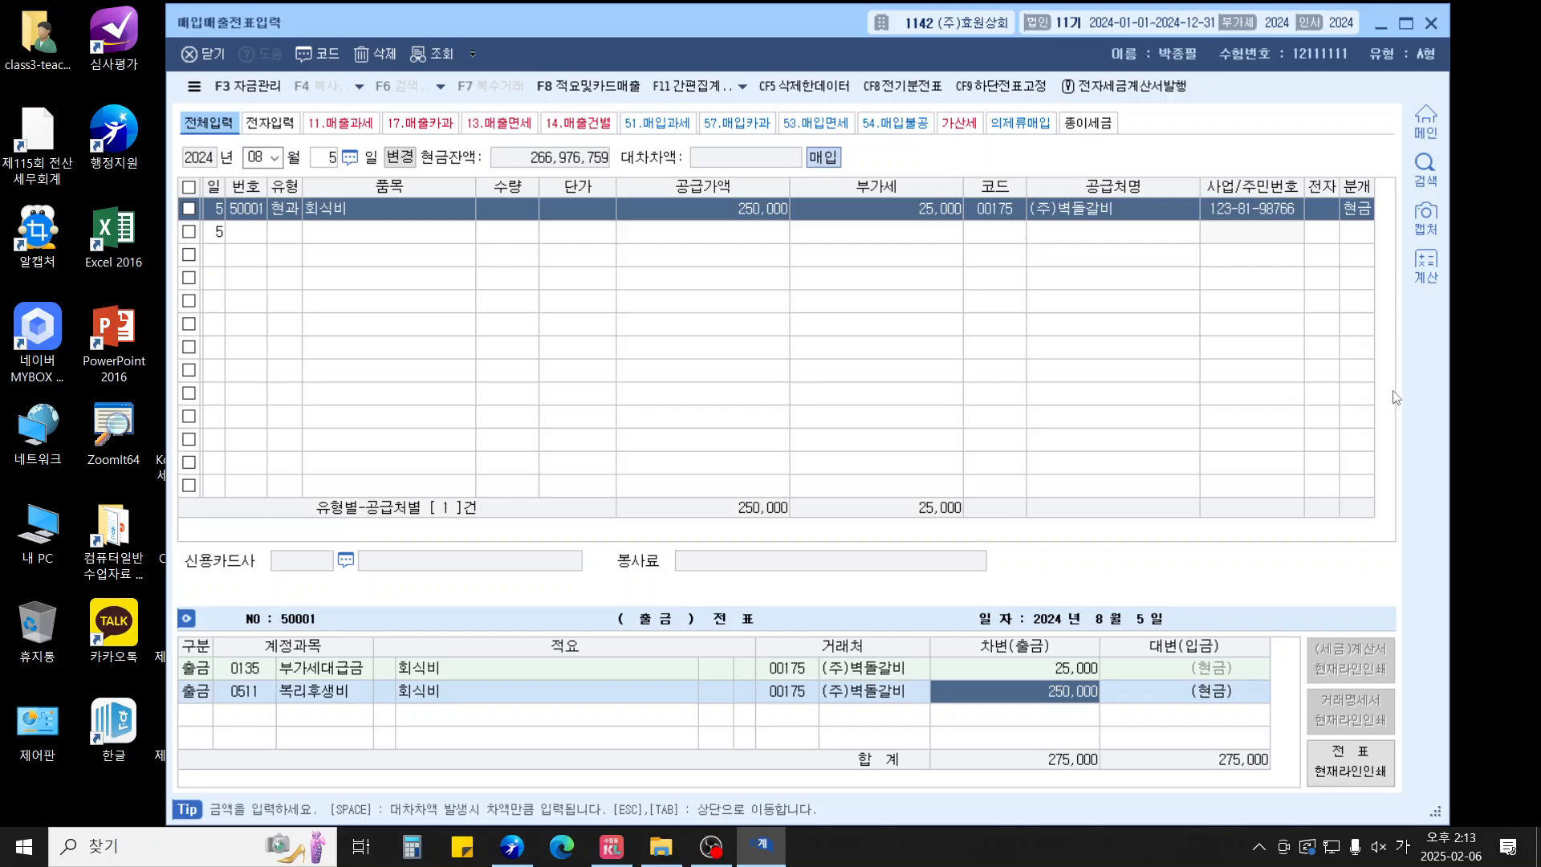
{"action": "key", "text": "Return"}
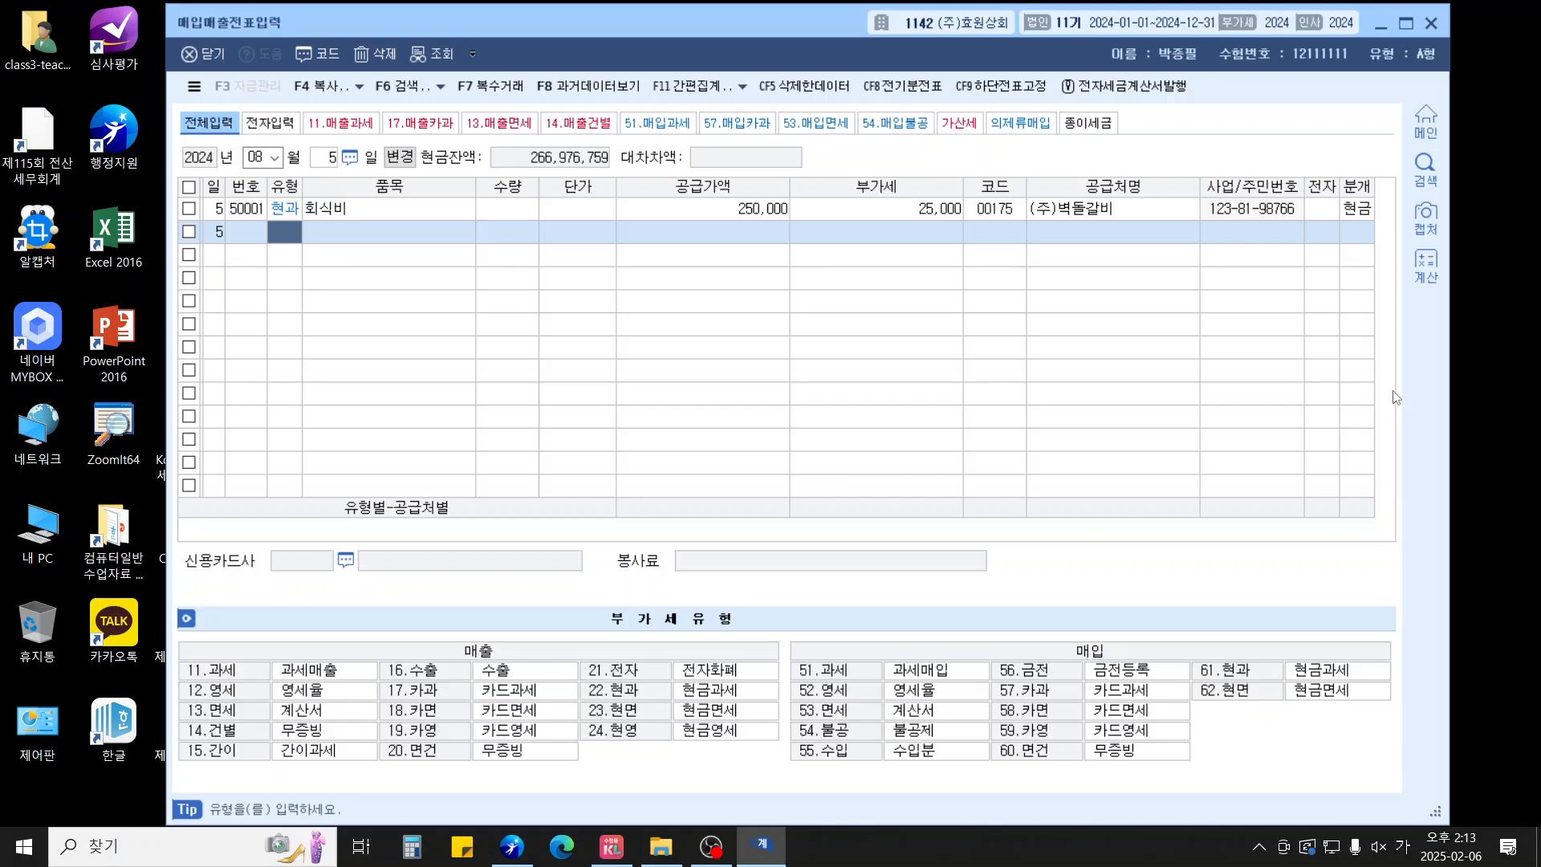
Enter a 20 August type-11 taxable sale of 승용차 with supply amount 5,000,000
{"action": "key", "text": "Escape"}
{"action": "type", "text": "20"}
{"action": "key", "text": "Return"}
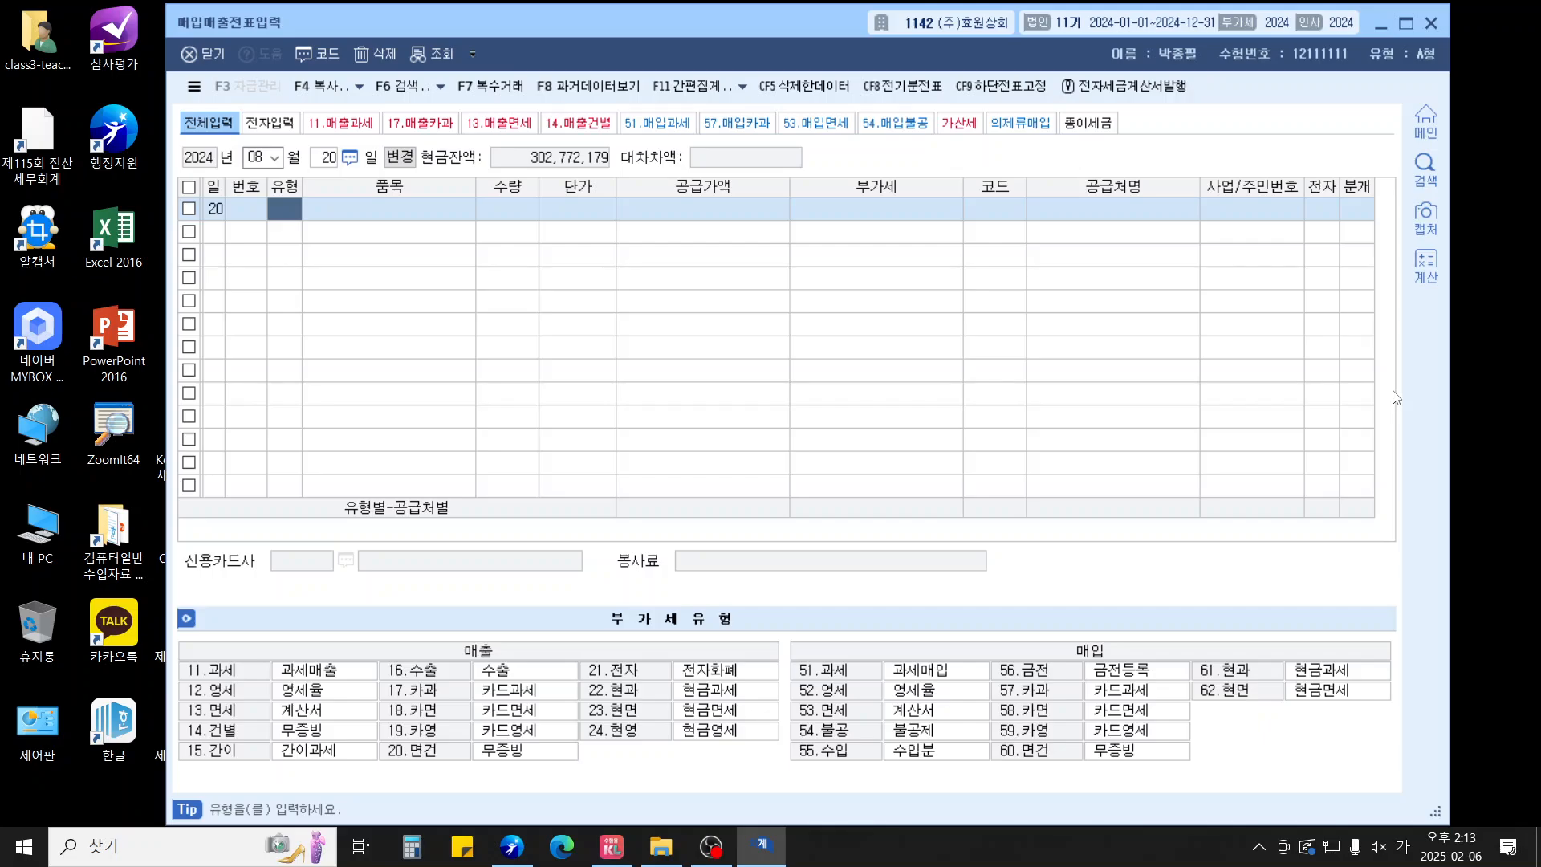
{"action": "type", "text": "11"}
{"action": "key", "text": "Return"}
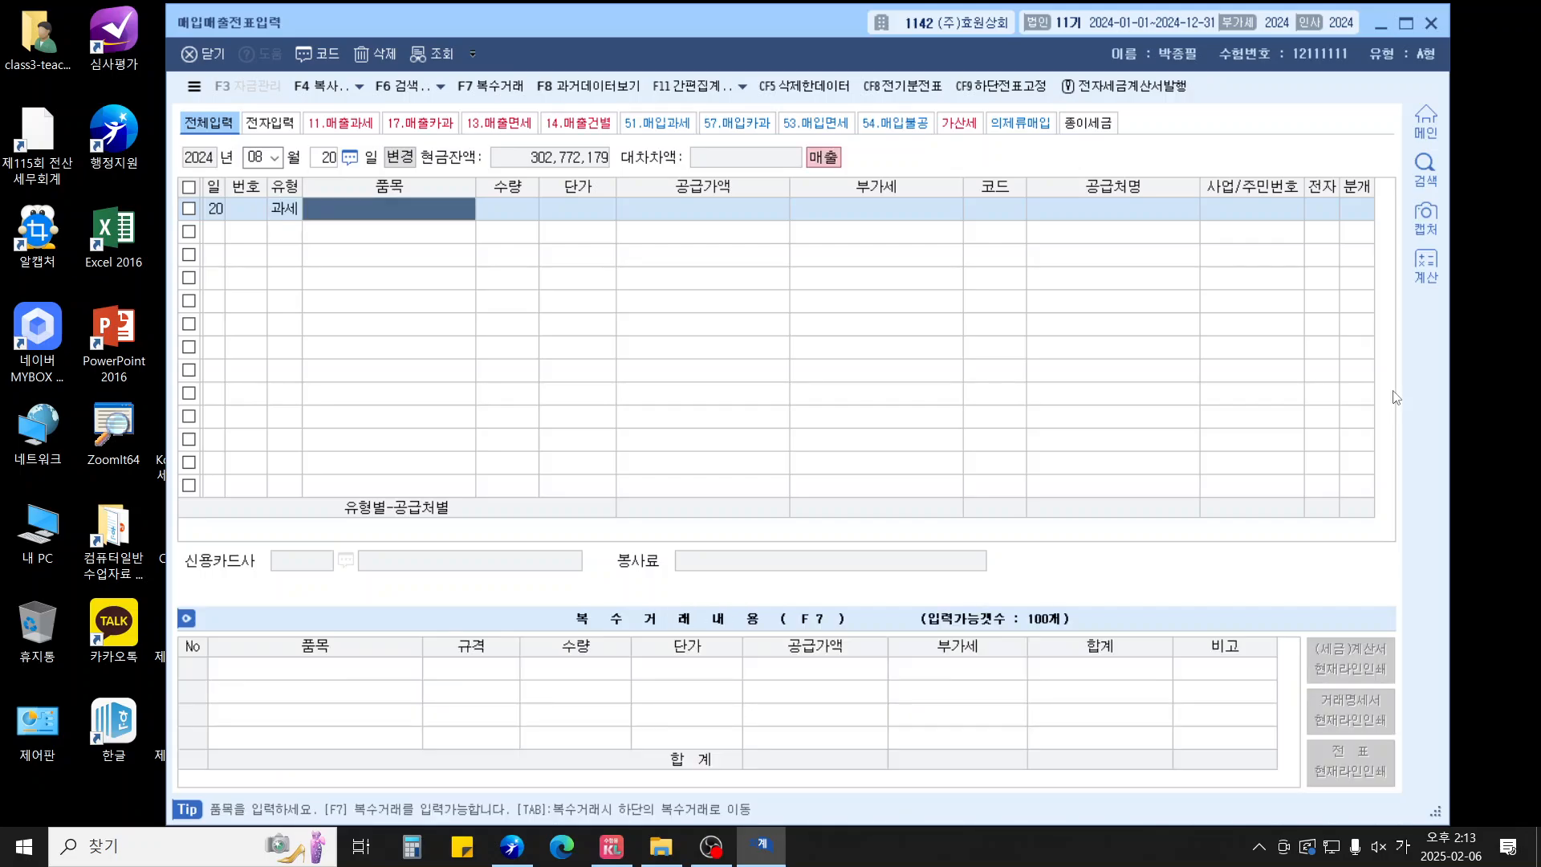
{"action": "type", "text": "승용차"}
{"action": "key", "text": "Return"}
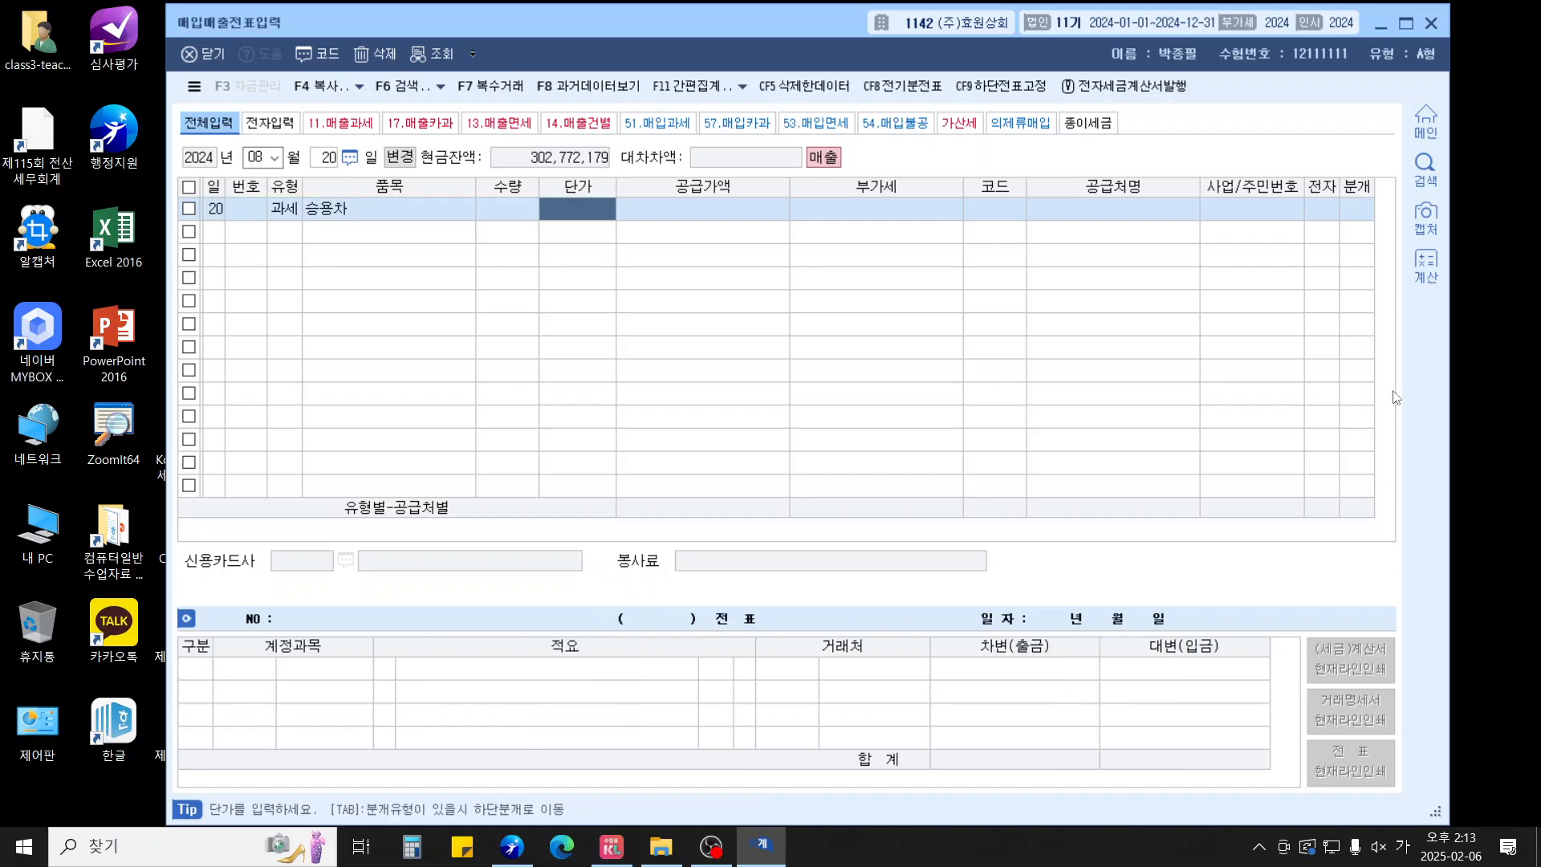
{"action": "key", "text": "Return"}
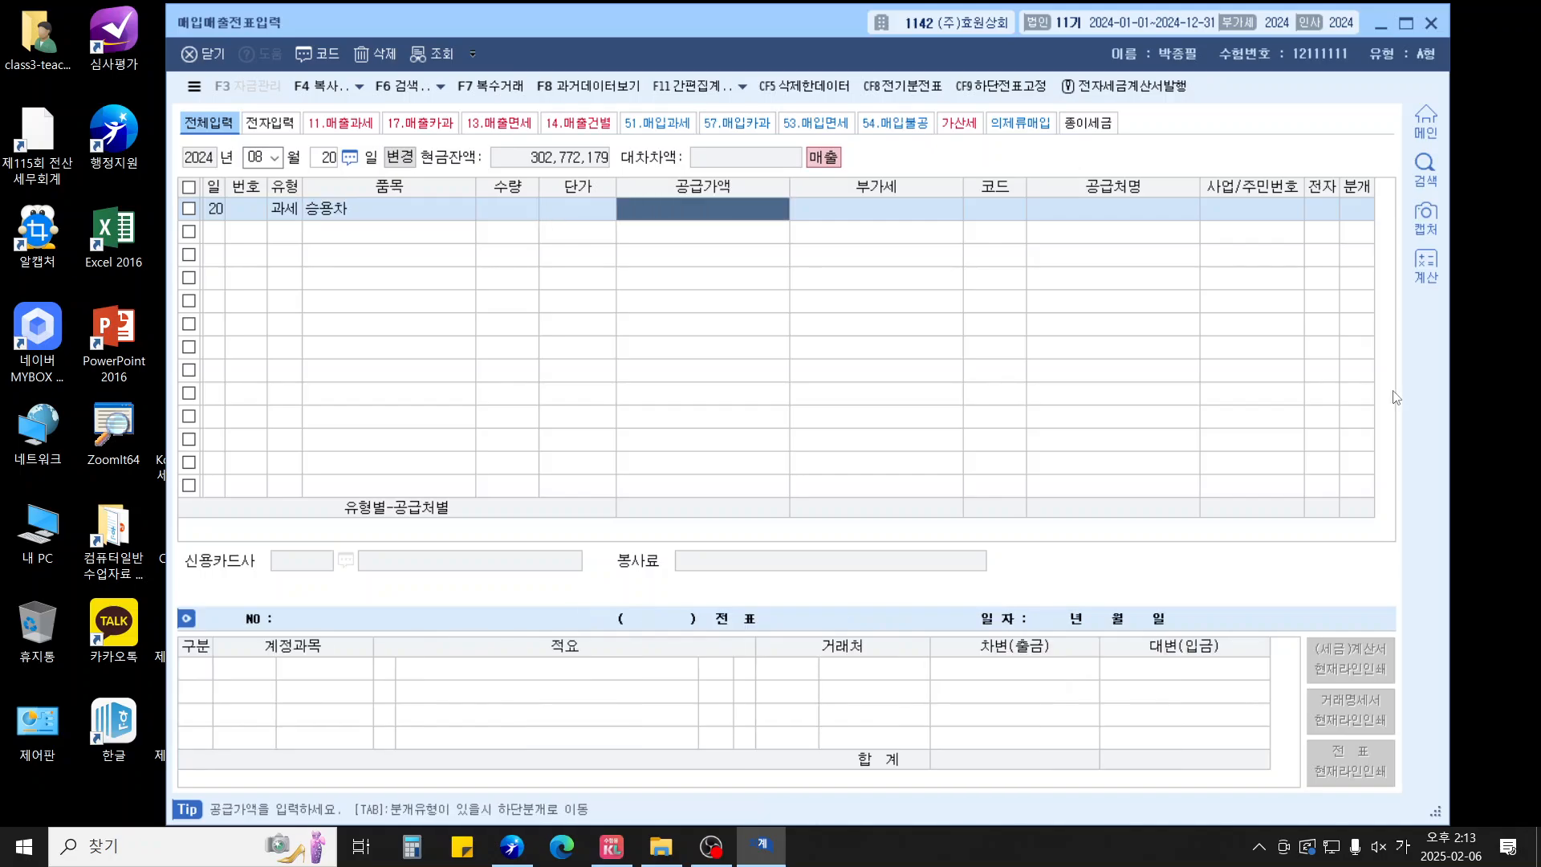
{"action": "type", "text": "5000000"}
{"action": "key", "text": "Return"}
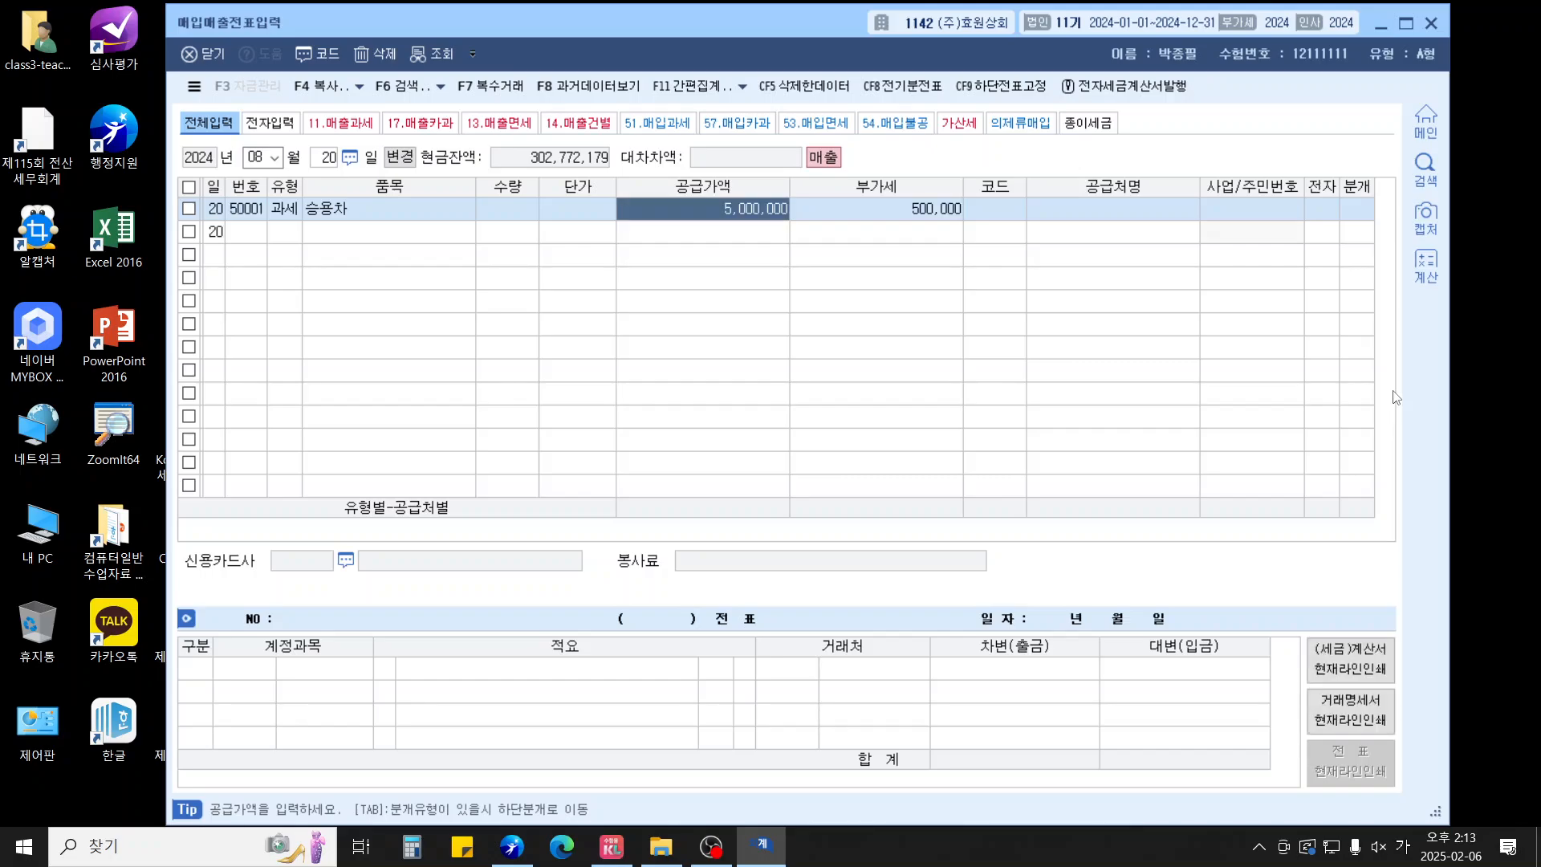
Pick customer 헤이중고차상사(주), mark the invoice electronic, and choose a mixed (3) journal
{"action": "key", "text": "Return"}
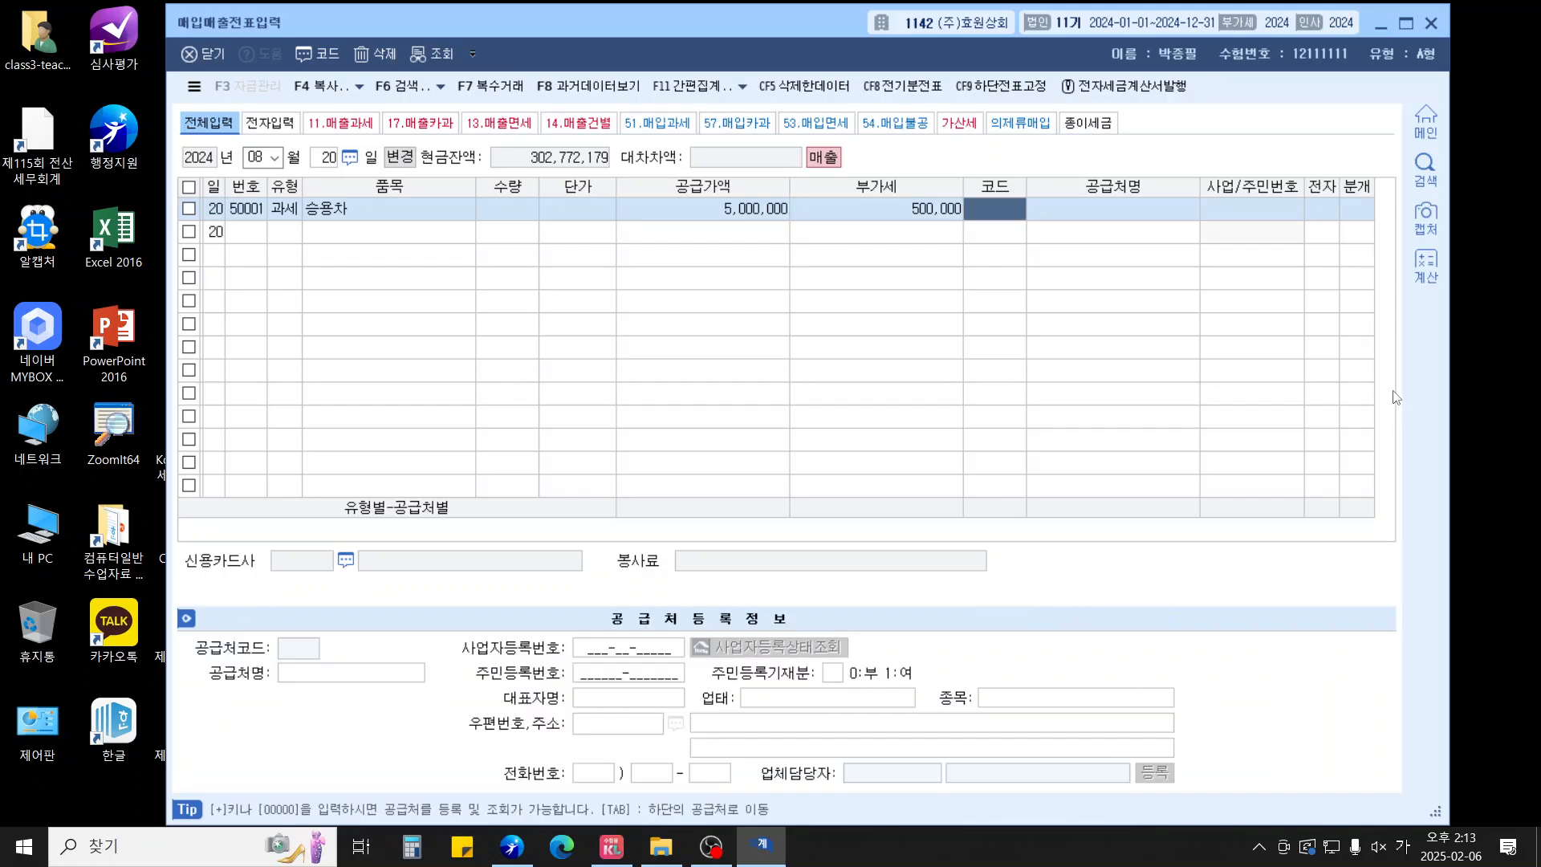
{"action": "type", "text": "헤이"}
{"action": "key", "text": "Return"}
{"action": "key", "text": "Return"}
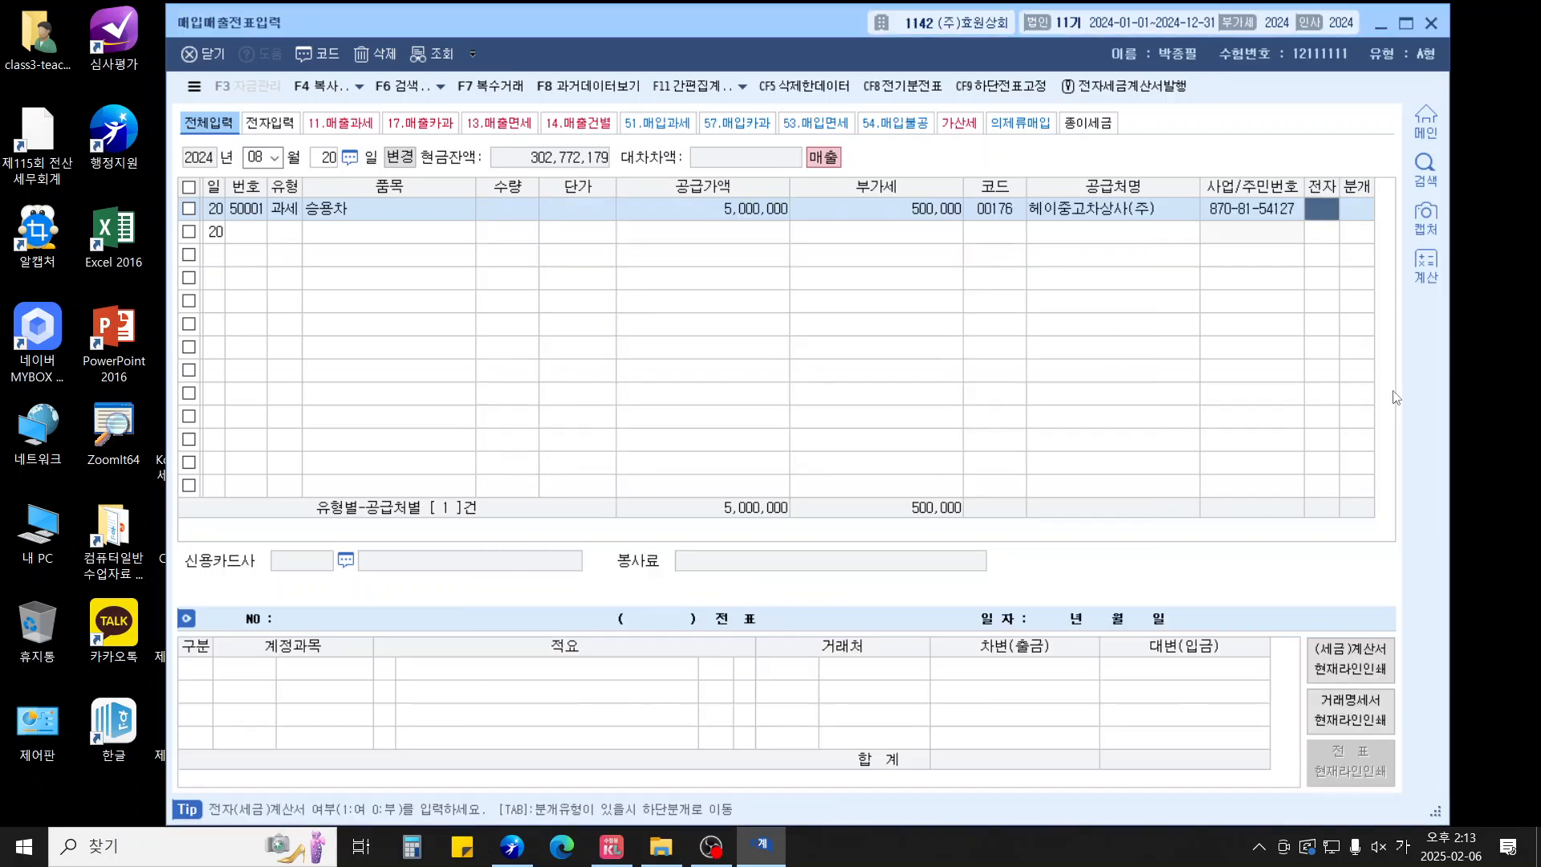
{"action": "type", "text": "1"}
{"action": "key", "text": "Return"}
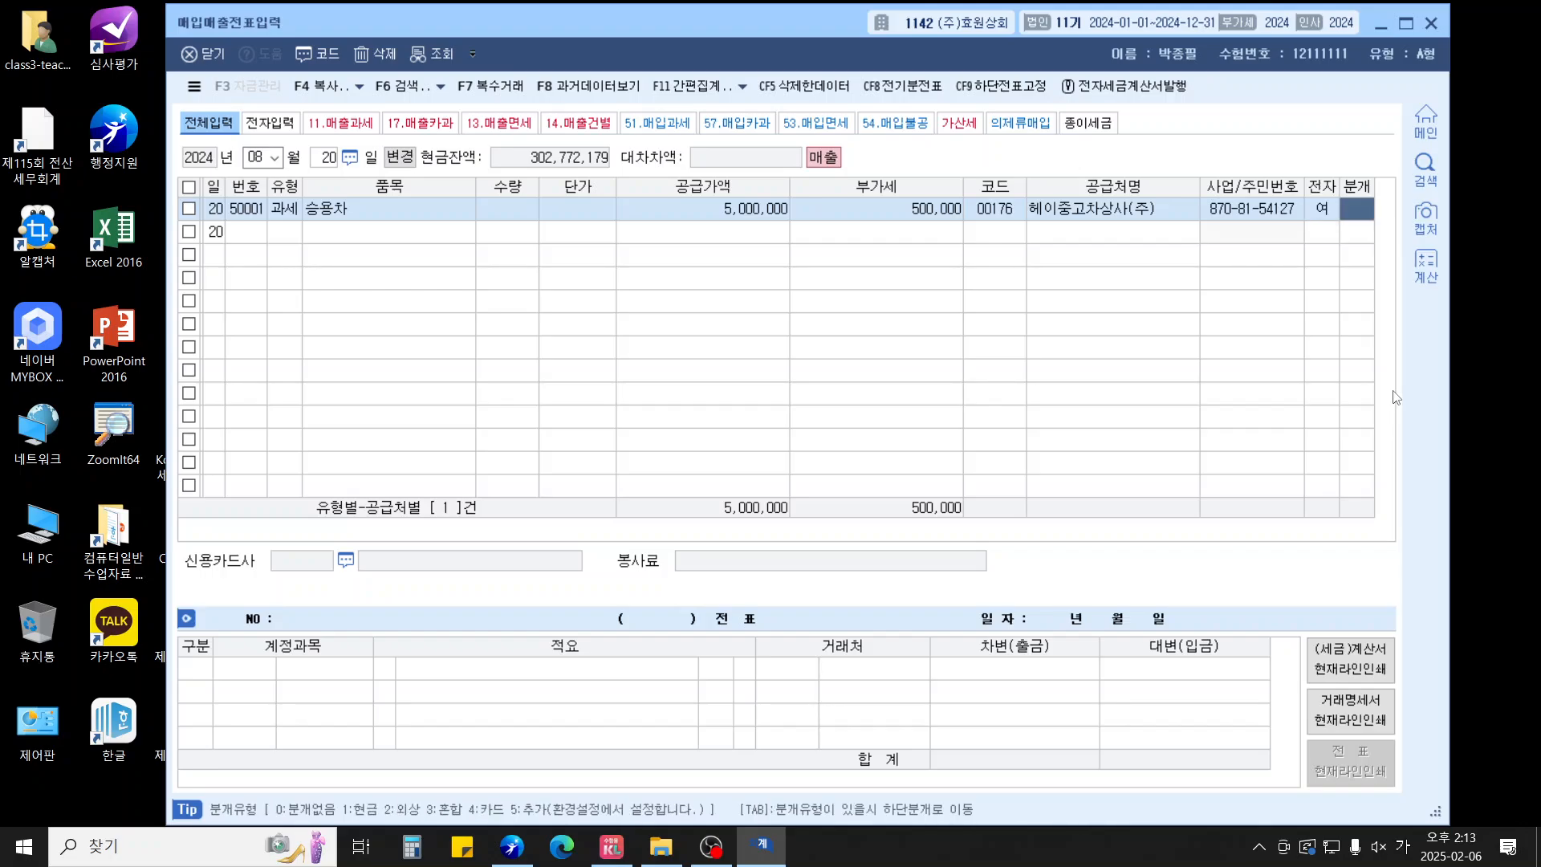
{"action": "type", "text": "3"}
{"action": "key", "text": "Return"}
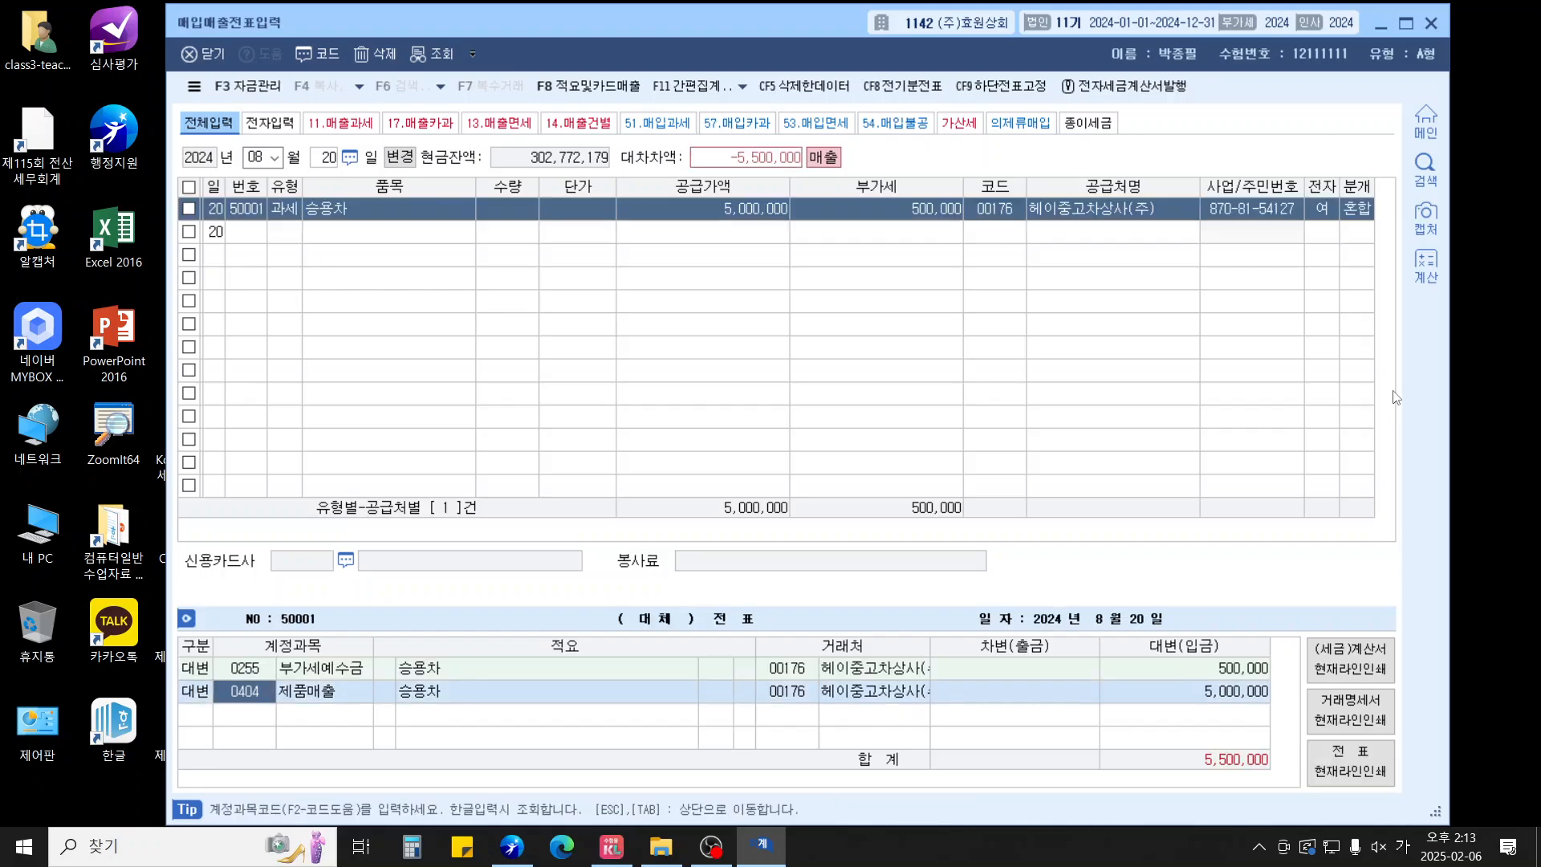
Credit 208 차량운반구 20,000,000 and debit 209 감가상각누계액 16,000,000
{"action": "type", "text": "208"}
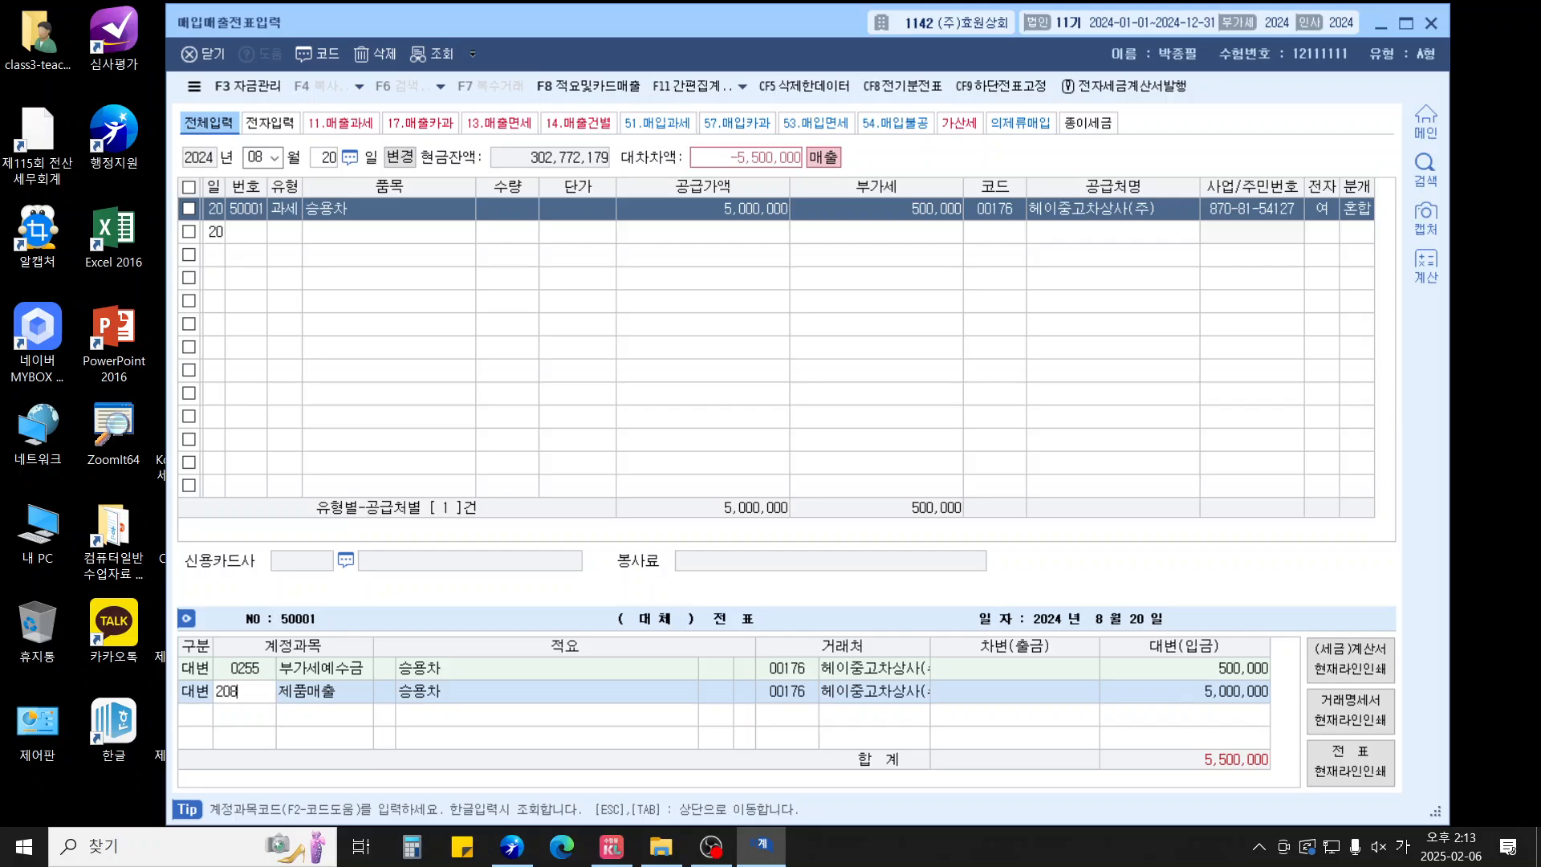
{"action": "key", "text": "Return"}
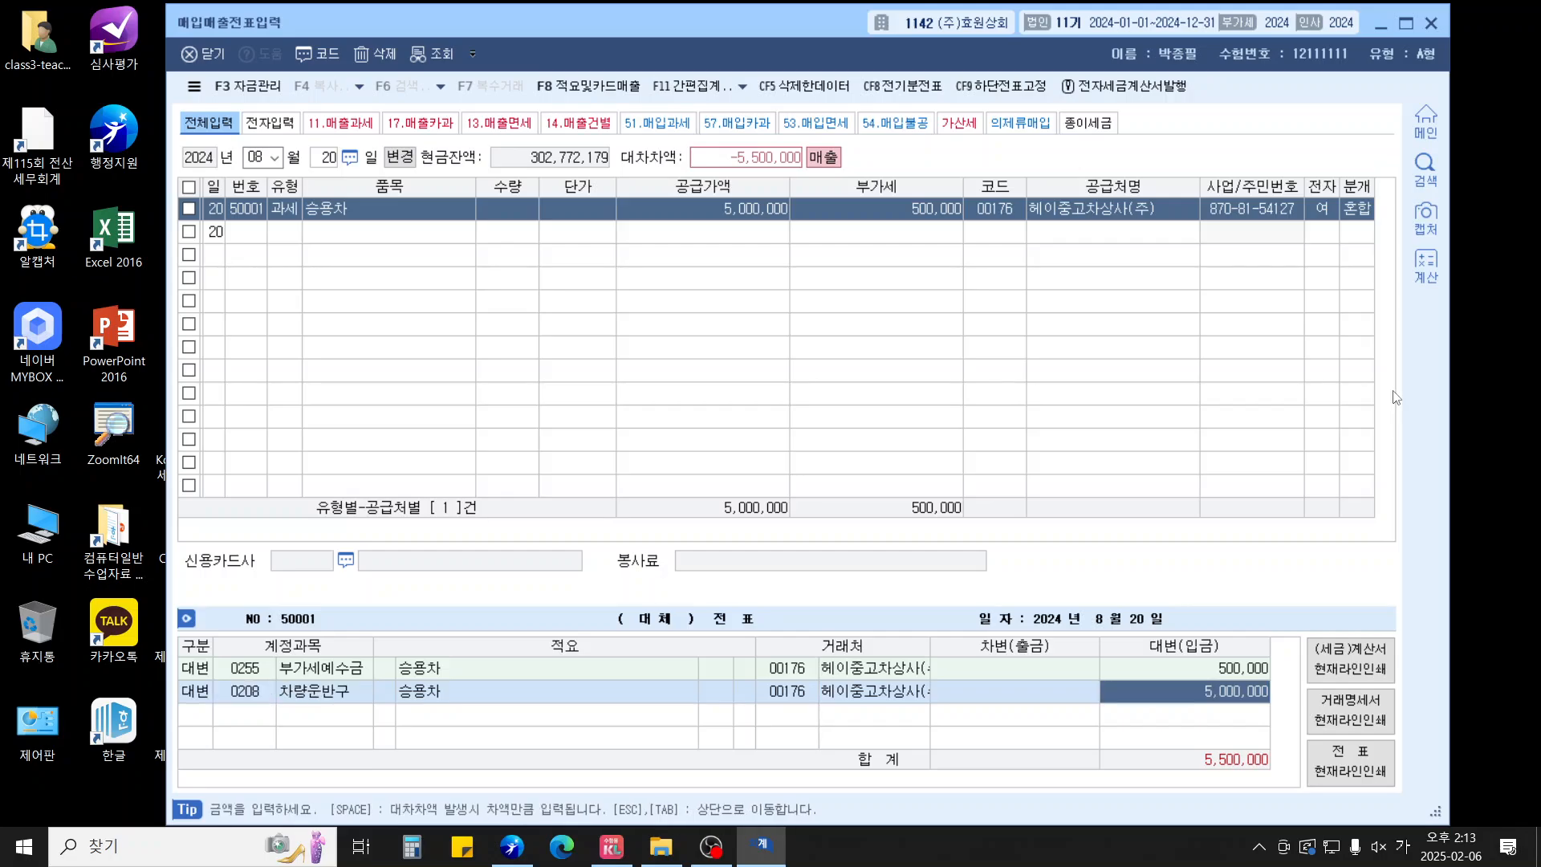
{"action": "type", "text": "20000000"}
{"action": "key", "text": "Return"}
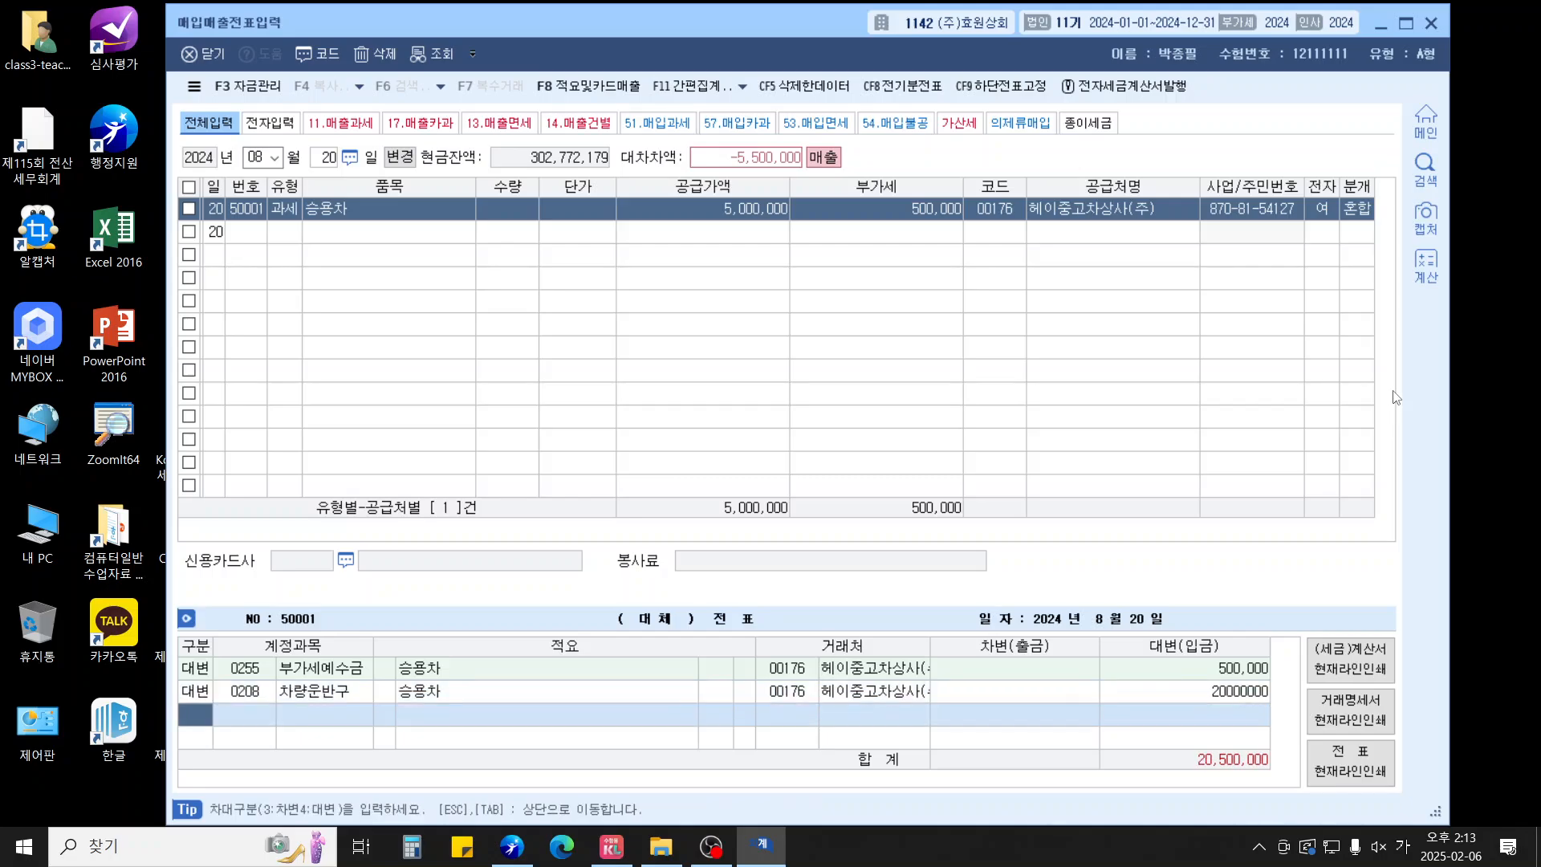
{"action": "type", "text": "3"}
{"action": "key", "text": "Return"}
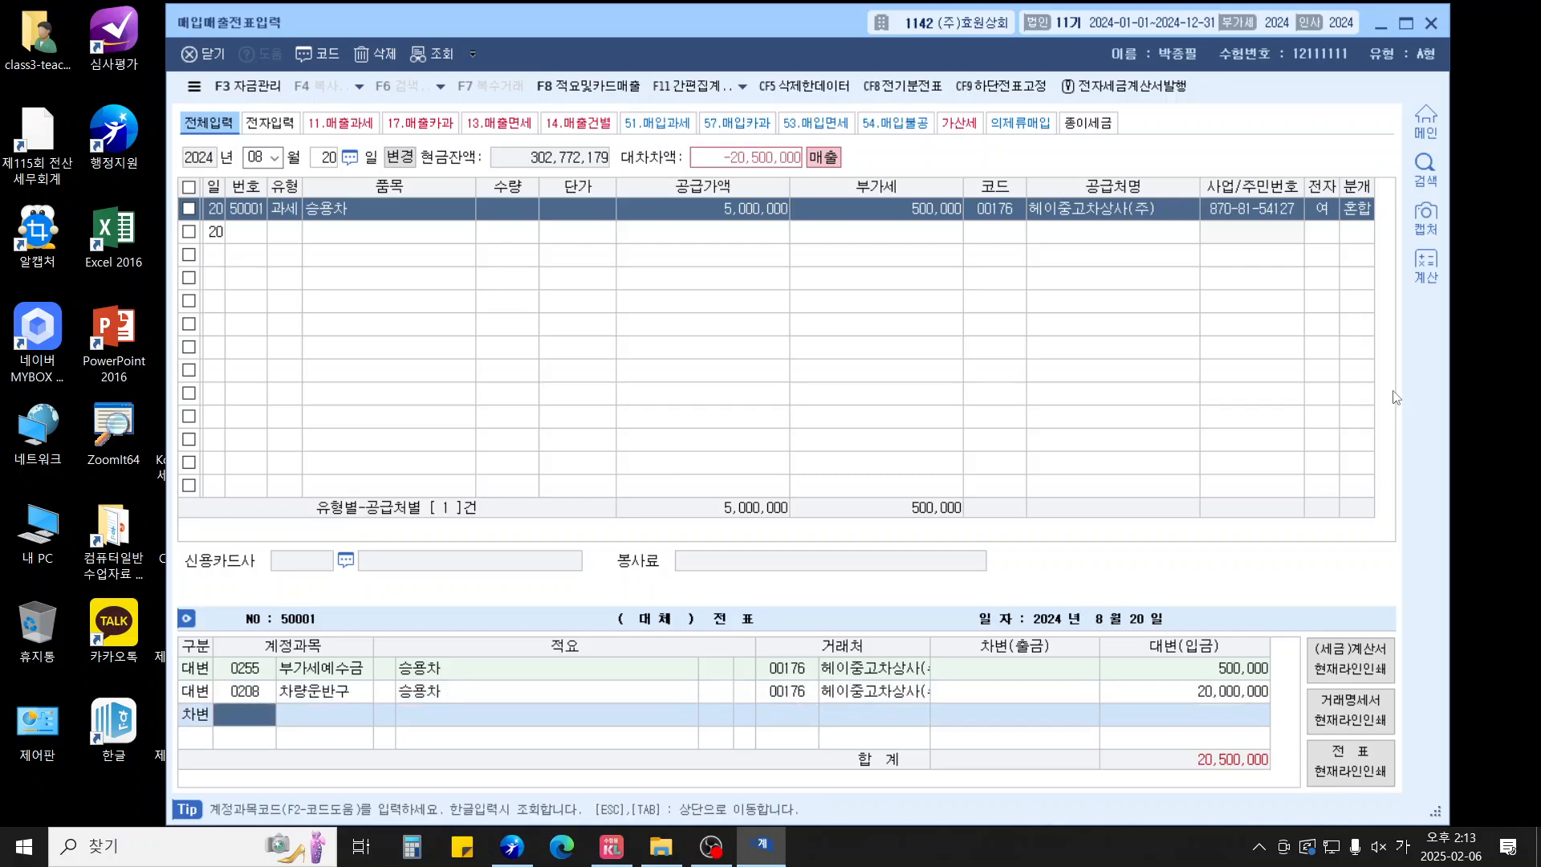
{"action": "type", "text": "209"}
{"action": "key", "text": "Return"}
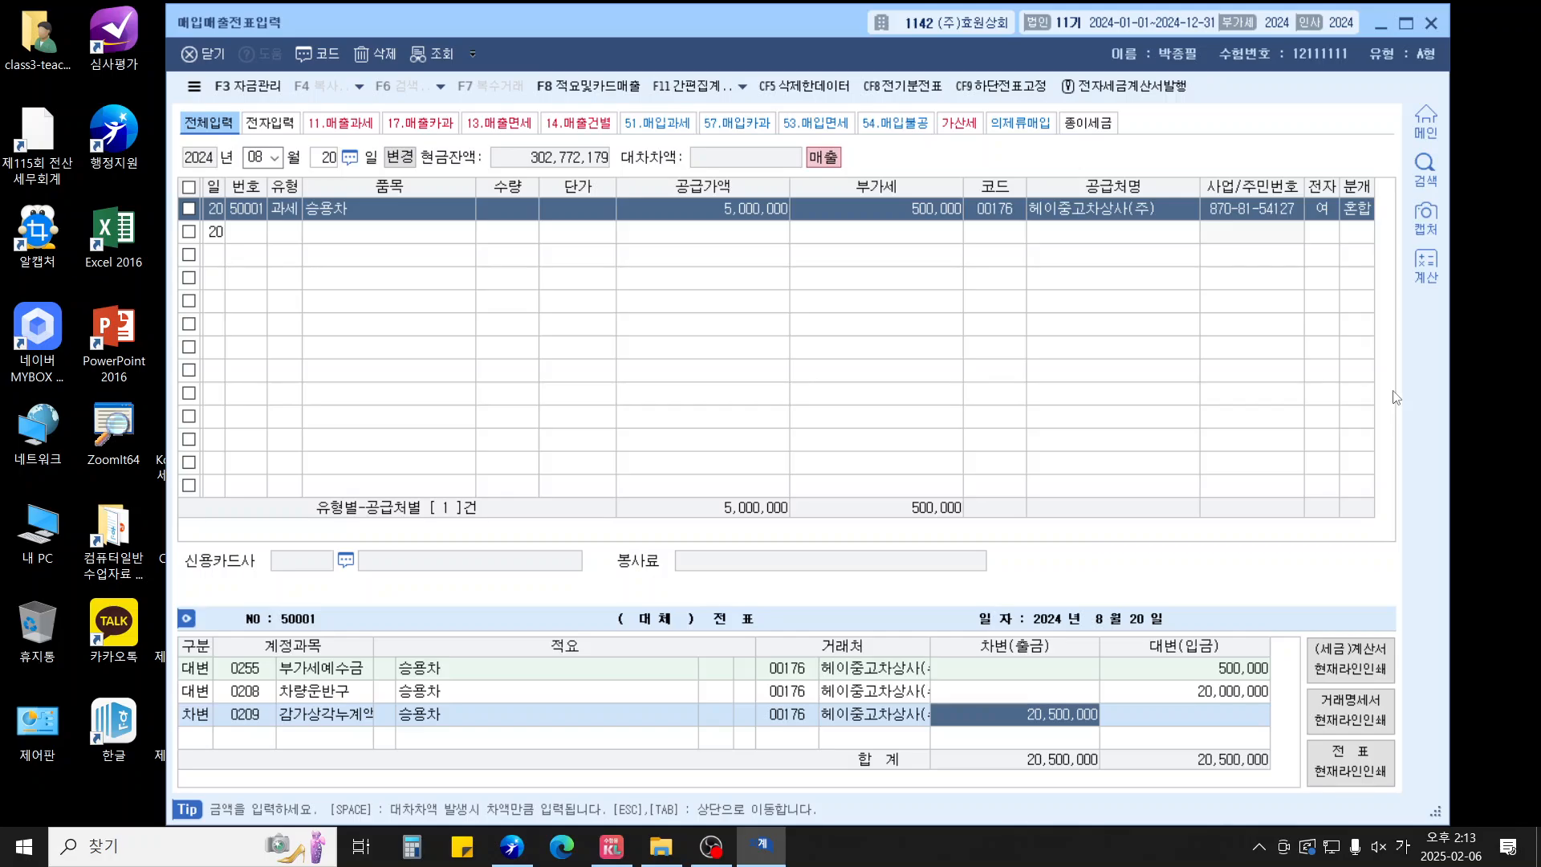
{"action": "type", "text": "16000000"}
{"action": "key", "text": "Return"}
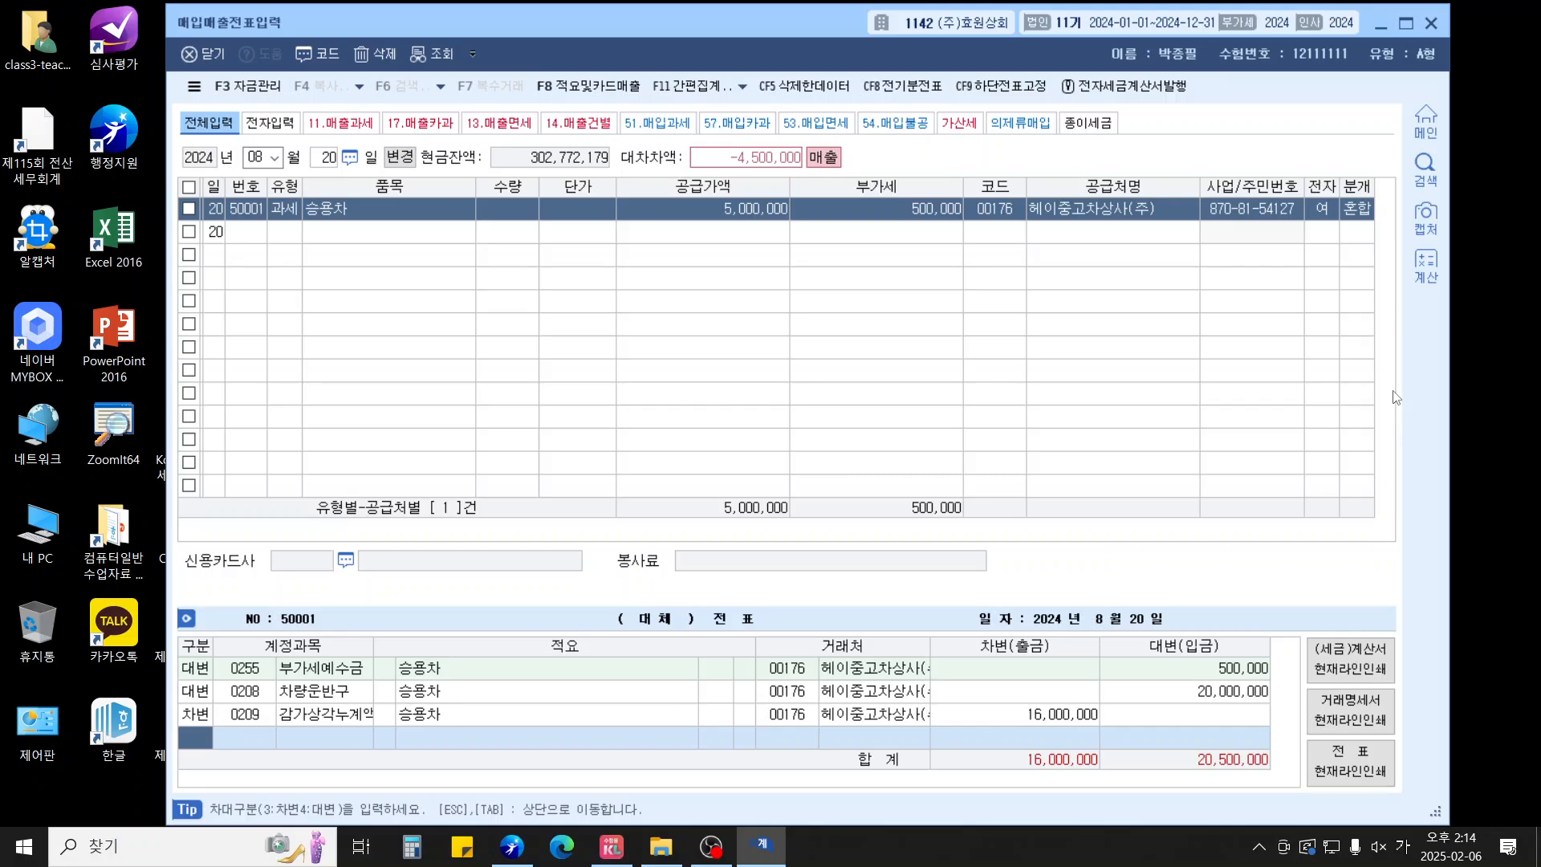
Credit 유형자산처분이익 1,000,000 and debit 103 보통예금 for the balance, 5,500,000
{"action": "type", "text": "4"}
{"action": "key", "text": "Return"}
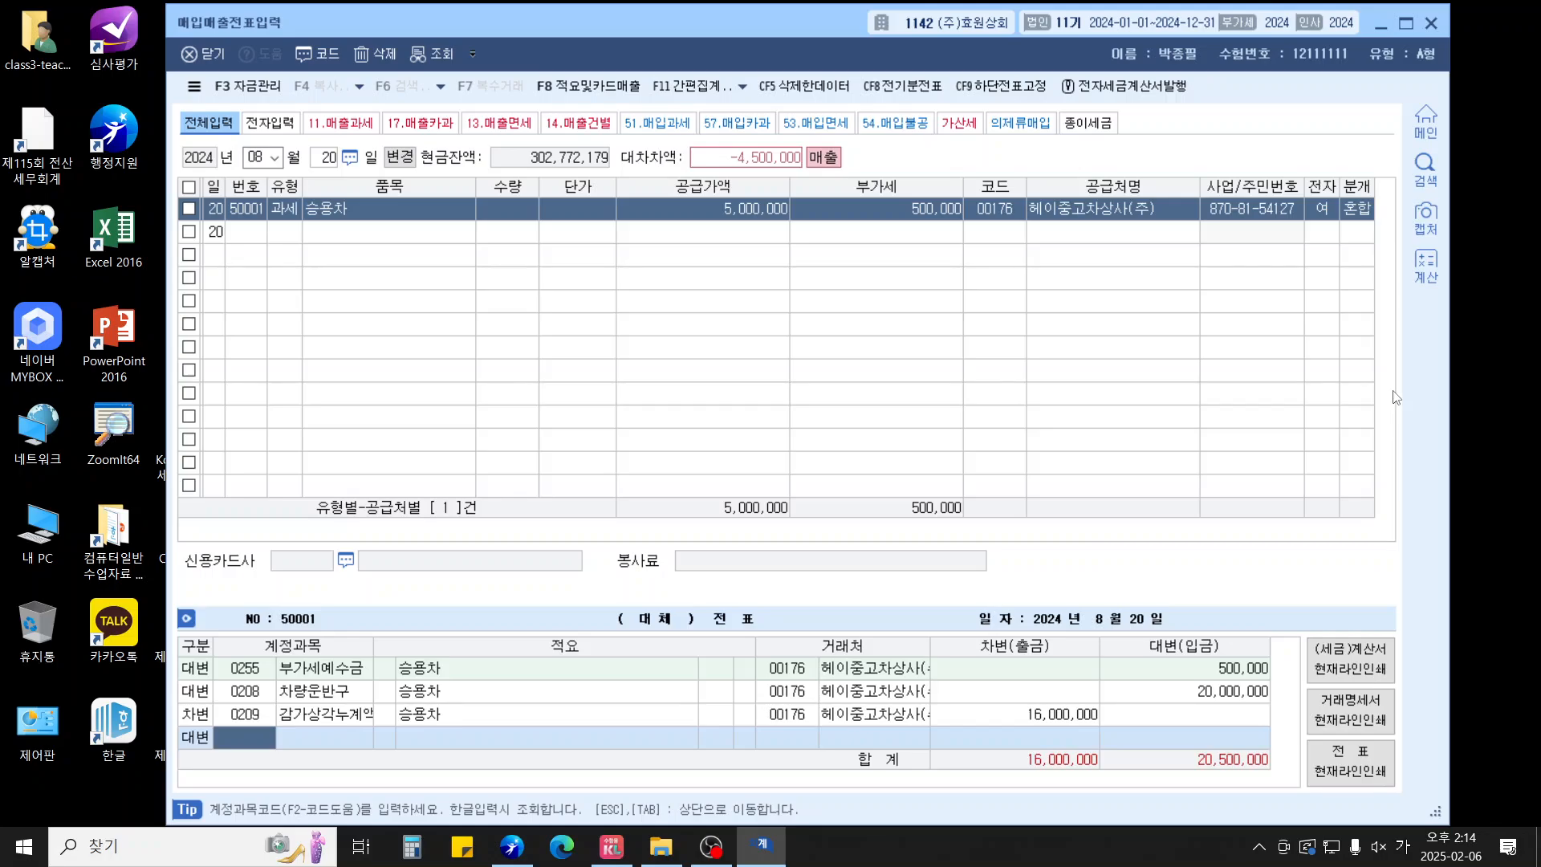
{"action": "type", "text": "유형"}
{"action": "key", "text": "Return"}
{"action": "key", "text": "Return"}
{"action": "type", "text": "1000000"}
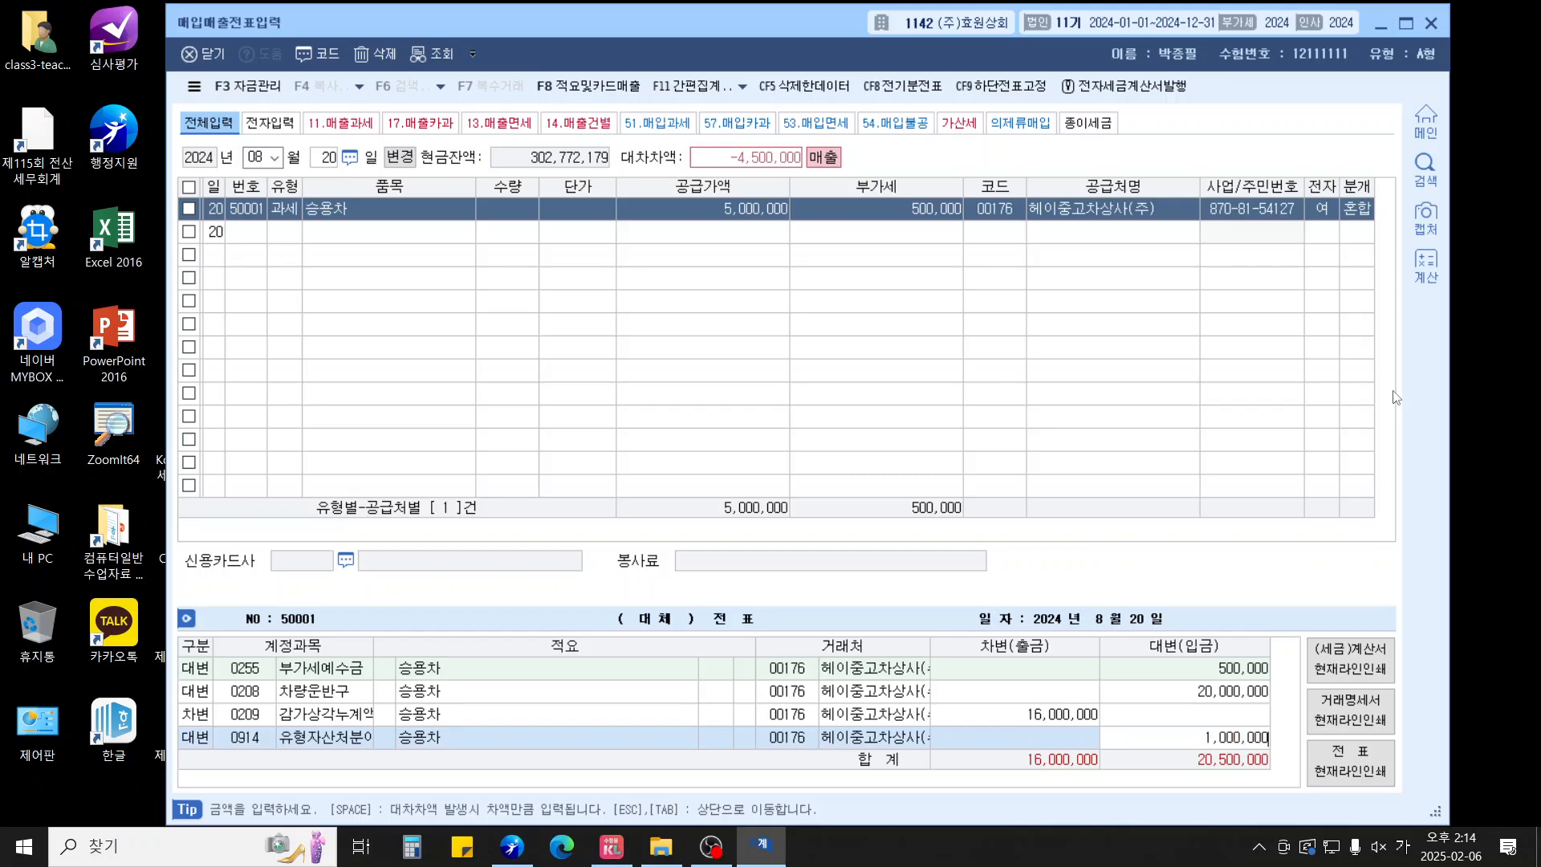
{"action": "key", "text": "Return"}
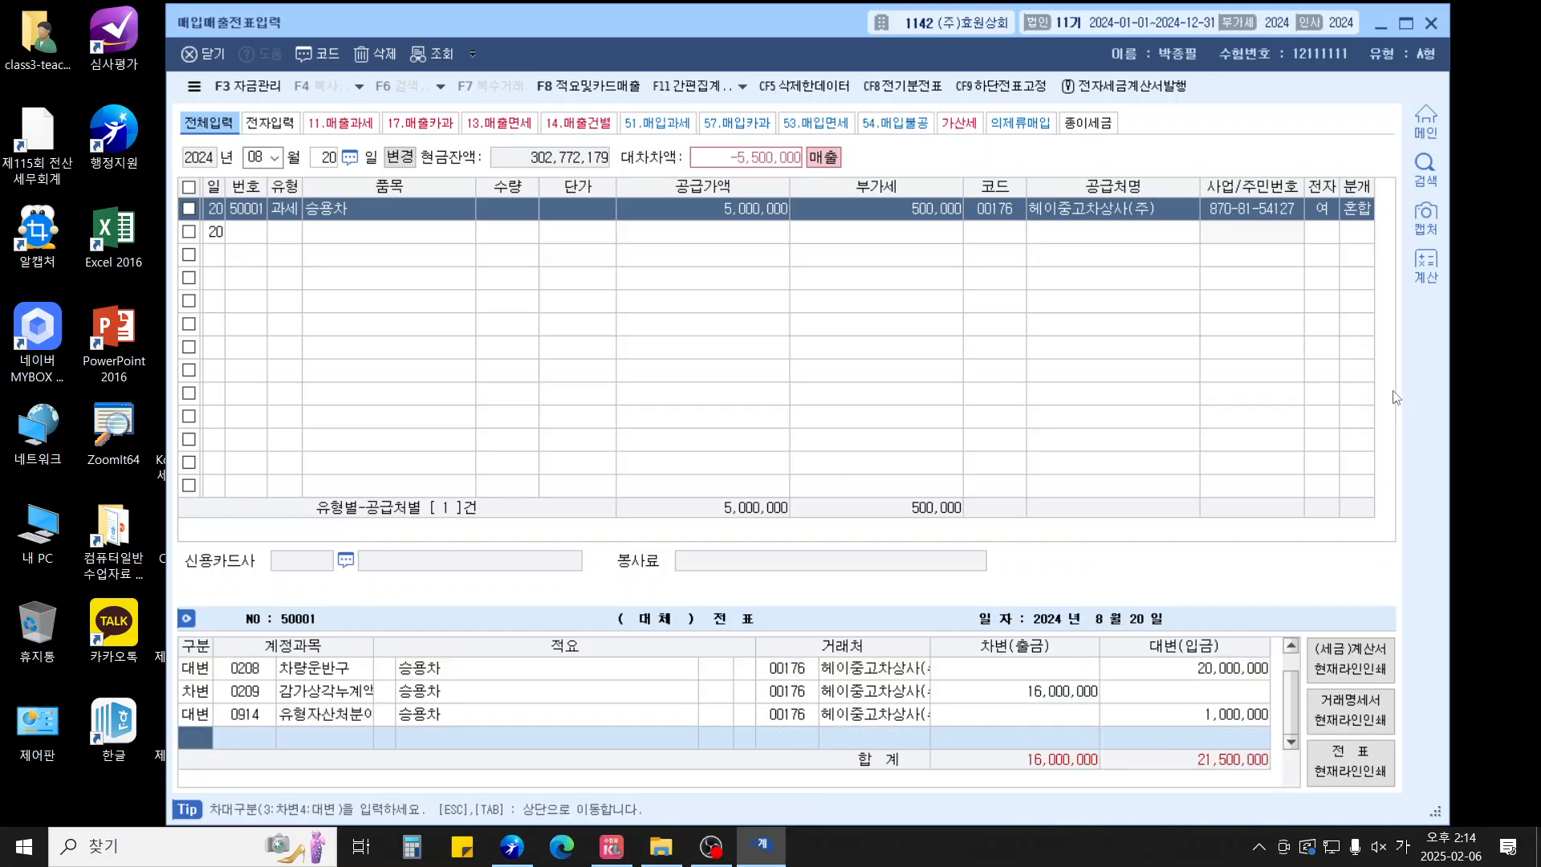
{"action": "type", "text": "3"}
{"action": "key", "text": "Return"}
{"action": "type", "text": "103"}
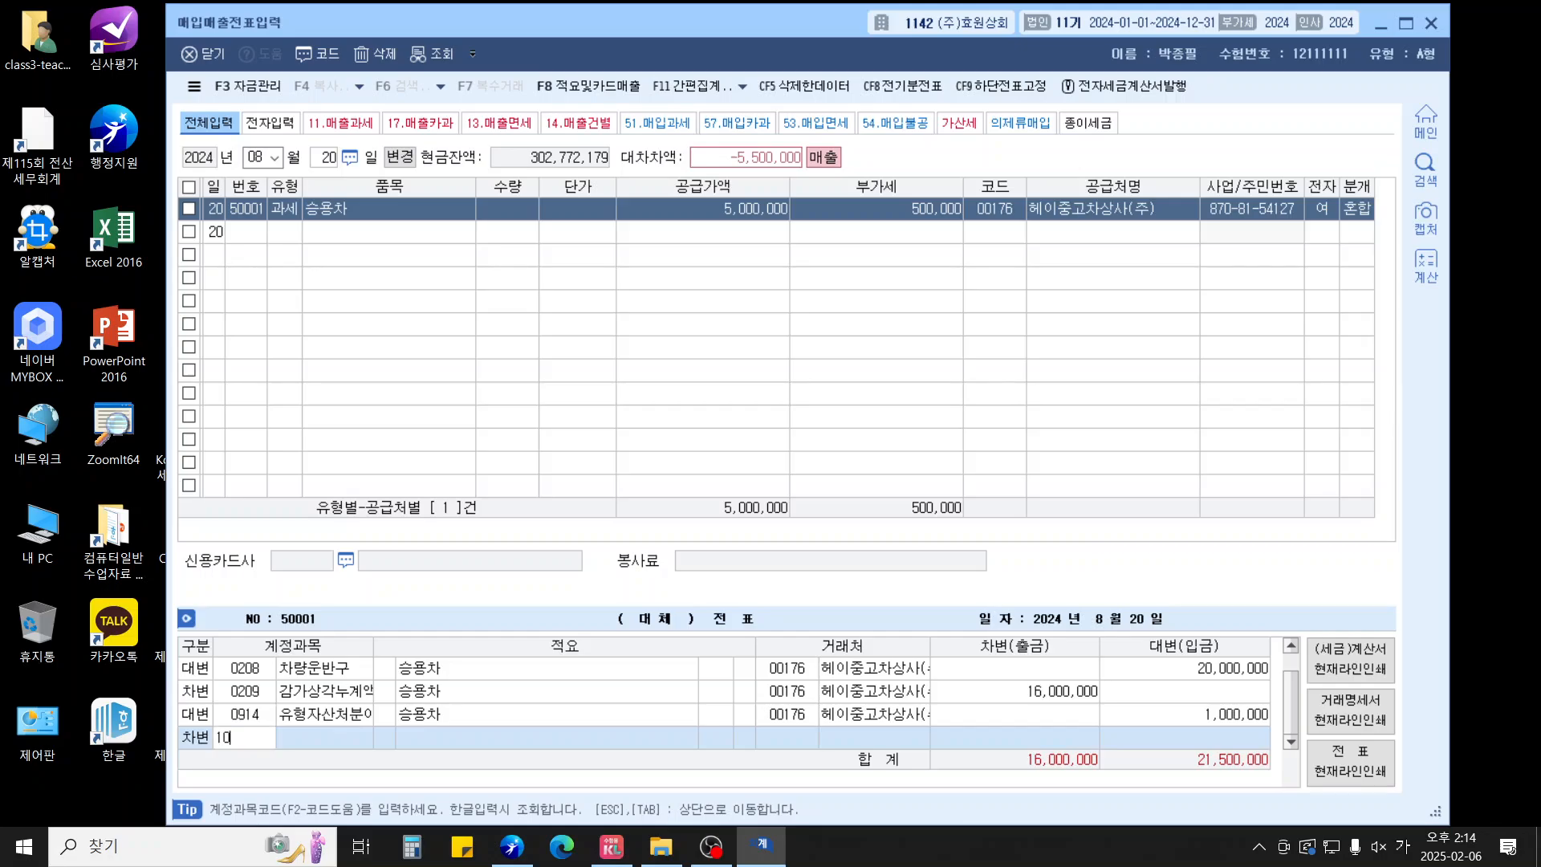
{"action": "key", "text": "Return"}
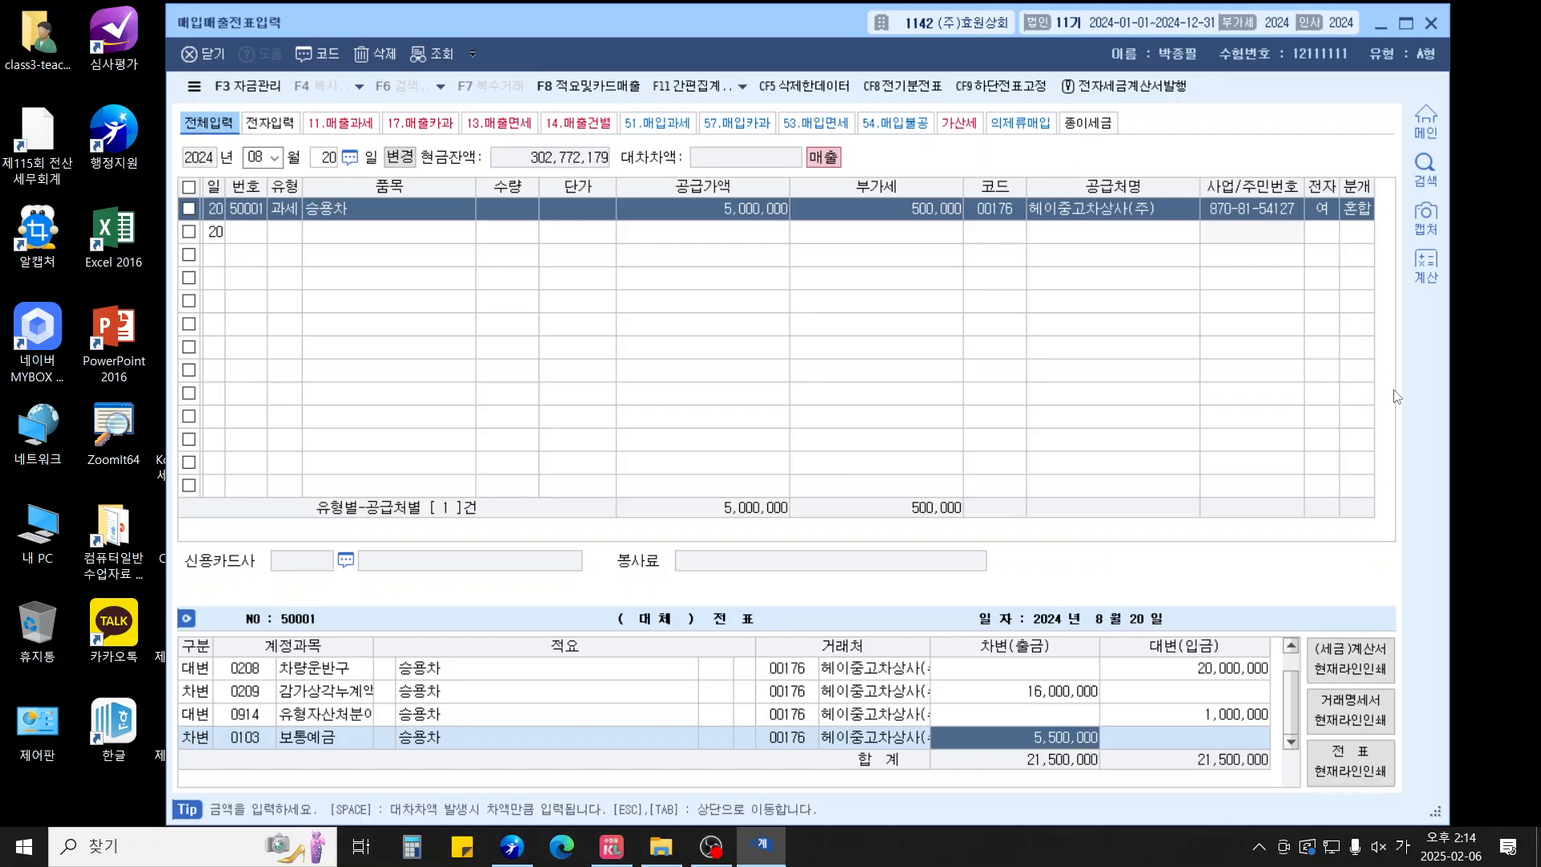
{"action": "key", "text": "Escape"}
{"action": "key", "text": "Escape"}
{"action": "key", "text": "Escape"}
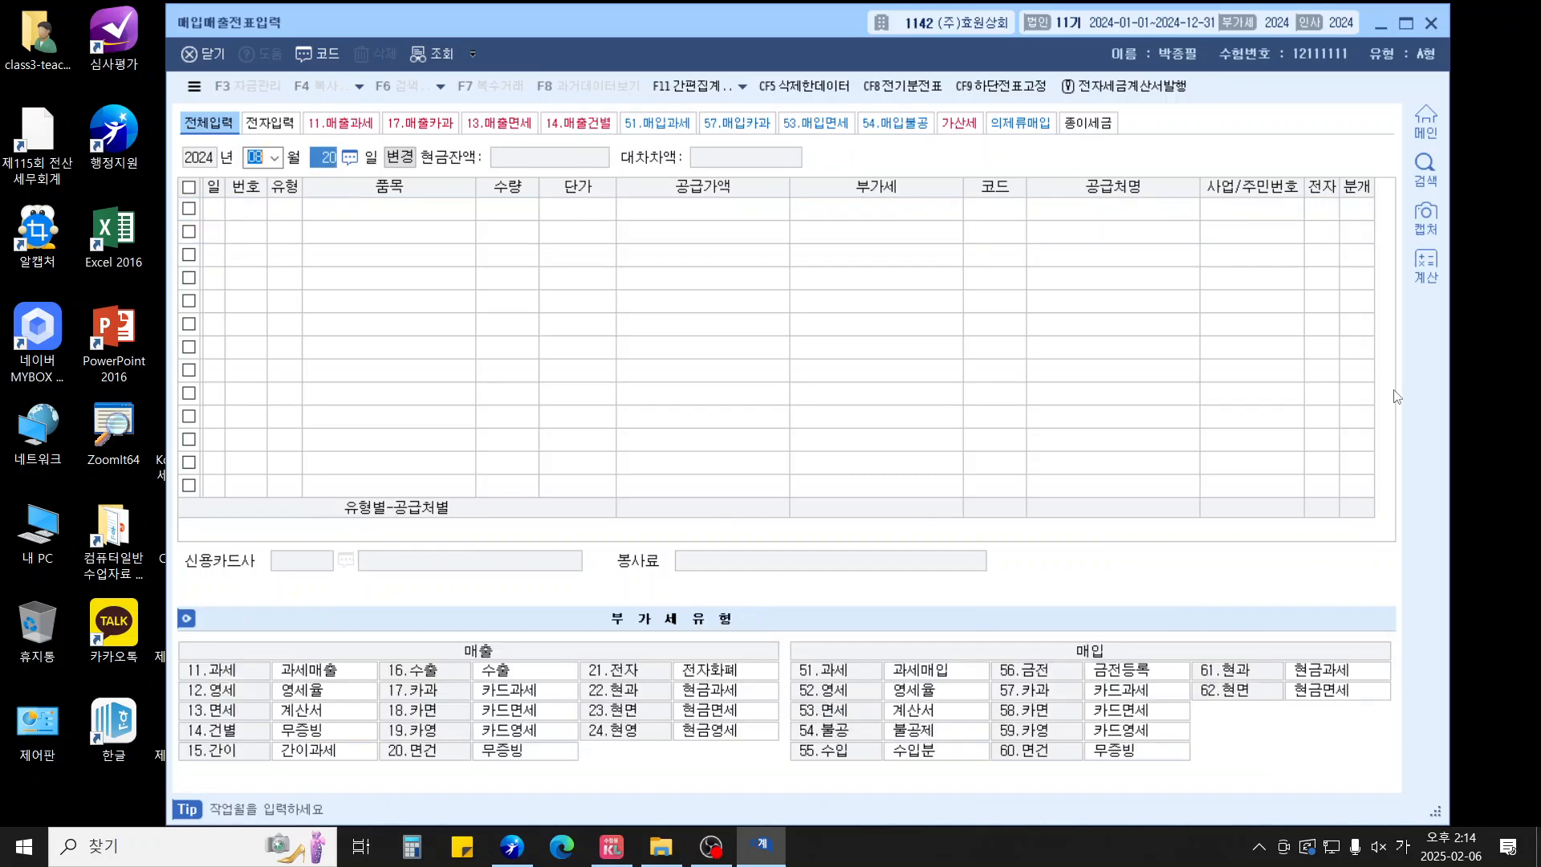
Start a 12 September type-11 taxable purchase of 임차료등 with a 3,000,000 supply amount
{"action": "type", "text": "0912"}
{"action": "key", "text": "Return"}
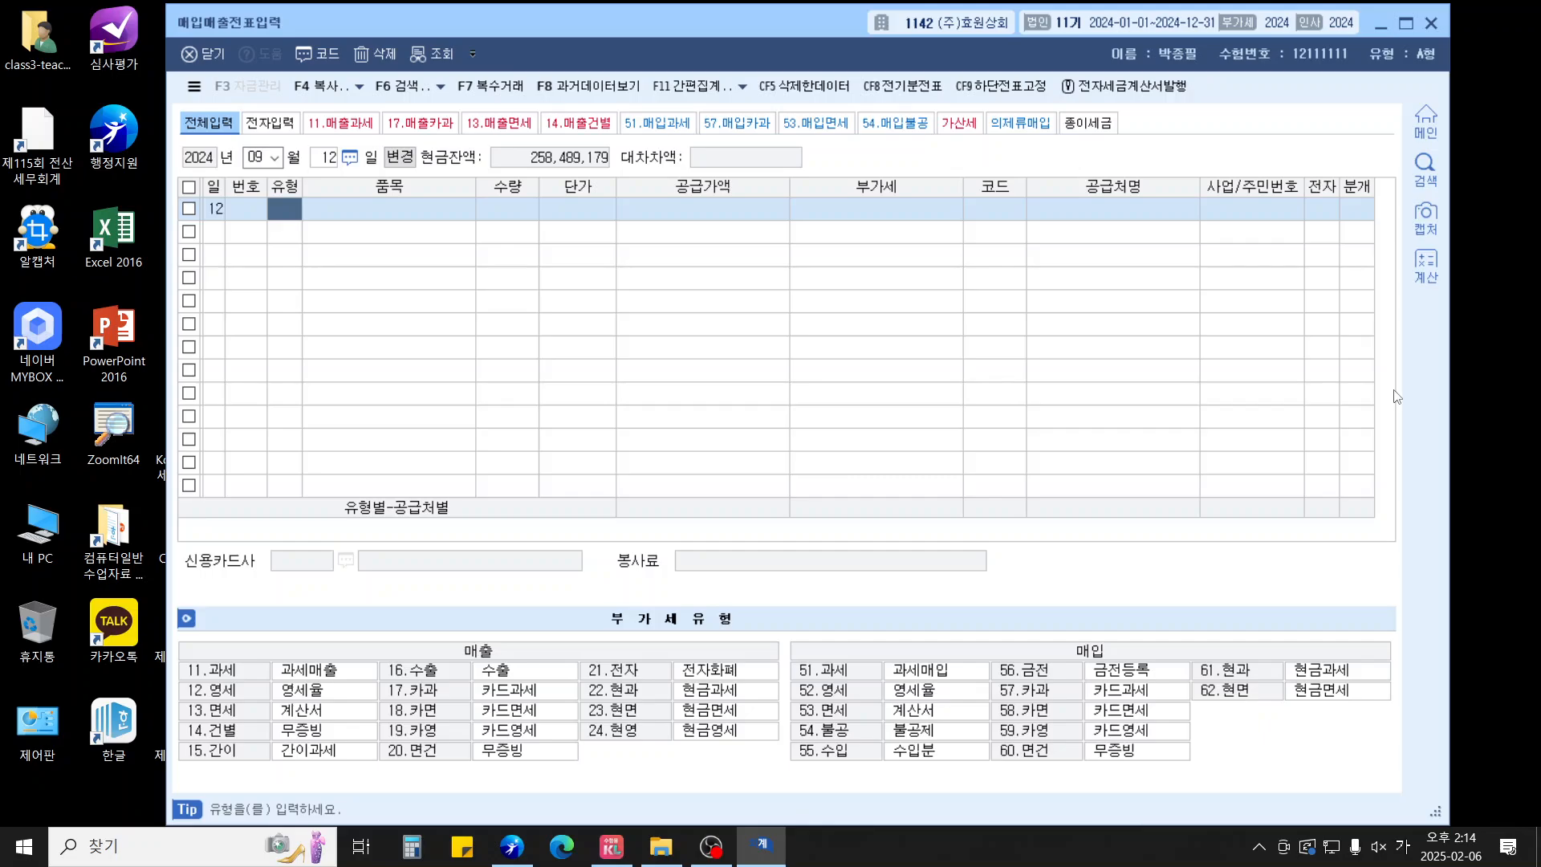
{"action": "type", "text": "11"}
{"action": "key", "text": "Return"}
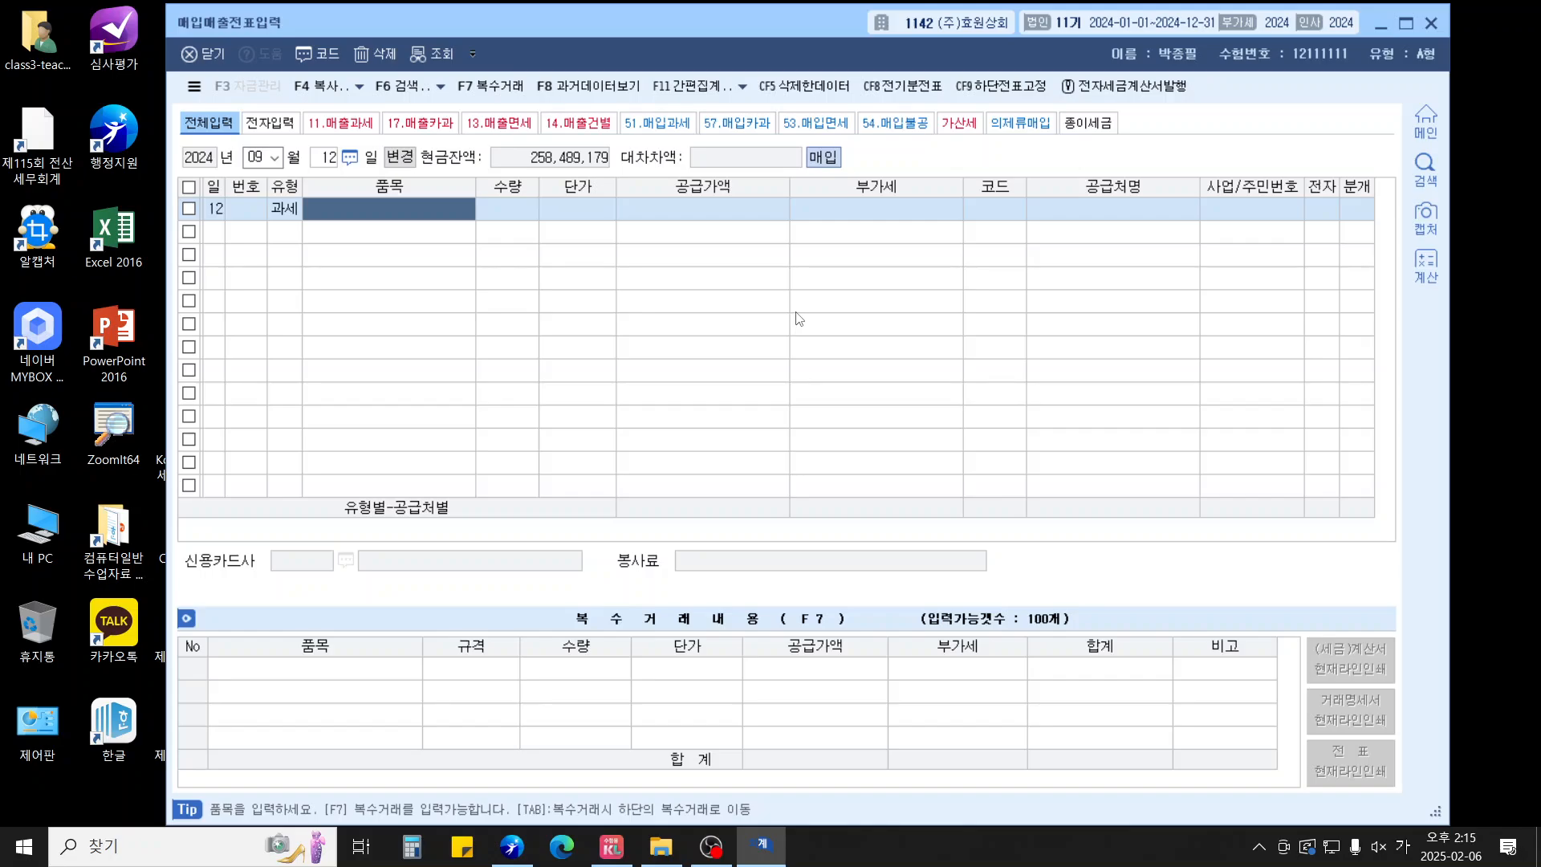
{"action": "type", "text": "임차료"}
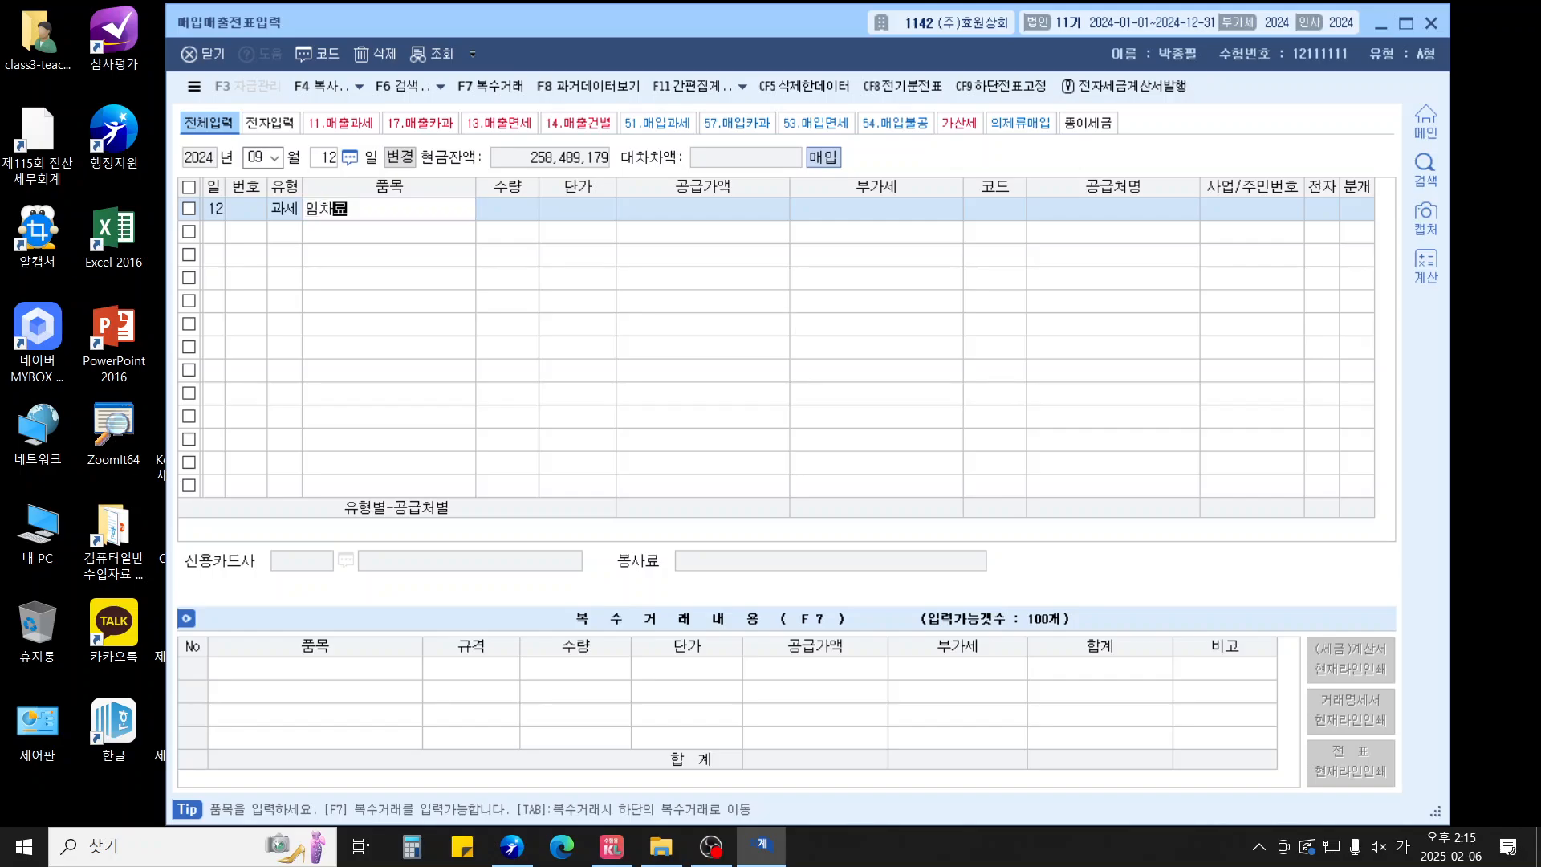
{"action": "type", "text": "등"}
{"action": "key", "text": "Return"}
{"action": "key", "text": "Return"}
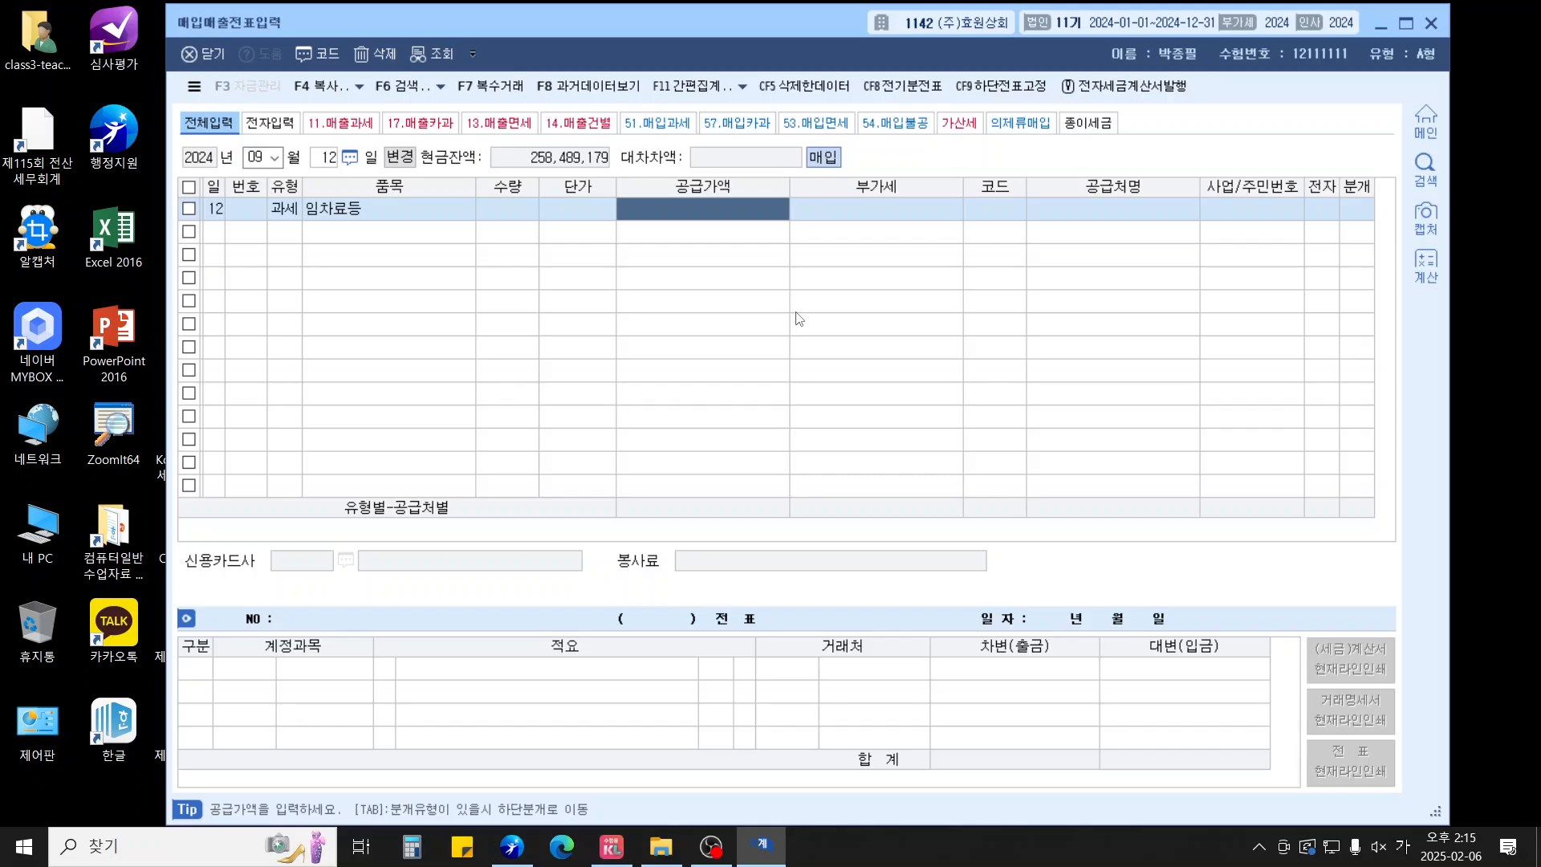
{"action": "type", "text": "3000000"}
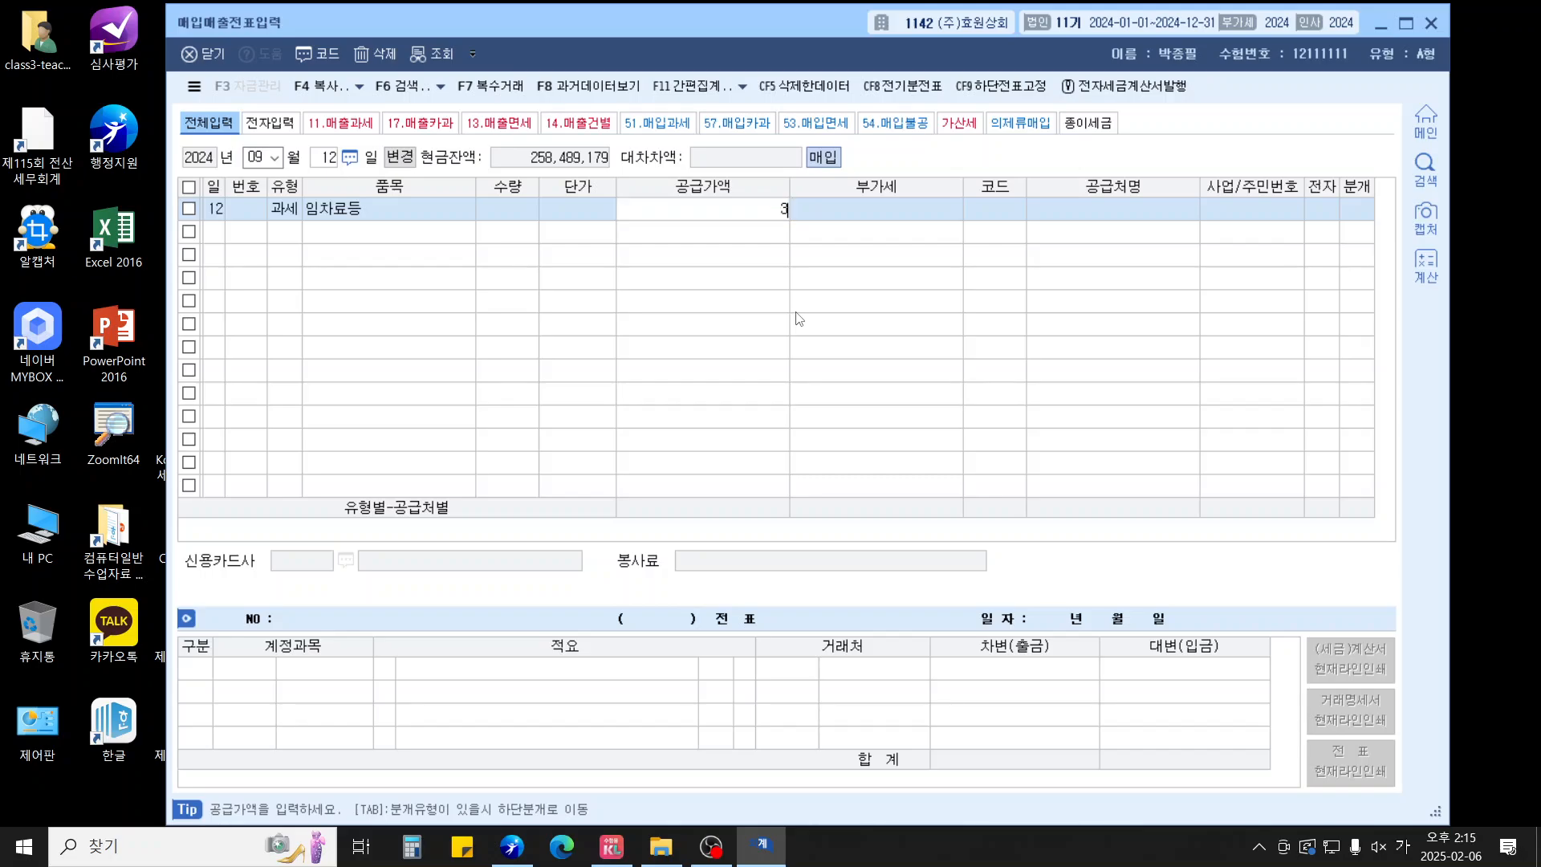
{"action": "key", "text": "Return"}
{"action": "key", "text": "Return"}
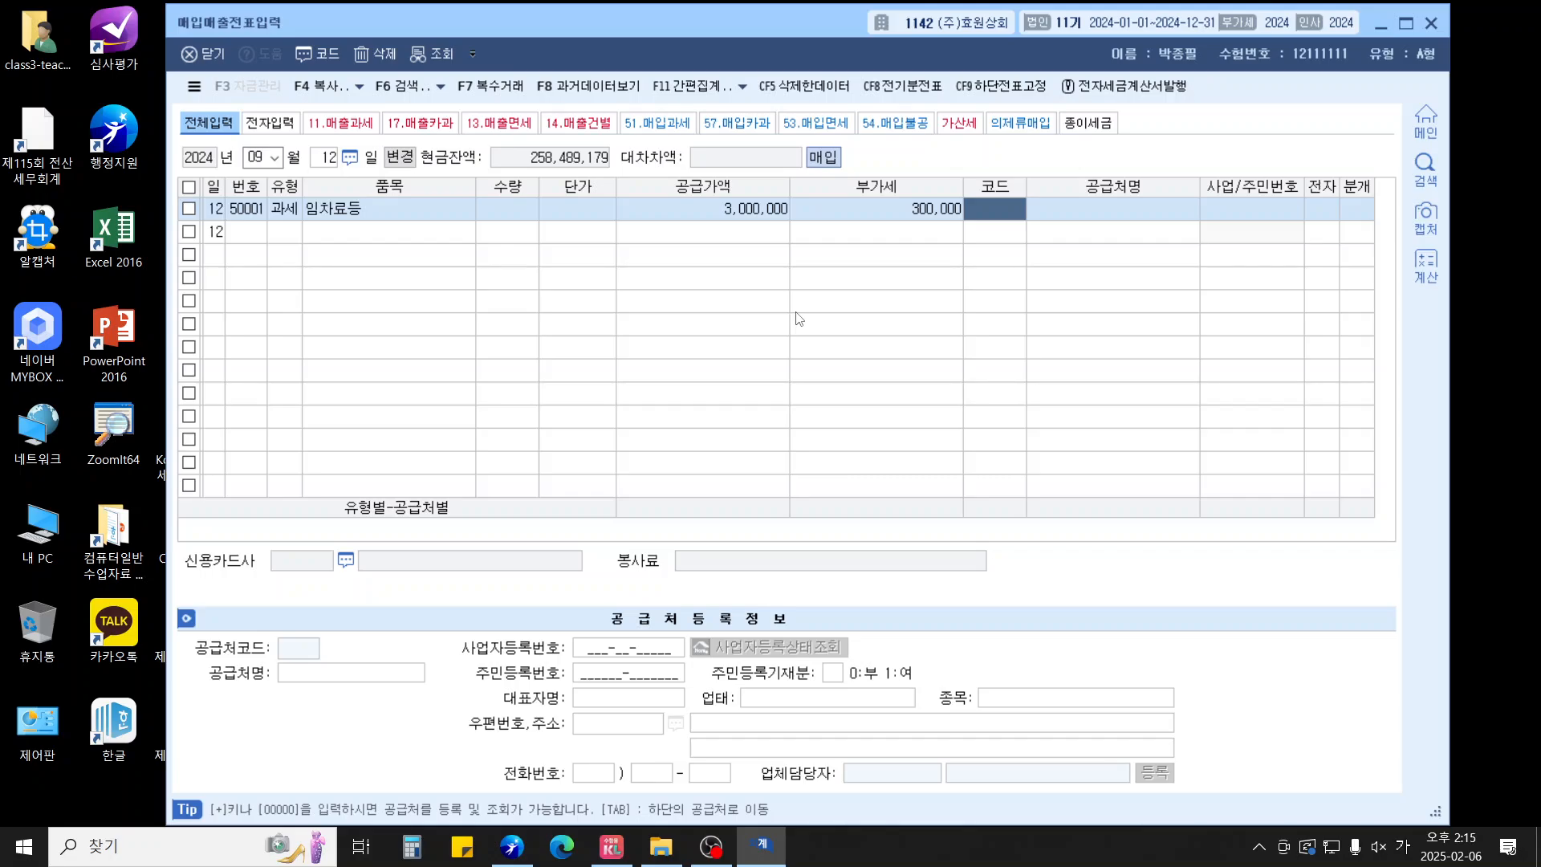
Select supplier 건물주, mark the invoice electronic, and choose a mixed (3) journal
{"action": "type", "text": "건물"}
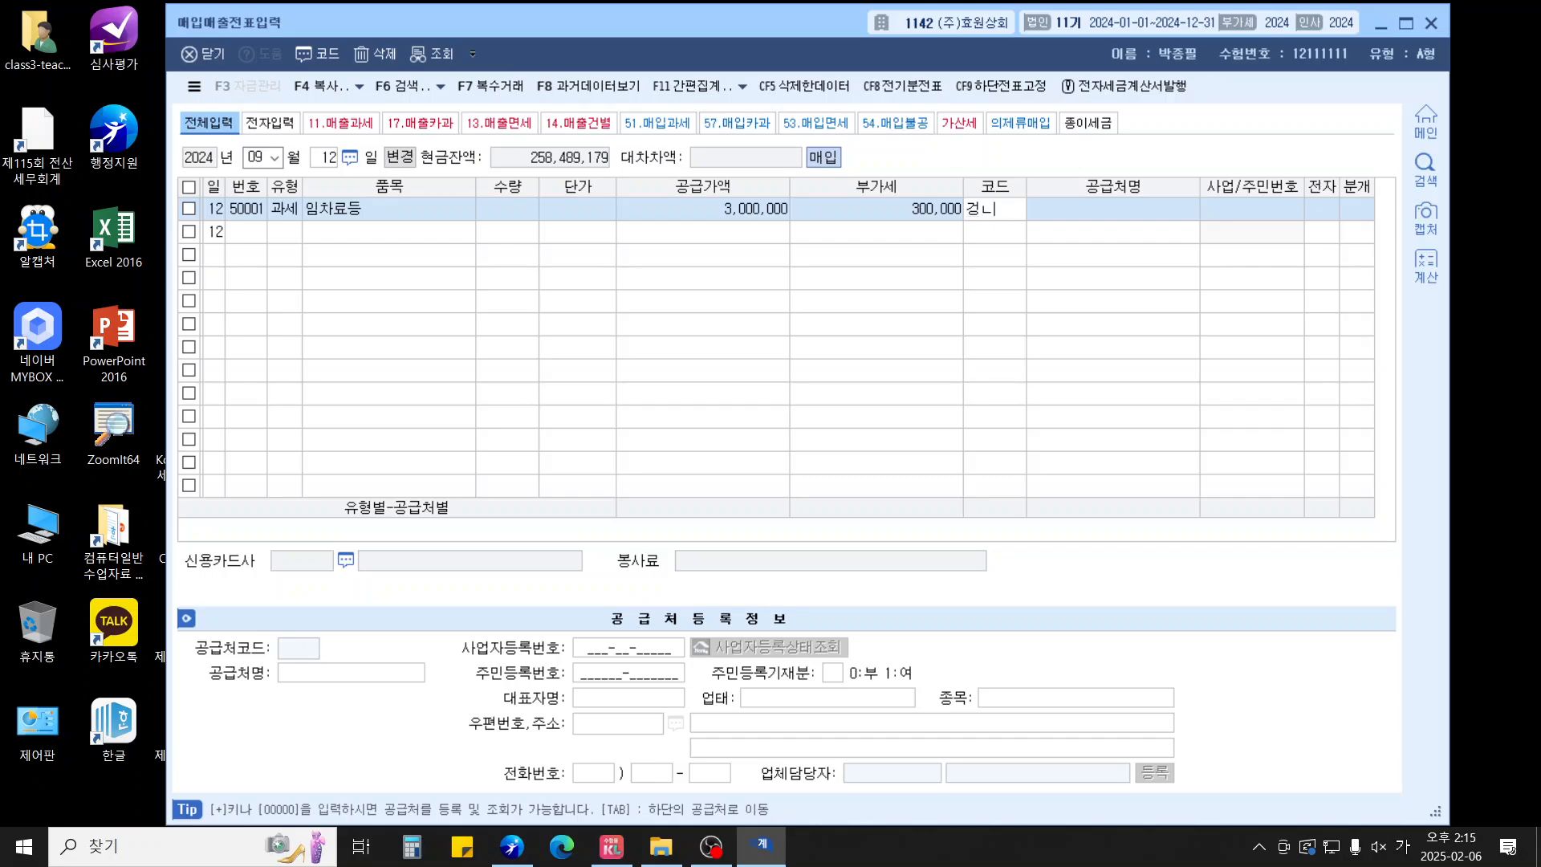
{"action": "key", "text": "Return"}
{"action": "double_click", "coordinate": [796, 312]}
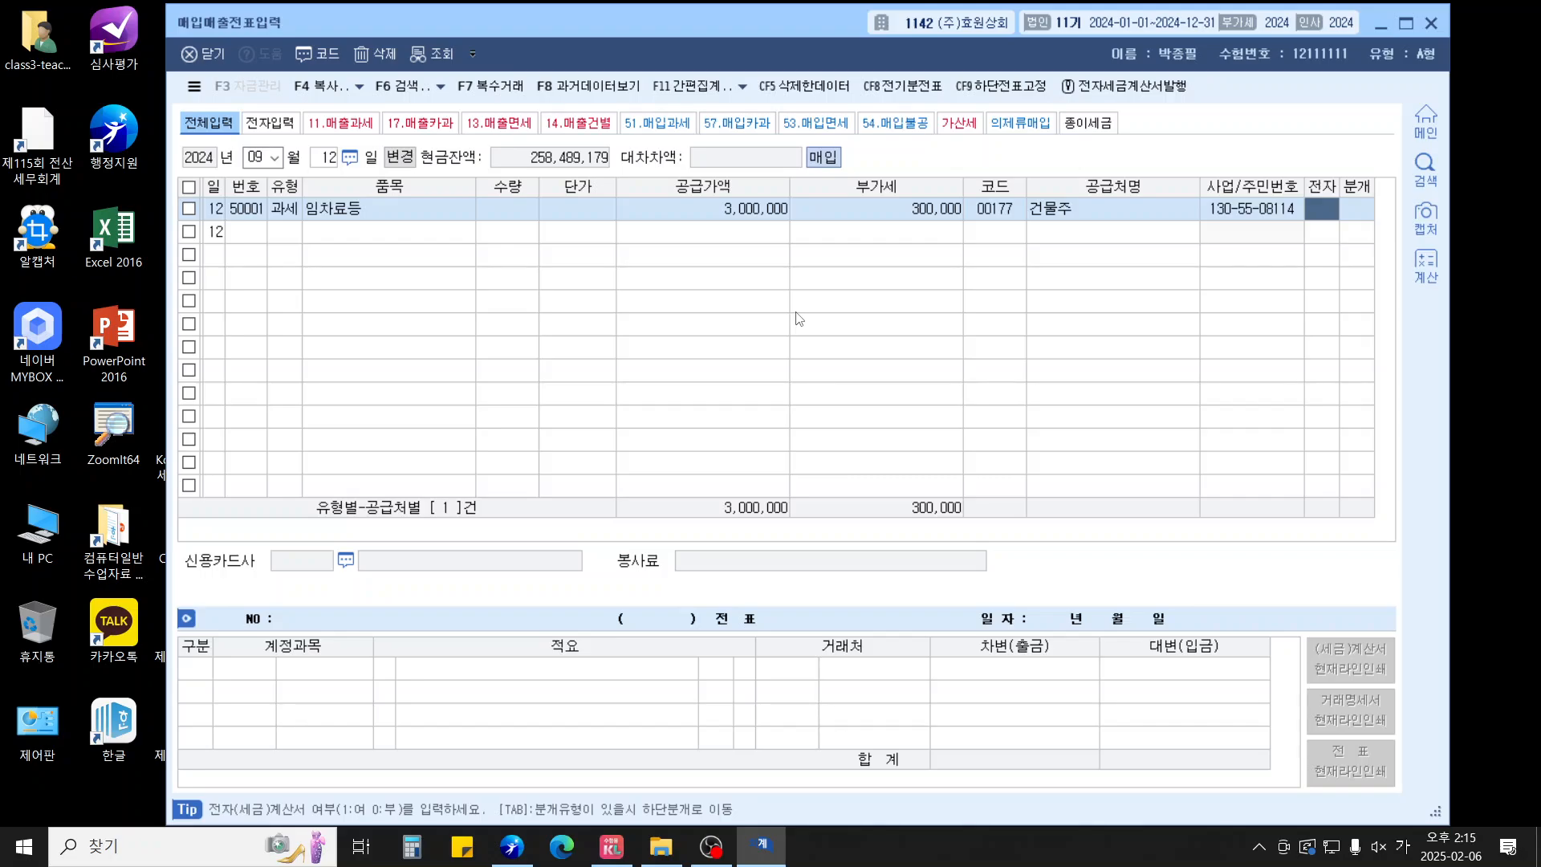
{"action": "type", "text": "1"}
{"action": "key", "text": "Return"}
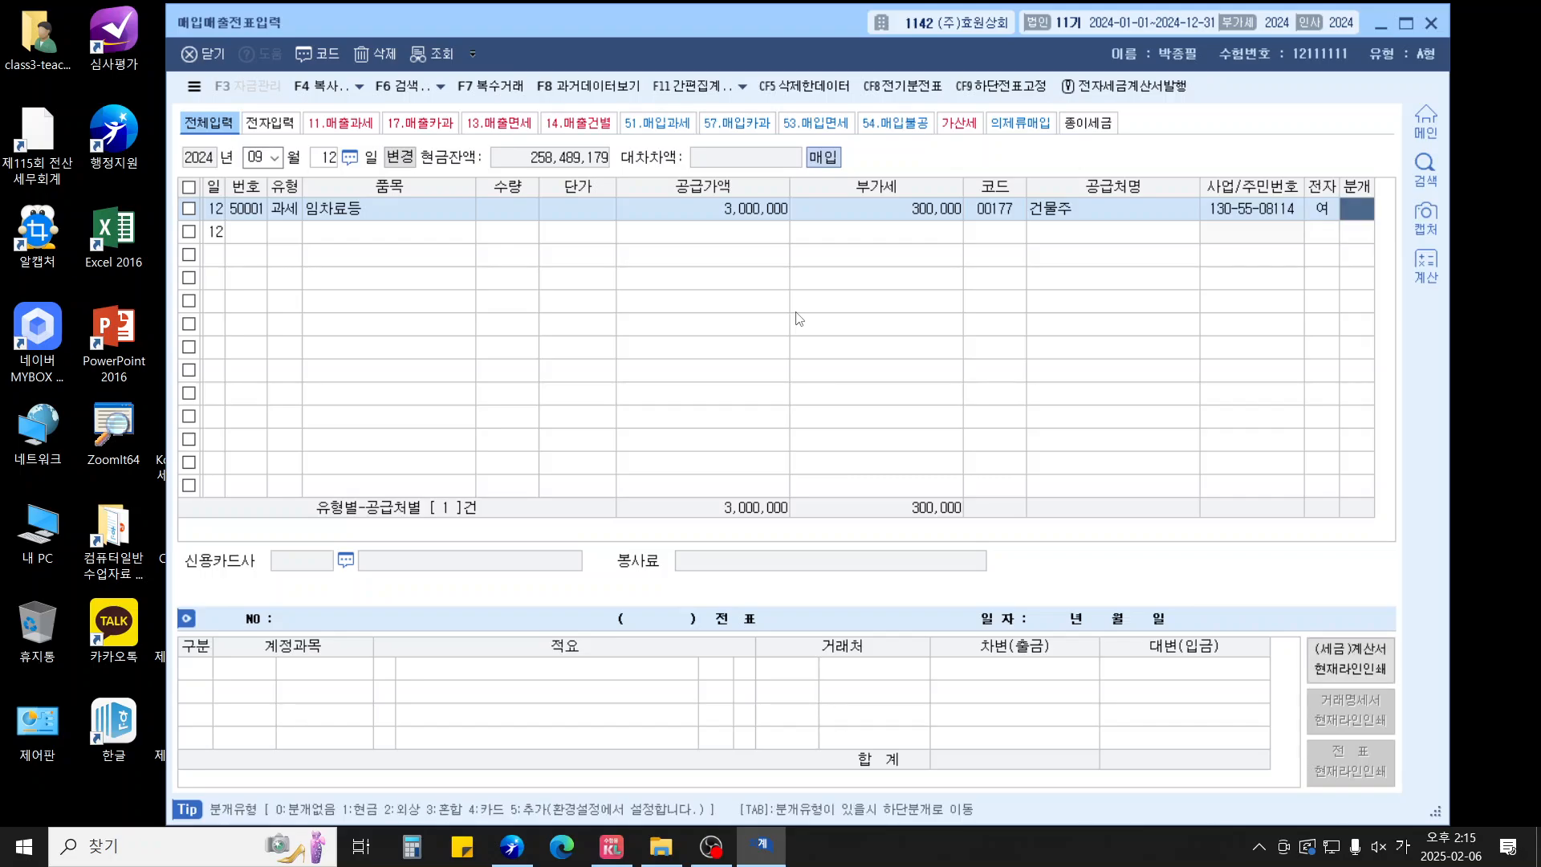
{"action": "type", "text": "3"}
{"action": "key", "text": "Return"}
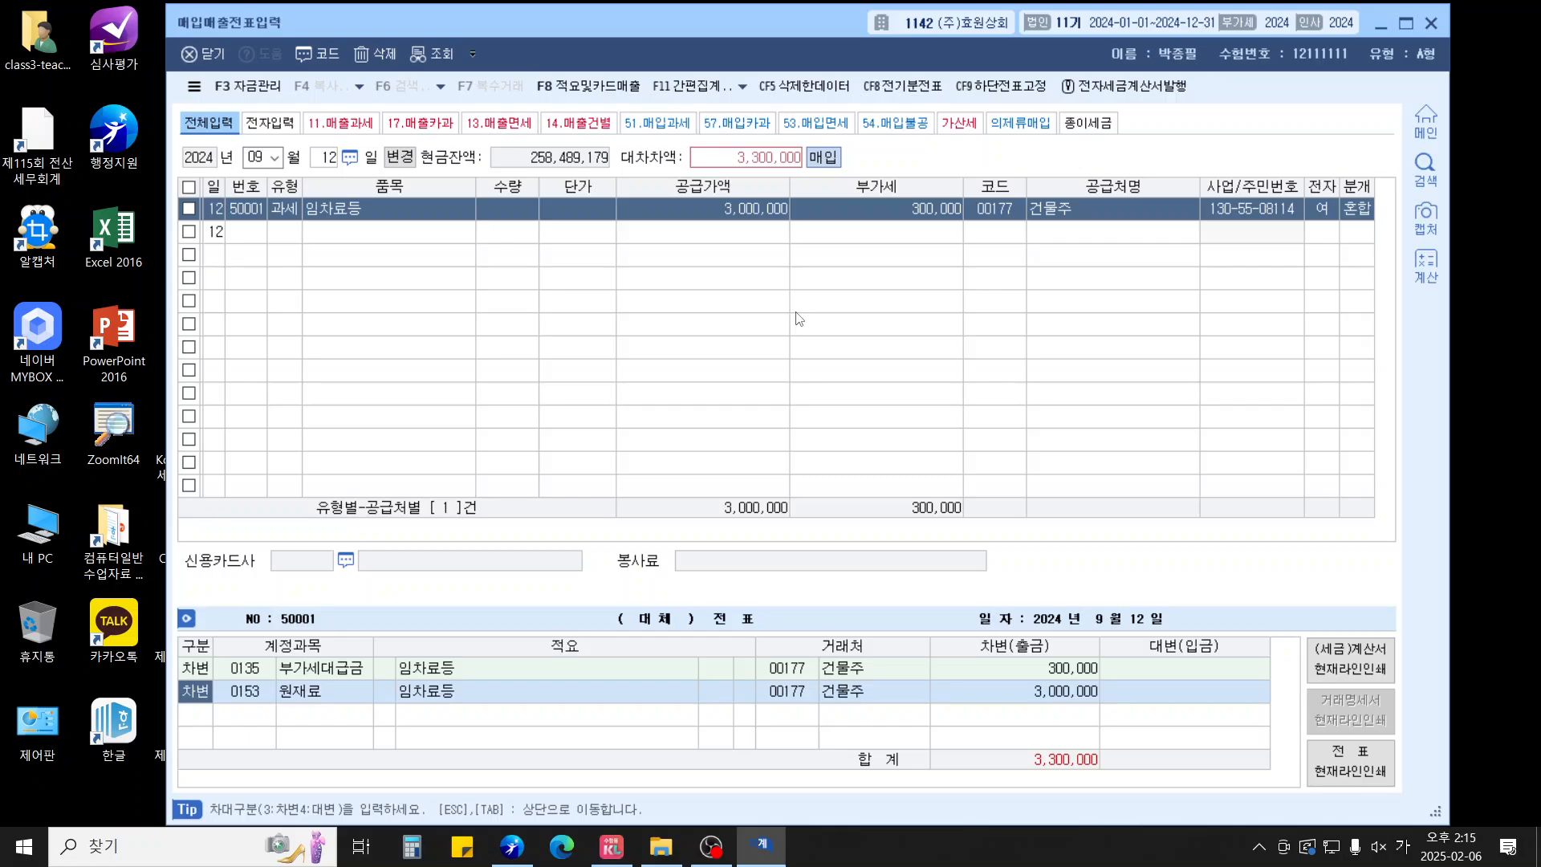
Debit 0519 임차료 2,800,000 and 0537 건물관리비 200,000
{"action": "key", "text": "Return"}
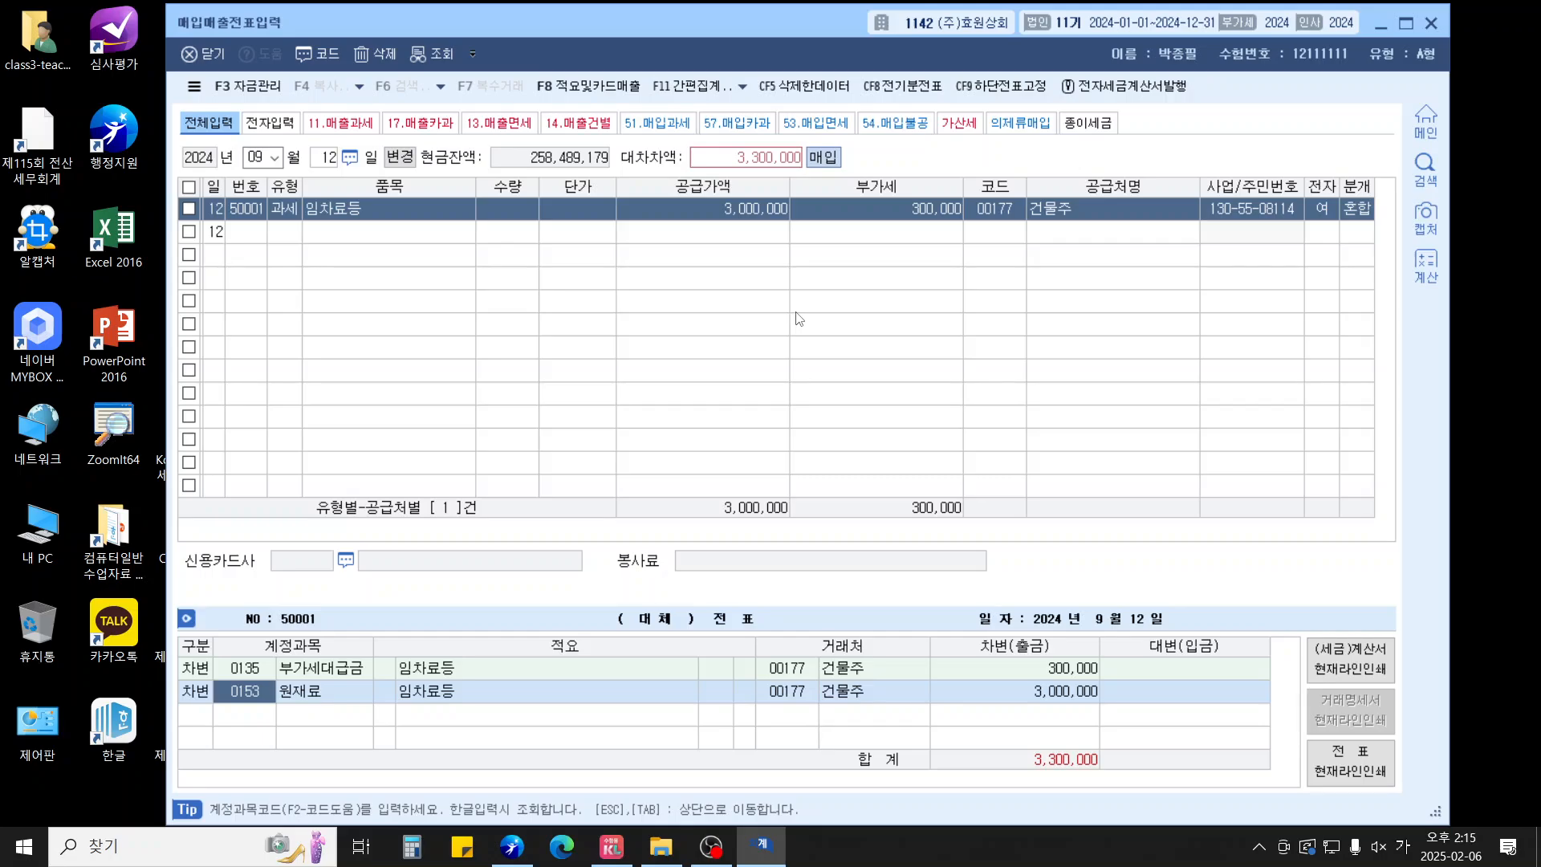
{"action": "type", "text": "0519"}
{"action": "key", "text": "Return"}
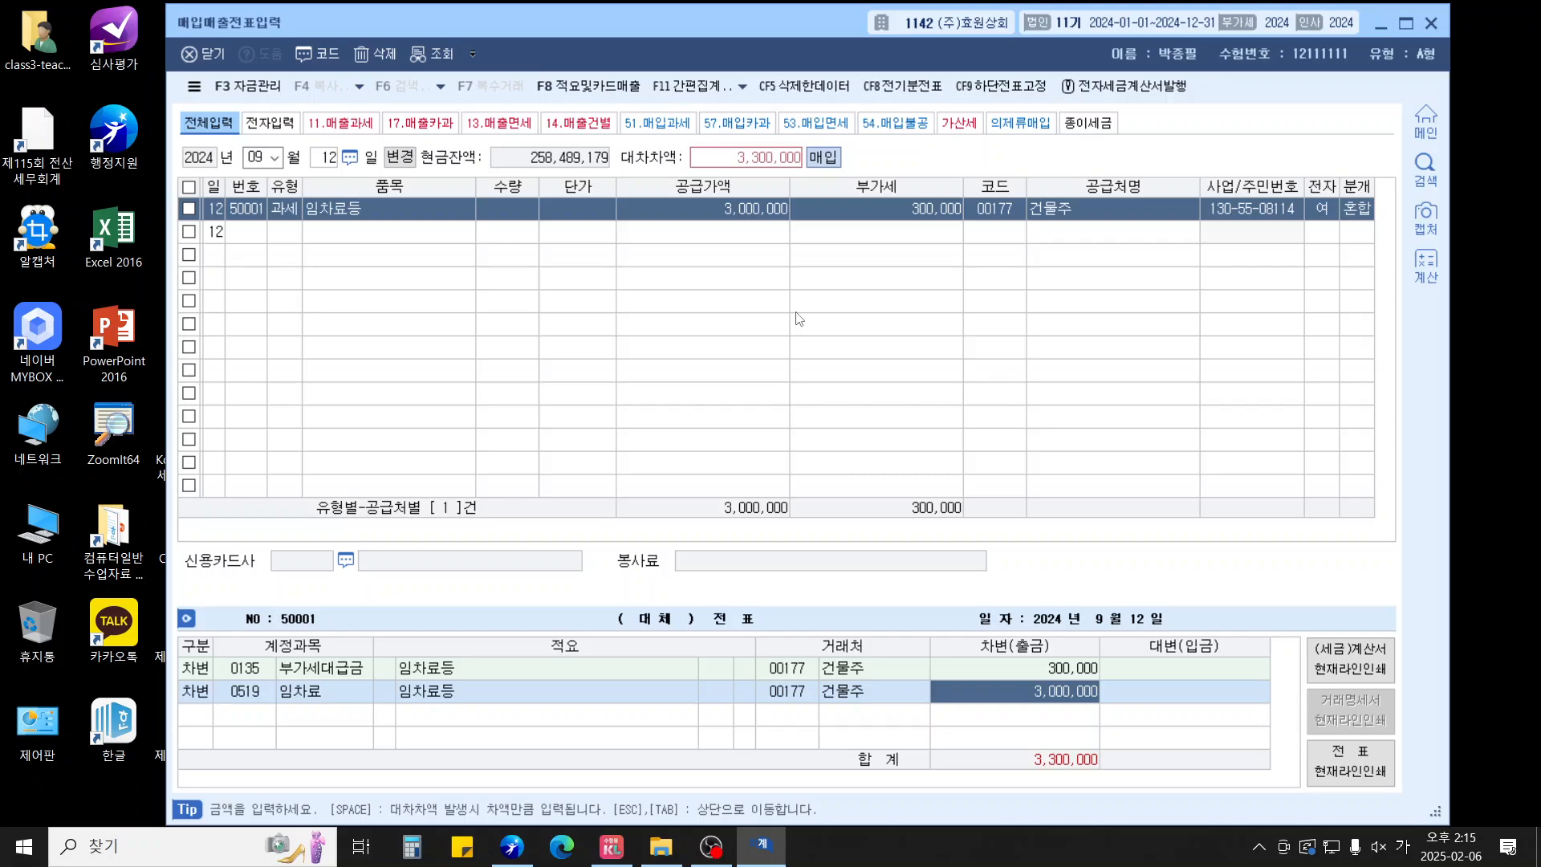
{"action": "type", "text": "2800000"}
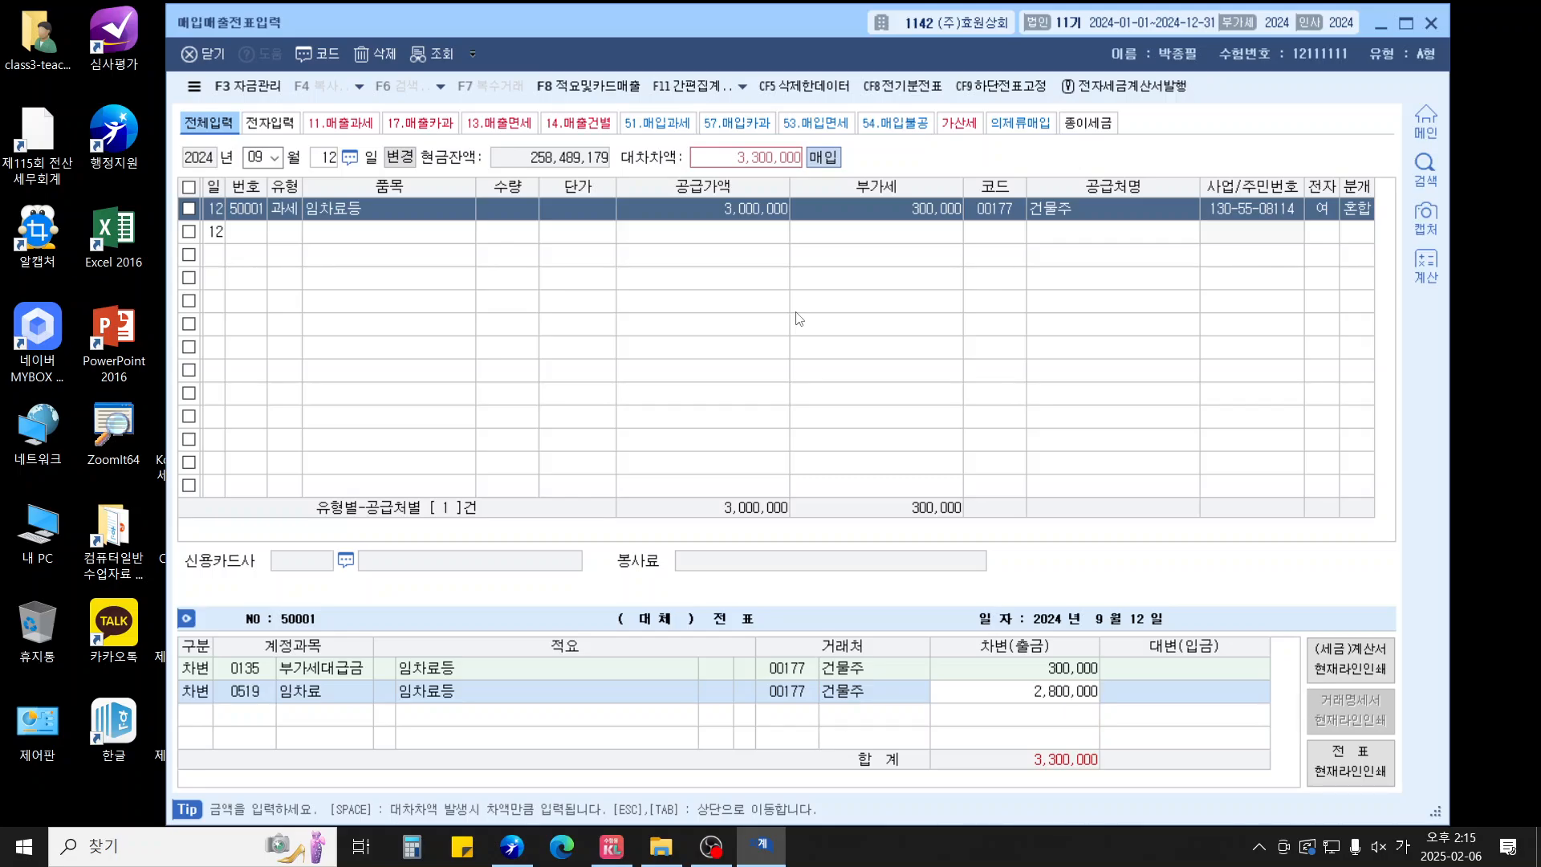
{"action": "key", "text": "Return"}
{"action": "type", "text": "3"}
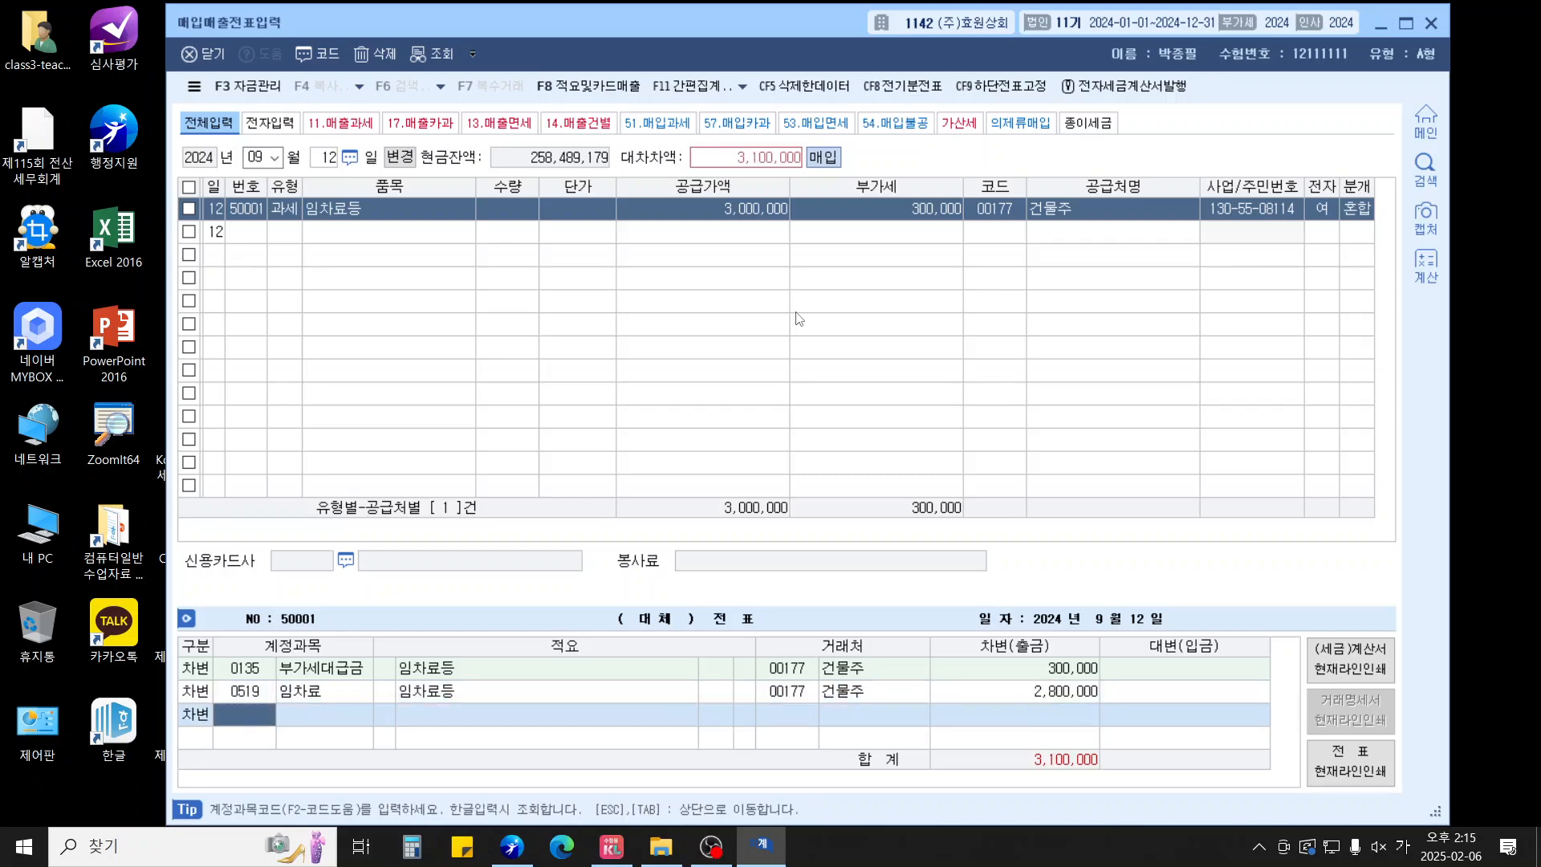
{"action": "type", "text": "건물"}
{"action": "key", "text": "Return"}
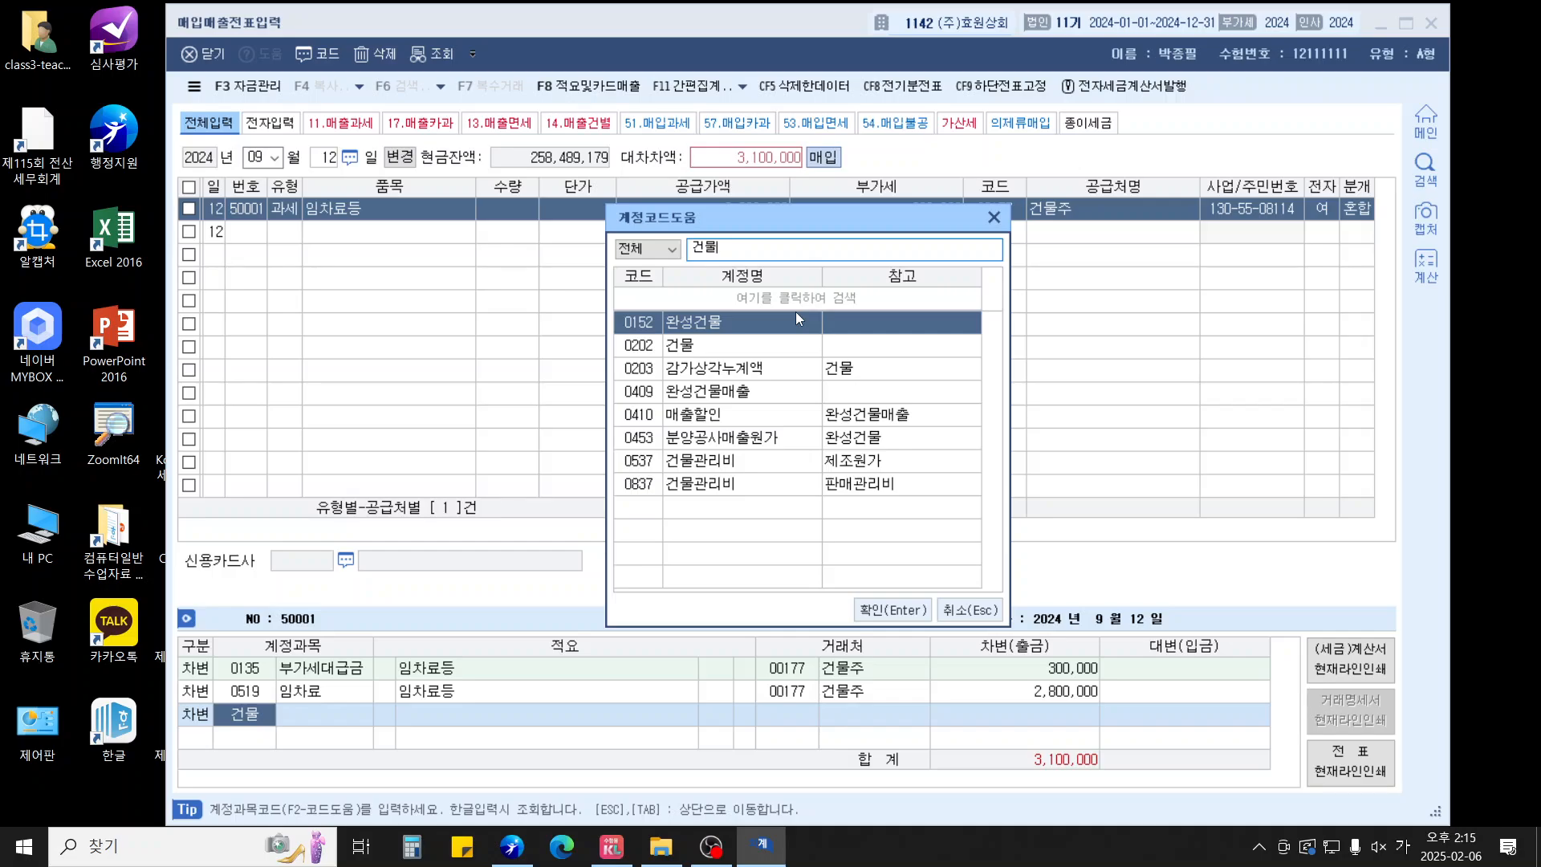
{"action": "key", "text": "Down"}
{"action": "key", "text": "Down"}
{"action": "key", "text": "Down"}
{"action": "key", "text": "Down"}
{"action": "key", "text": "Down"}
{"action": "key", "text": "Down"}
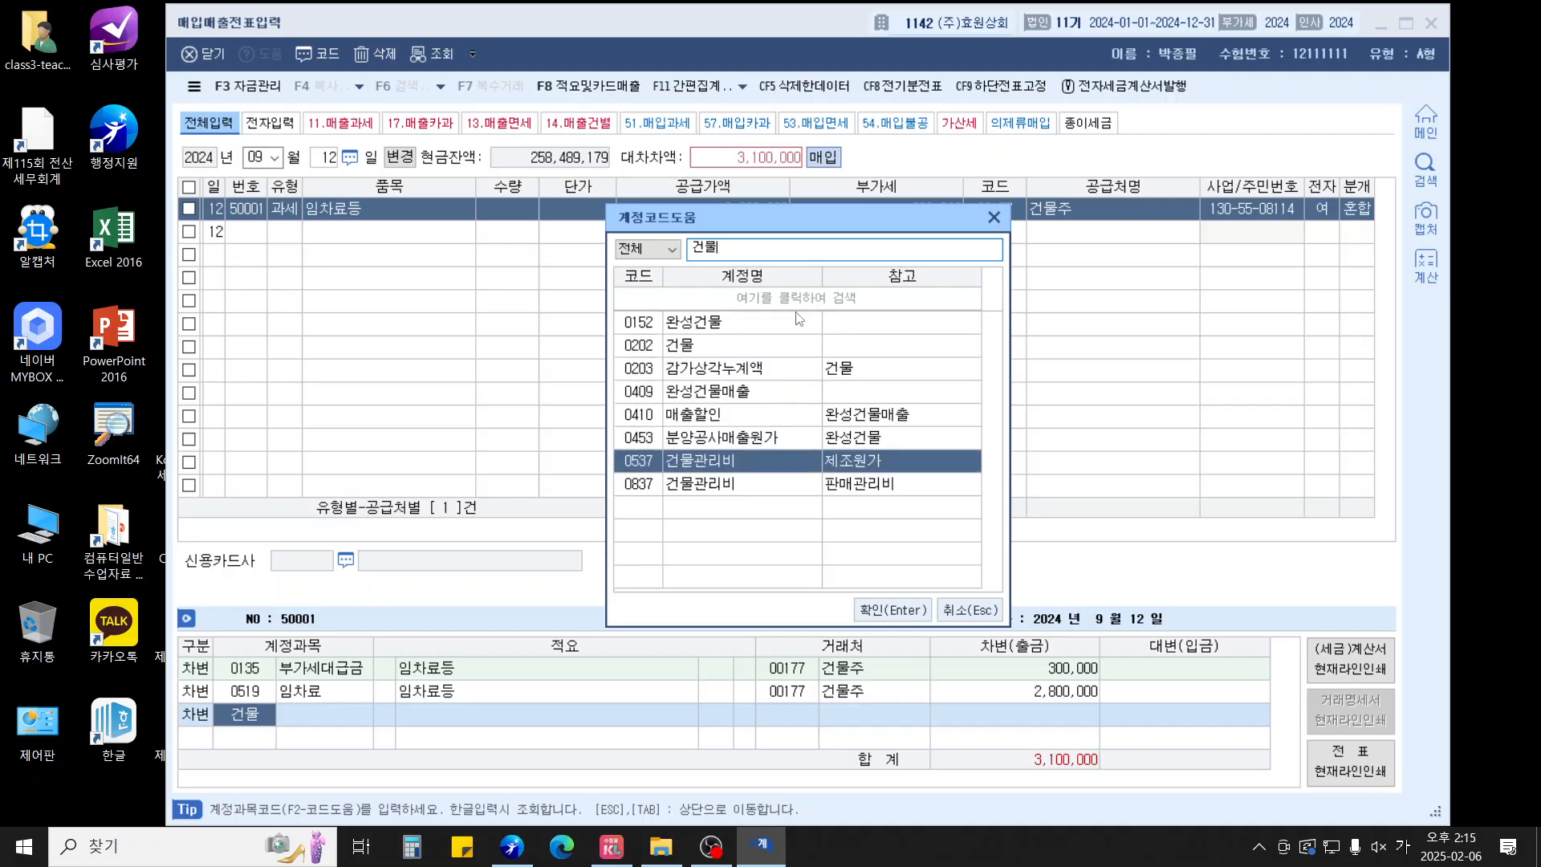
{"action": "key", "text": "Return"}
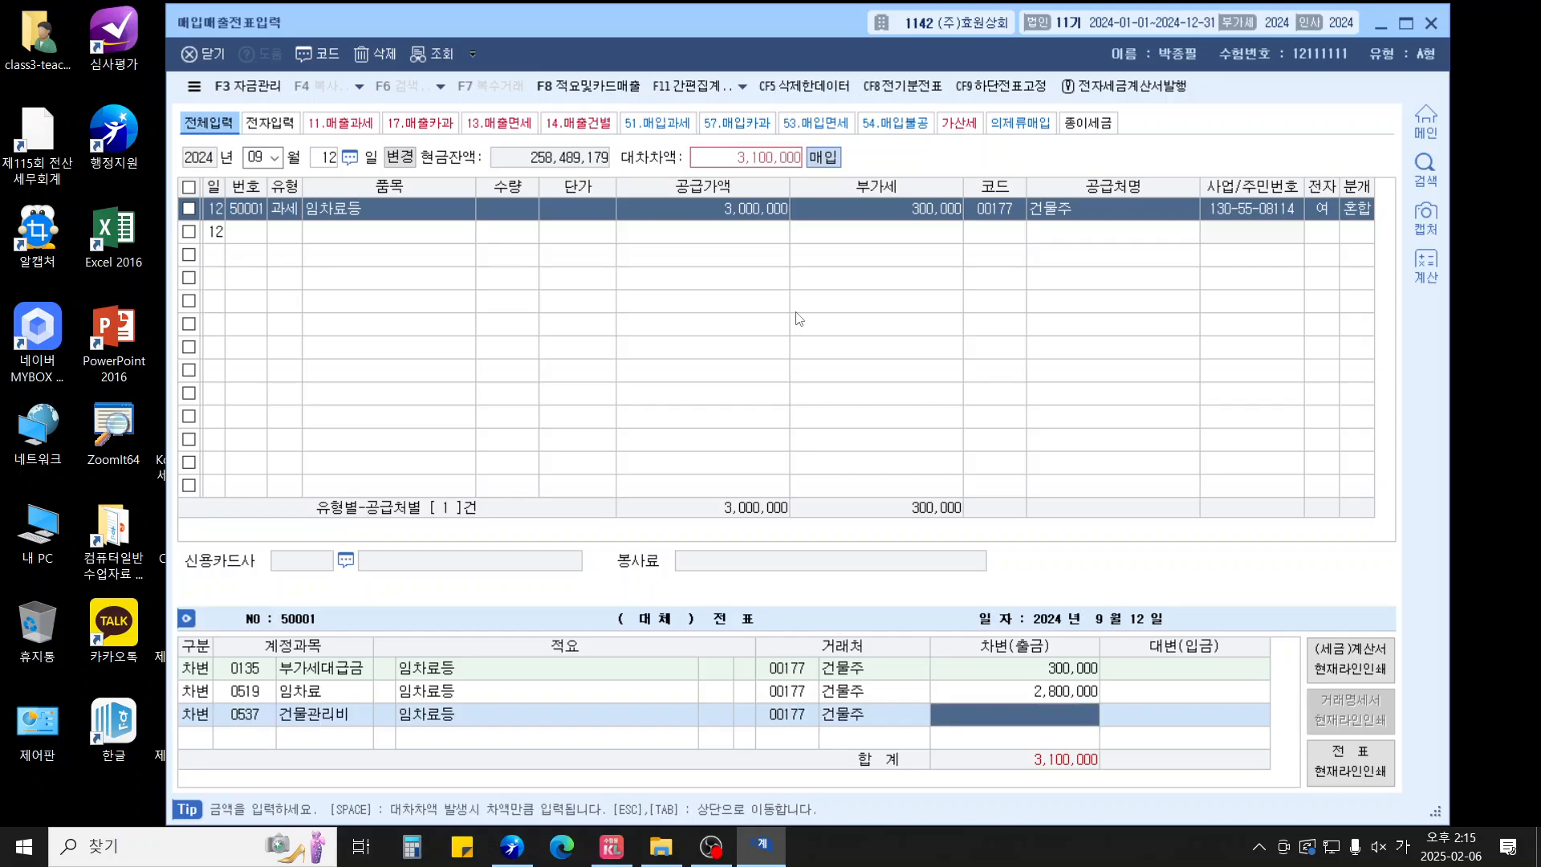
{"action": "type", "text": "2000000"}
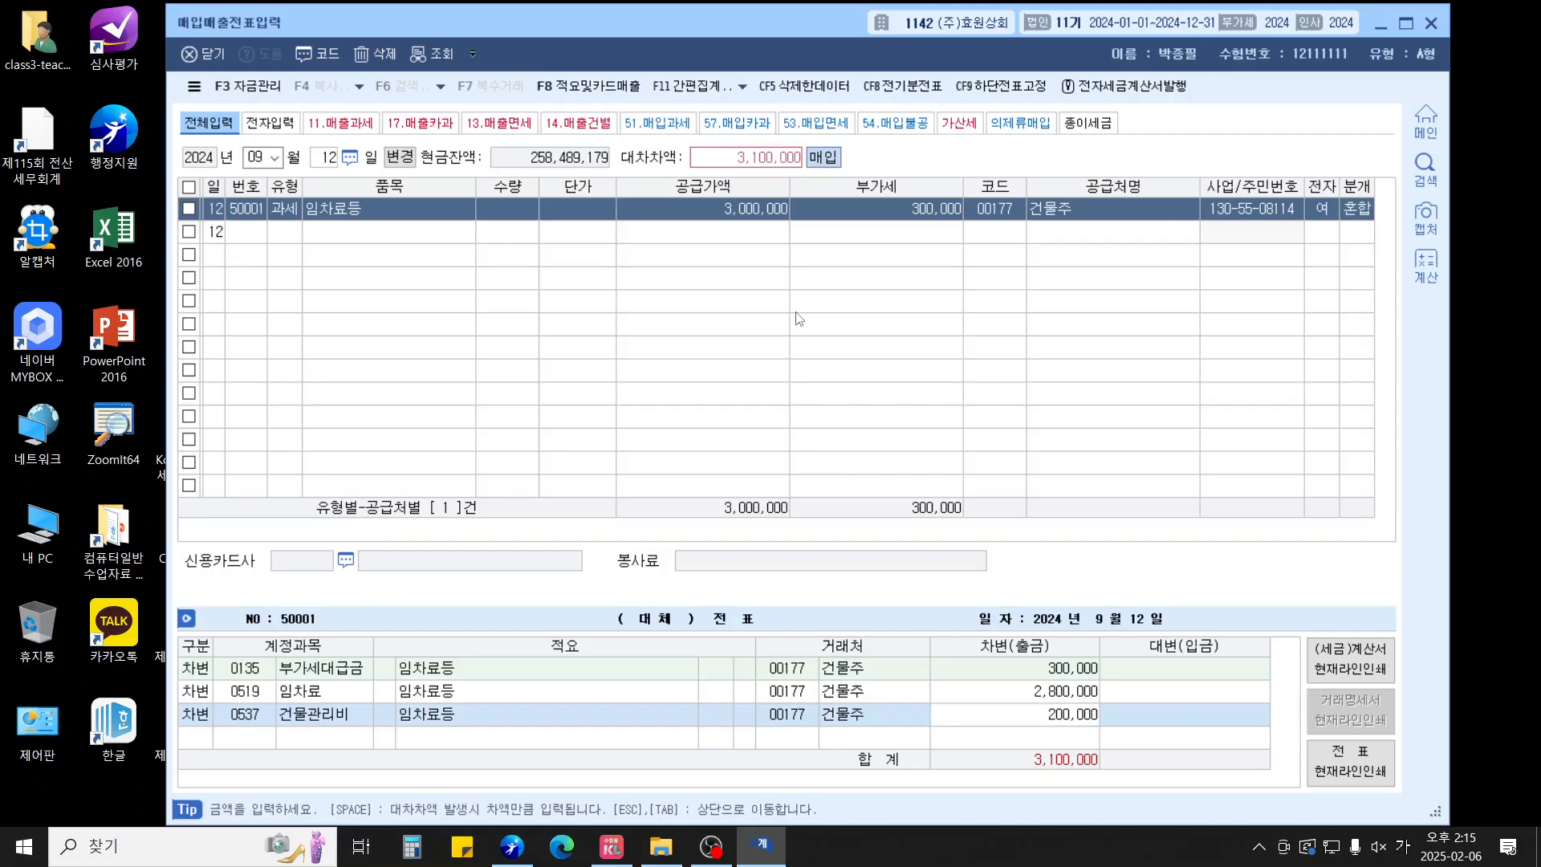
{"action": "key", "text": "Return"}
Credit 253 미지급금 3,300,000 to balance the entry
{"action": "type", "text": "4"}
{"action": "key", "text": "Return"}
{"action": "type", "text": "253"}
{"action": "key", "text": "Return"}
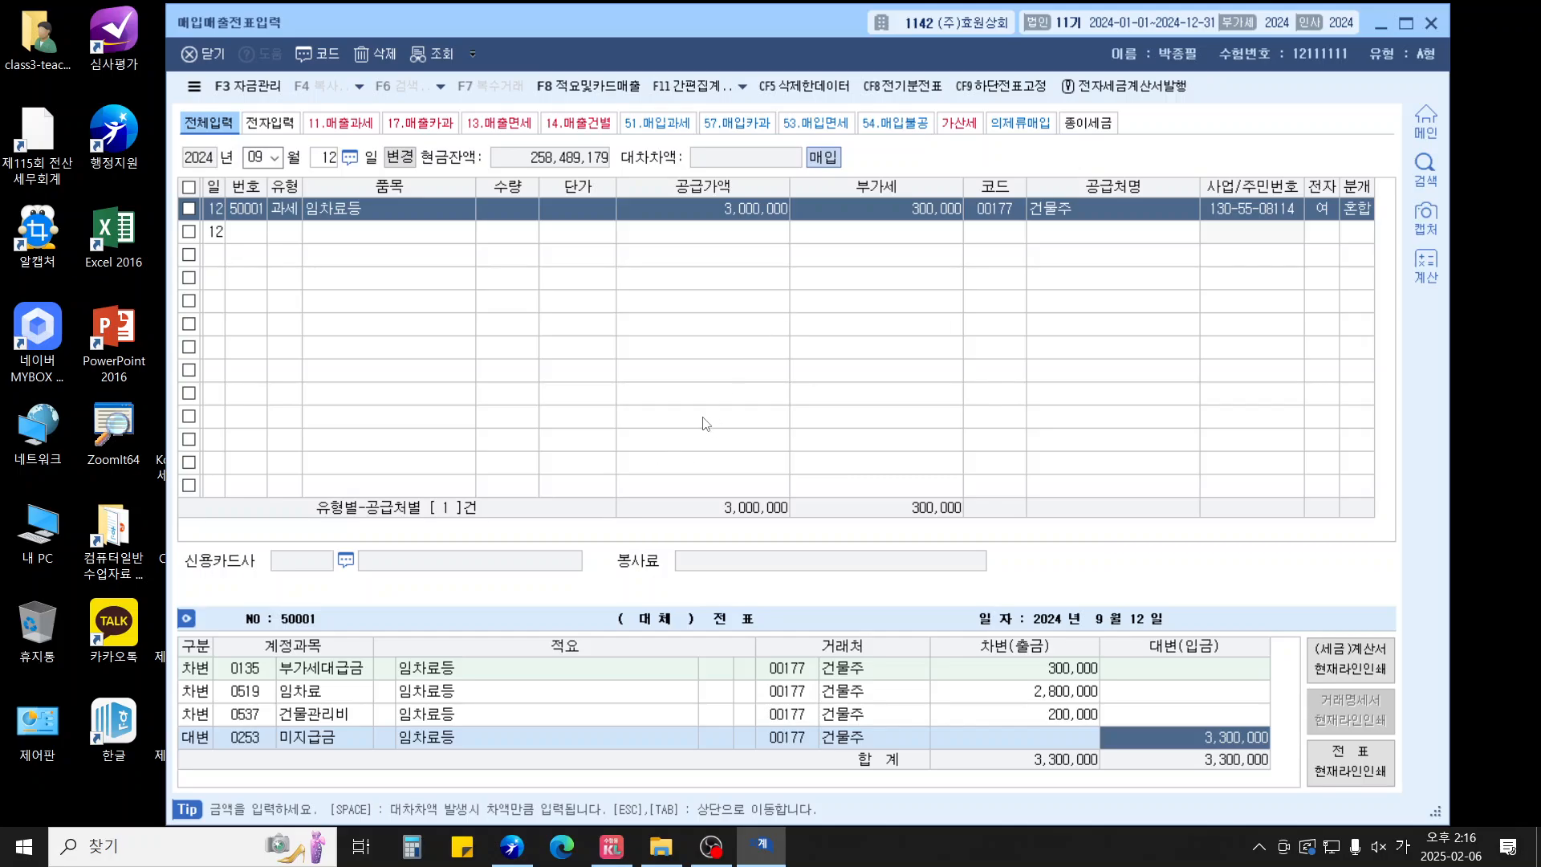
{"action": "key", "text": "Return"}
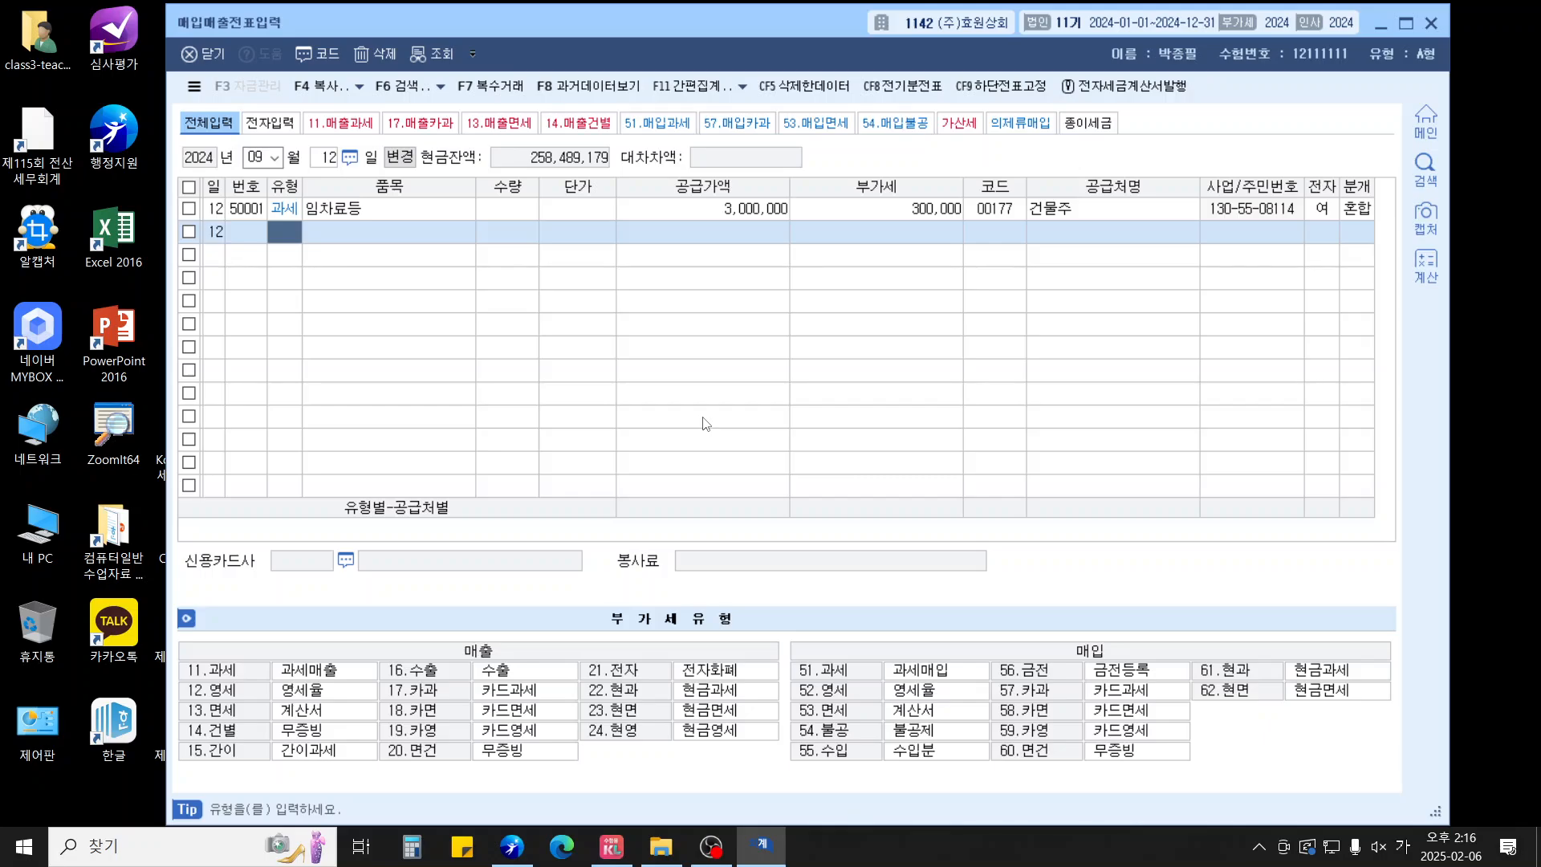
{"action": "key", "text": "Escape"}
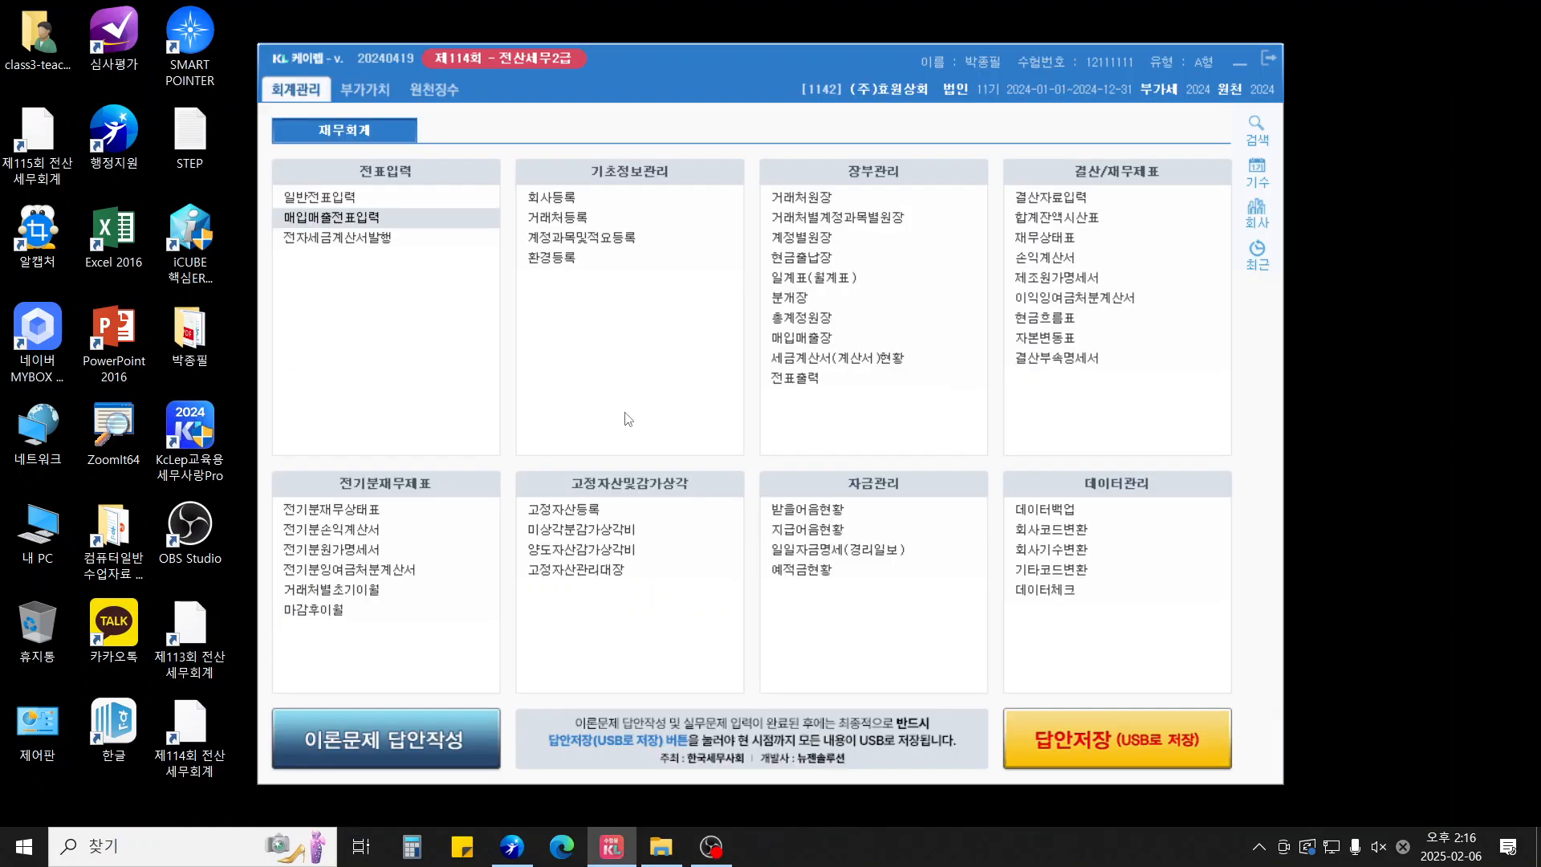
{"action": "left_click", "coordinate": [364, 89]}
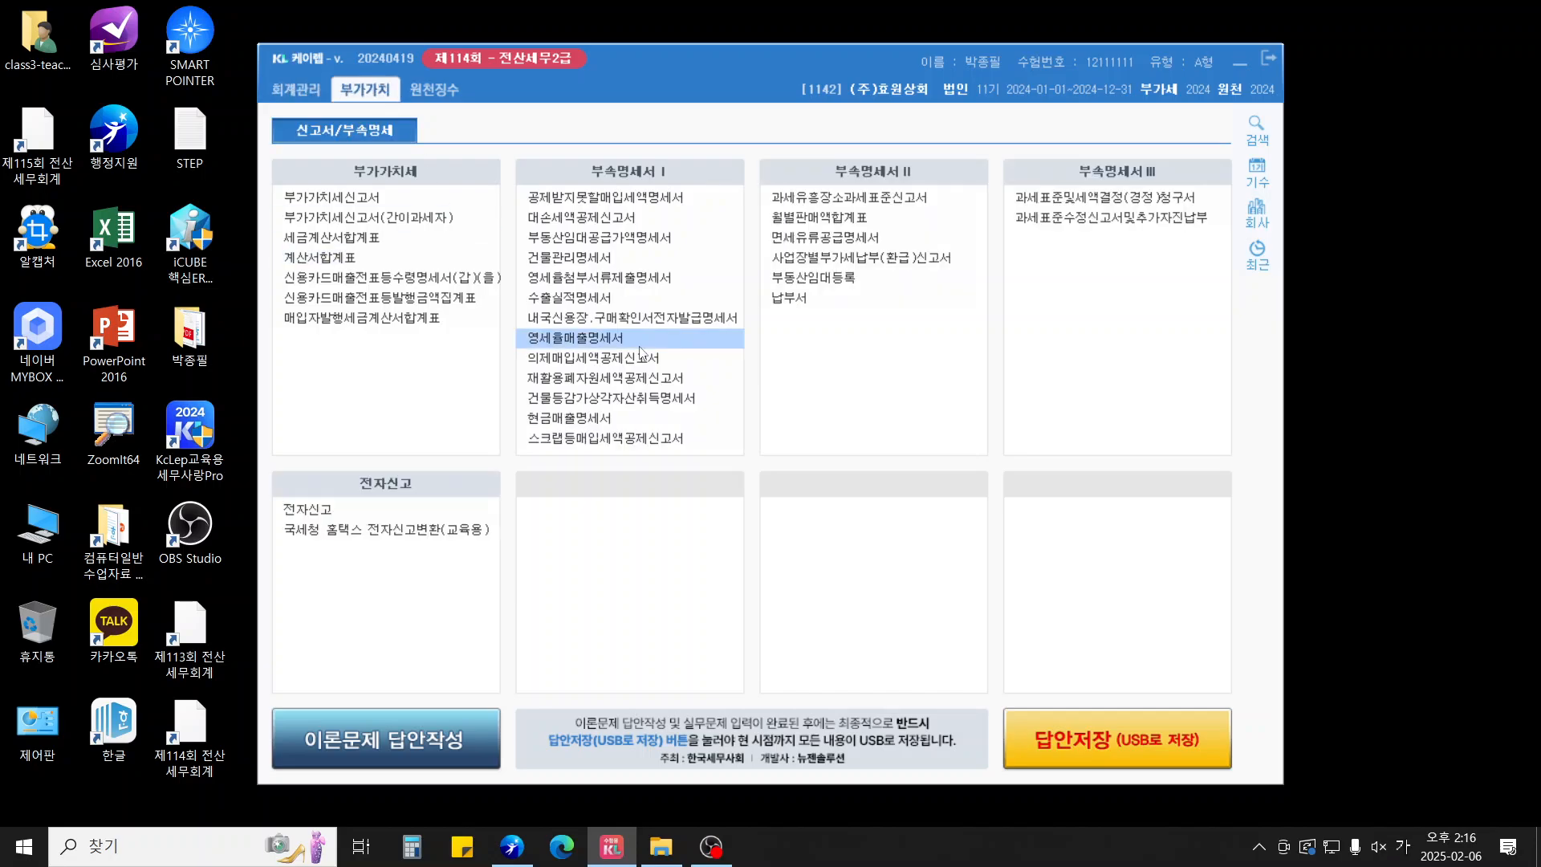
{"action": "left_click", "coordinate": [607, 297]}
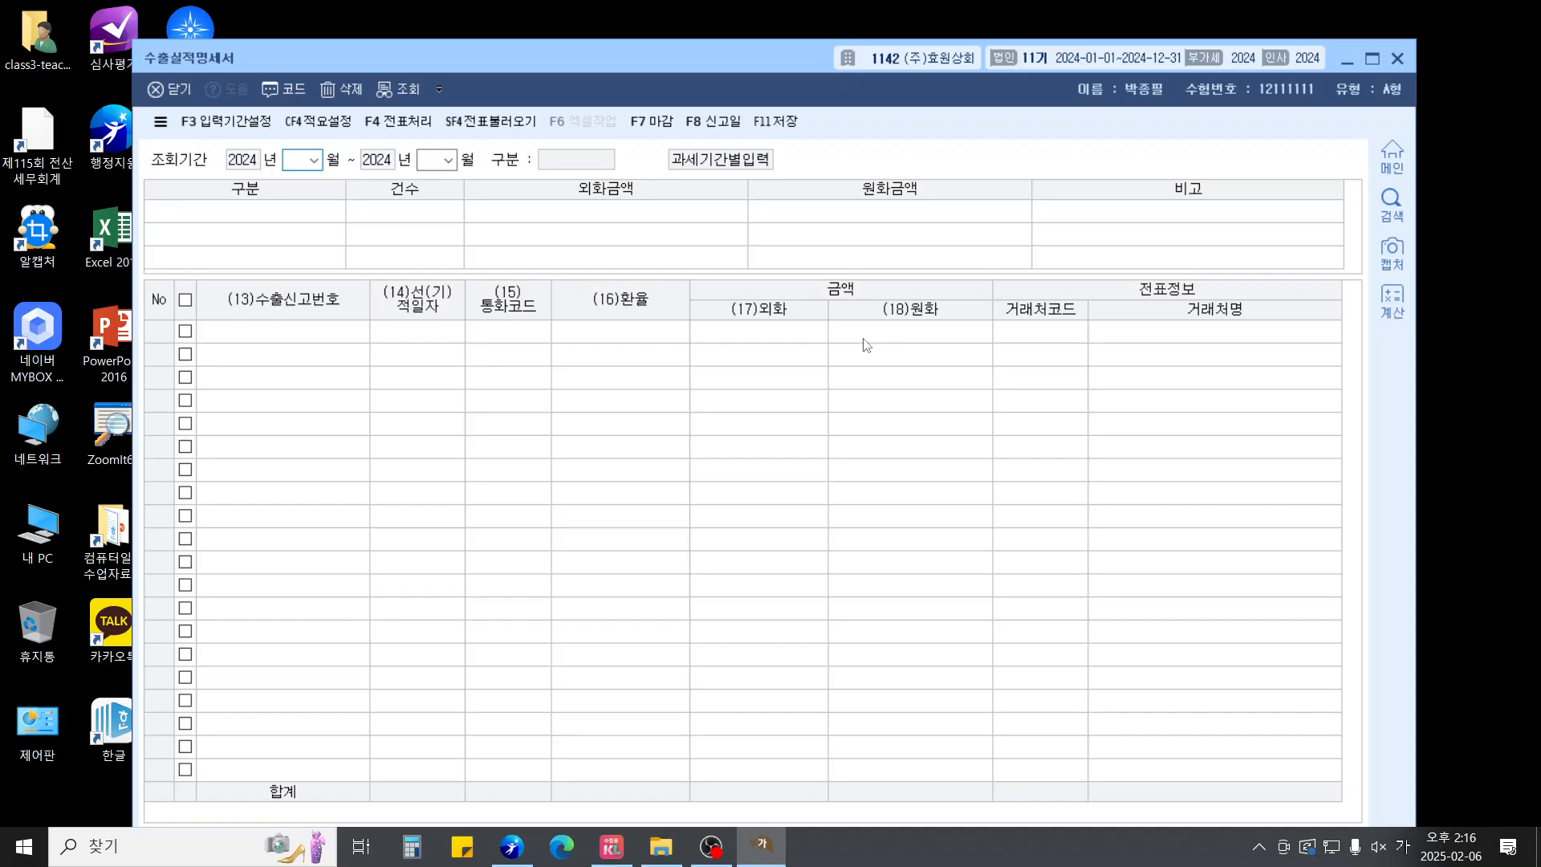
{"action": "type", "text": "04"}
{"action": "type", "text": "06"}
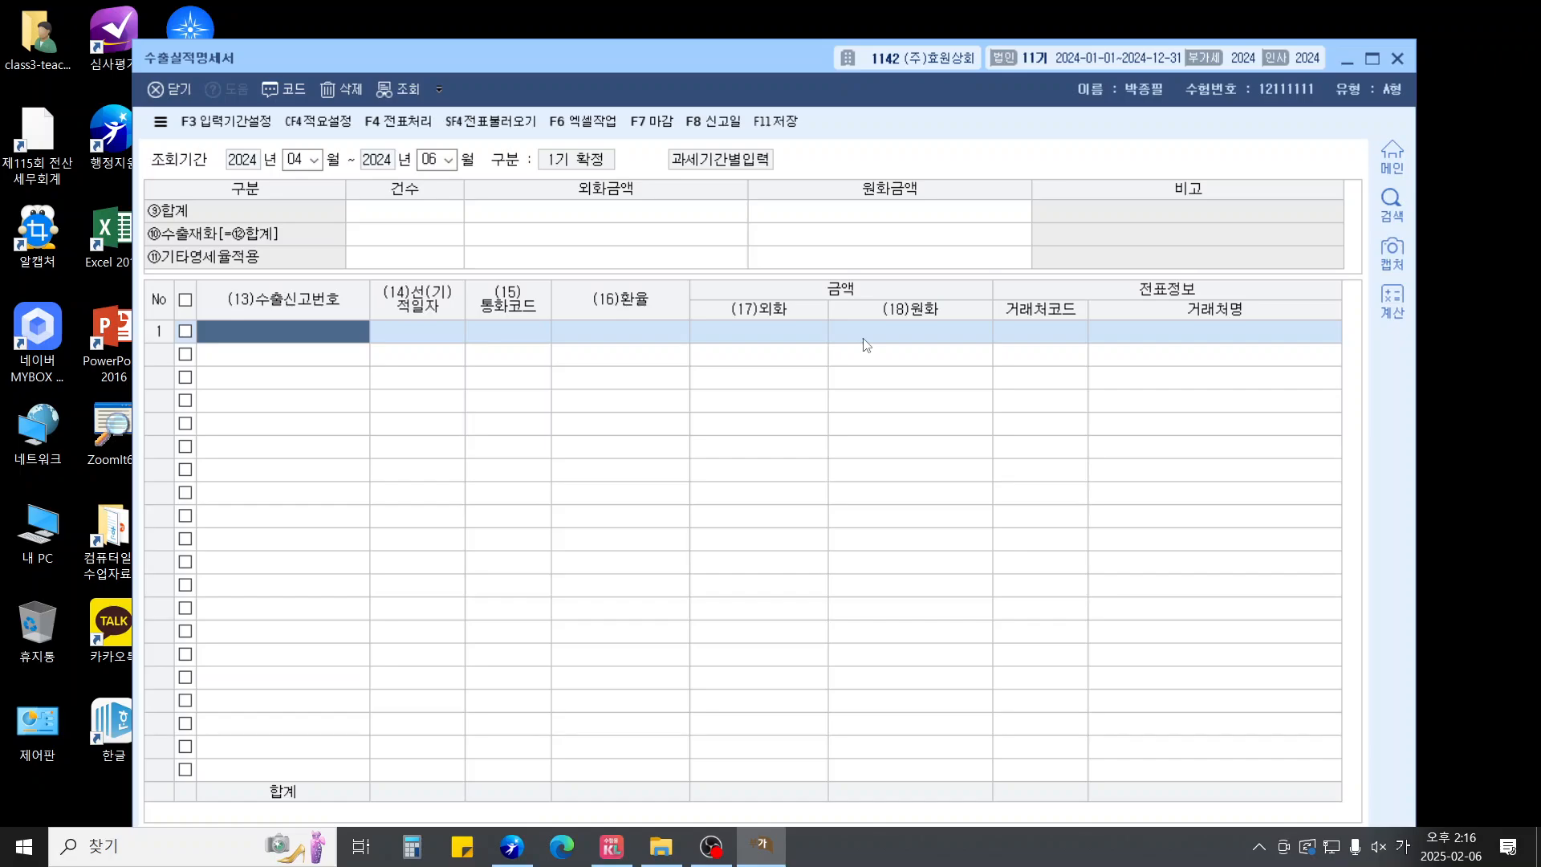
{"action": "type", "text": "12345-77-1"}
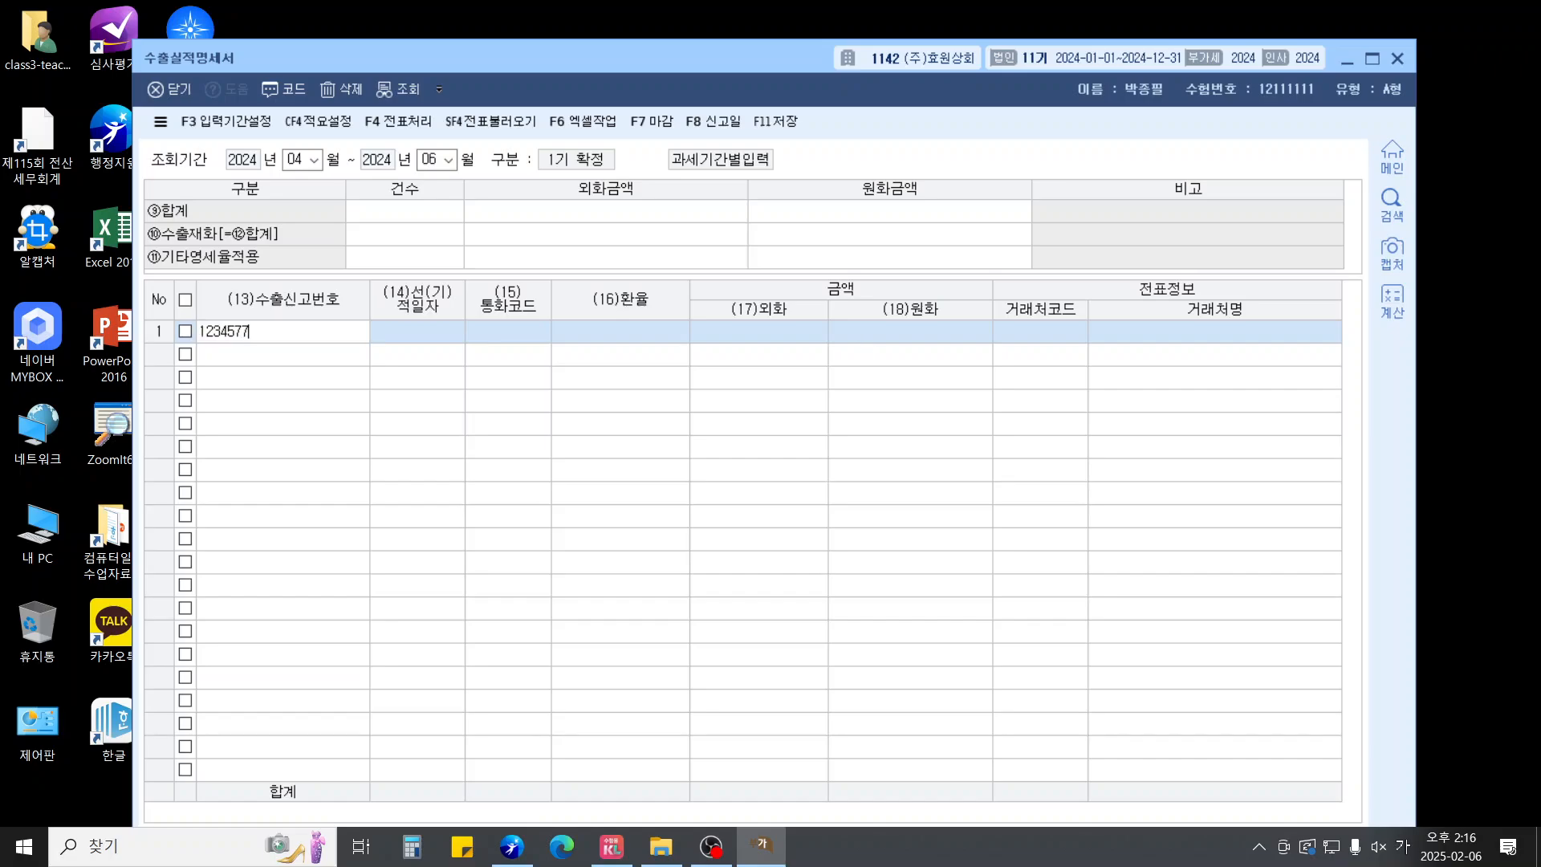
{"action": "type", "text": "00066X"}
{"action": "key", "text": "Return"}
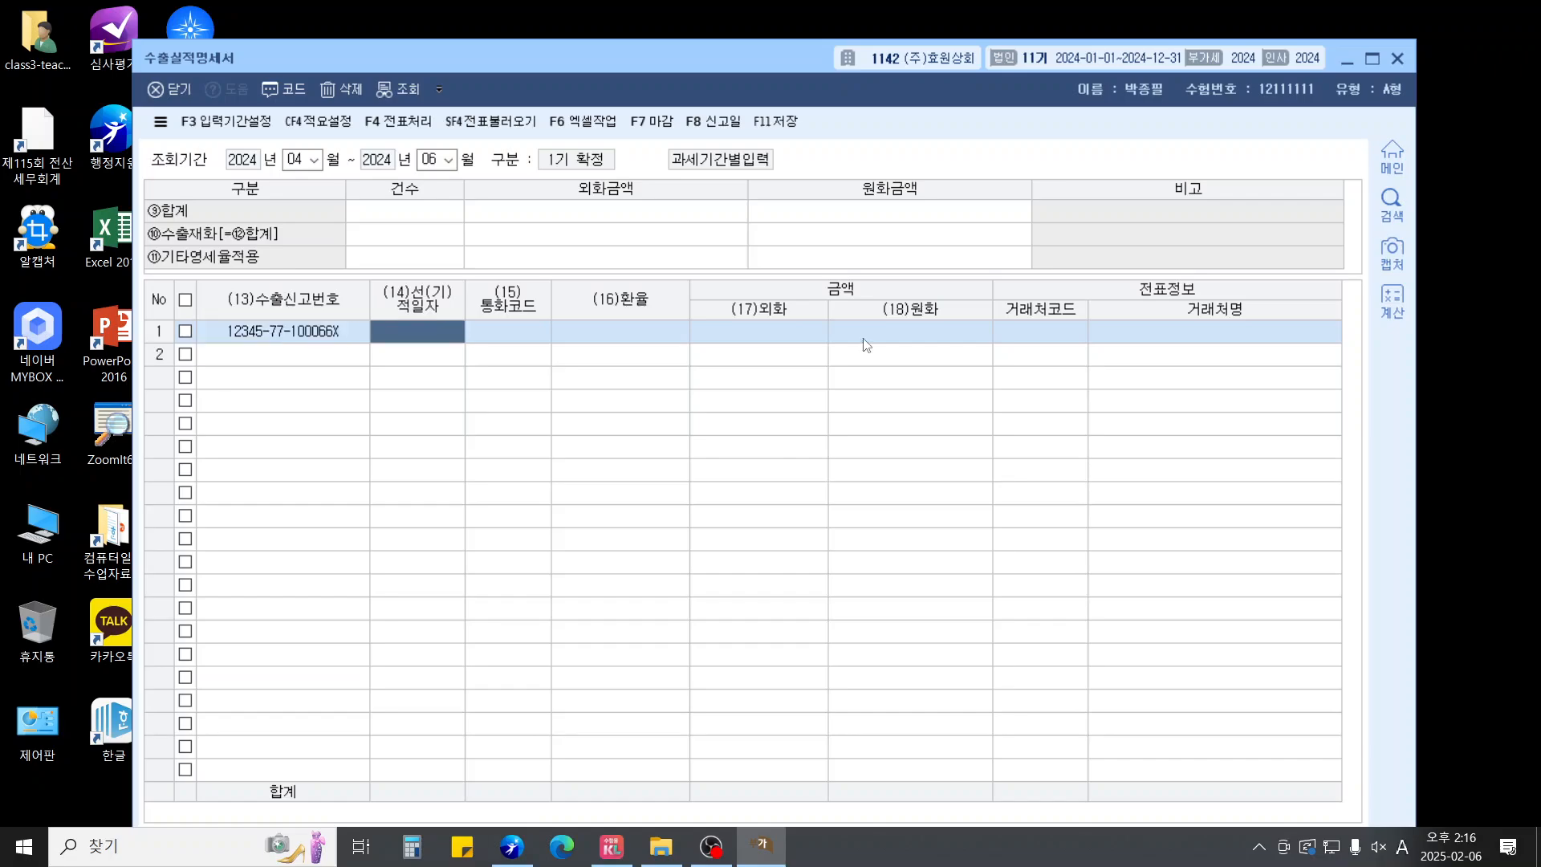
{"action": "type", "text": "2024-"}
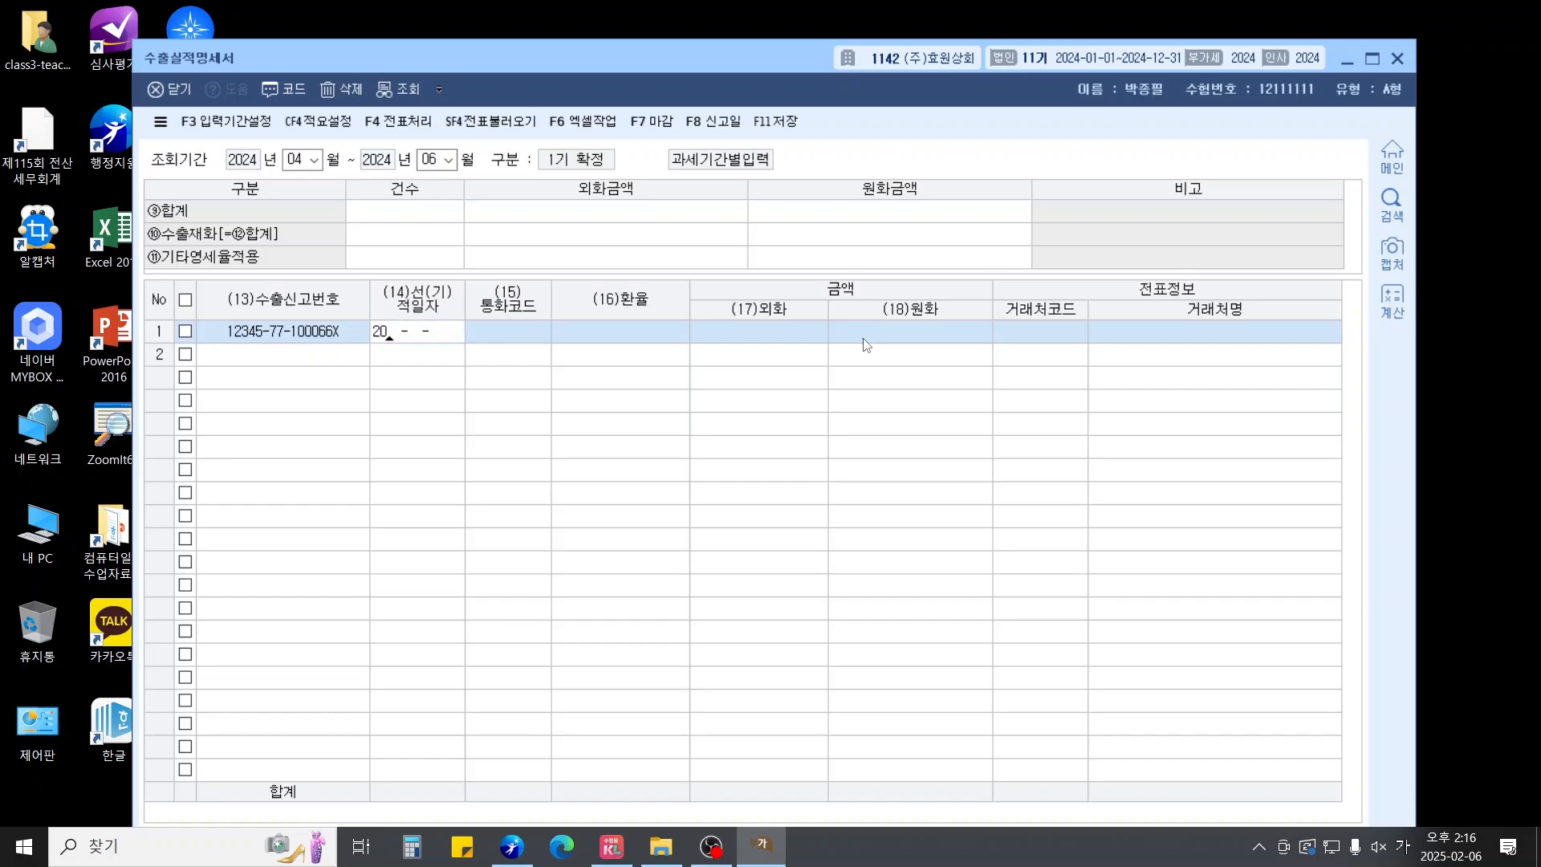
{"action": "type", "text": "06-15"}
{"action": "key", "text": "Return"}
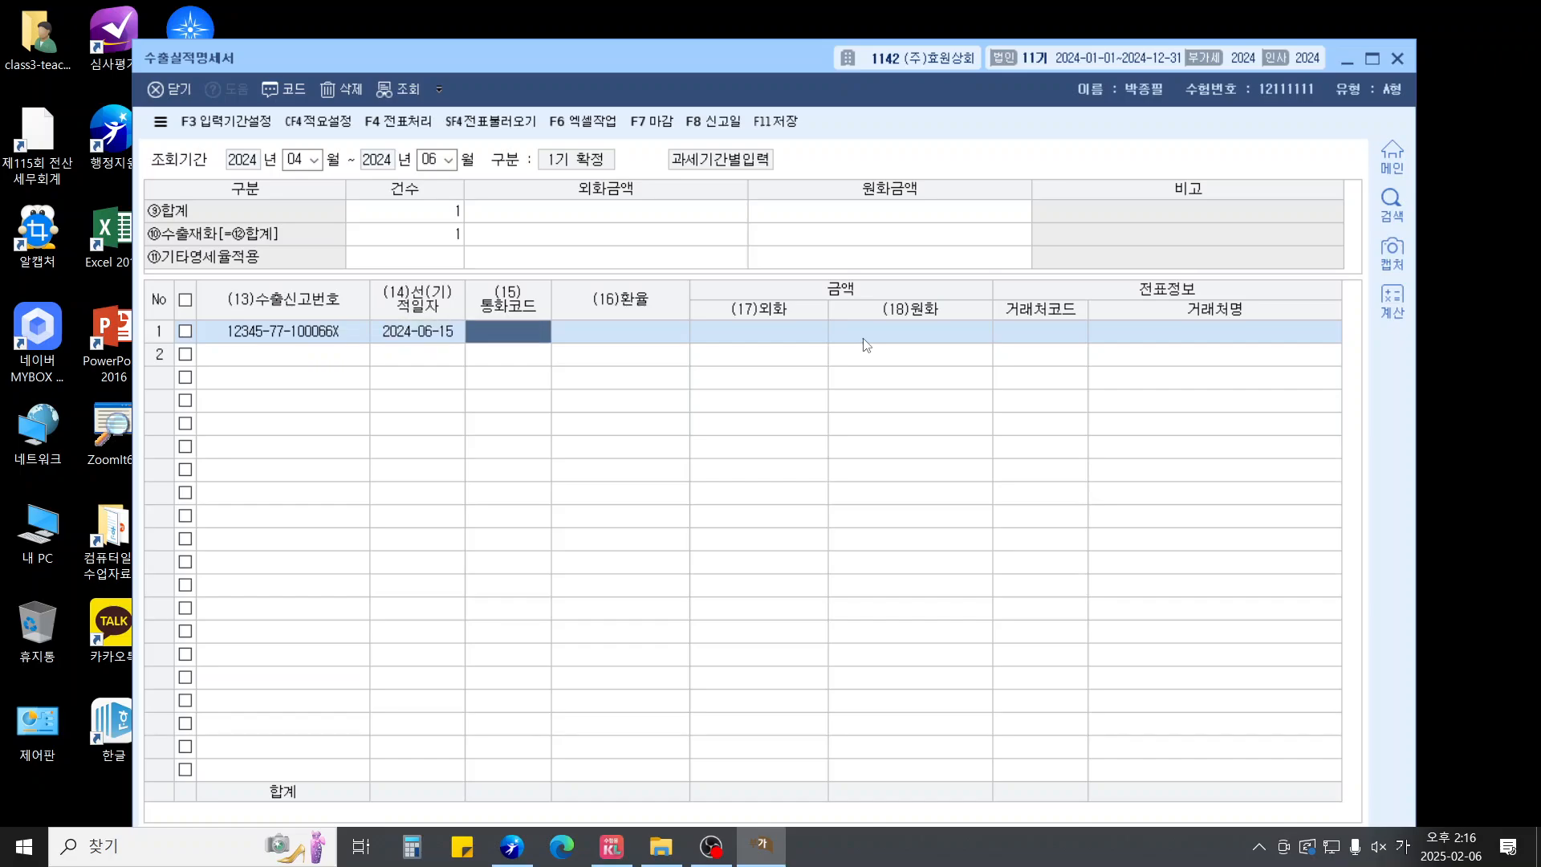
Enter currency USD, exchange rate 1,300, foreign amount 80,000, and customer BOB
{"action": "key", "text": "F2"}
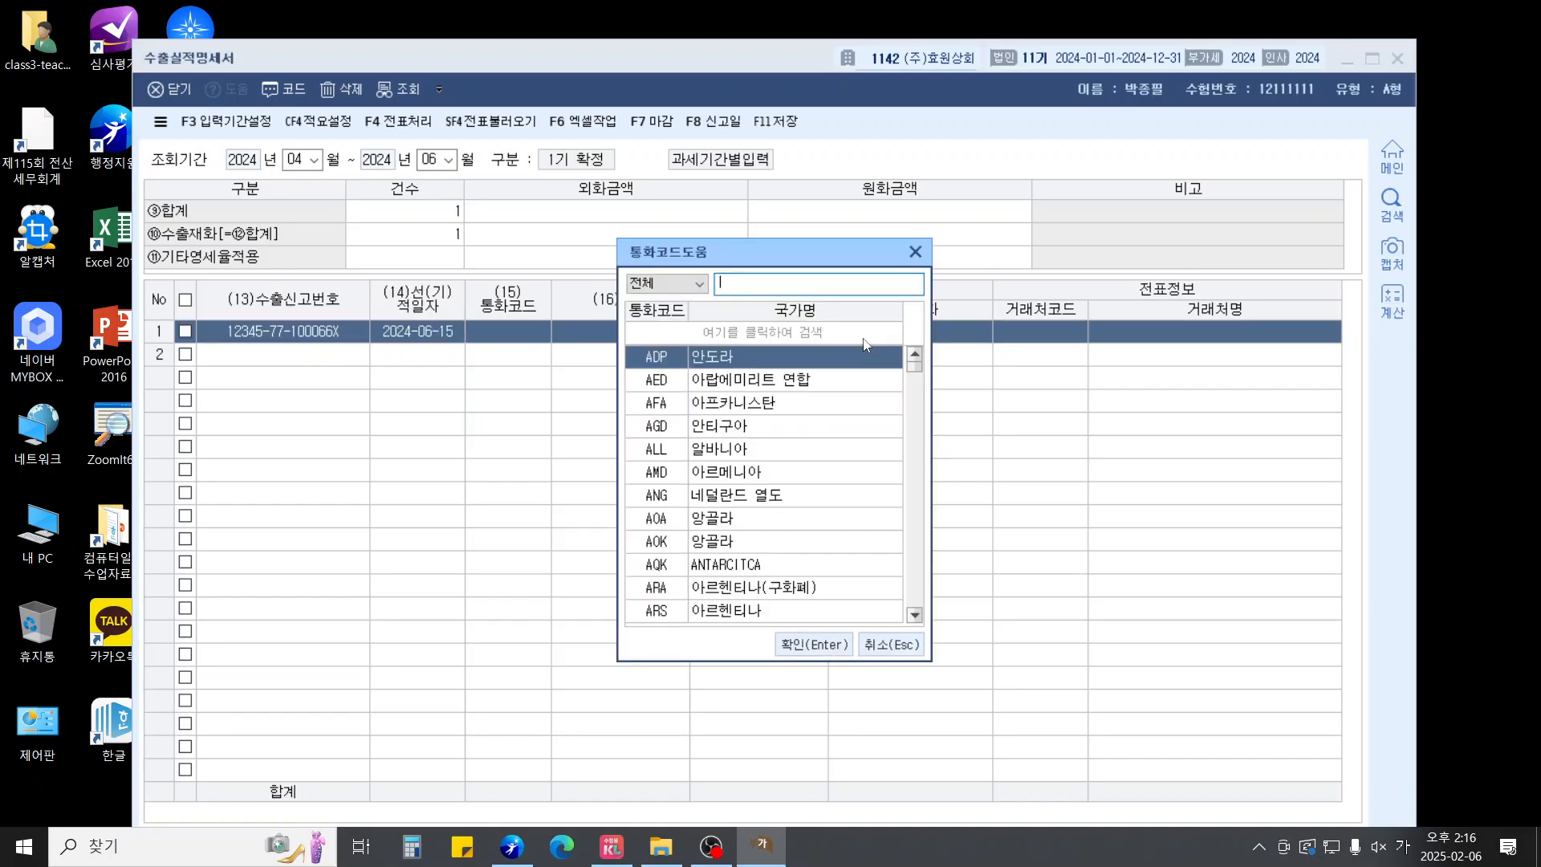
{"action": "type", "text": "미국"}
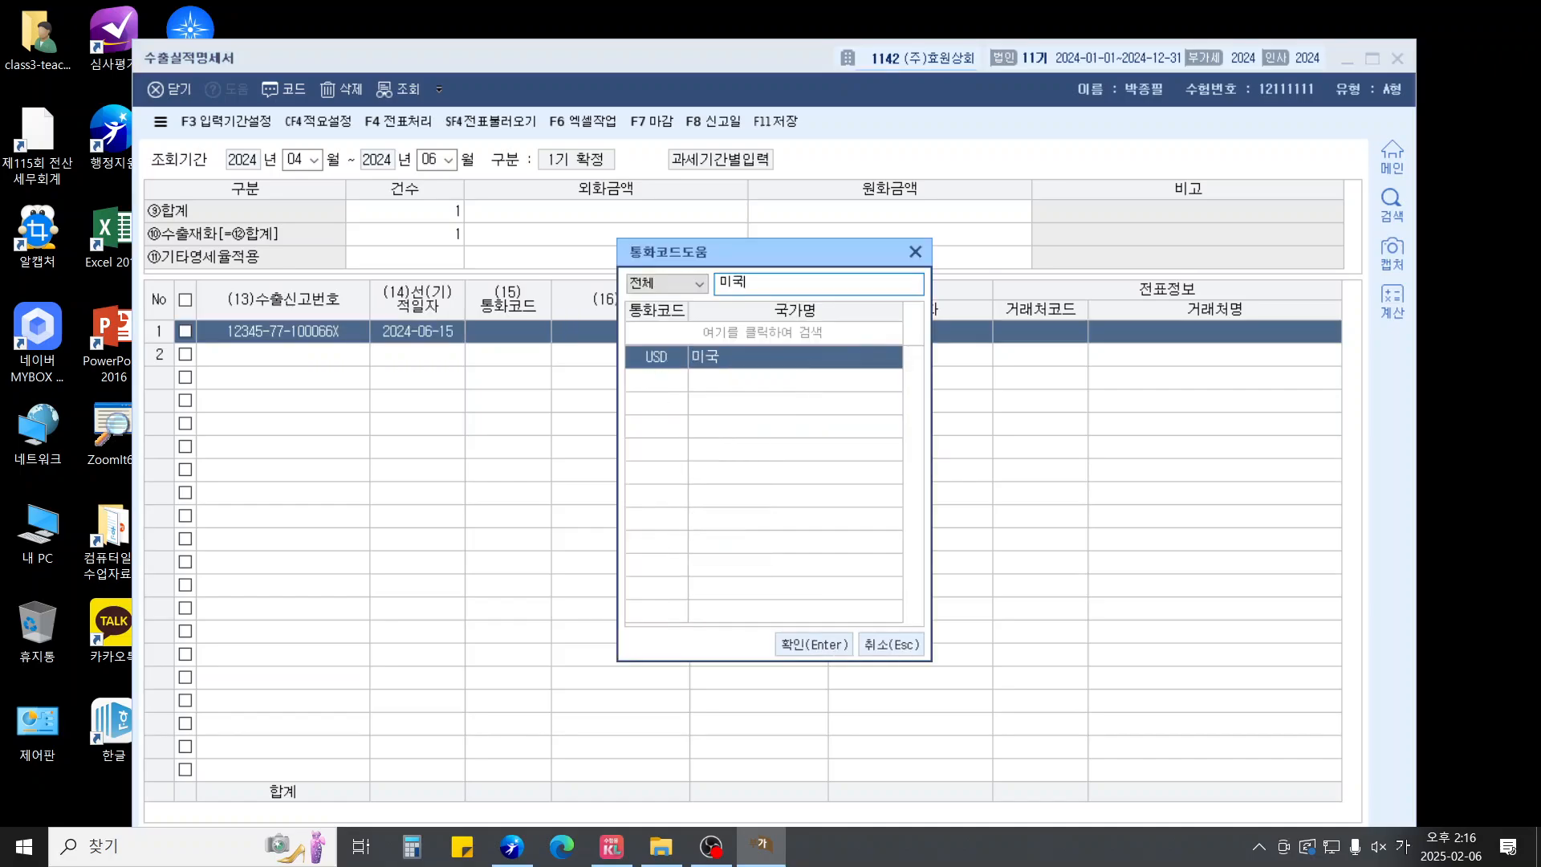
{"action": "key", "text": "Return"}
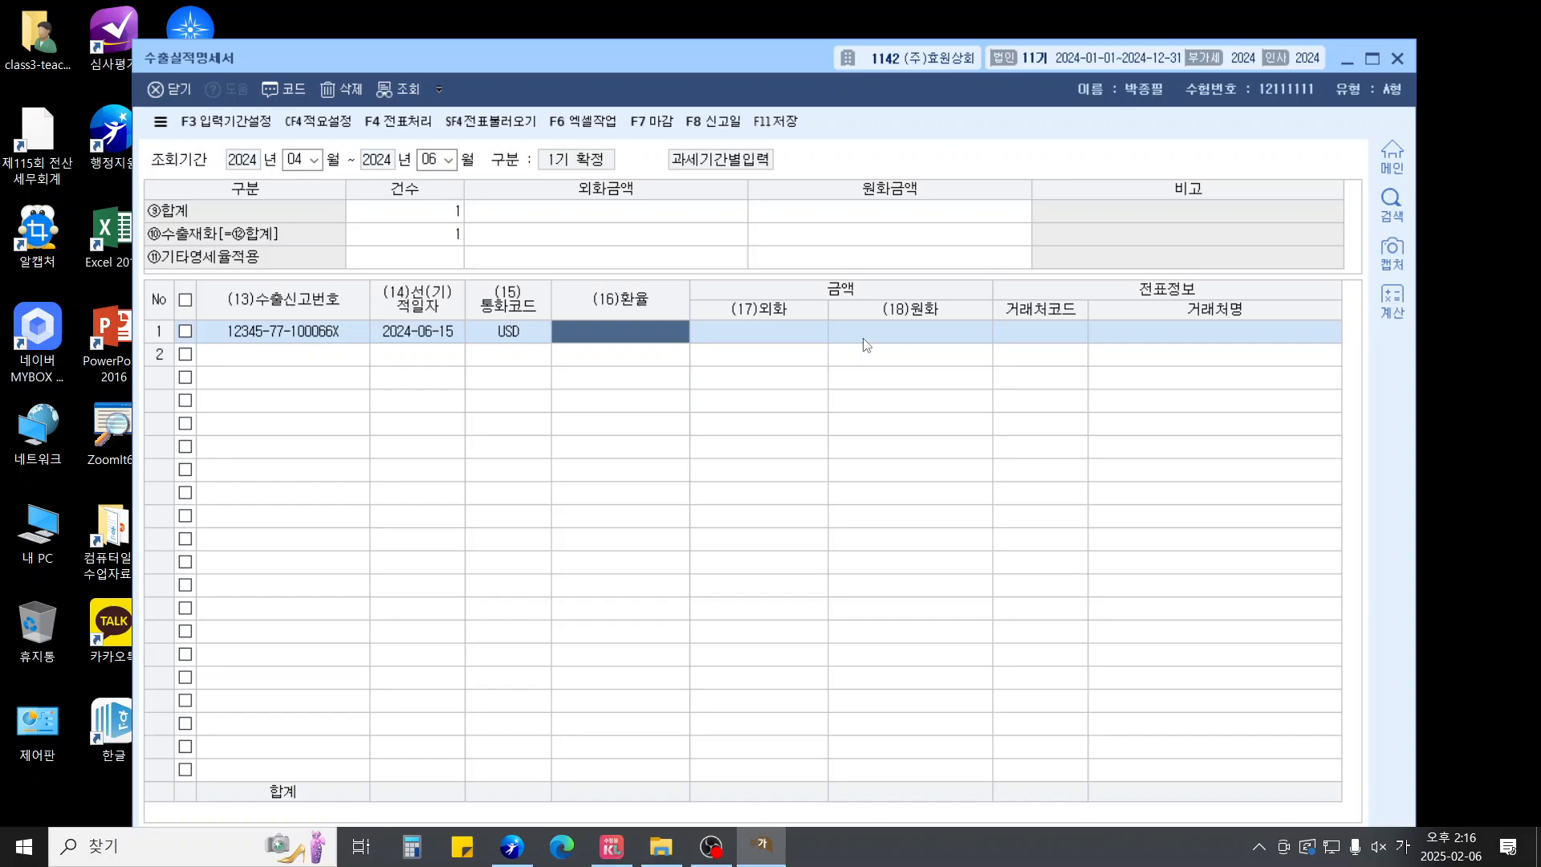
{"action": "type", "text": "1300"}
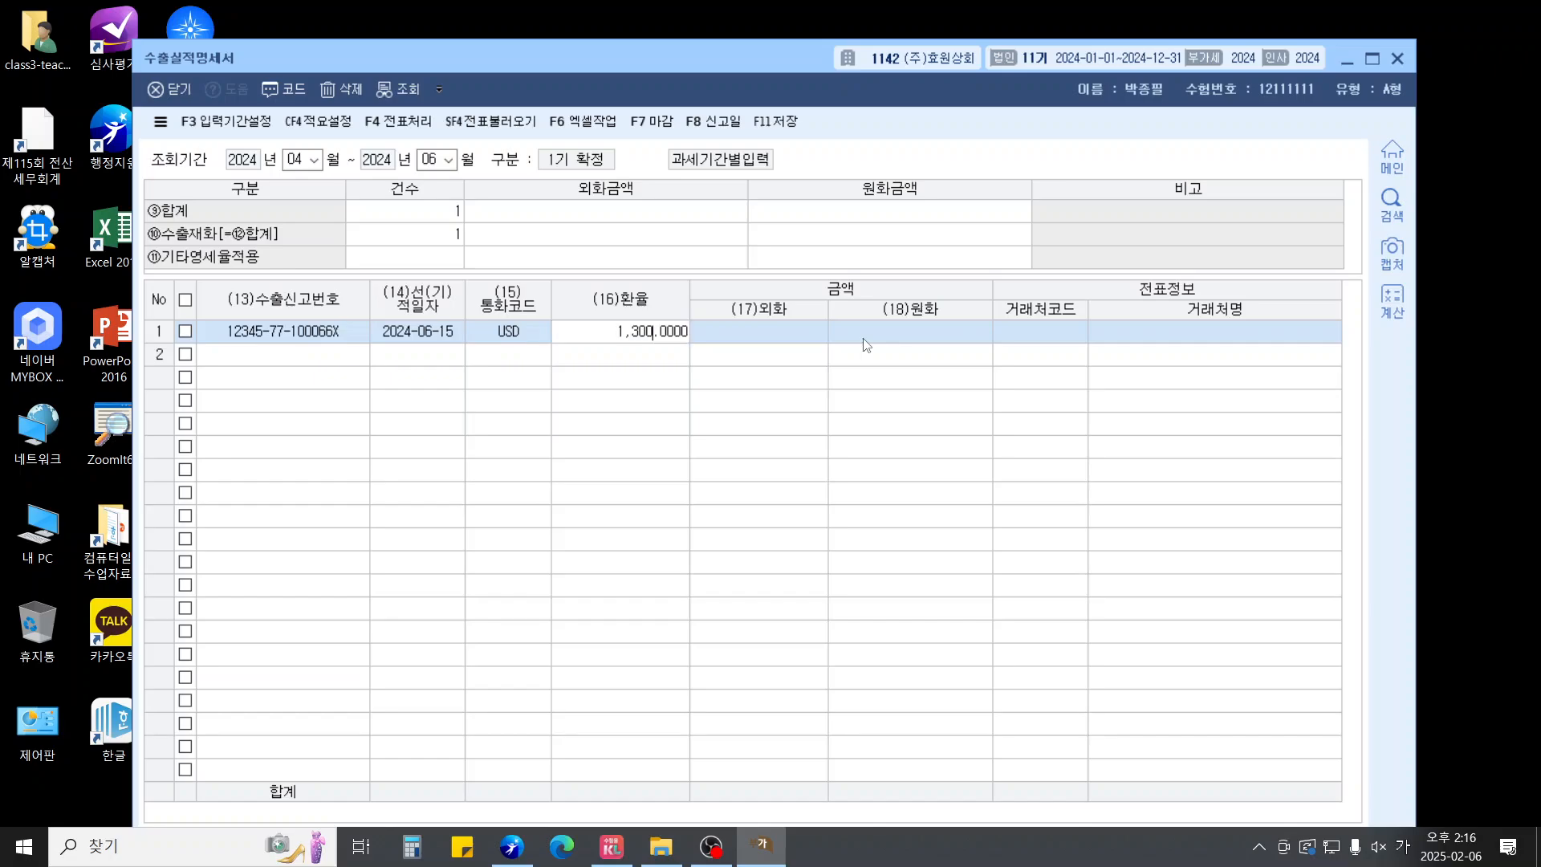
{"action": "key", "text": "Return"}
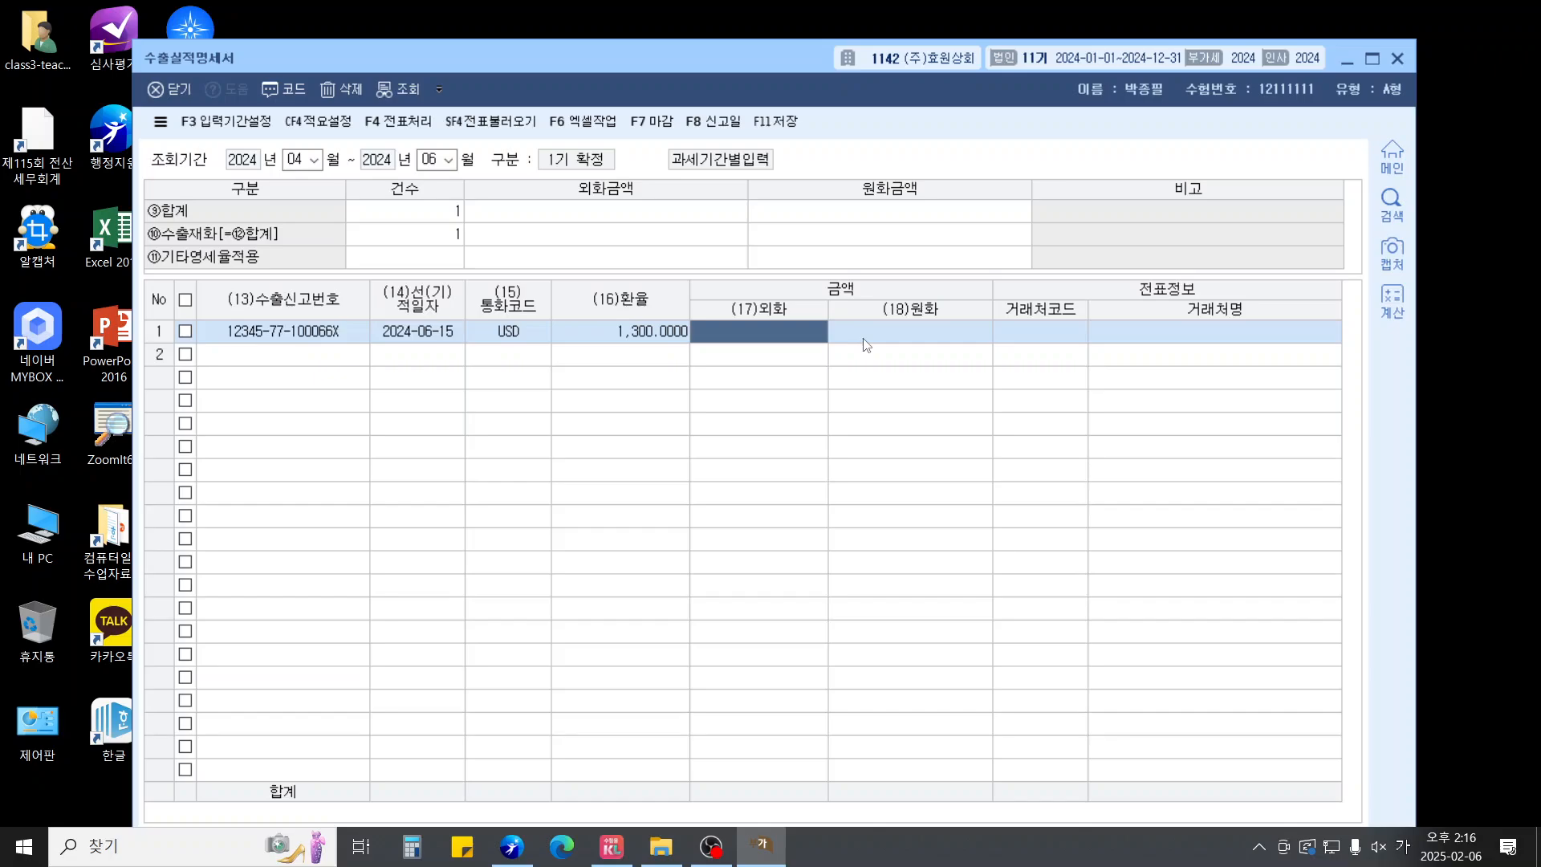
{"action": "type", "text": "800000.00"}
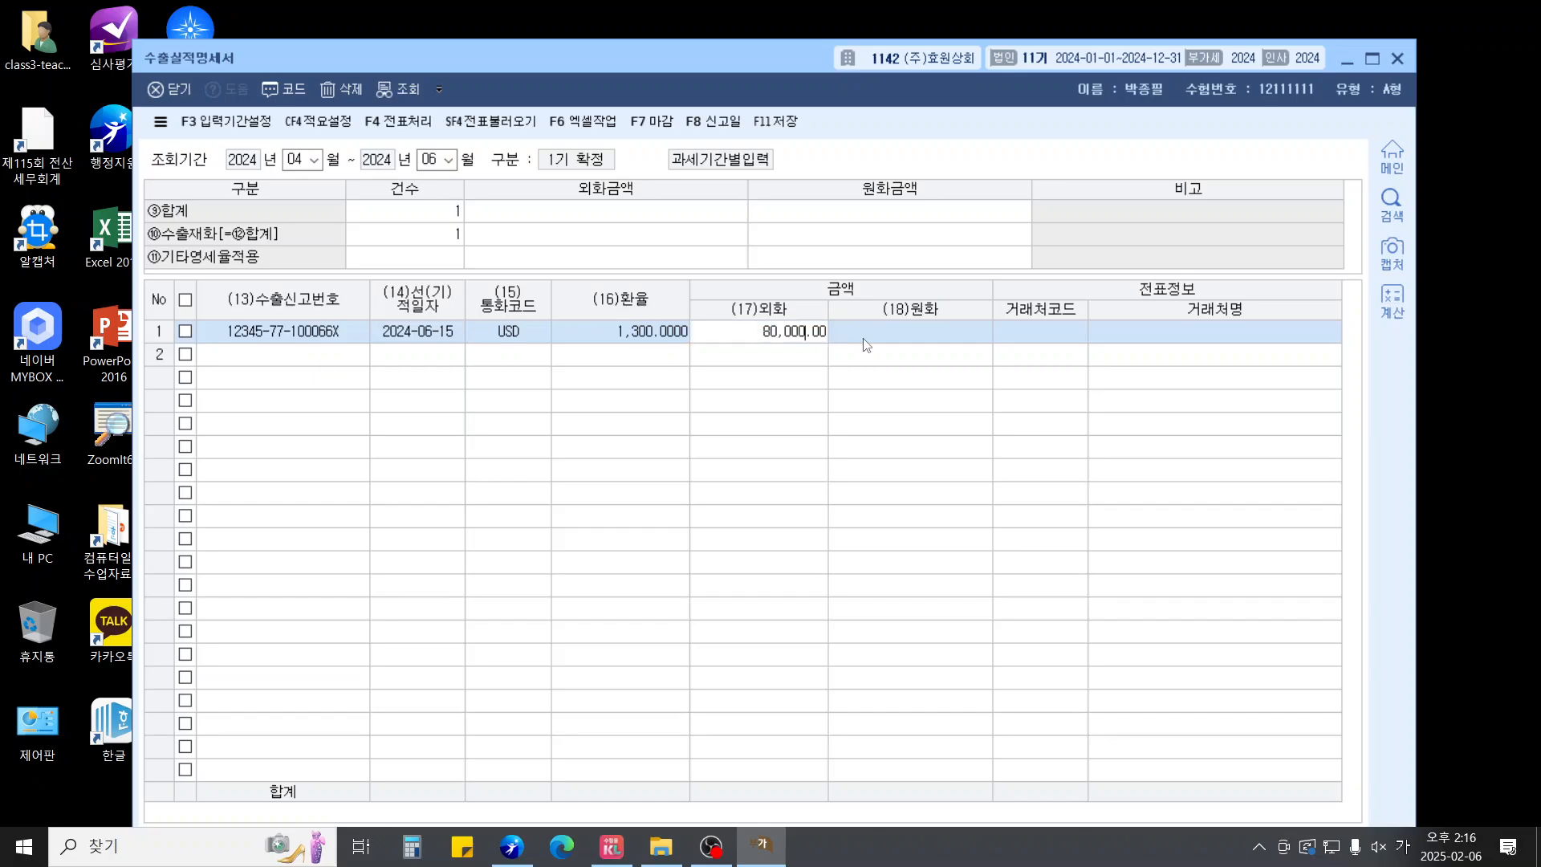
{"action": "key", "text": "Return"}
{"action": "key", "text": "Return"}
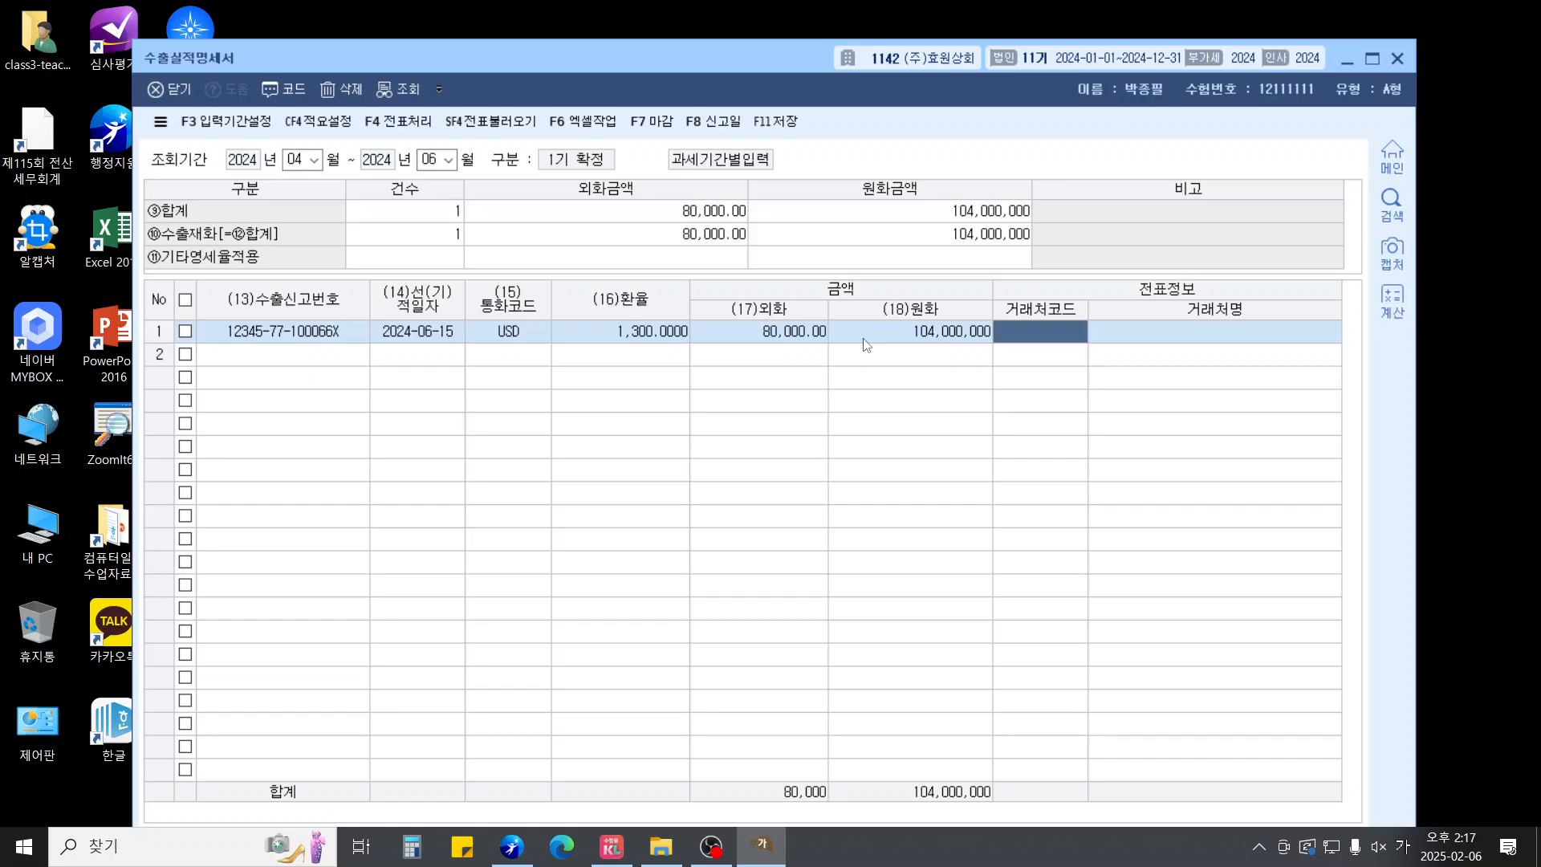
{"action": "key", "text": "F2"}
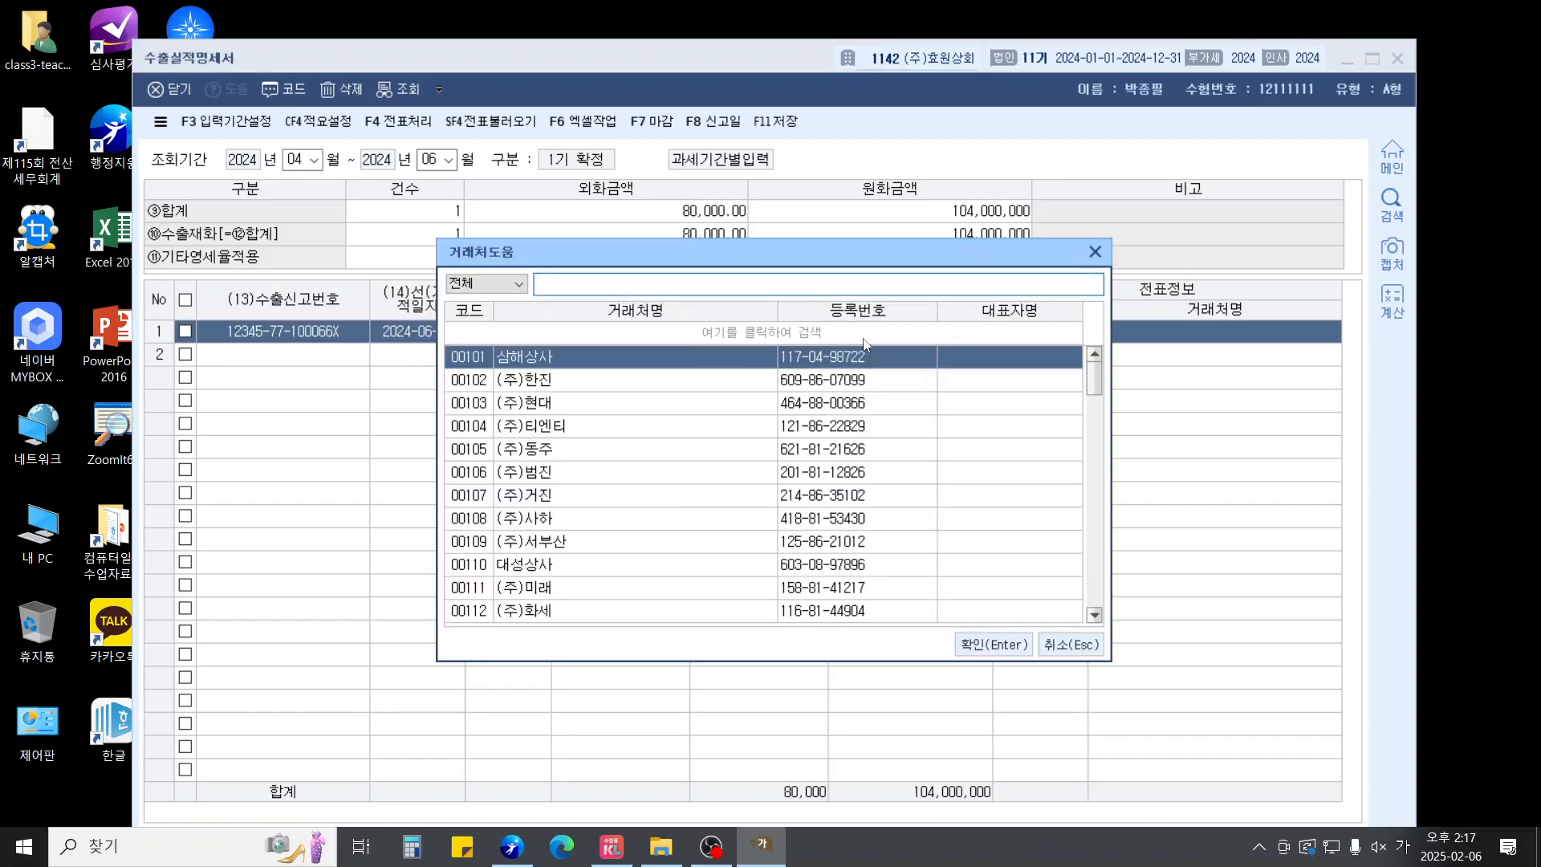
{"action": "key", "text": "Hangul"}
{"action": "type", "text": "BOB"}
{"action": "key", "text": "Return"}
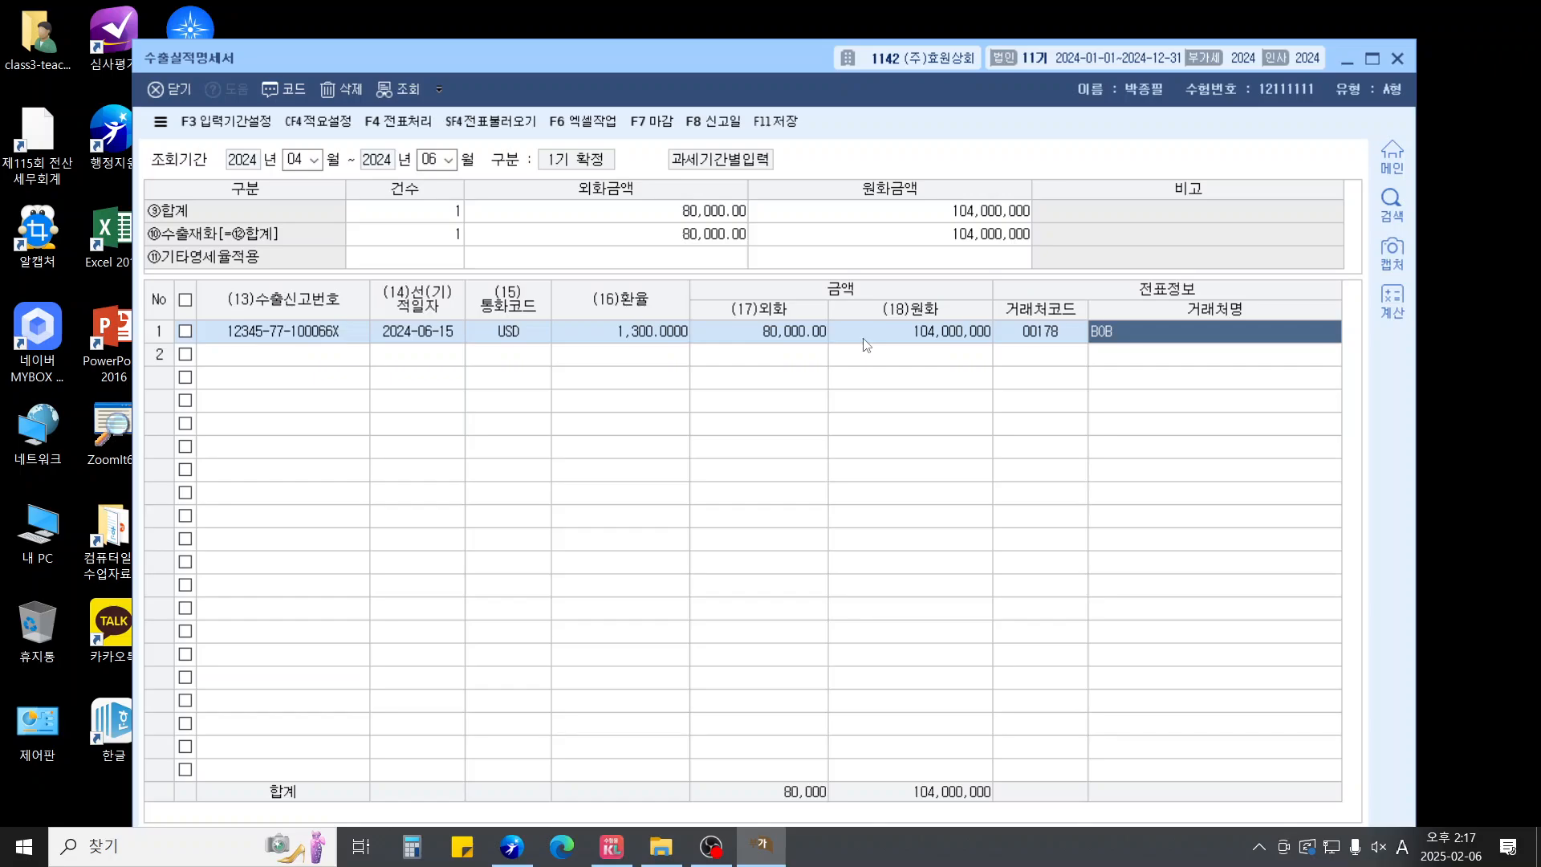
{"action": "key", "text": "Return"}
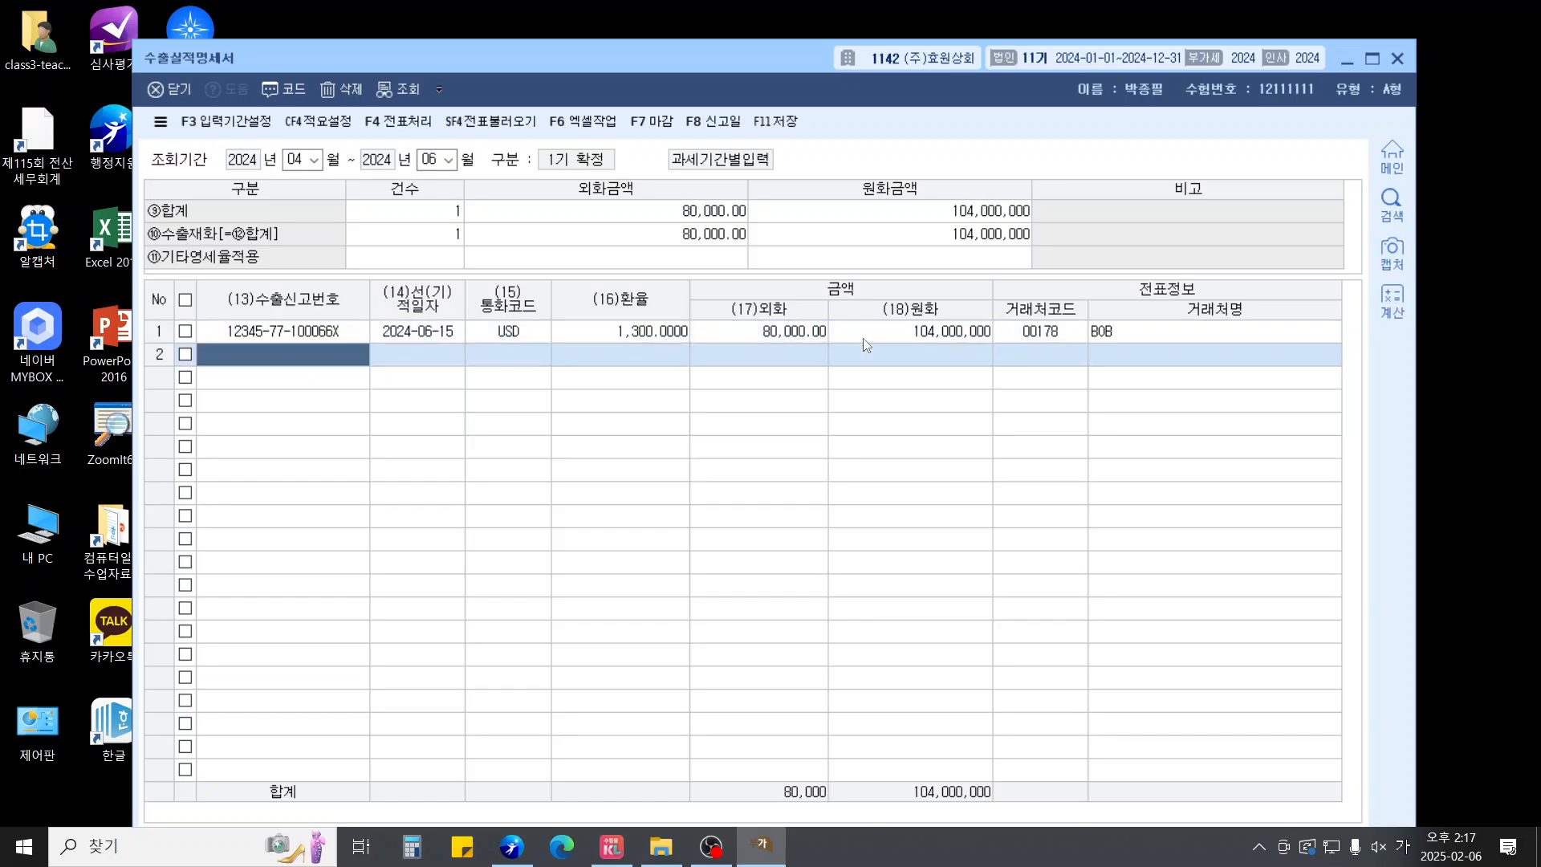
{"action": "key", "text": "Hangul"}
{"action": "type", "text": "2"}
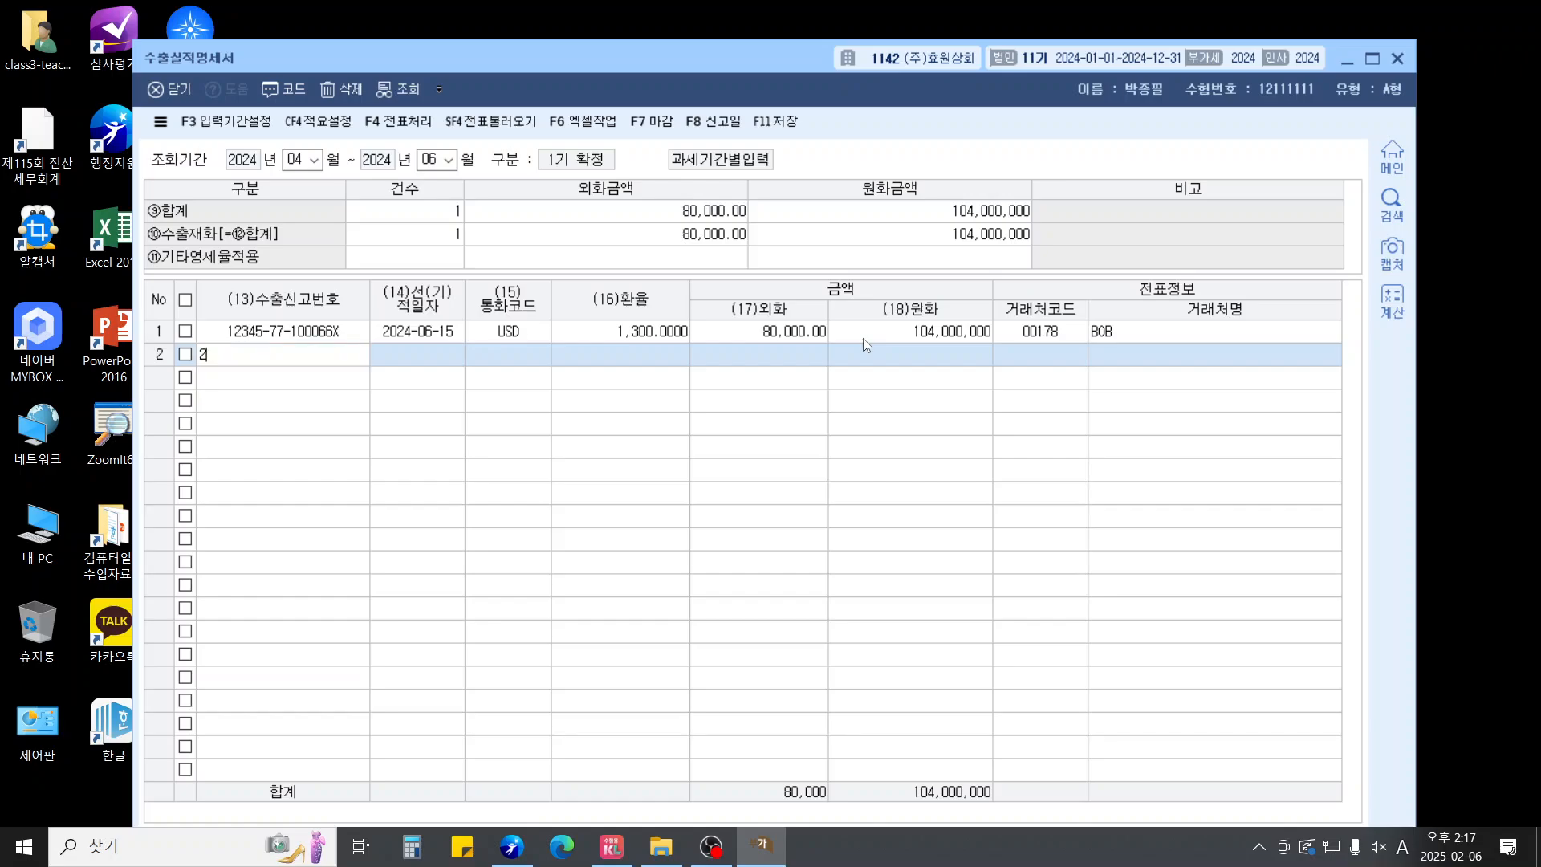
{"action": "type", "text": "2244-88-100077X"}
{"action": "key", "text": "Return"}
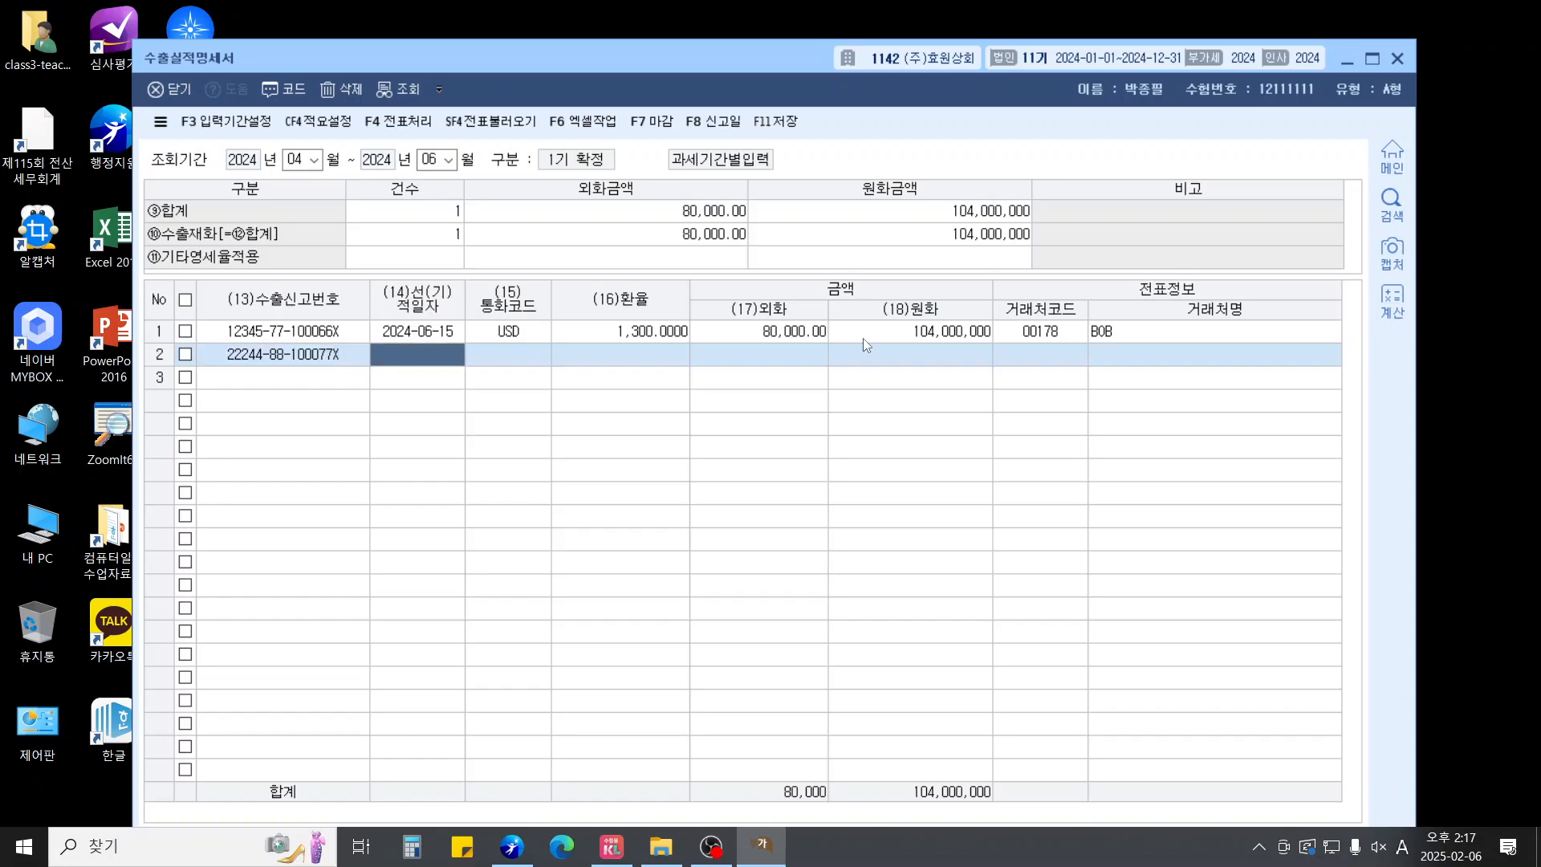
{"action": "type", "text": "20240615"}
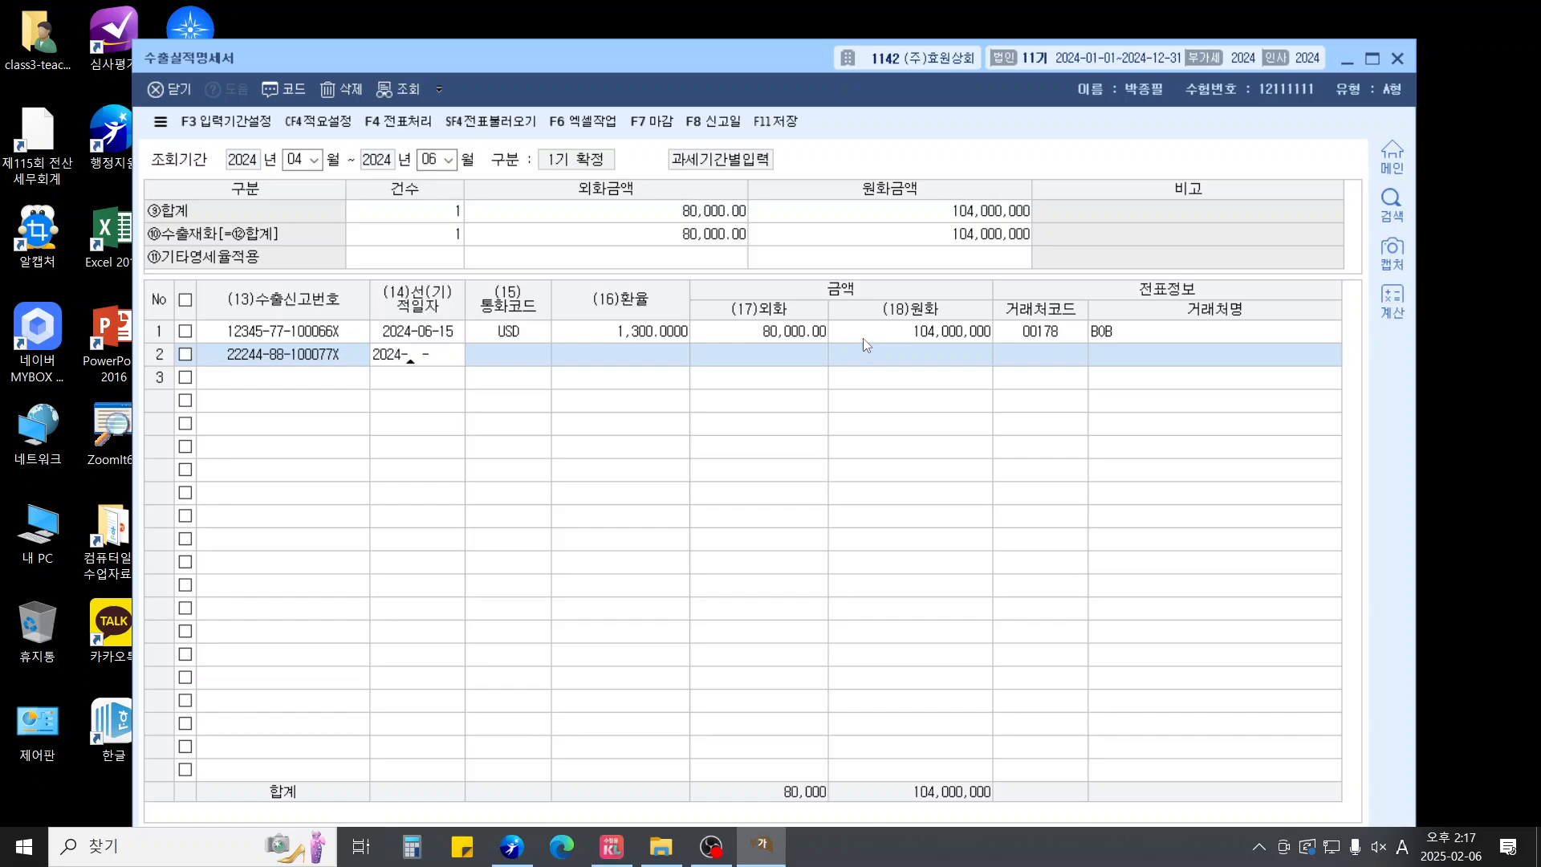
{"action": "key", "text": "Return"}
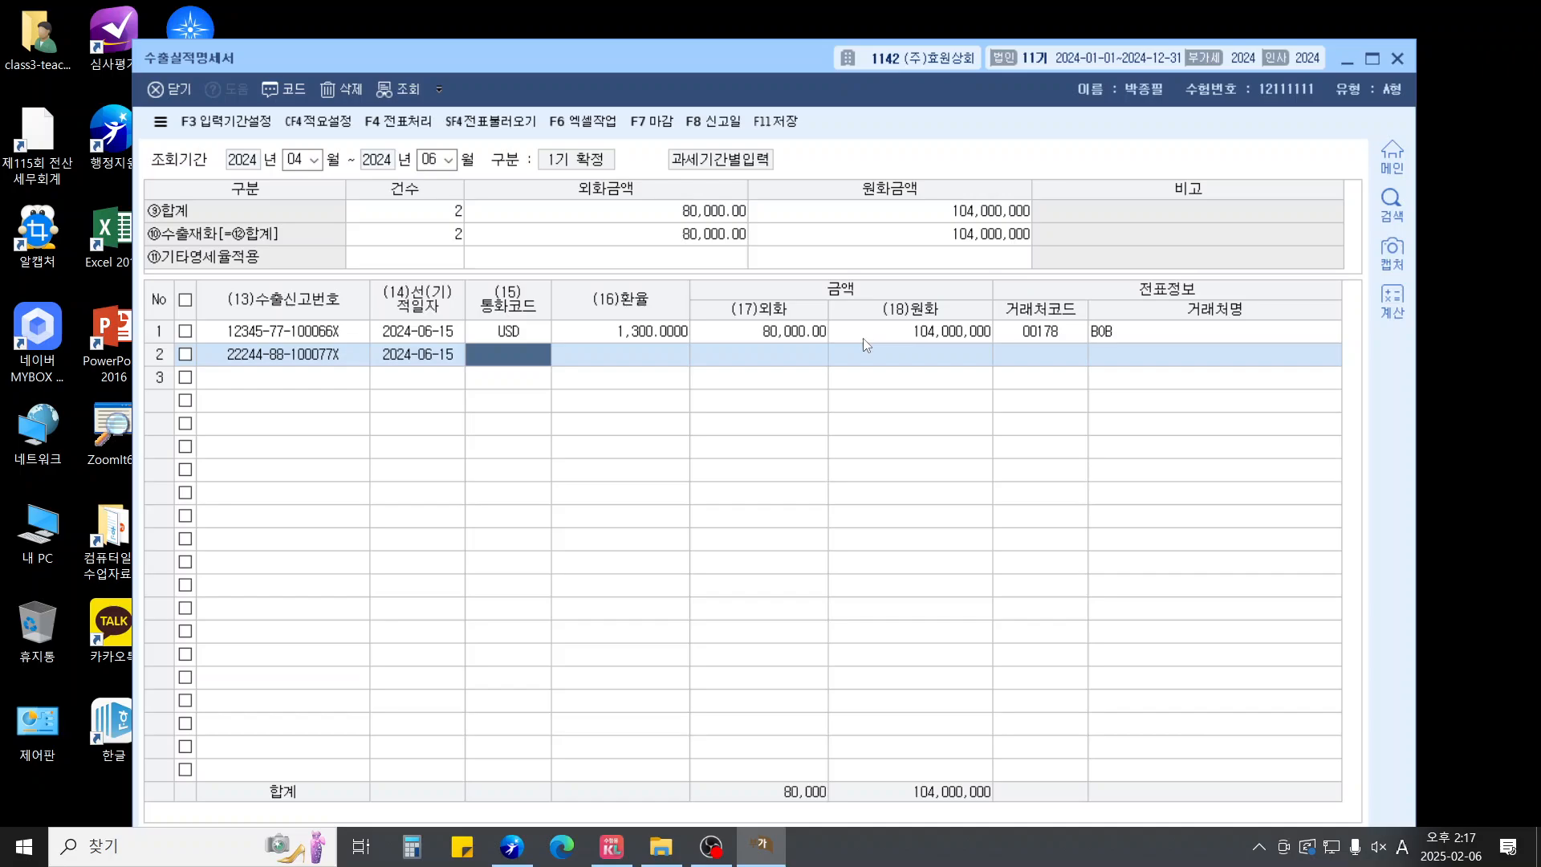
Set row 2 to EUR at rate 1,400 with foreign amount 52,000 (72,800,000 won)
{"action": "key", "text": "F2"}
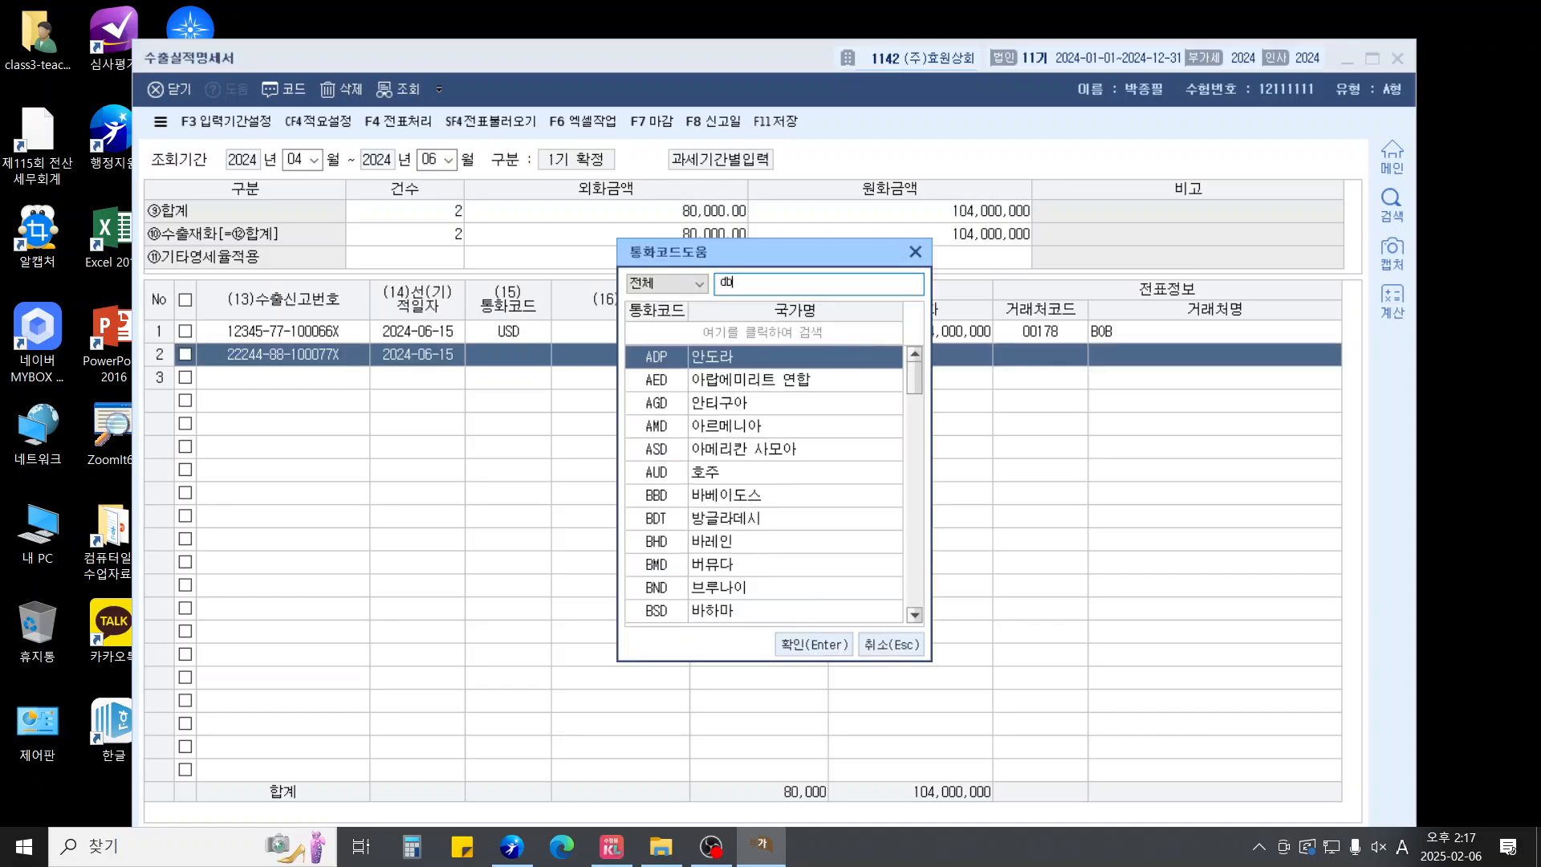
{"action": "key", "text": "Hangul"}
{"action": "type", "text": "유"}
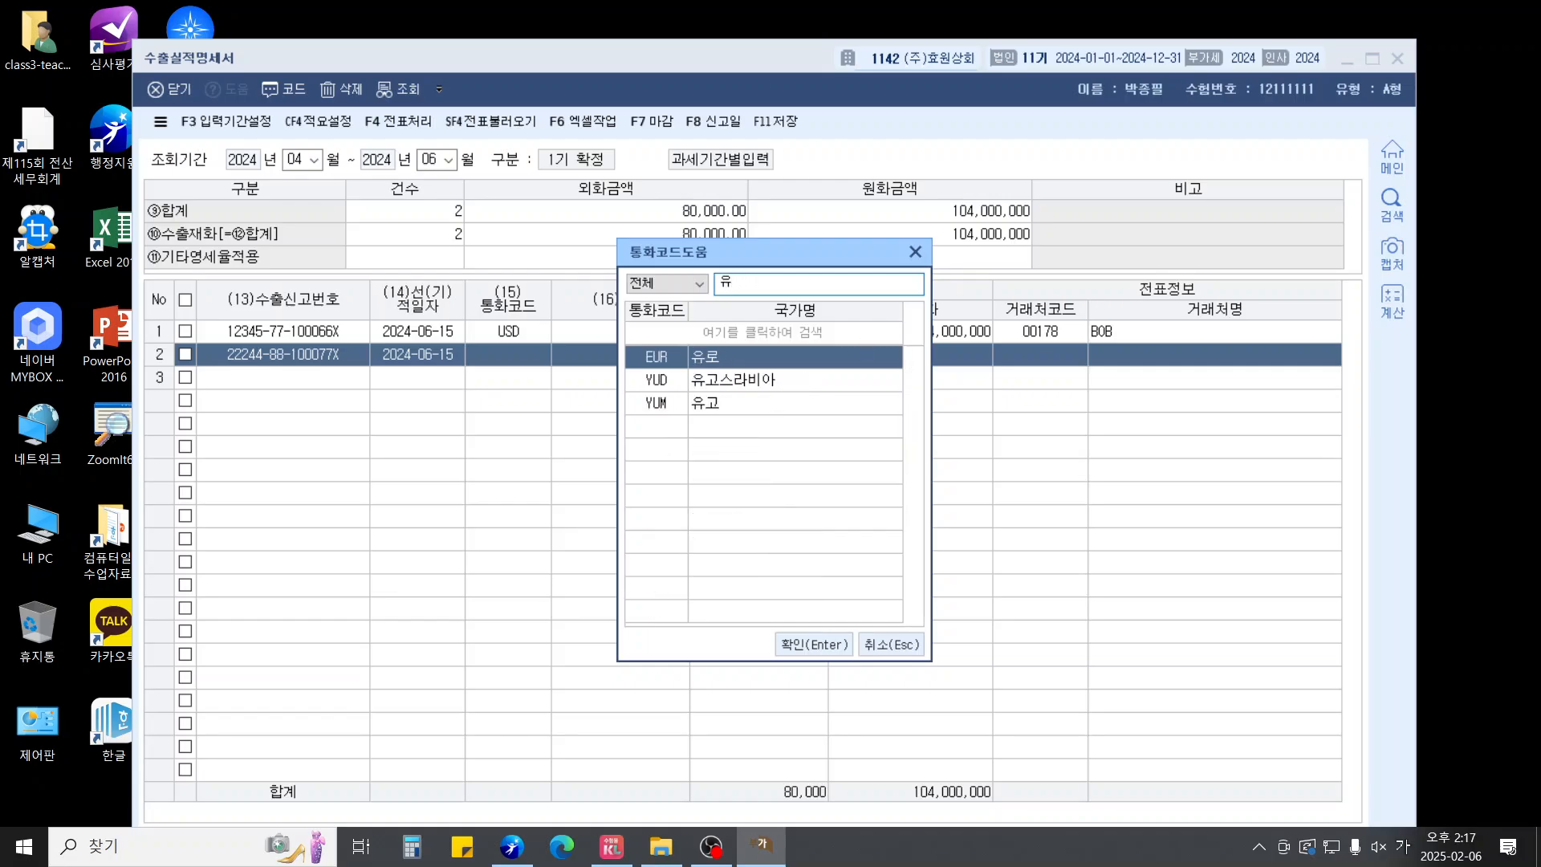
{"action": "key", "text": "Return"}
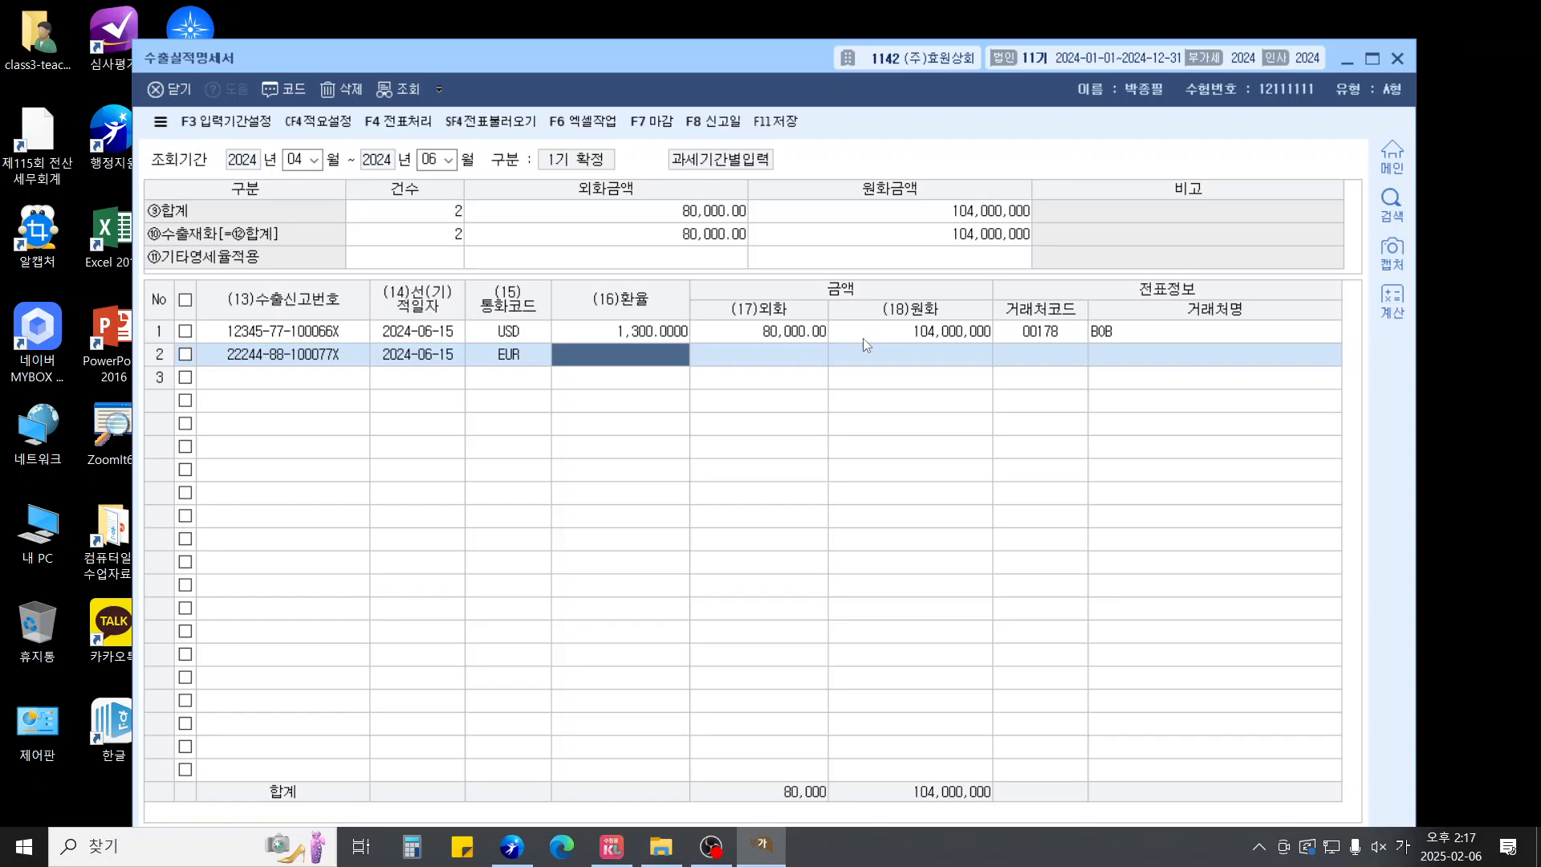
{"action": "type", "text": "1400"}
{"action": "key", "text": "Return"}
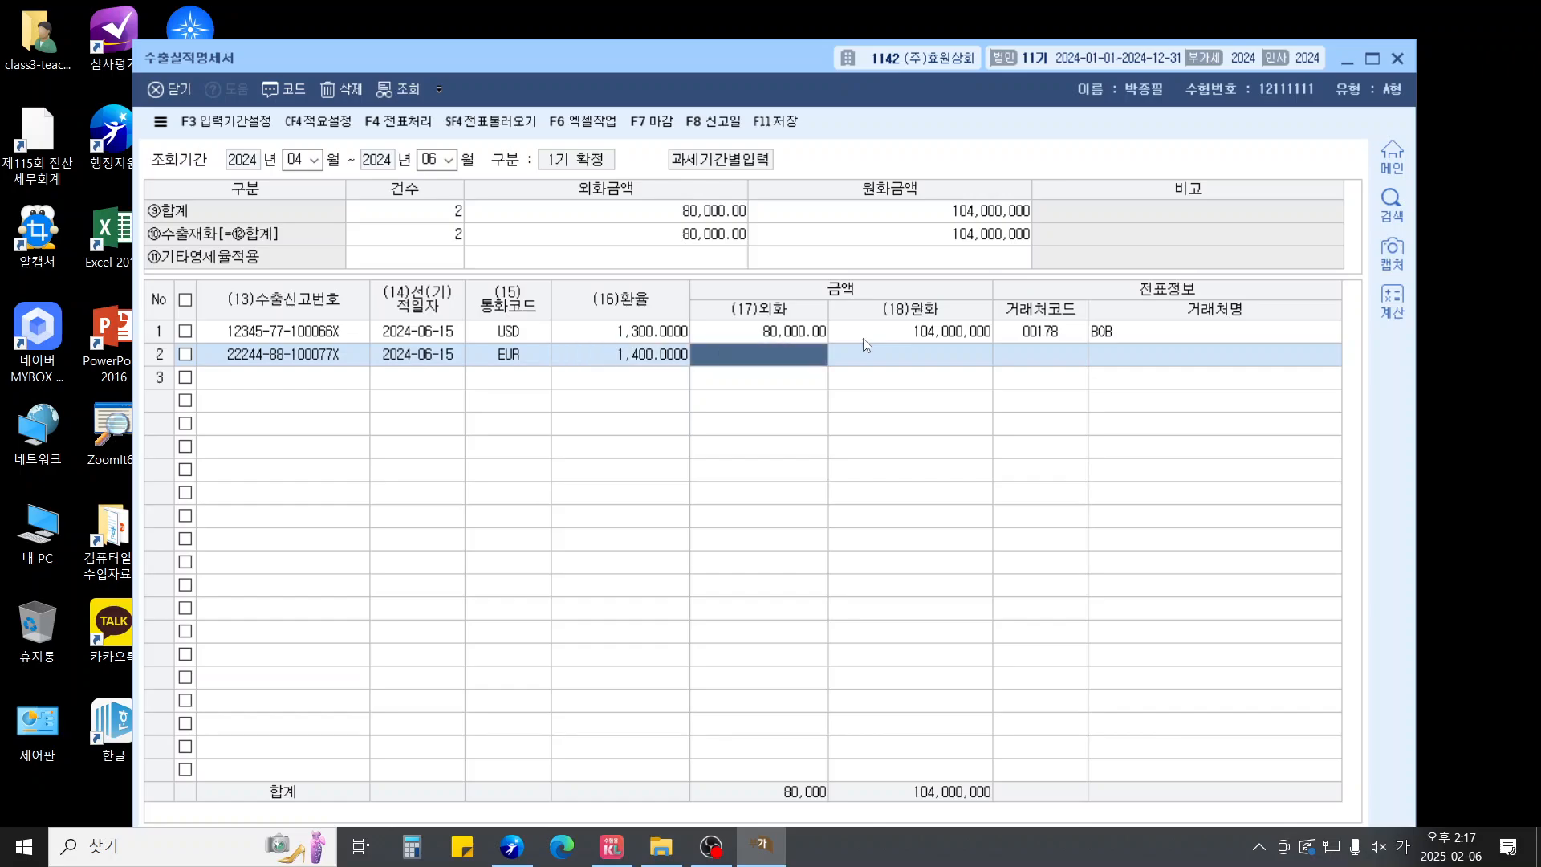
{"action": "type", "text": "520000.00"}
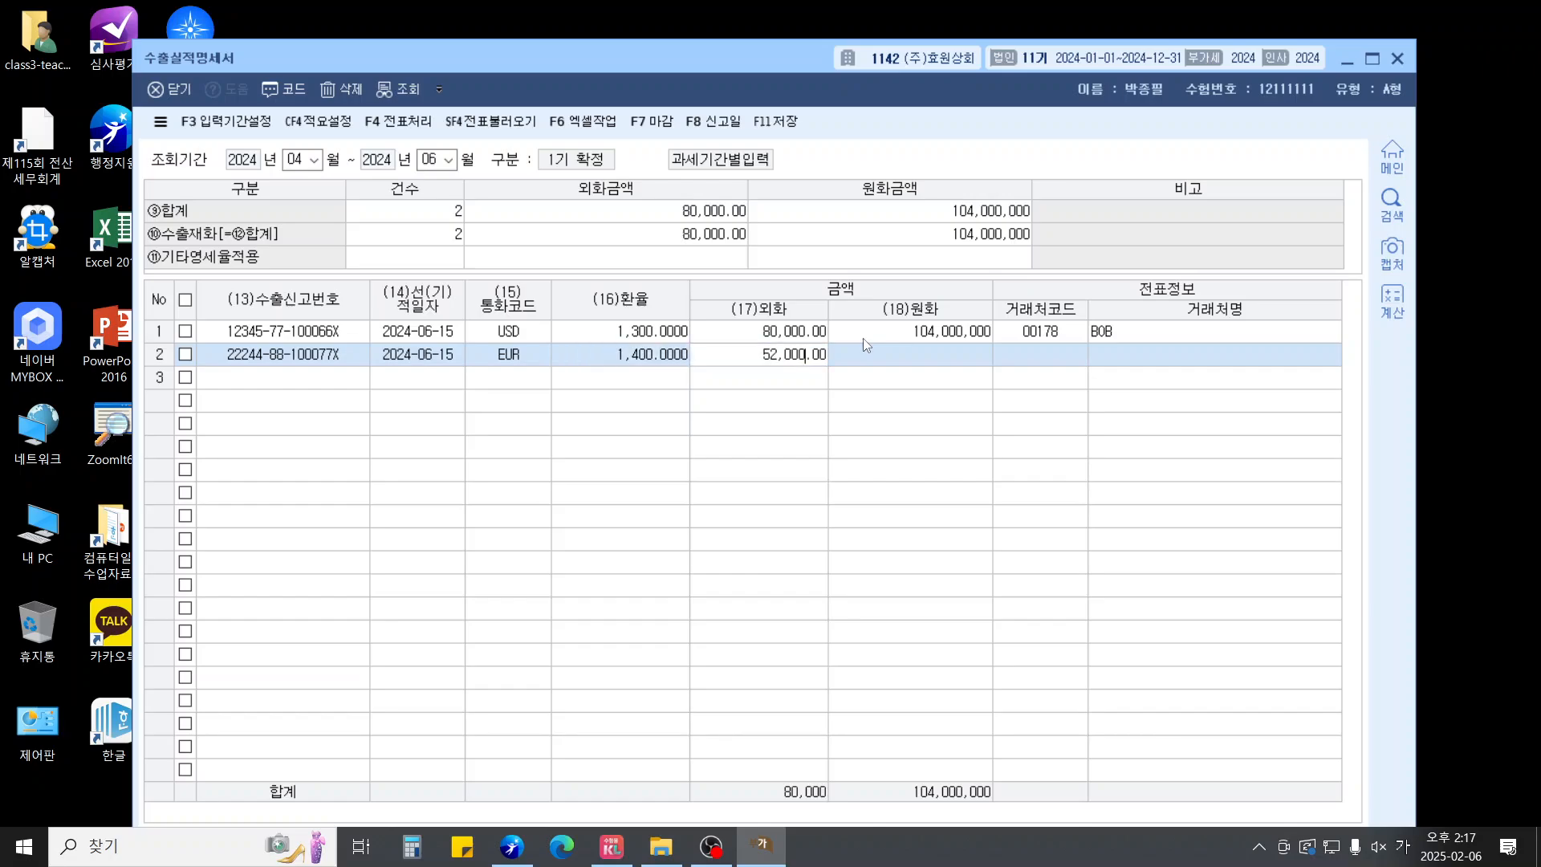
{"action": "key", "text": "Return"}
{"action": "key", "text": "Return"}
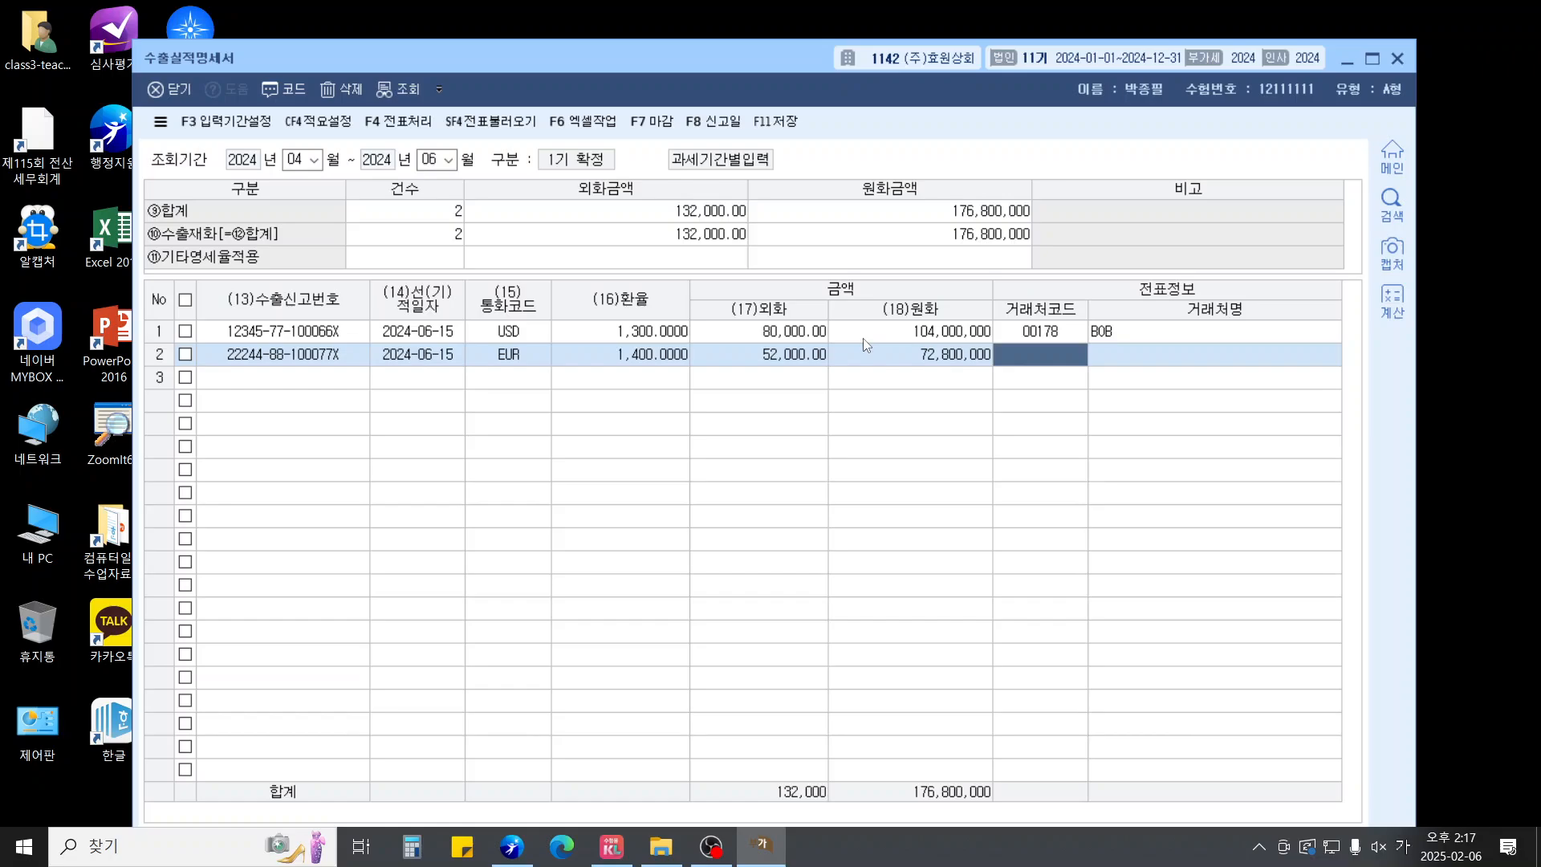
Assign customer ORANGE to row 2, finish the line and exit the statement
{"action": "key", "text": "F2"}
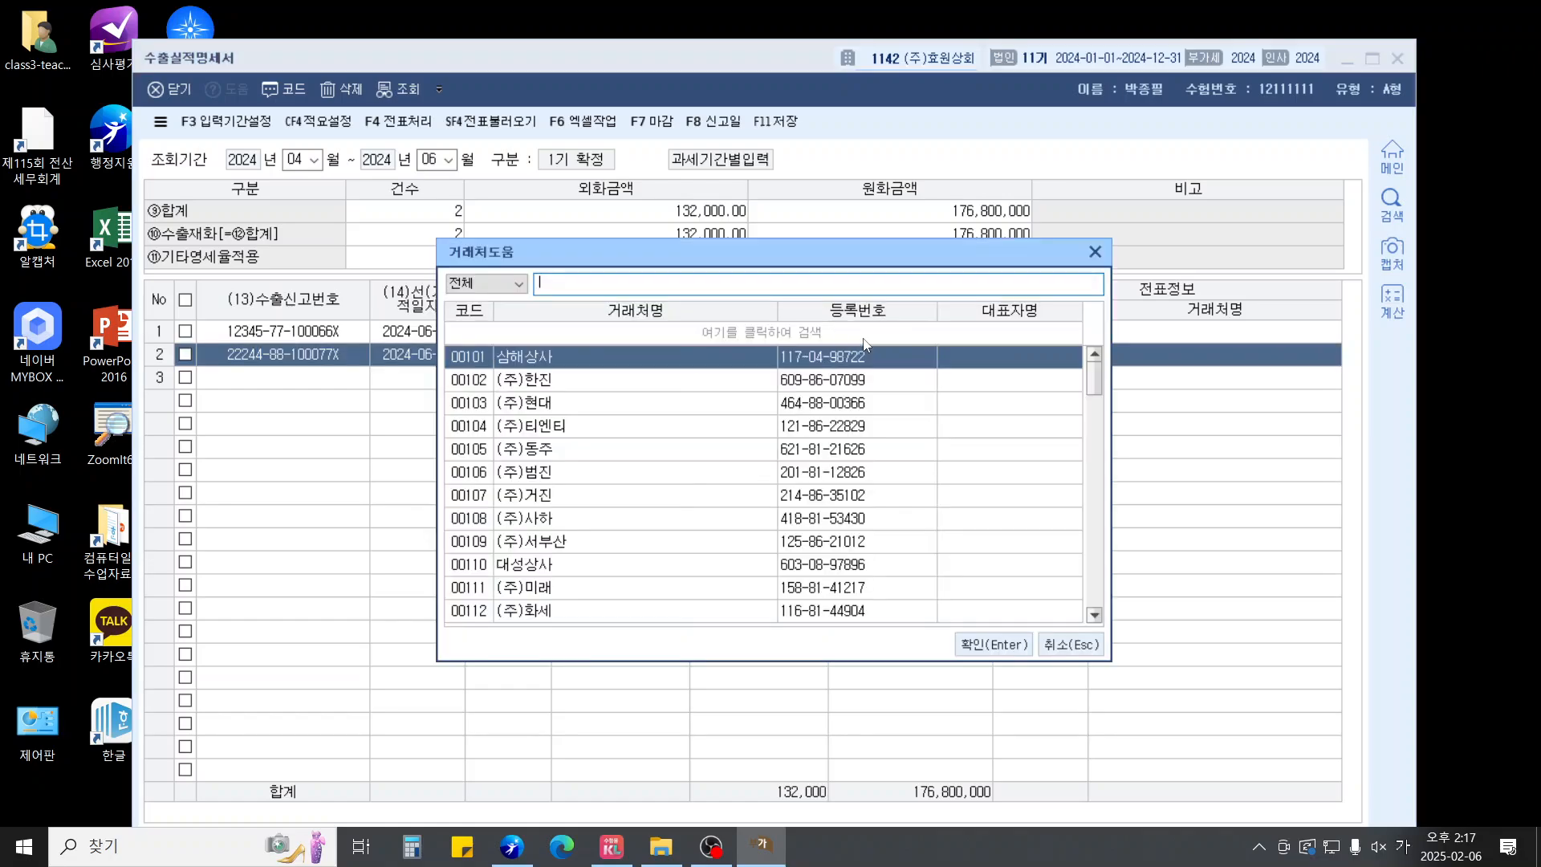
{"action": "type", "text": "o"}
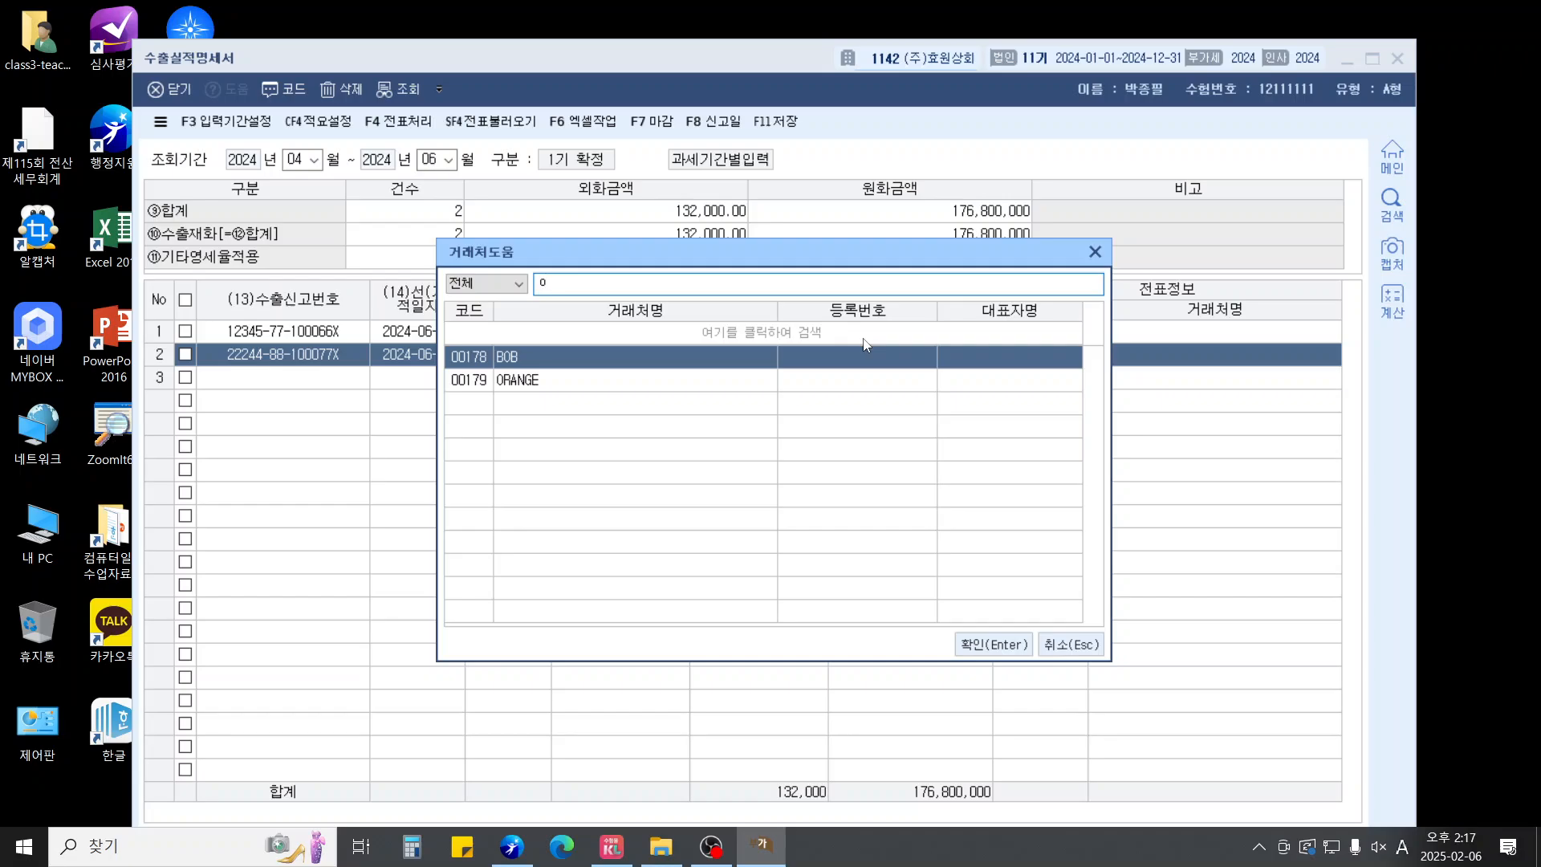
{"action": "key", "text": "Down"}
{"action": "key", "text": "Return"}
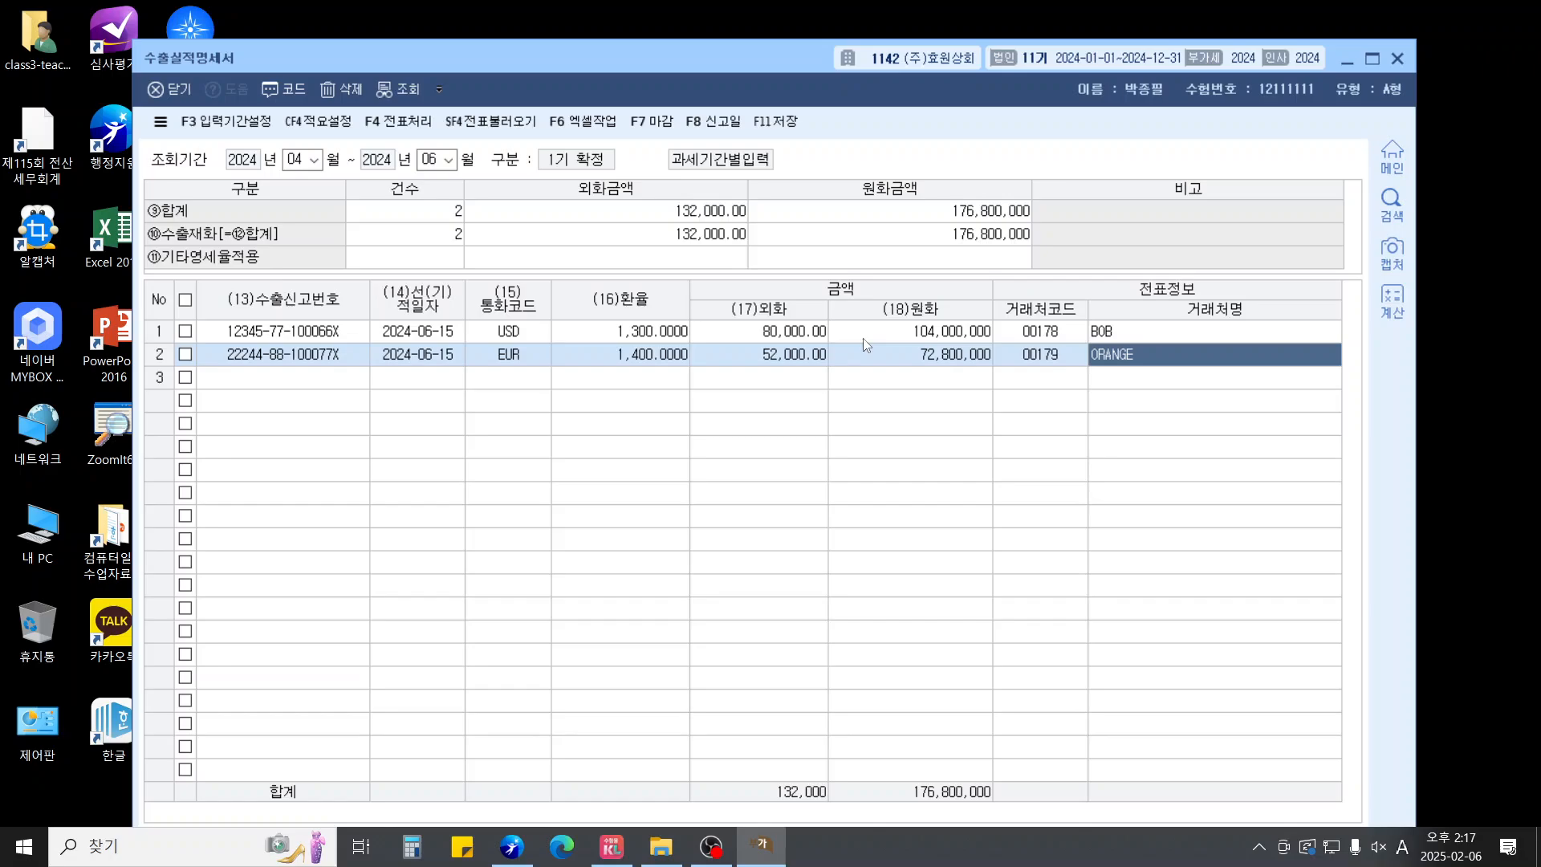
{"action": "key", "text": "Return"}
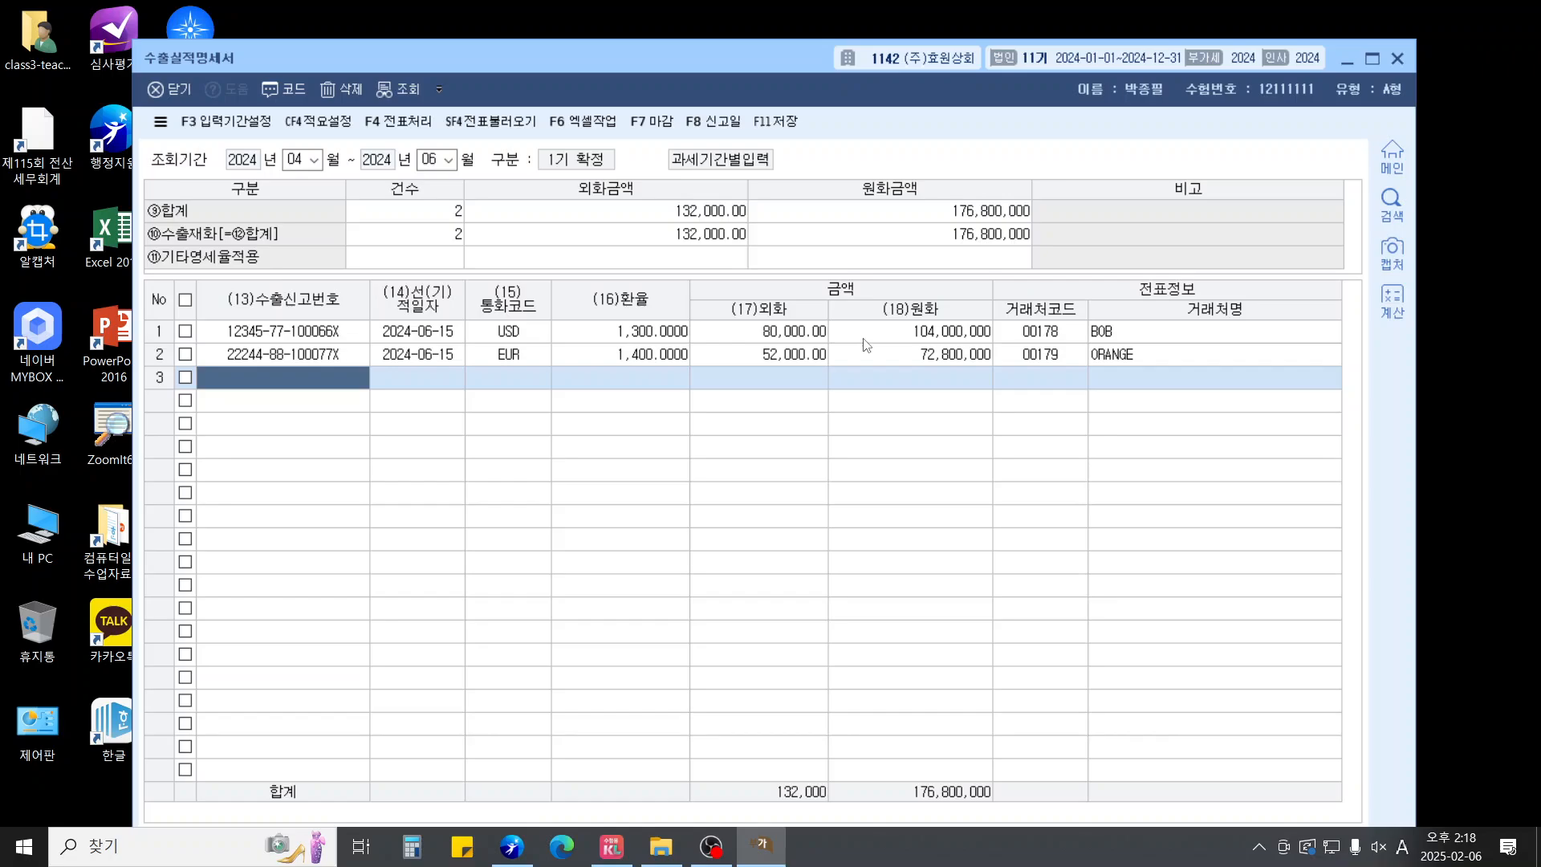
{"action": "key", "text": "Escape"}
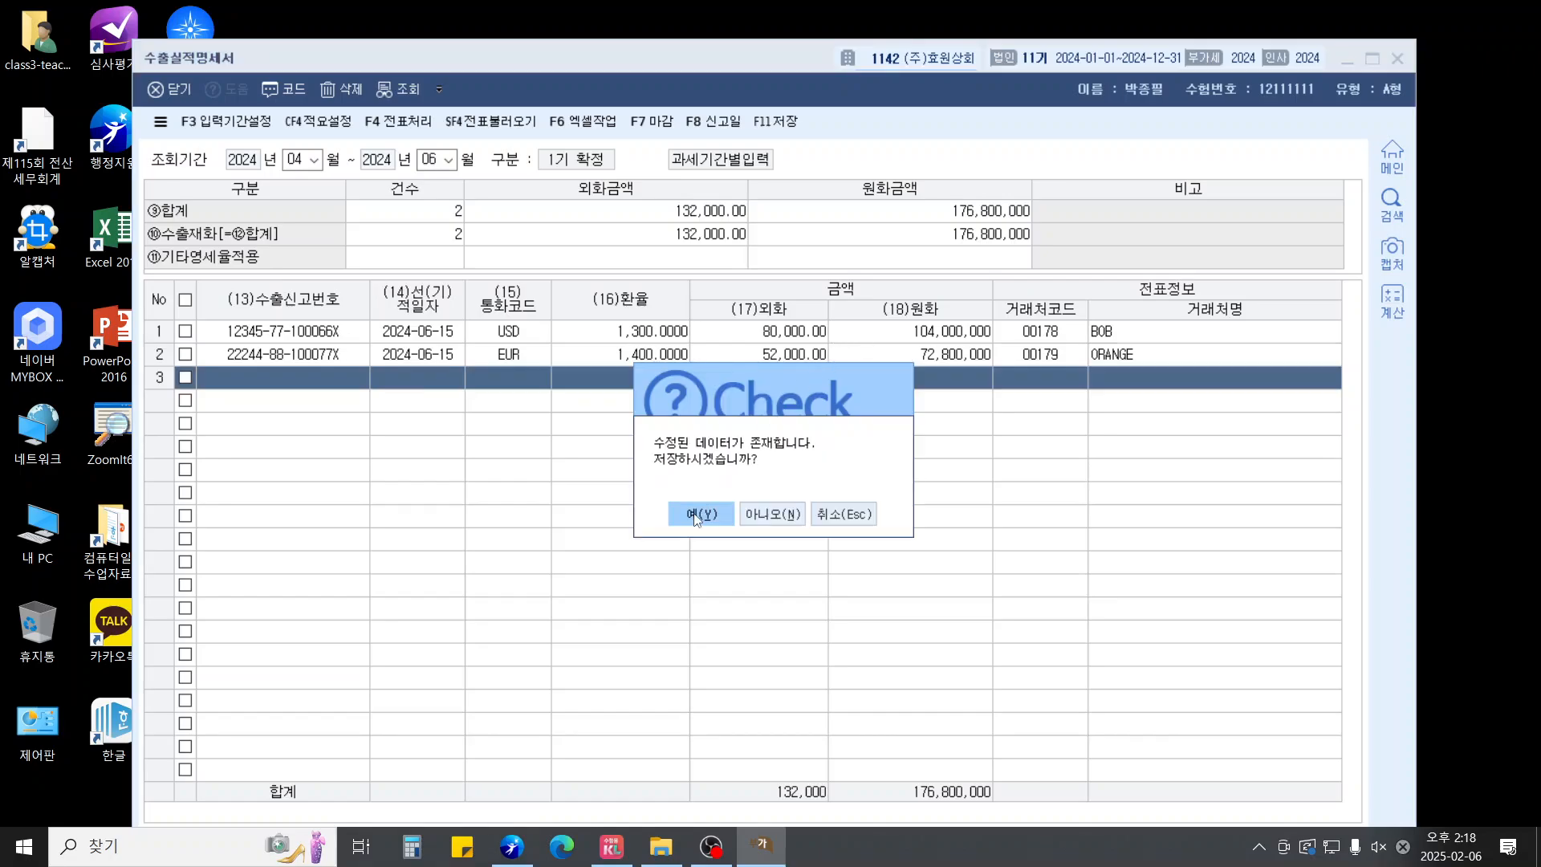
Save the export statement and open the VAT return for October–December
{"action": "left_click", "coordinate": [699, 515]}
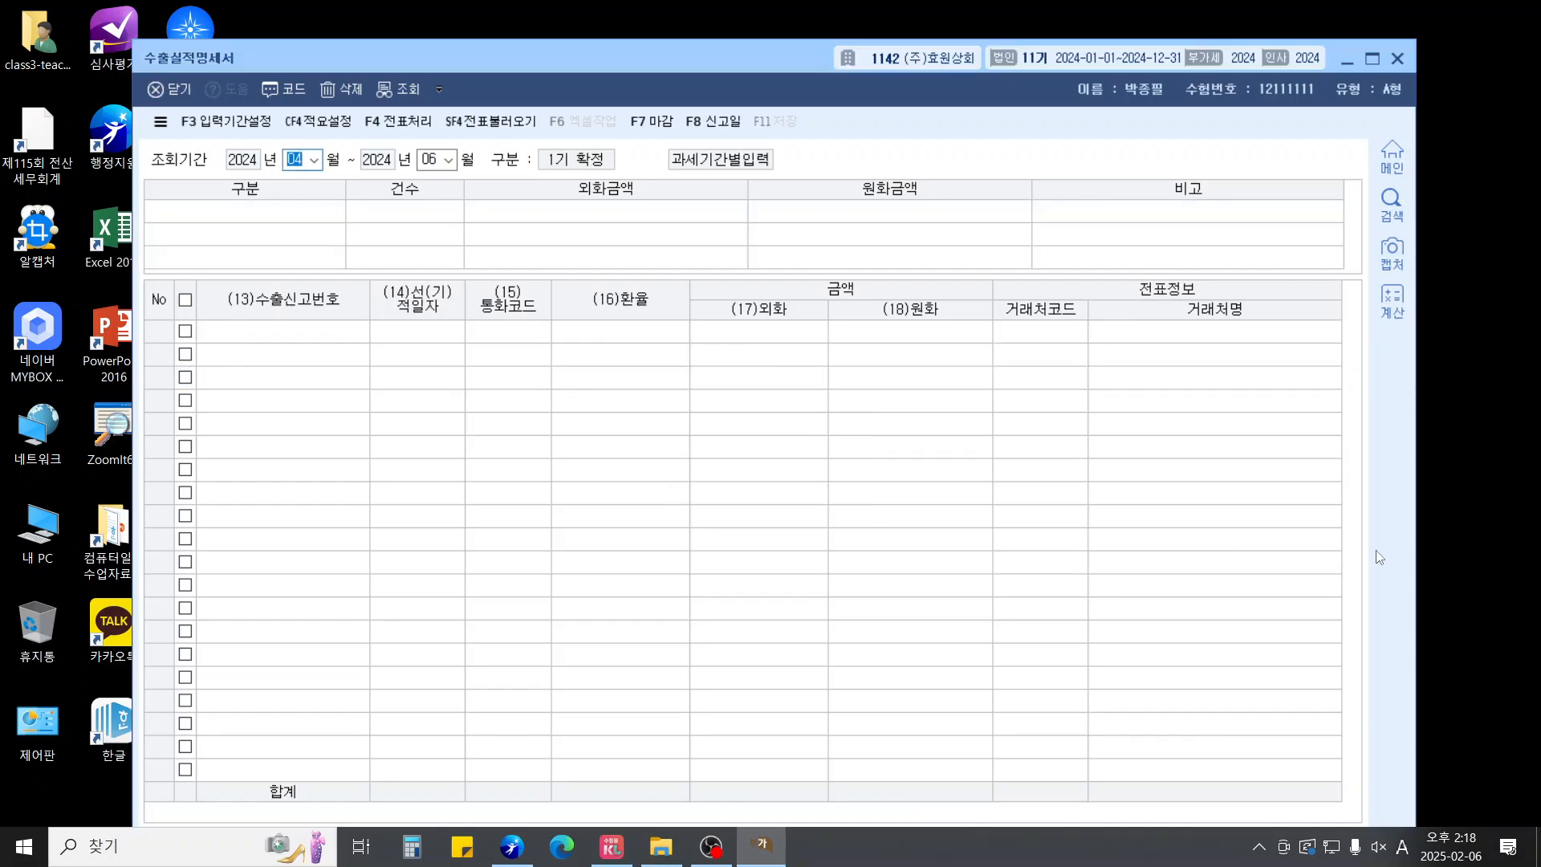
{"action": "key", "text": "Escape"}
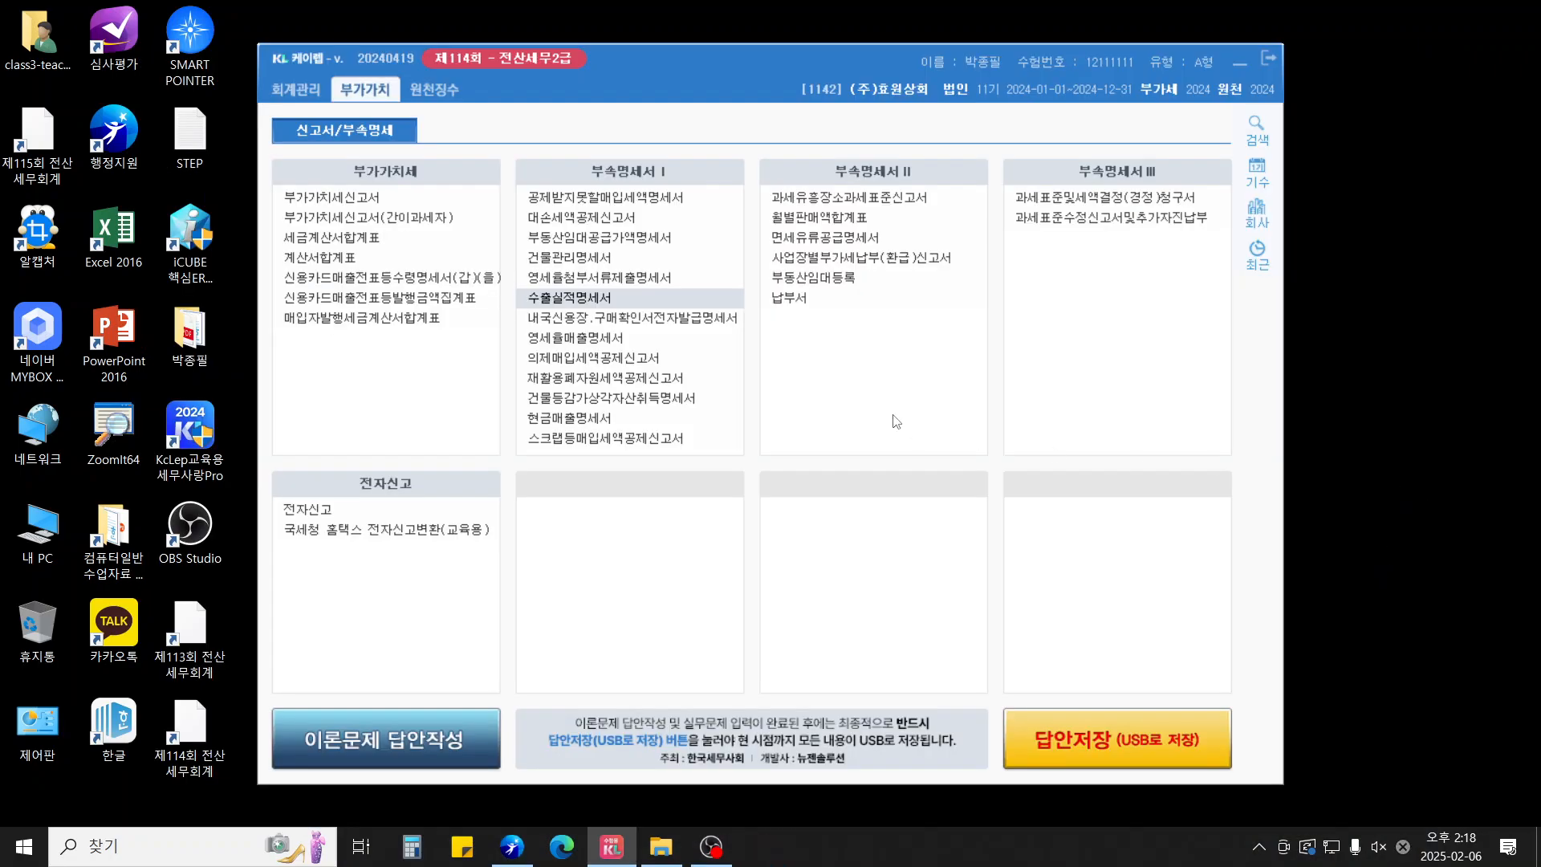
{"action": "key", "text": "Return"}
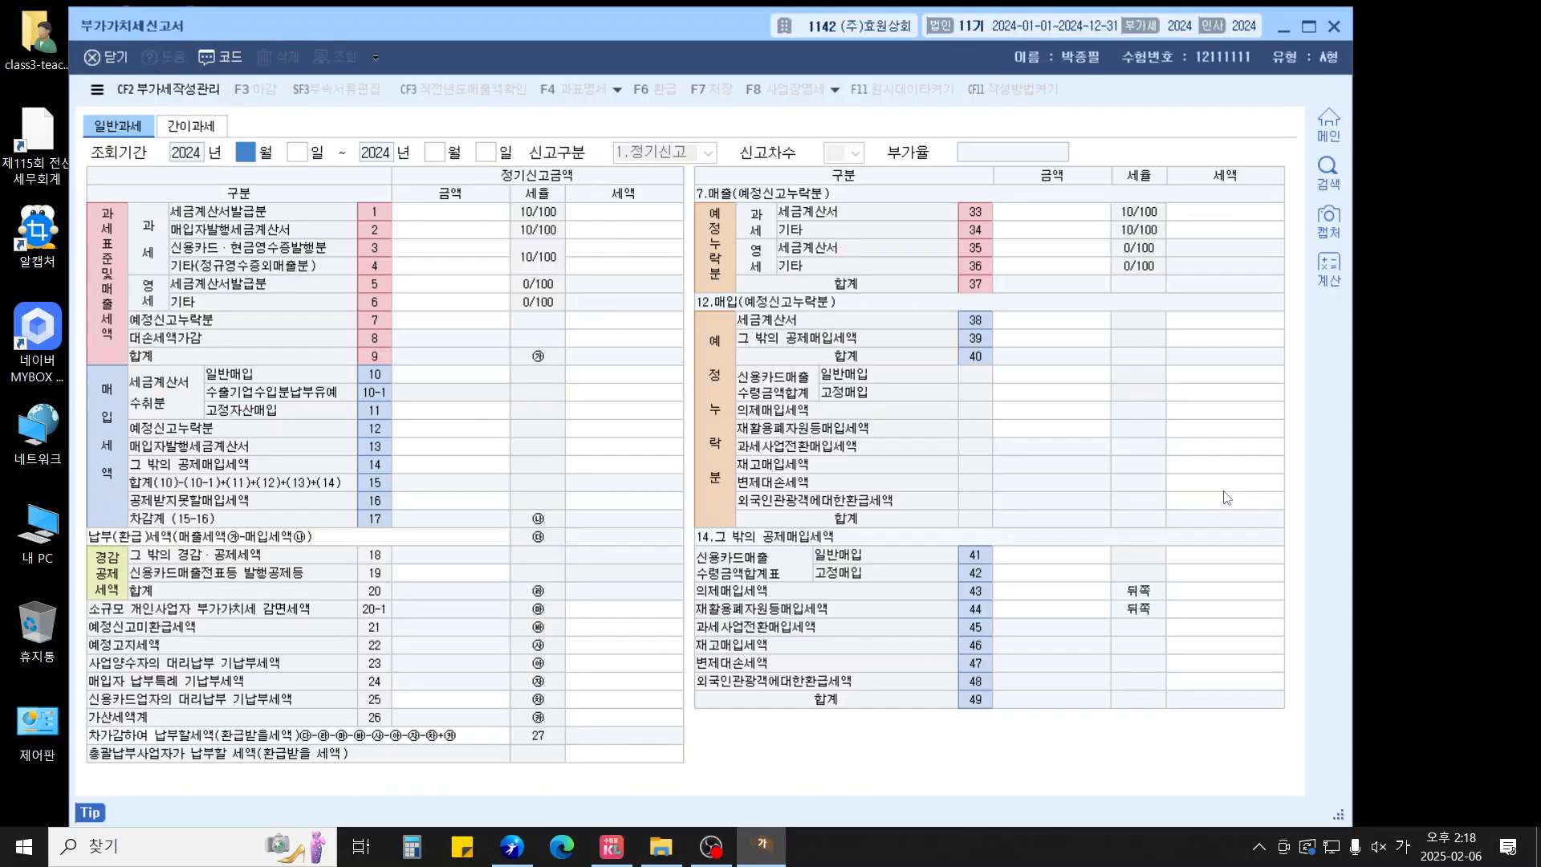
{"action": "type", "text": "10"}
{"action": "key", "text": "Return"}
{"action": "key", "text": "Return"}
{"action": "type", "text": "12"}
{"action": "key", "text": "Return"}
{"action": "key", "text": "Return"}
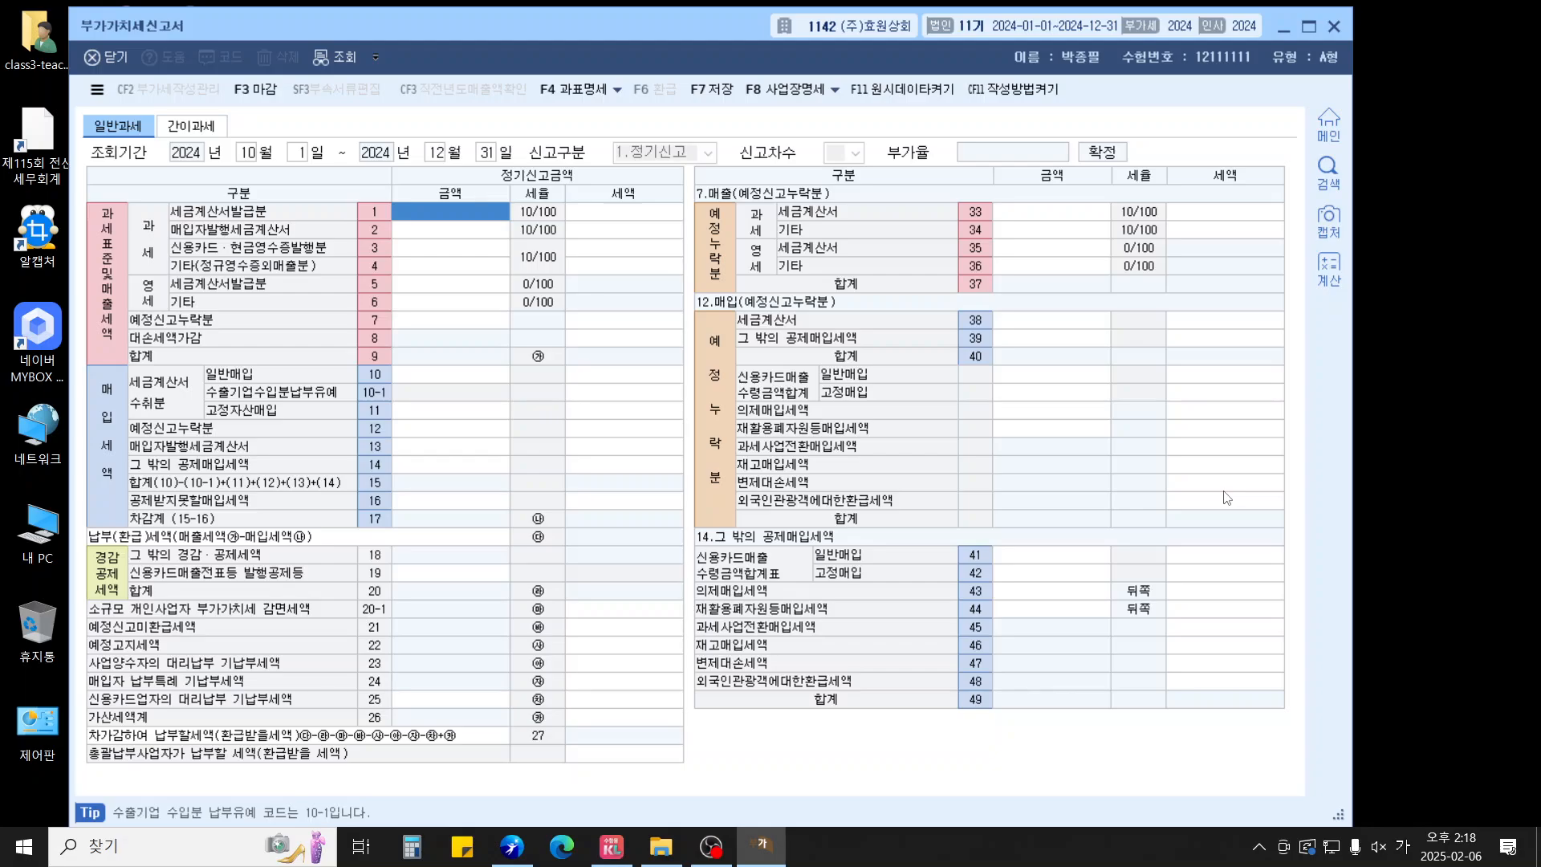
Enter invoiced sales of 167,500,000 on line 1, correcting the initial 158,000,000
{"action": "type", "text": "158"}
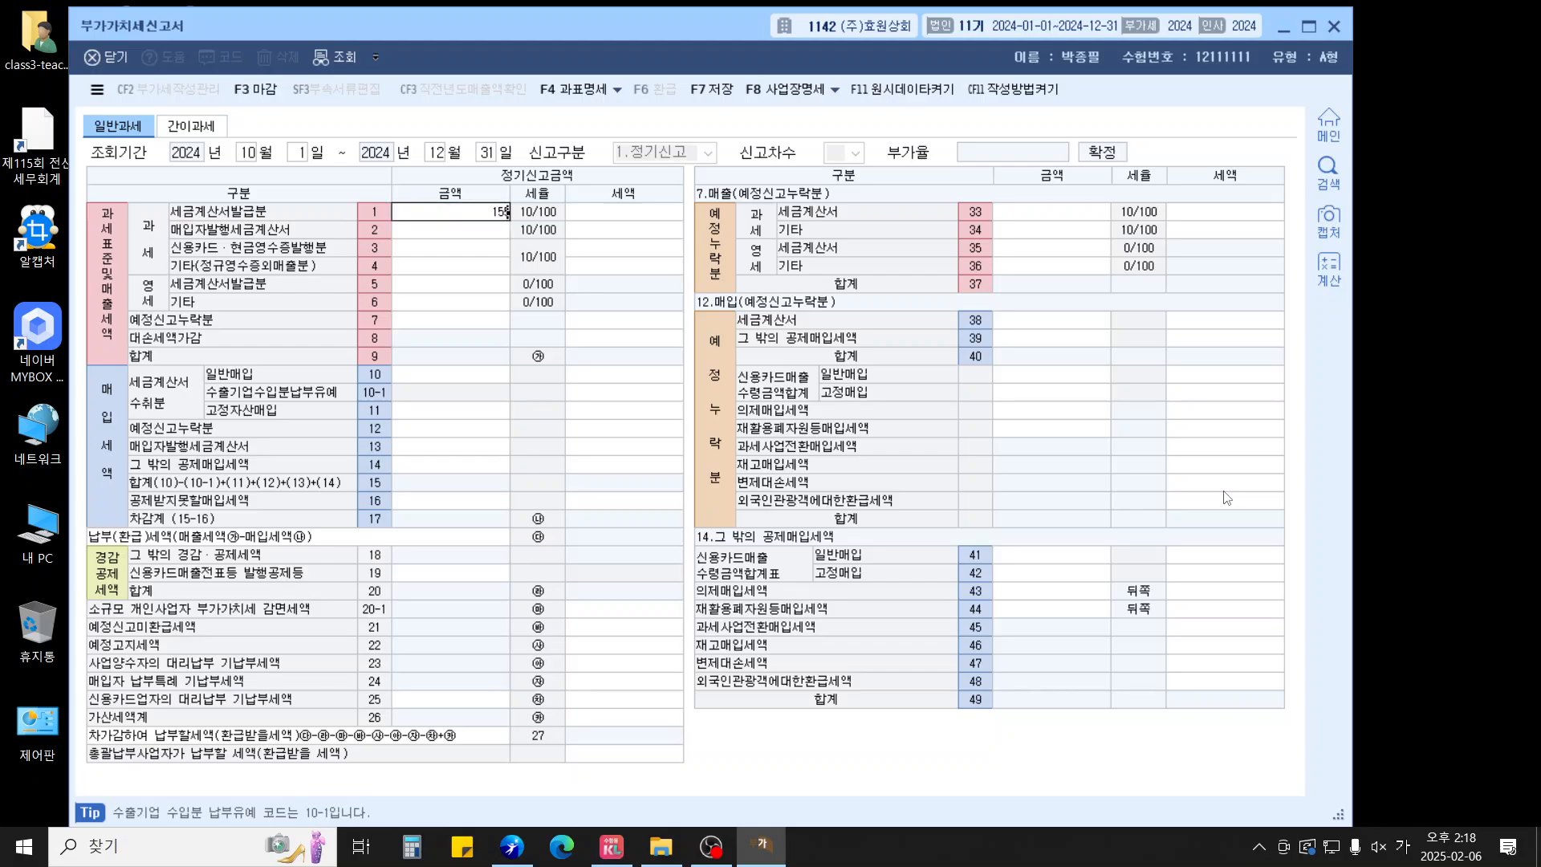
{"action": "type", "text": "0000000"}
{"action": "key", "text": "Return"}
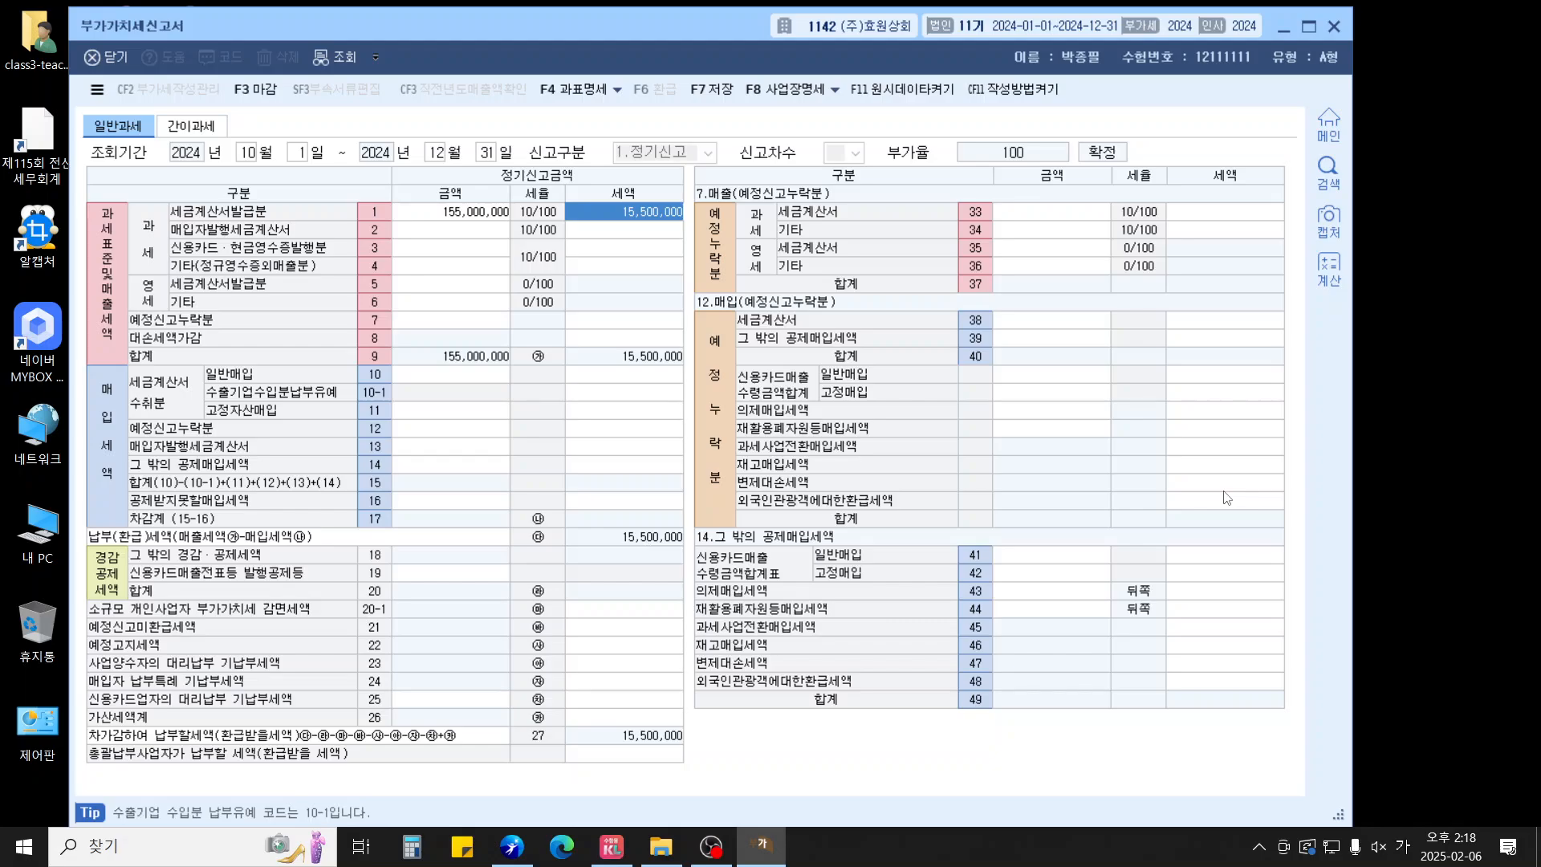
{"action": "key", "text": "Left"}
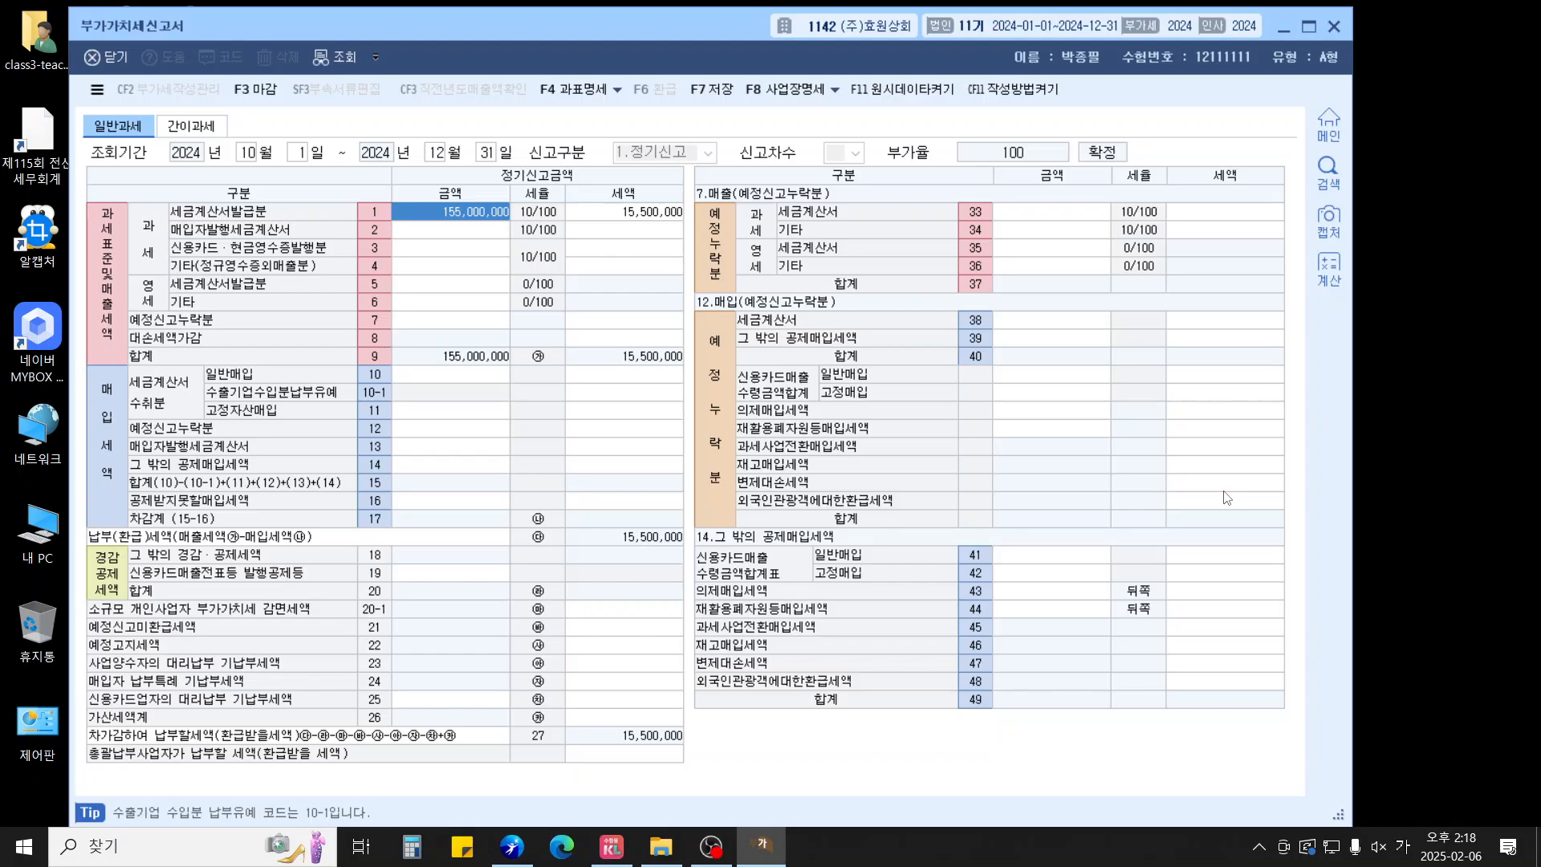
{"action": "type", "text": "16"}
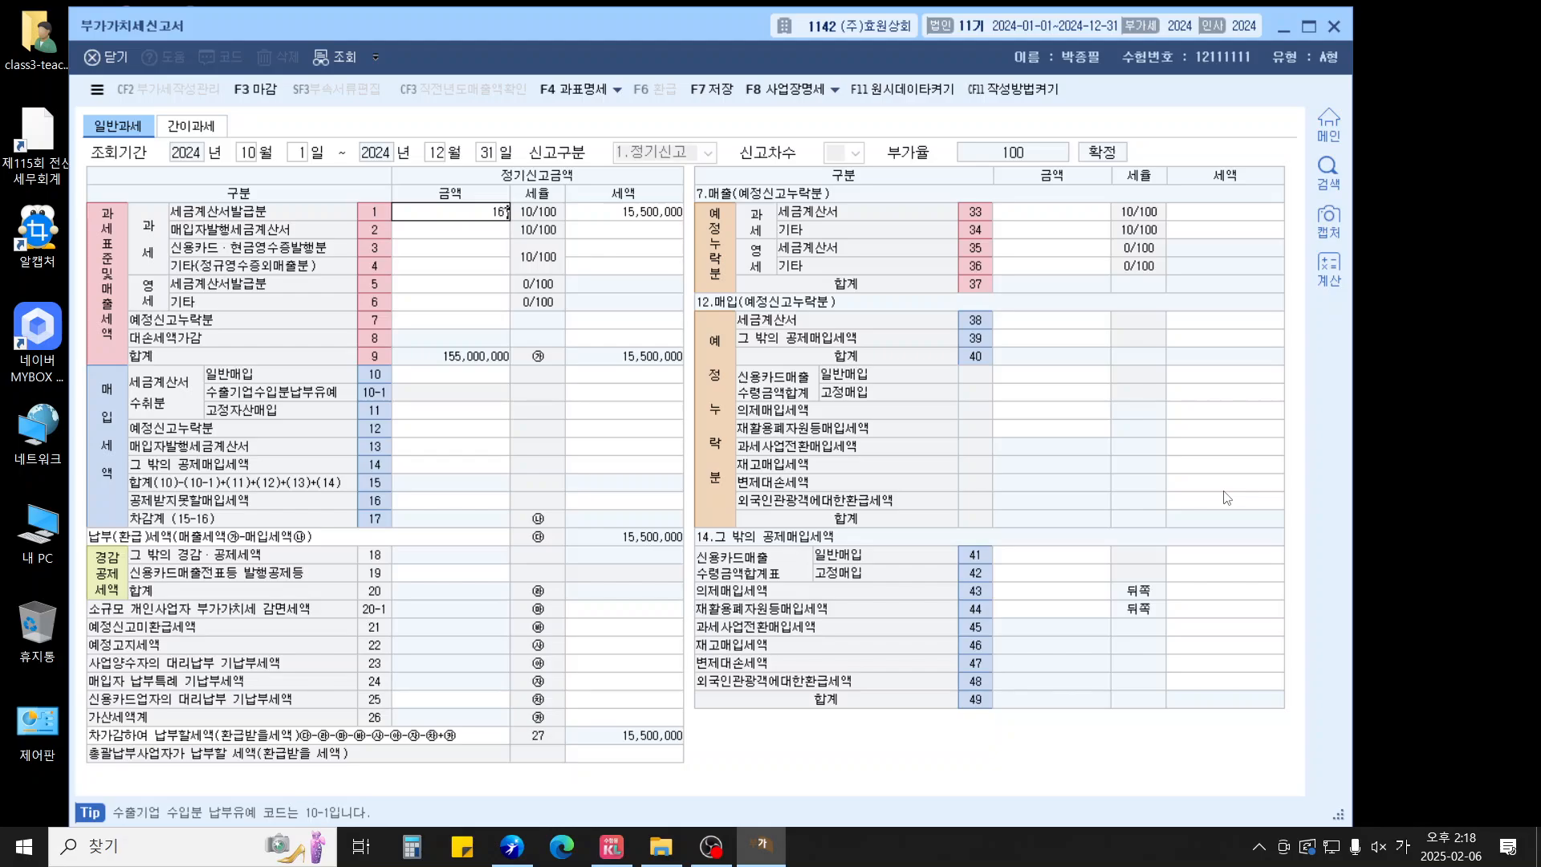
{"action": "type", "text": "7,500,000"}
{"action": "key", "text": "Return"}
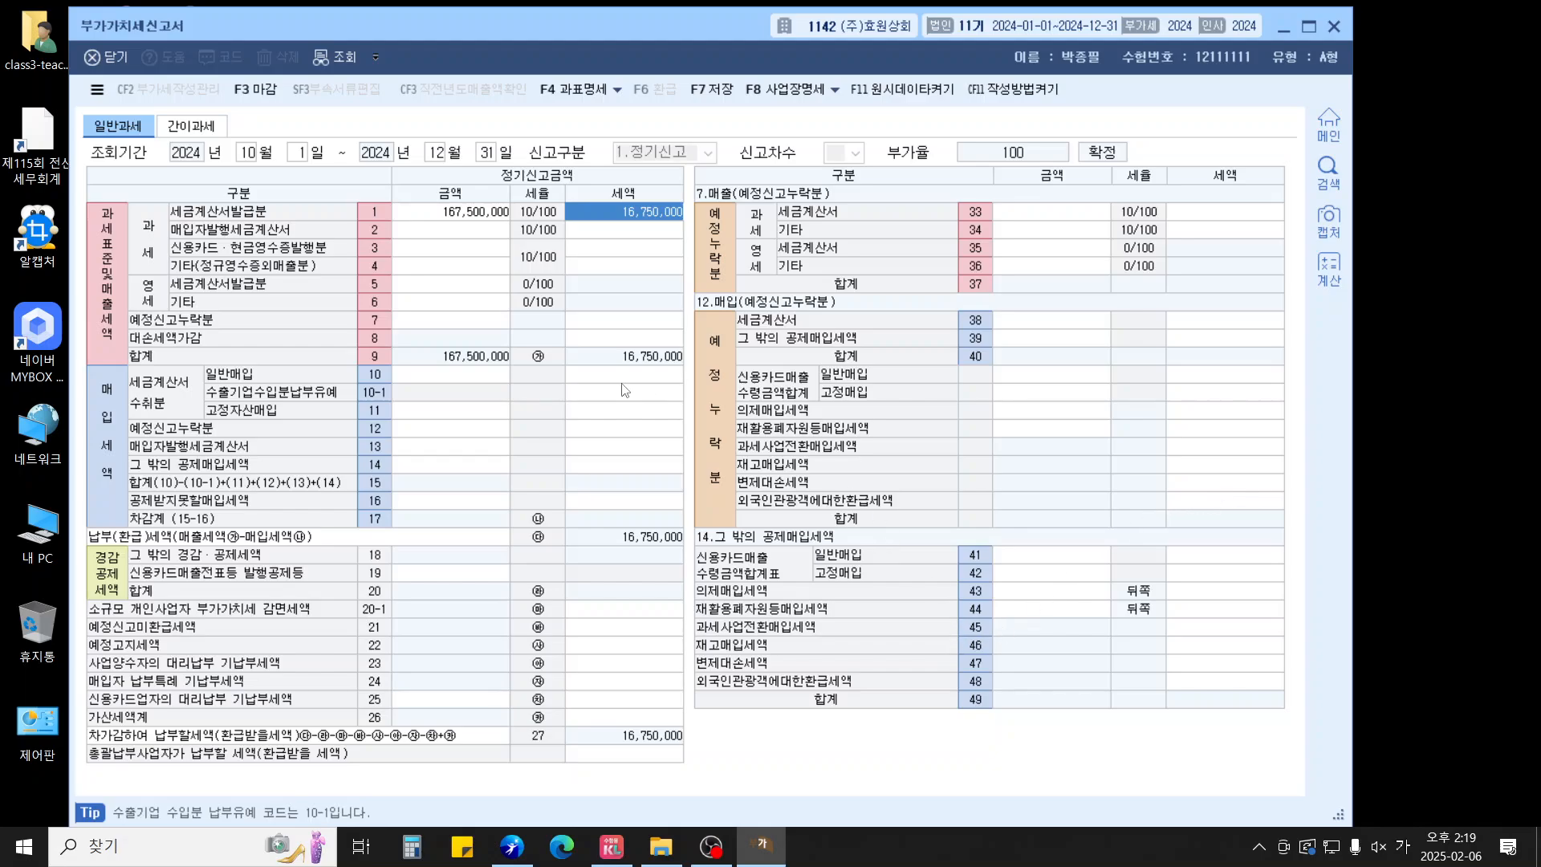
Enter 100,000,000 zero-rated invoiced sales and a -120,000 bad-debt tax adjustment
{"action": "left_click", "coordinate": [436, 286]}
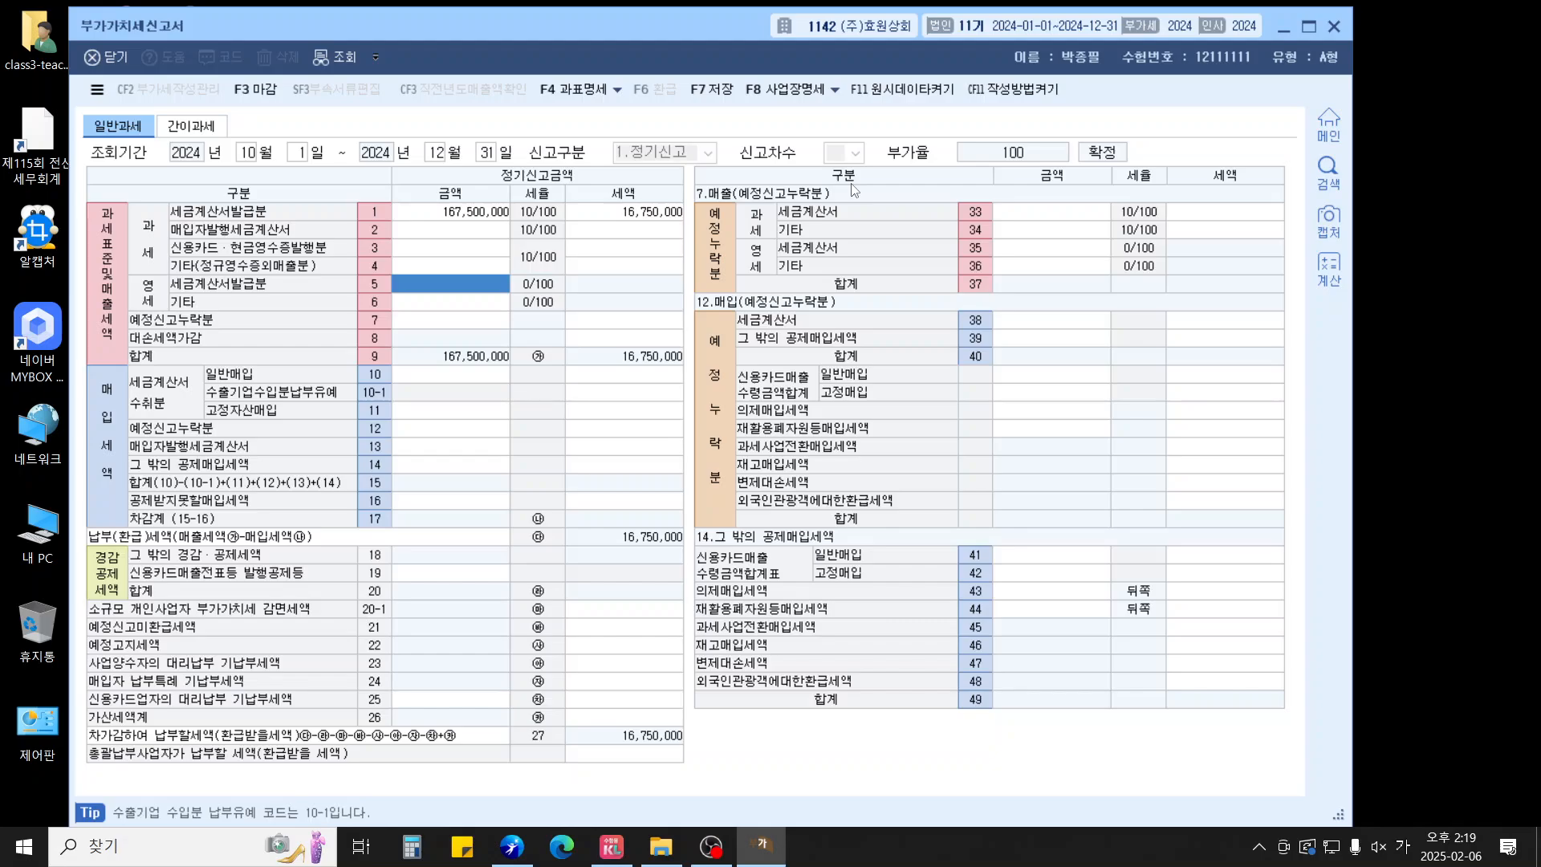
{"action": "type", "text": "100000000"}
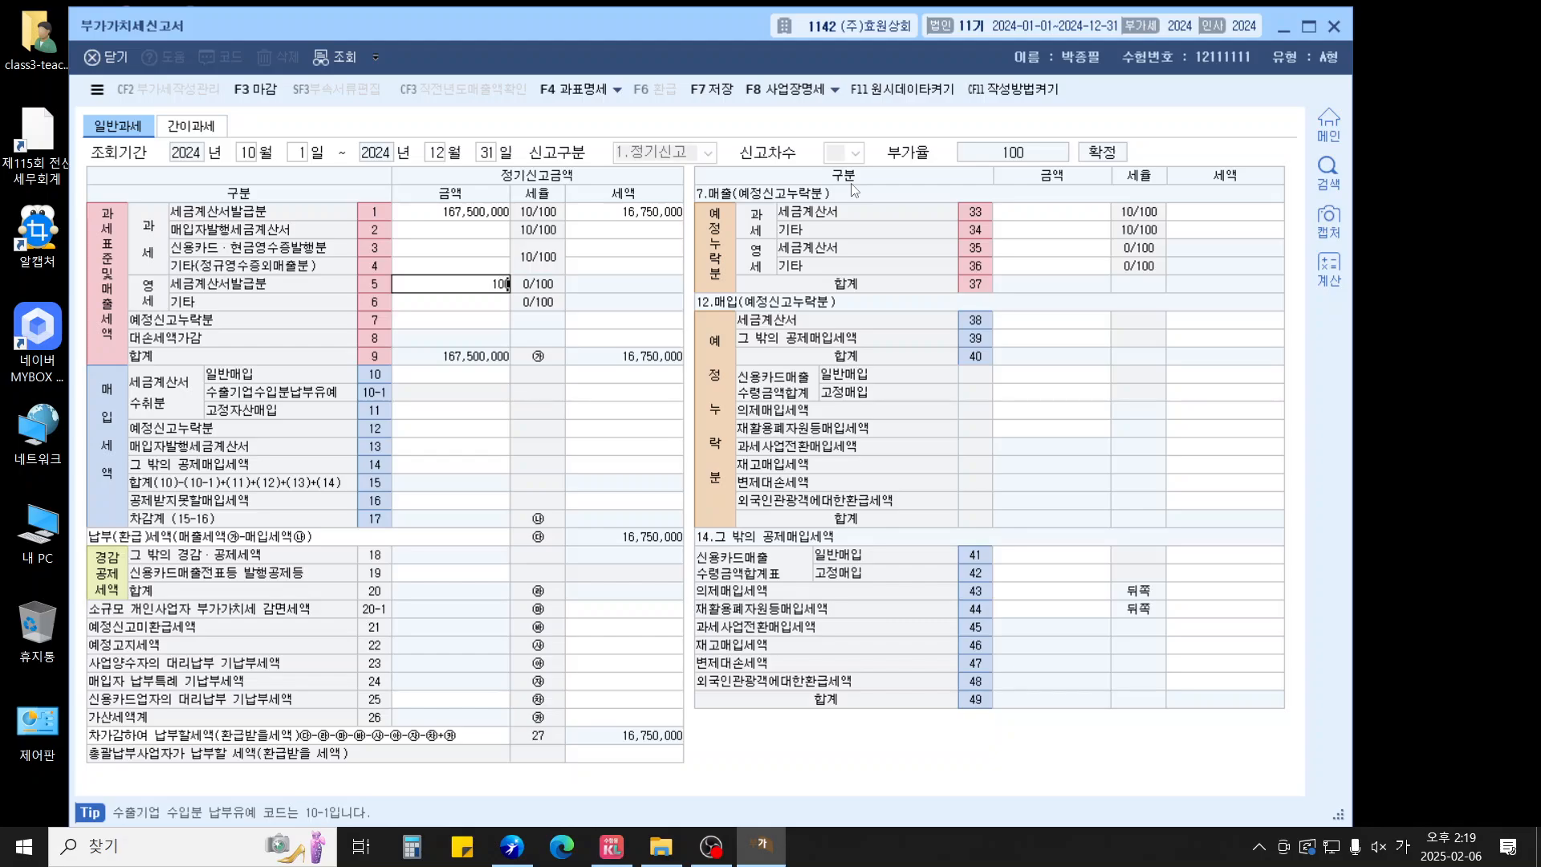
{"action": "key", "text": "Return"}
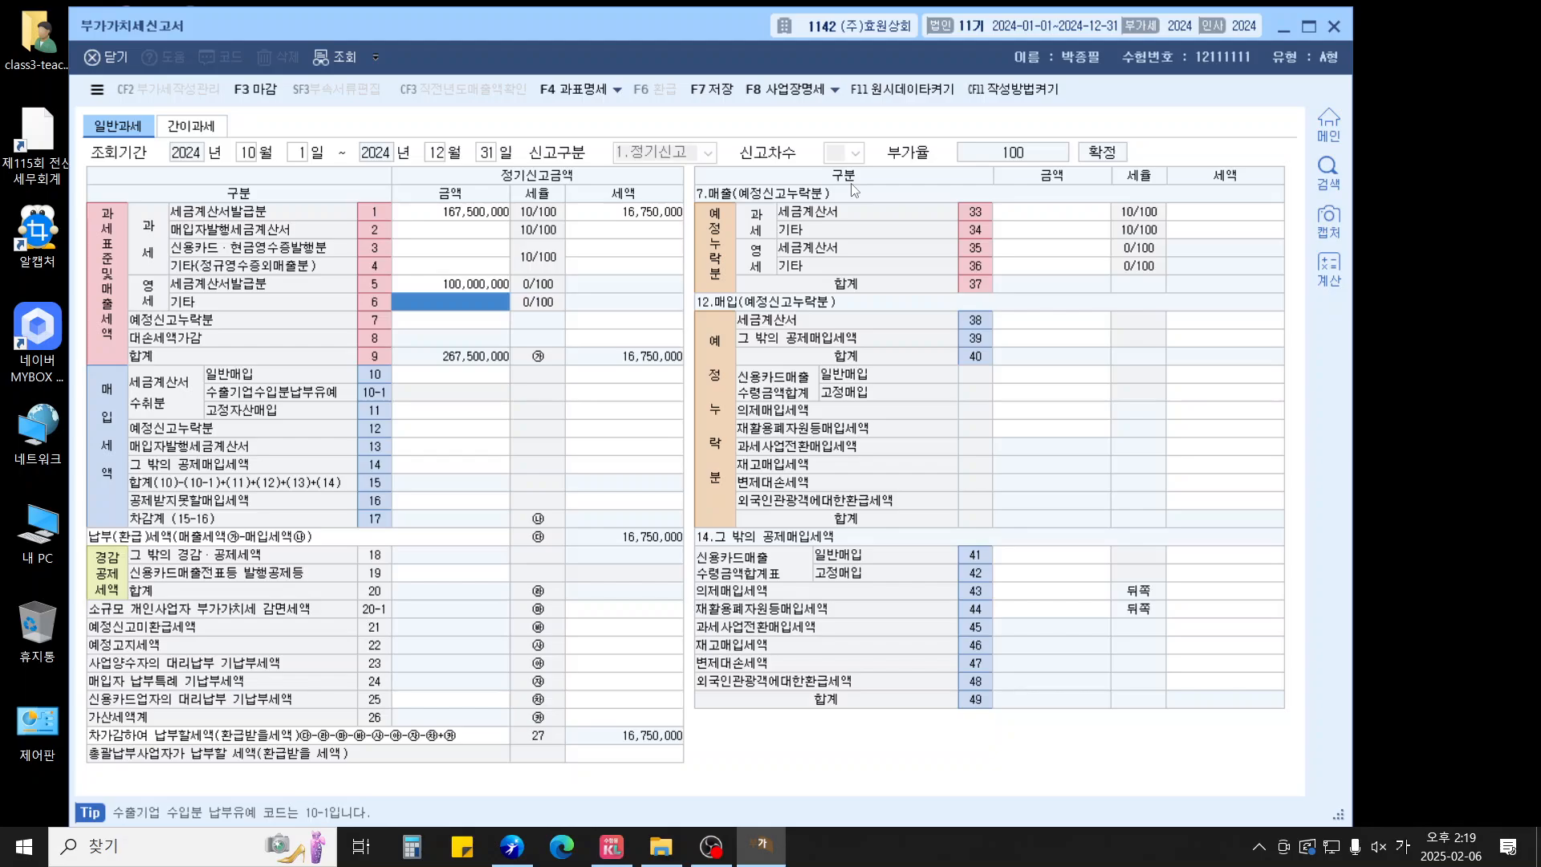
{"action": "left_click", "coordinate": [622, 338]}
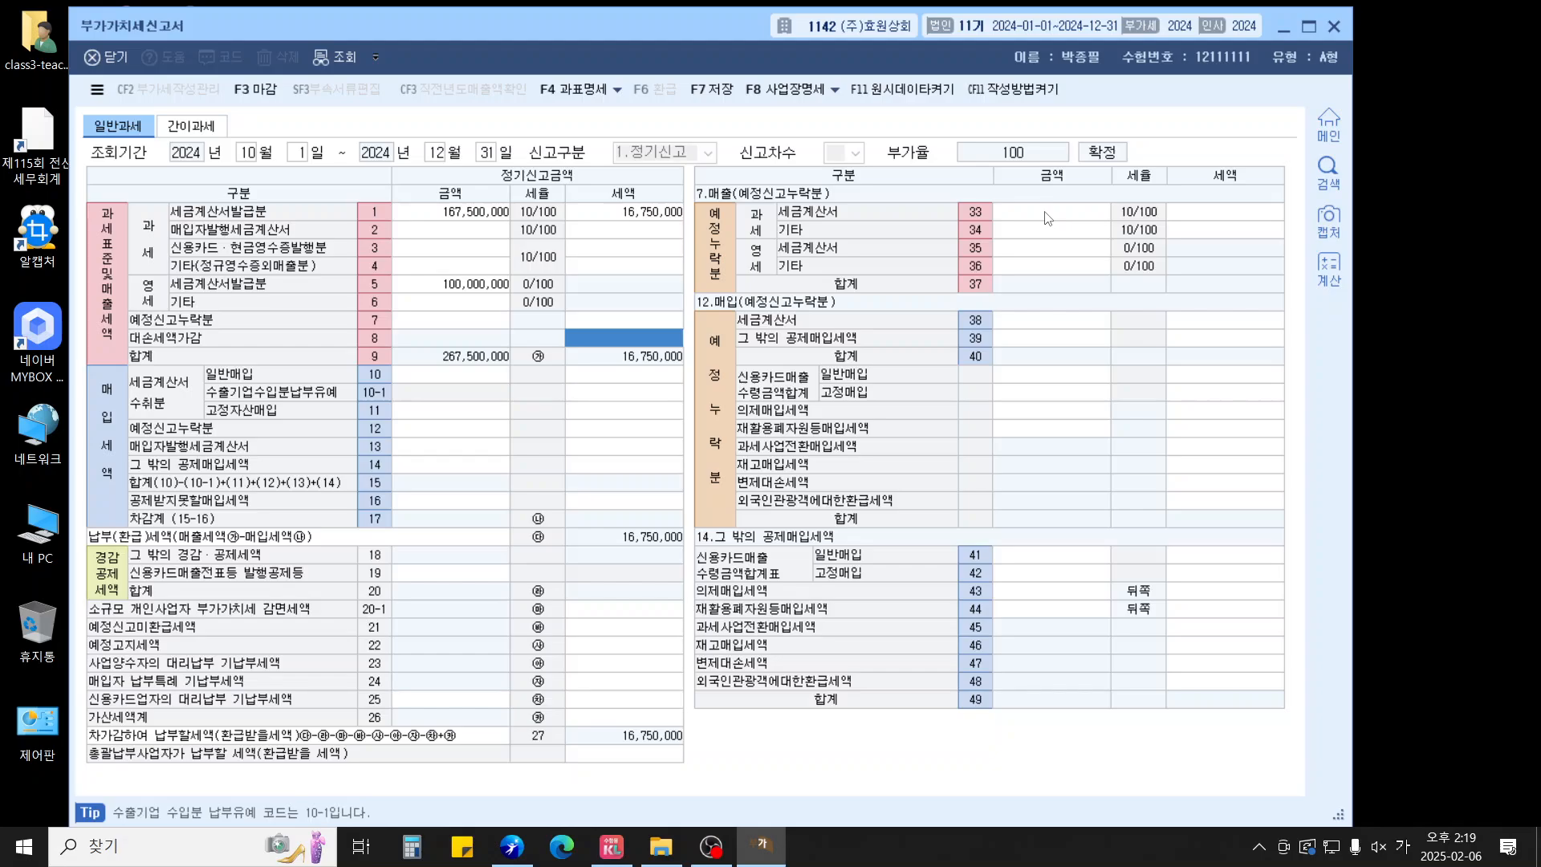
{"action": "type", "text": "-1200000"}
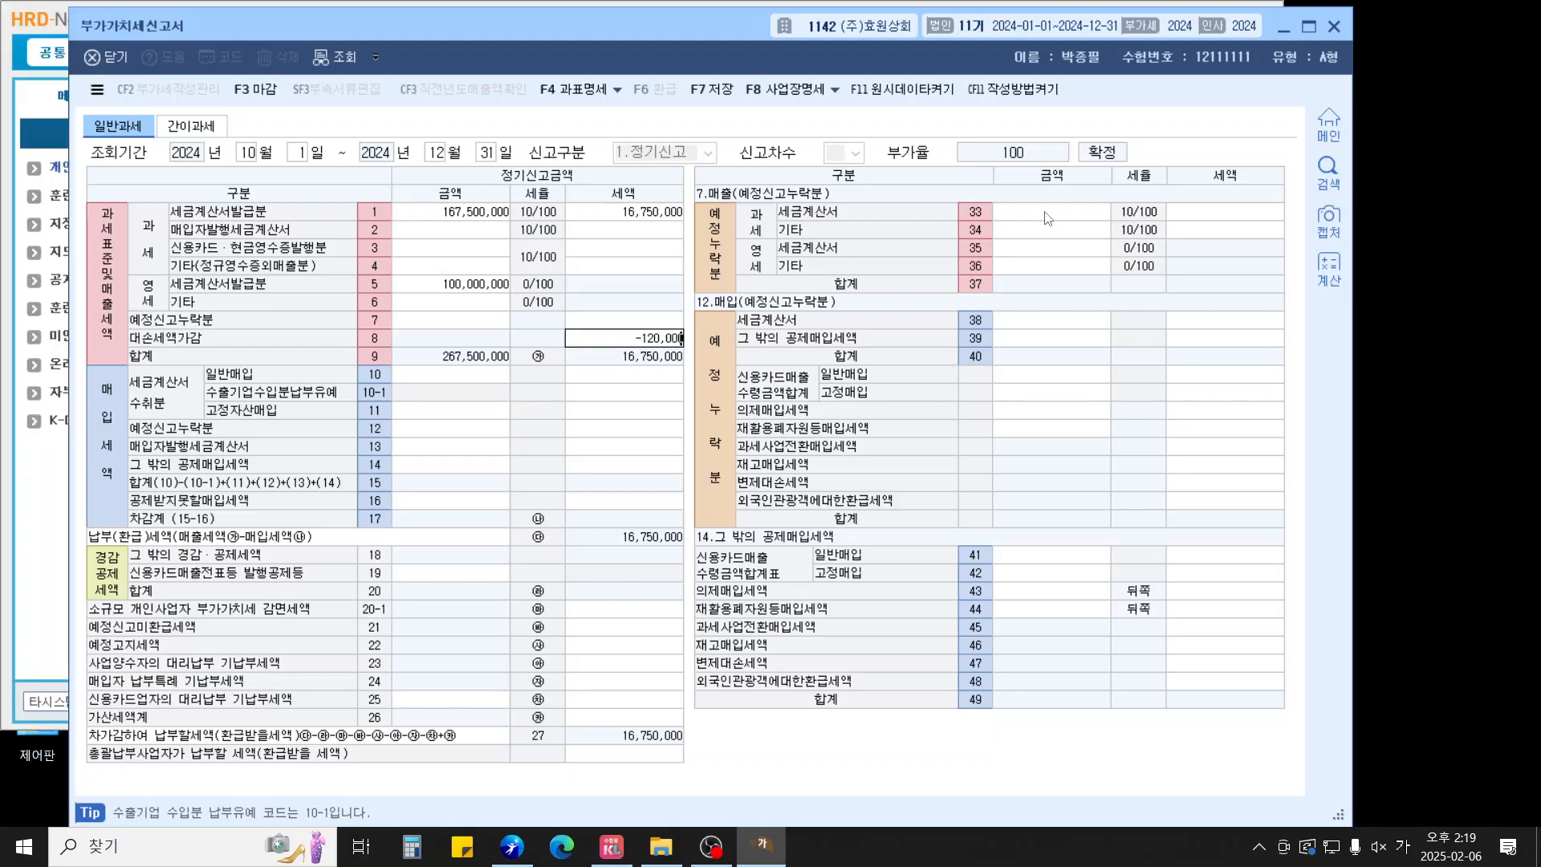
{"action": "key", "text": "Return"}
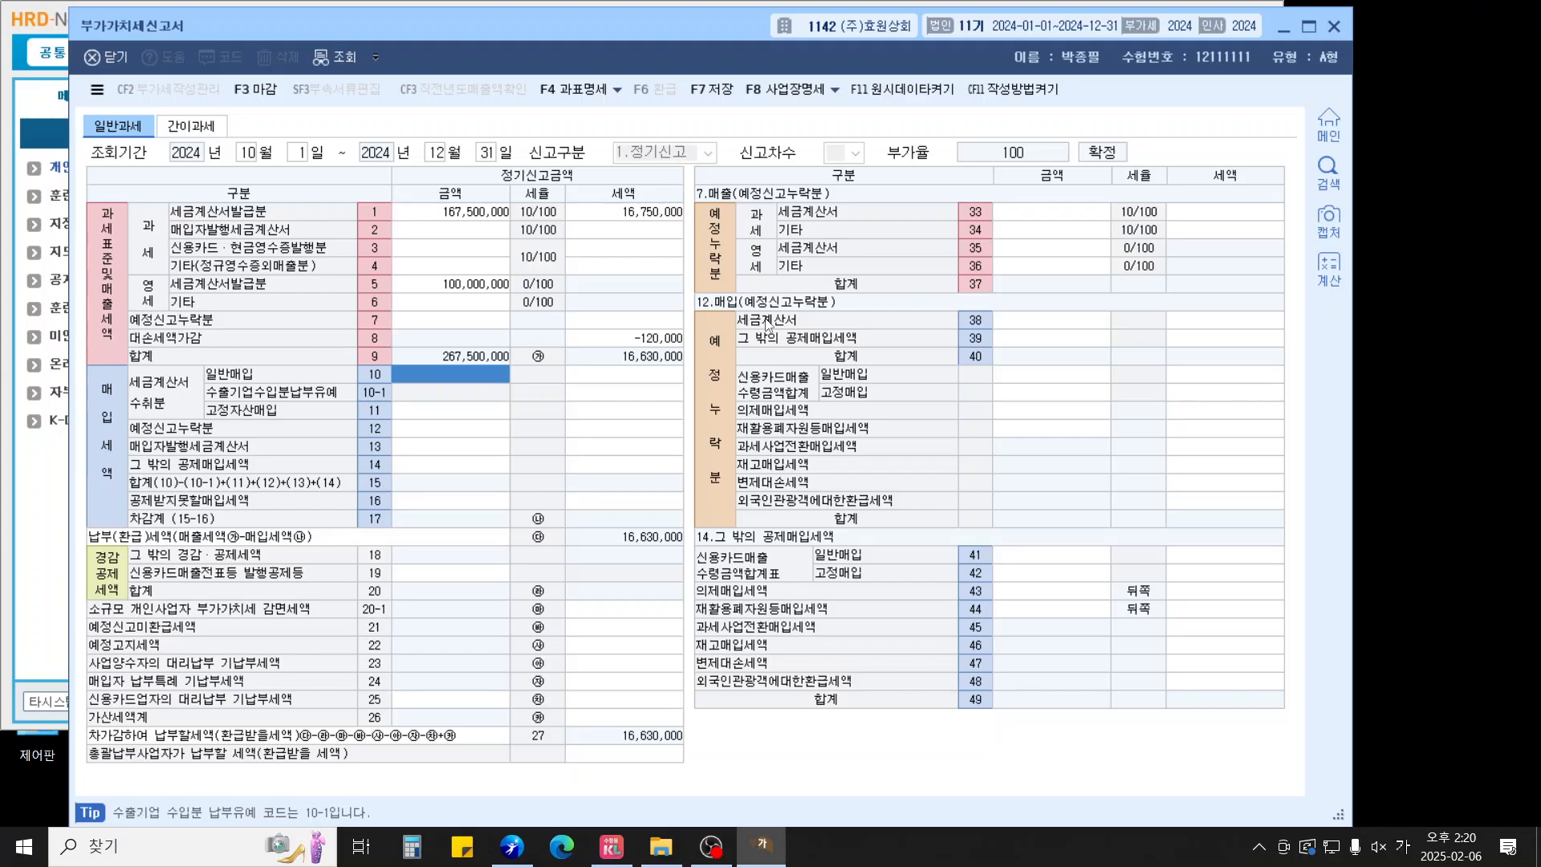
Enter general purchases of 187,400,000 with purchase tax 18,740,000
{"action": "type", "text": "187,"}
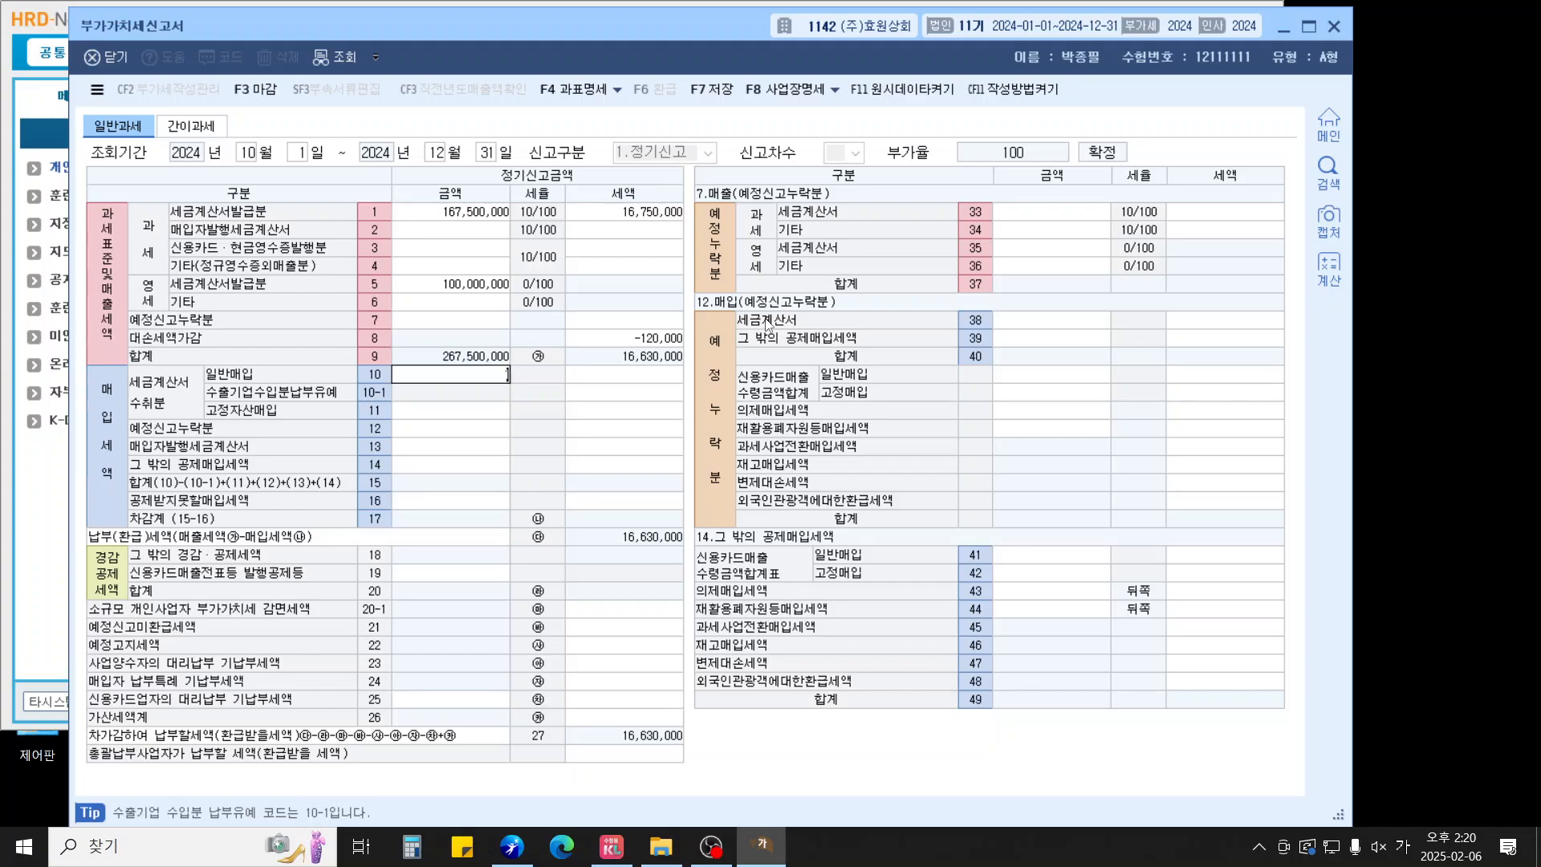
{"action": "type", "text": "400,000"}
{"action": "key", "text": "Return"}
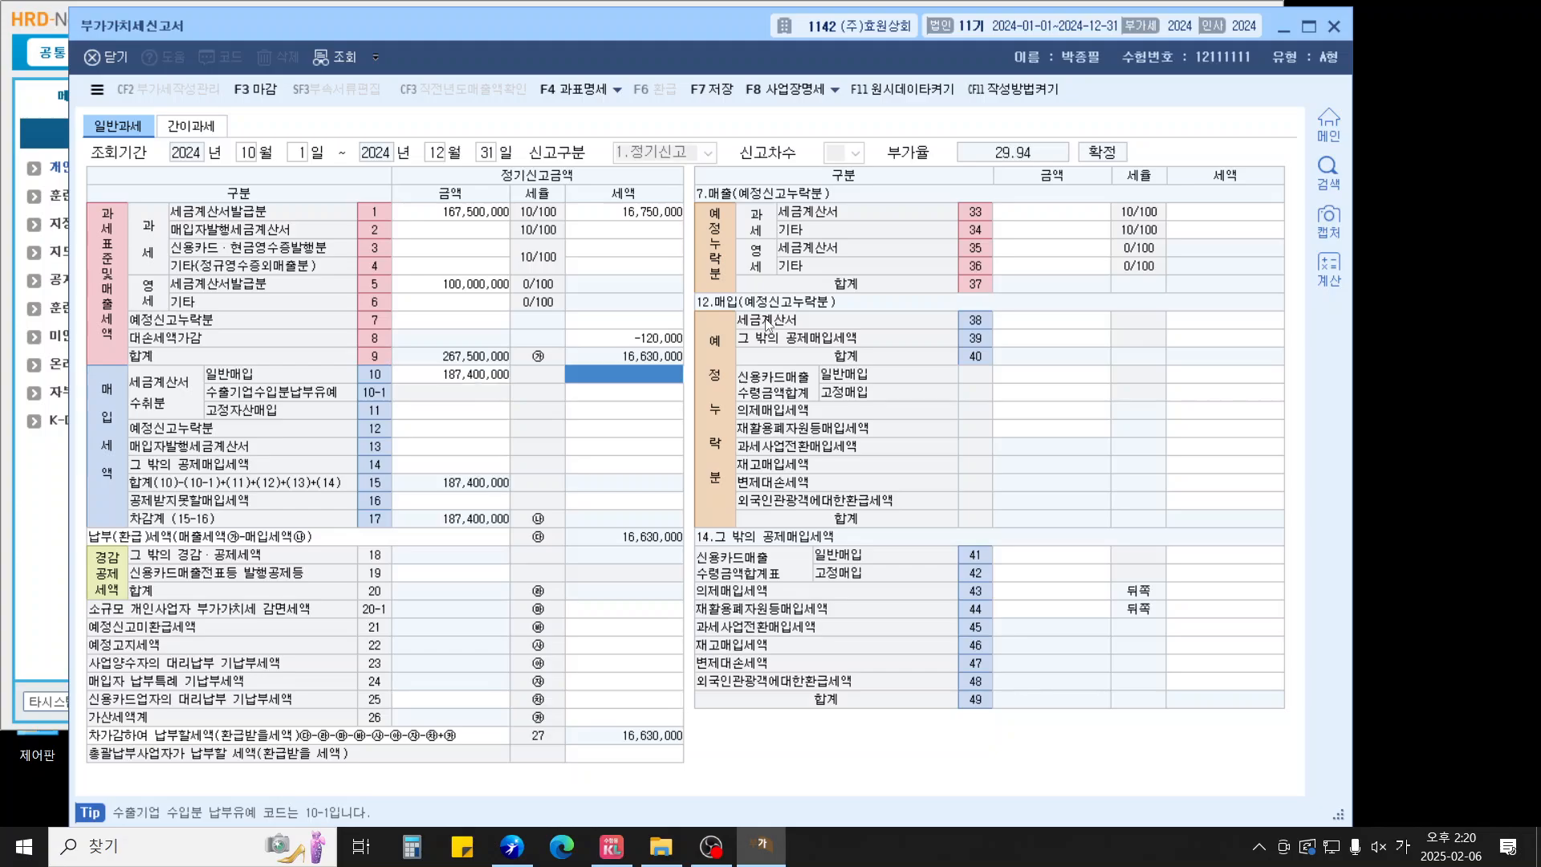
{"action": "type", "text": "18,740,"}
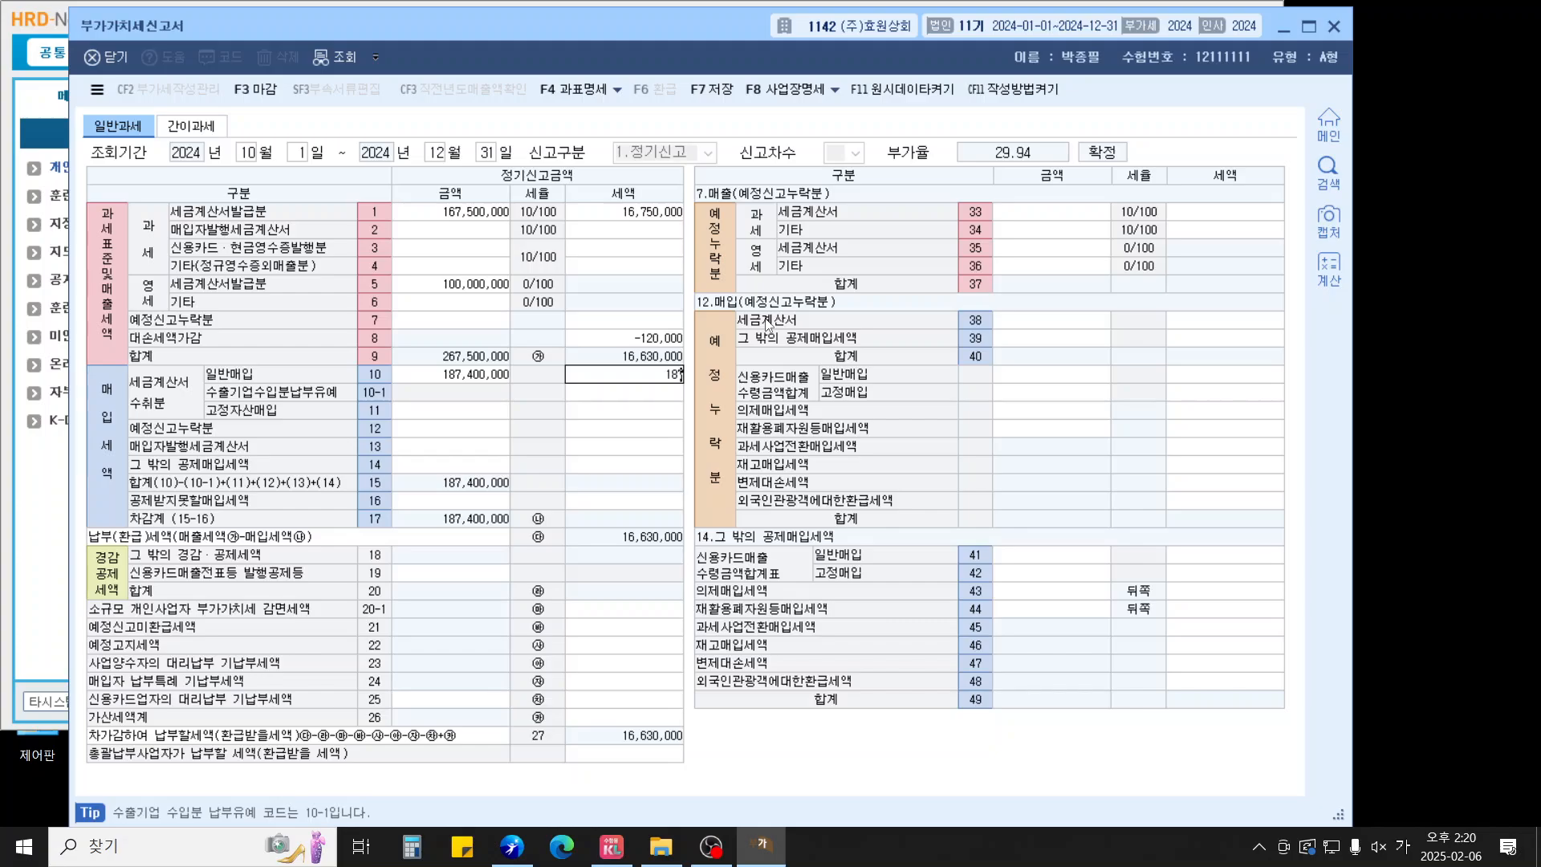
{"action": "type", "text": "000"}
{"action": "key", "text": "Return"}
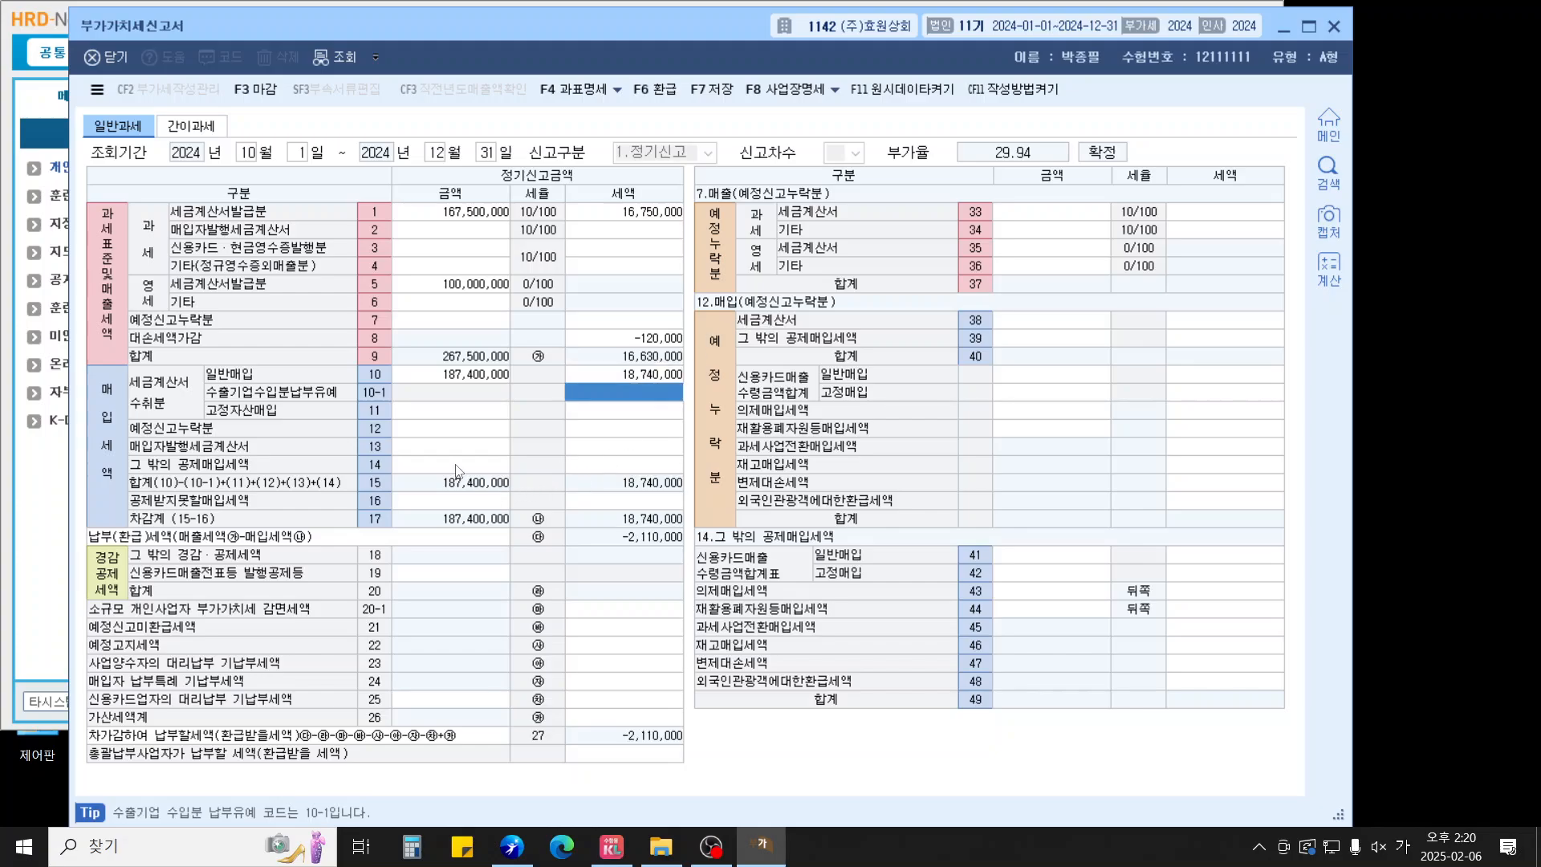
Record 2,400,000 non-deductible purchases with 240,000 tax in row 50
{"action": "left_click", "coordinate": [454, 500]}
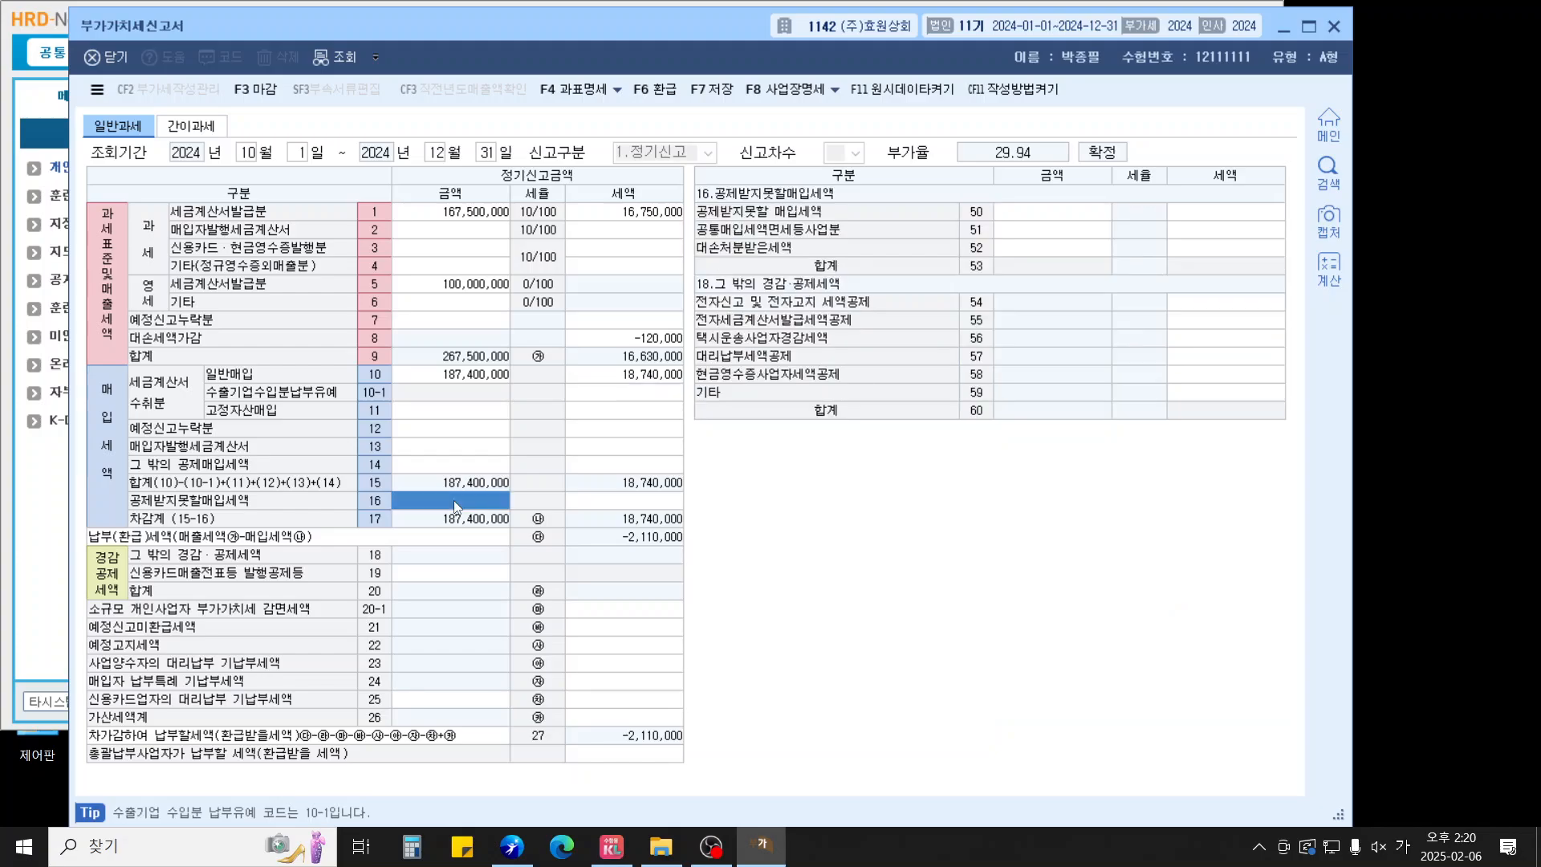
{"action": "left_click", "coordinate": [1089, 218]}
{"action": "type", "text": "2400000"}
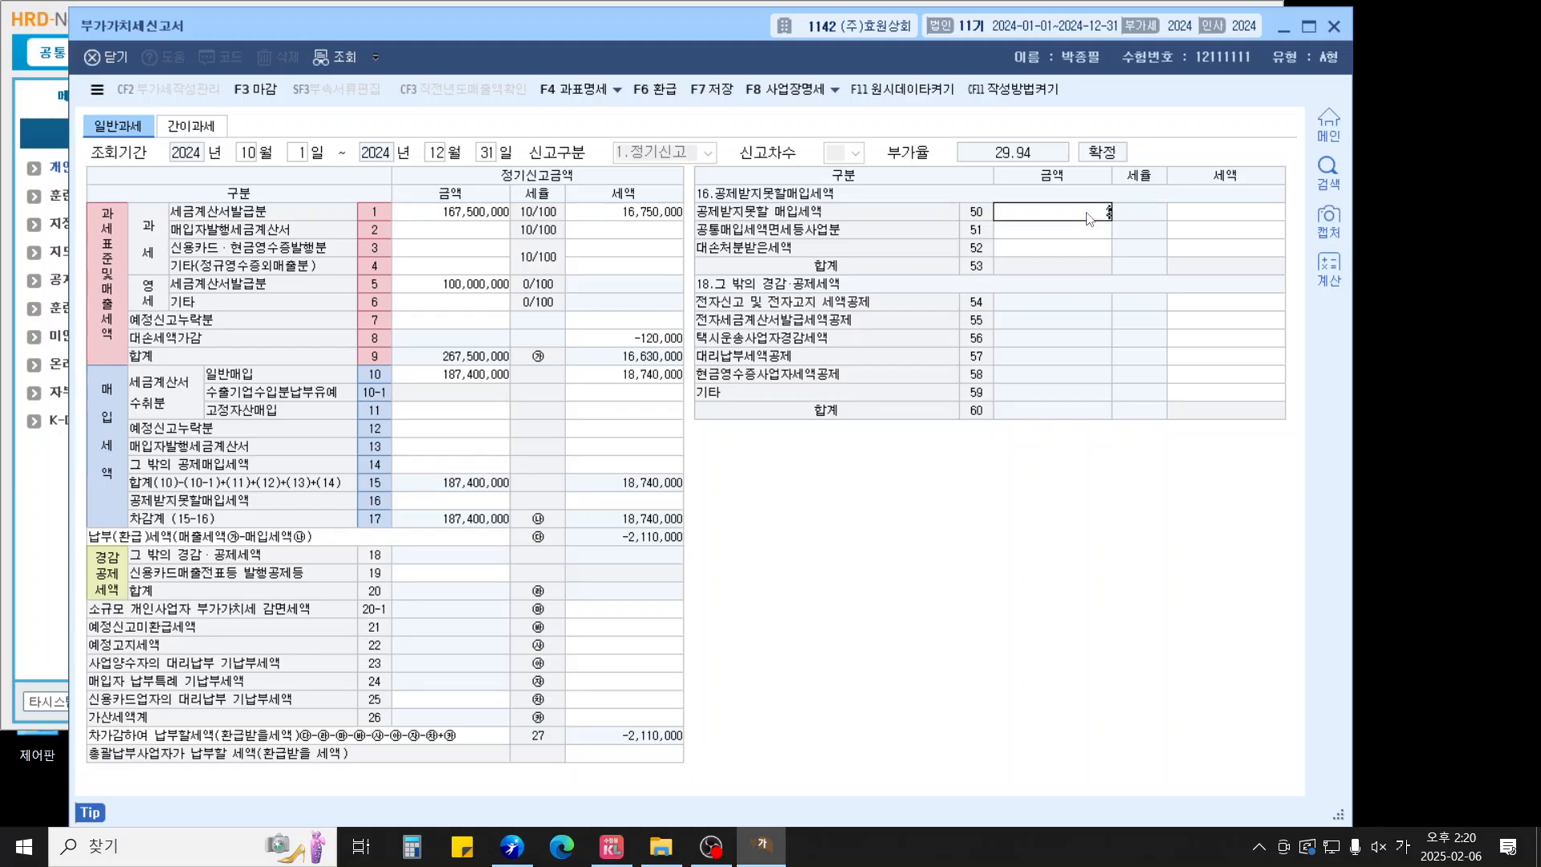
{"action": "key", "text": "Return"}
{"action": "type", "text": "2400000"}
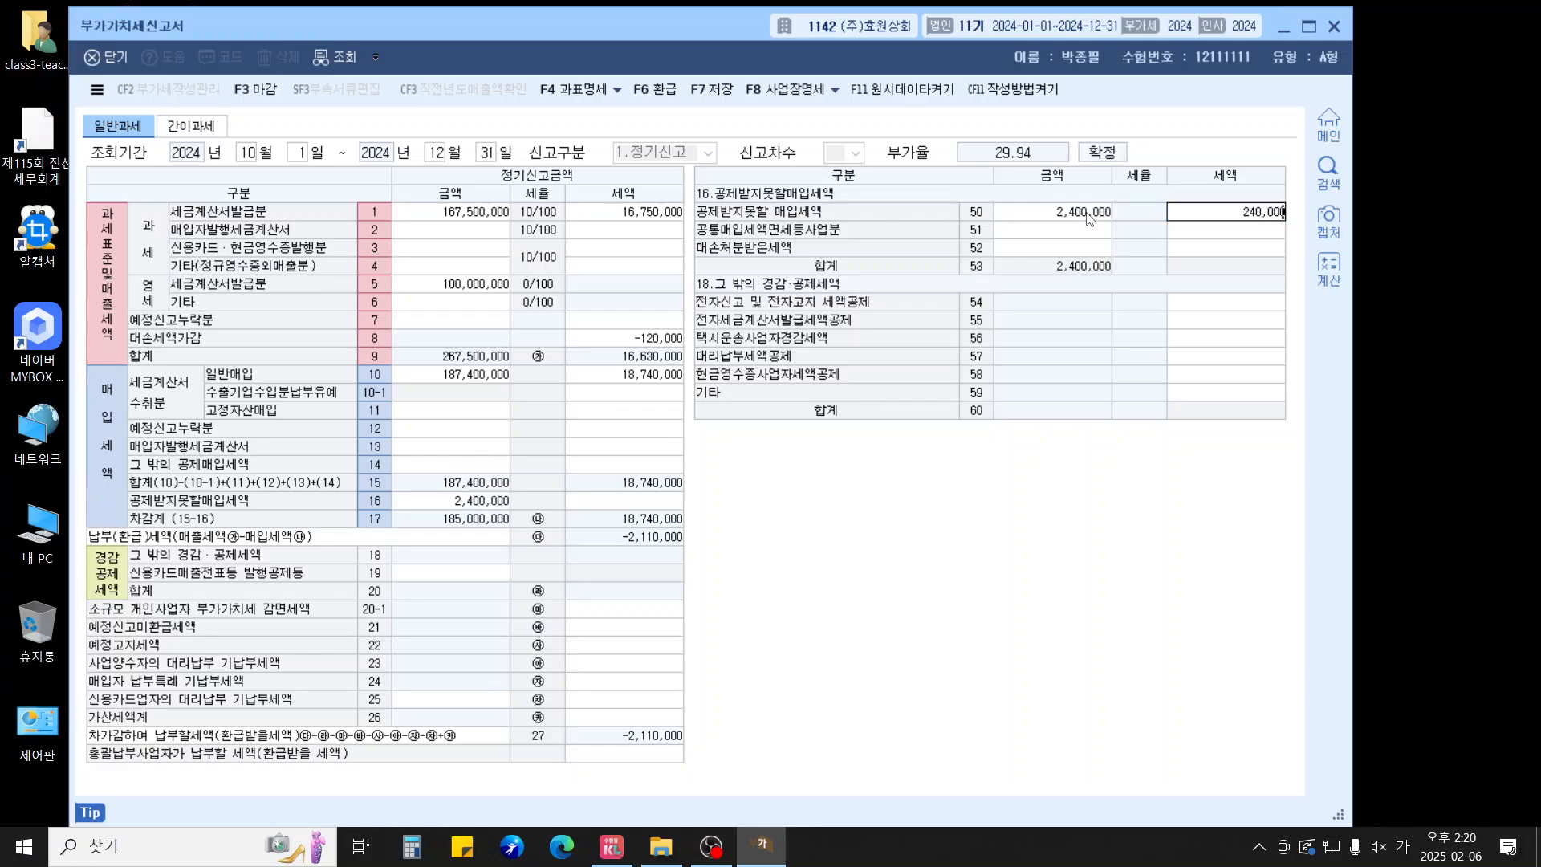
{"action": "key", "text": "Return"}
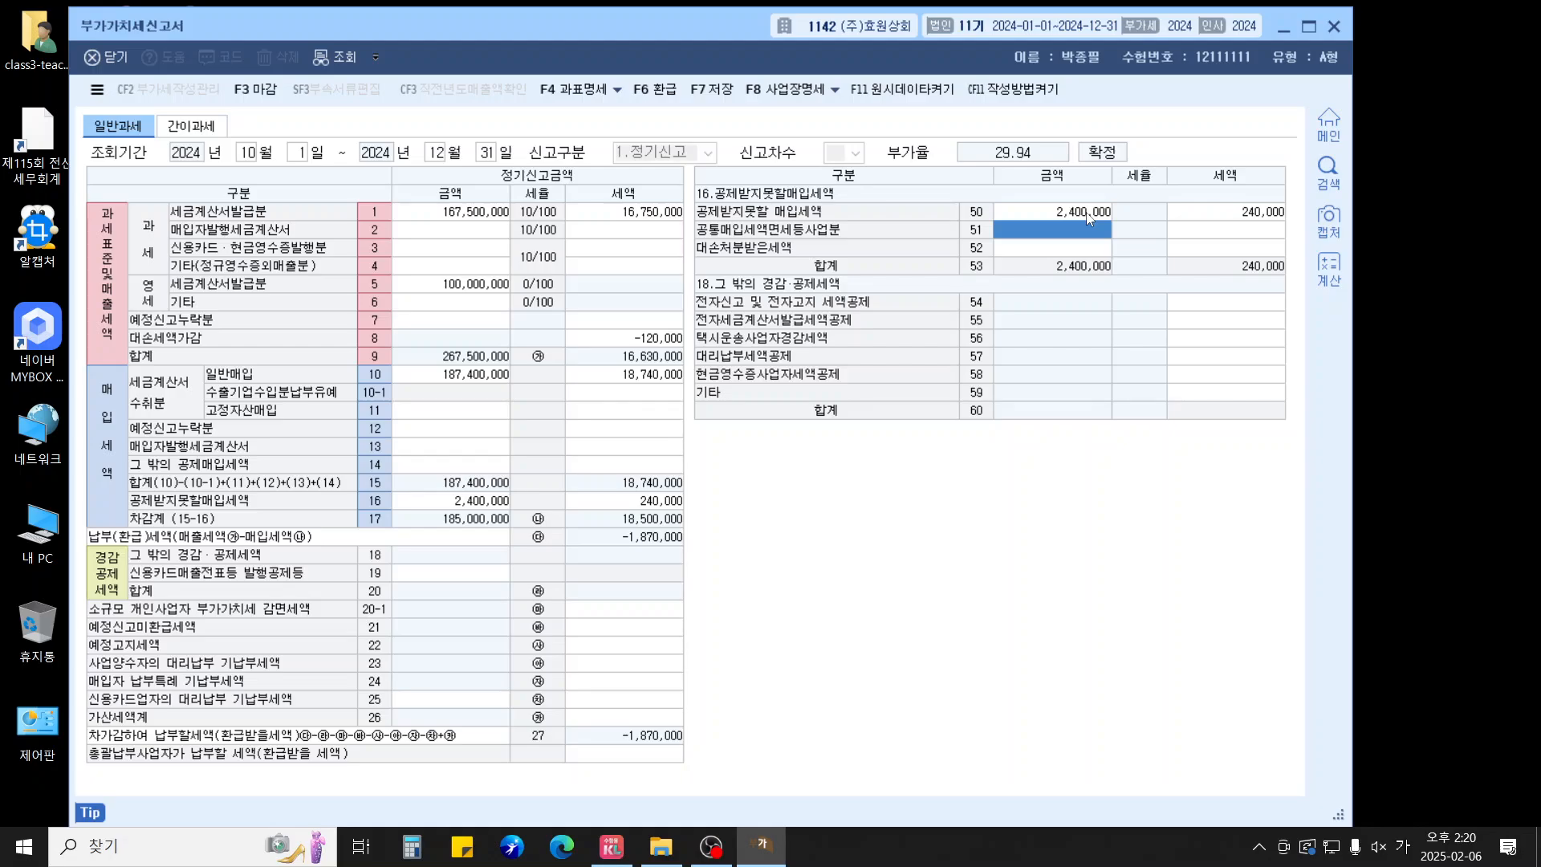
Enter fixed-asset purchases of 28,000,000 with tax 2,800,000 in row 11
{"action": "left_click", "coordinate": [432, 412]}
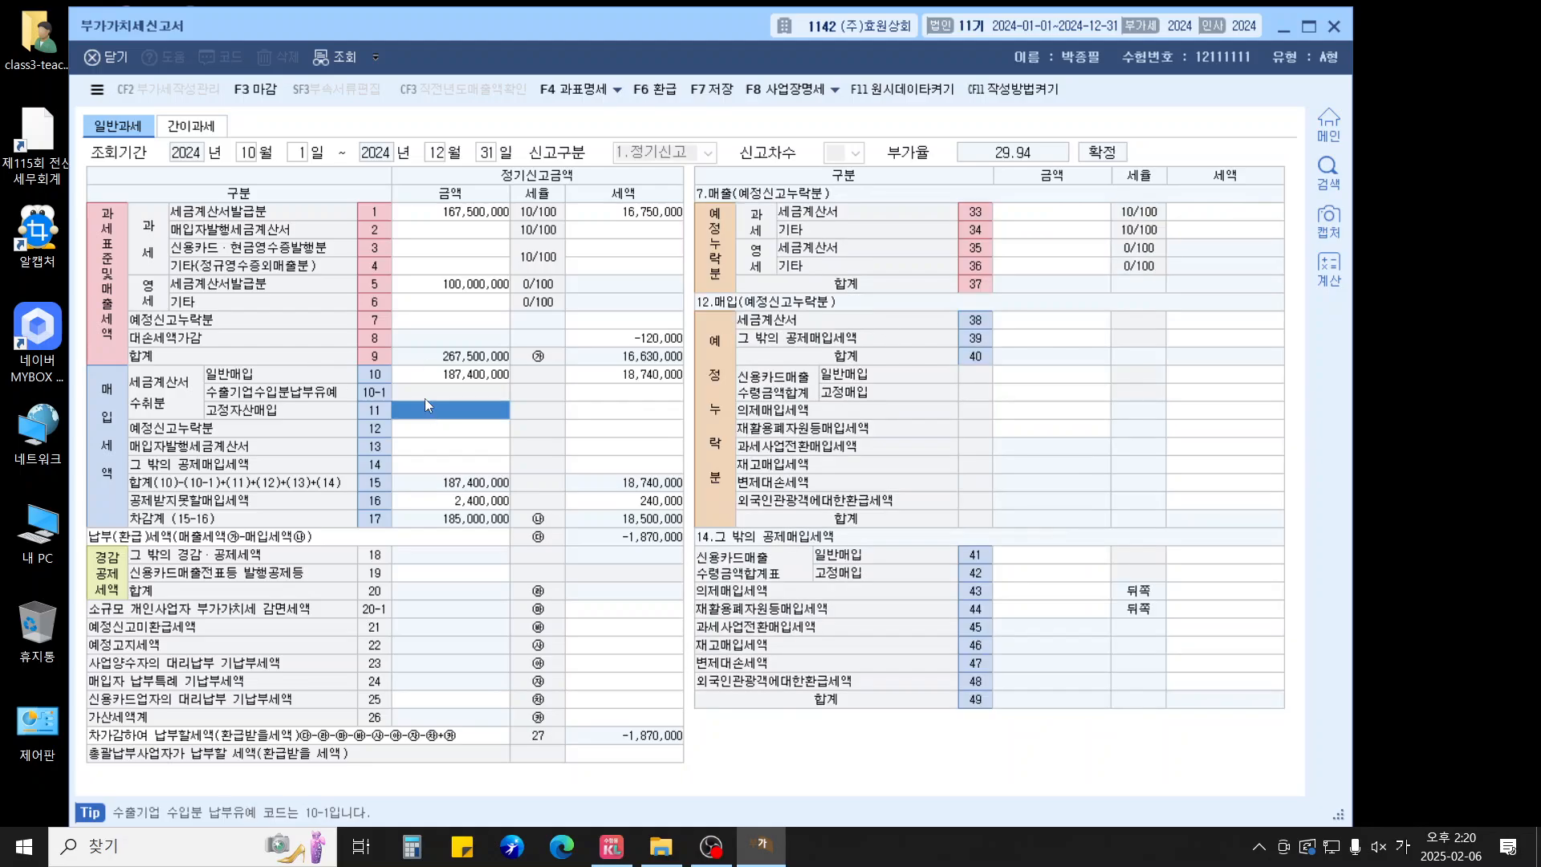
{"action": "type", "text": "28000000"}
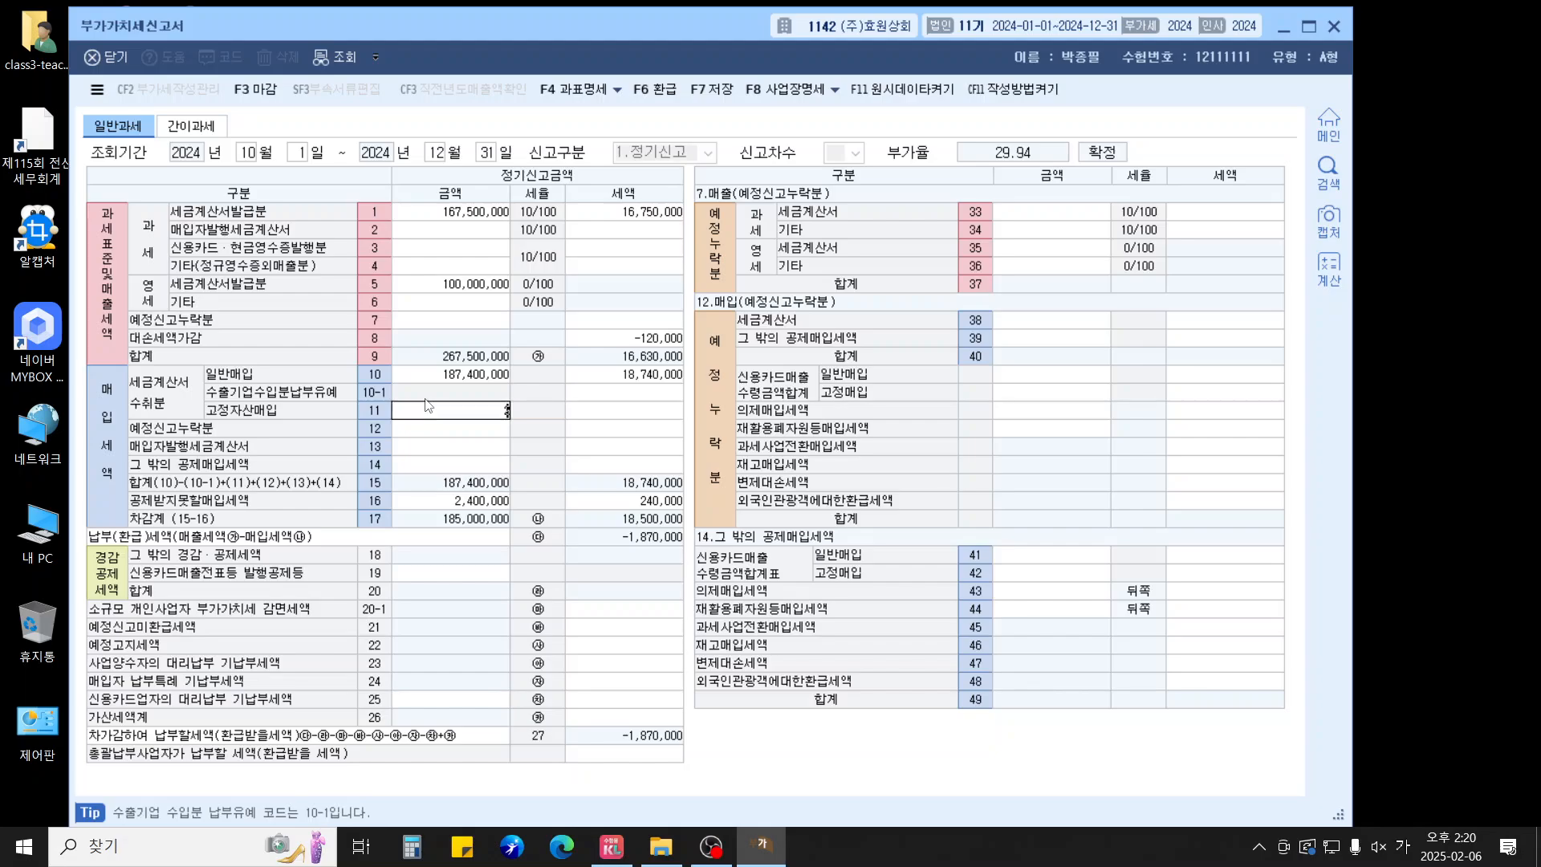
{"action": "key", "text": "Return"}
{"action": "type", "text": "22"}
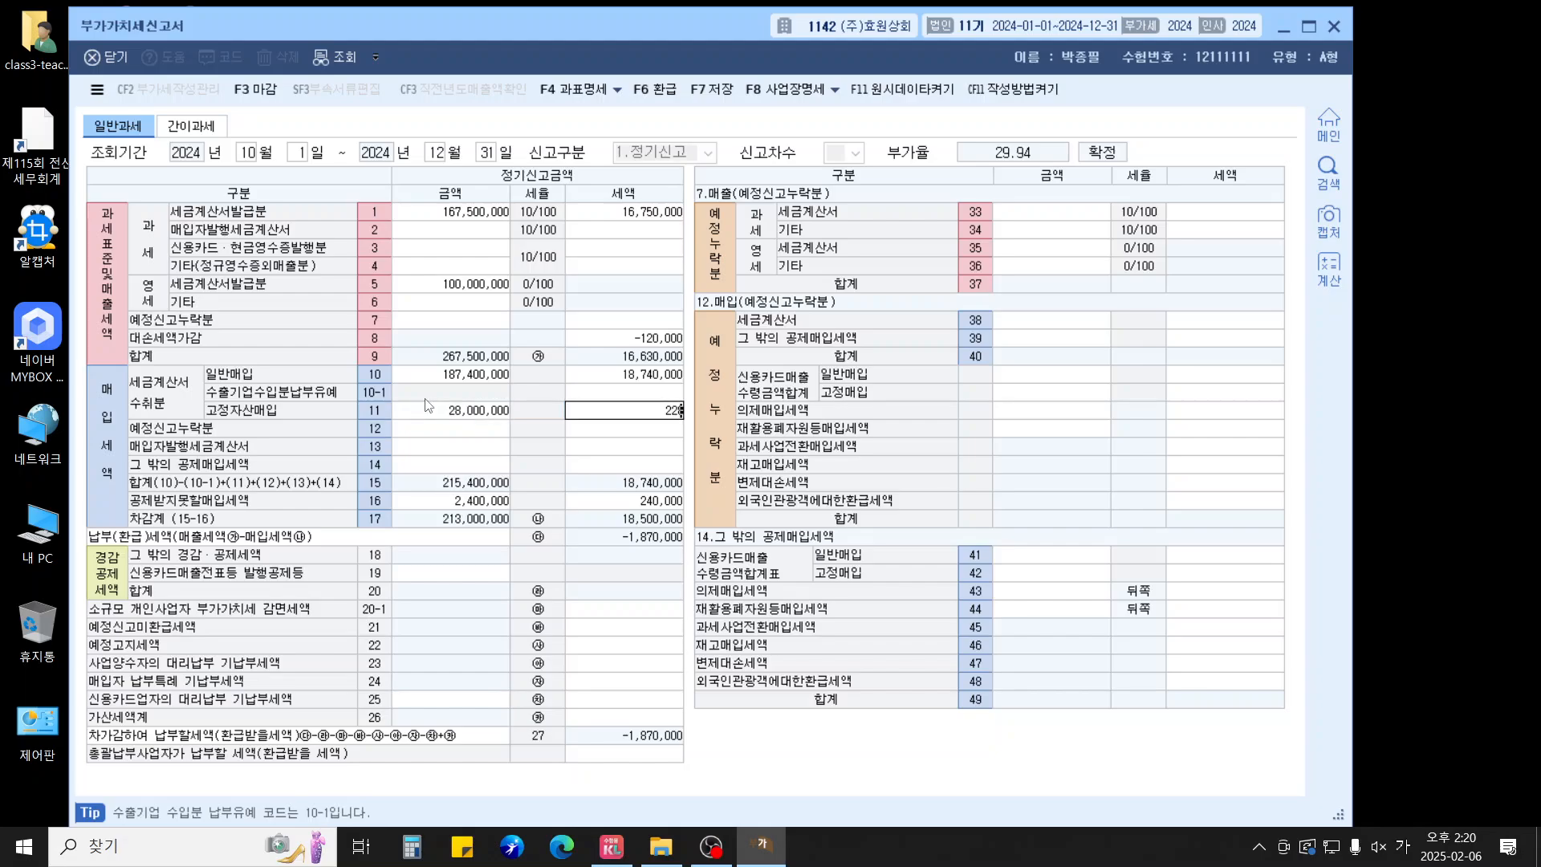
{"action": "key", "text": "BackSpace"}
{"action": "type", "text": "2800000"}
{"action": "key", "text": "Return"}
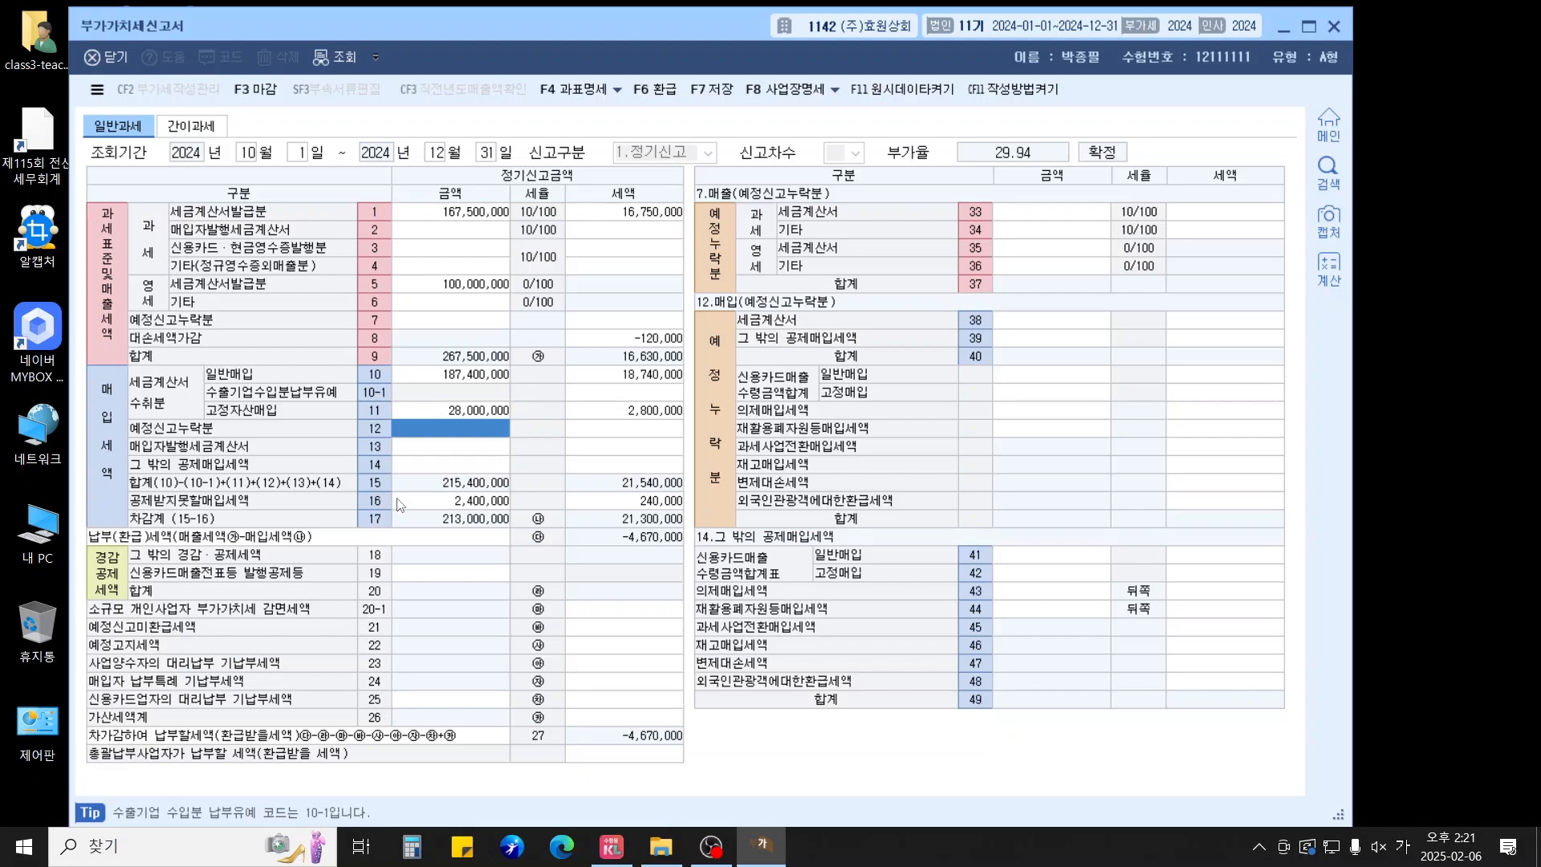
Enter credit-card general purchases of 18,554,200 with tax 1,855,420 in row 41
{"action": "left_click", "coordinate": [420, 467]}
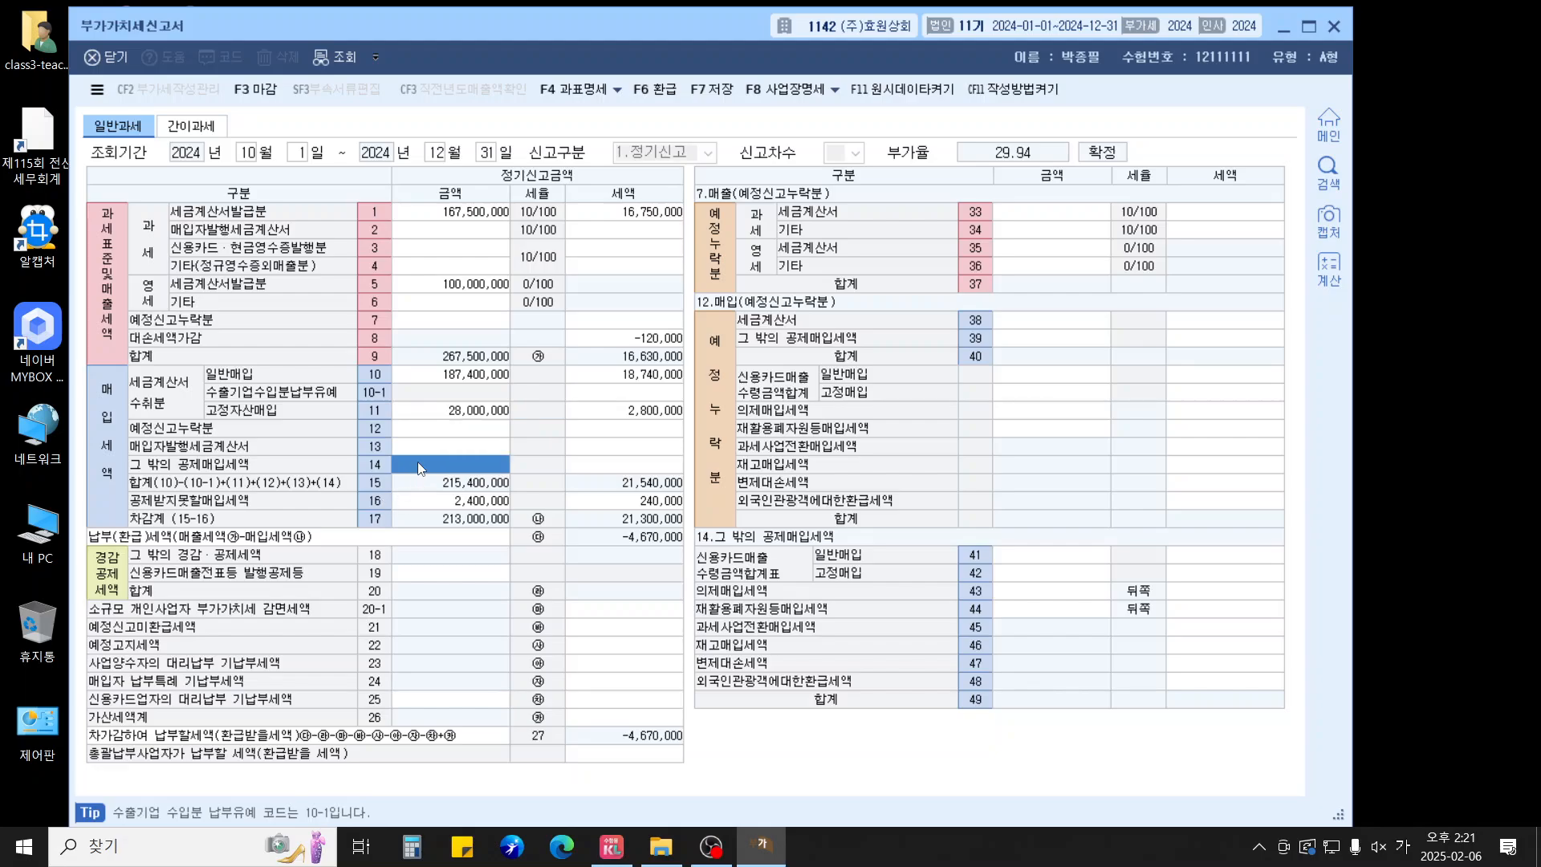
{"action": "left_click", "coordinate": [1044, 560]}
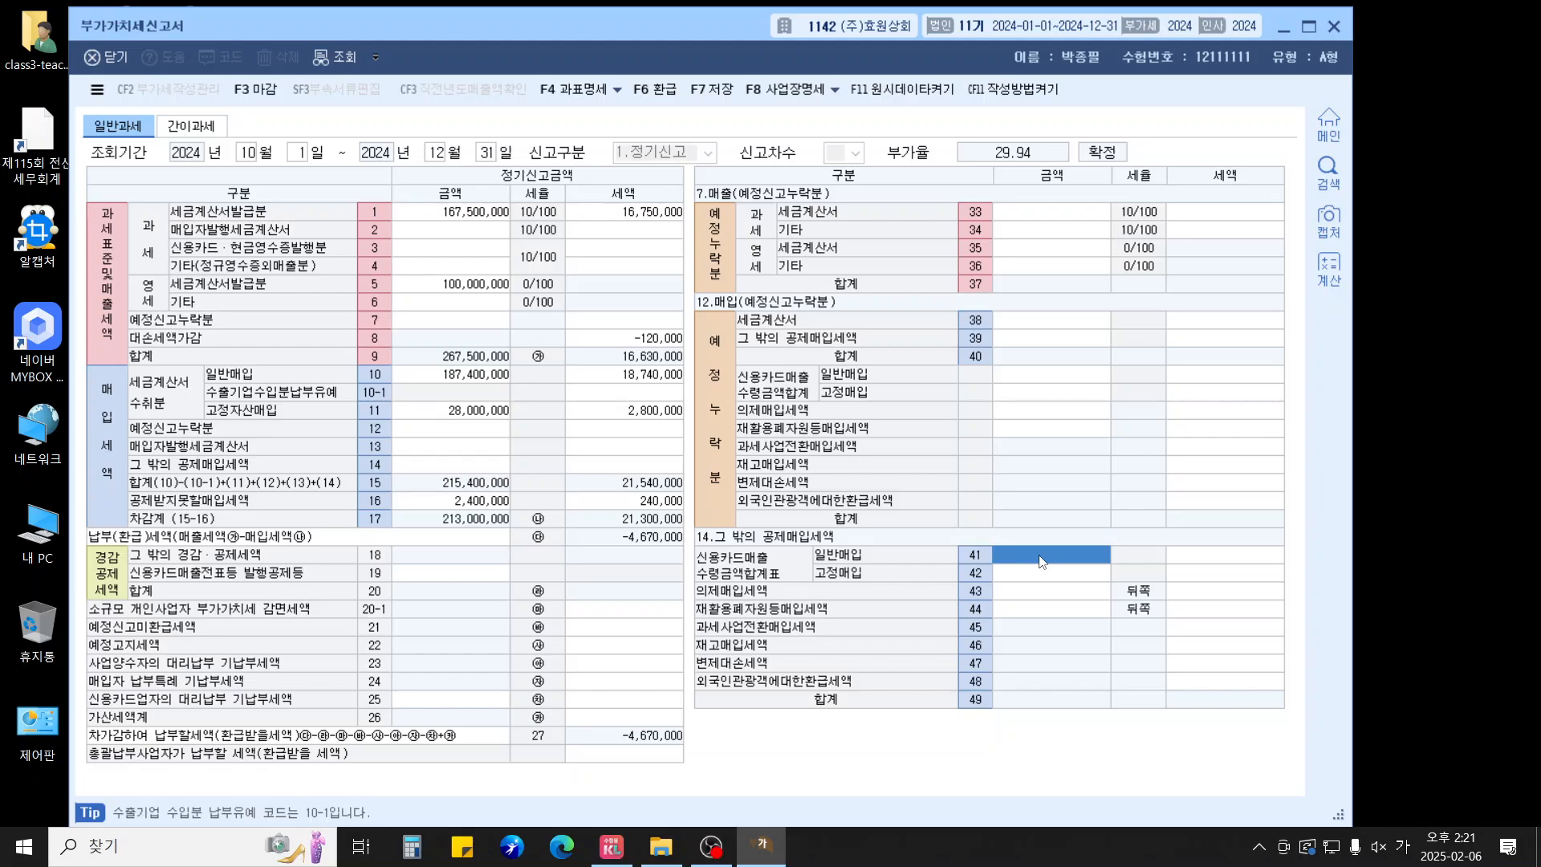
{"action": "type", "text": "18554200"}
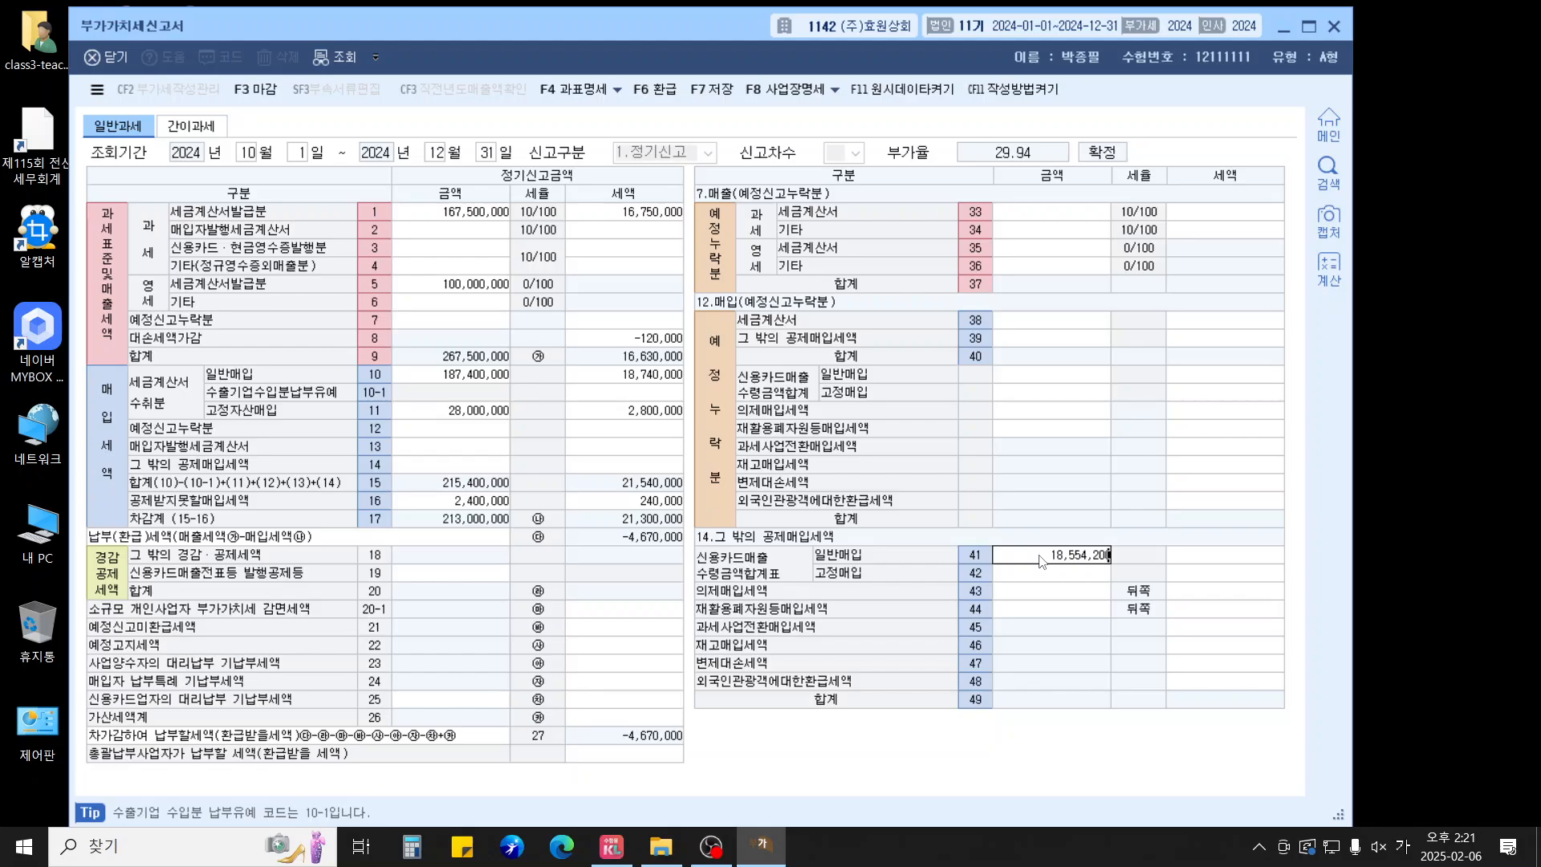
{"action": "key", "text": "Return"}
{"action": "type", "text": "1,855,42"}
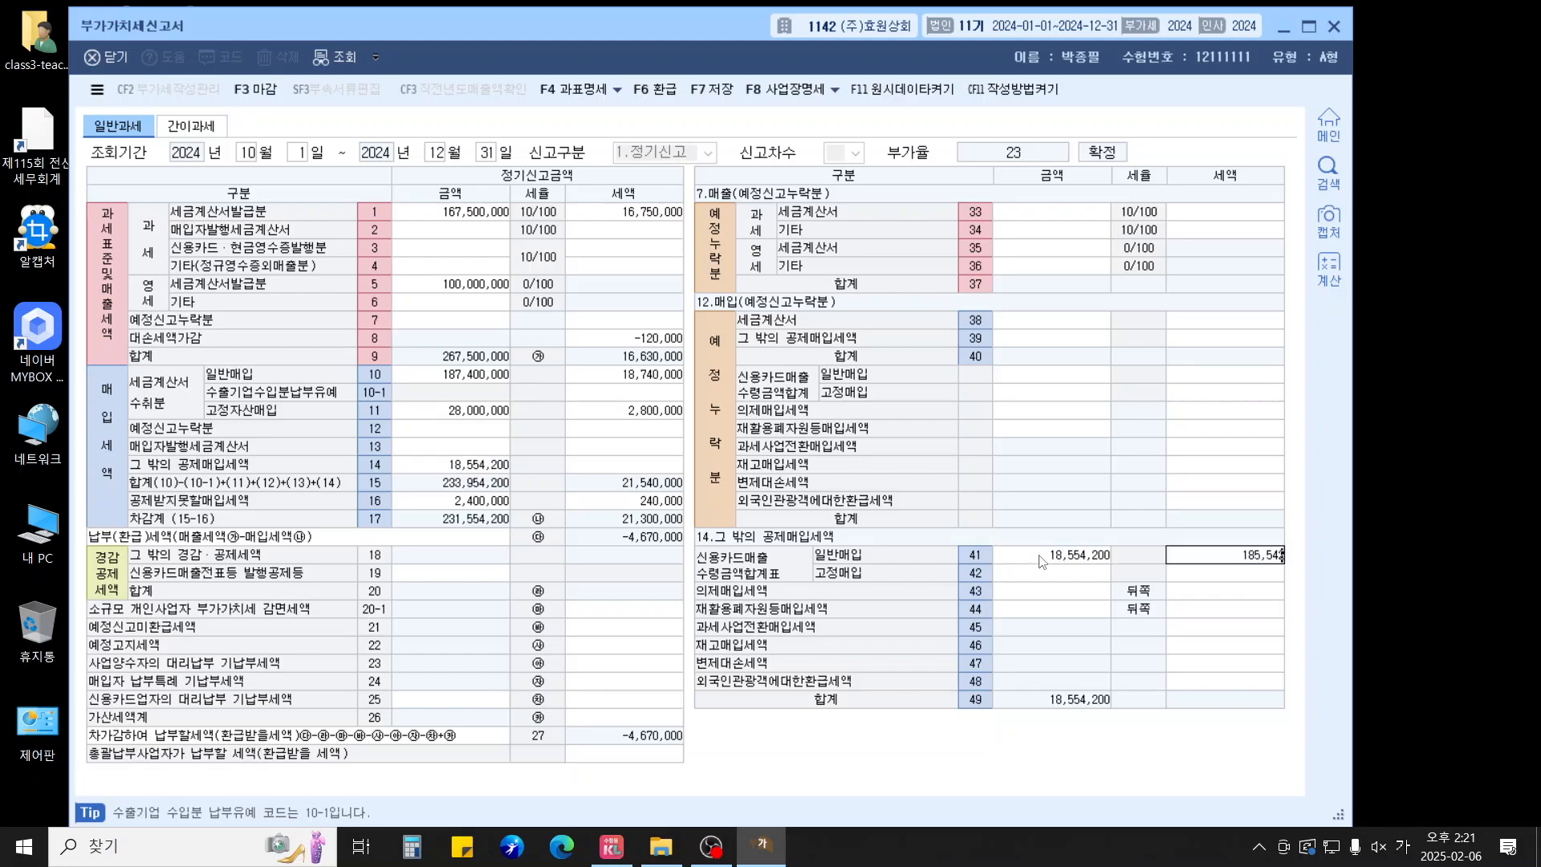
{"action": "type", "text": "0"}
{"action": "key", "text": "Return"}
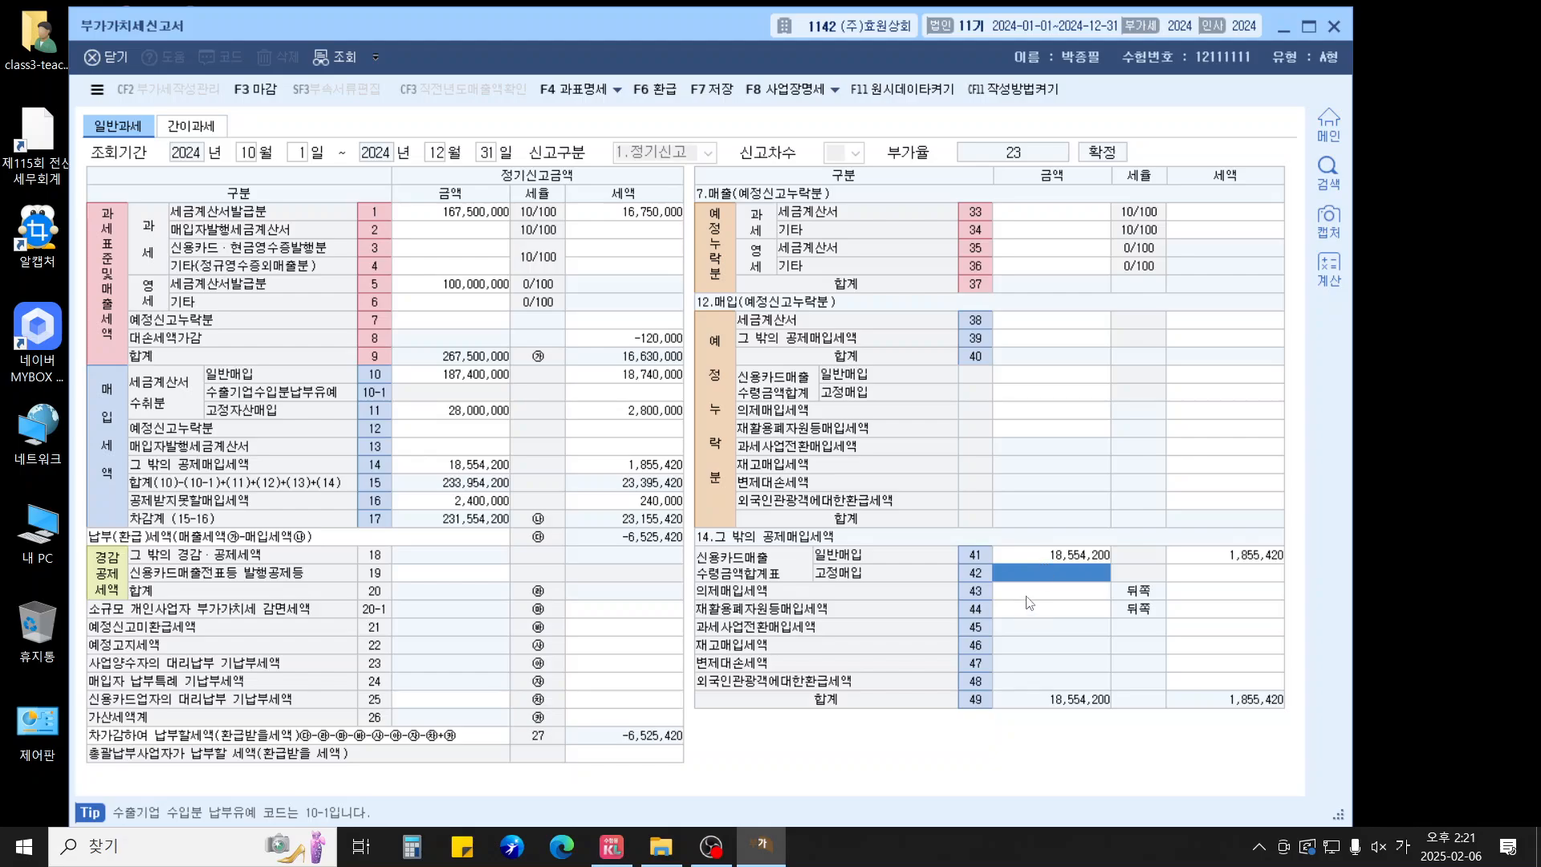
Enter credit-card fixed-asset purchases of 2,545,455 with tax 254,545 in row 42
{"action": "type", "text": "254548"}
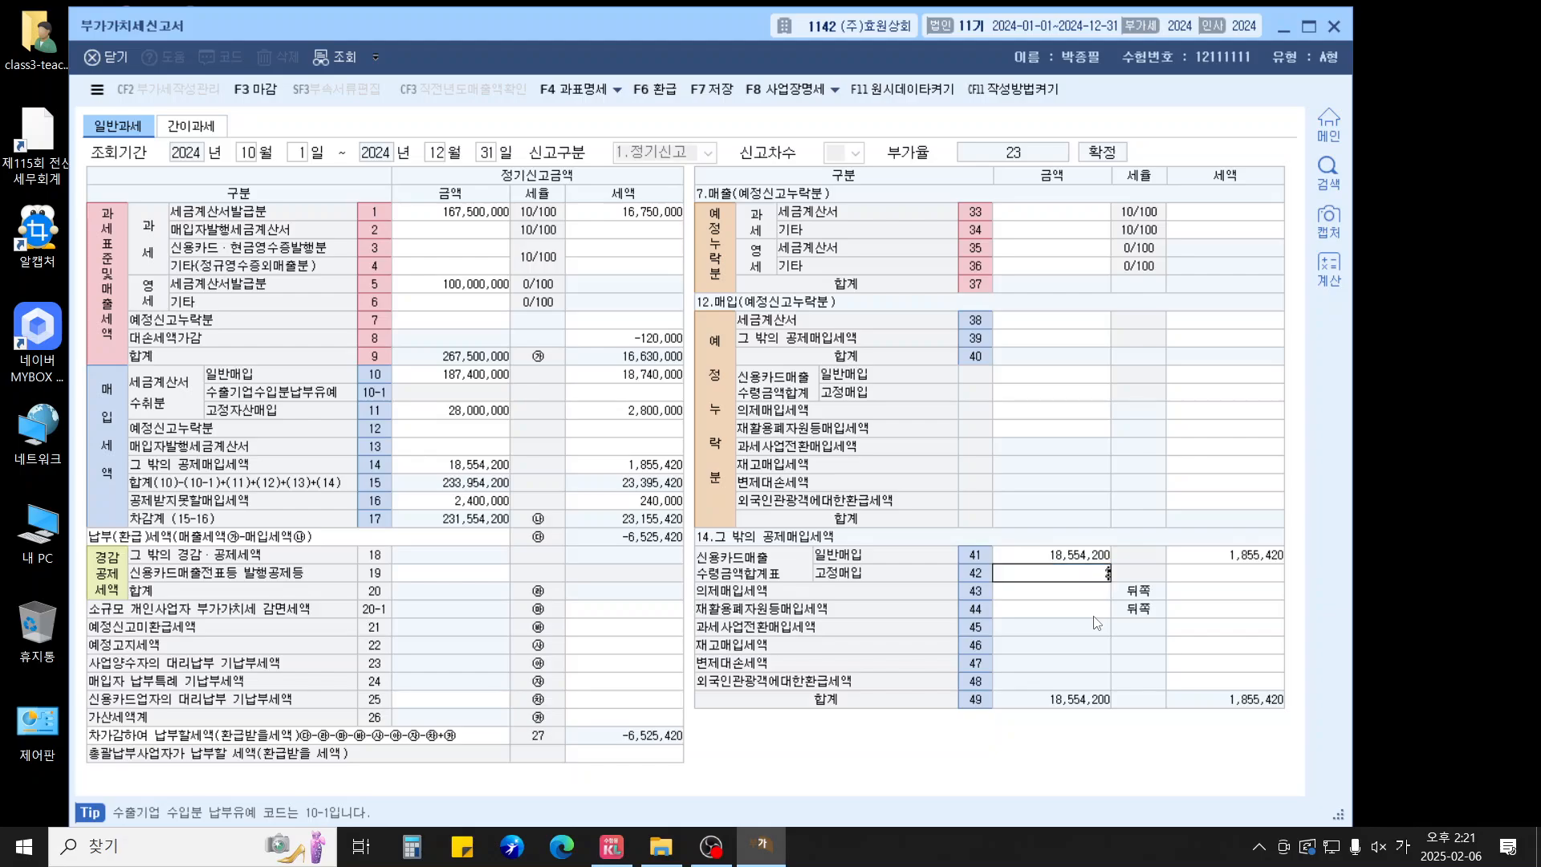
{"action": "type", "text": "545,455"}
{"action": "key", "text": "Return"}
{"action": "type", "text": "2,"}
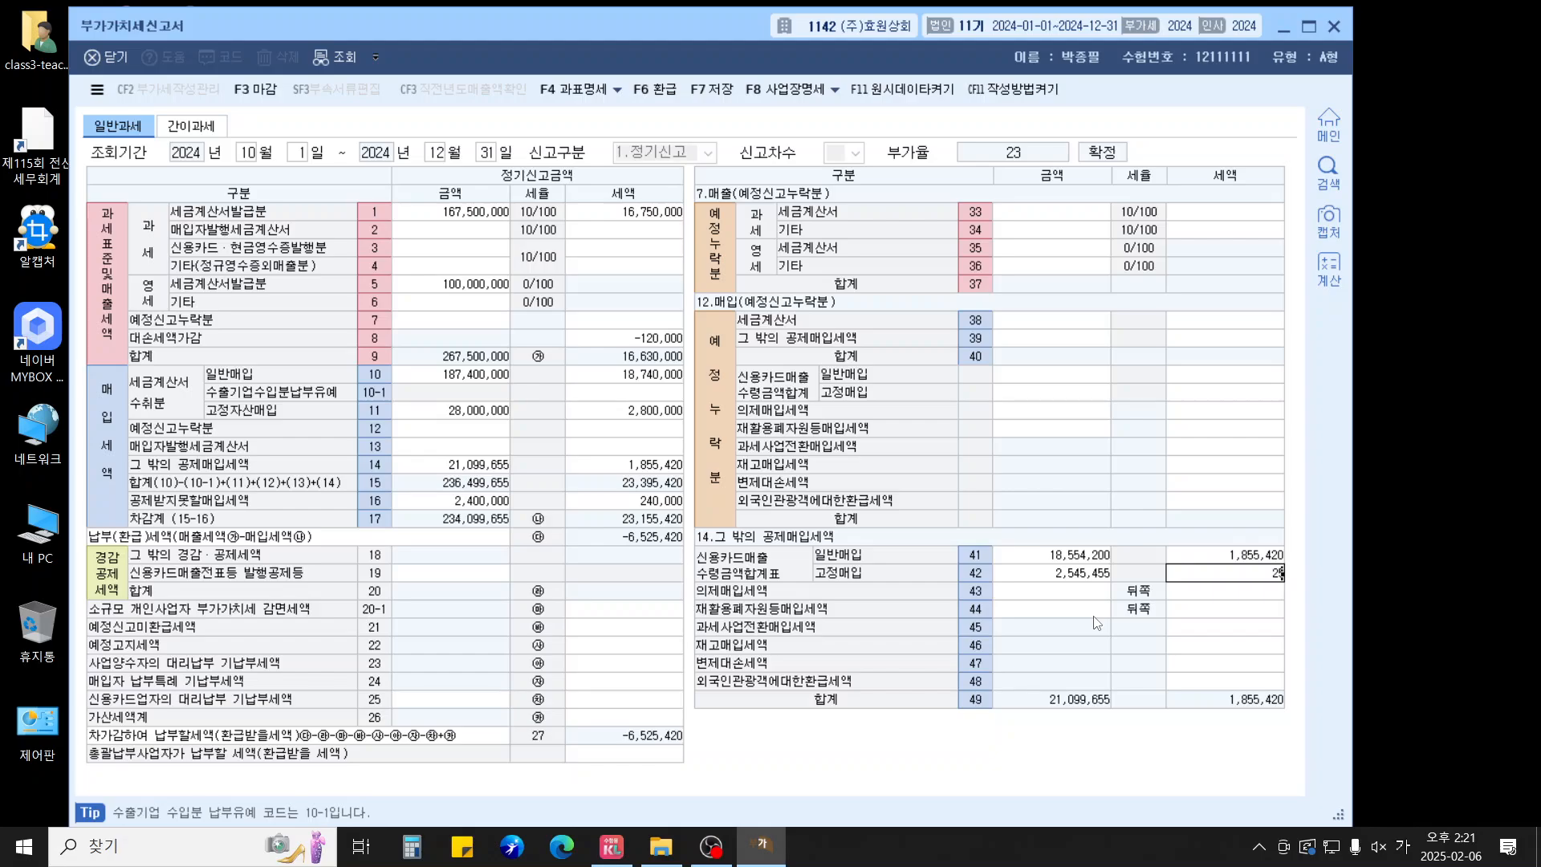
{"action": "type", "text": "545,45"}
{"action": "key", "text": "Return"}
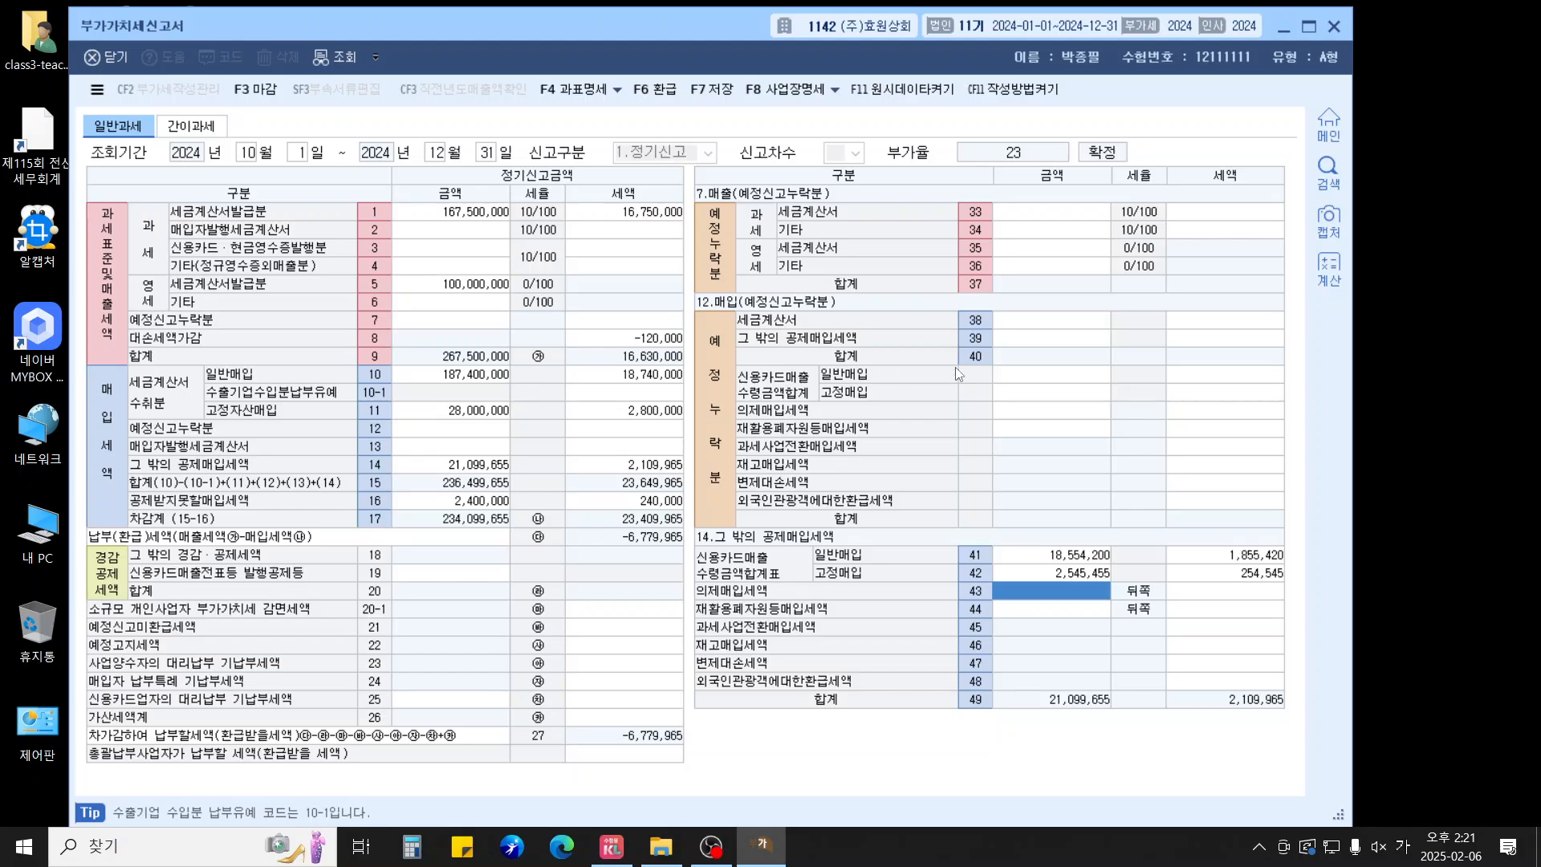
Enter 500,000 under preliminary-omitted credit-card general purchases, giving 50,000 tax
{"action": "left_click", "coordinate": [1024, 323]}
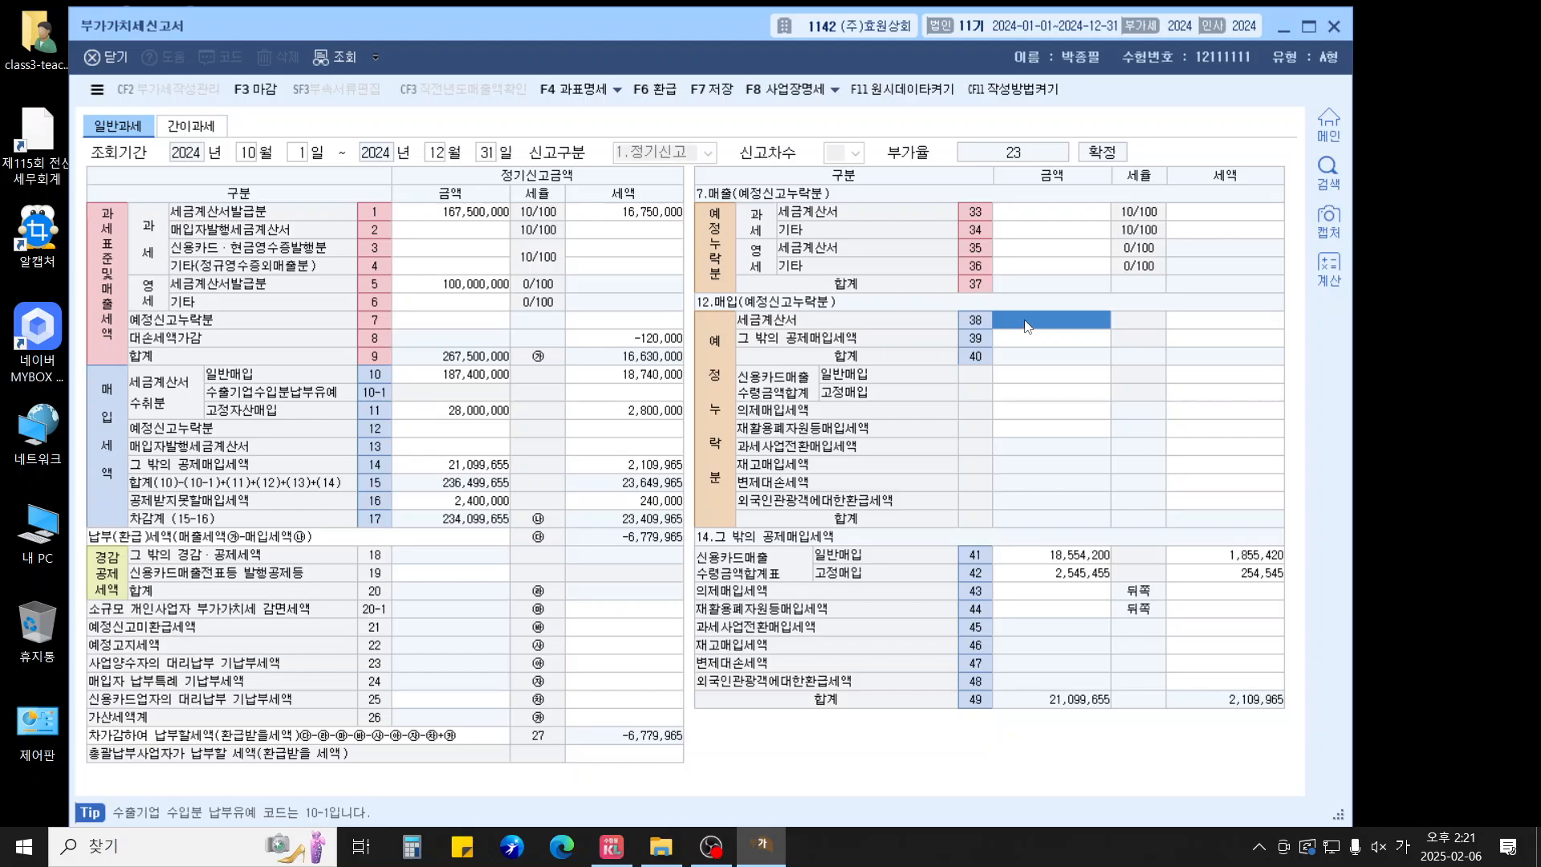
{"action": "left_click", "coordinate": [1041, 375]}
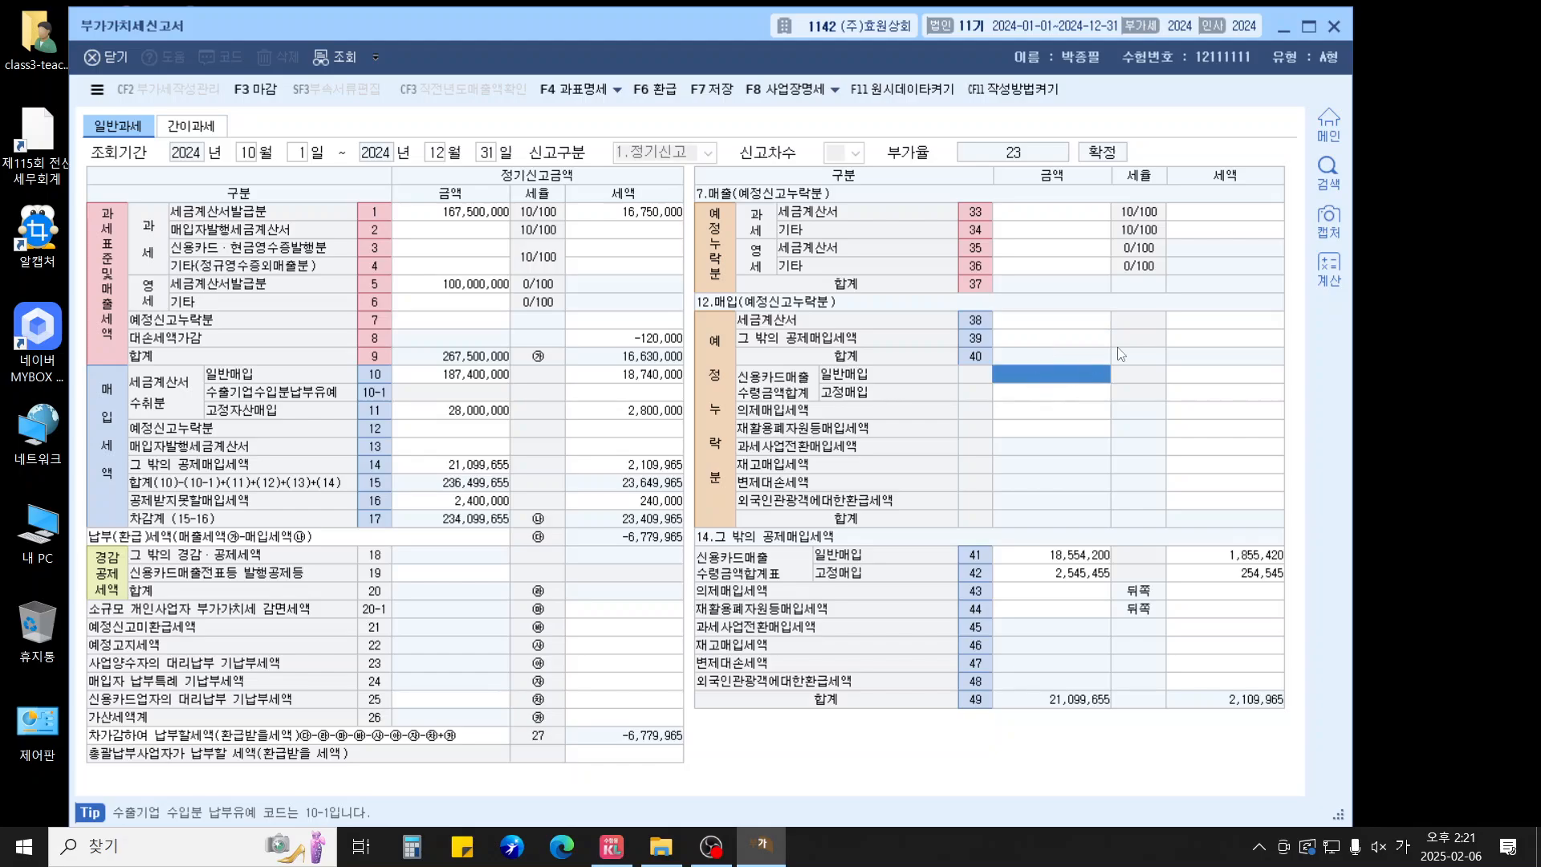
{"action": "type", "text": "5"}
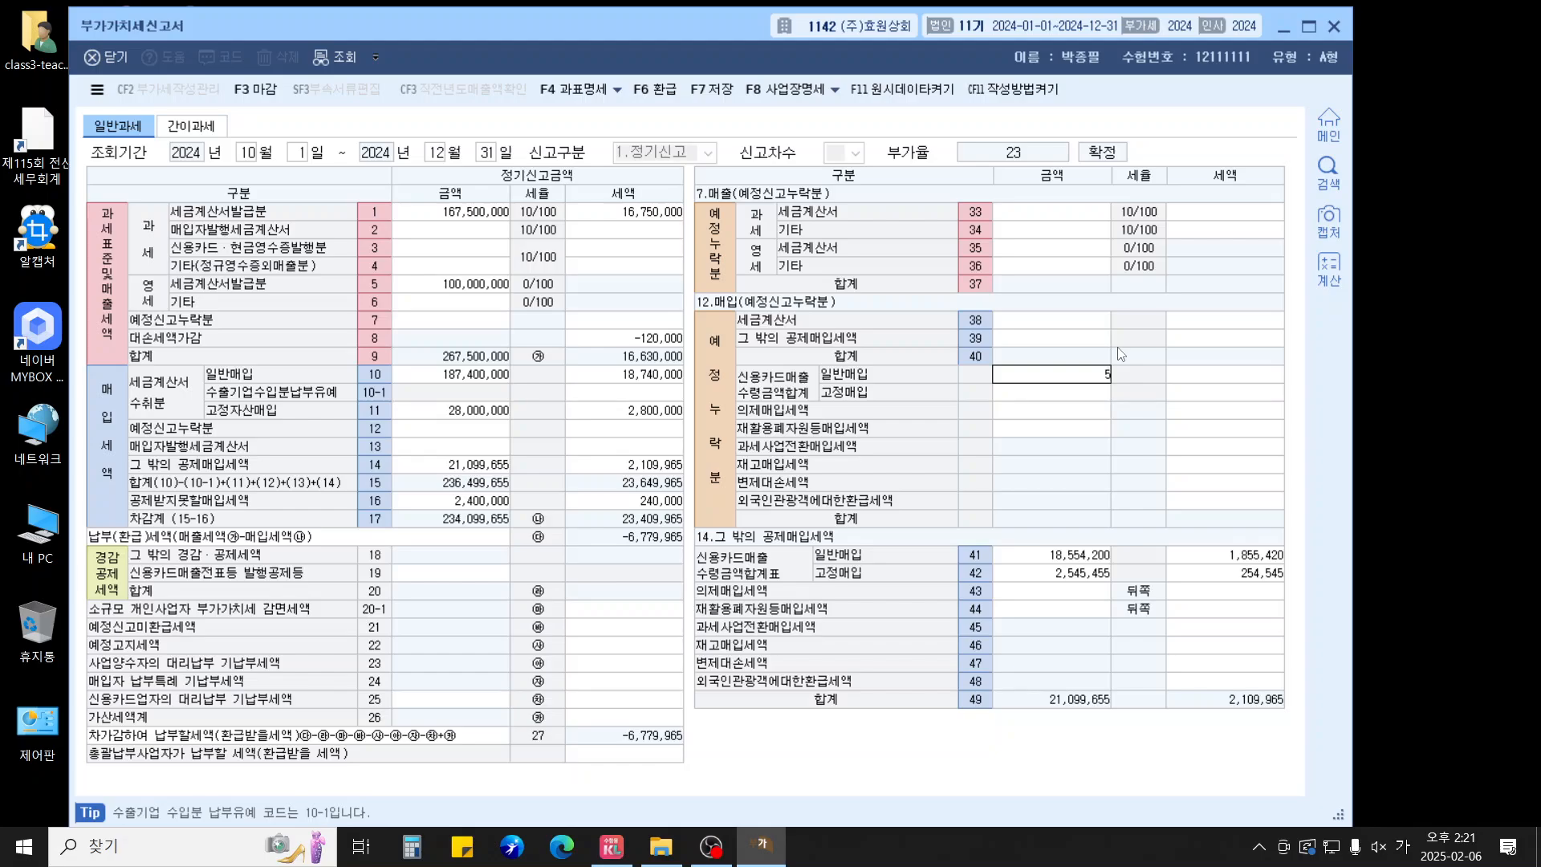
{"action": "type", "text": "00,000"}
{"action": "key", "text": "Return"}
{"action": "key", "text": "Return"}
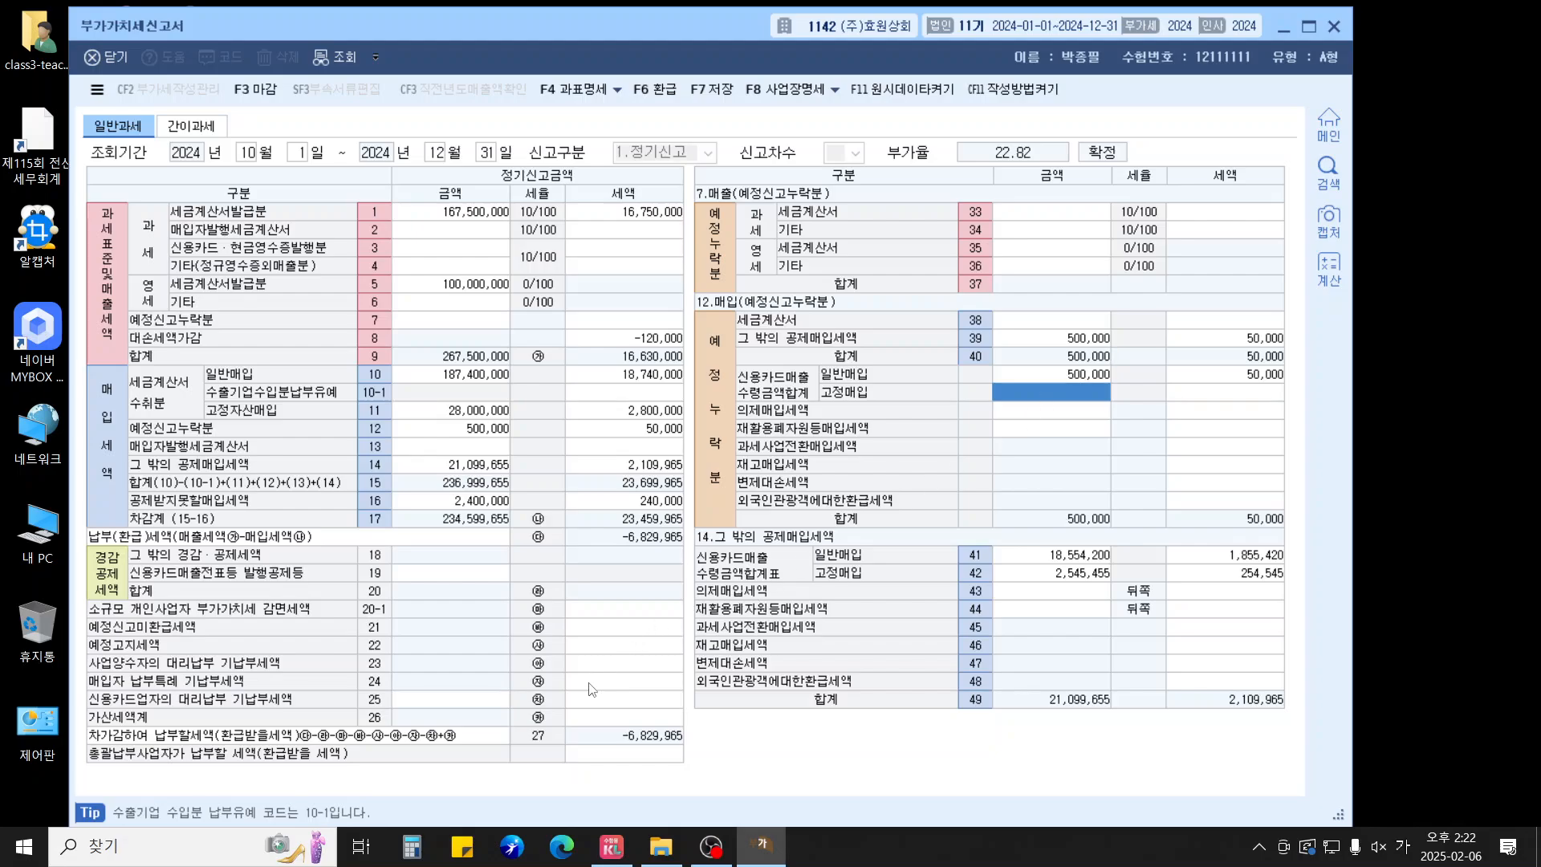
Claim the 10,000 e-filing tax credit in row 54
{"action": "left_click", "coordinate": [451, 575]}
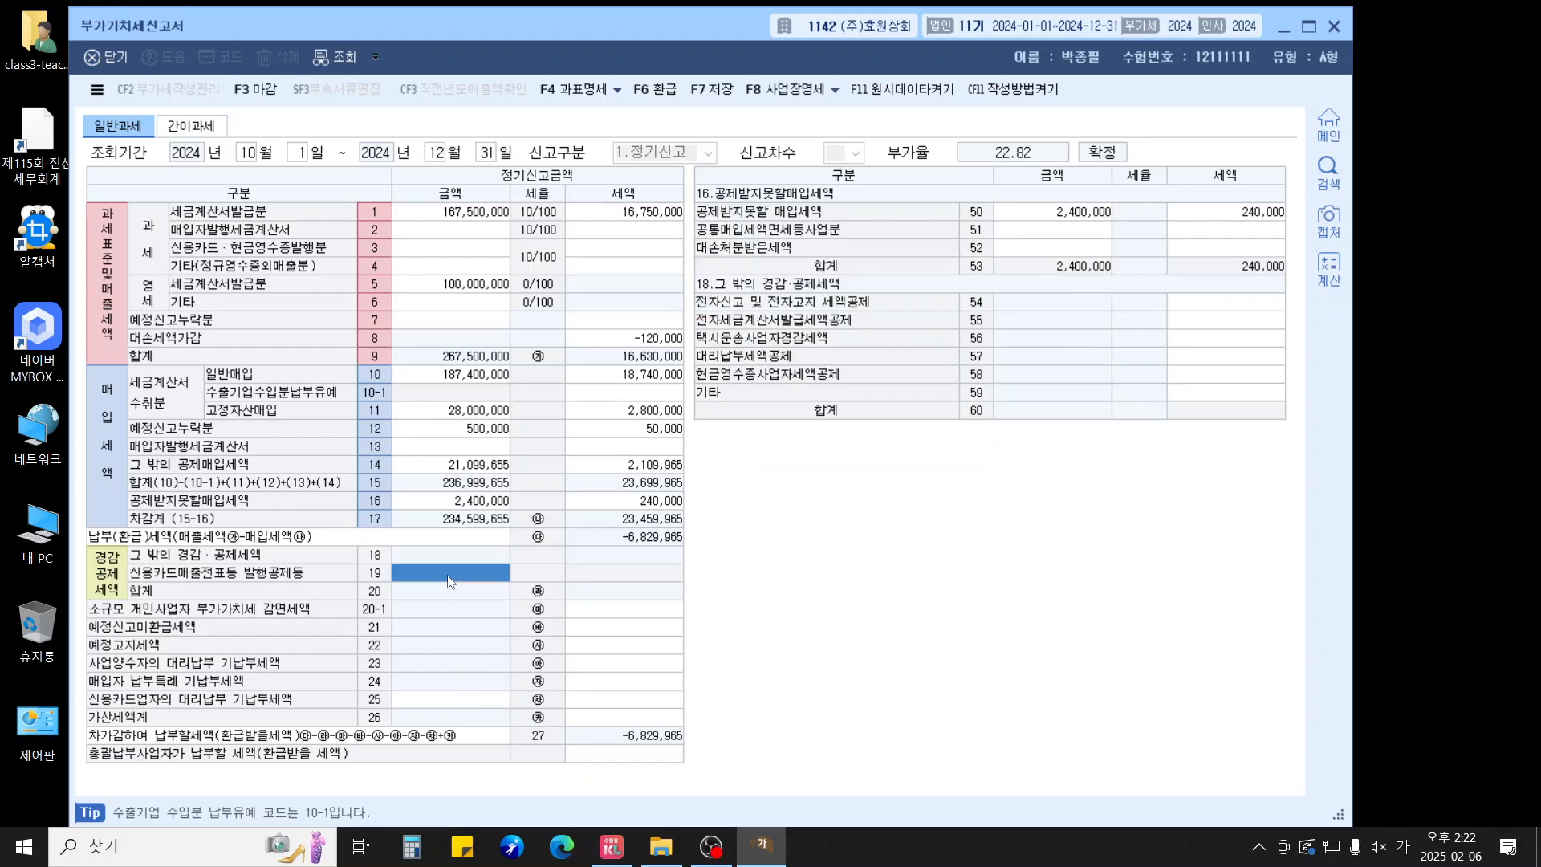
{"action": "left_click", "coordinate": [1239, 305]}
{"action": "type", "text": "10,000"}
{"action": "key", "text": "Return"}
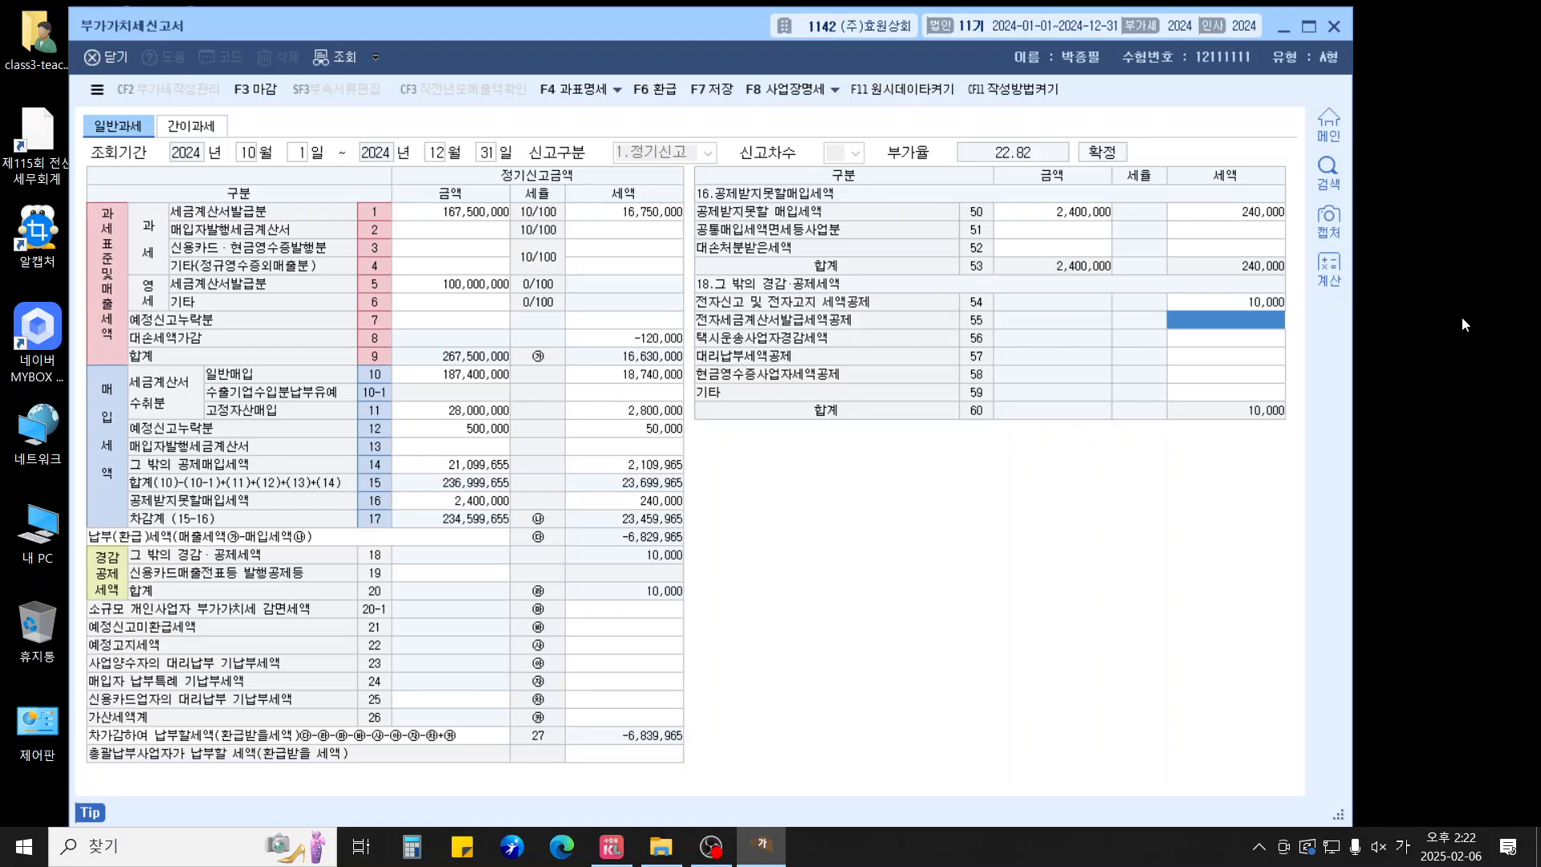
Enter 12,500,000 late-issuance base in row 62 for a 125,000 penalty, then review non-deductible figures
{"action": "left_click", "coordinate": [634, 717]}
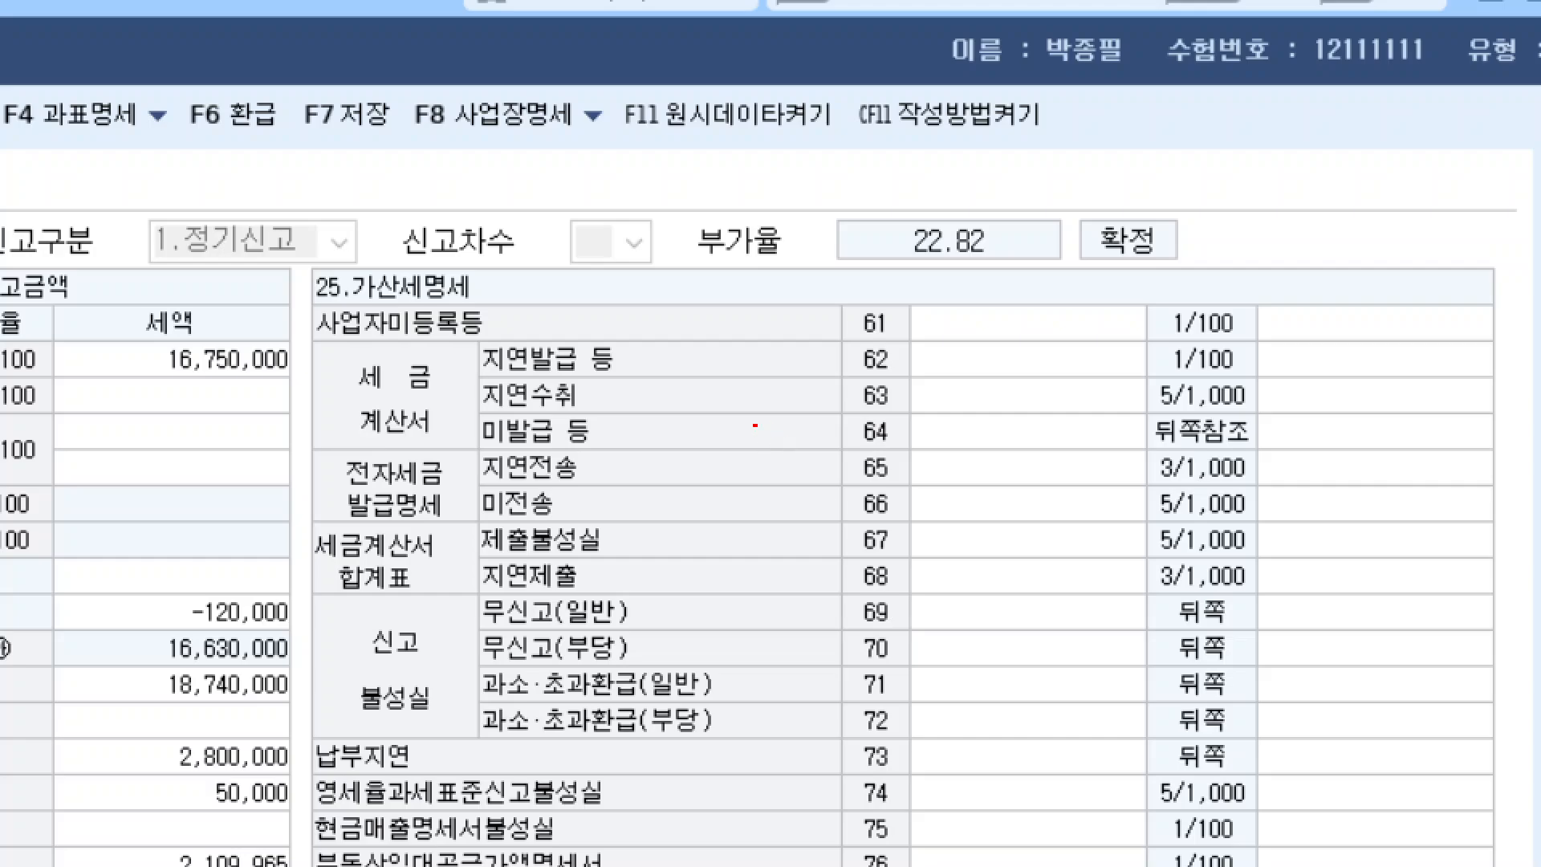
{"action": "left_click_drag", "start_coordinate": [463, 417], "coordinate": [902, 452]}
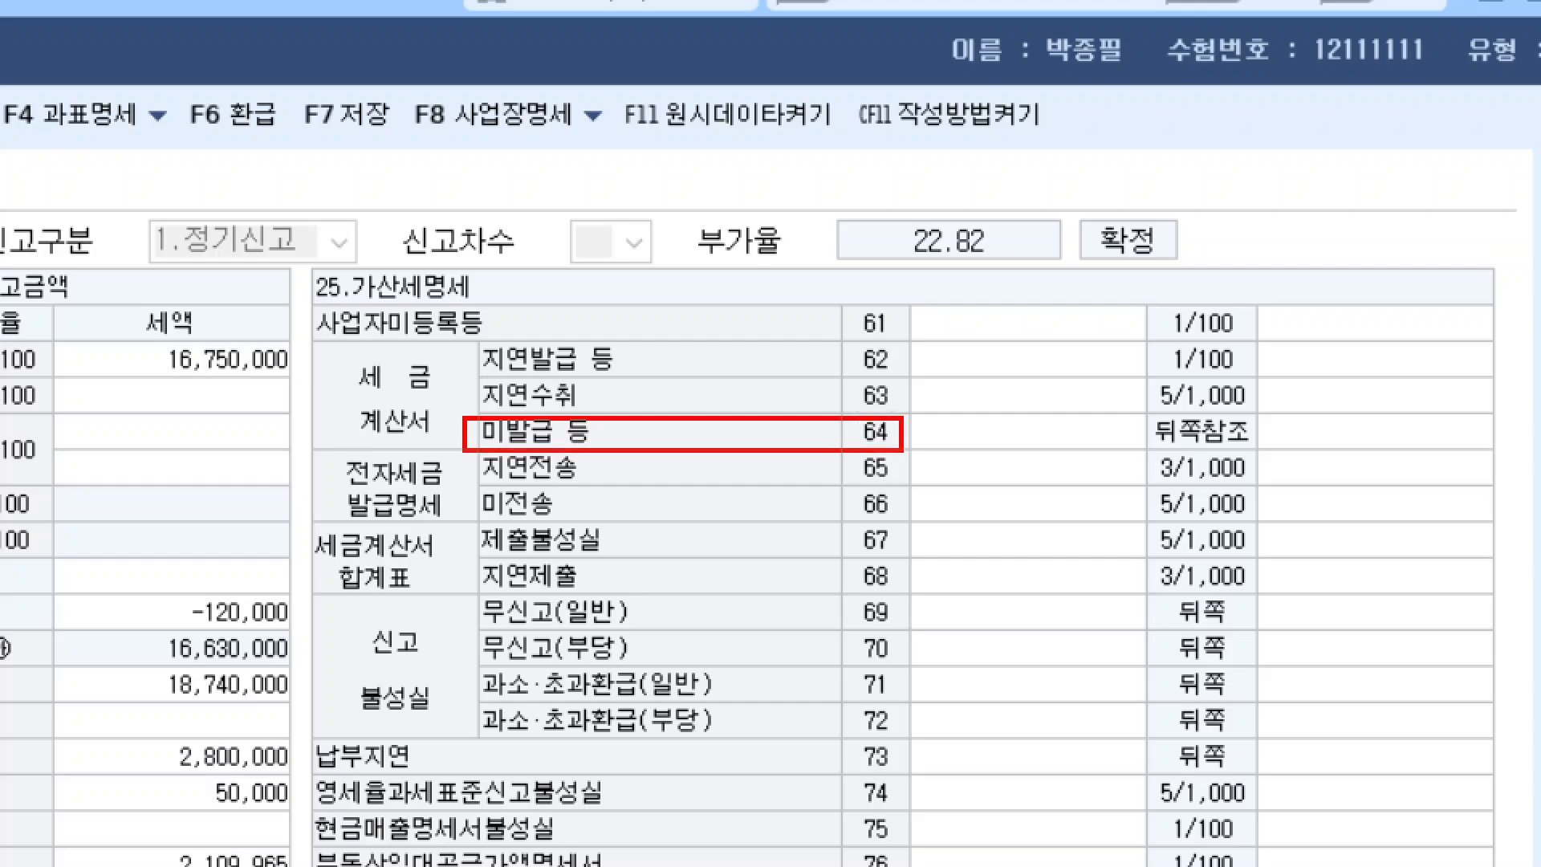
{"action": "mouse_move", "coordinate": [467, 335]}
{"action": "left_mouse_down"}
{"action": "mouse_move", "coordinate": [636, 386]}
{"action": "mouse_move", "coordinate": [912, 385]}
{"action": "left_mouse_up"}
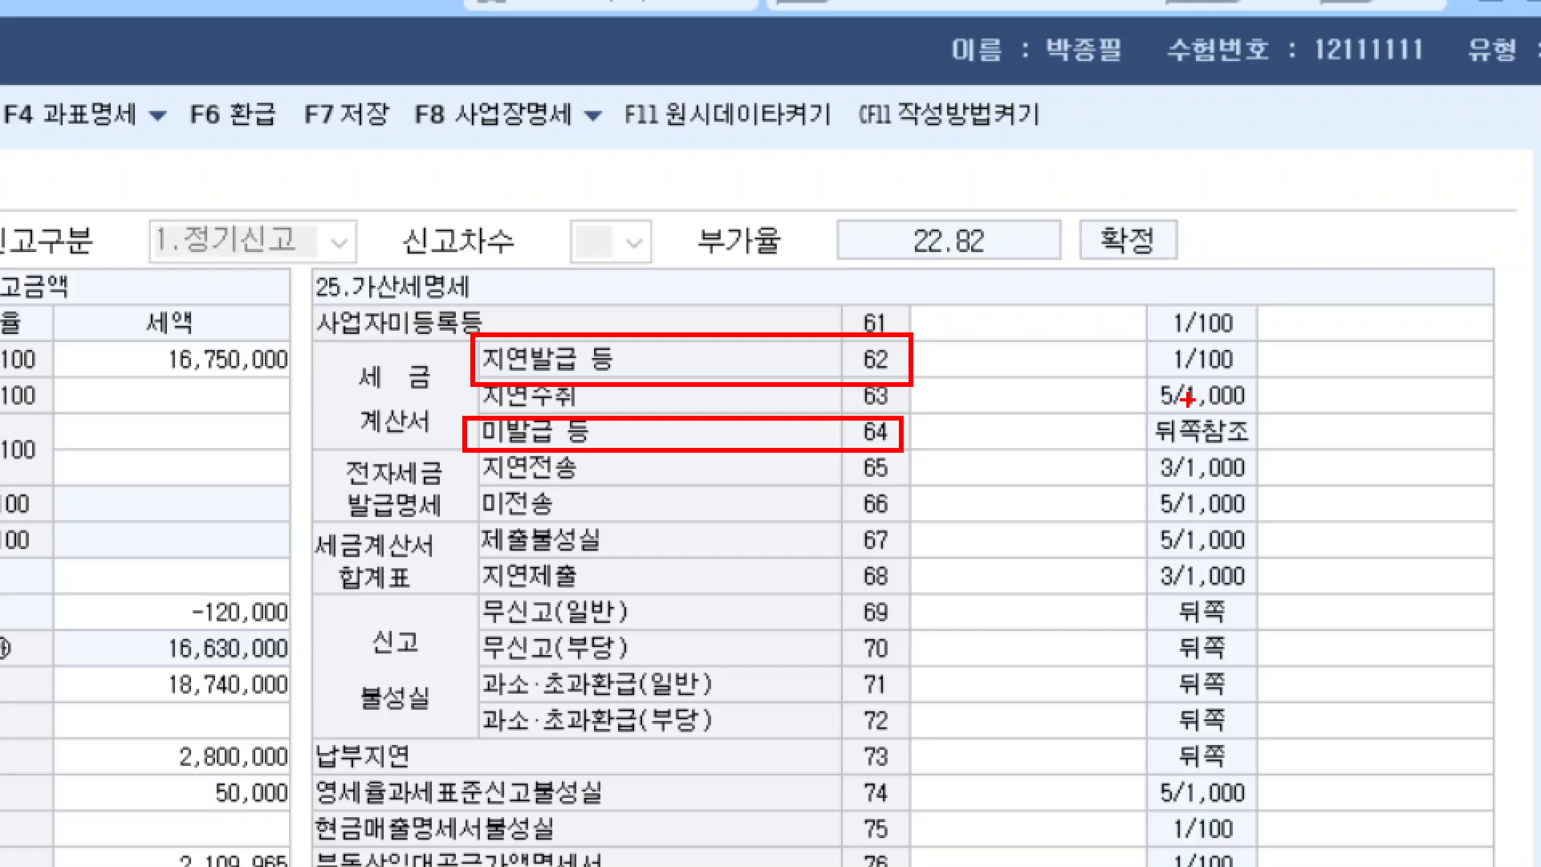
{"action": "key", "text": "Escape"}
{"action": "left_click", "coordinate": [1001, 215]}
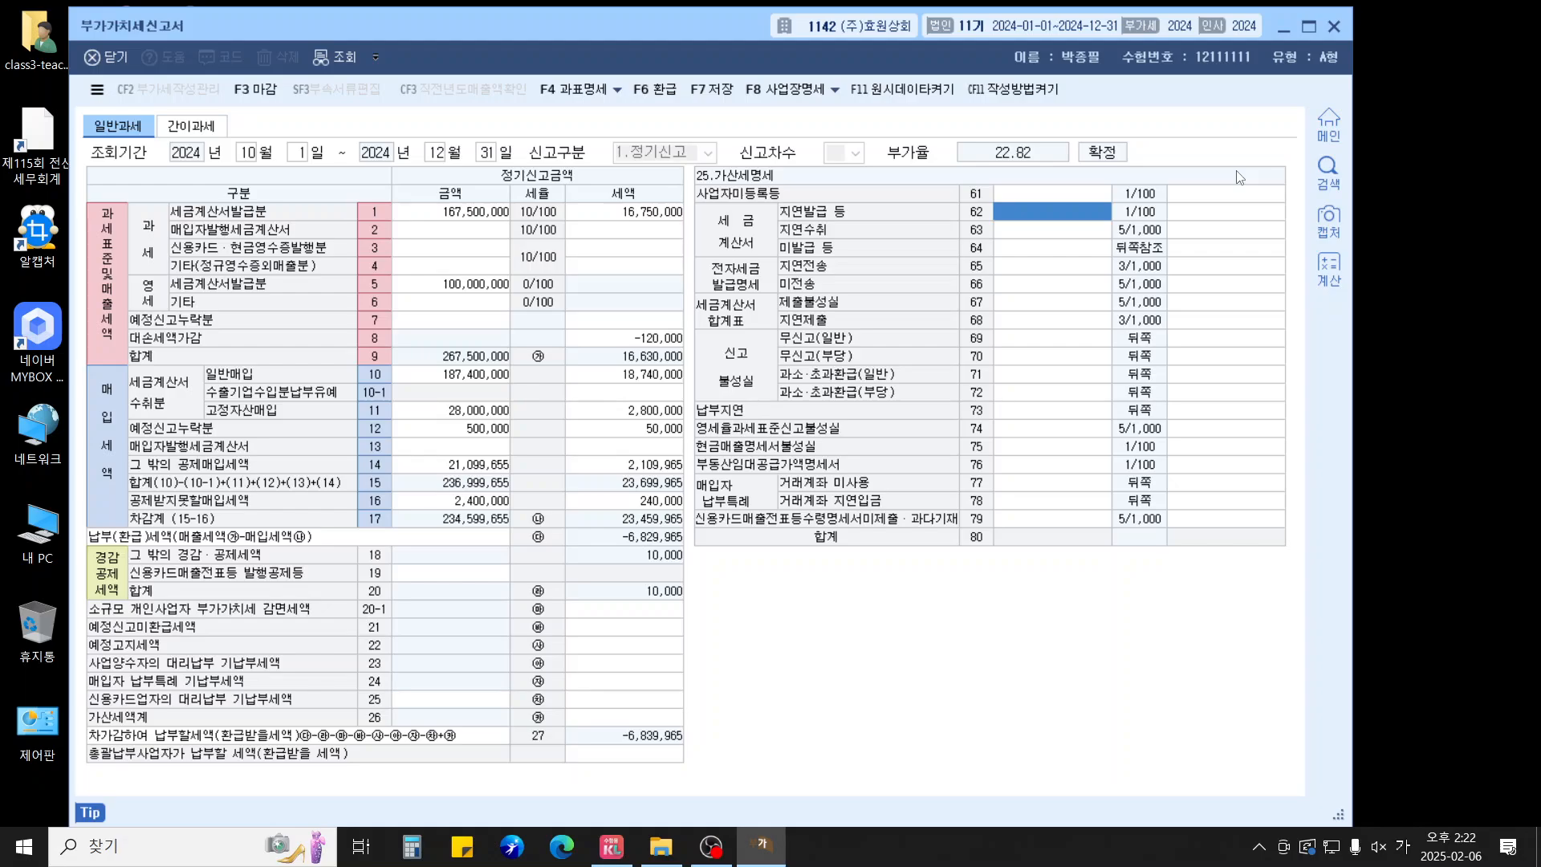
{"action": "type", "text": "12500000"}
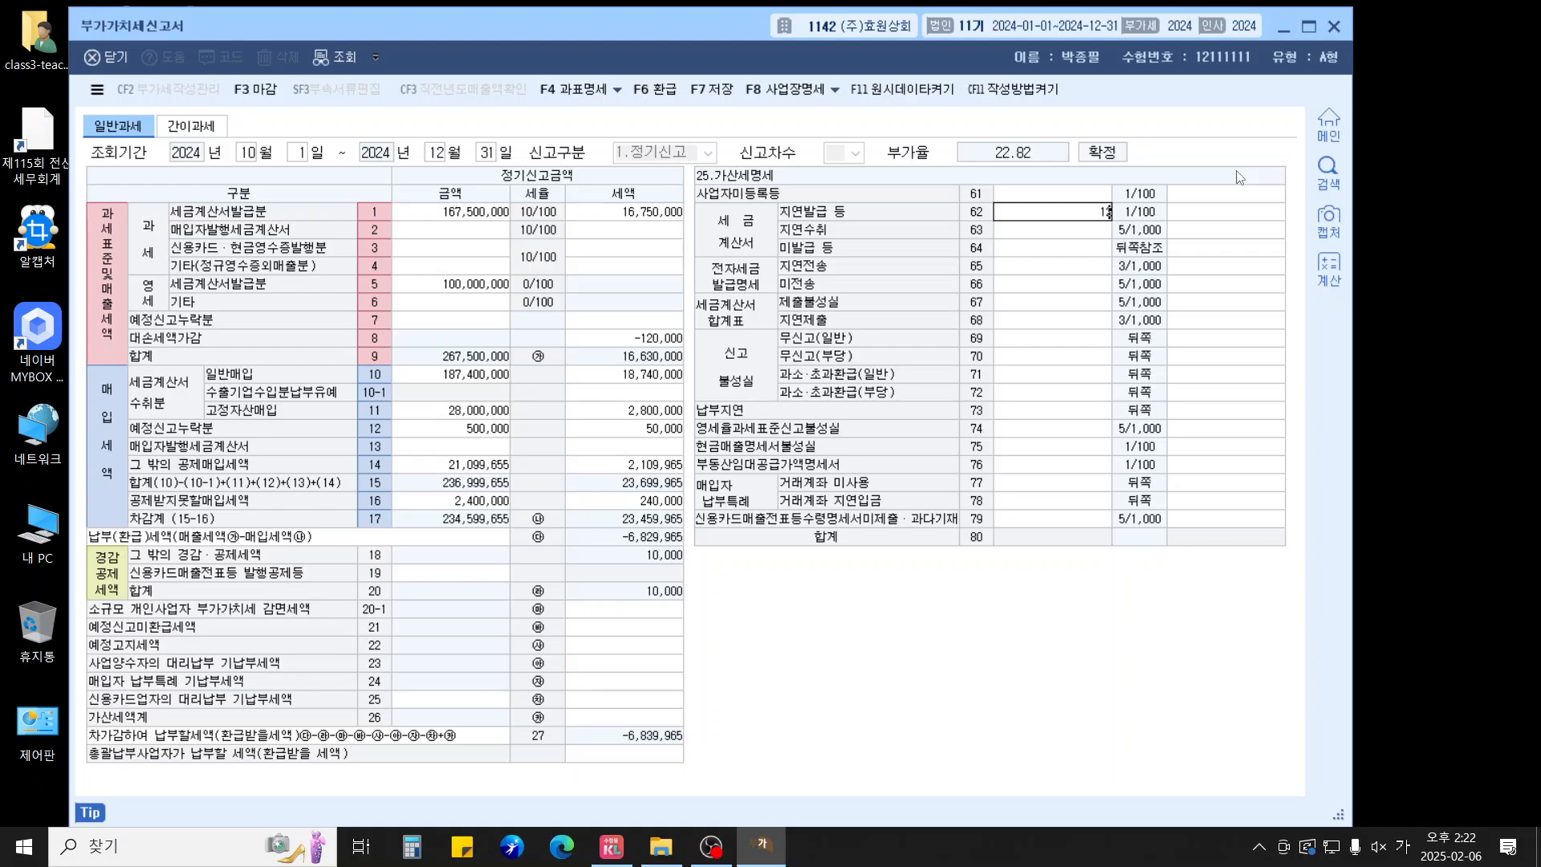
{"action": "key", "text": "Return"}
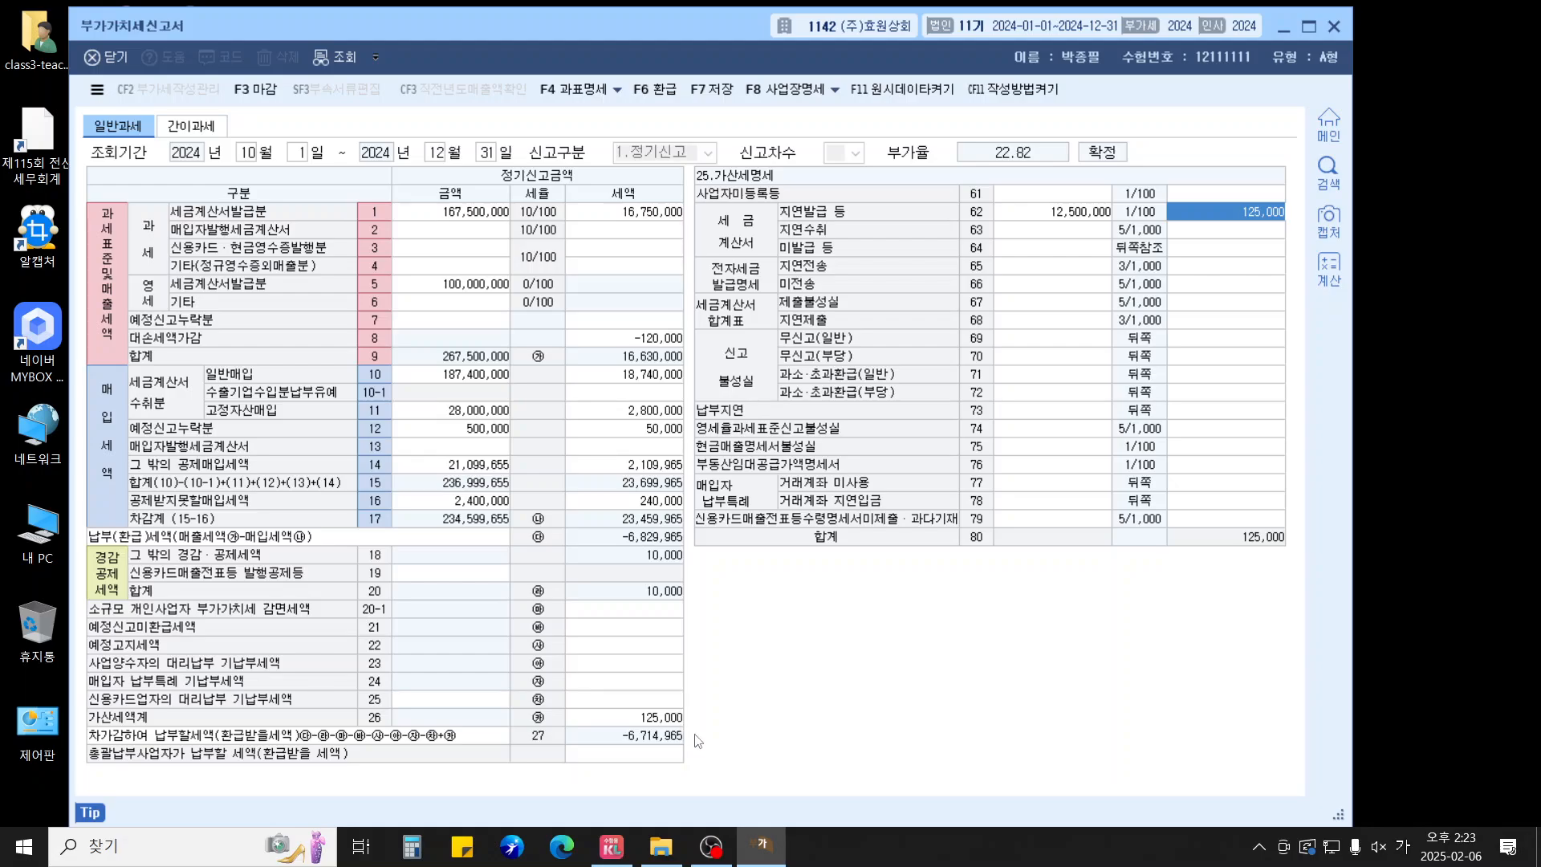
{"action": "left_click", "coordinate": [668, 721]}
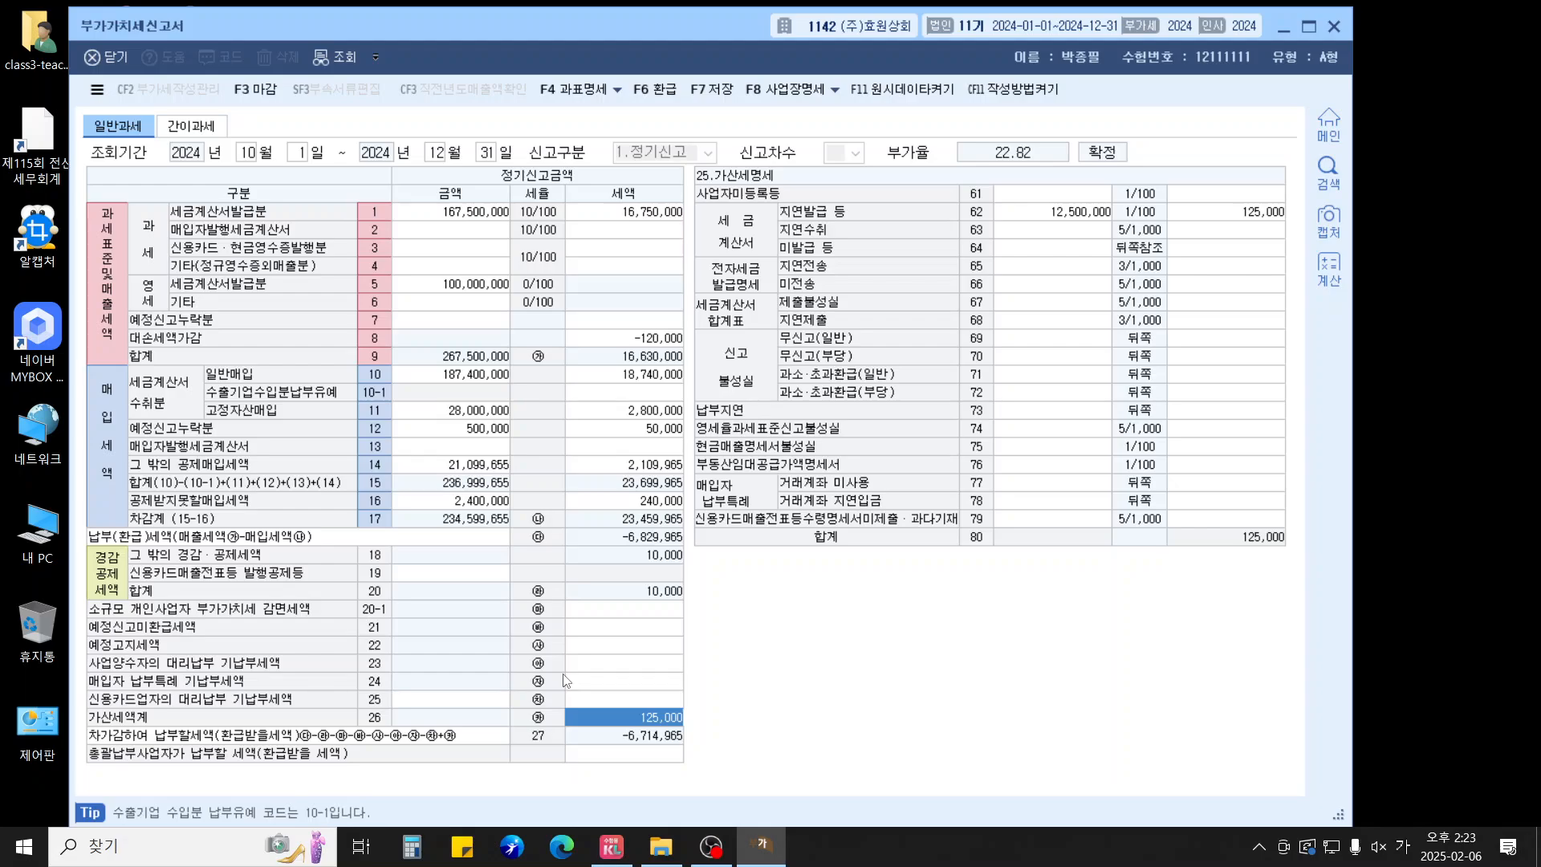
{"action": "left_click", "coordinate": [589, 506]}
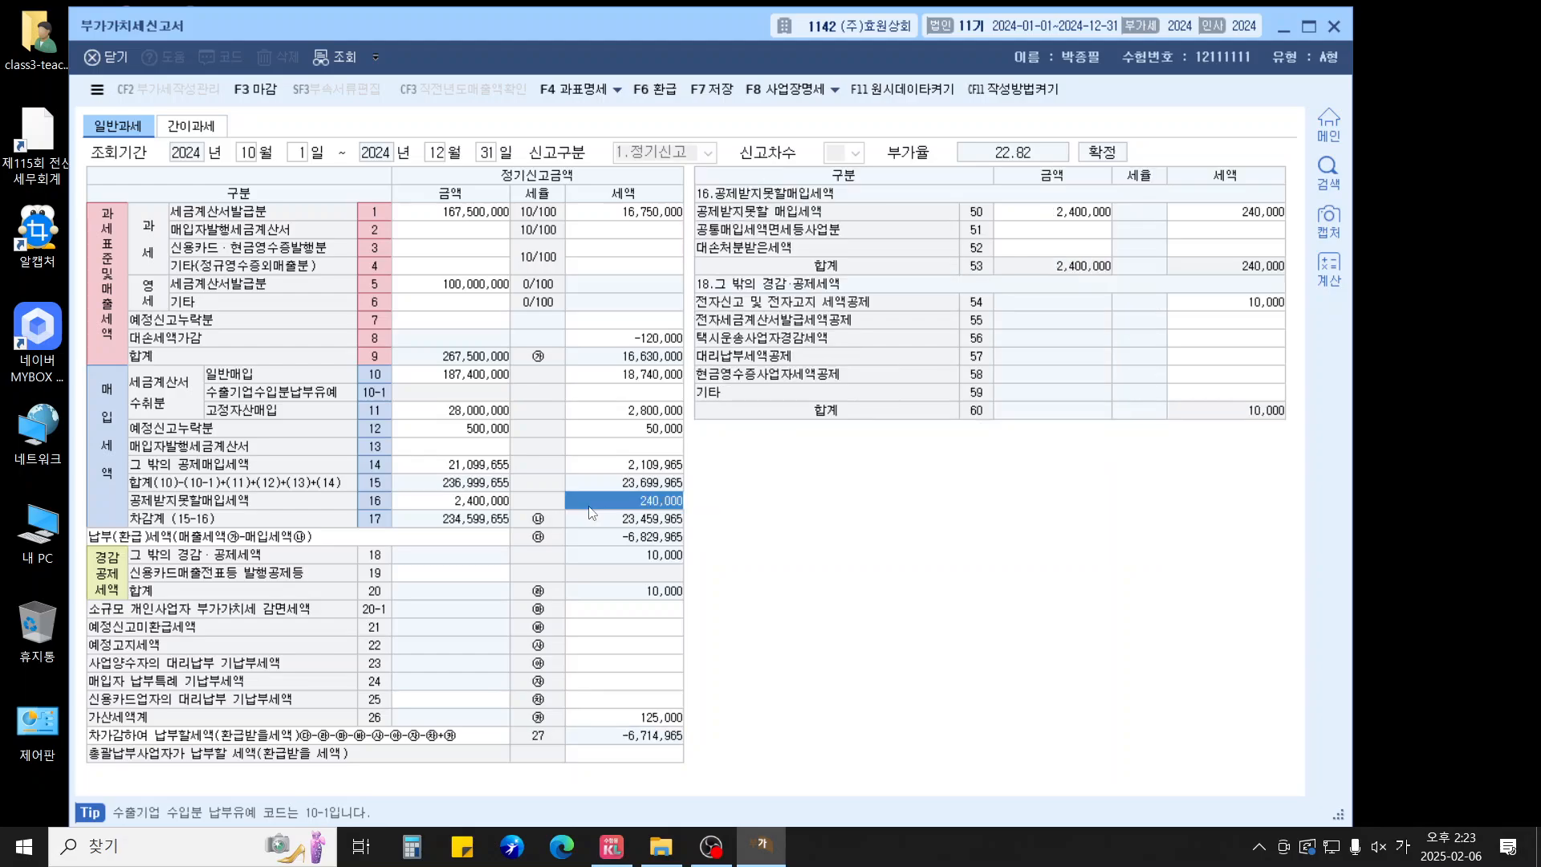
{"action": "left_click", "coordinate": [491, 505]}
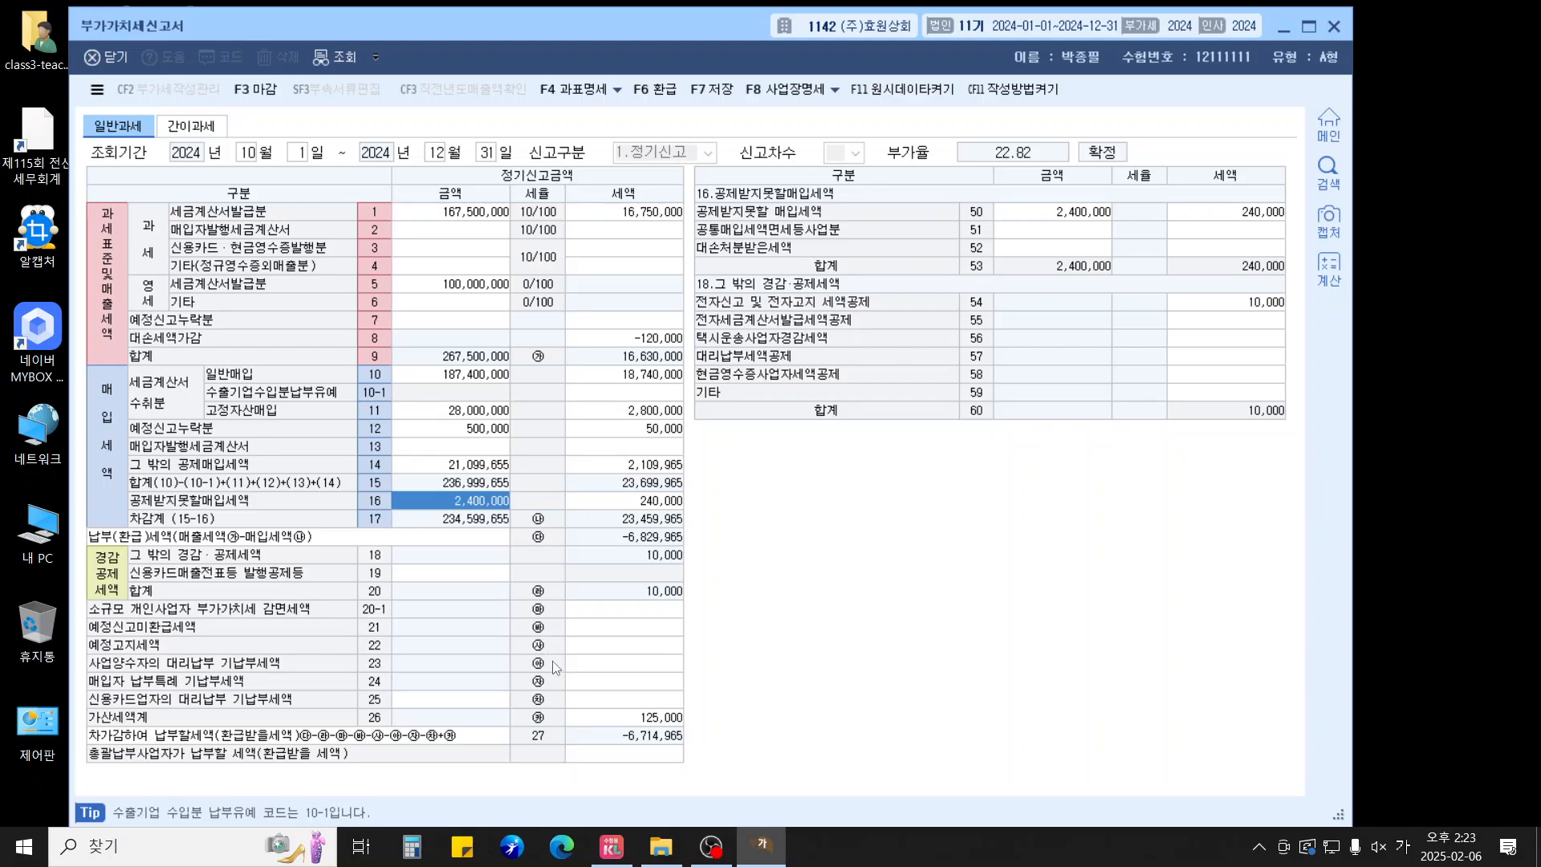
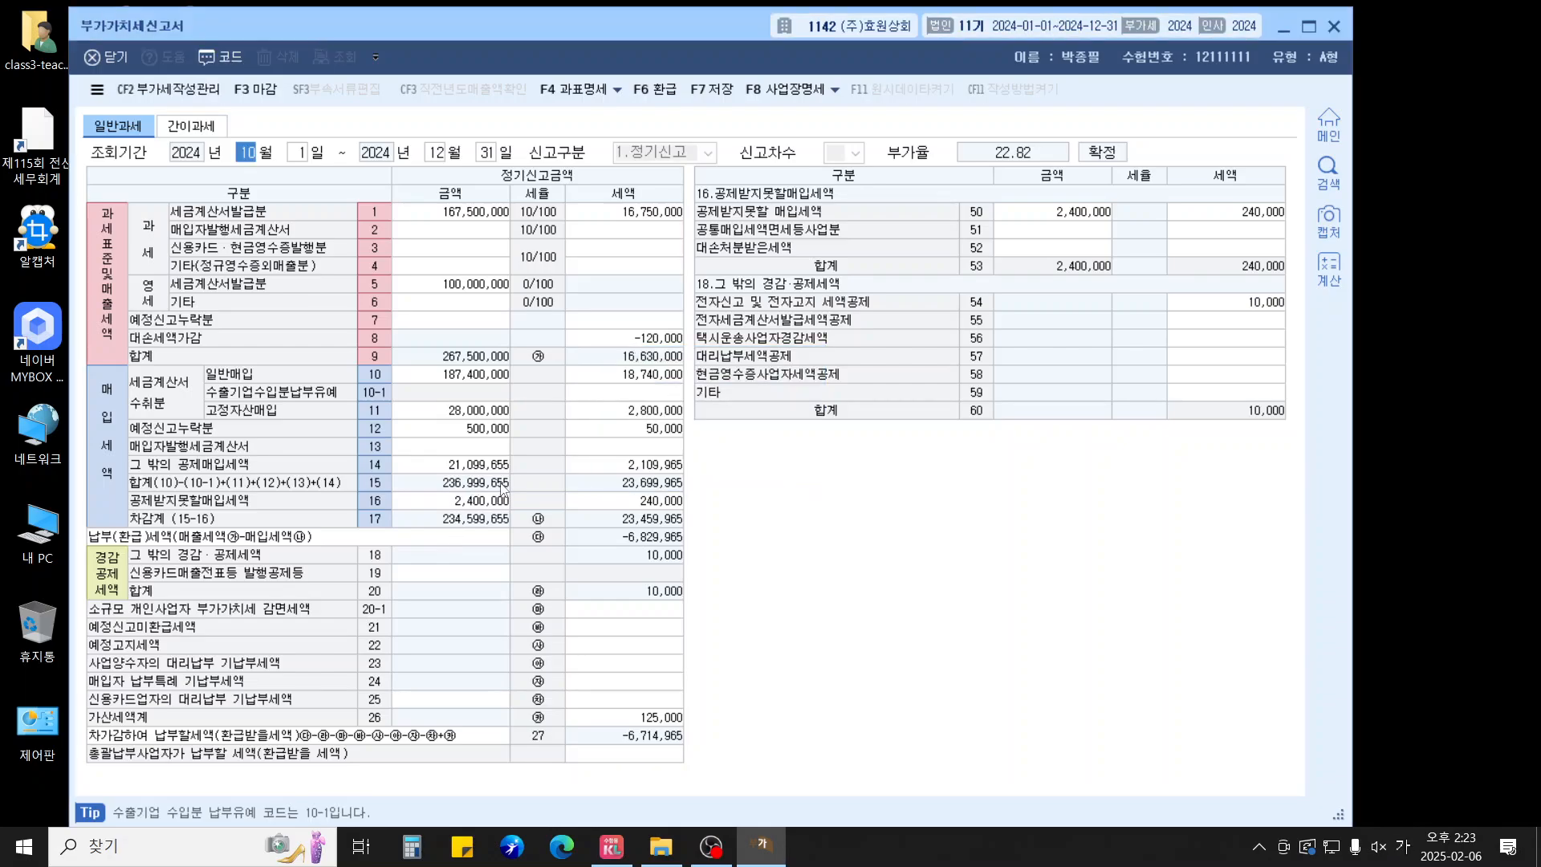
Close the October–December 2024 VAT return showing the 6,714,965 refund
{"action": "key", "text": "Escape"}
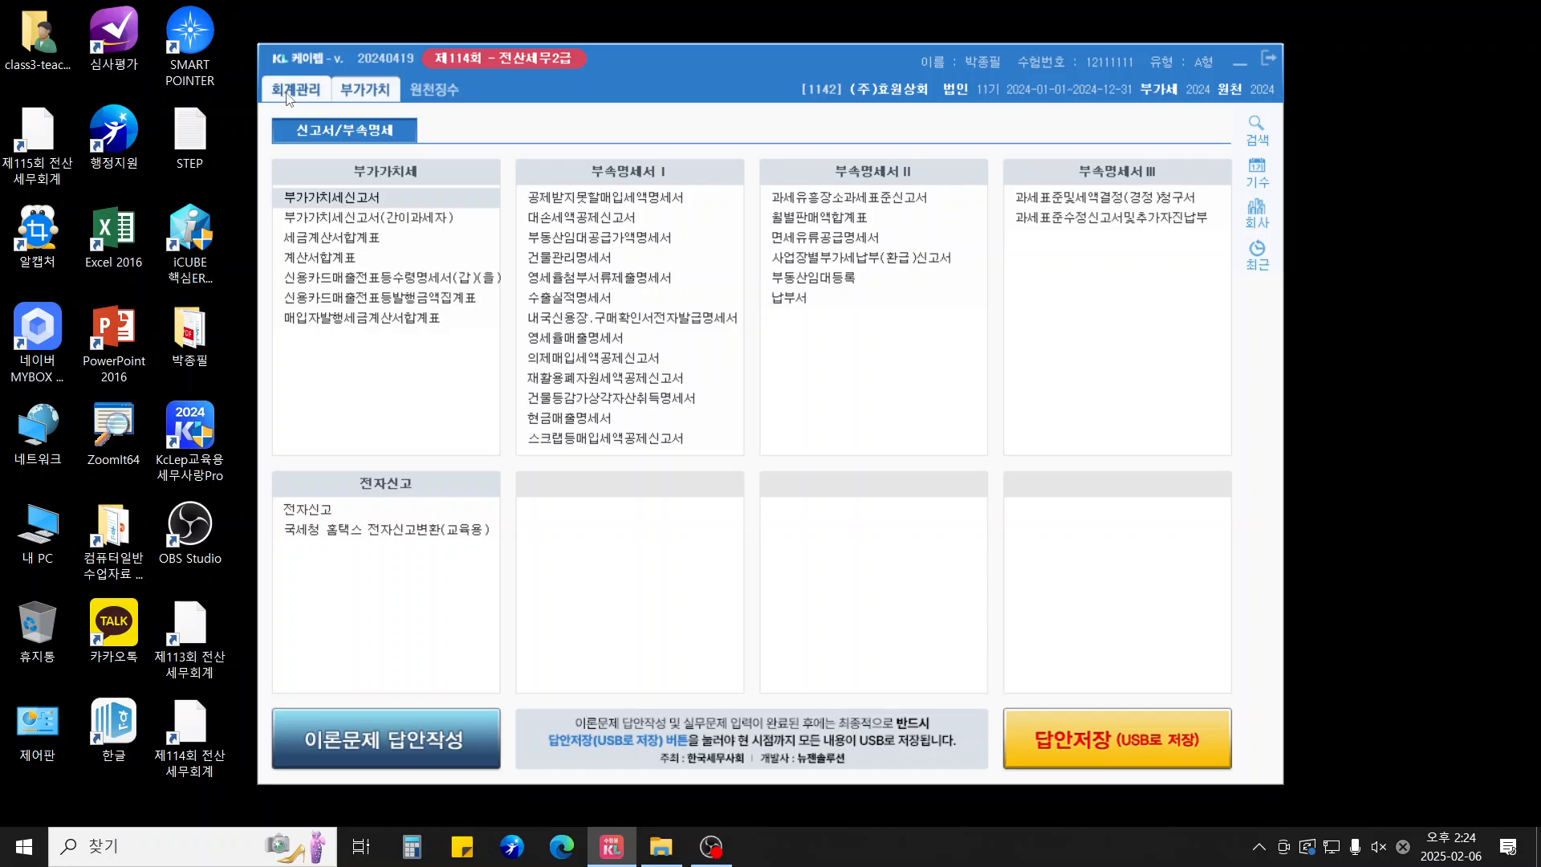
Open the general journal entry in the accounting menus, dated December 31
{"action": "left_click", "coordinate": [290, 94]}
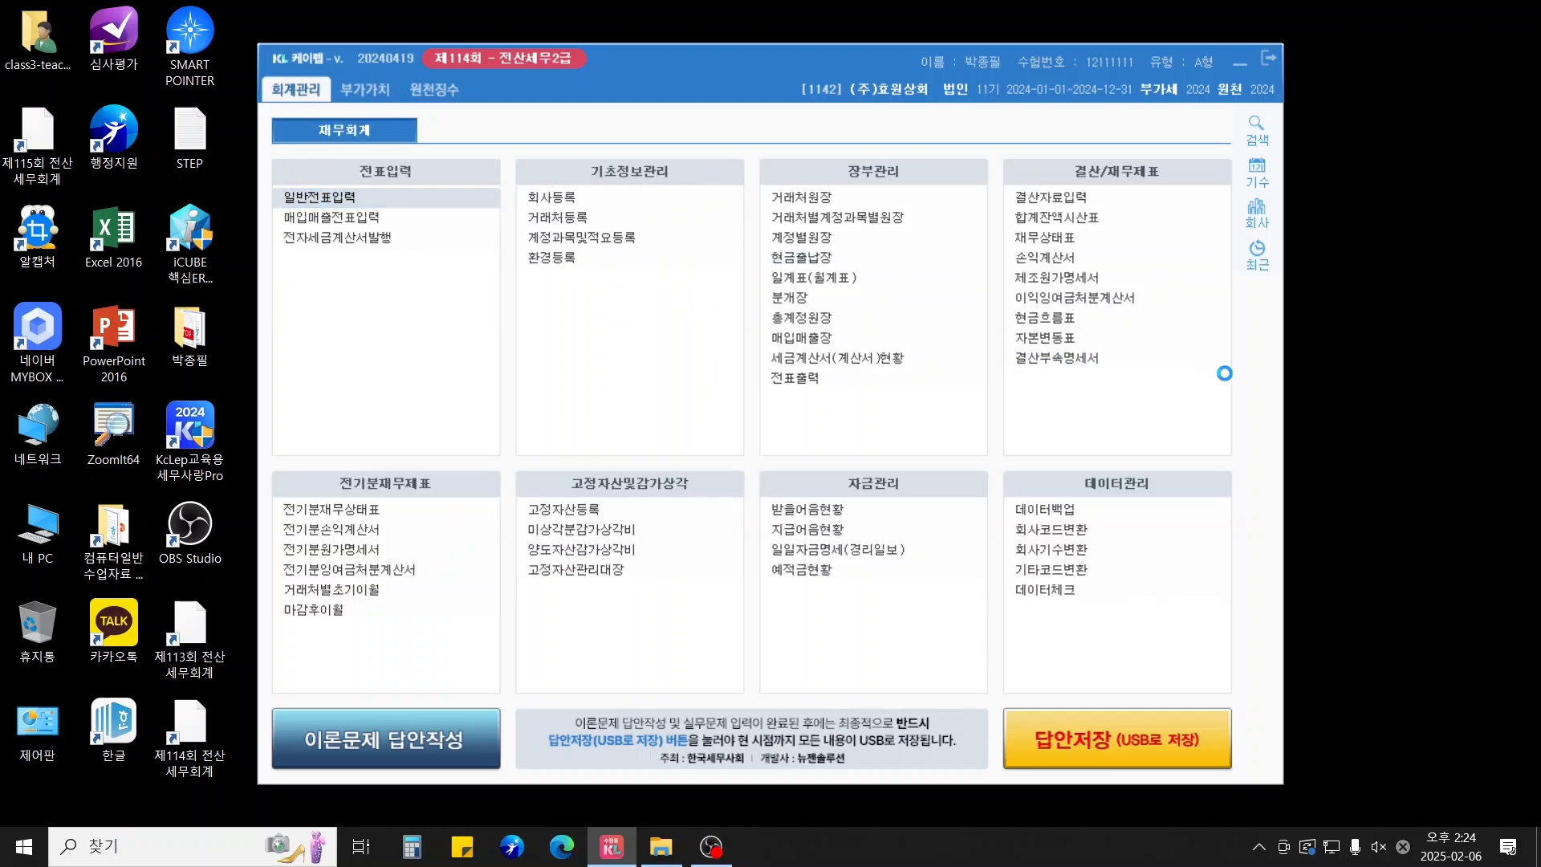
{"action": "type", "text": "12"}
{"action": "key", "text": "Return"}
{"action": "type", "text": "31"}
{"action": "key", "text": "Return"}
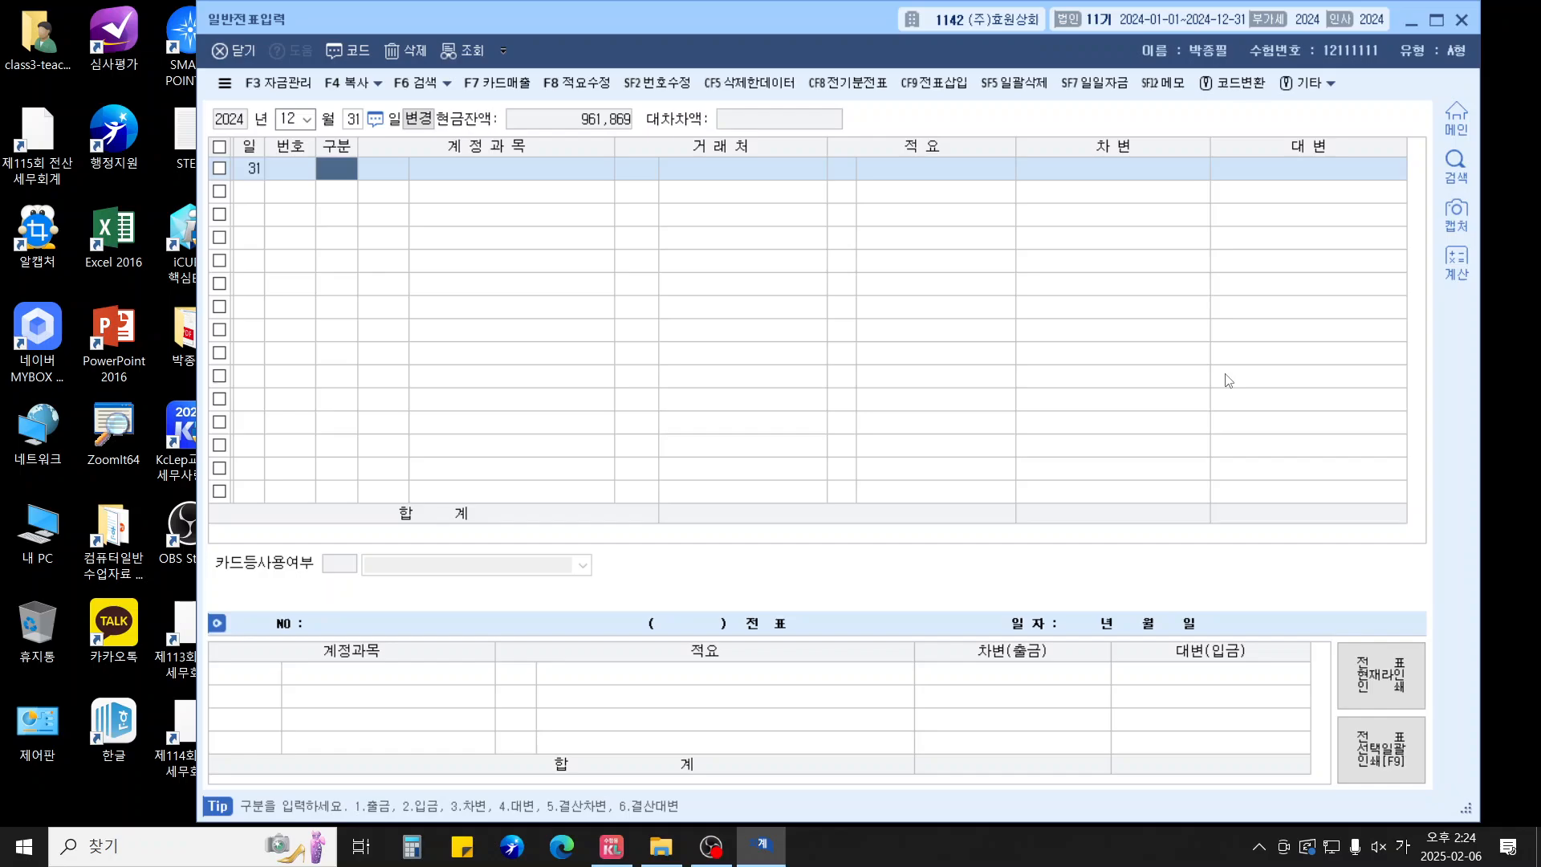
Debit 0953 기부금 1,000,000 on the first line
{"action": "type", "text": "3"}
{"action": "key", "text": "Return"}
{"action": "type", "text": "0953"}
{"action": "key", "text": "Return"}
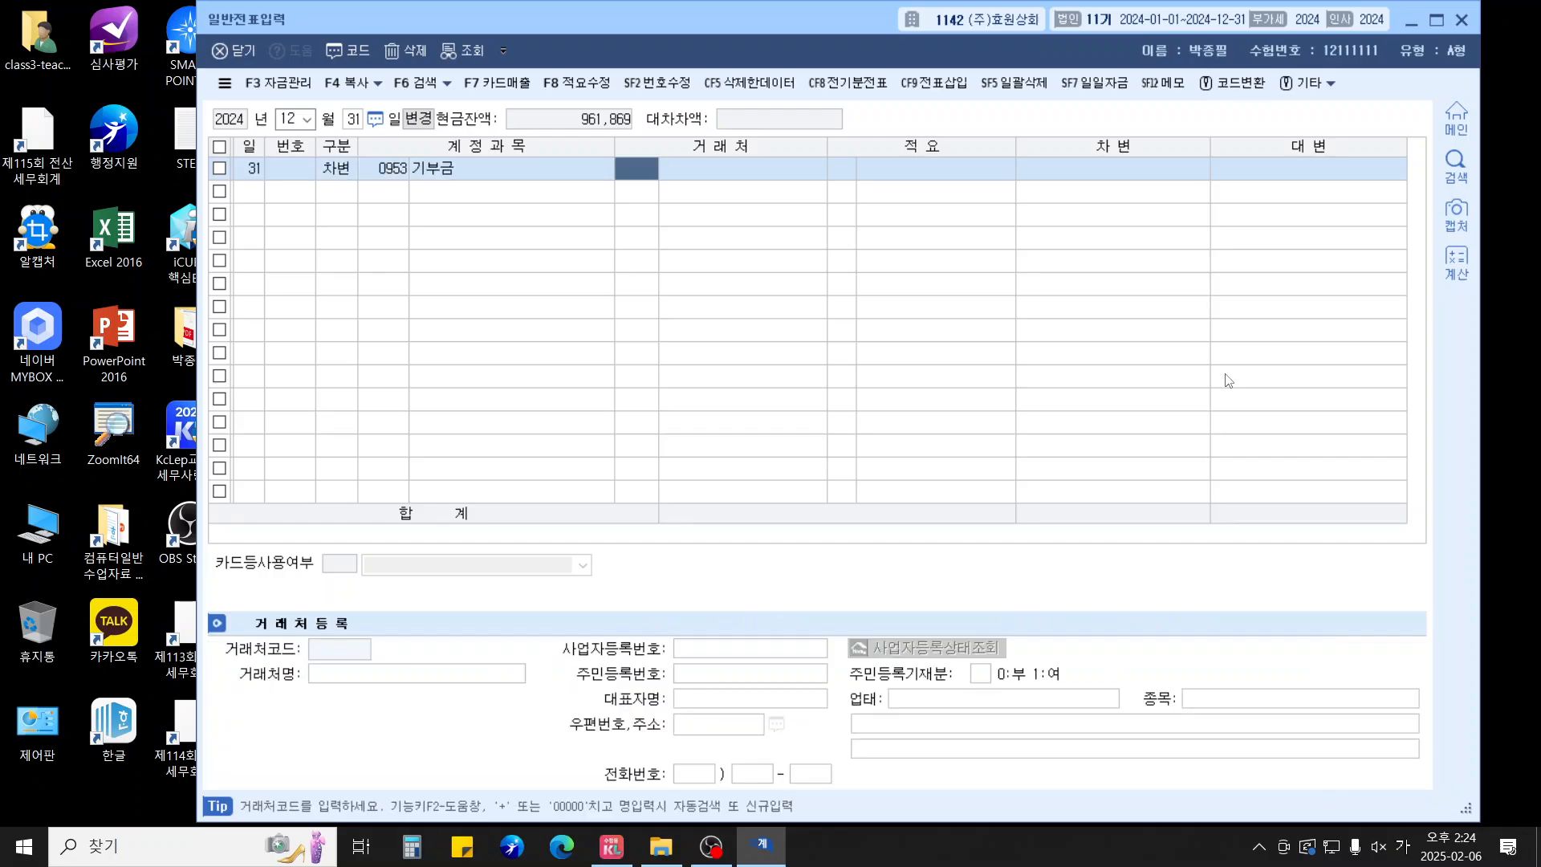
{"action": "key", "text": "Return"}
{"action": "key", "text": "Return"}
{"action": "type", "text": "1000000"}
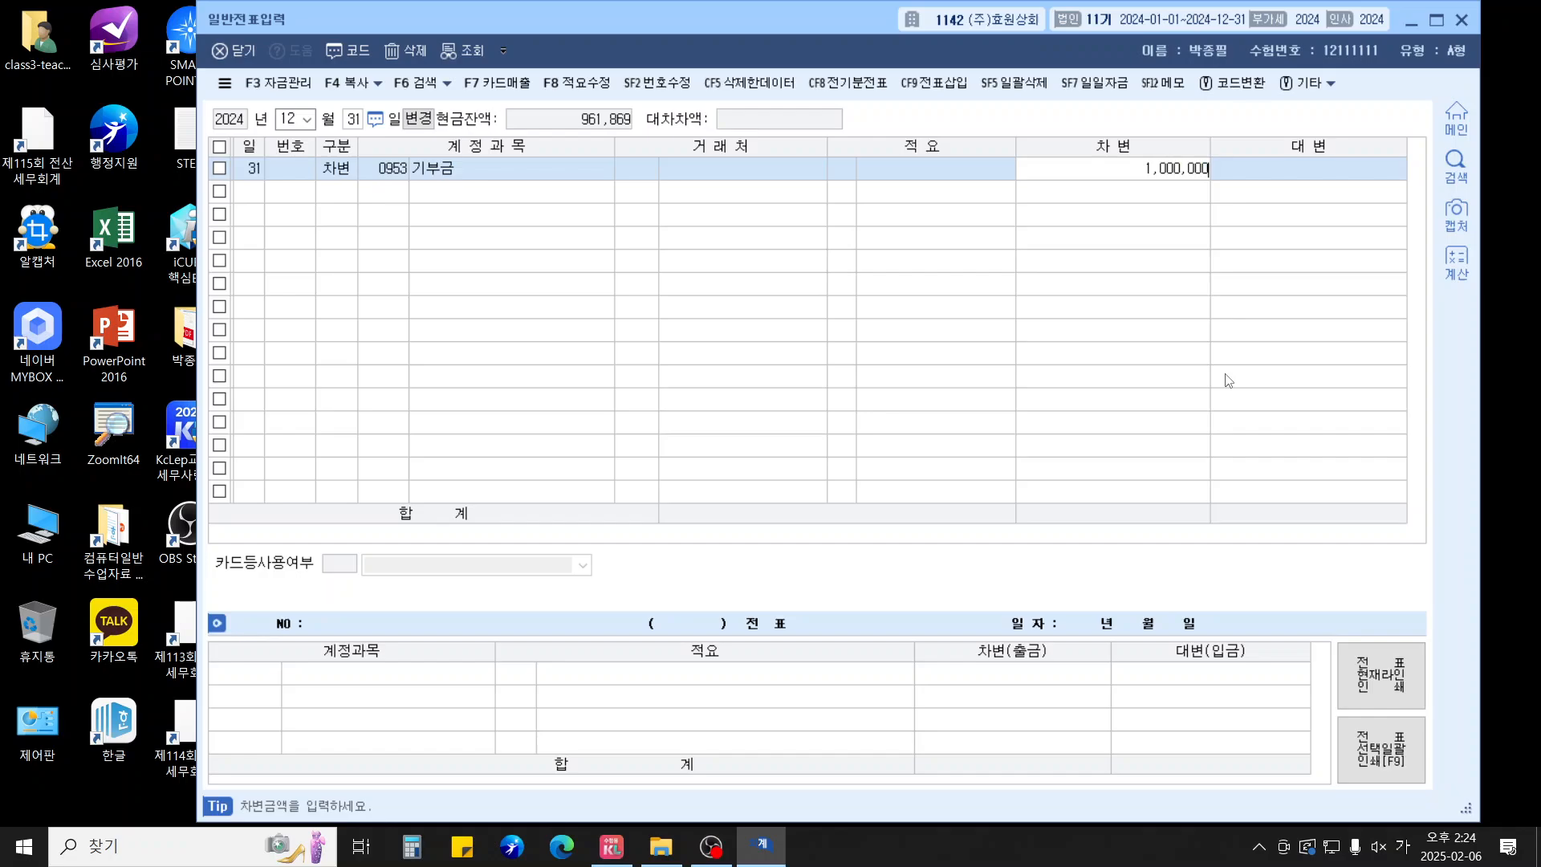
{"action": "key", "text": "Return"}
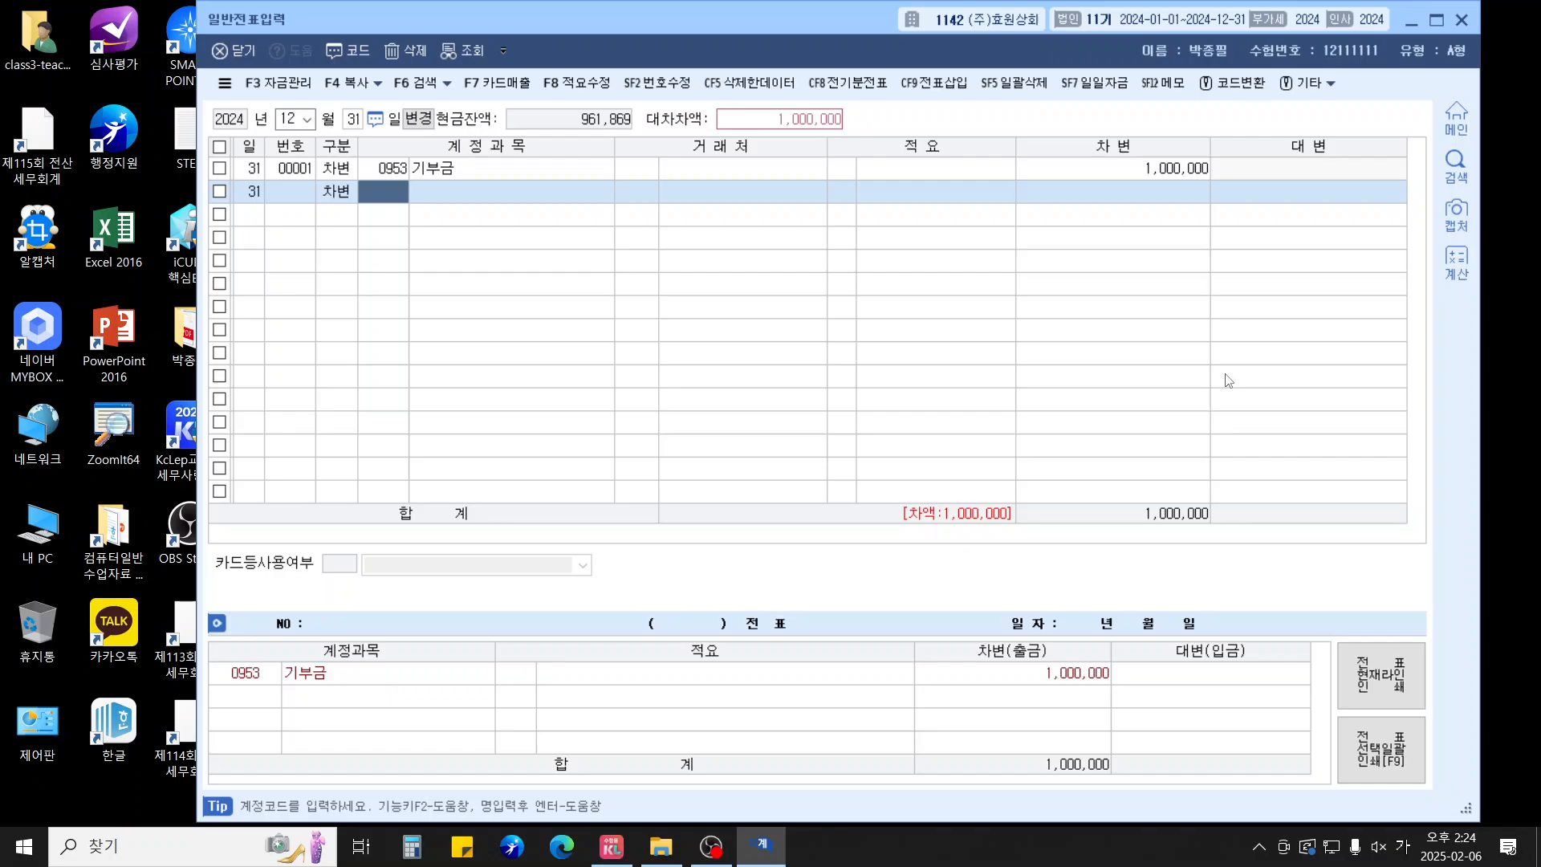
Debit 0813 기업업무추진비 200,000 and credit 현금과부족 for 1,200,000
{"action": "type", "text": "0813"}
{"action": "key", "text": "Return"}
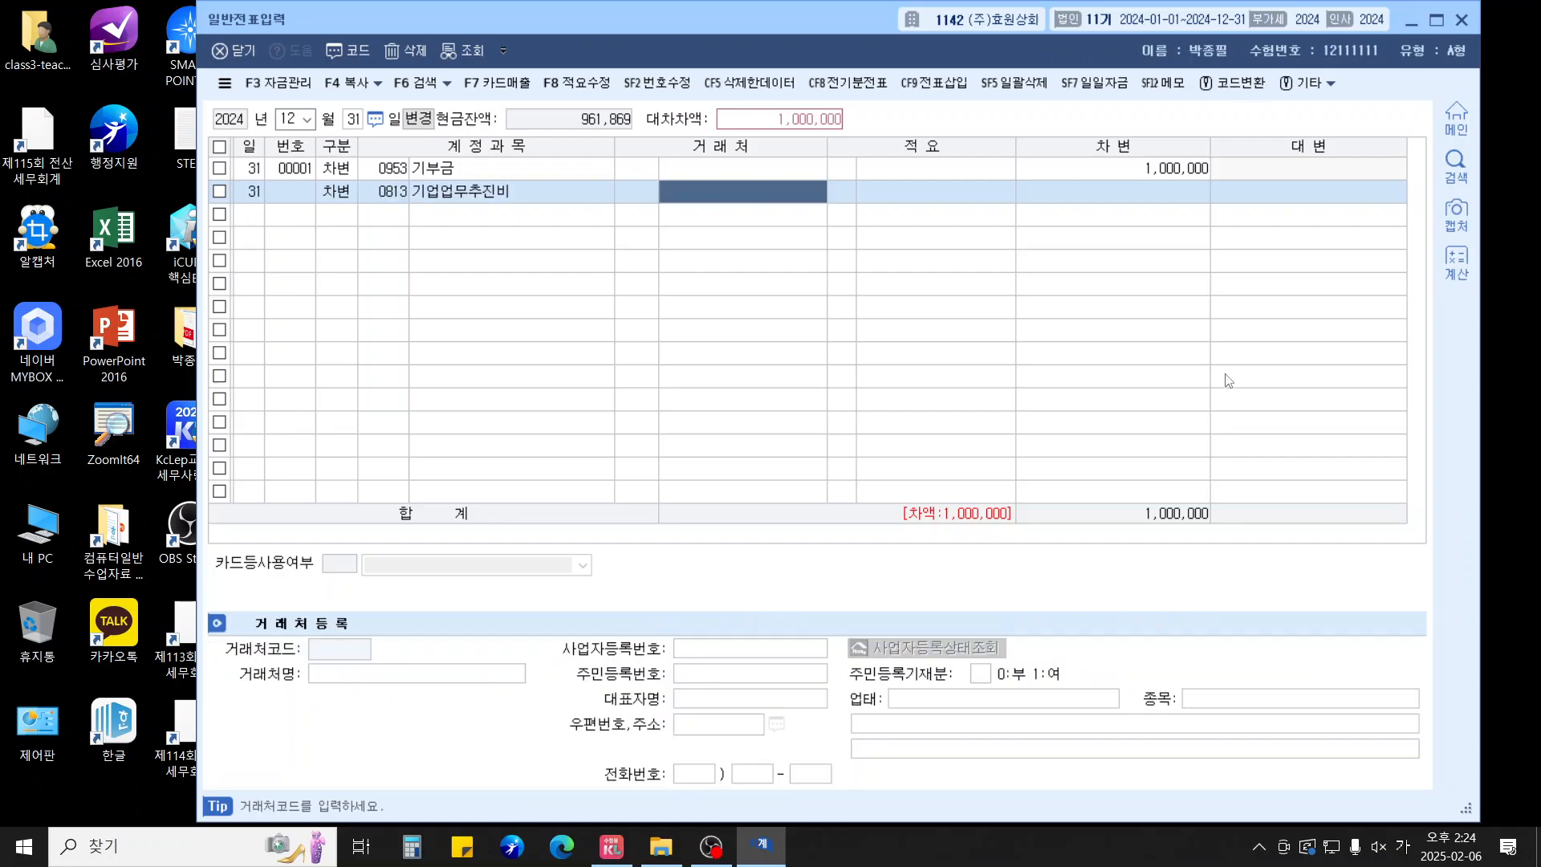
{"action": "key", "text": "Return"}
{"action": "key", "text": "Return"}
{"action": "type", "text": "2000000"}
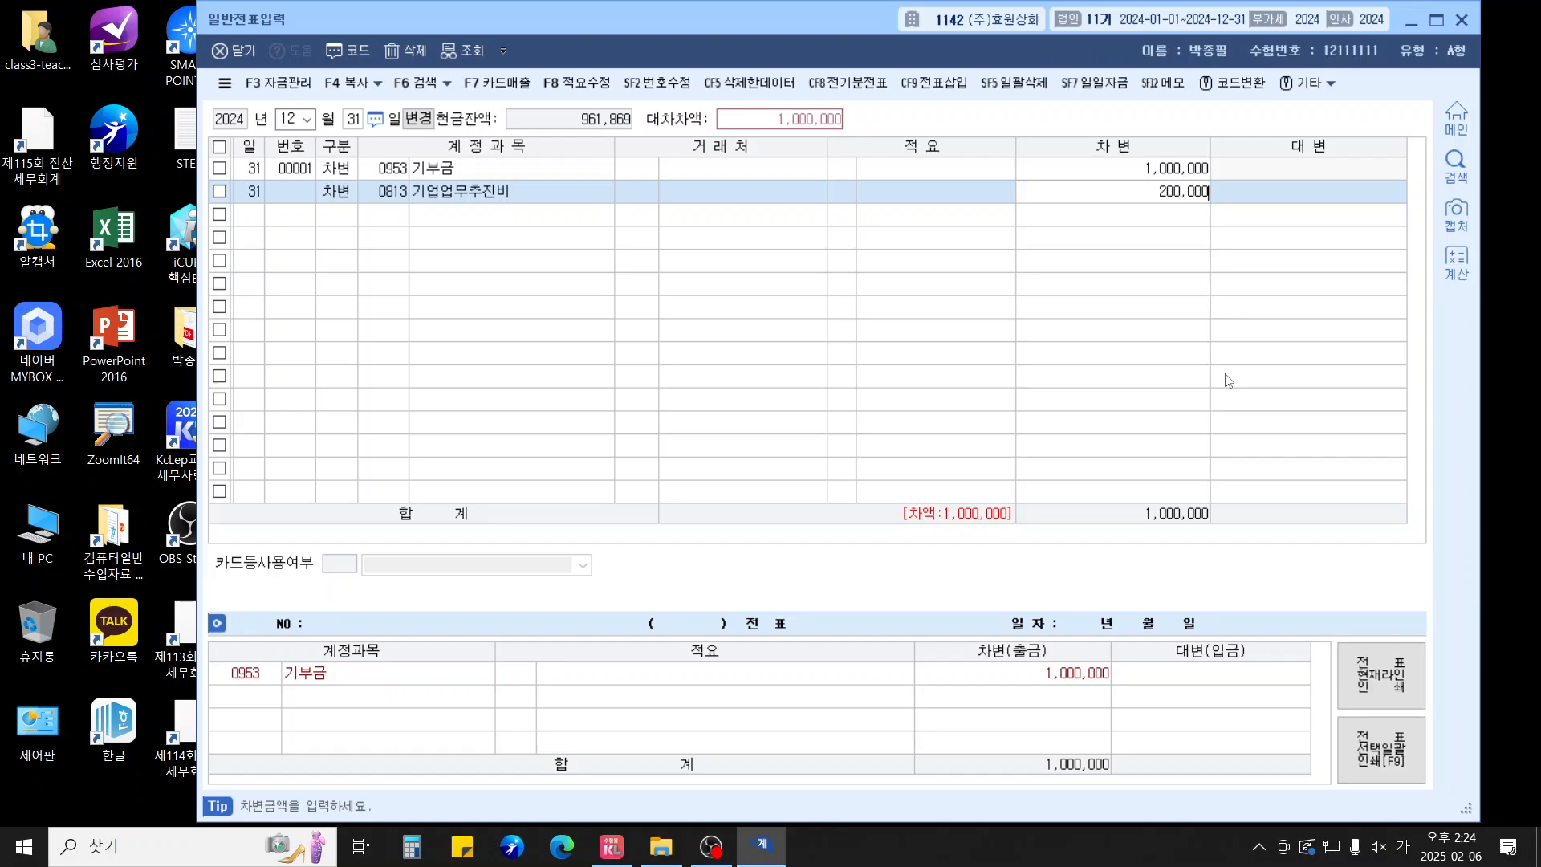
{"action": "key", "text": "Return"}
{"action": "type", "text": "4141"}
{"action": "key", "text": "Return"}
{"action": "key", "text": "Return"}
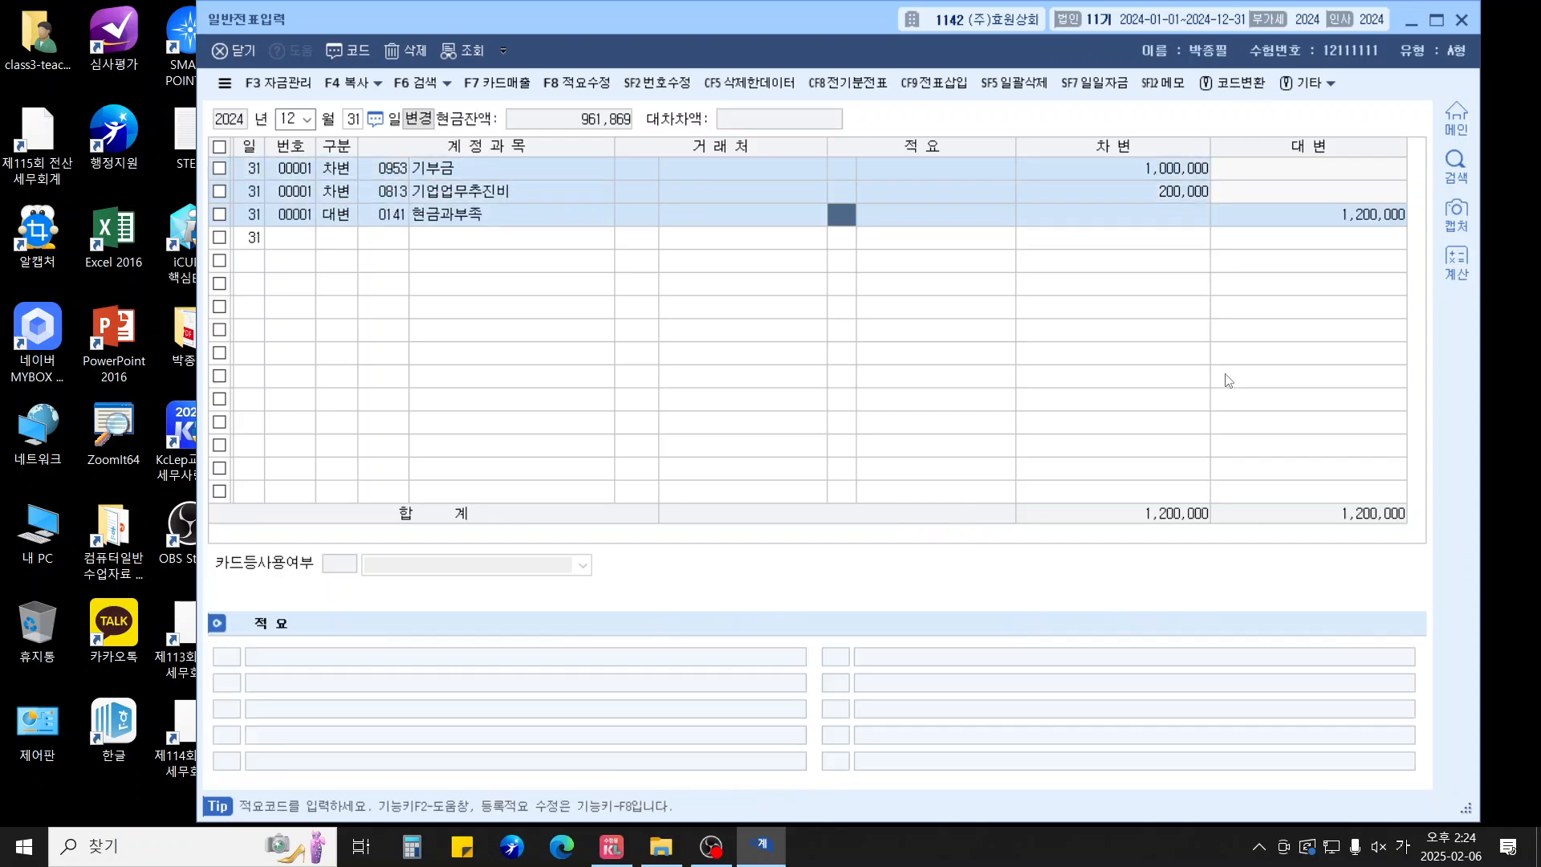
{"action": "key", "text": "Return"}
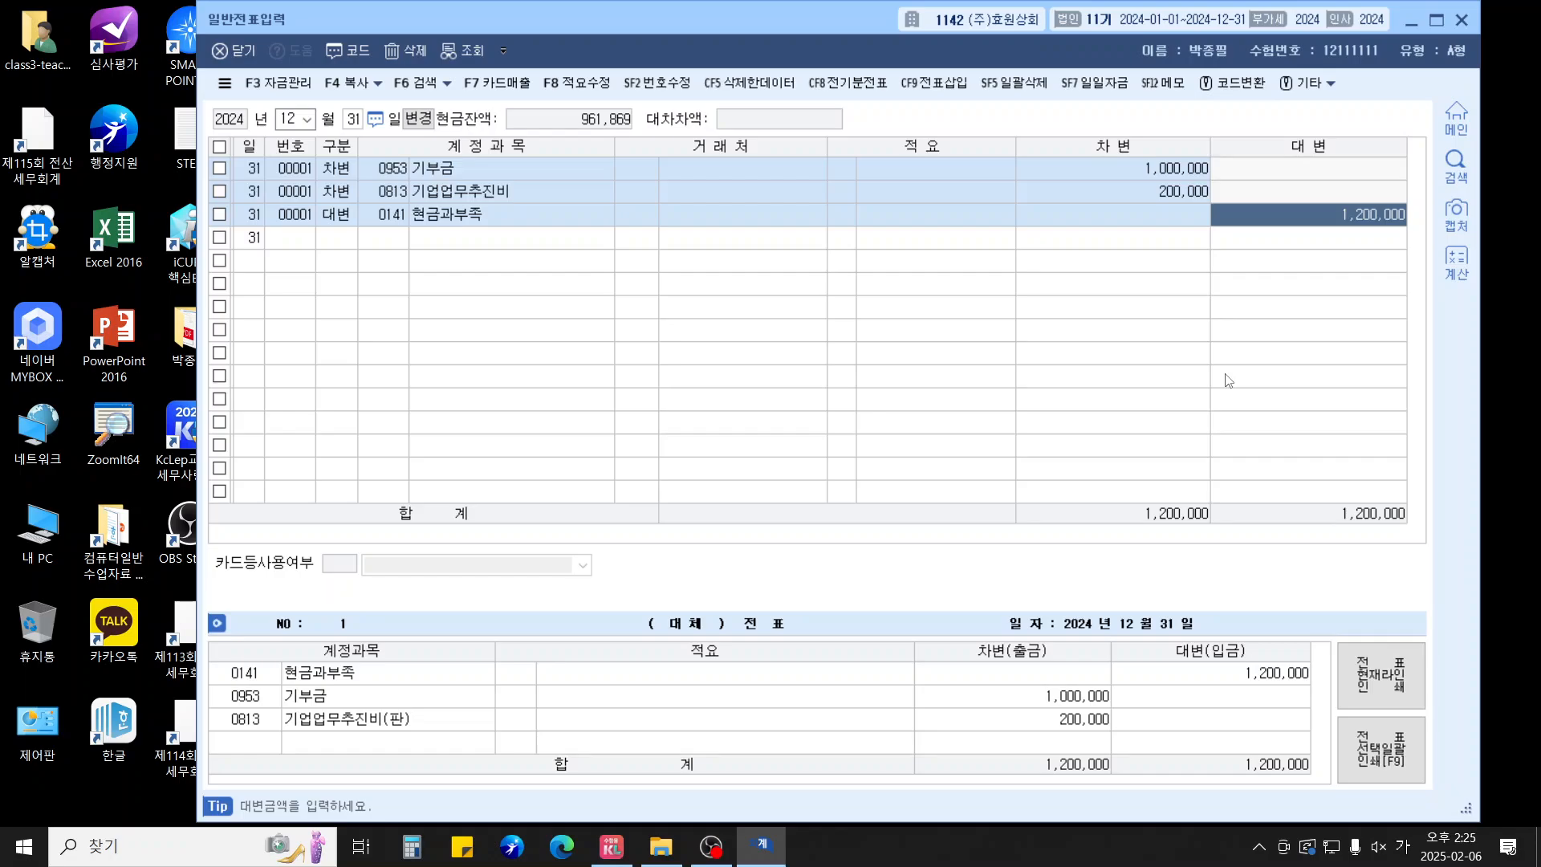
Finish the 1,200,000 credit, then enter 선급비용 debit / 보험료 credit of 1,500,000
{"action": "key", "text": "Return"}
{"action": "type", "text": "3"}
{"action": "key", "text": "Return"}
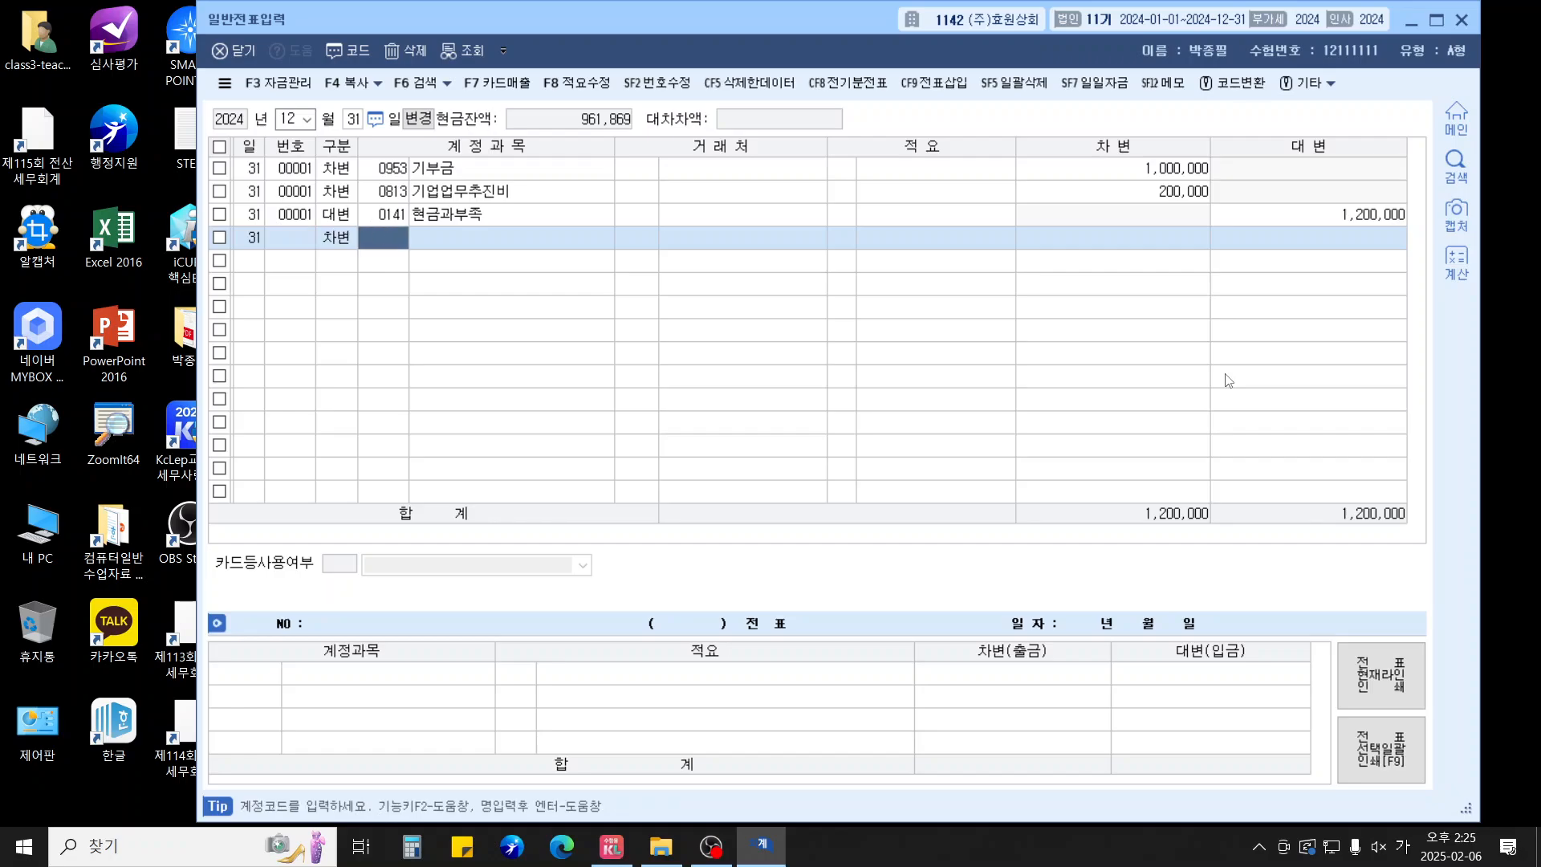
{"action": "type", "text": "133"}
{"action": "key", "text": "Return"}
{"action": "key", "text": "Return"}
{"action": "key", "text": "Return"}
{"action": "type", "text": "1500000"}
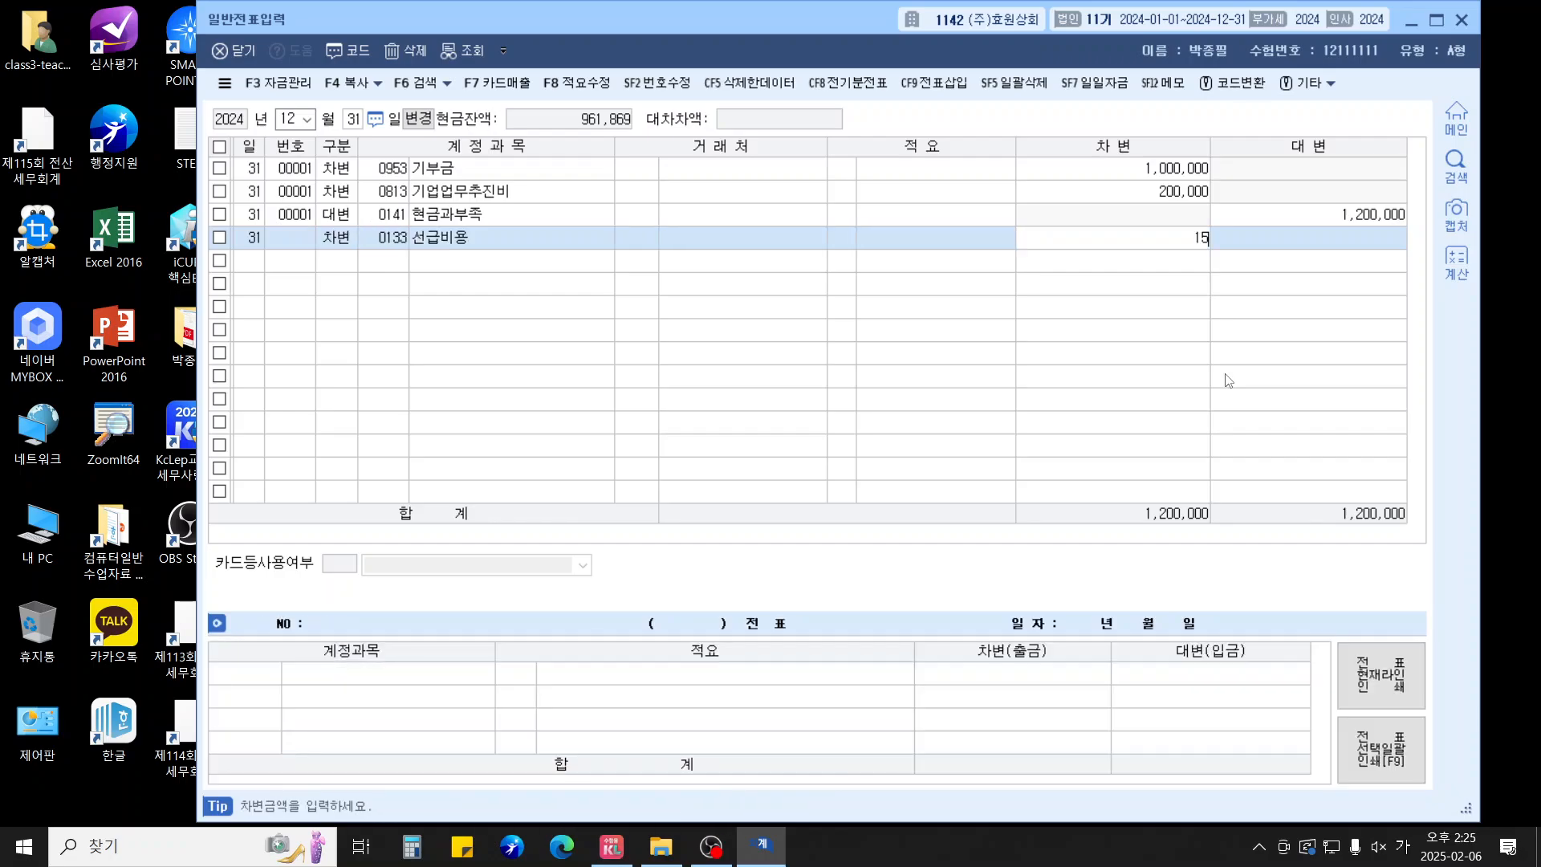
{"action": "key", "text": "Return"}
{"action": "type", "text": "4"}
{"action": "key", "text": "Return"}
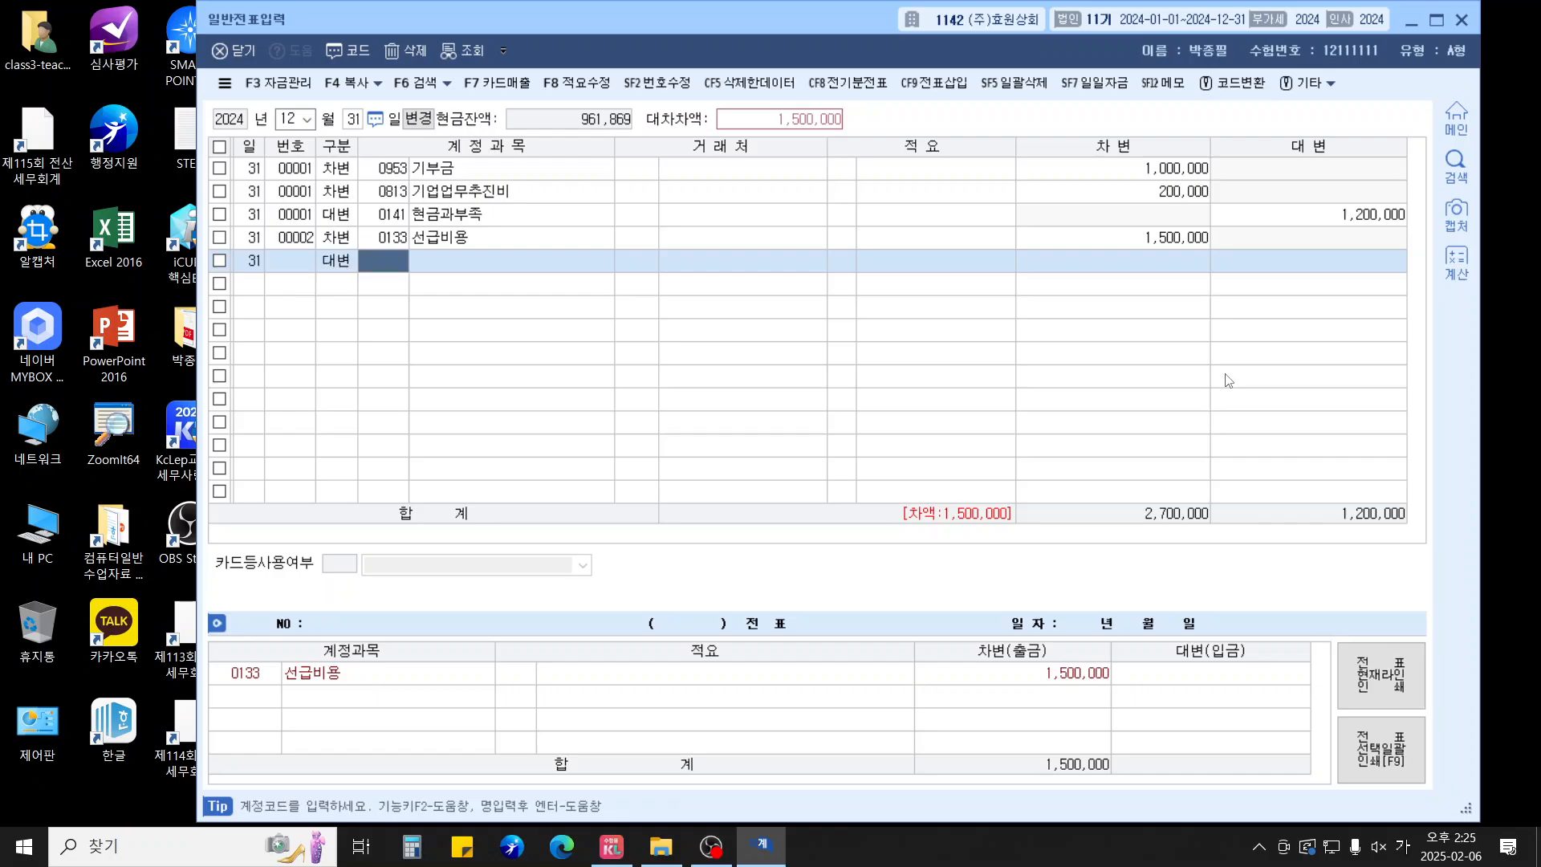
{"action": "type", "text": "521"}
{"action": "key", "text": "Return"}
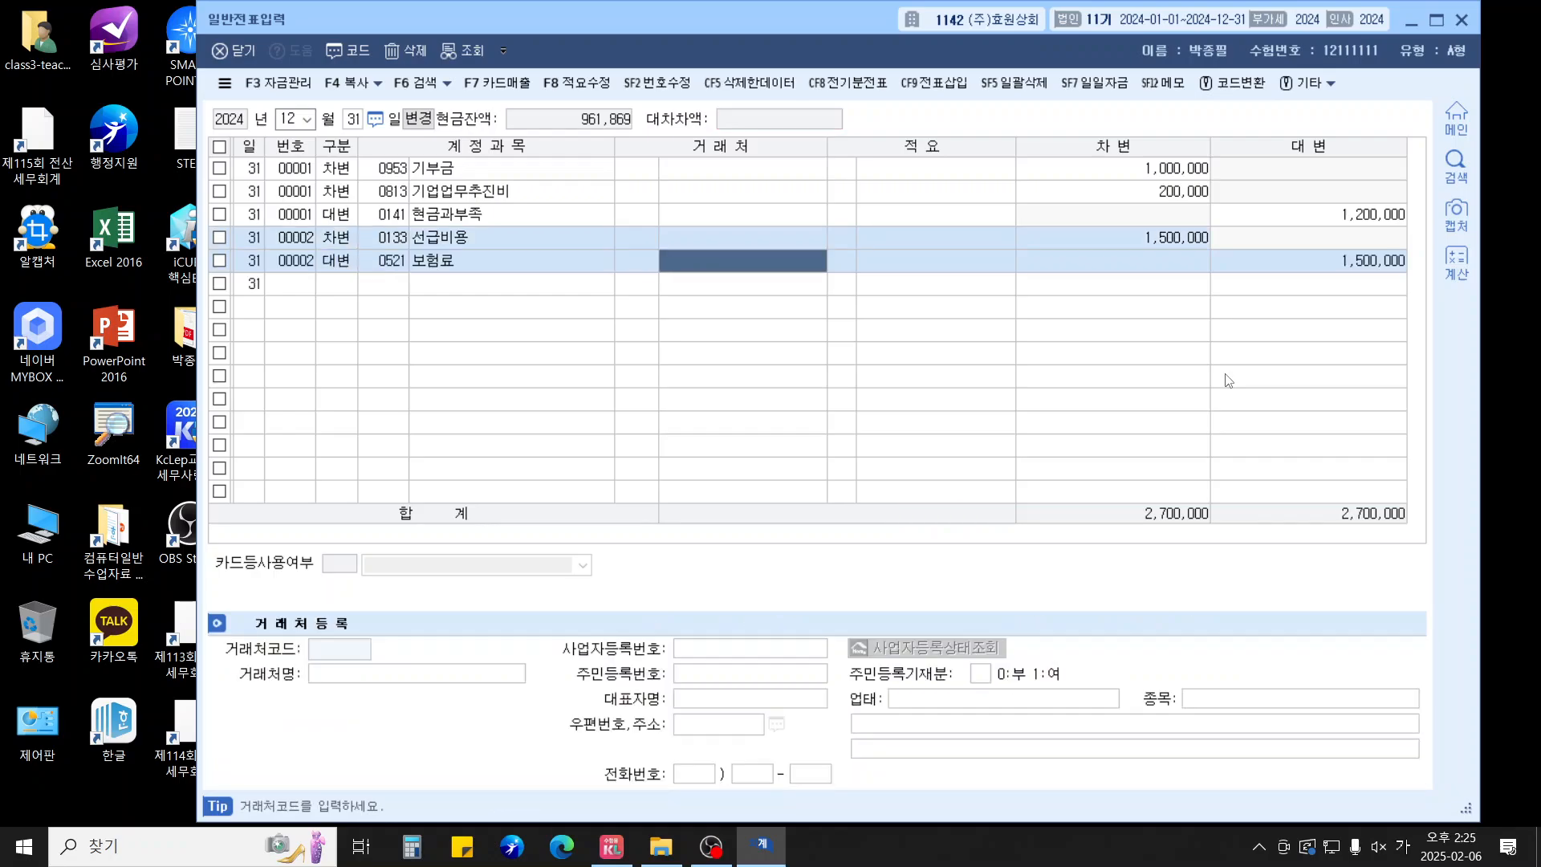
{"action": "key", "text": "Return"}
{"action": "key", "text": "Return"}
{"action": "key", "text": "Return"}
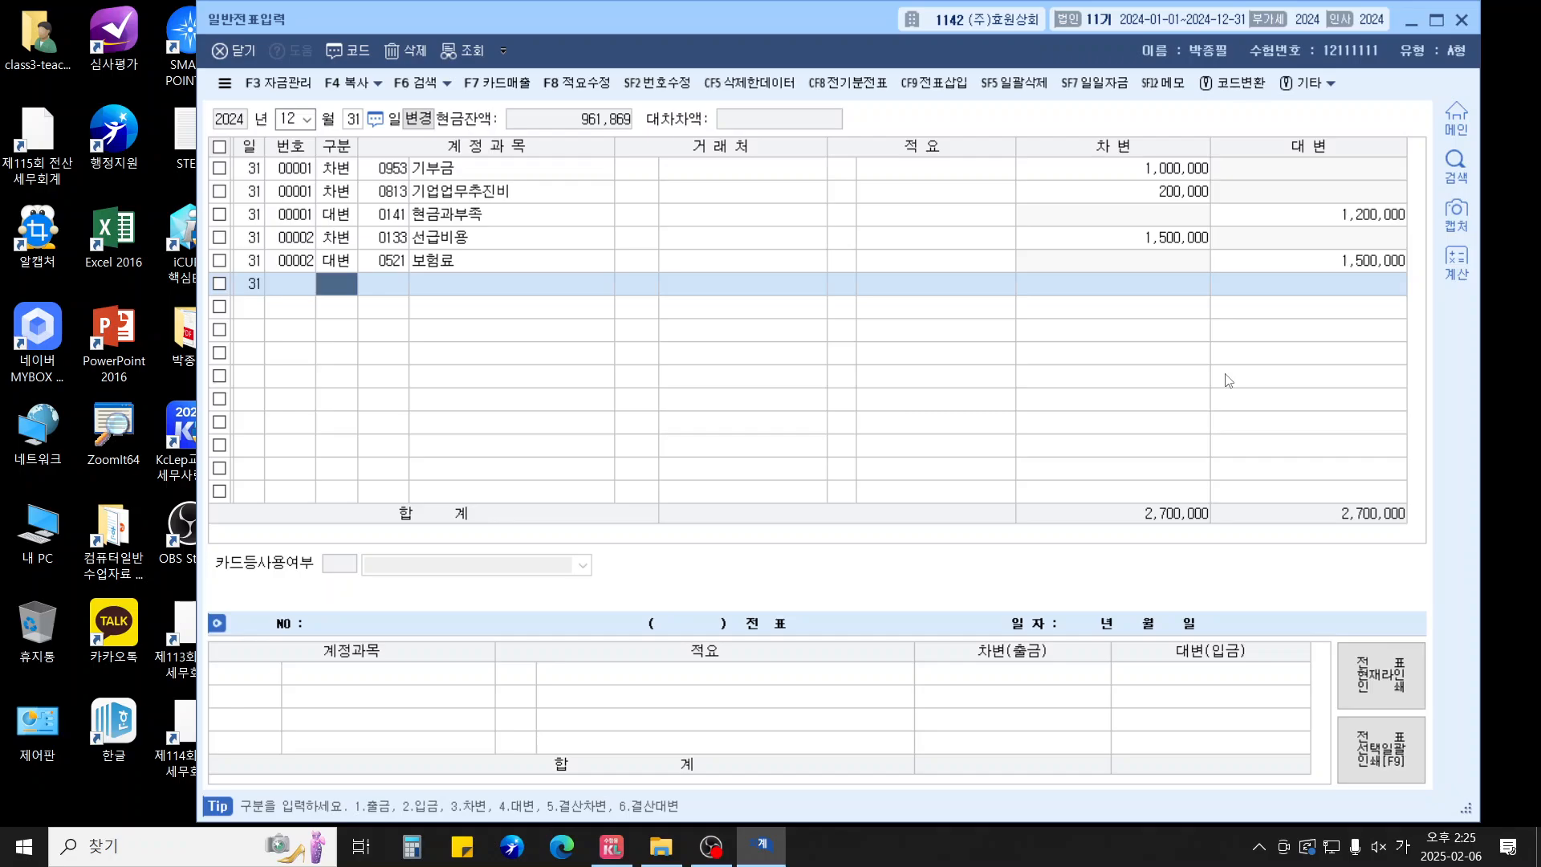
Enter 보통예금 debit / 이자수익 credit of 920,000 and close the journal
{"action": "type", "text": "3"}
{"action": "key", "text": "Return"}
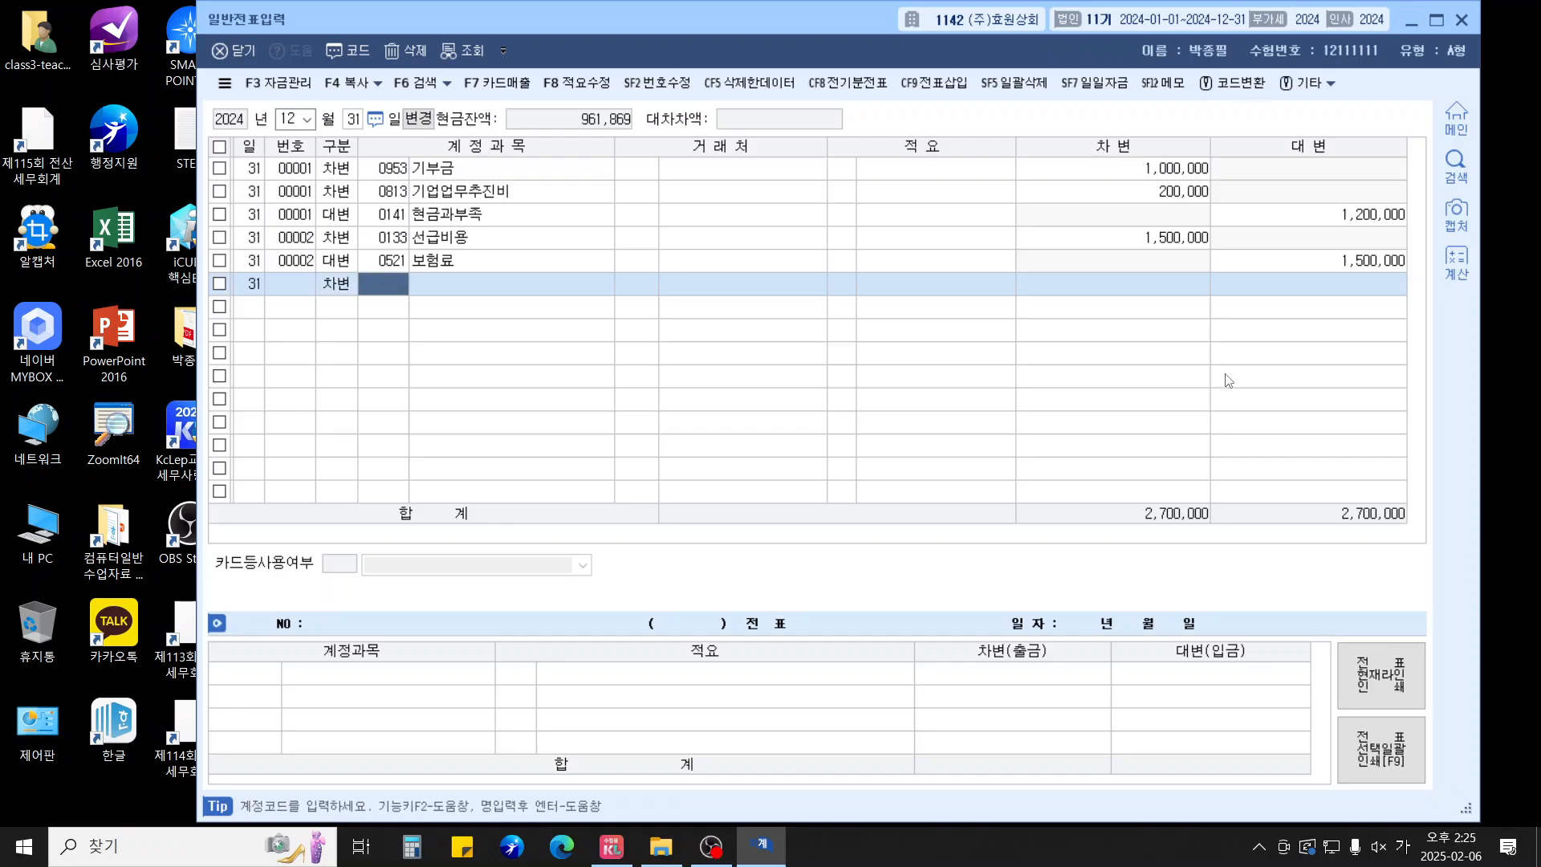
{"action": "type", "text": "103"}
{"action": "key", "text": "Return"}
{"action": "key", "text": "Return"}
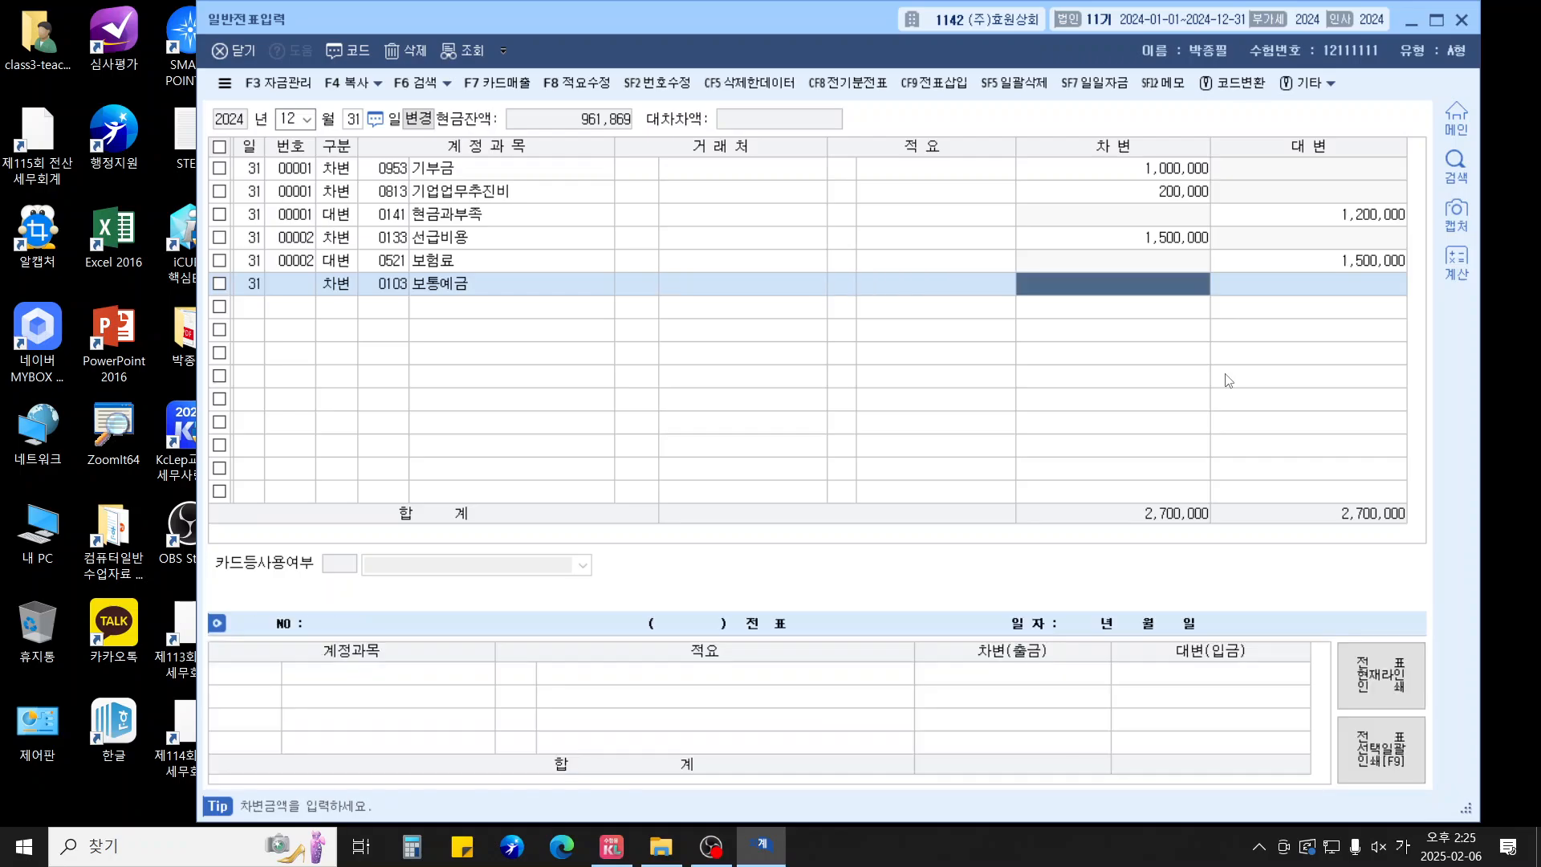
{"action": "type", "text": "920+"}
{"action": "key", "text": "Return"}
{"action": "type", "text": "4"}
{"action": "key", "text": "Return"}
{"action": "type", "text": "0901"}
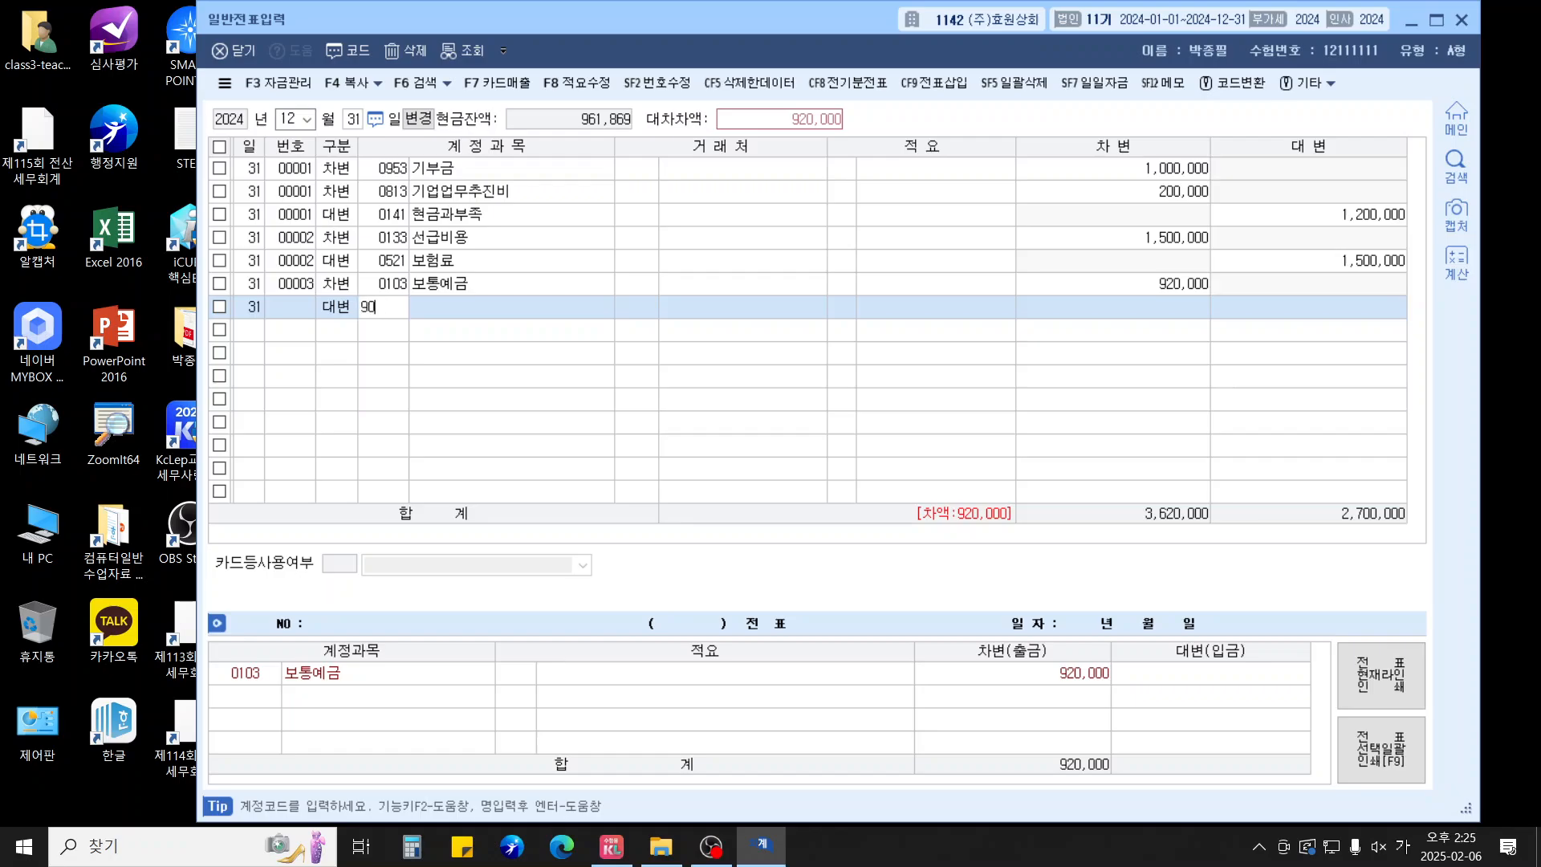
{"action": "key", "text": "Return"}
{"action": "key", "text": "Return"}
{"action": "key", "text": "Return"}
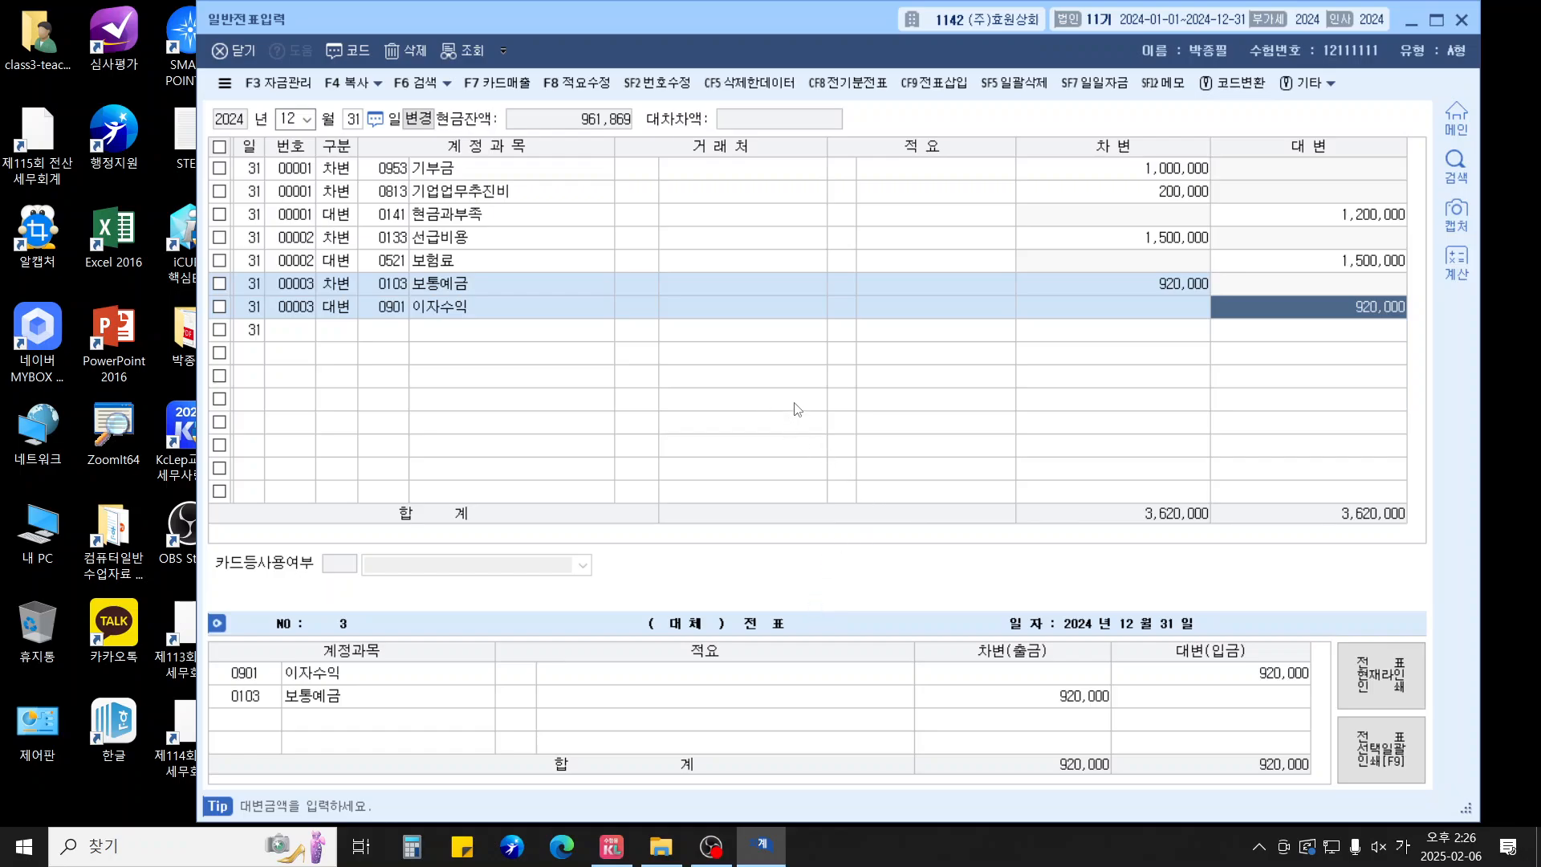
{"action": "key", "text": "Escape"}
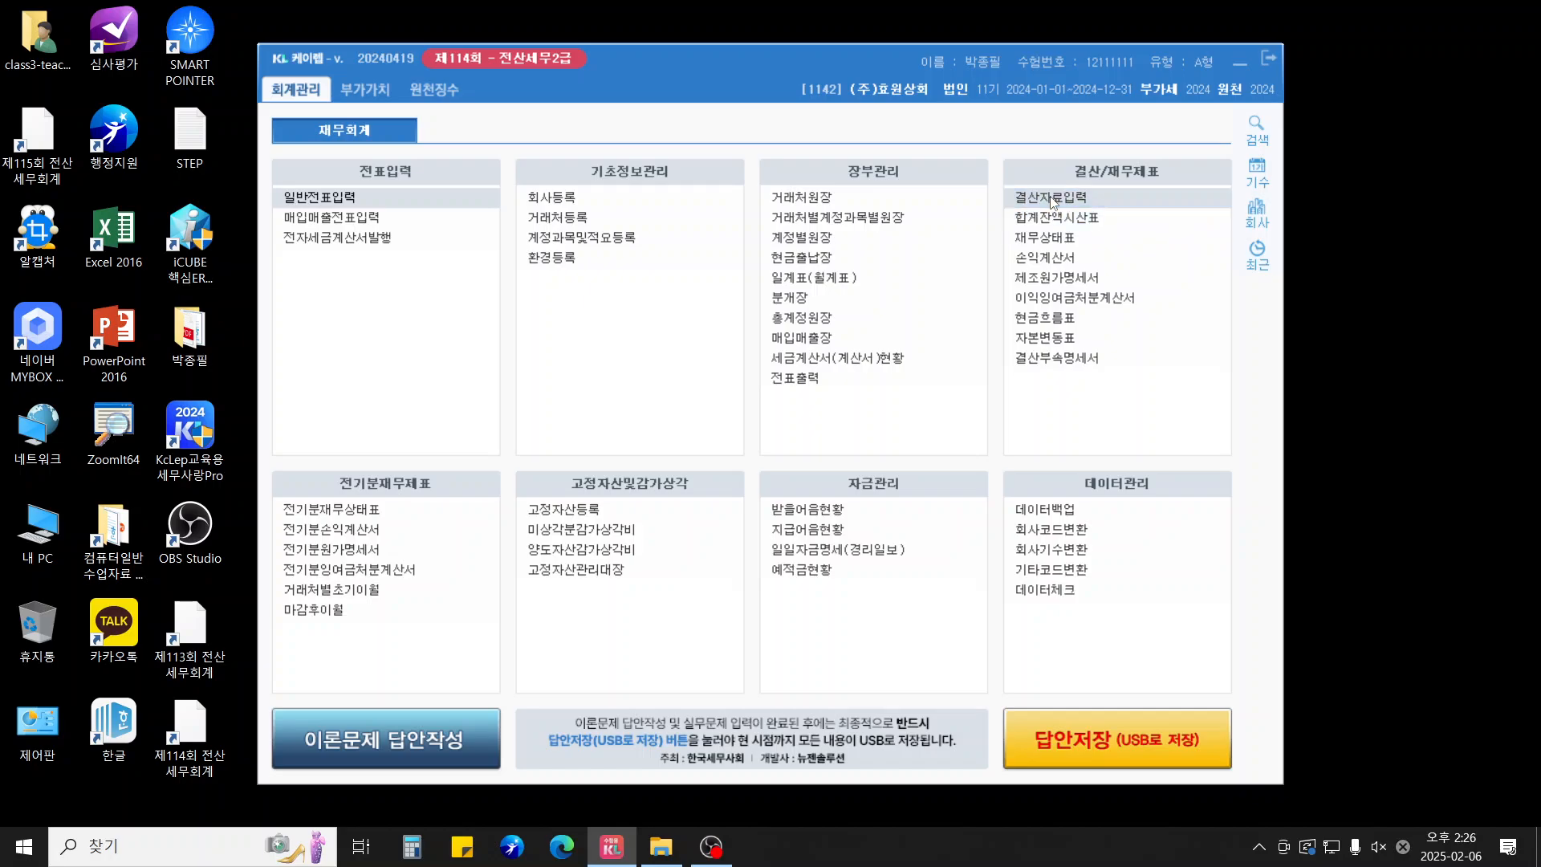
In 결산자료입력, apply 1% bad-debt allowances (735,500, 207,000, 500,000), clearing the 미수금 amount
{"action": "left_click", "coordinate": [1052, 199]}
{"action": "left_click", "coordinate": [1051, 200]}
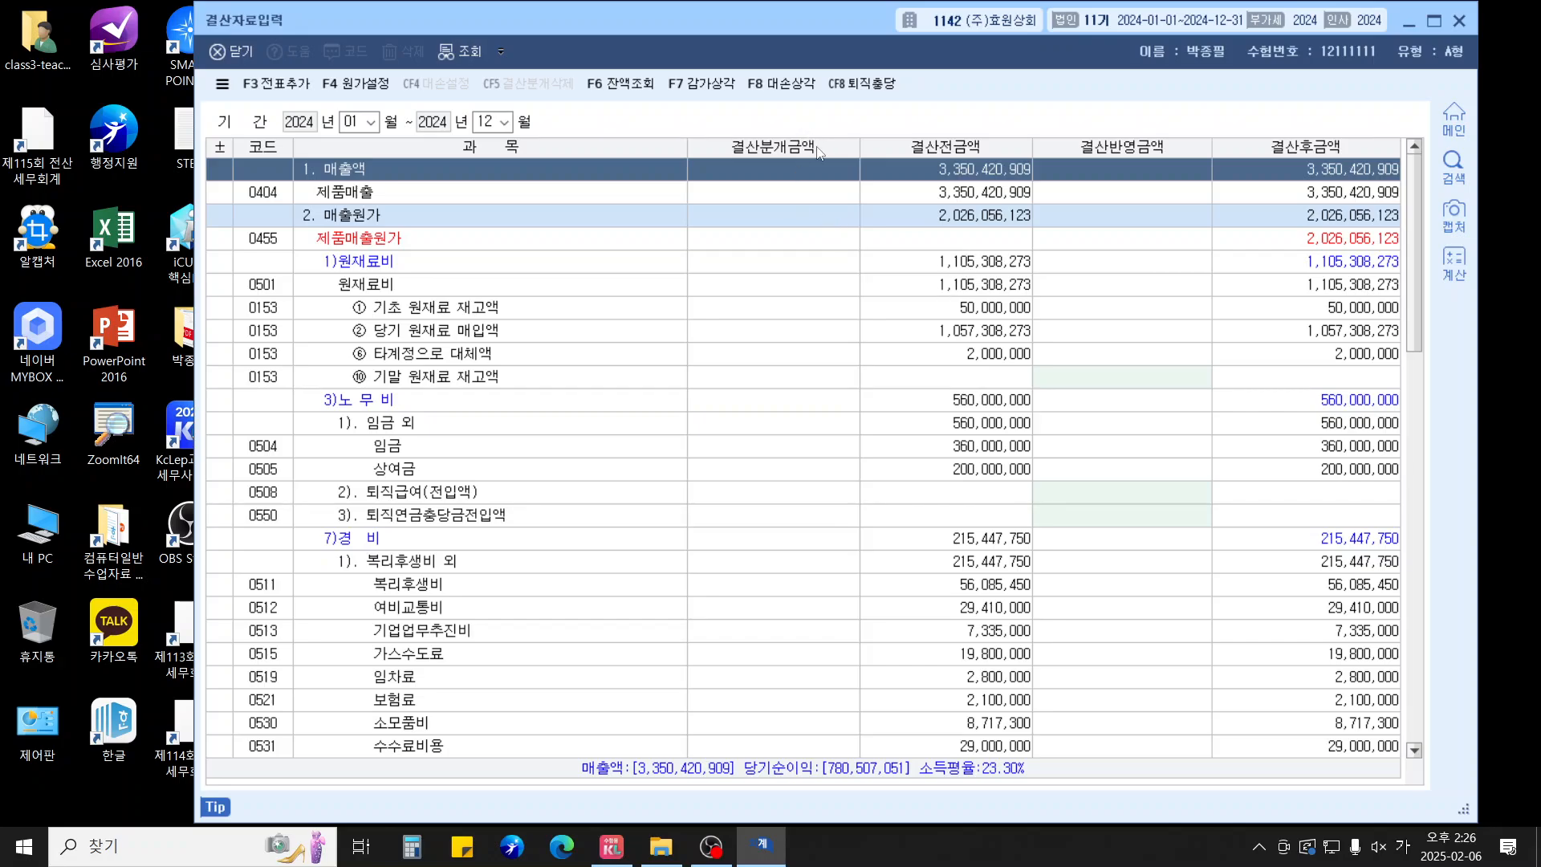
{"action": "left_click", "coordinate": [781, 82]}
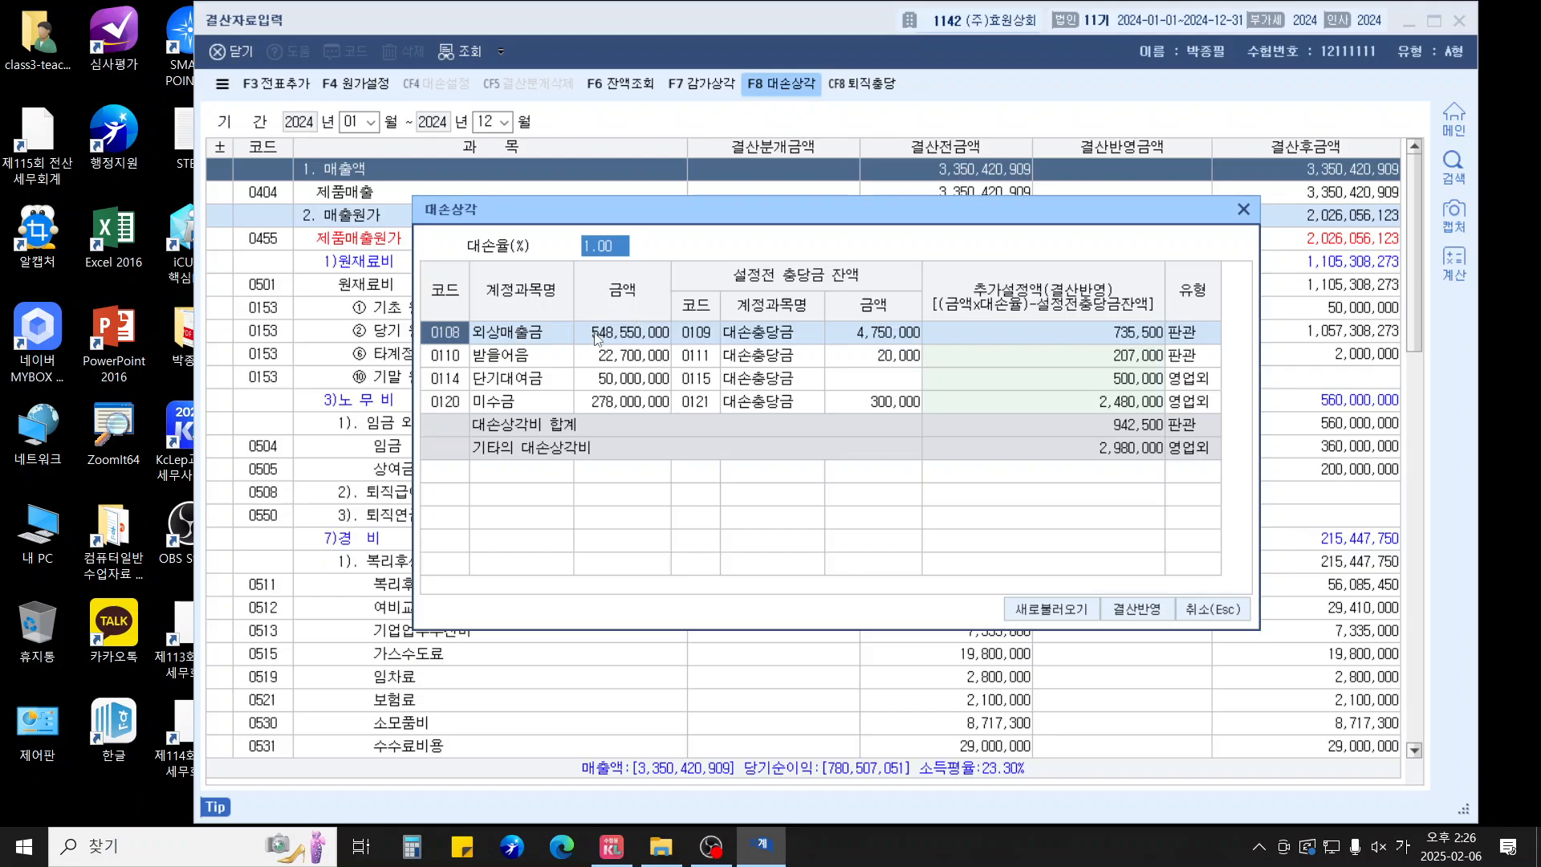
{"action": "key", "text": "Return"}
{"action": "left_click", "coordinate": [598, 360]}
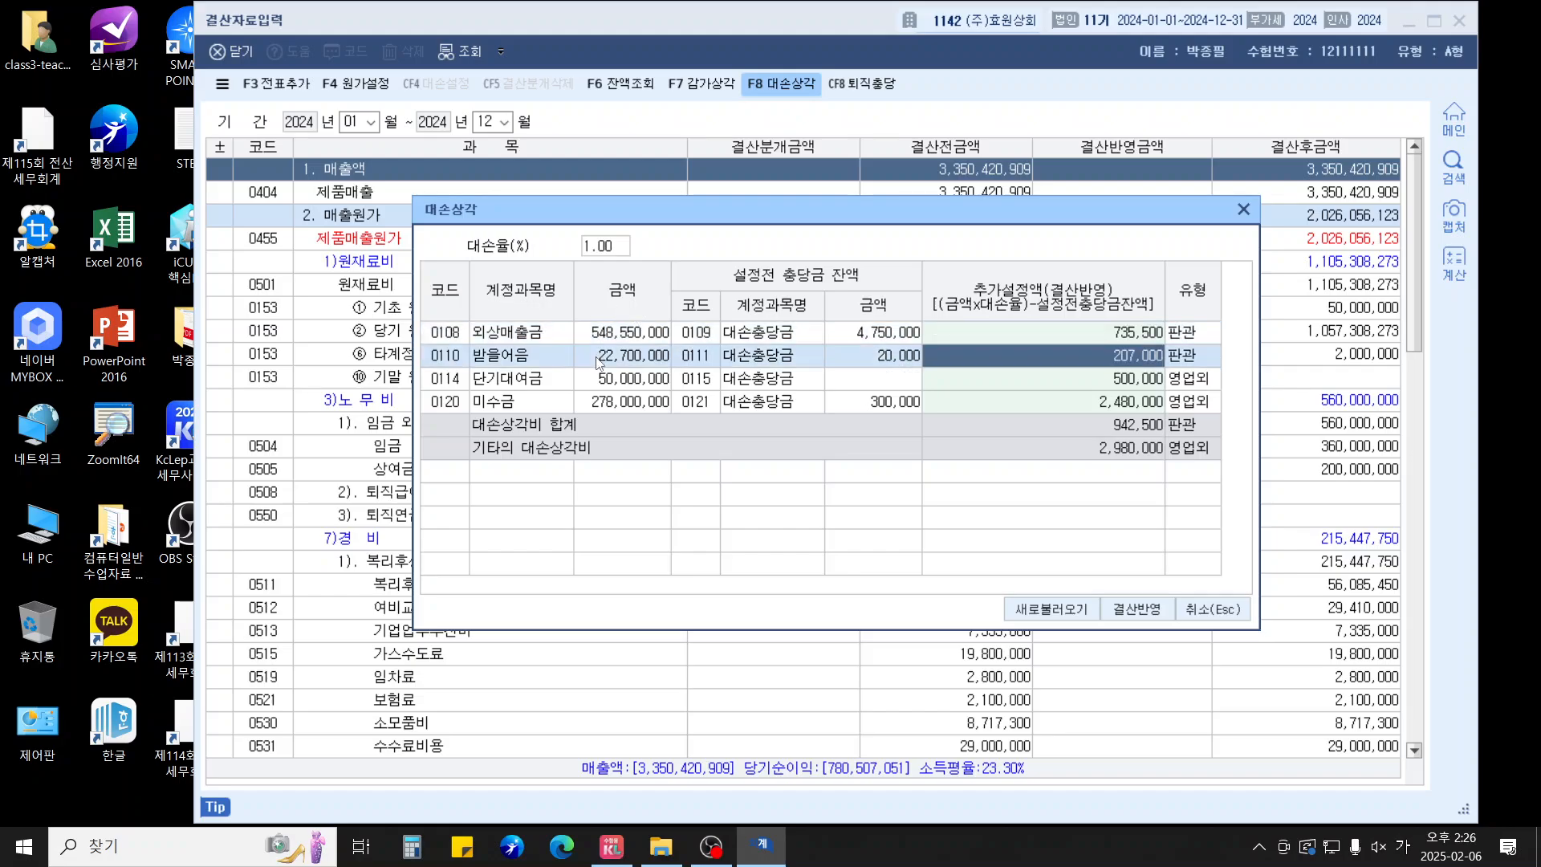
{"action": "left_click", "coordinate": [595, 383]}
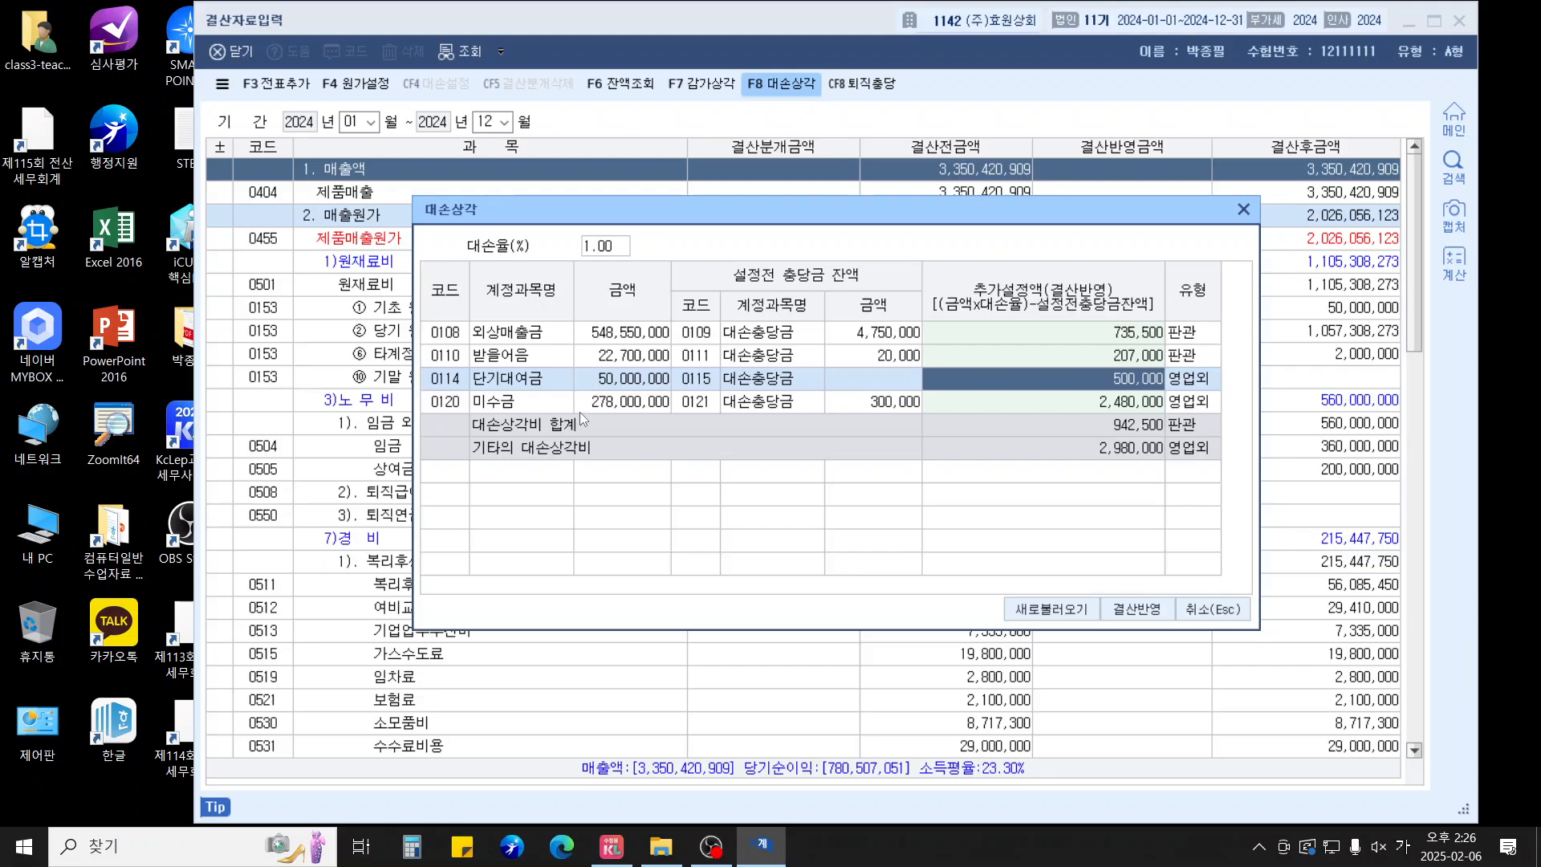
{"action": "left_click", "coordinate": [967, 406]}
{"action": "key", "text": "Delete"}
{"action": "left_click", "coordinate": [964, 388]}
{"action": "left_click", "coordinate": [1137, 610]}
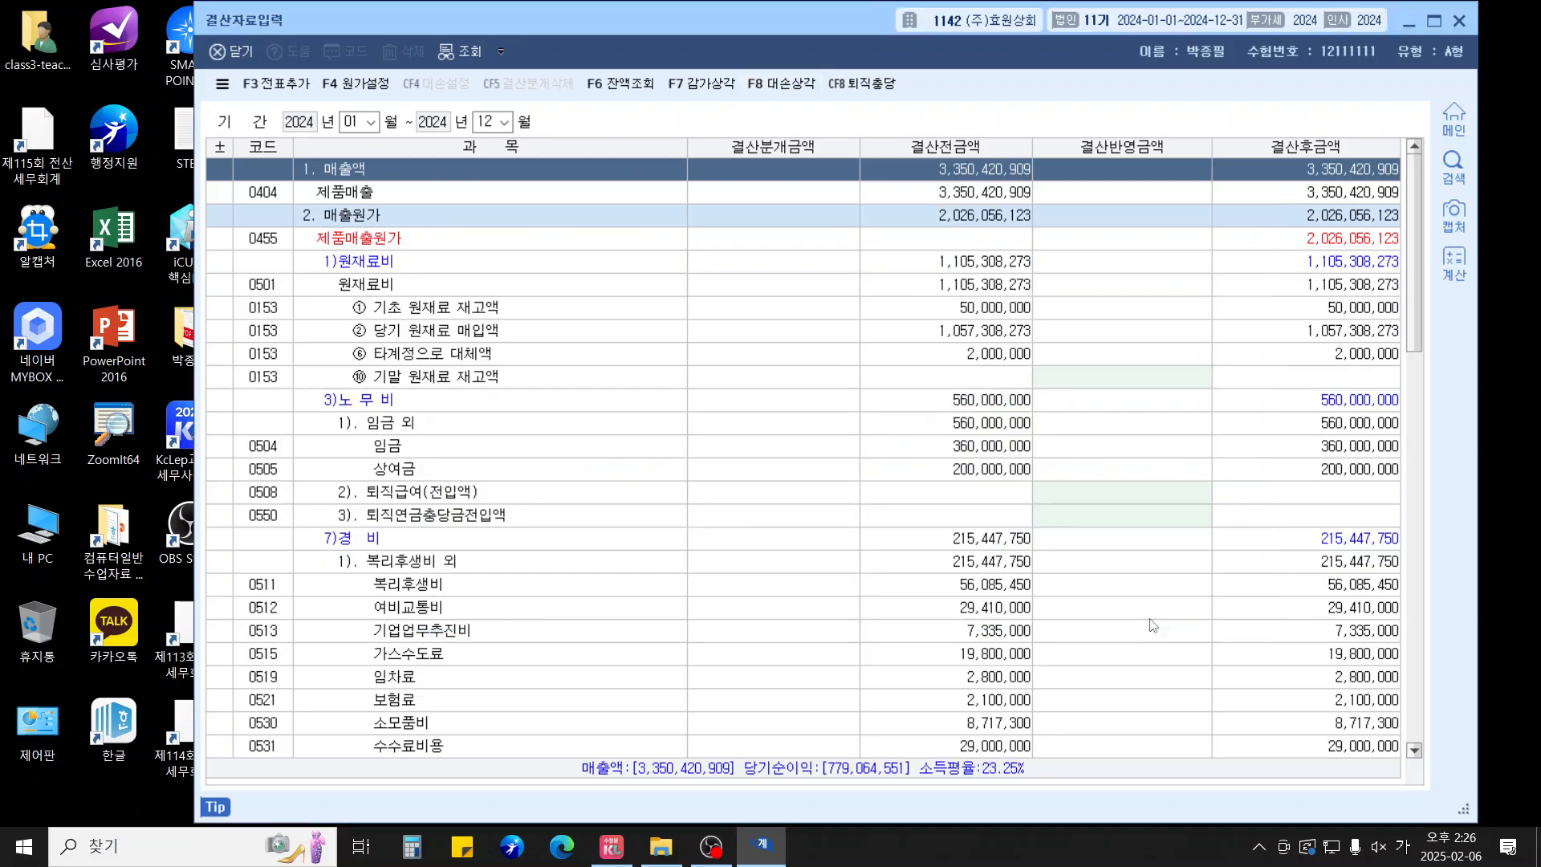
Enter 5,800,000 prepaid tax and 2,600,000 additional corporate tax in the closing data
{"action": "scroll", "coordinate": [1157, 618], "scroll_direction": "down", "scroll_amount": 5}
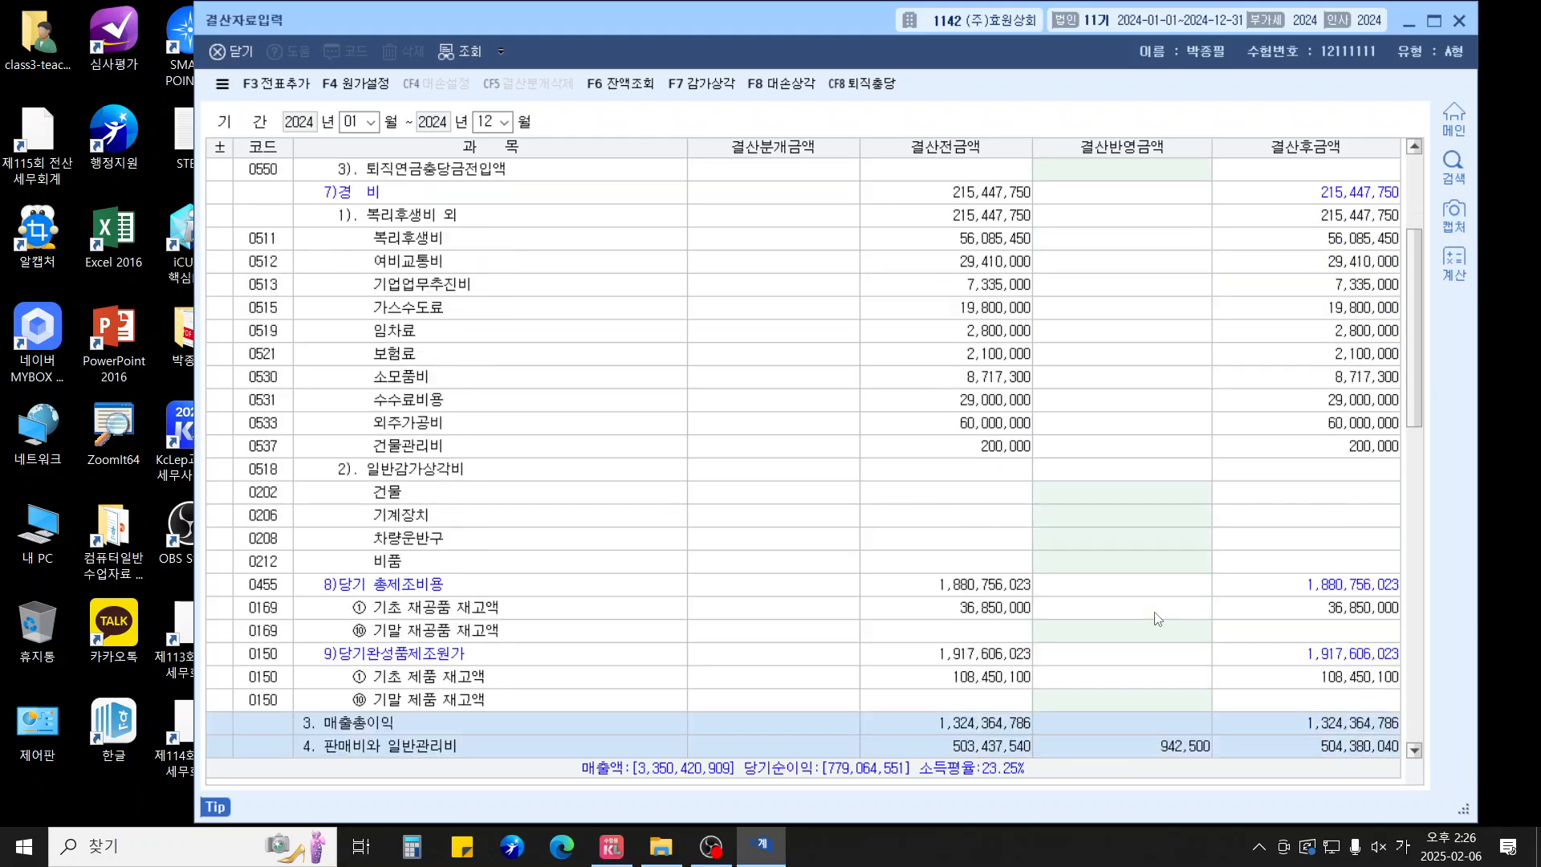
{"action": "scroll", "coordinate": [1157, 618], "scroll_direction": "down", "scroll_amount": 6}
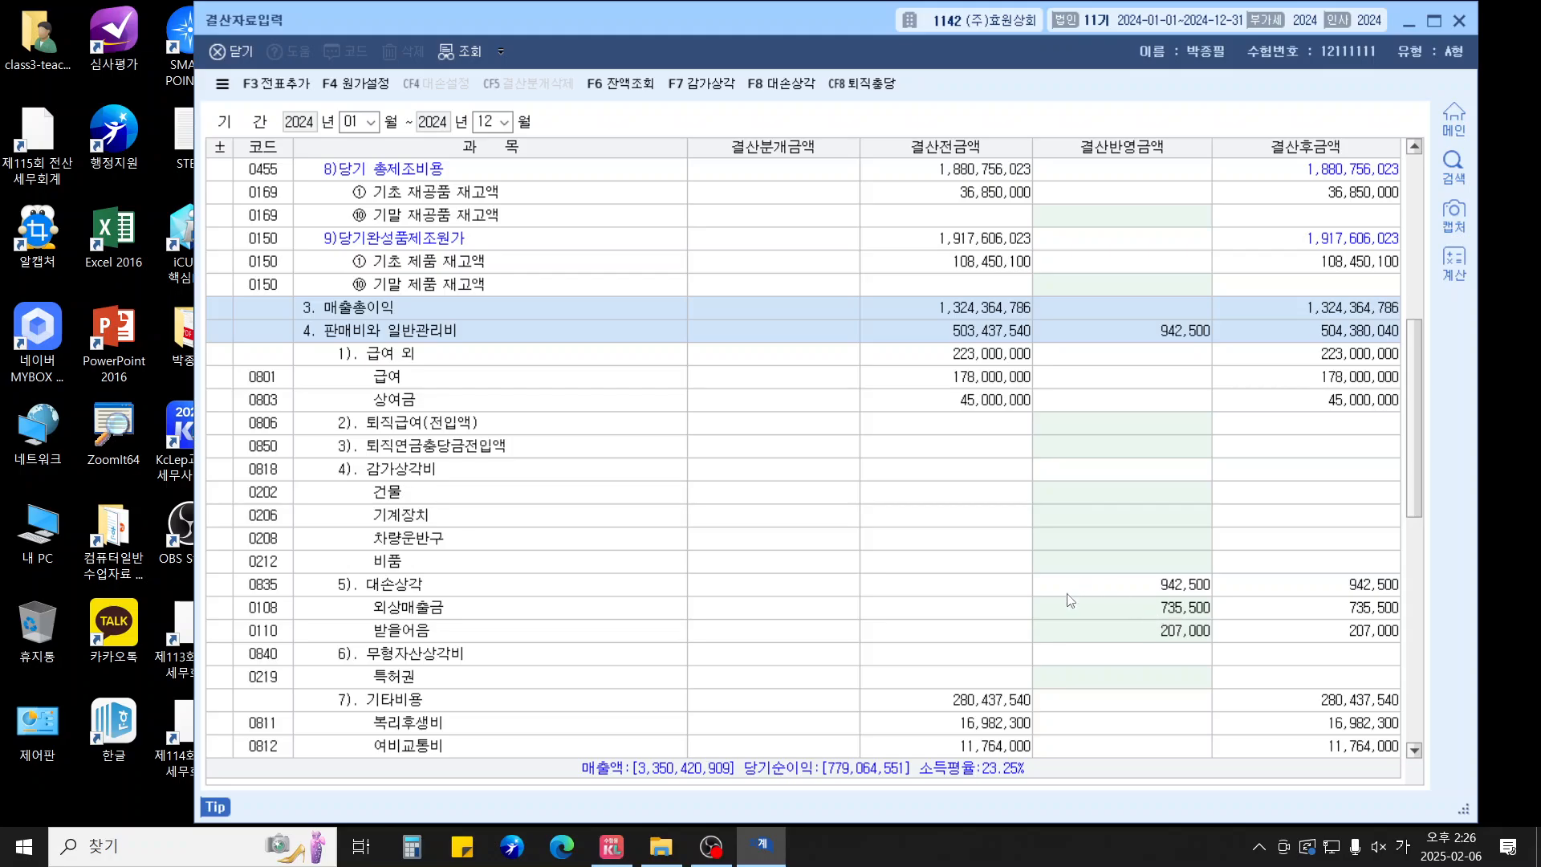
{"action": "left_click", "coordinate": [1116, 616]}
{"action": "left_click", "coordinate": [1120, 630]}
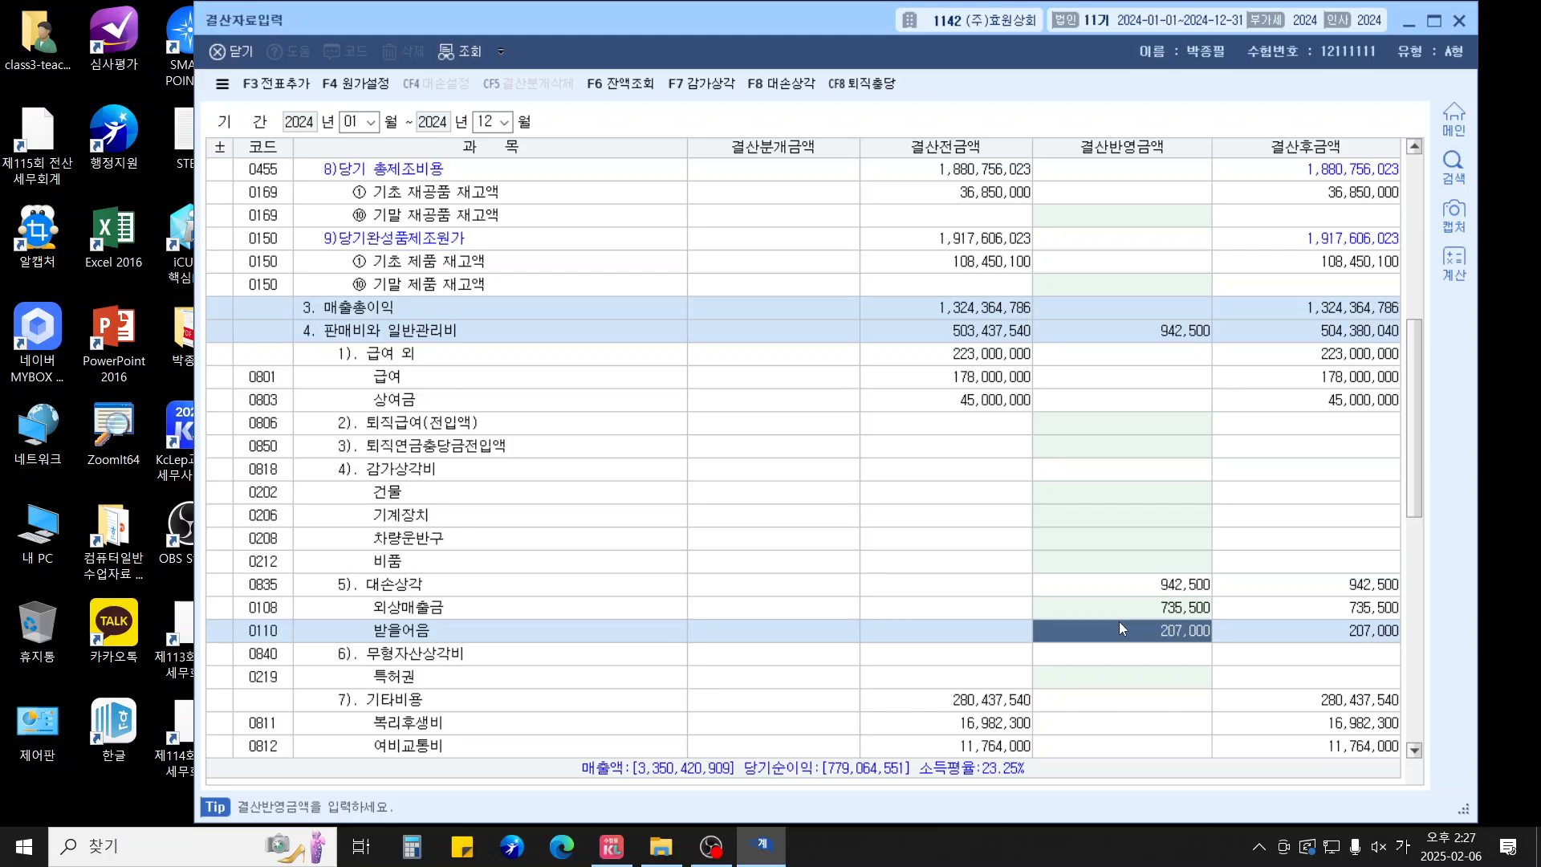
{"action": "scroll", "coordinate": [1087, 649], "scroll_direction": "down", "scroll_amount": 9}
{"action": "scroll", "coordinate": [1087, 649], "scroll_direction": "down", "scroll_amount": 4}
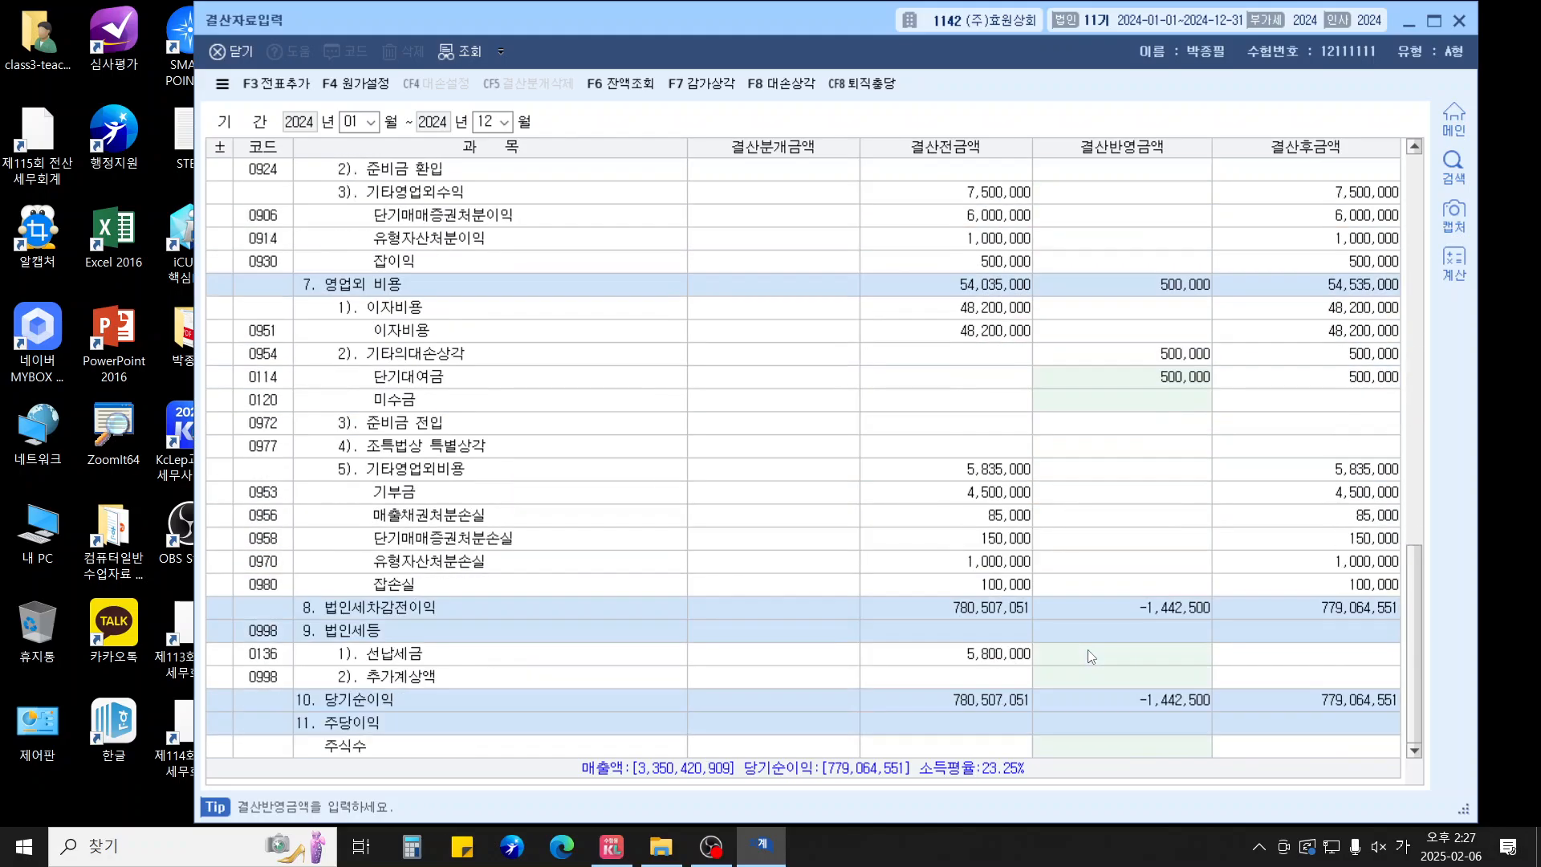
{"action": "left_click", "coordinate": [1088, 657]}
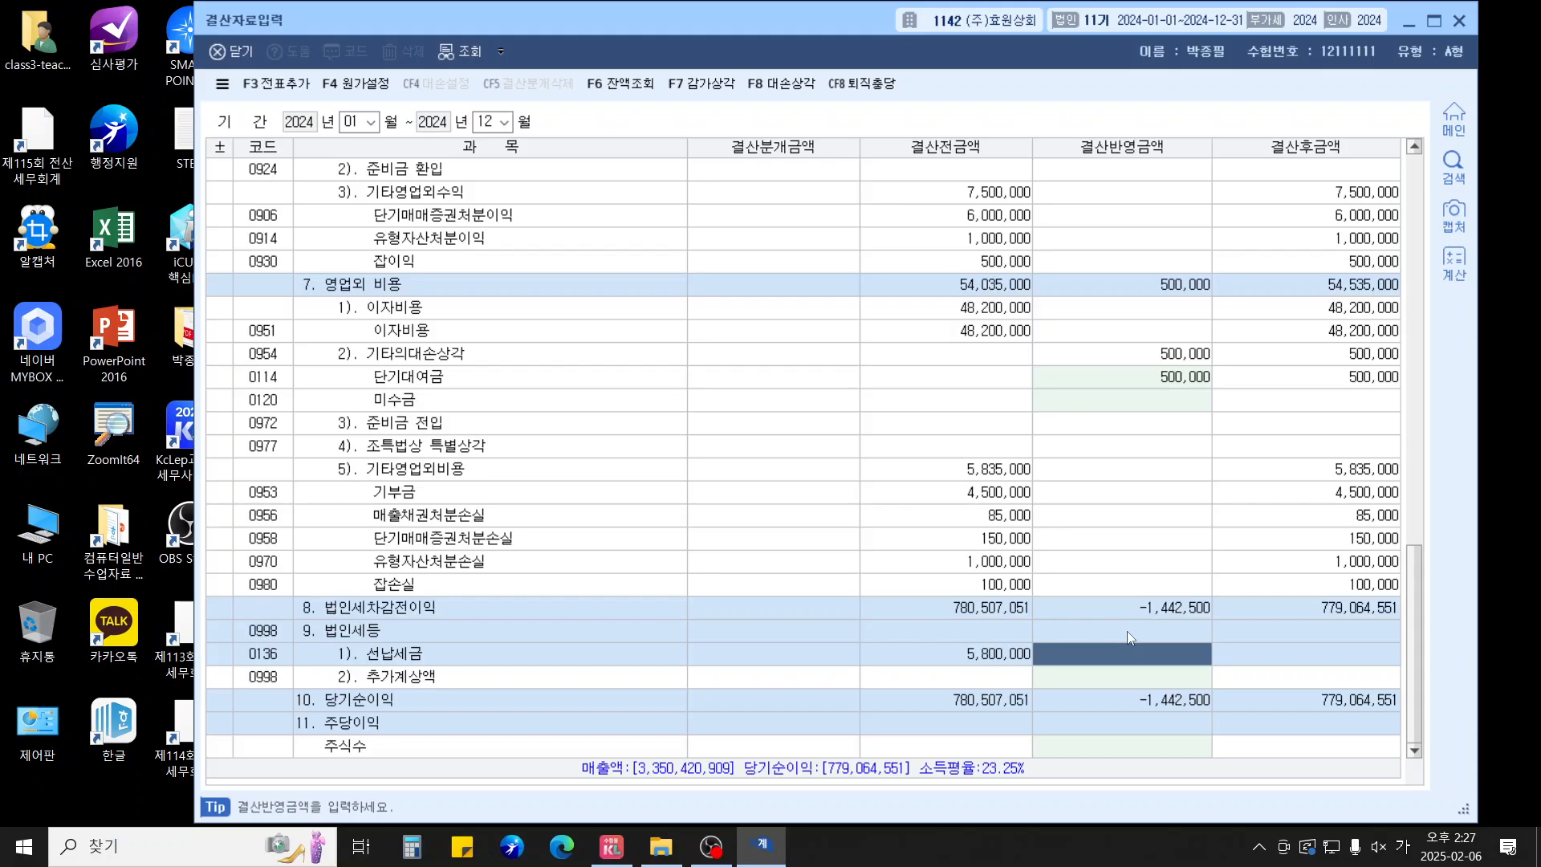
{"action": "type", "text": "5800000"}
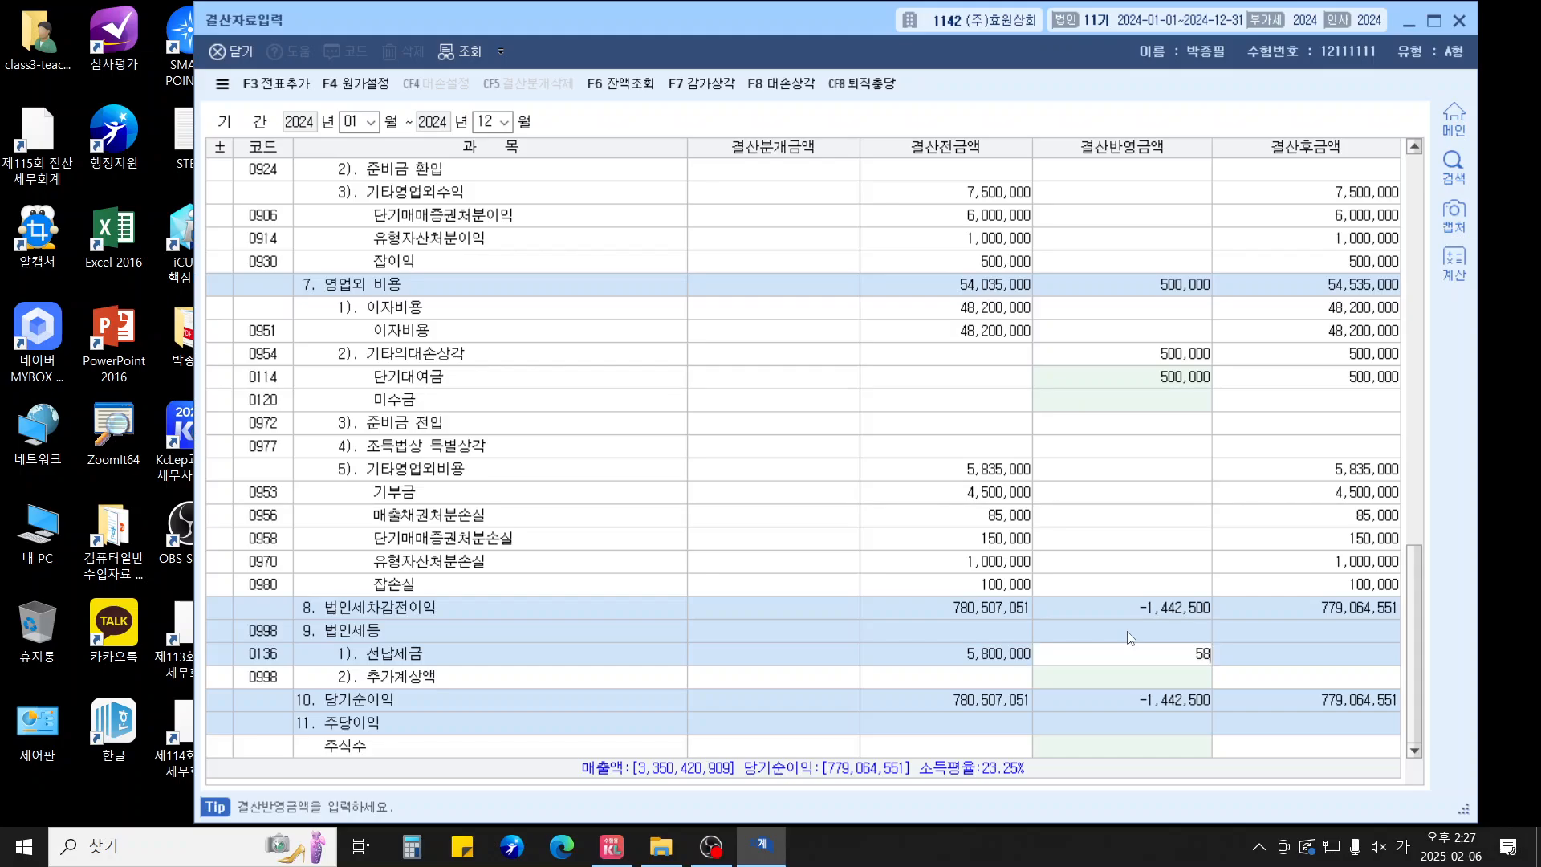
{"action": "key", "text": "Return"}
{"action": "key", "text": "Return"}
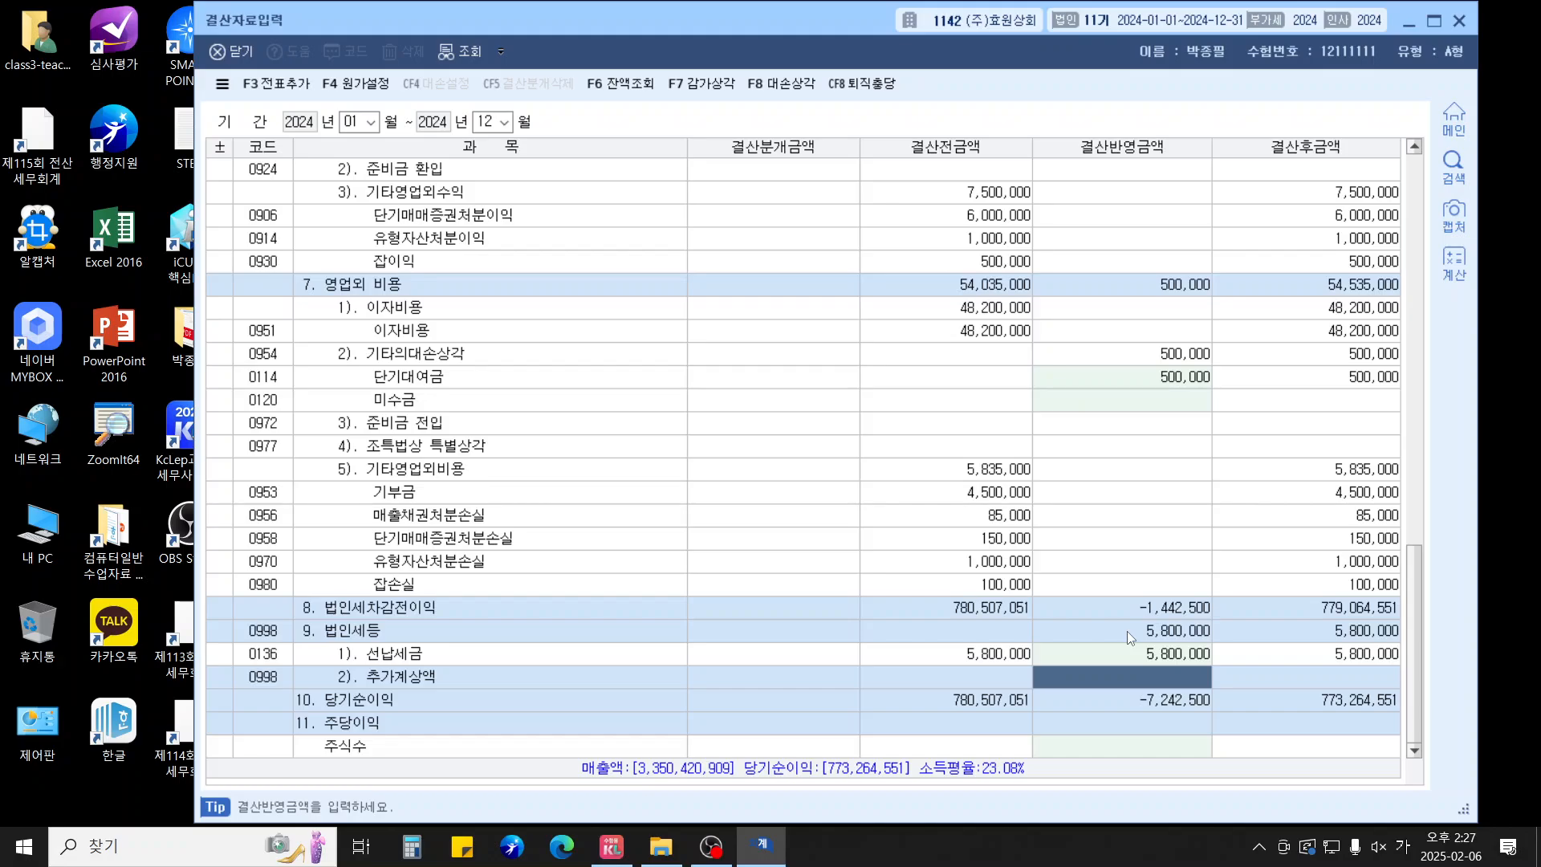
{"action": "type", "text": "2600000"}
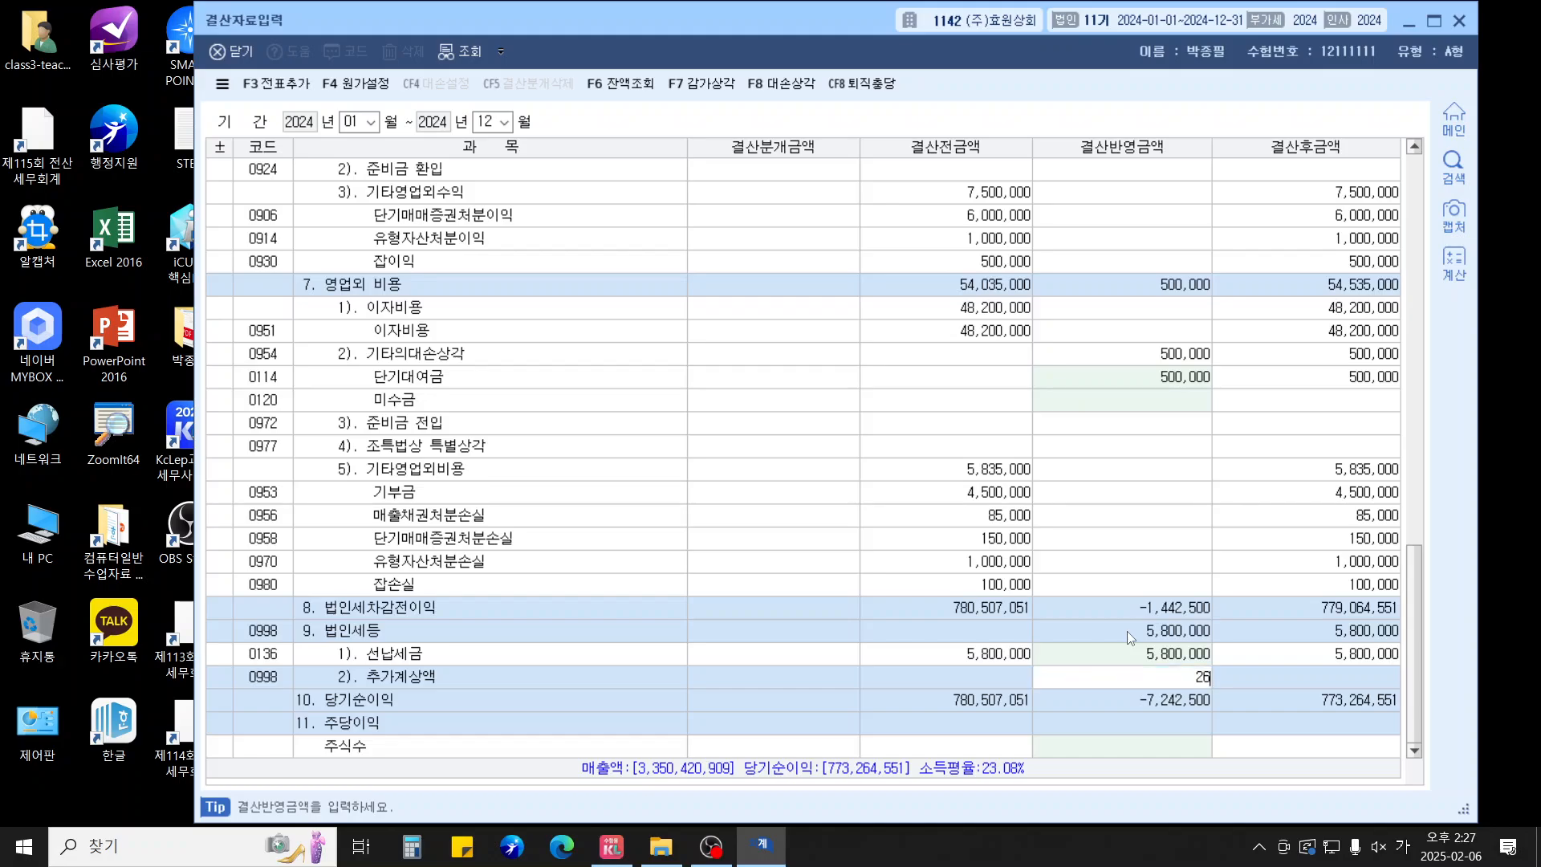
{"action": "key", "text": "Return"}
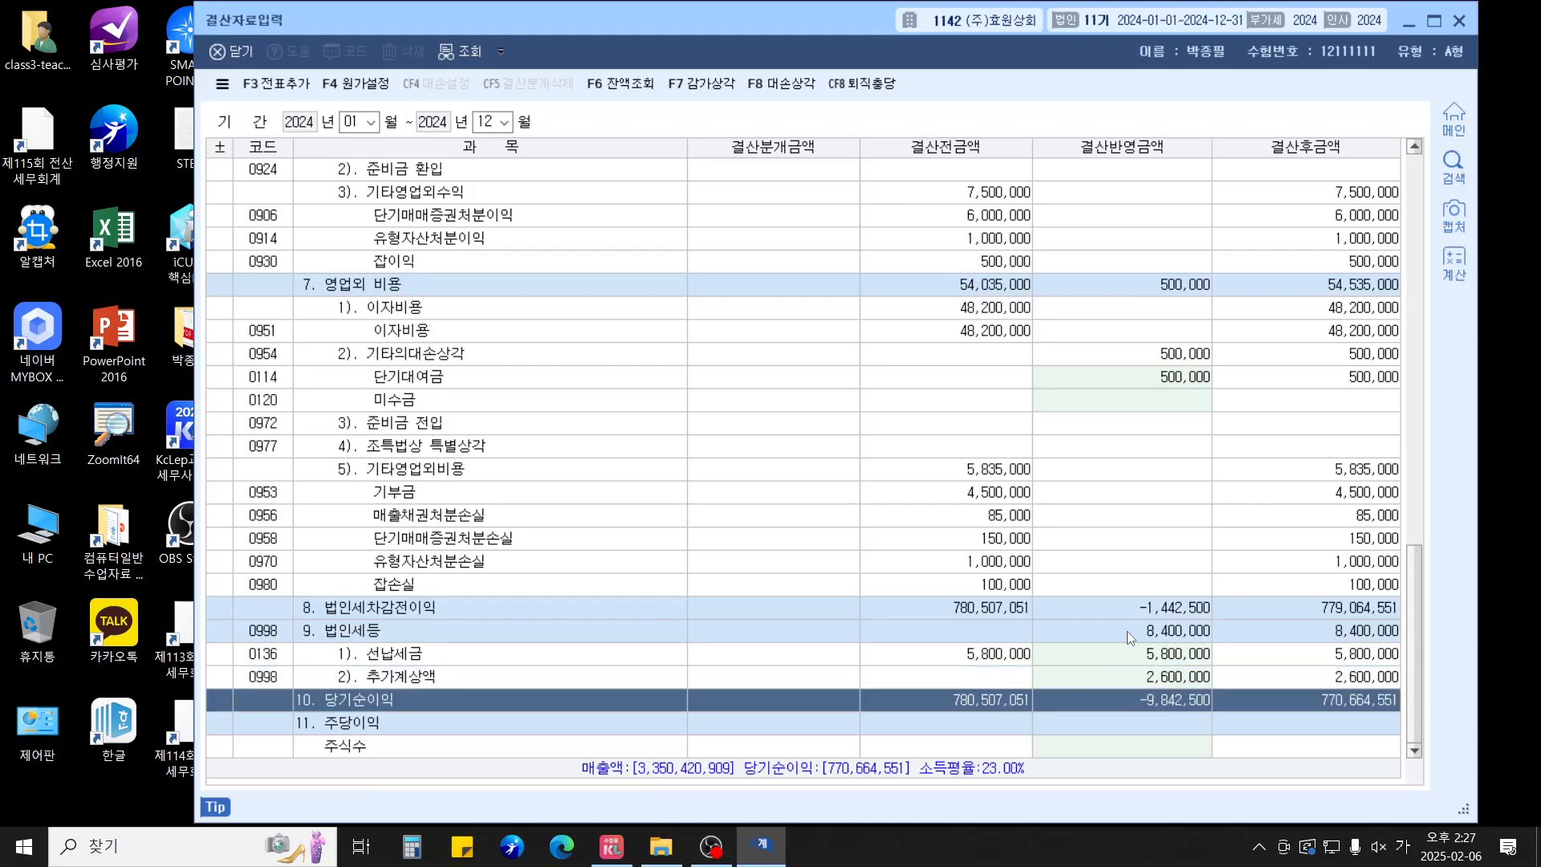
{"action": "left_click", "coordinate": [1326, 658]}
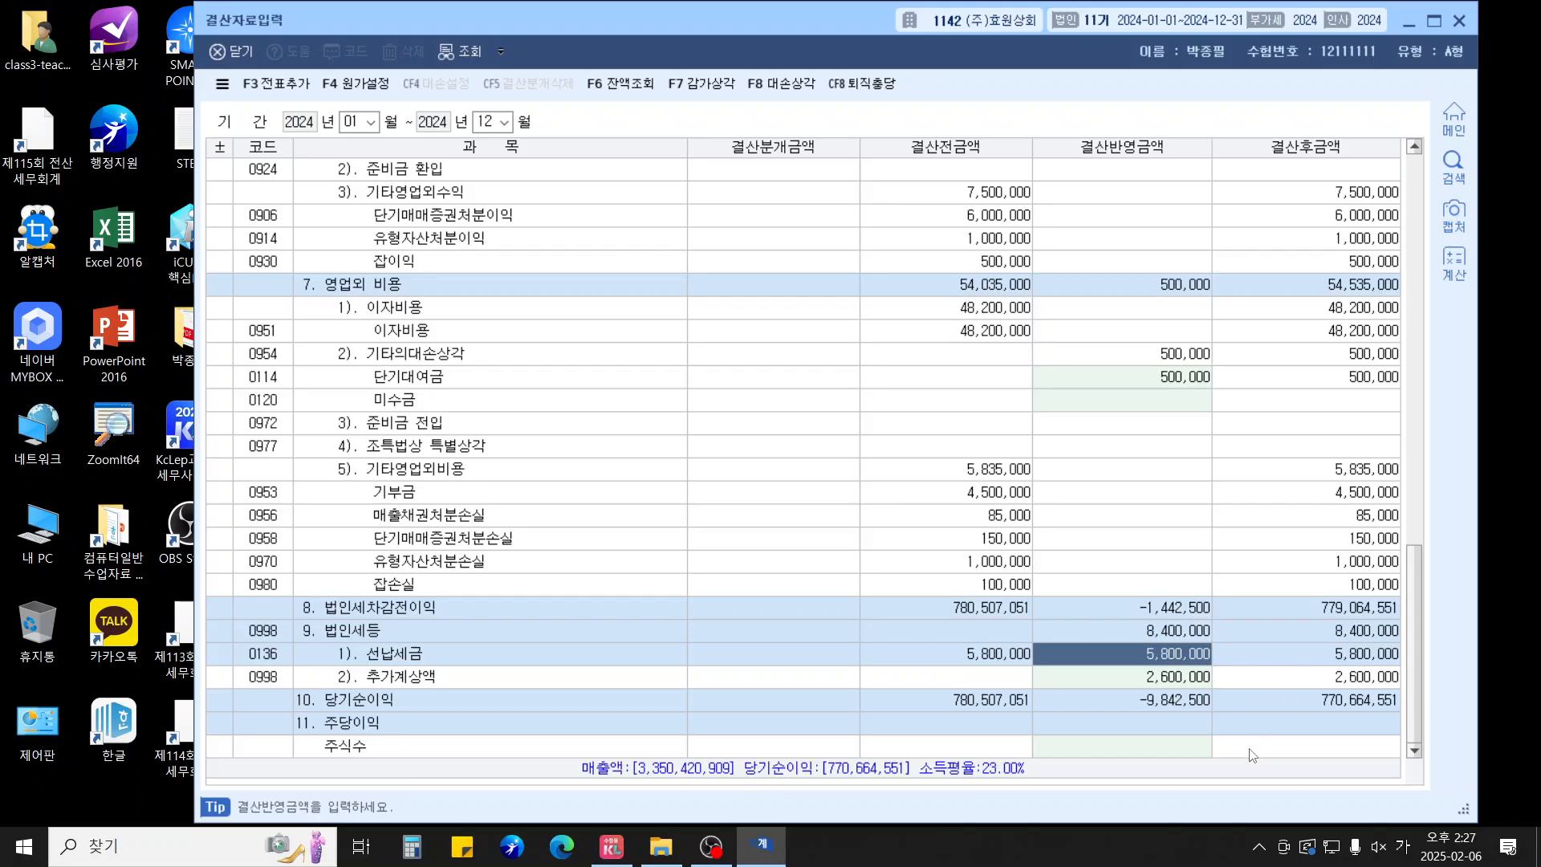
Reload the full-year closing data and add the closing entries to general vouchers
{"action": "key", "text": "Escape"}
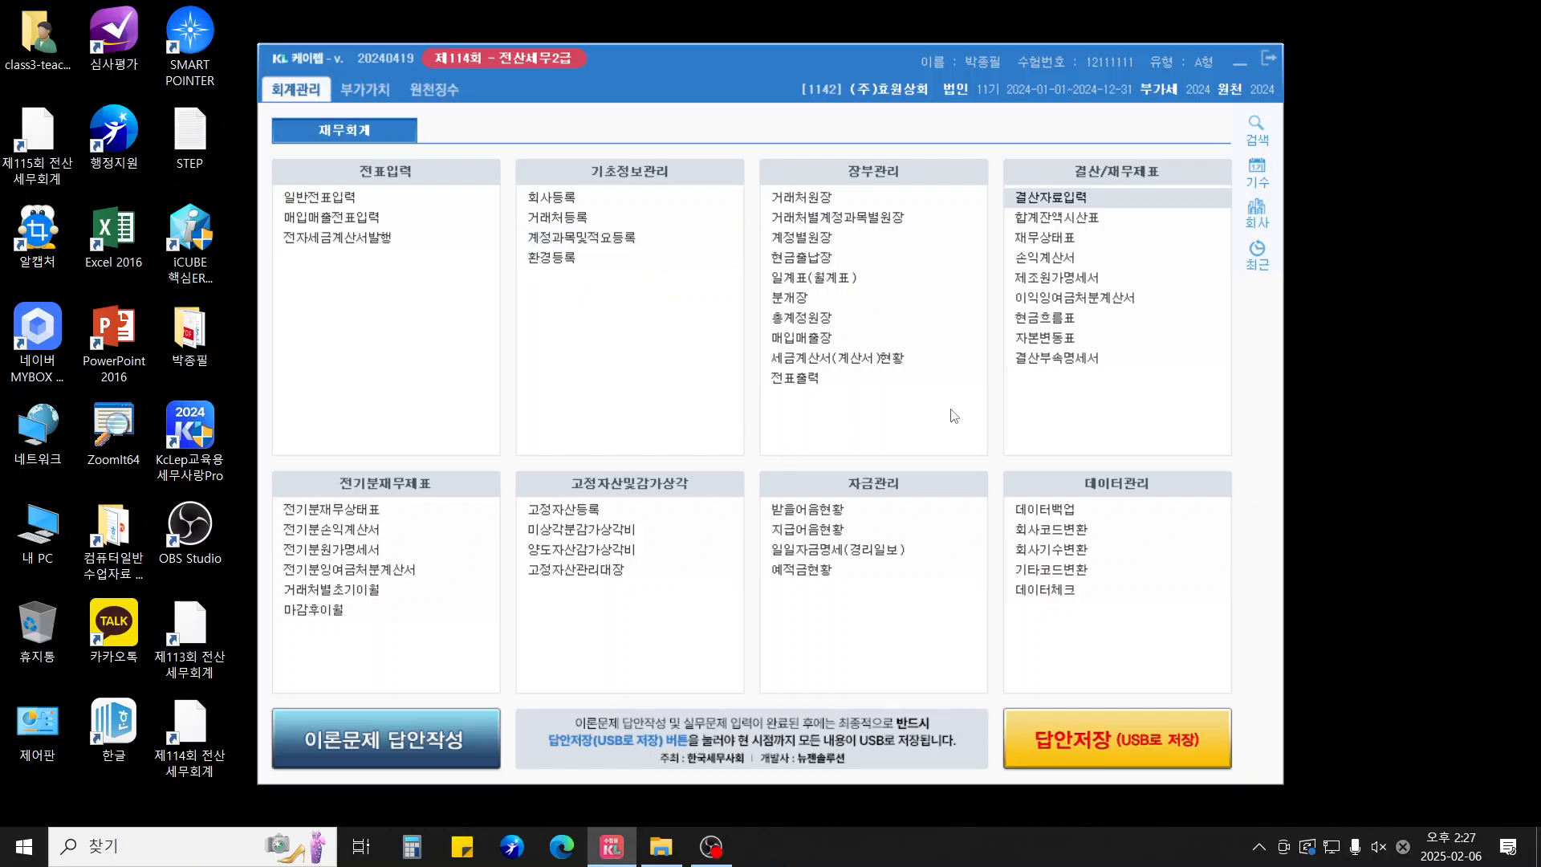
{"action": "left_click", "coordinate": [1059, 201]}
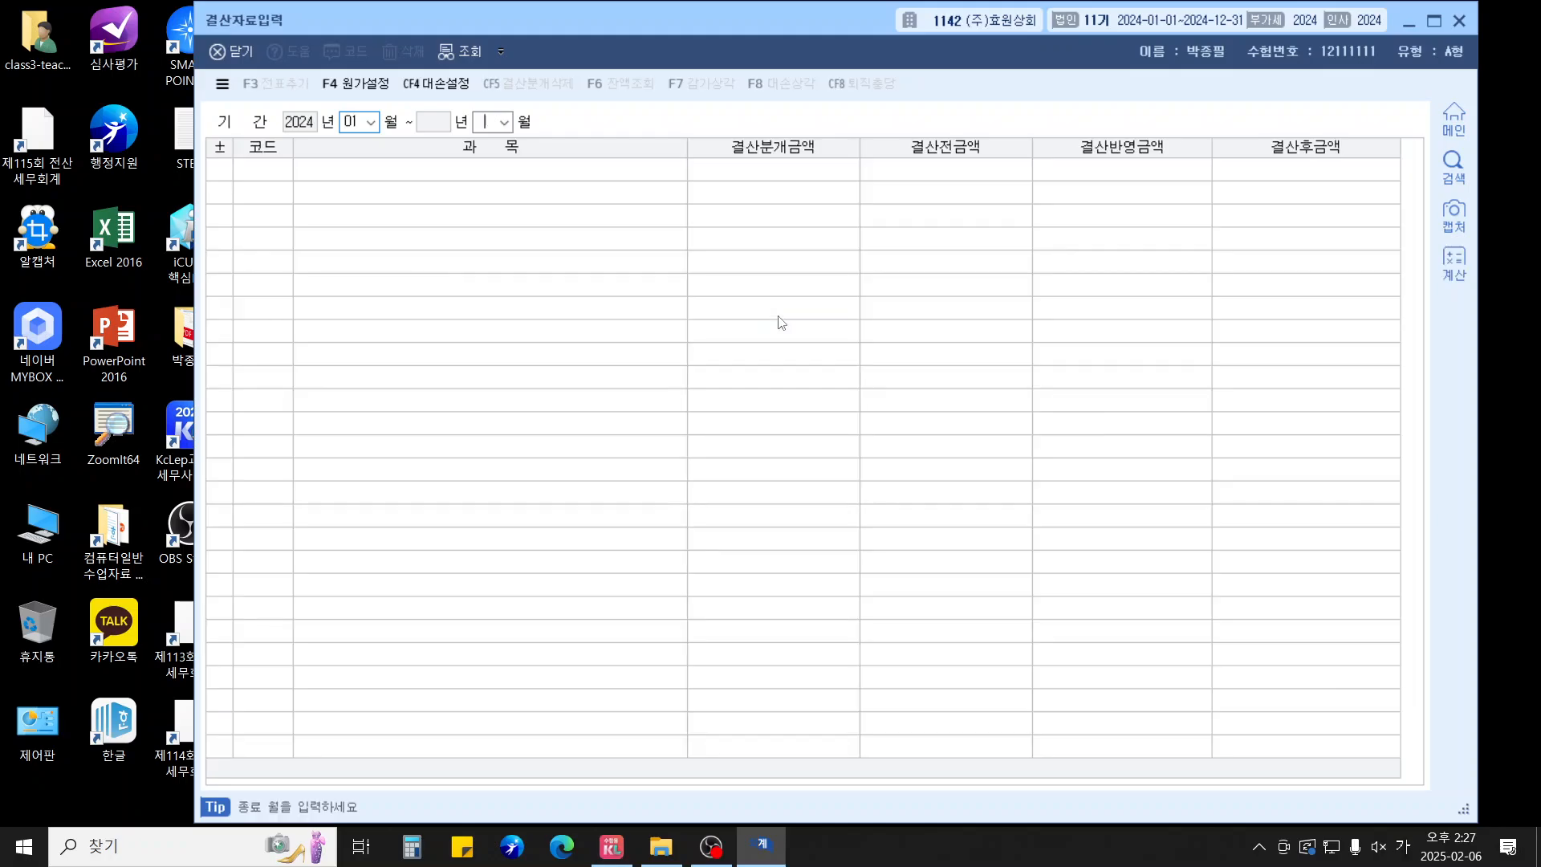
{"action": "key", "text": "Return"}
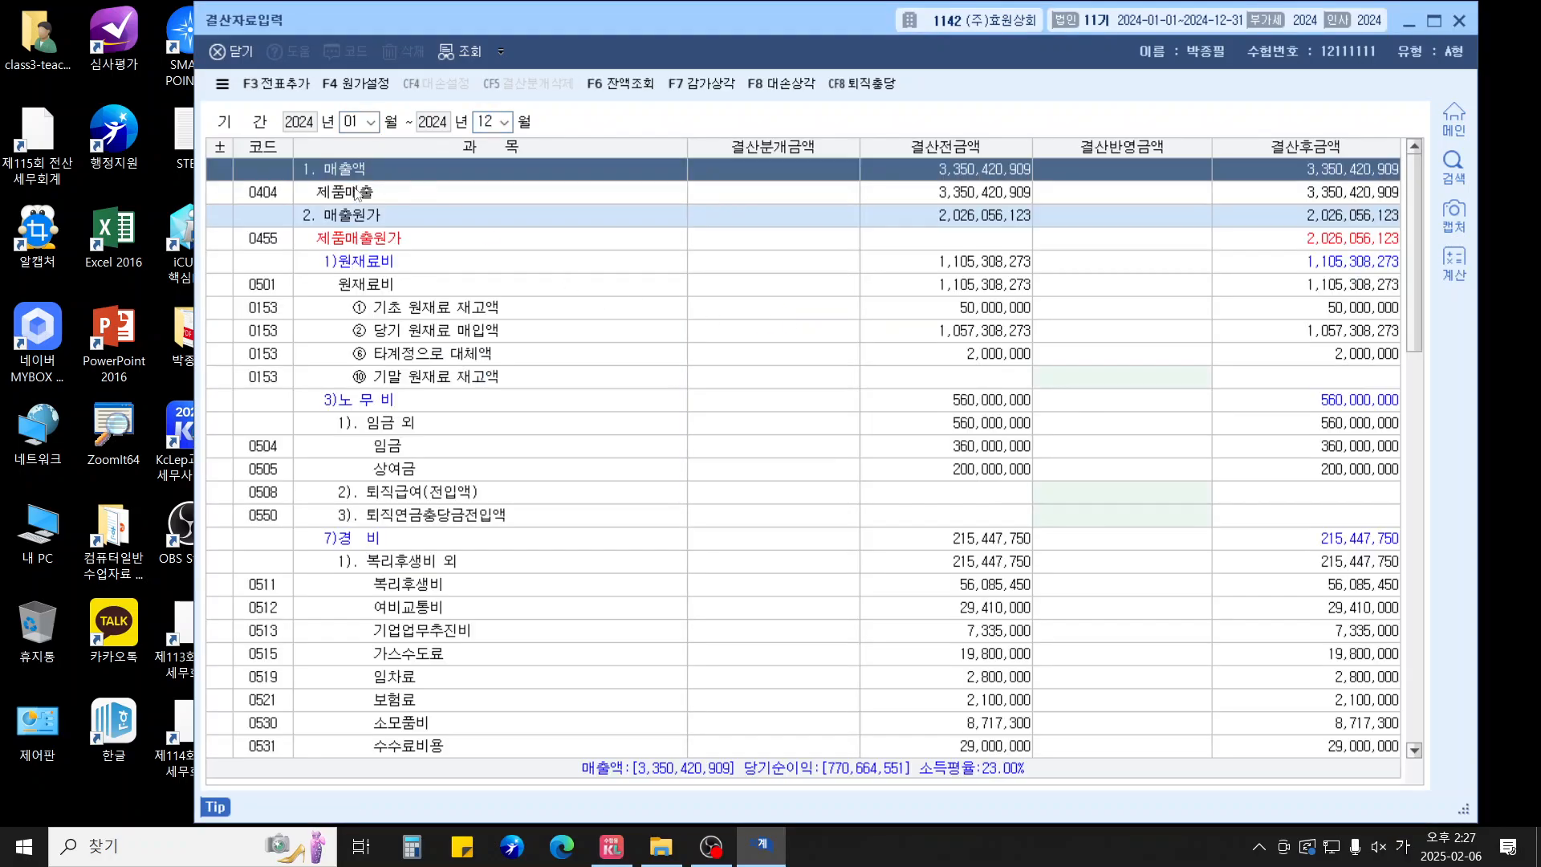
{"action": "left_click", "coordinate": [276, 83]}
{"action": "left_click", "coordinate": [799, 461]}
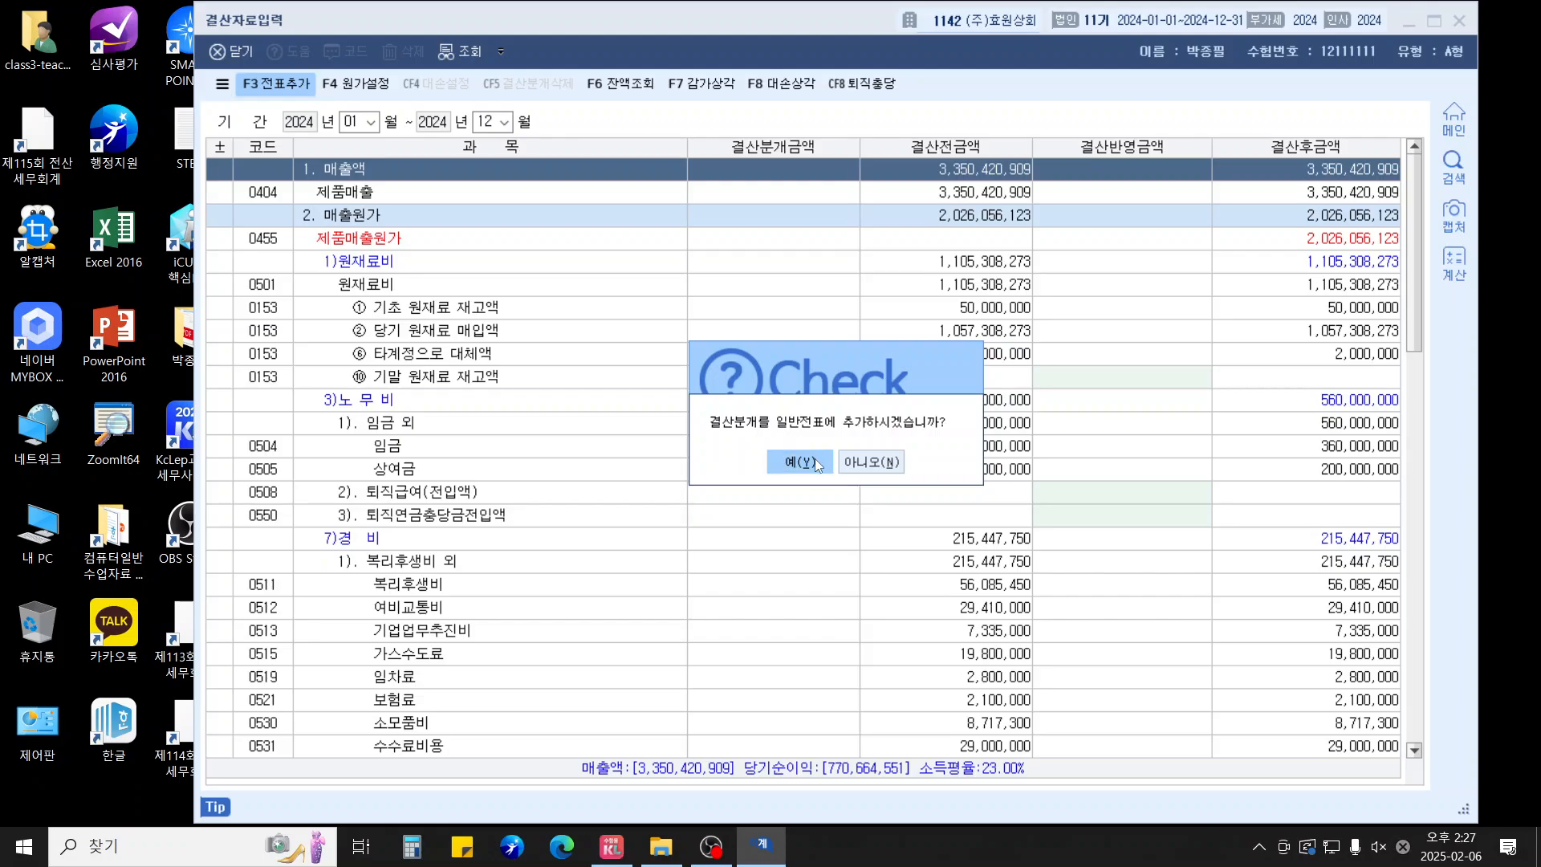
Review the manufacturing cost statement and income statement
{"action": "key", "text": "Escape"}
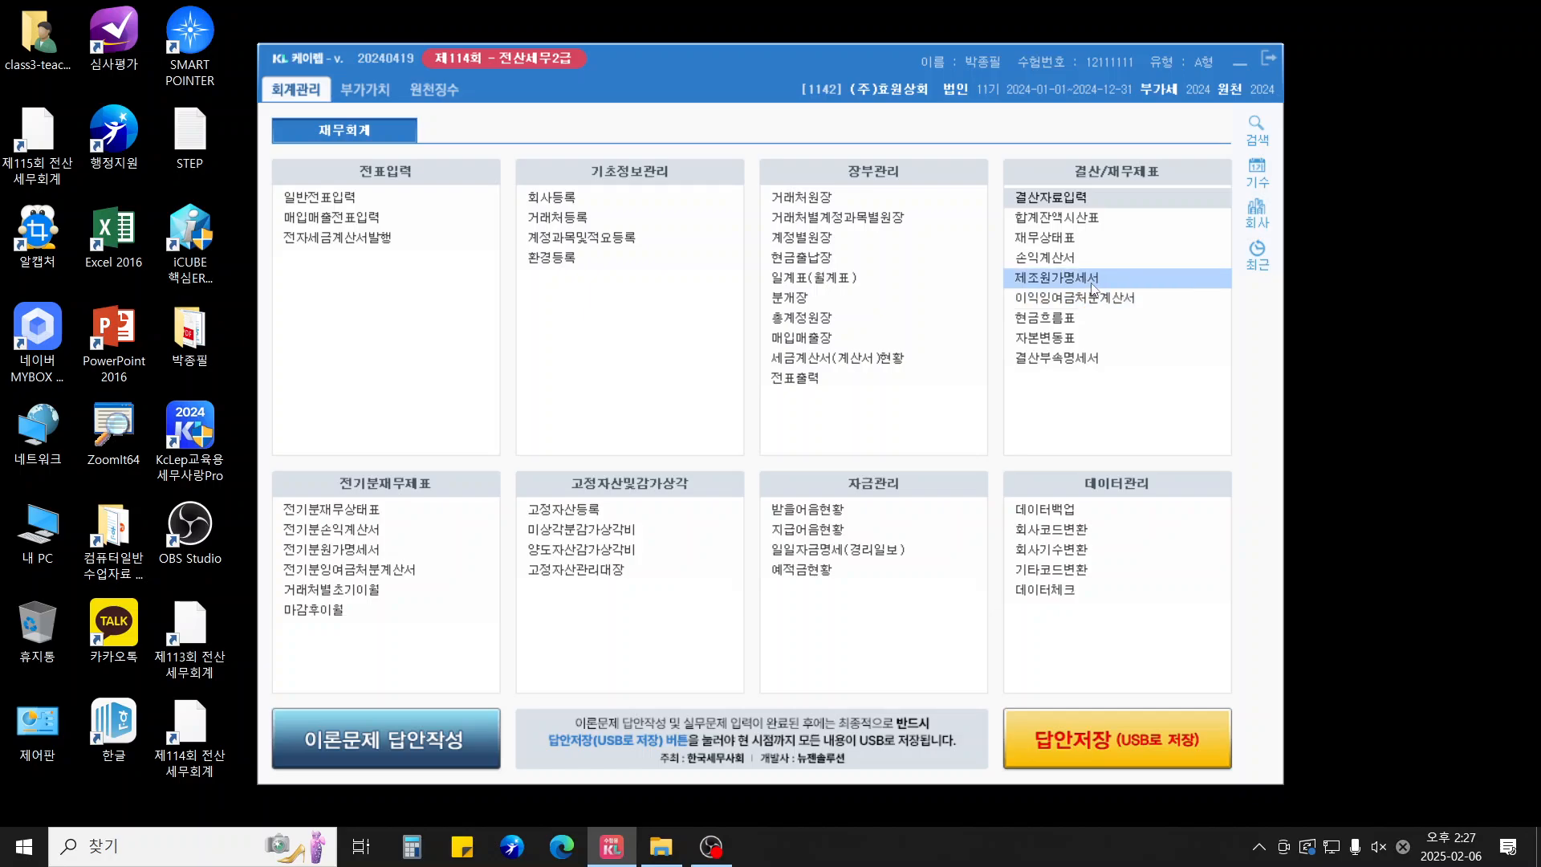
{"action": "left_click", "coordinate": [1092, 279]}
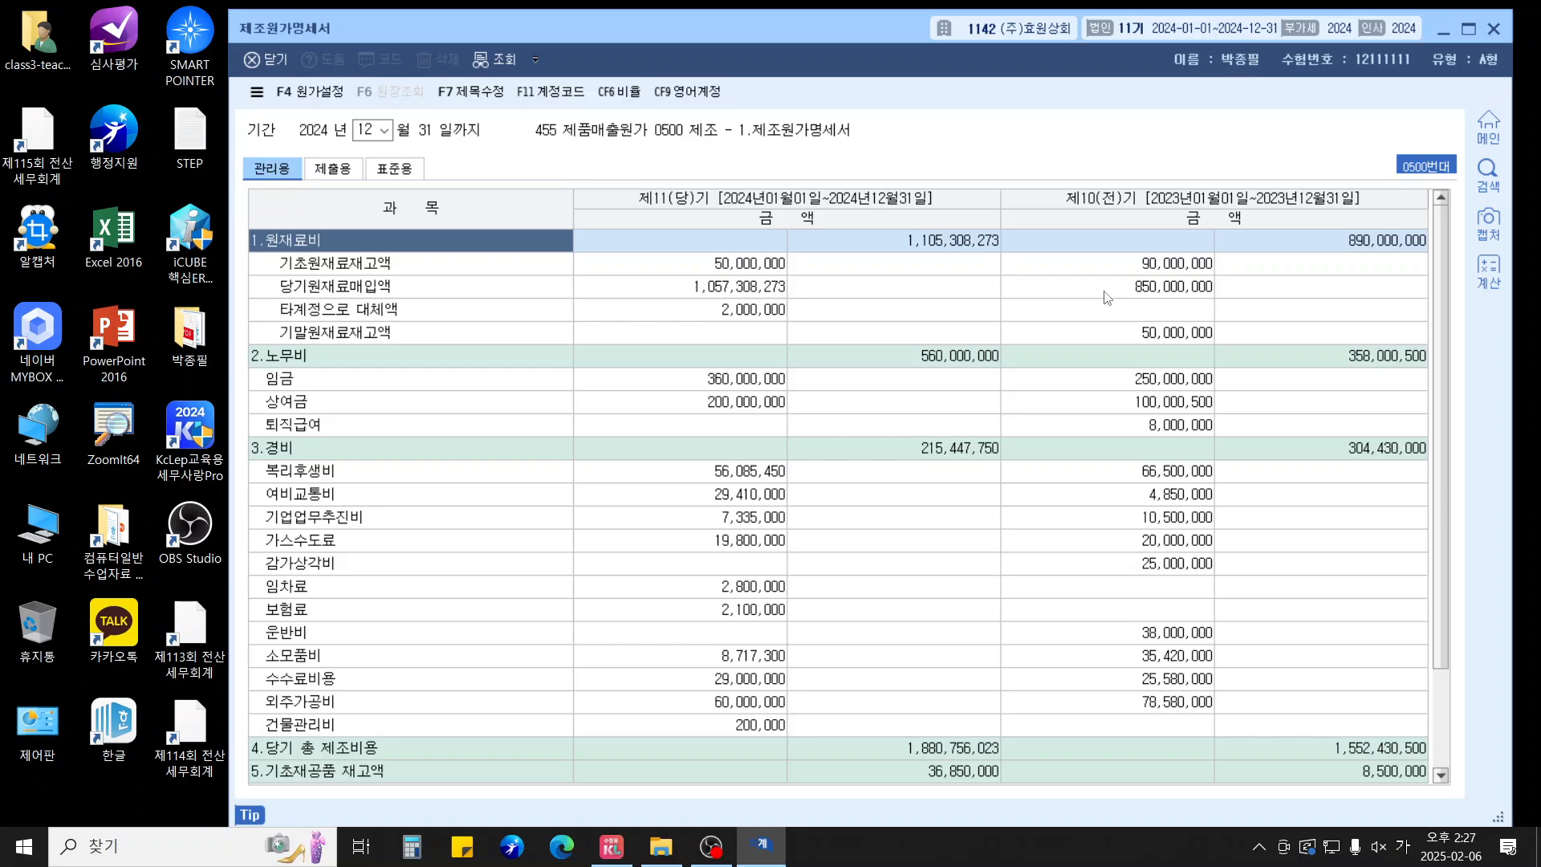
{"action": "key", "text": "Escape"}
{"action": "left_click", "coordinate": [1093, 262]}
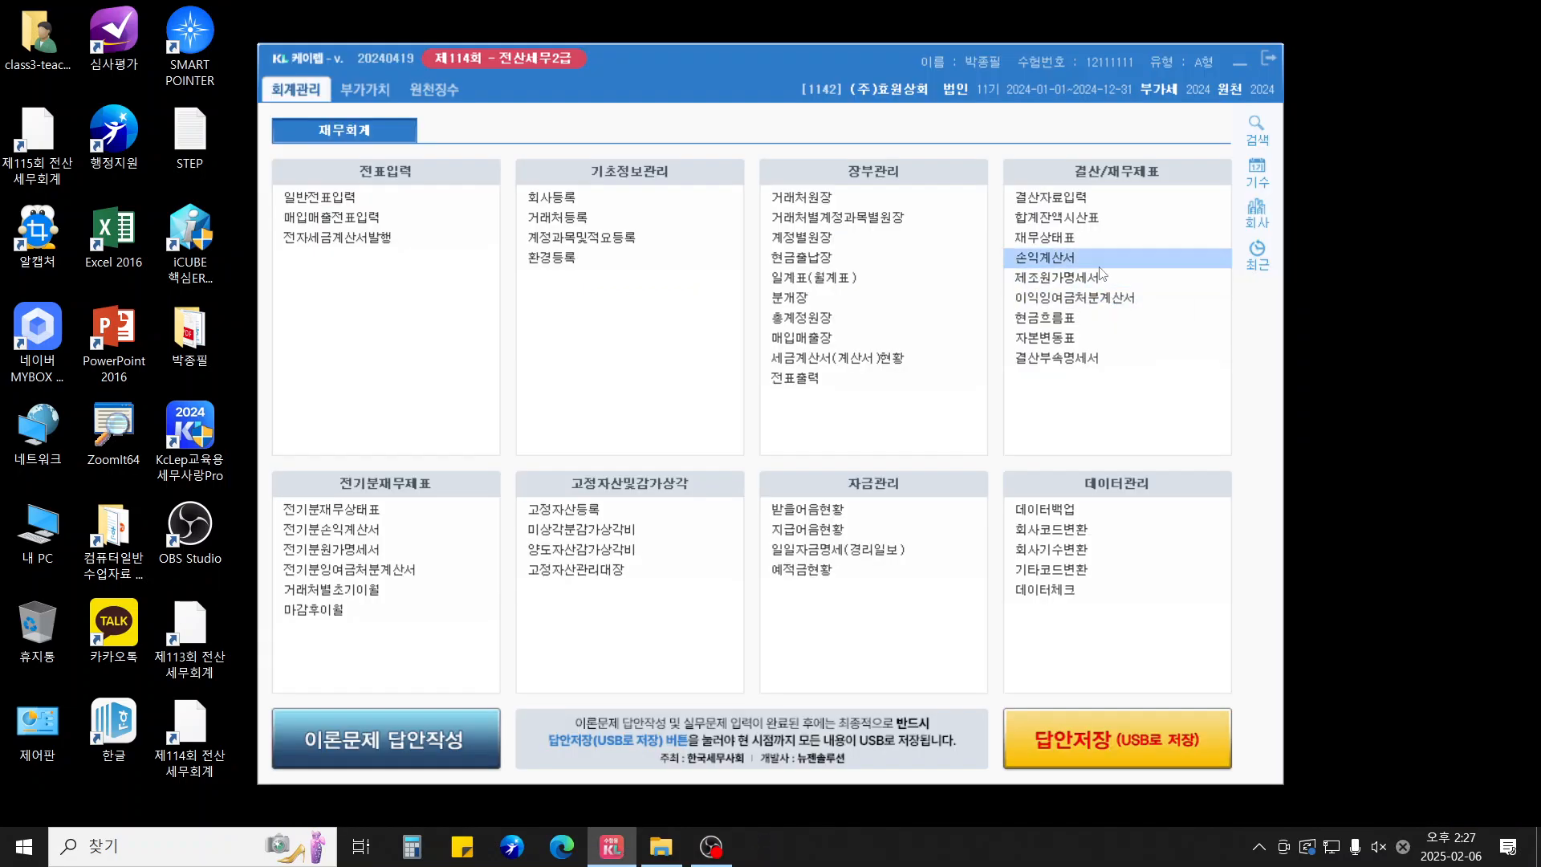
{"action": "key", "text": "Escape"}
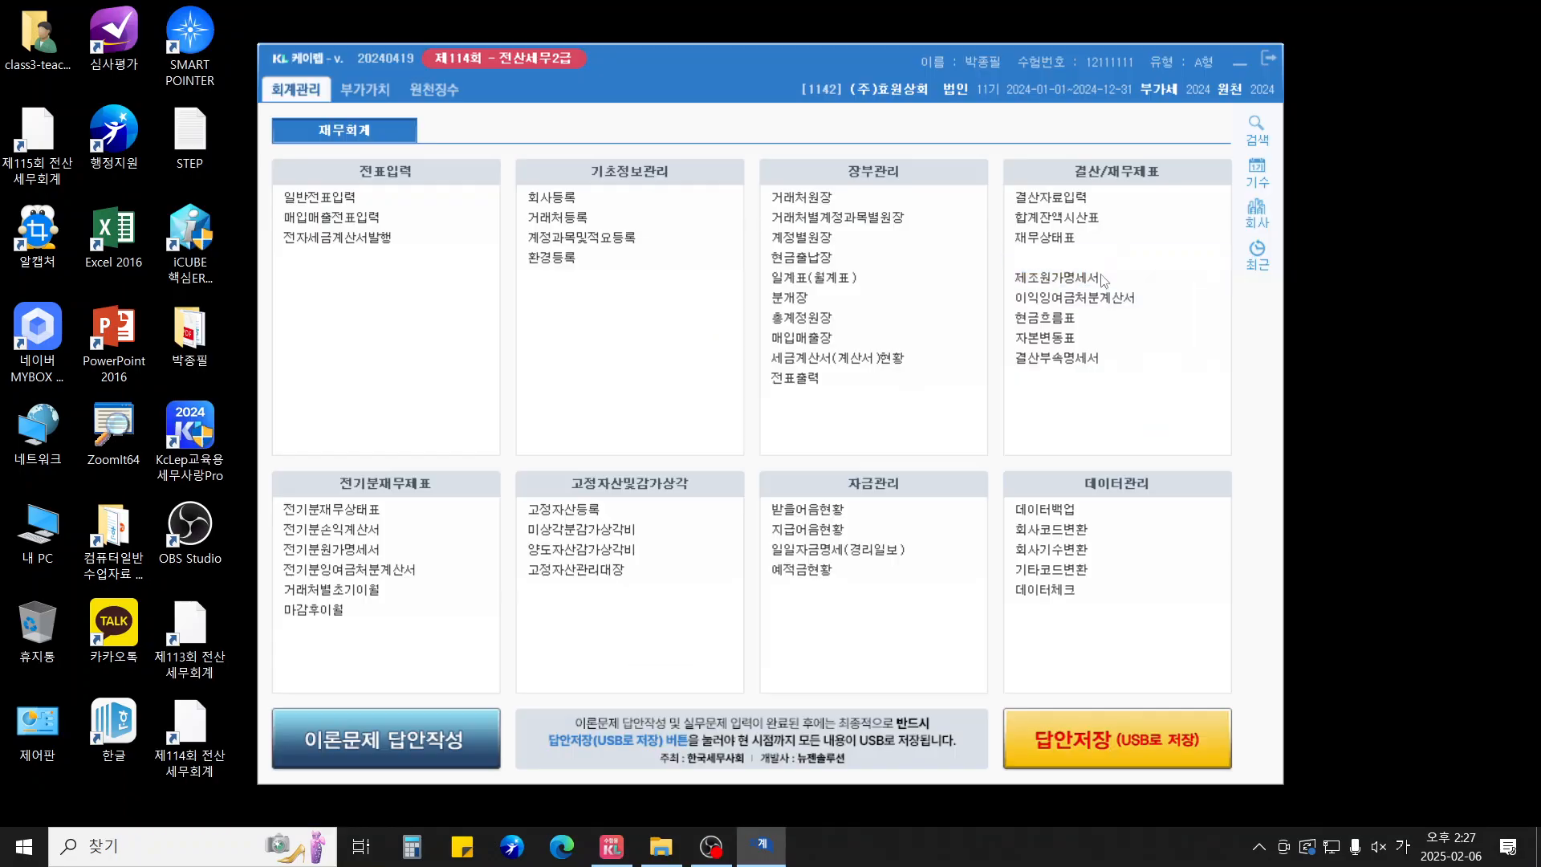
{"action": "left_click", "coordinate": [1102, 292]}
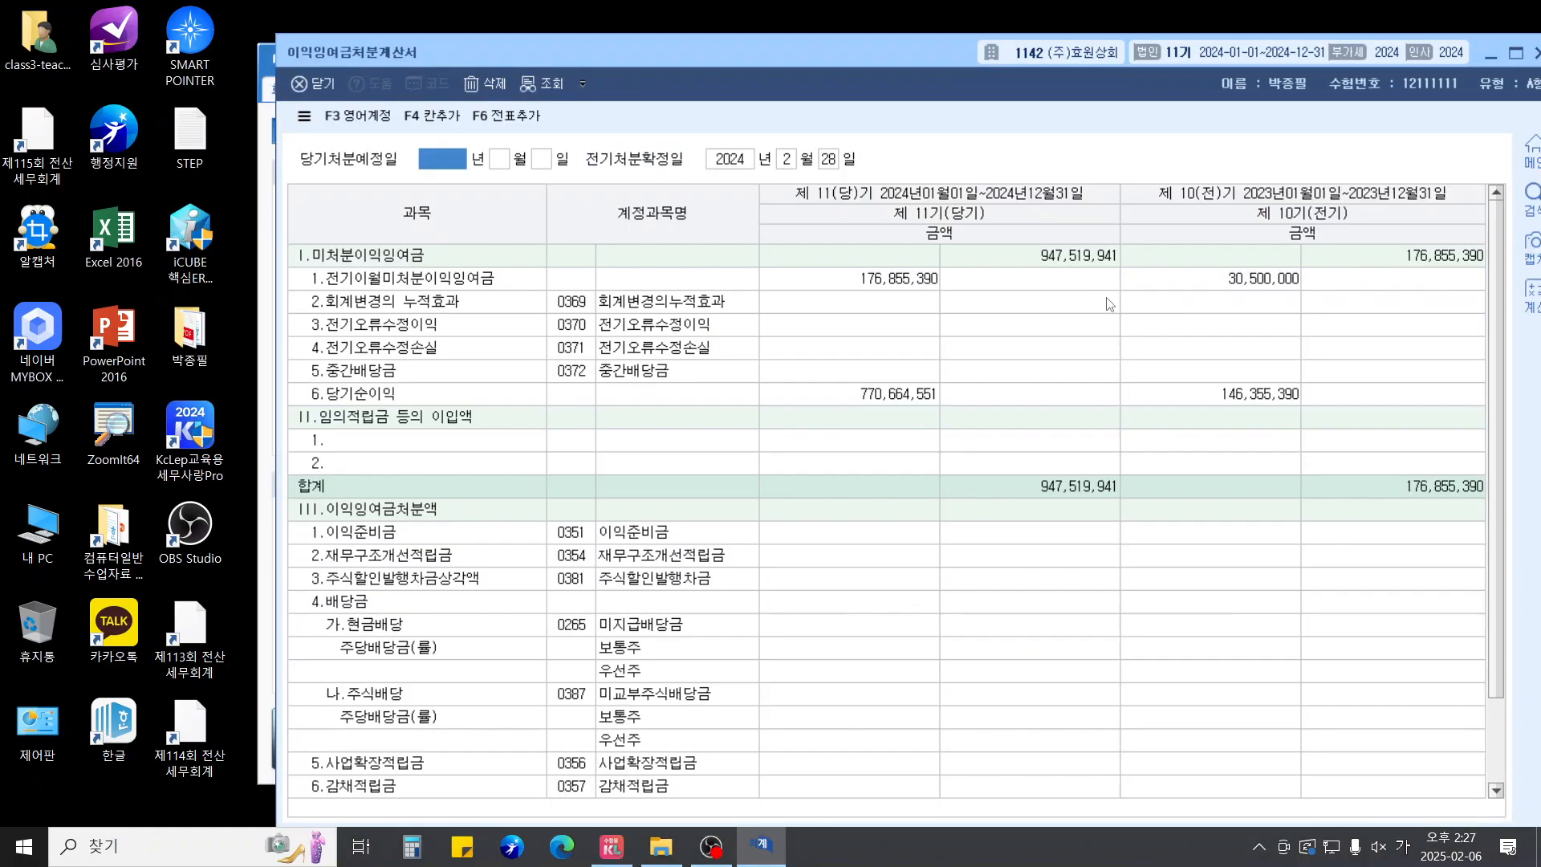
{"action": "key", "text": "Escape"}
Add the retained earnings disposition statement's 42 entries to general vouchers
{"action": "left_click", "coordinate": [1109, 297]}
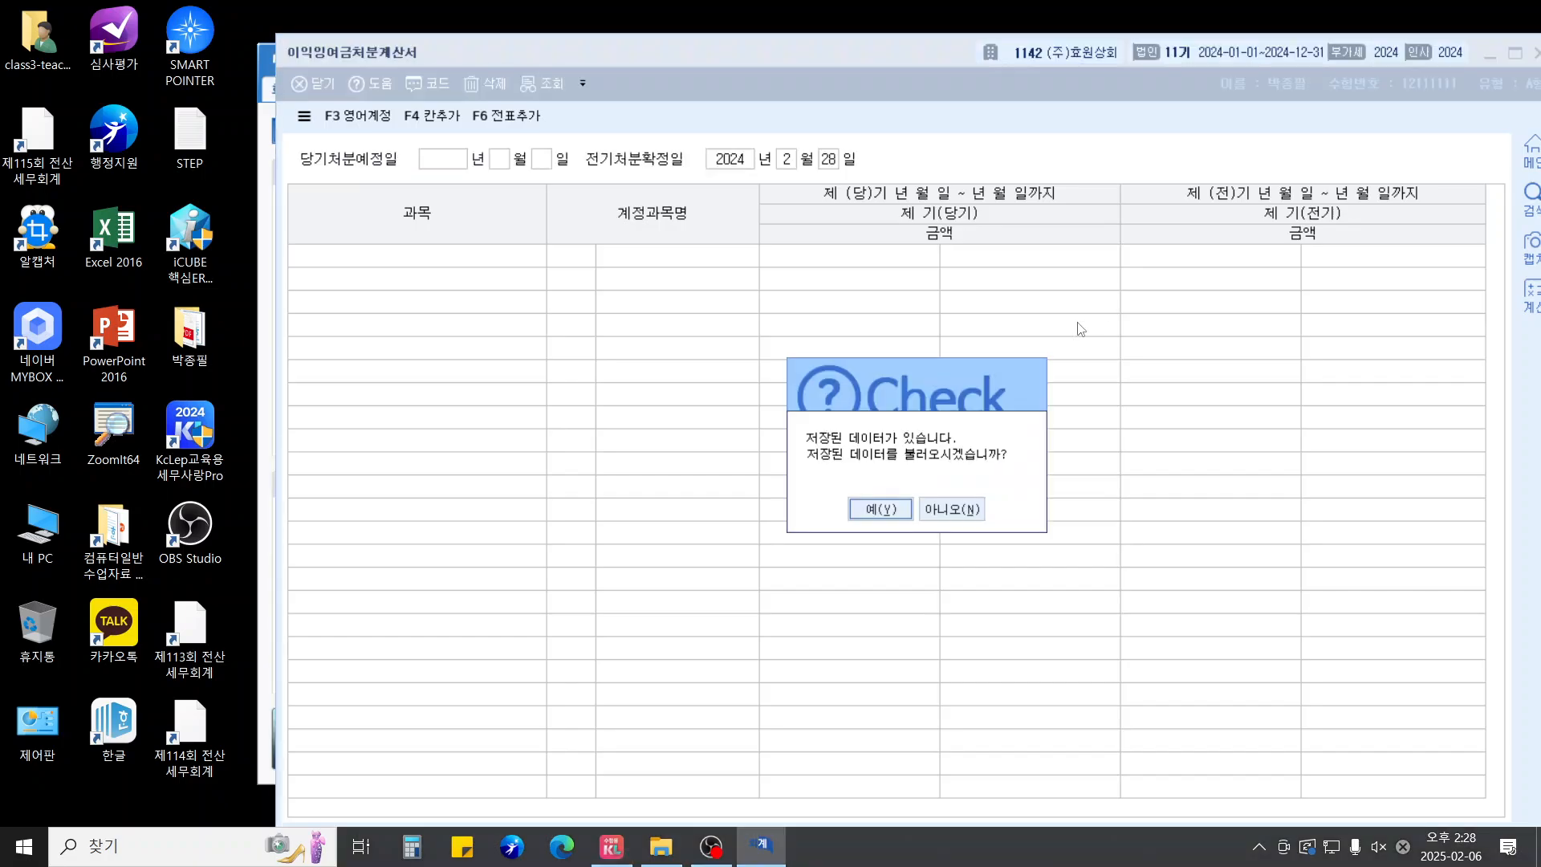
{"action": "left_click", "coordinate": [969, 521]}
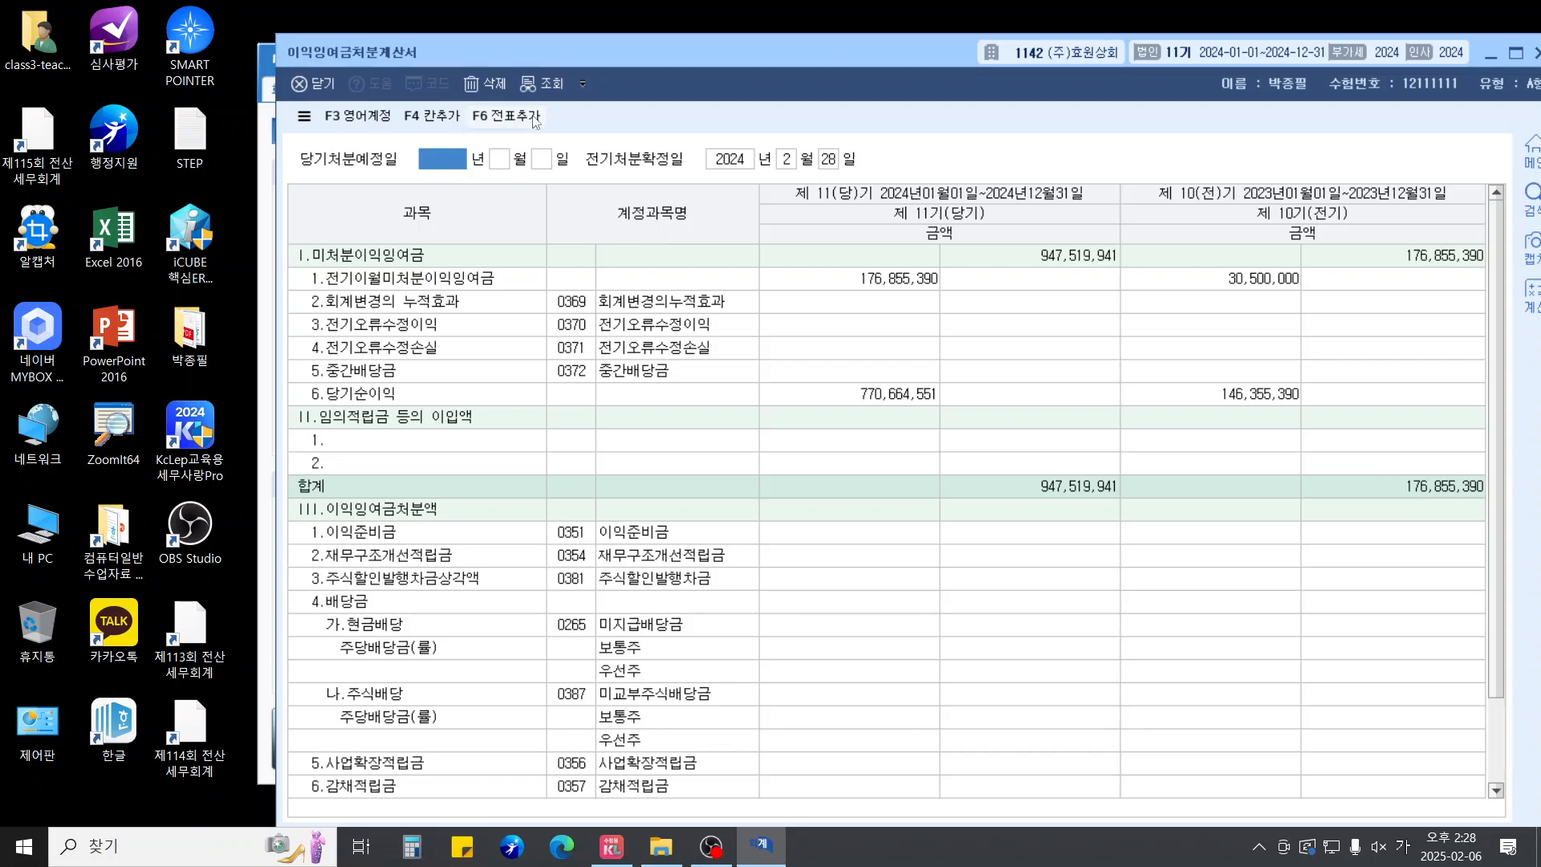
{"action": "left_click", "coordinate": [521, 118]}
{"action": "left_click", "coordinate": [916, 493]}
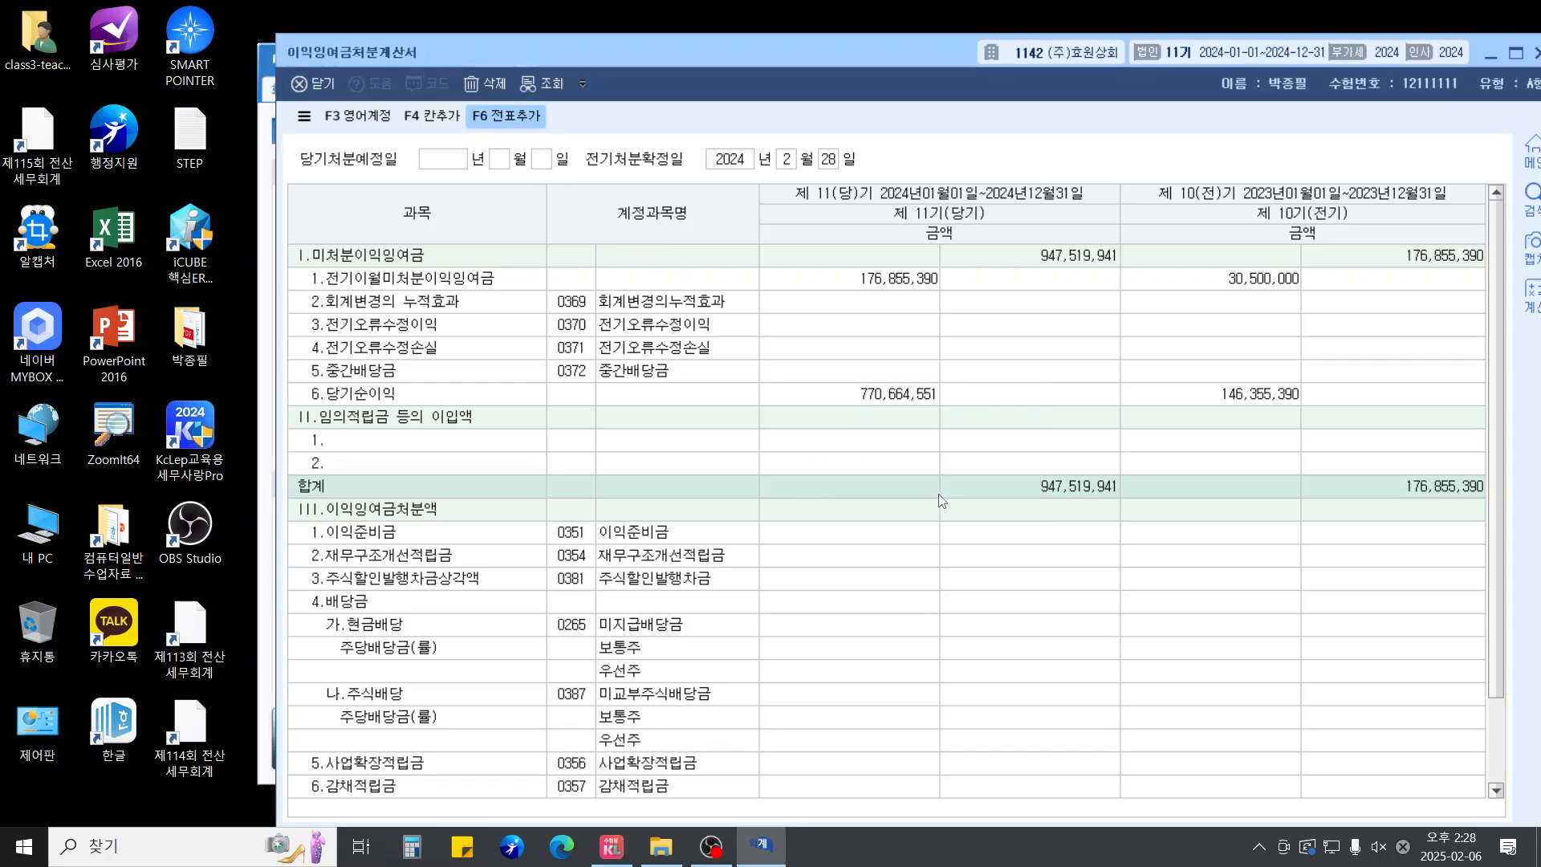
{"action": "key", "text": "Escape"}
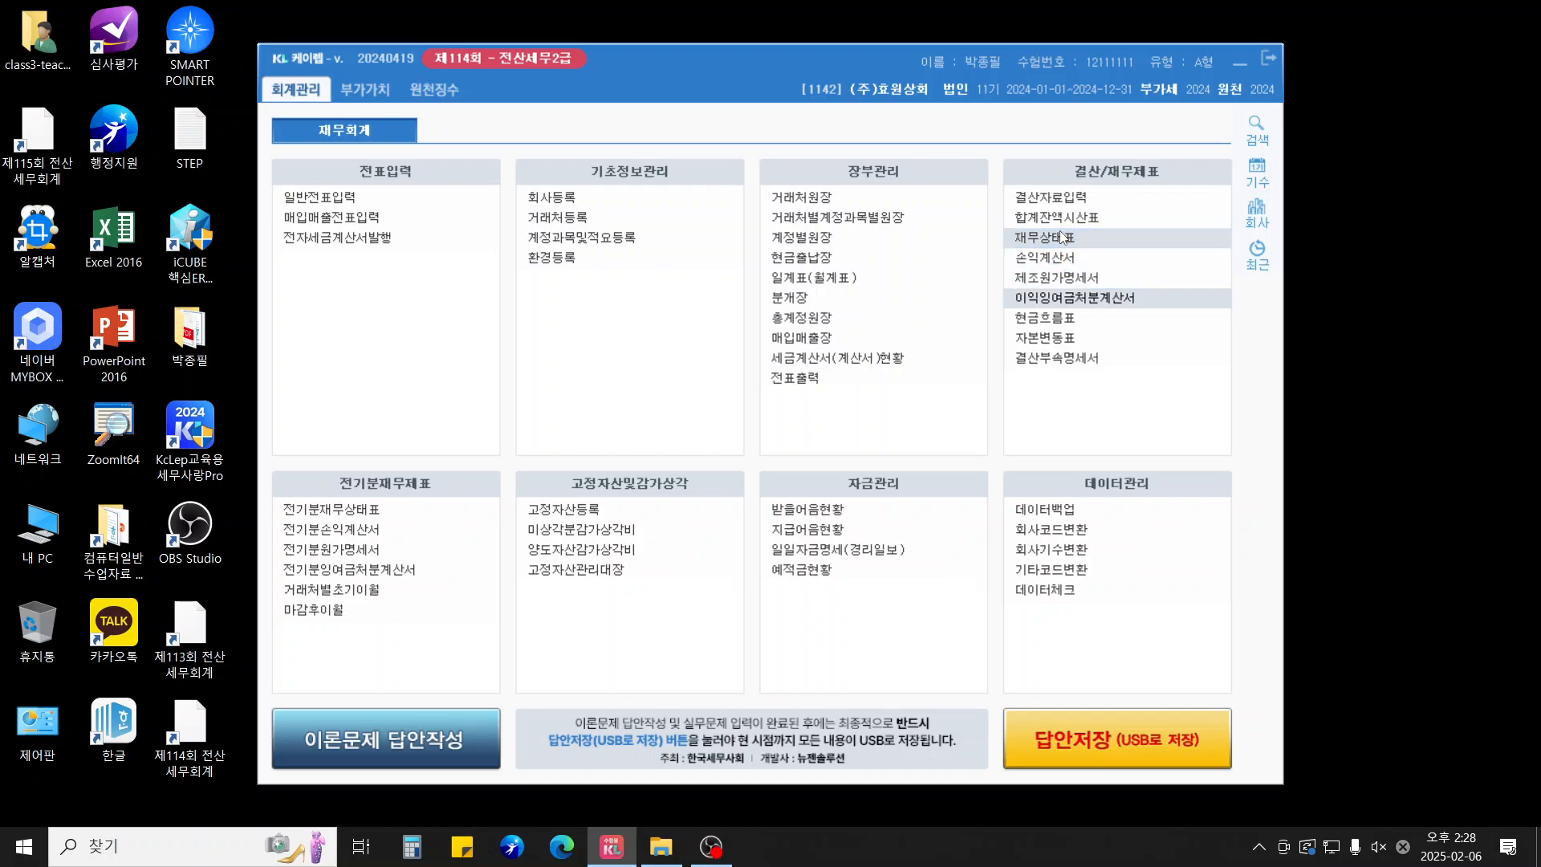
Check the December balance sheet: retained earnings 947,519,941, total liabilities plus equity 3,442,200,311
{"action": "left_click", "coordinate": [1063, 237]}
{"action": "type", "text": "12"}
{"action": "key", "text": "Return"}
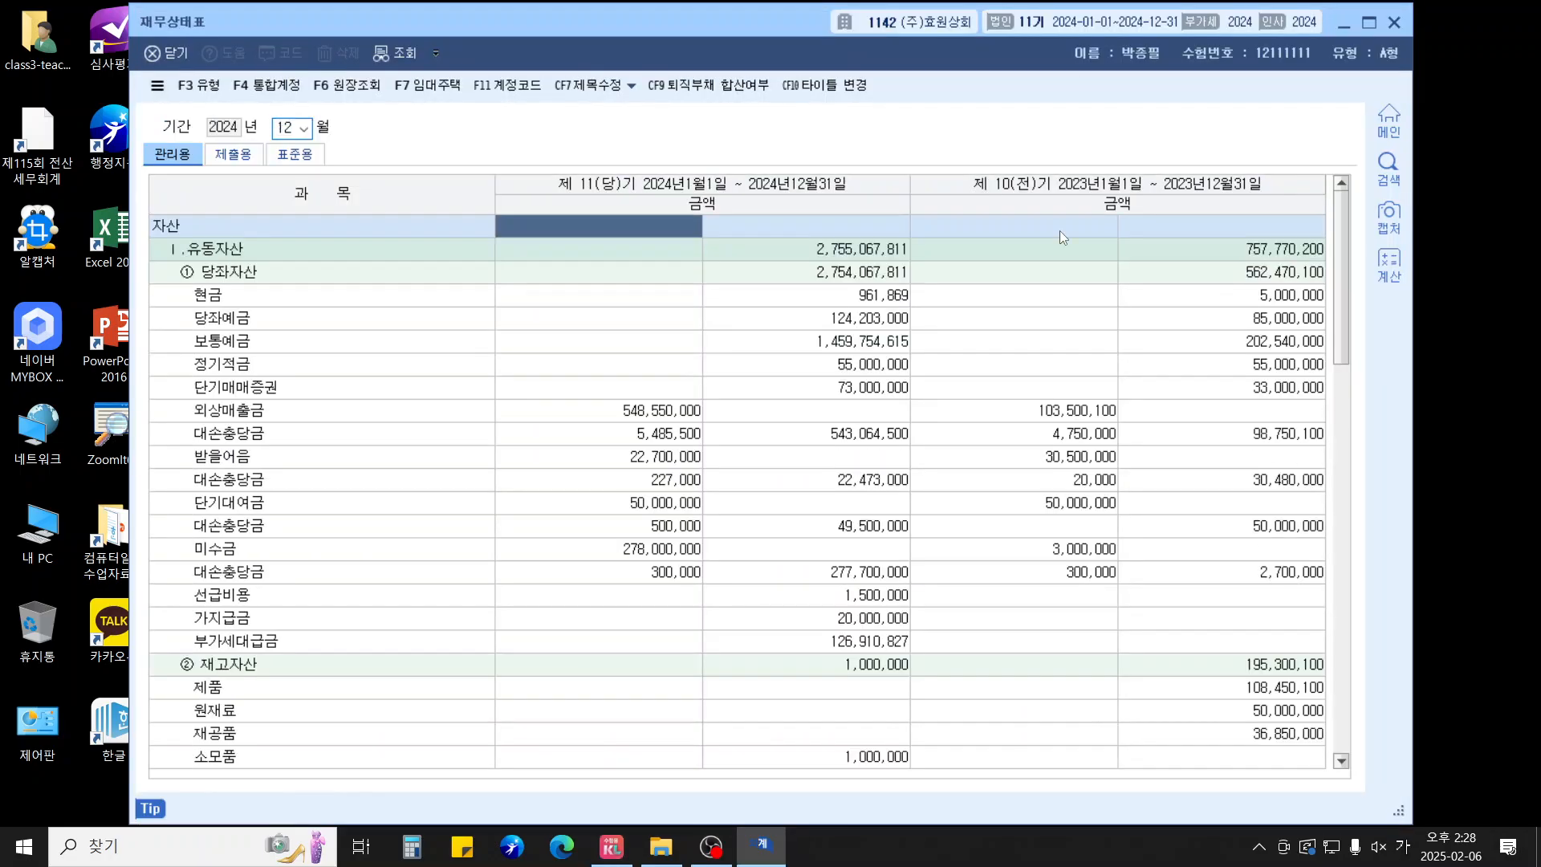
{"action": "key", "text": "Page_Down"}
{"action": "key", "text": "Page_Down"}
{"action": "key", "text": "Page_Down"}
{"action": "key", "text": "Page_Down"}
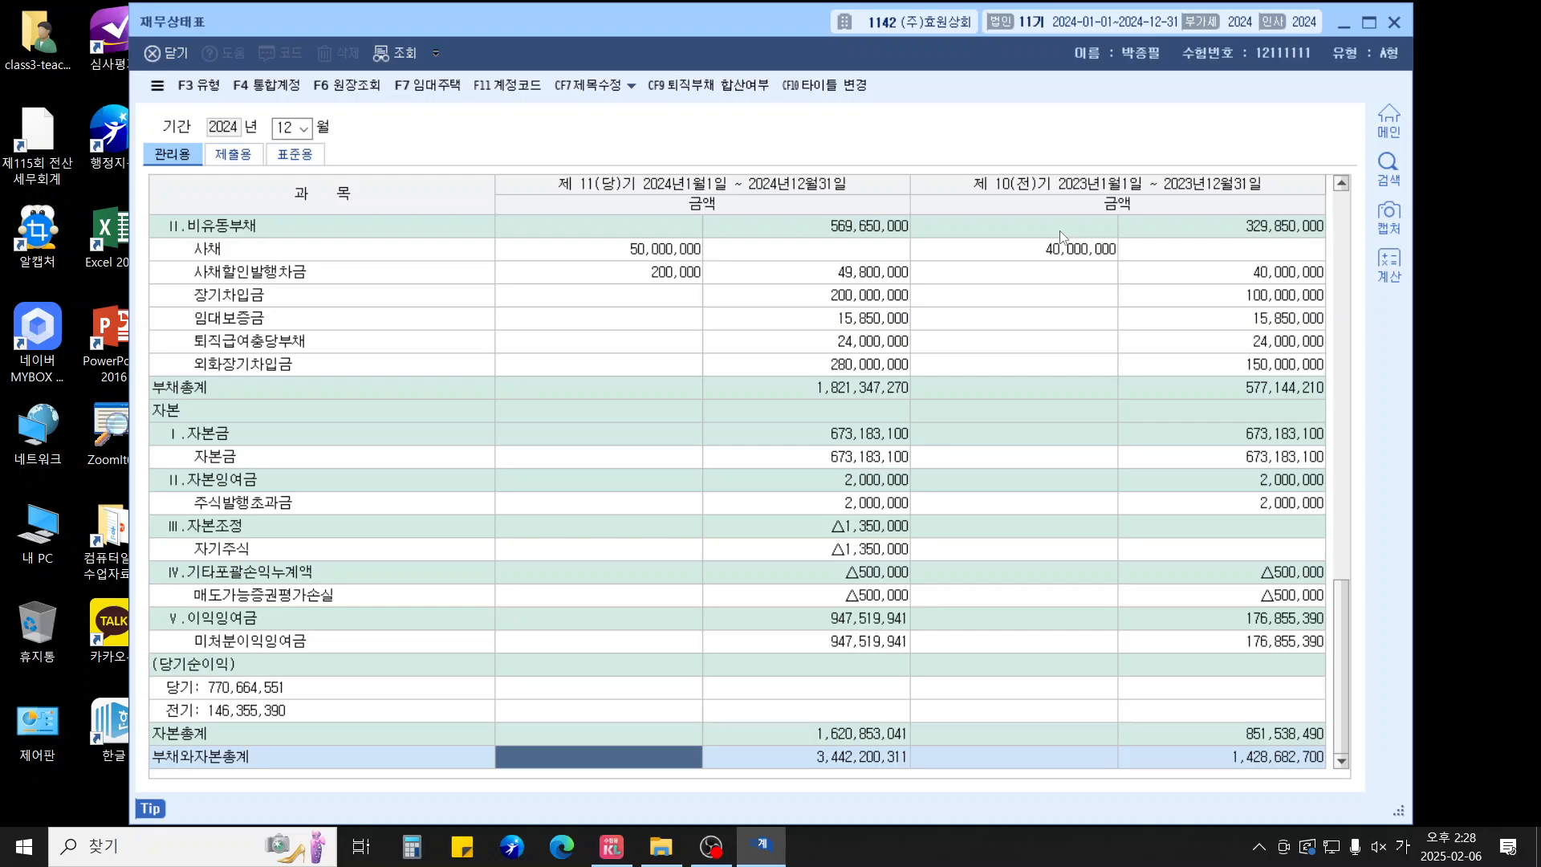
{"action": "key", "text": "Escape"}
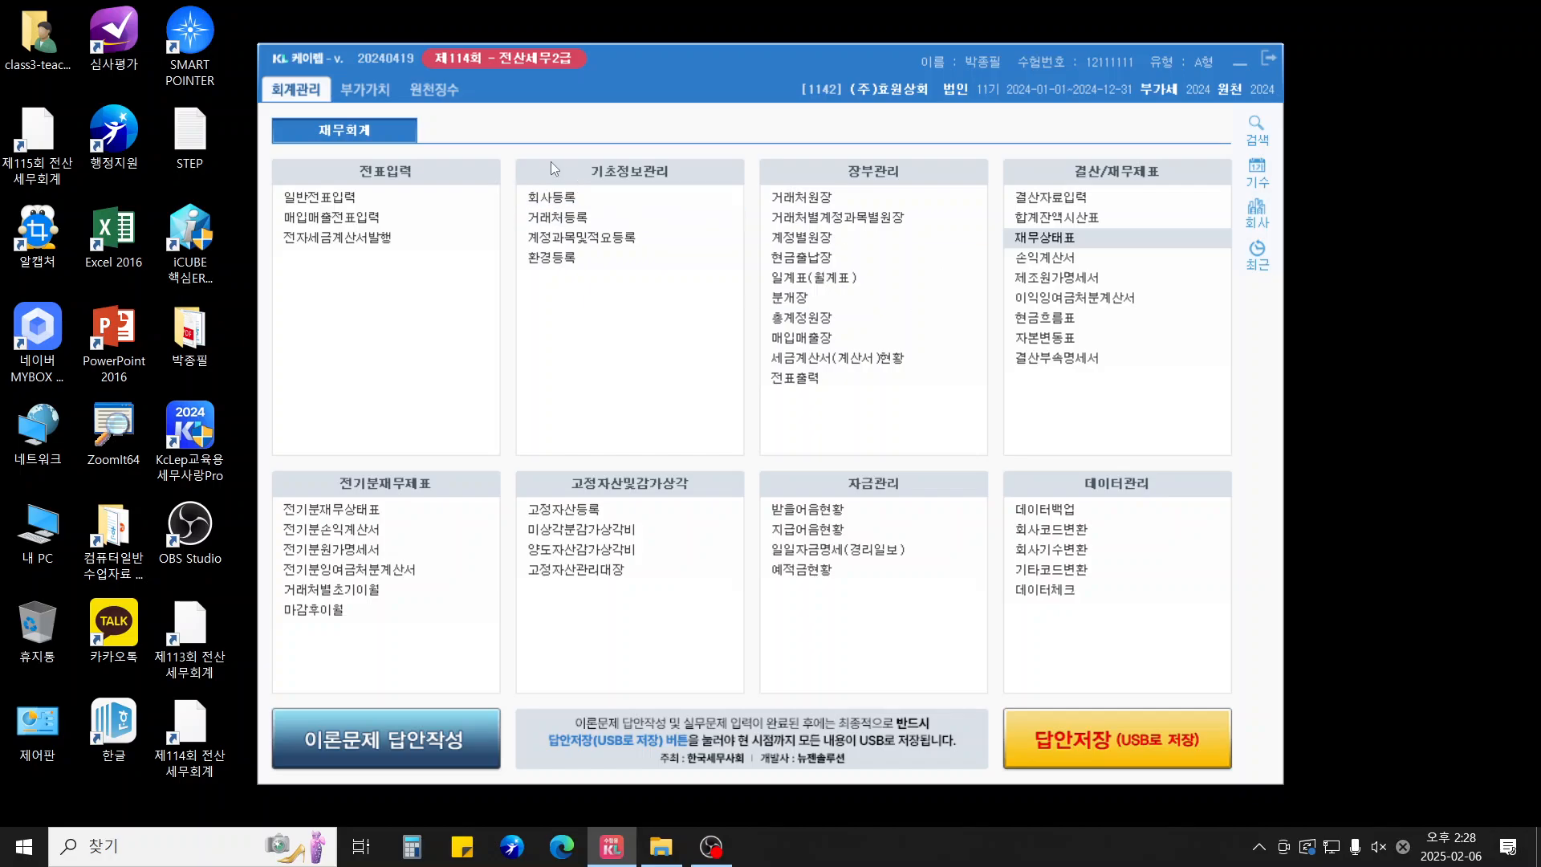
Open 급여자료입력 under 원천징수 and bring up the 수당공제 registration list
{"action": "left_click", "coordinate": [417, 92]}
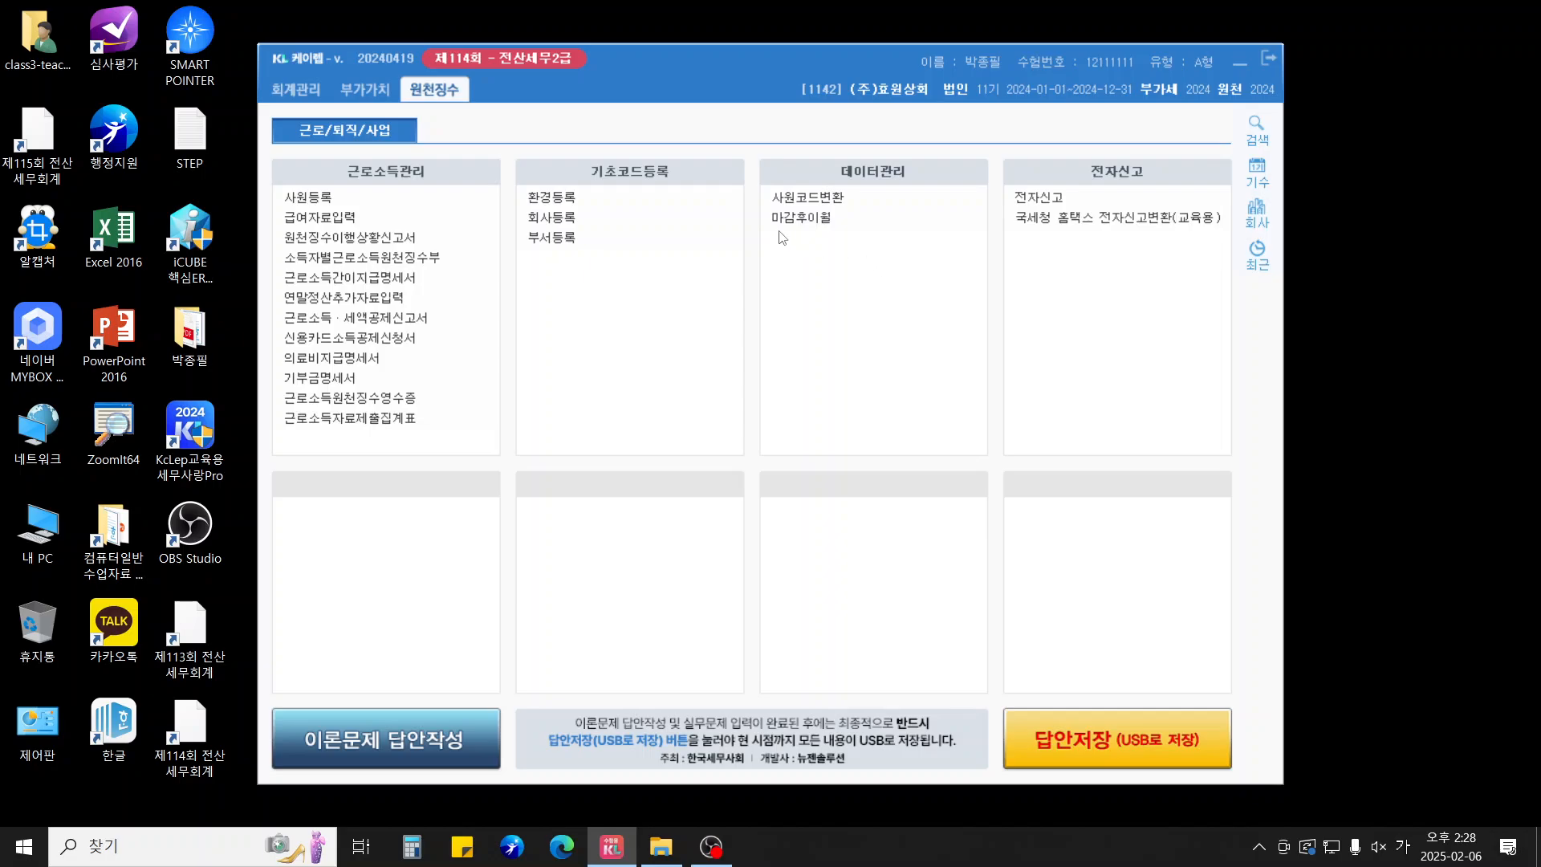
{"action": "left_click", "coordinate": [346, 218]}
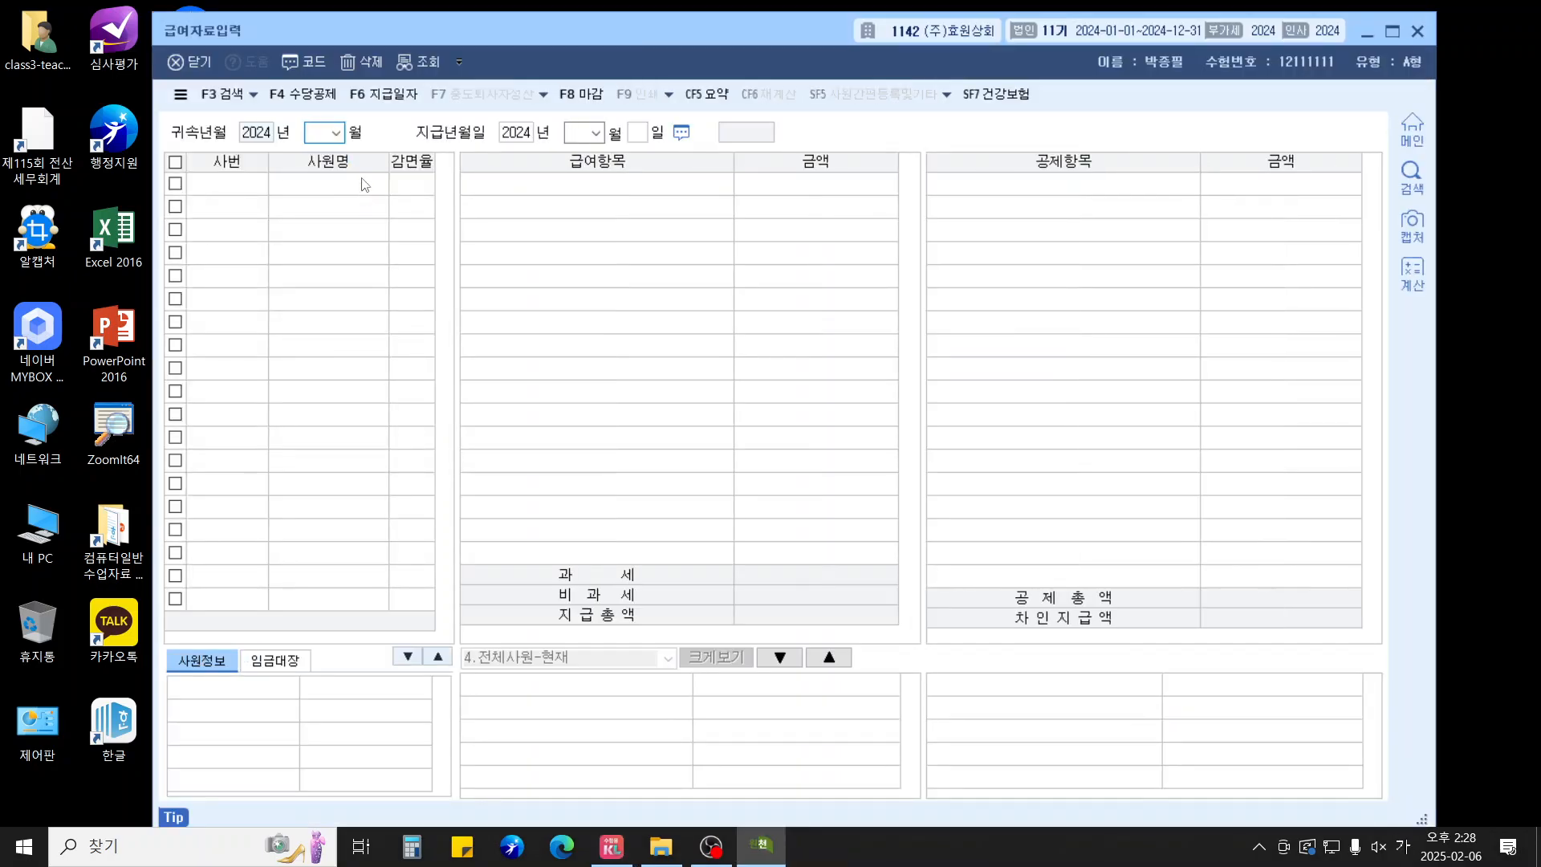
{"action": "left_click", "coordinate": [311, 99]}
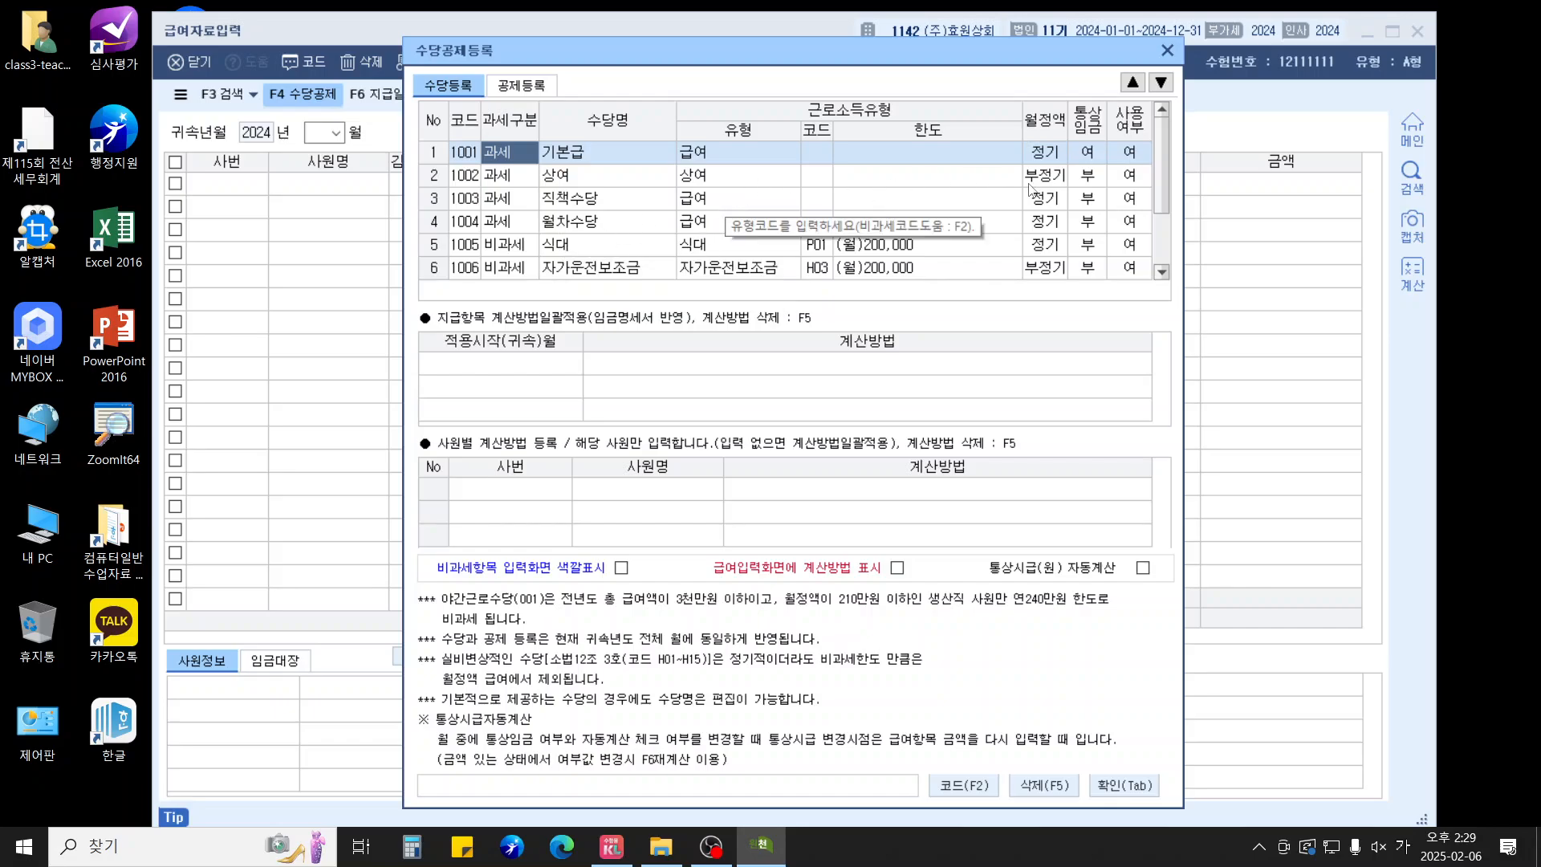
Mark the 상여 and 월차수당 allowances as not used
{"action": "left_click", "coordinate": [1134, 178]}
{"action": "type", "text": "0"}
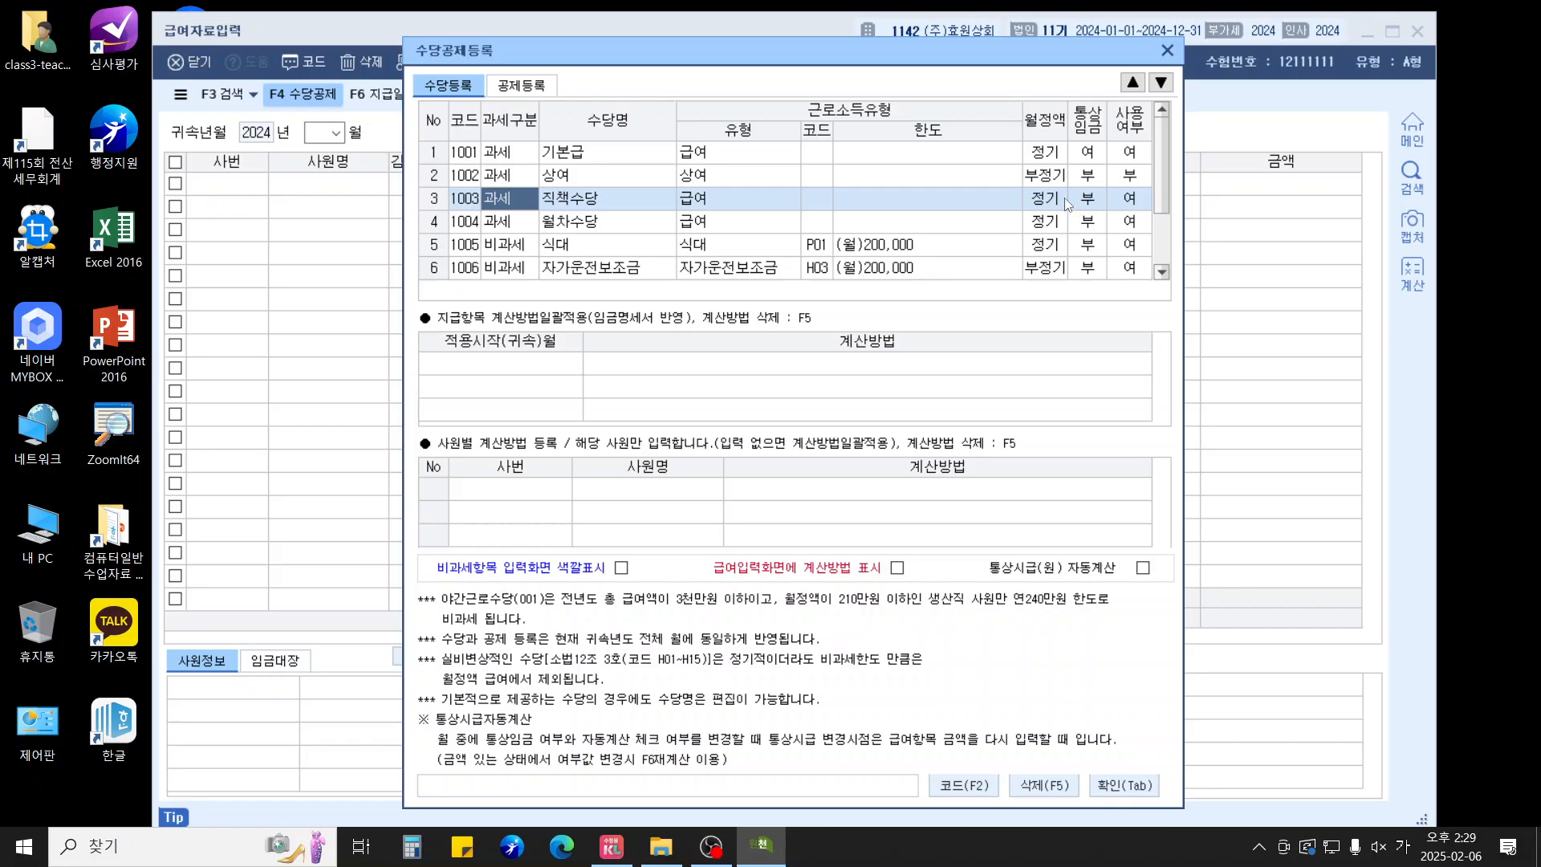
{"action": "left_click", "coordinate": [1137, 225]}
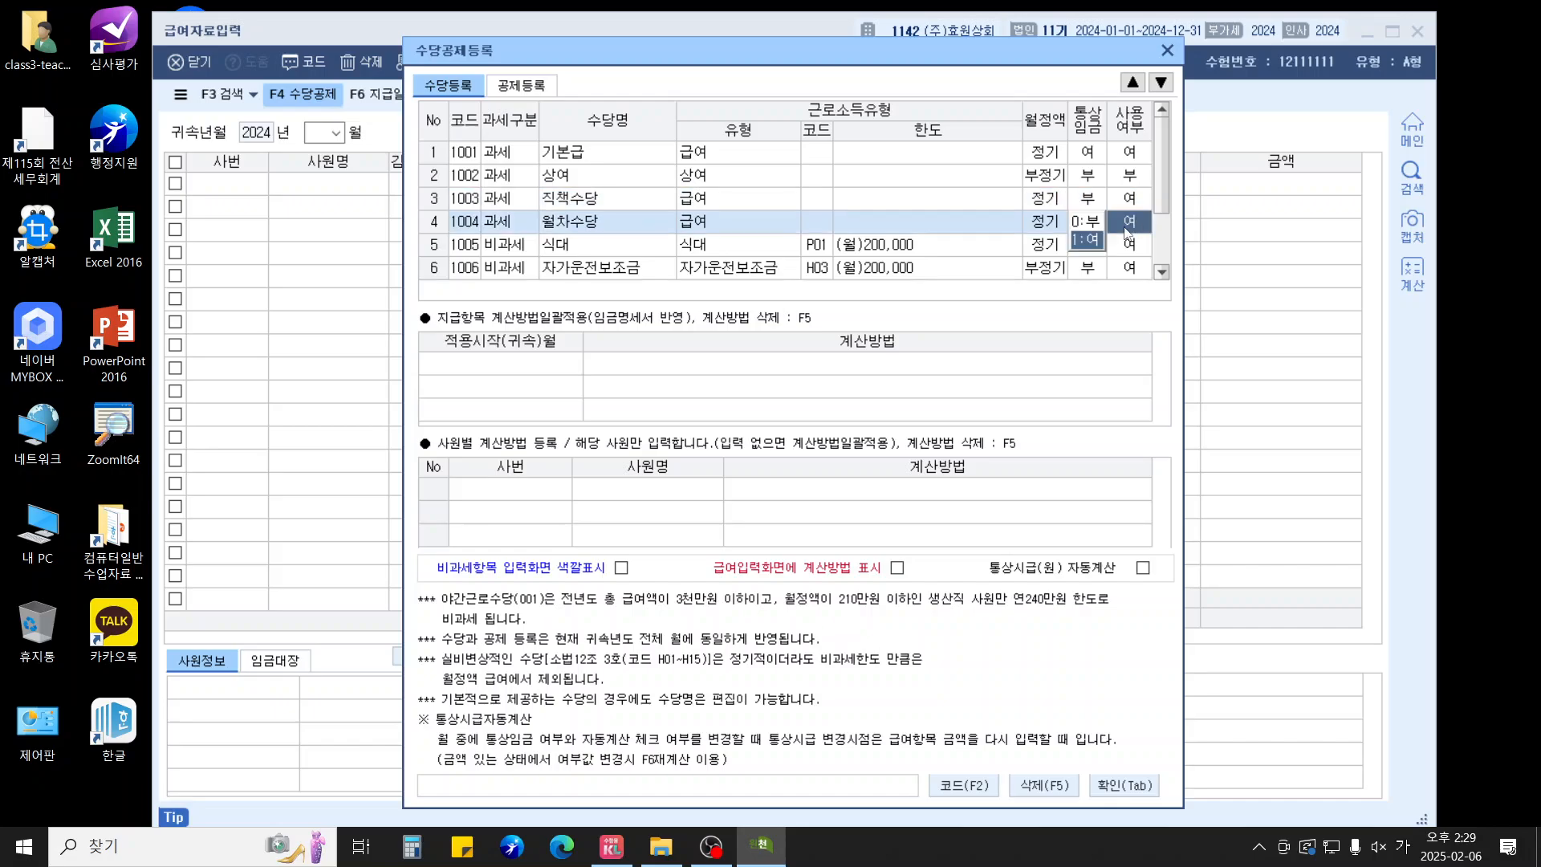
{"action": "key", "text": "0"}
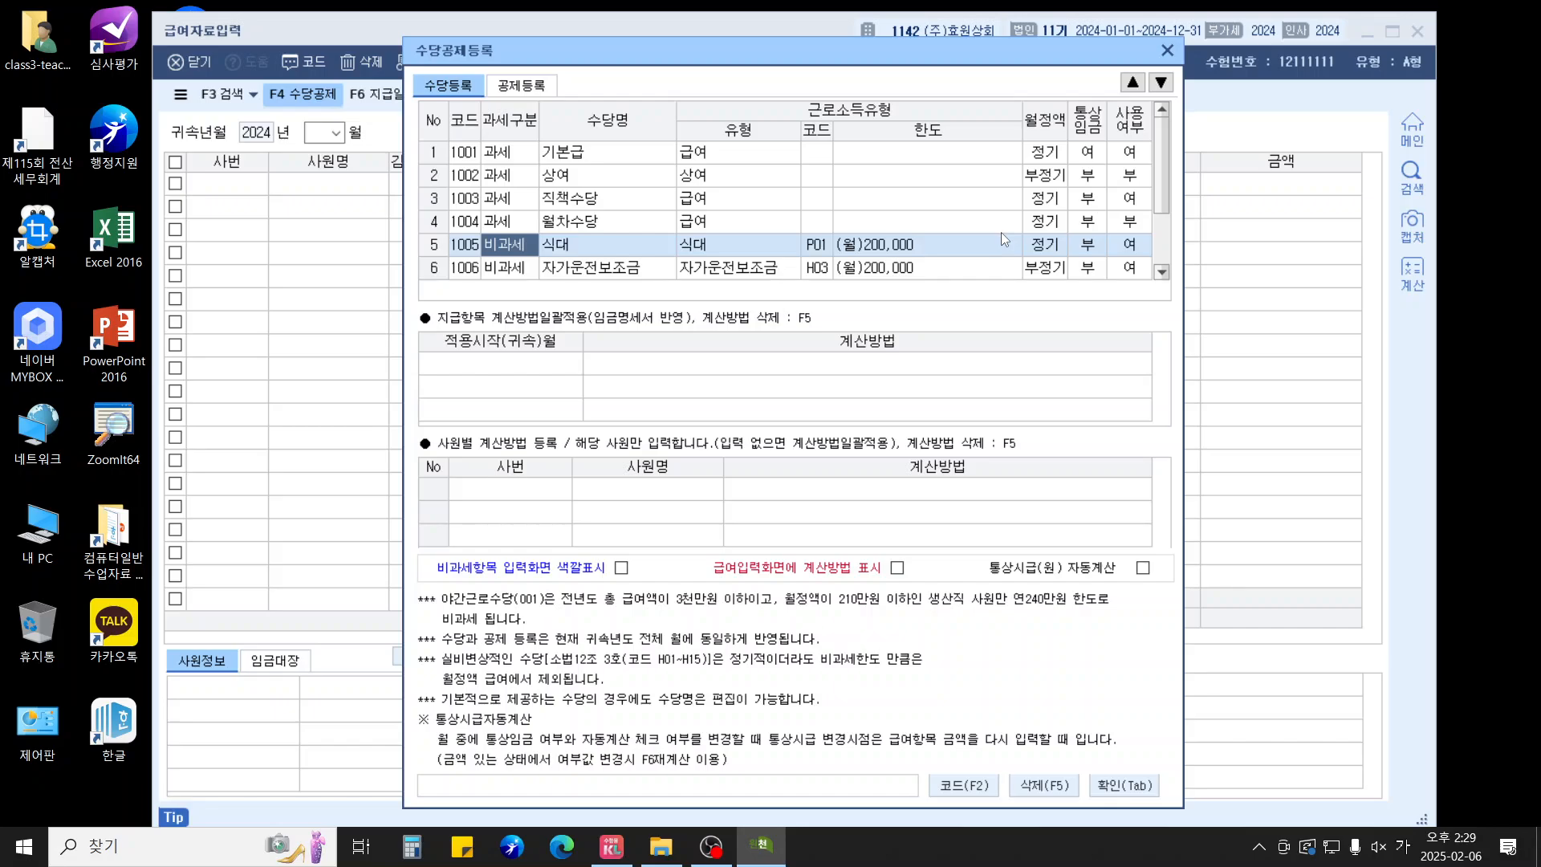
{"action": "scroll", "coordinate": [1002, 239], "scroll_direction": "down", "scroll_amount": 1}
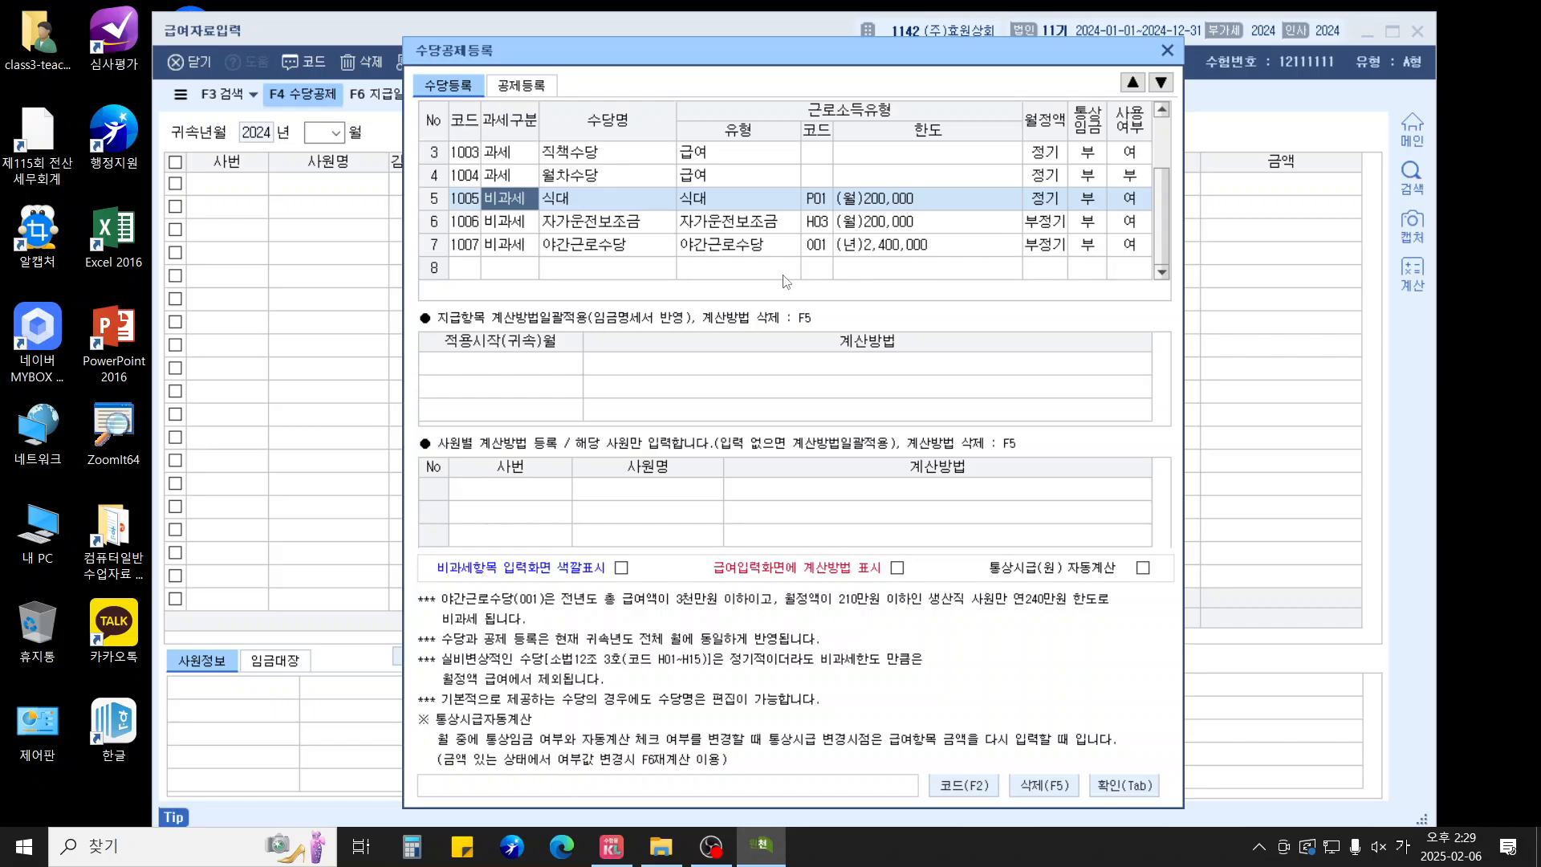
Add non-taxable regular allowance 출산보육수당 with code Q01 and save the list
{"action": "left_click", "coordinate": [546, 271]}
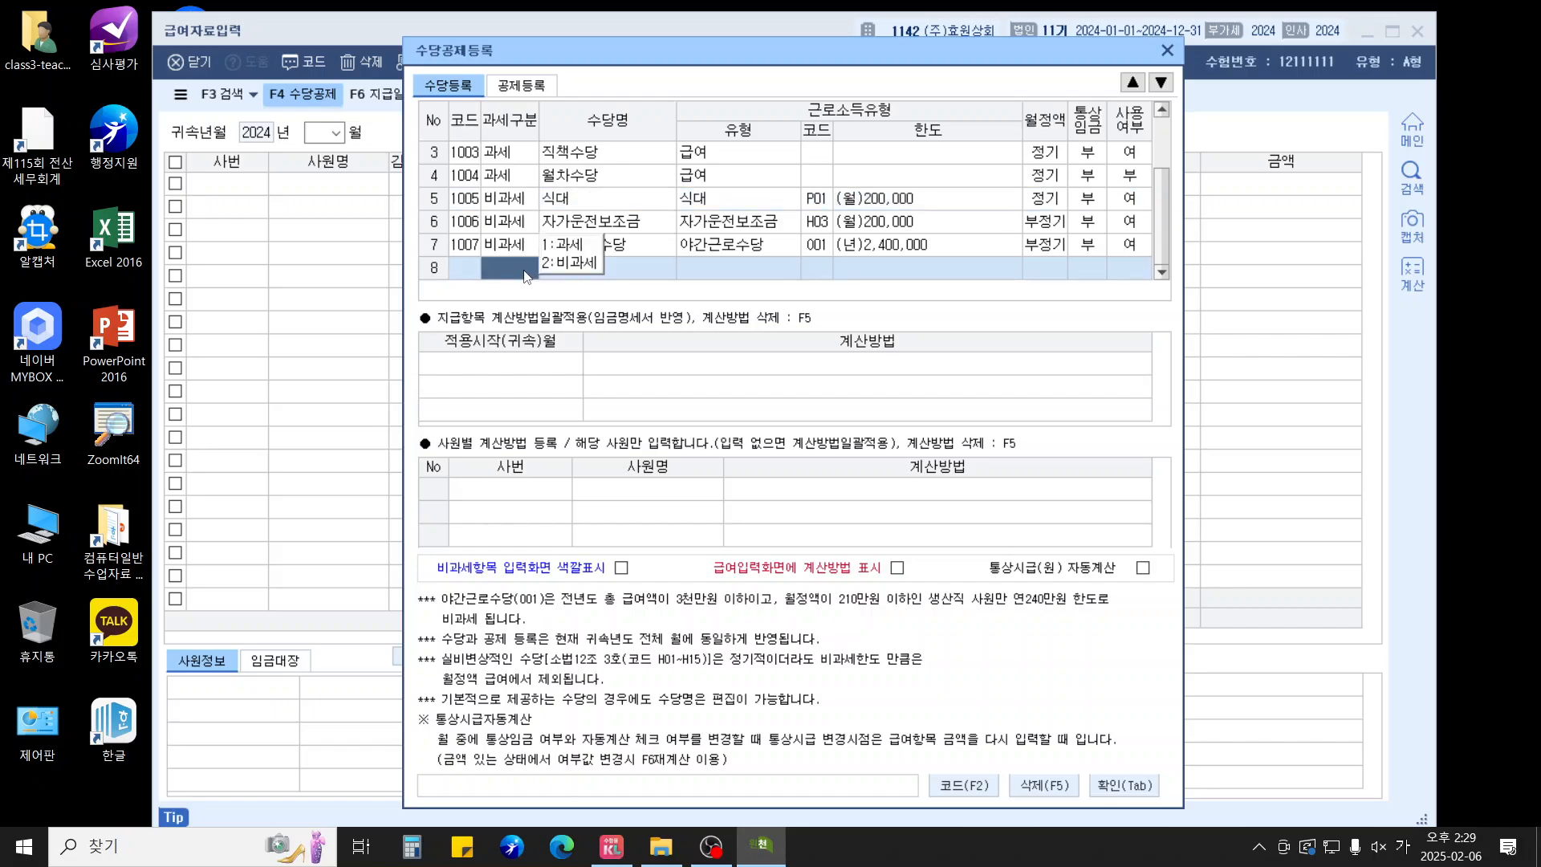
{"action": "left_click", "coordinate": [598, 264]}
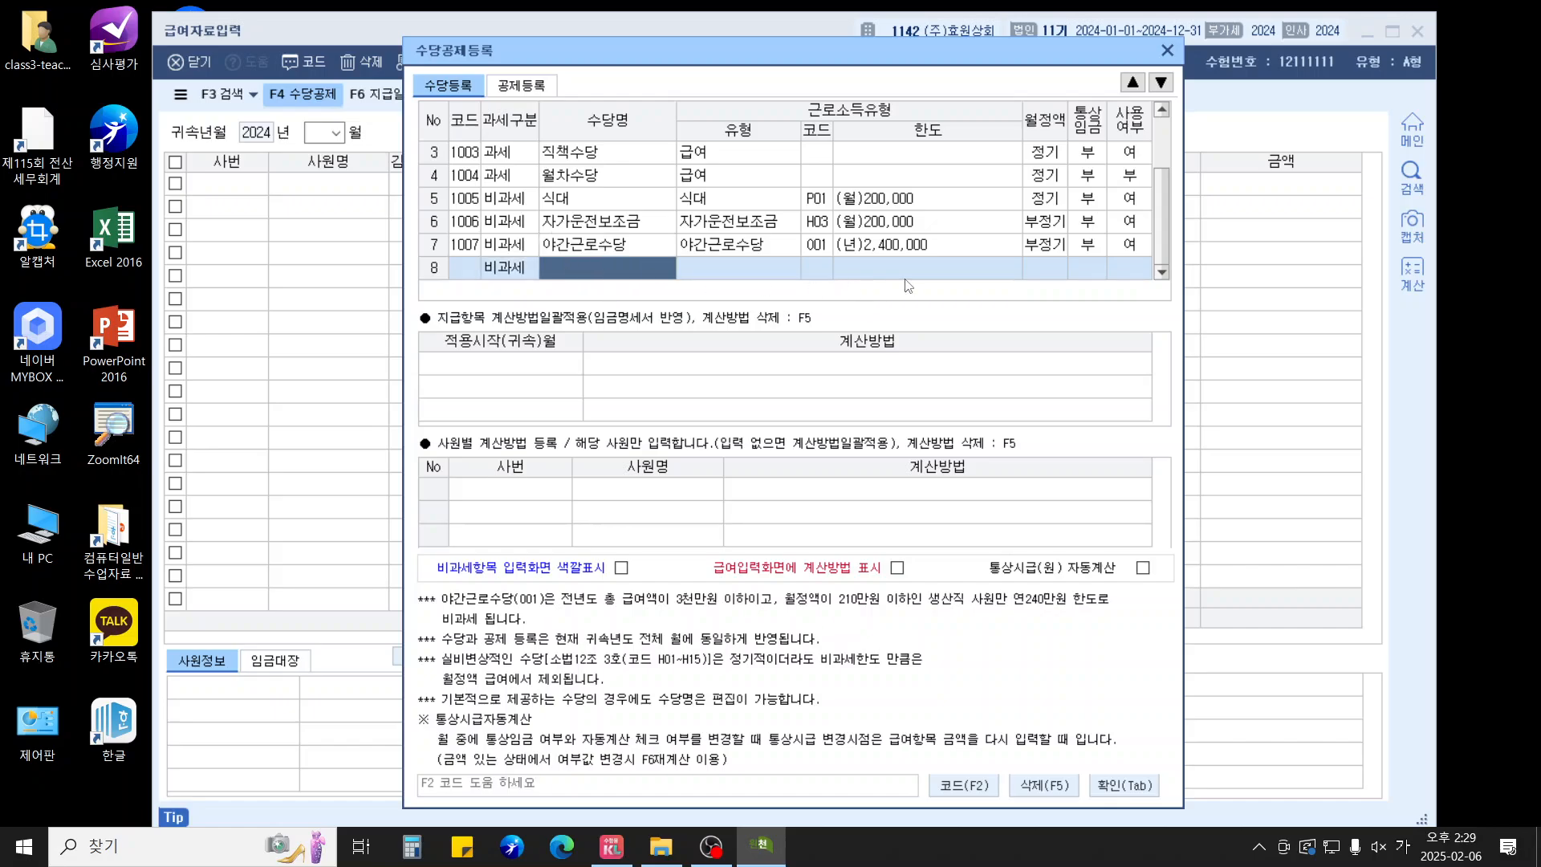
{"action": "type", "text": "출산보육"}
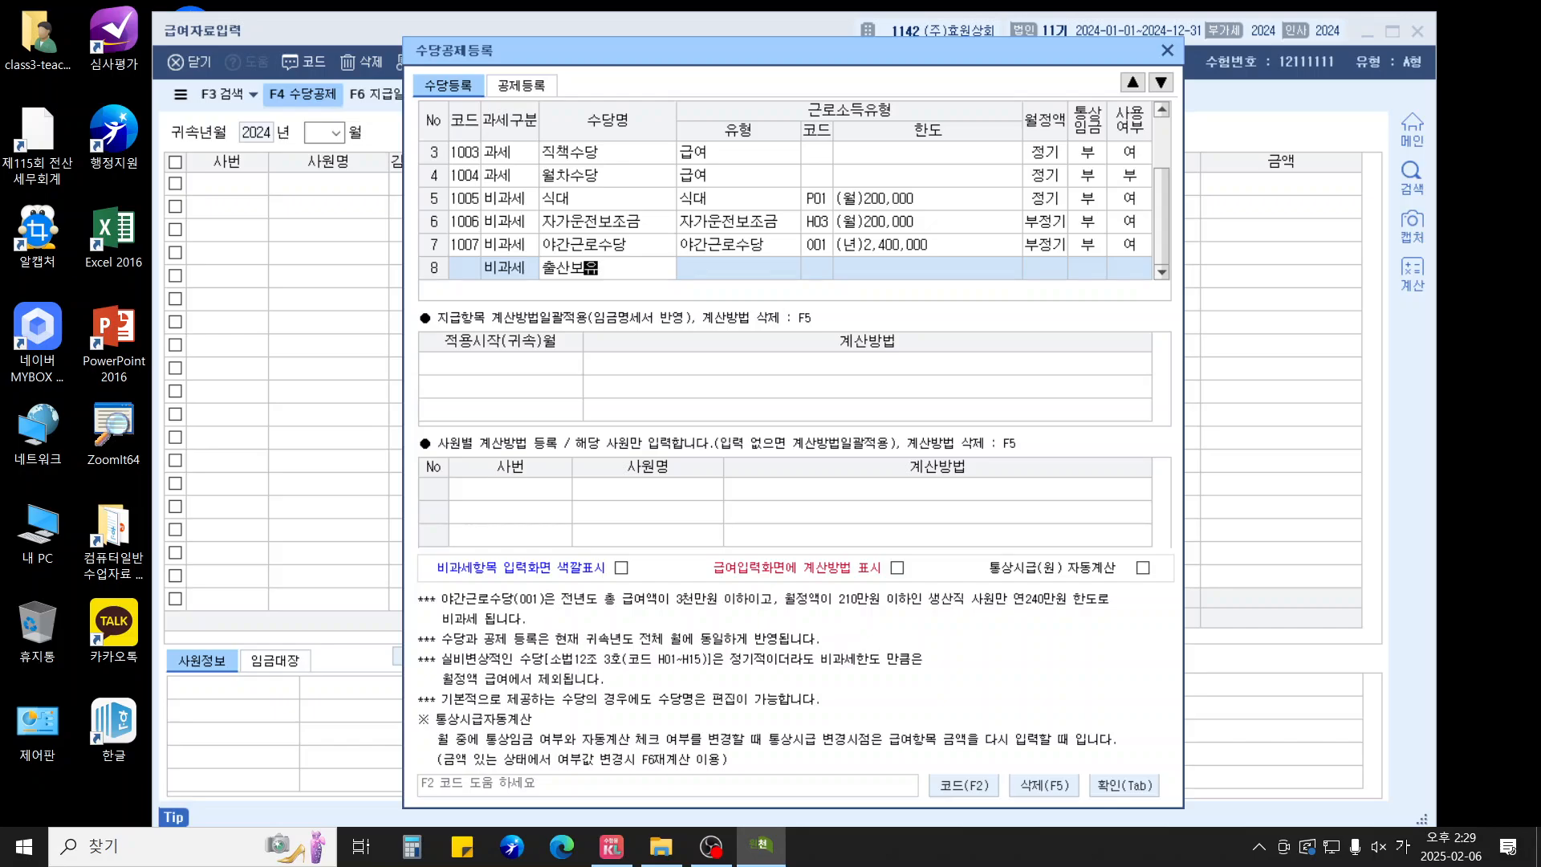
{"action": "type", "text": "수당"}
{"action": "key", "text": "Return"}
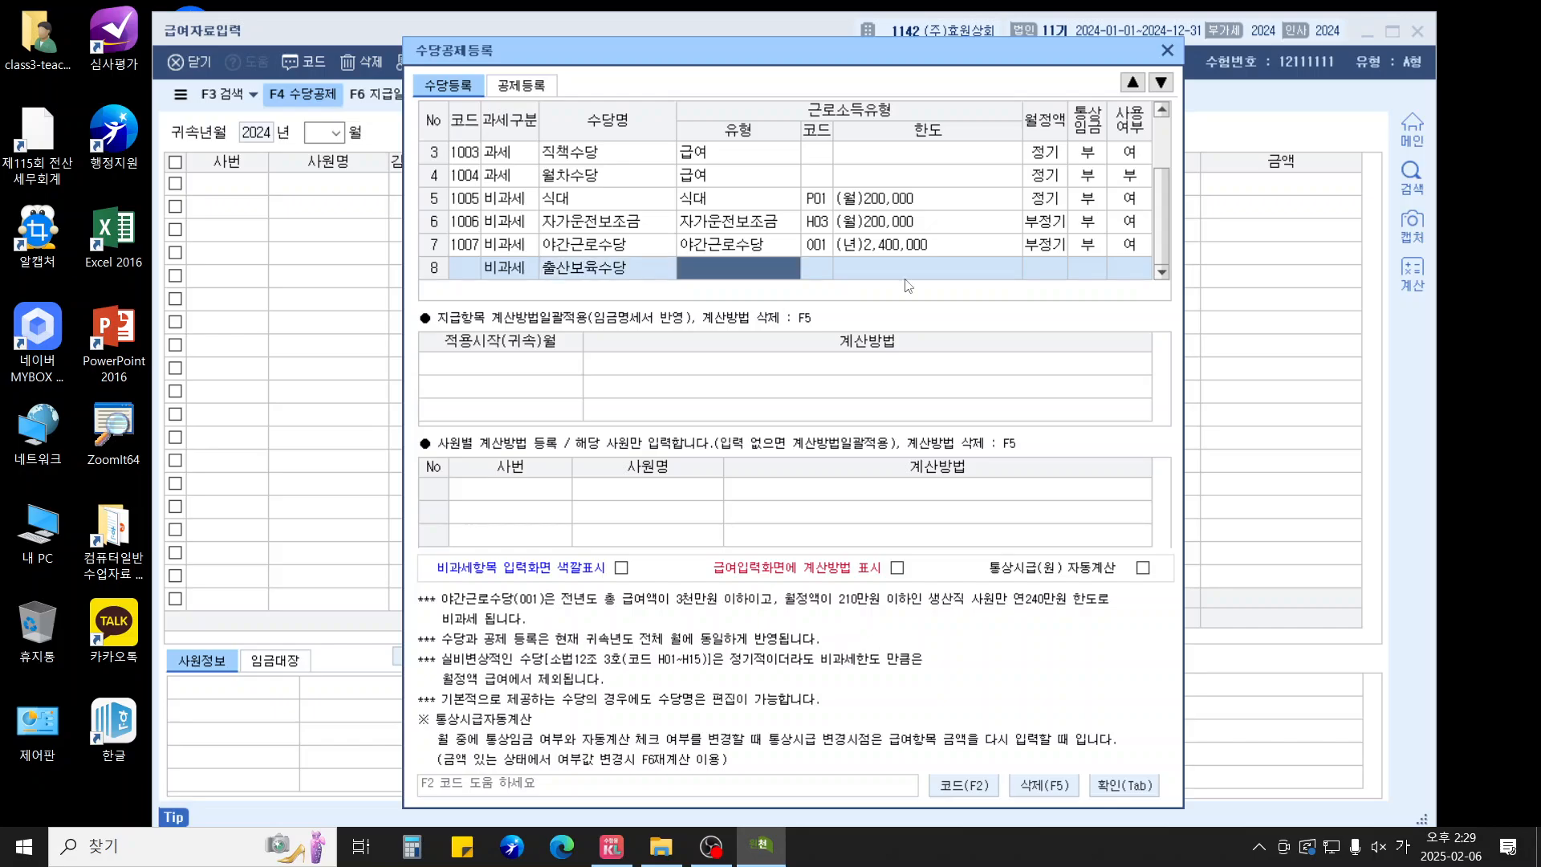
{"action": "key", "text": "F2"}
{"action": "type", "text": "출"}
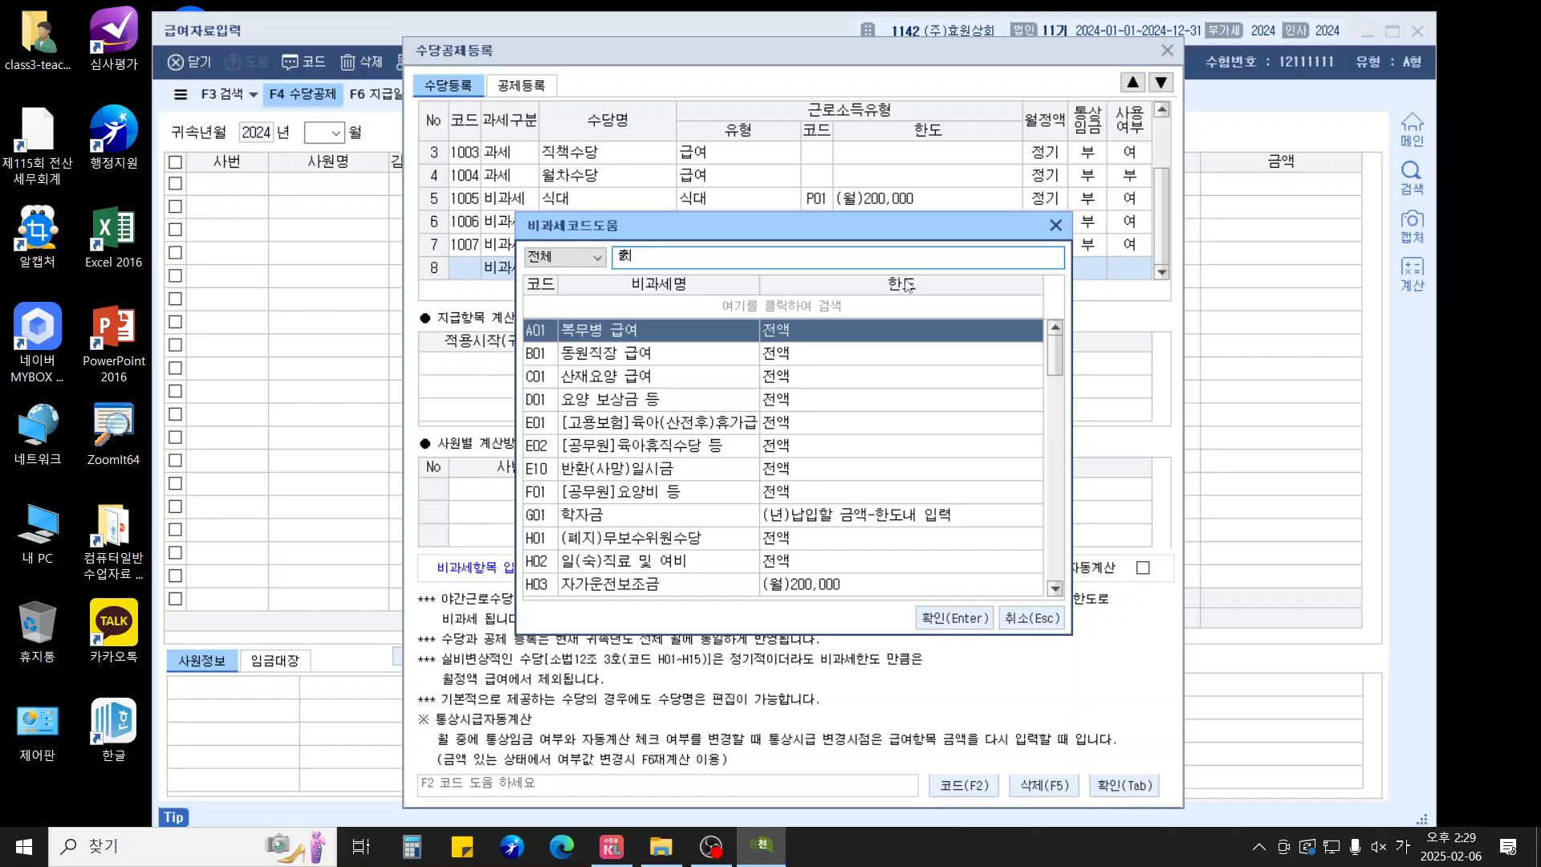
{"action": "type", "text": "산"}
{"action": "key", "text": "Return"}
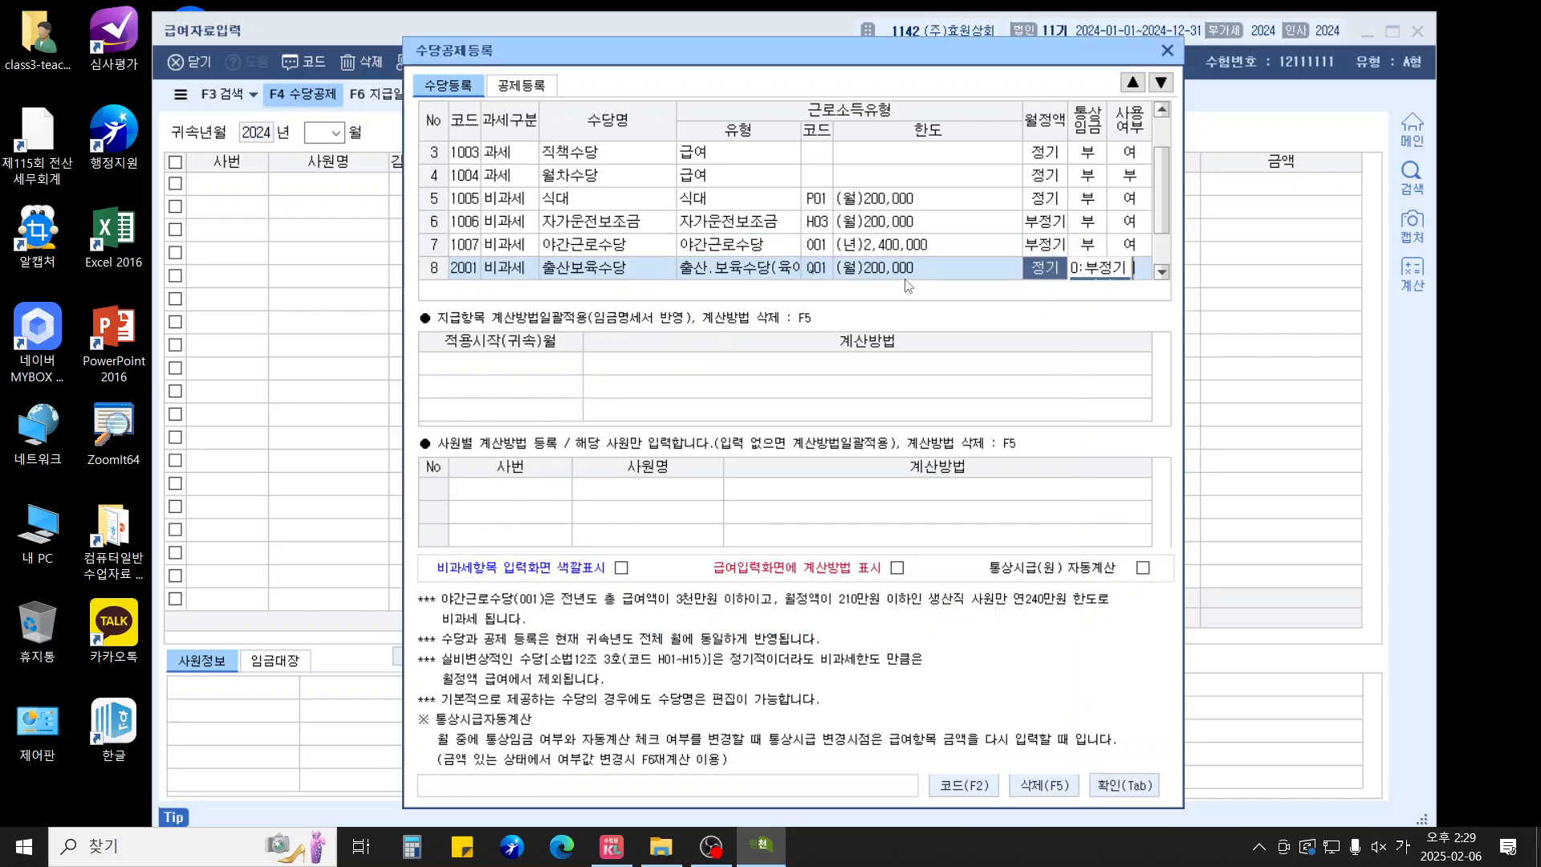
{"action": "key", "text": "Return"}
{"action": "key", "text": "Return"}
{"action": "key", "text": "Return"}
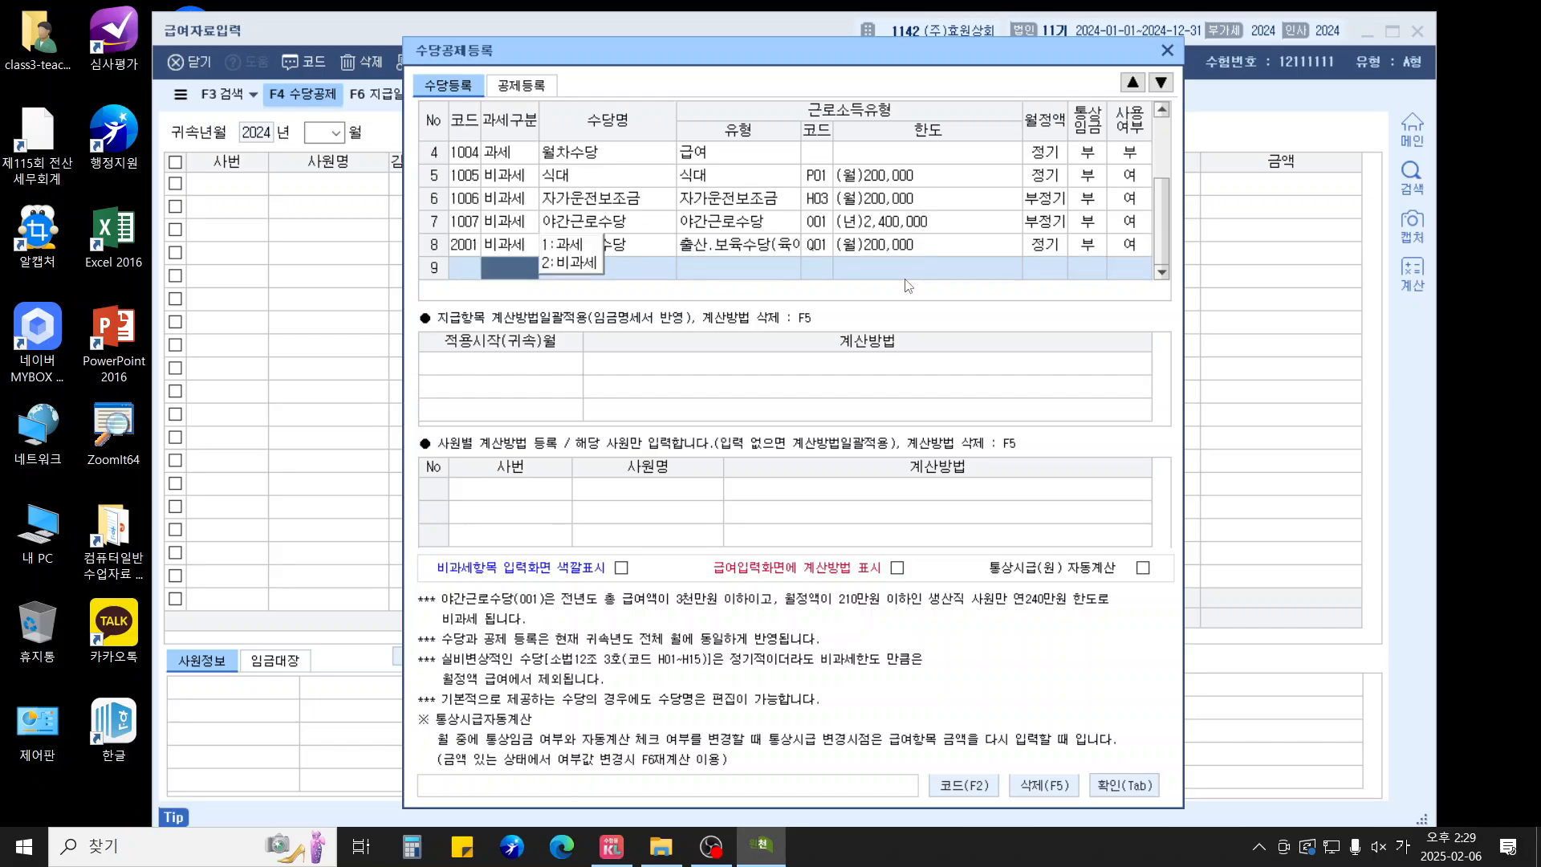
{"action": "key", "text": "Down"}
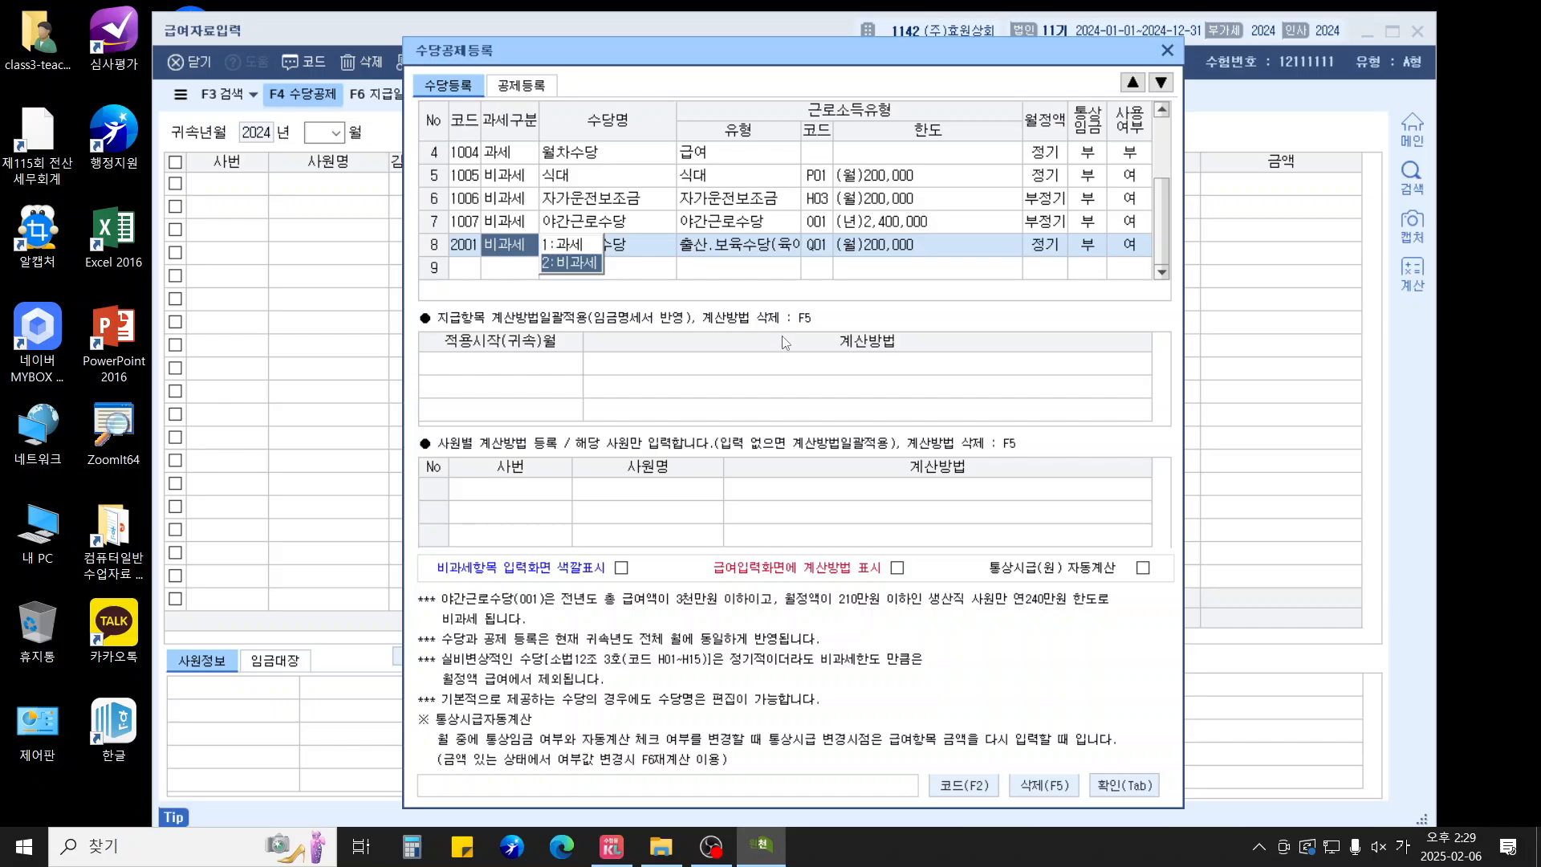
{"action": "left_click", "coordinate": [1141, 786]}
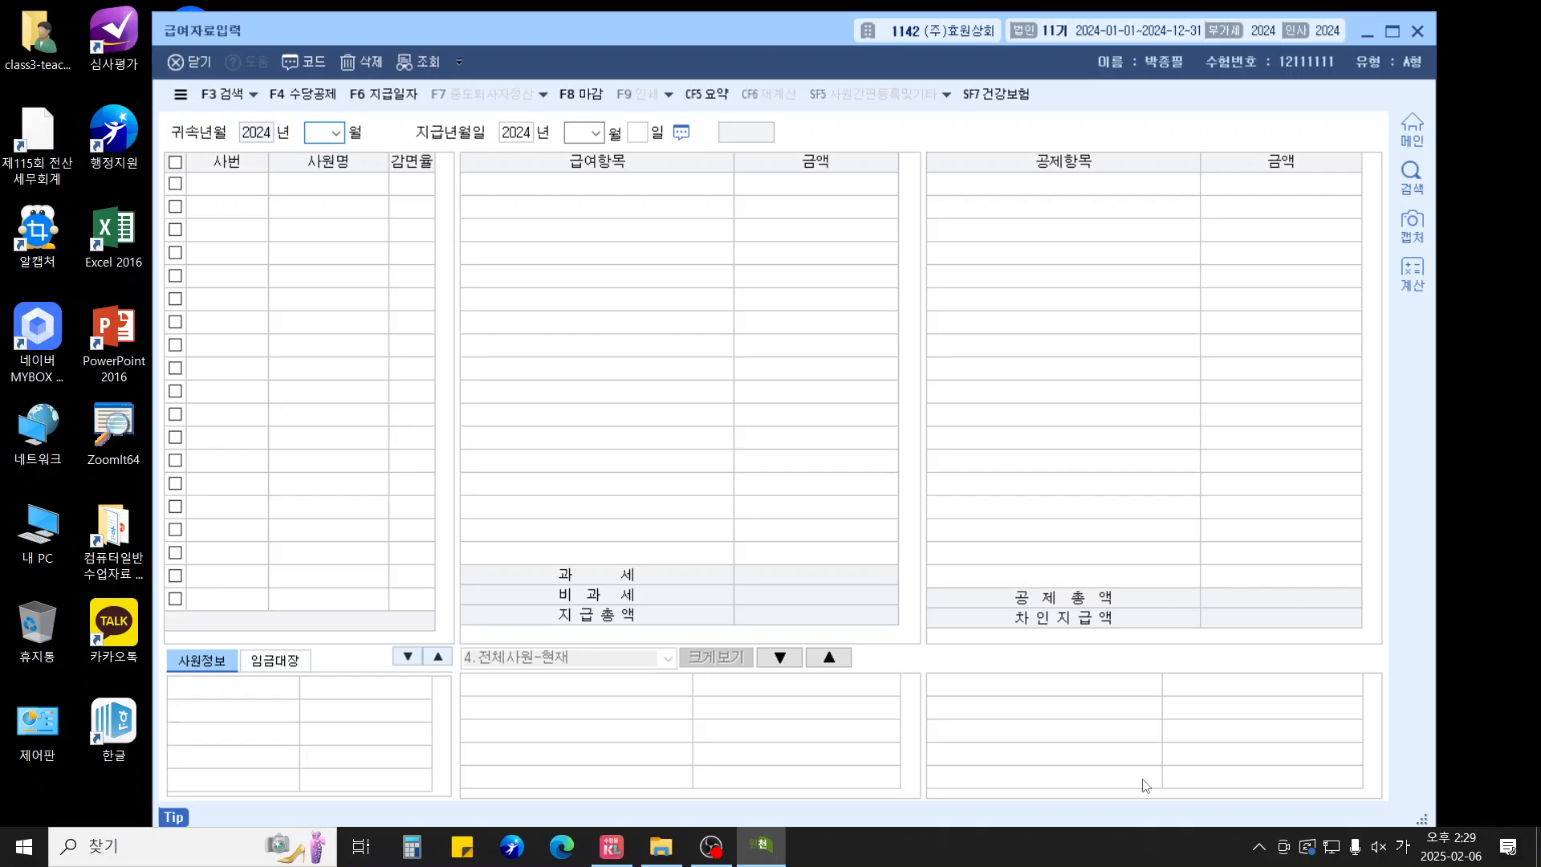
For April, enter 기본급 2,800,000, 직책수당 400,000, and 200,000 each for four allowances
{"action": "type", "text": "04"}
{"action": "key", "text": "Return"}
{"action": "key", "text": "Return"}
{"action": "key", "text": "Return"}
{"action": "key", "text": "Return"}
{"action": "key", "text": "Return"}
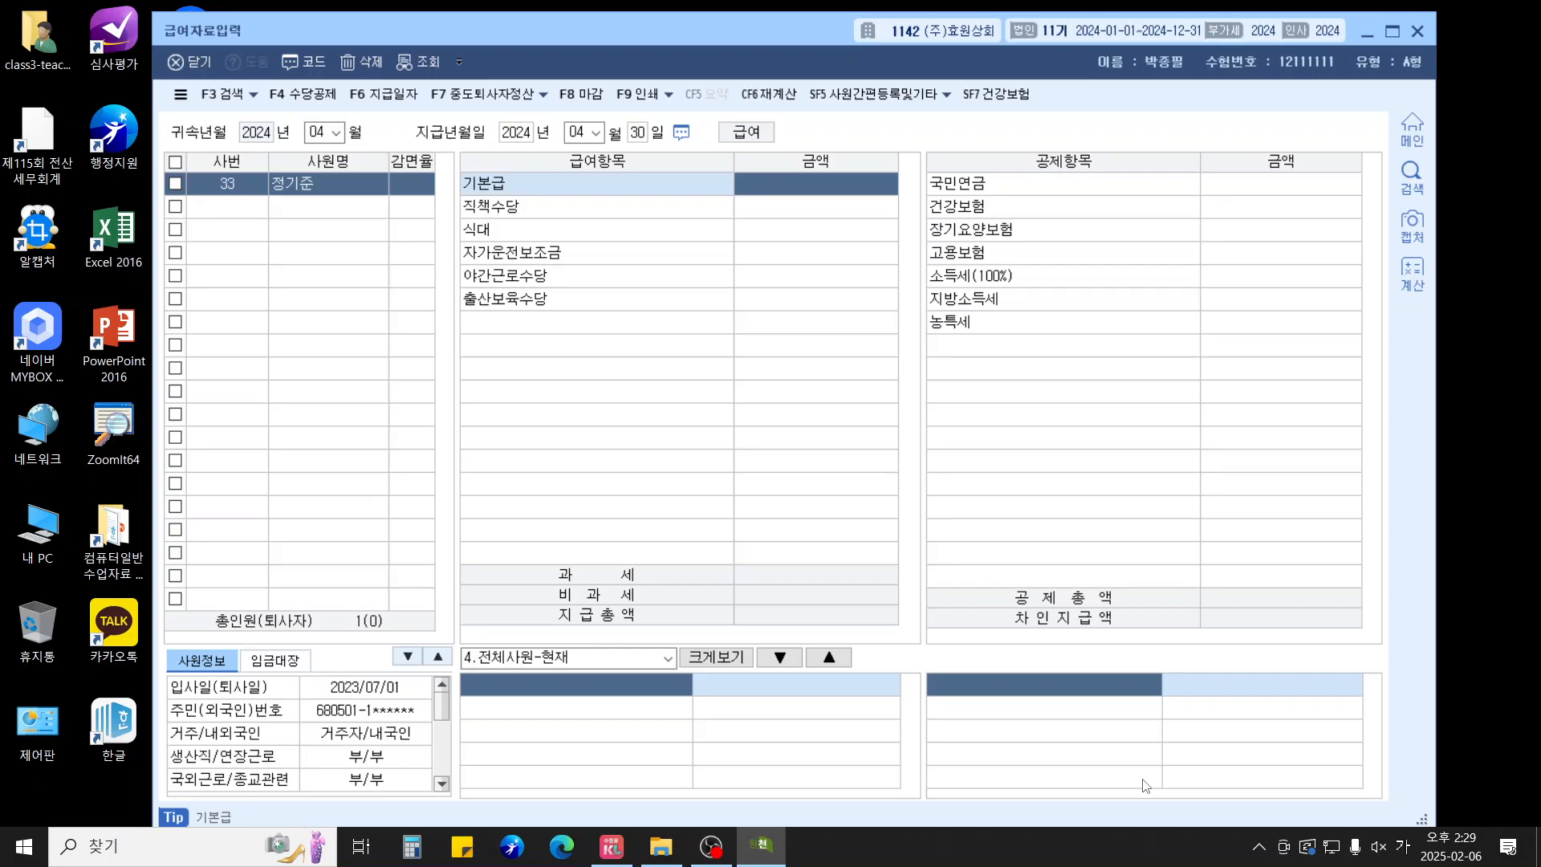
{"action": "type", "text": "2800000"}
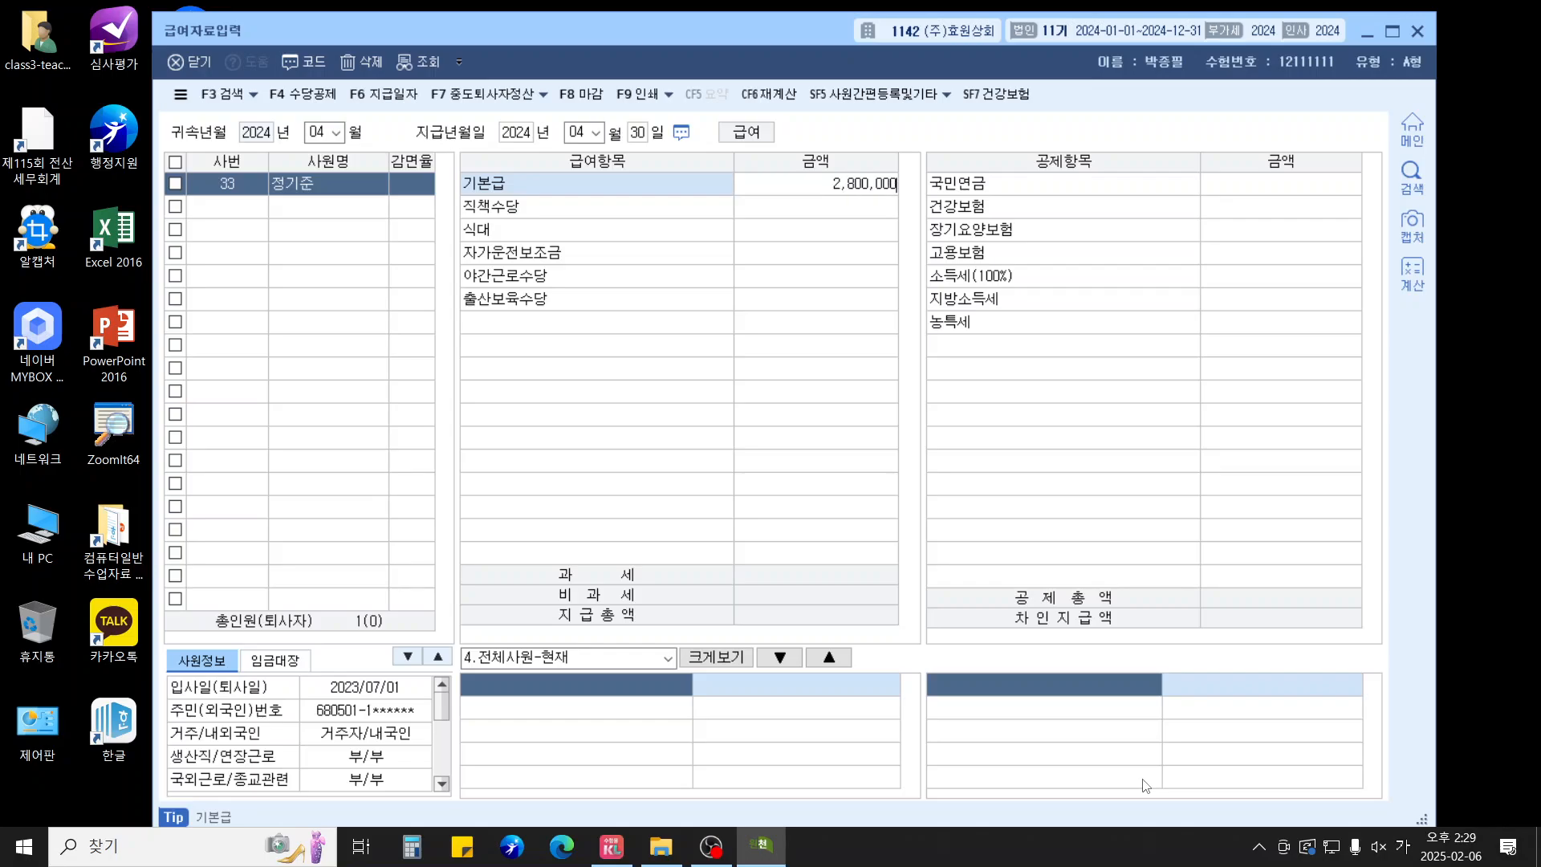
{"action": "key", "text": "Return"}
{"action": "type", "text": "400000"}
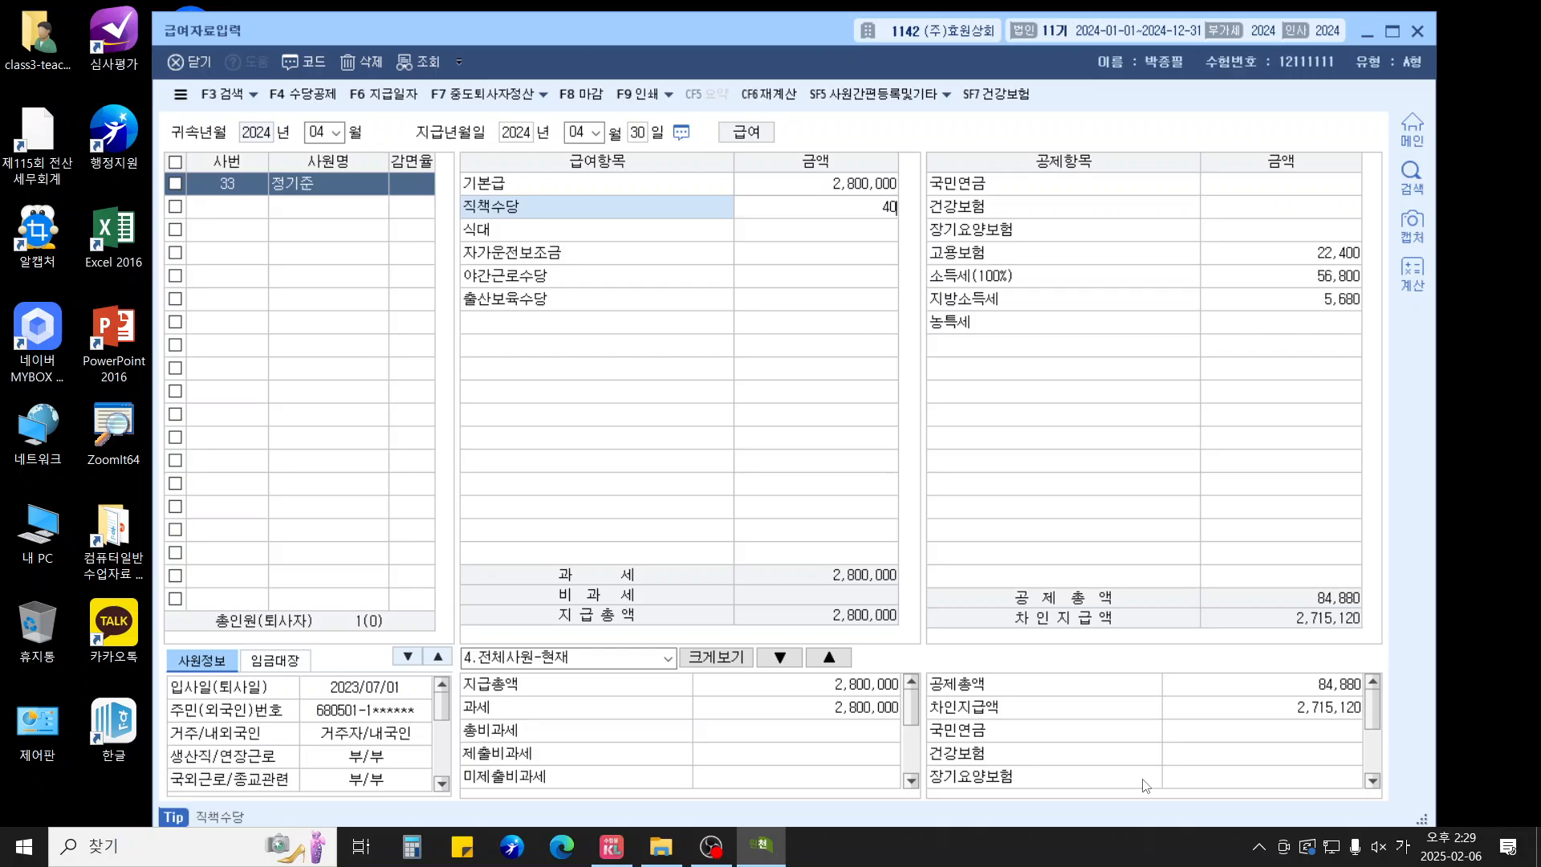
{"action": "key", "text": "Return"}
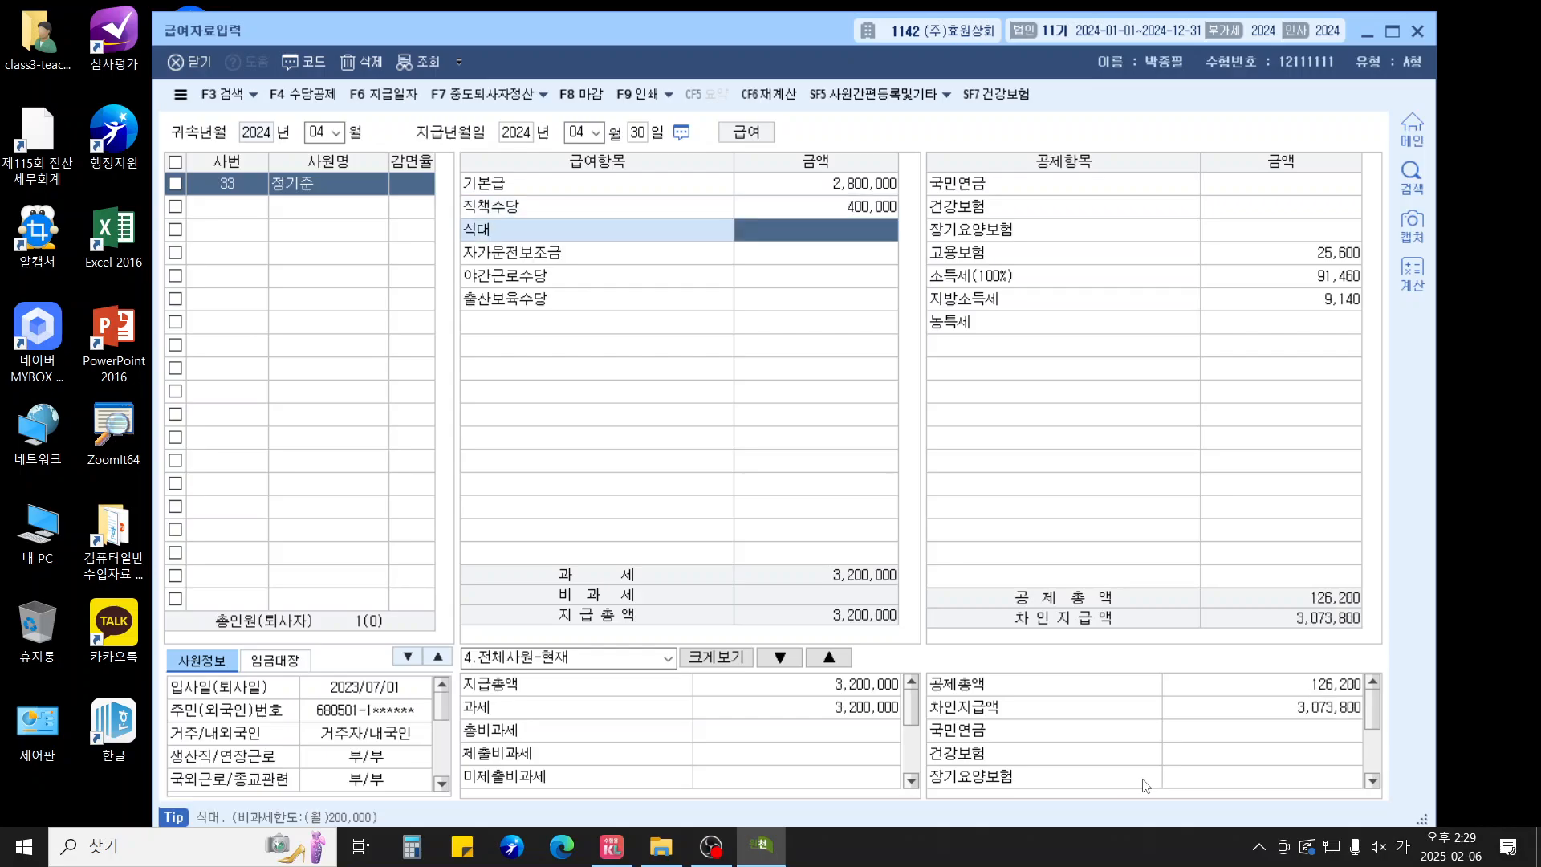
{"action": "type", "text": "2000000"}
{"action": "key", "text": "Return"}
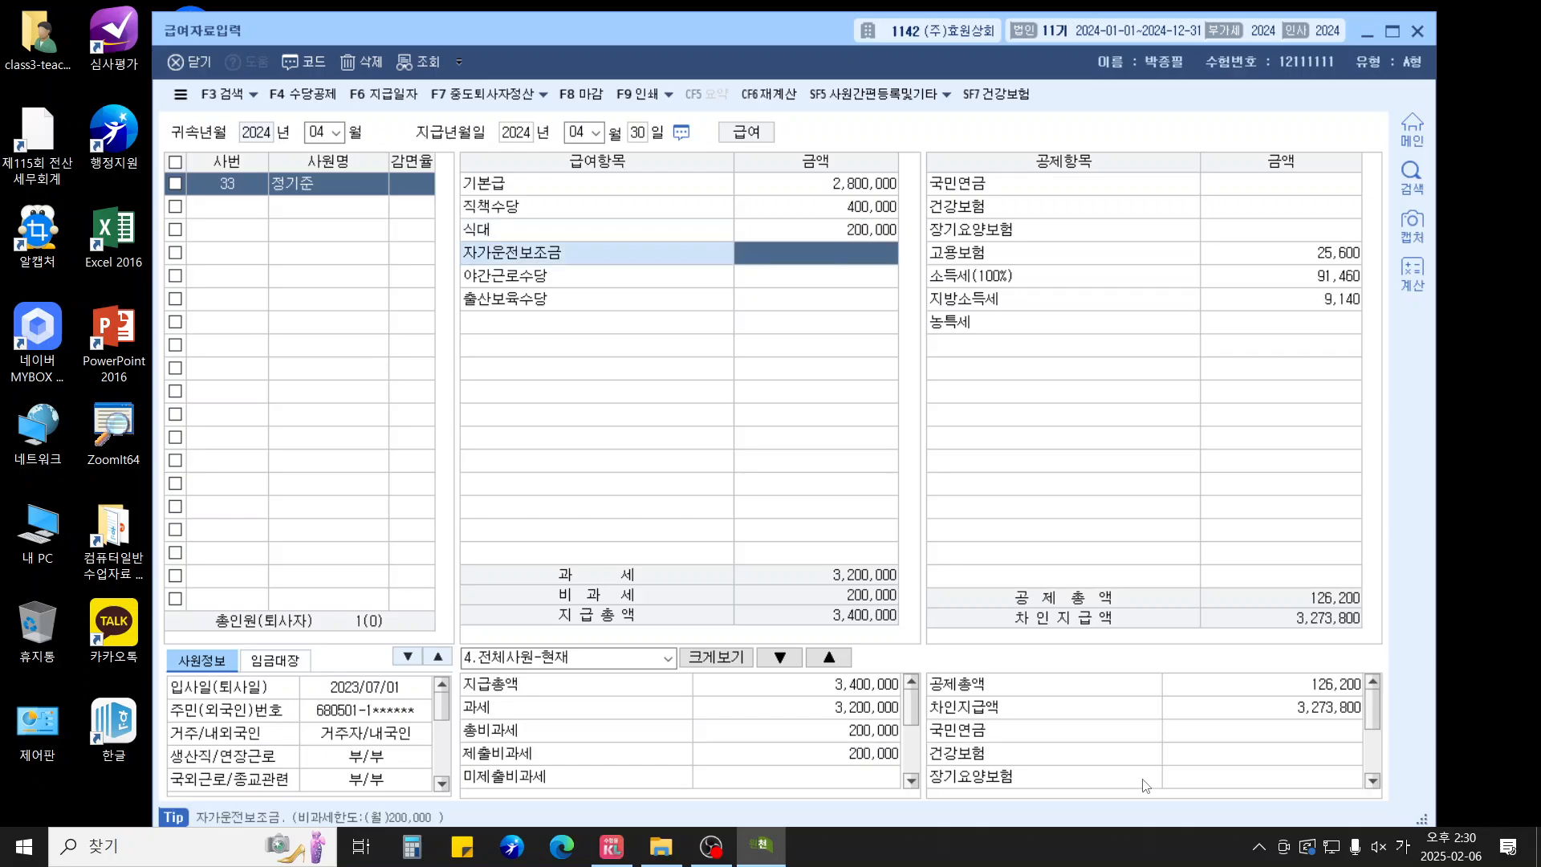
{"action": "type", "text": "2000000"}
{"action": "key", "text": "Return"}
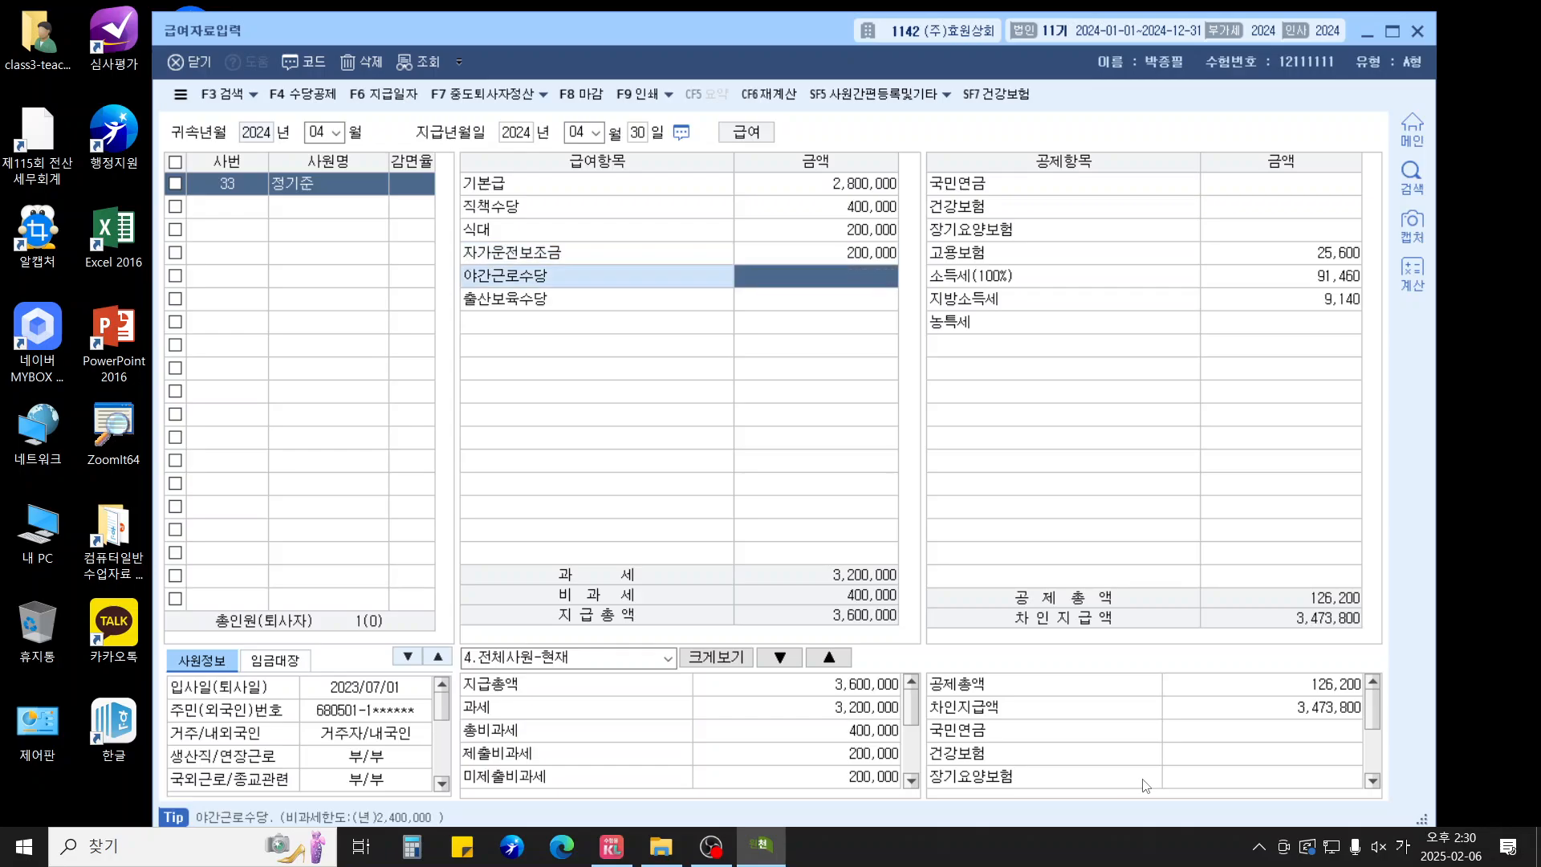
{"action": "type", "text": "2000000"}
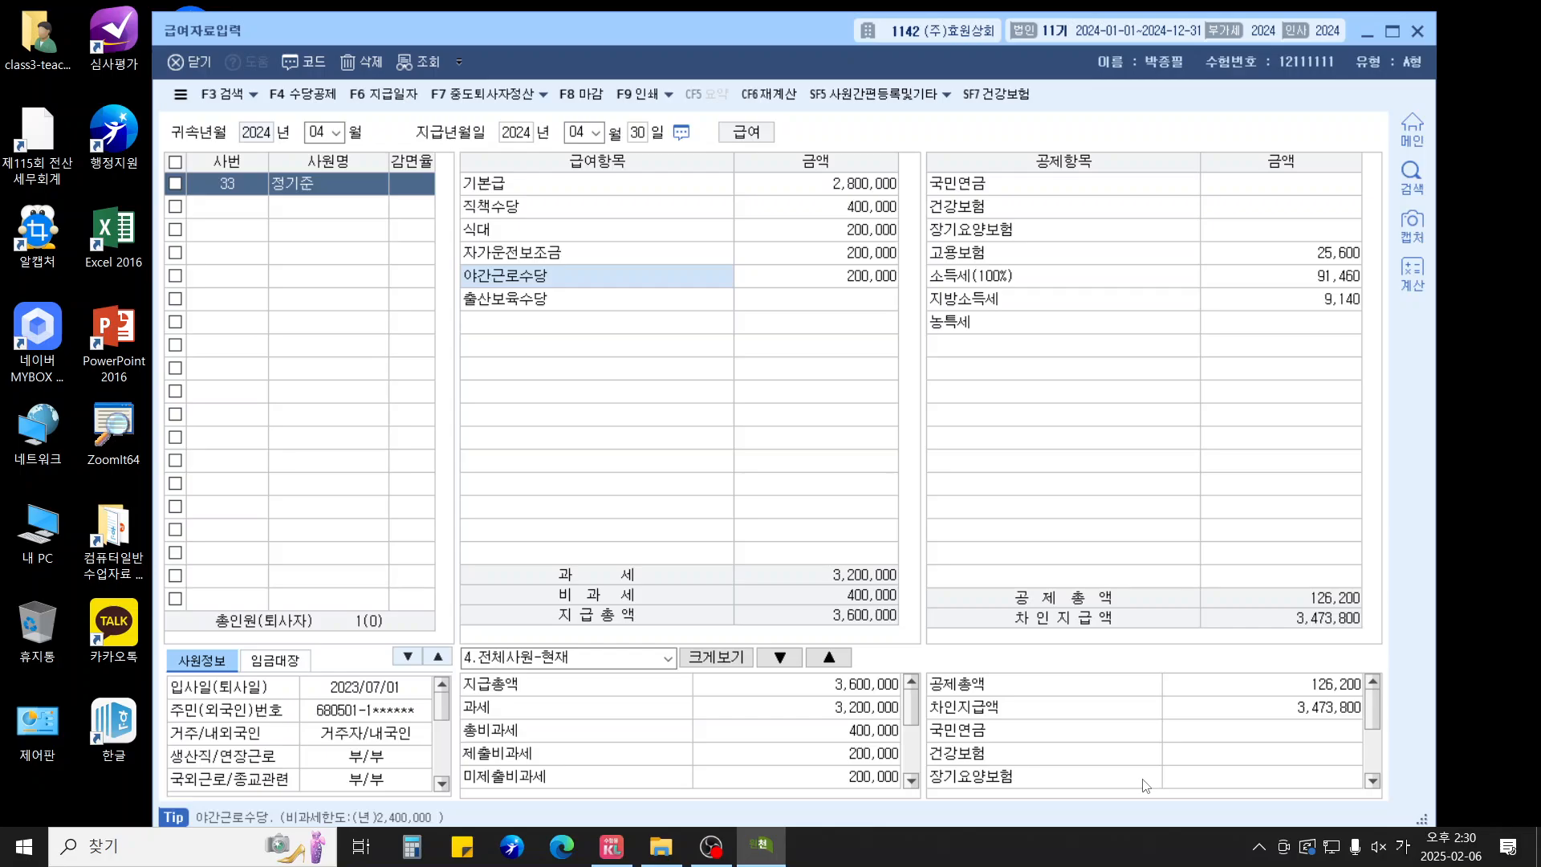
{"action": "key", "text": "Return"}
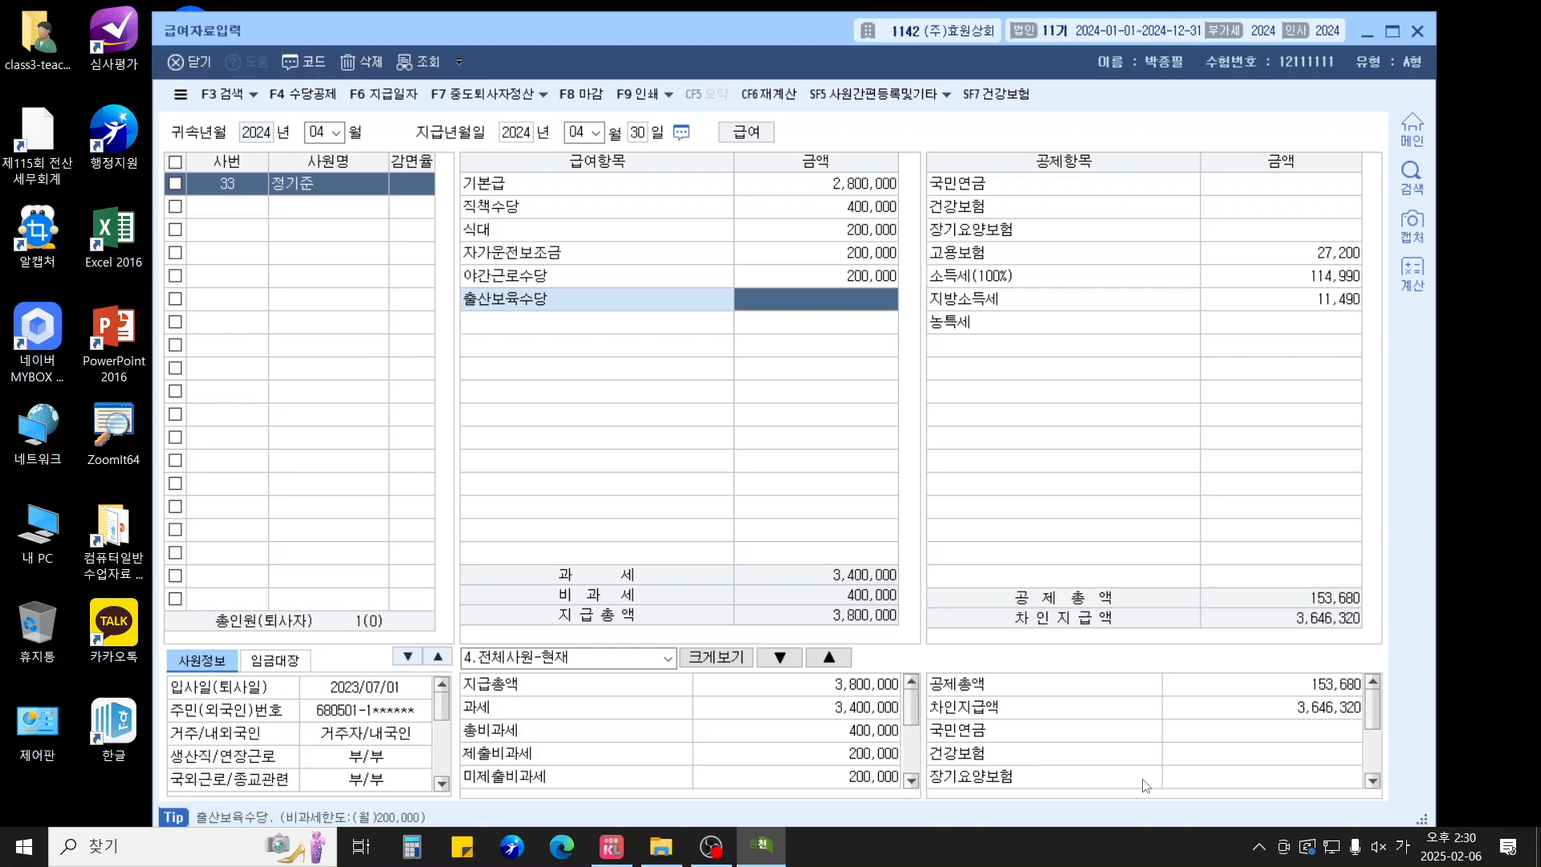
{"action": "type", "text": "2000000"}
{"action": "key", "text": "Return"}
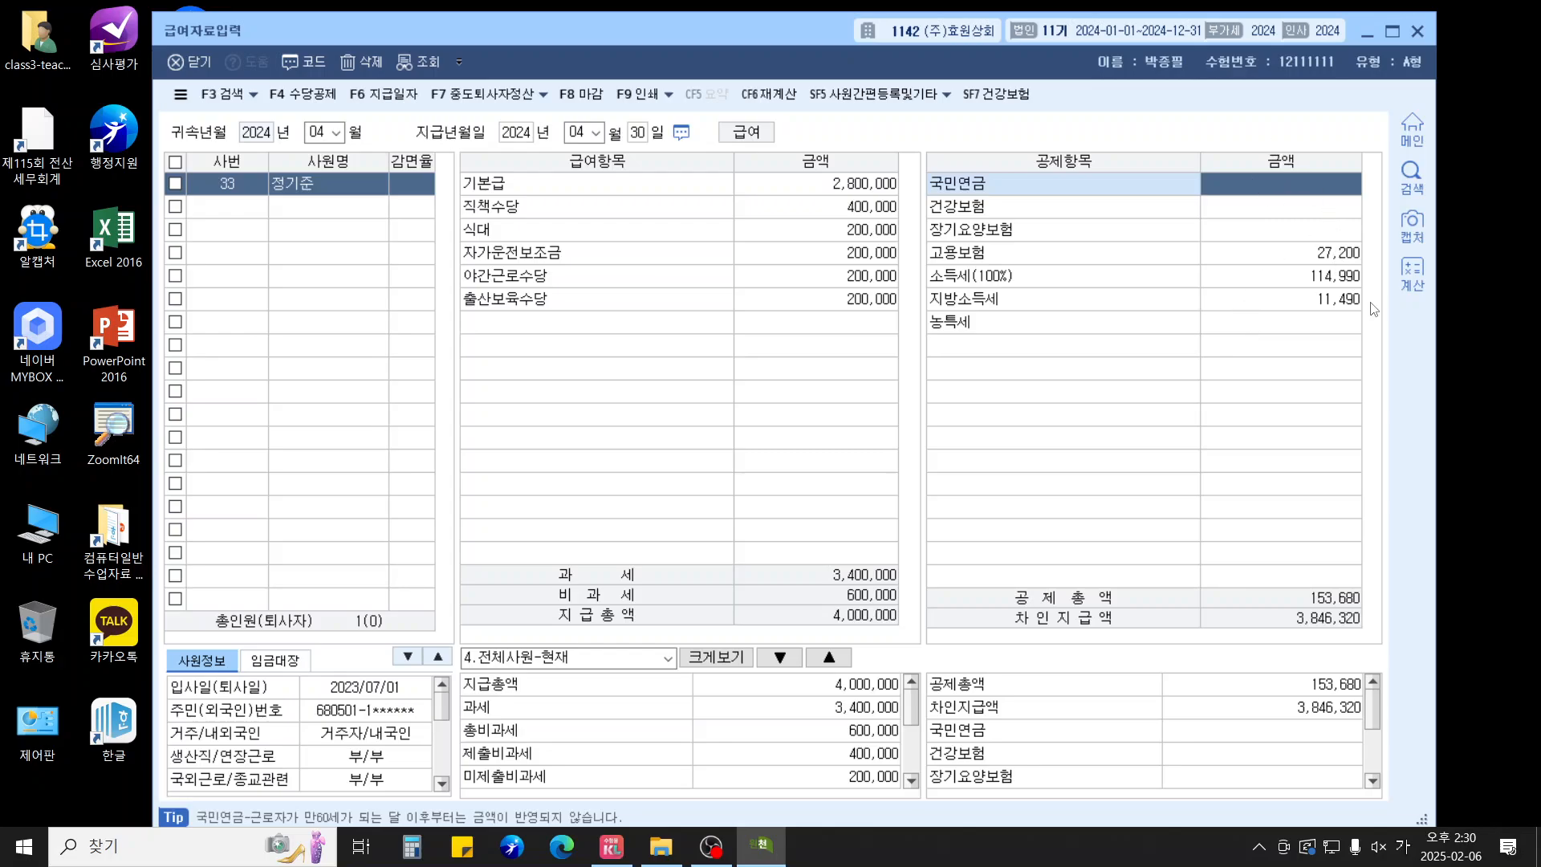
Enter 국민연금 153,000 and 건강보험 120,530 deductions, keep the rest, and close
{"action": "type", "text": "1530000"}
{"action": "key", "text": "Return"}
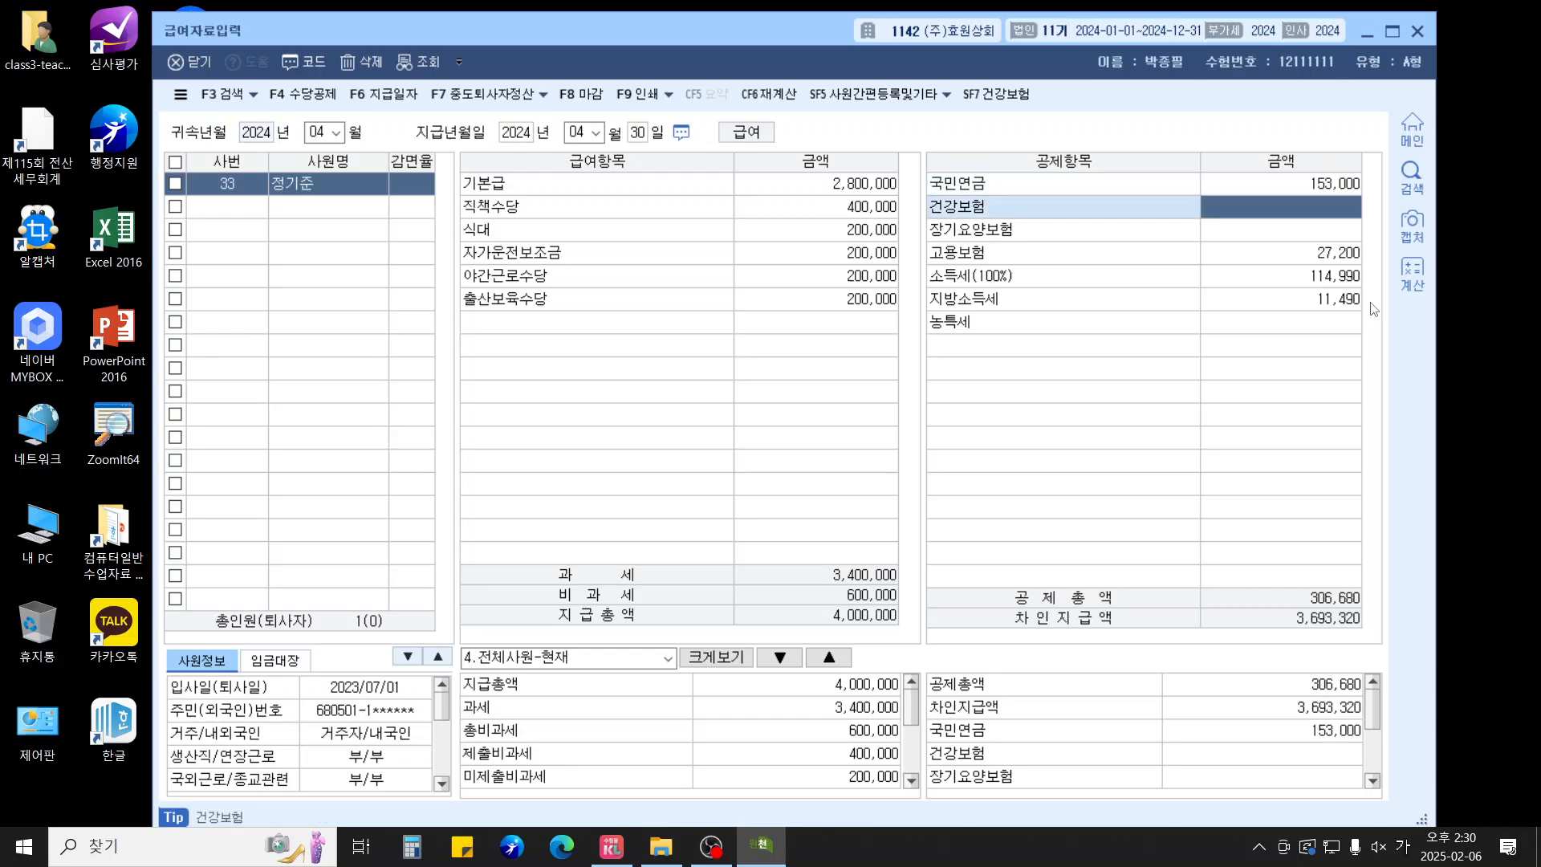
{"action": "type", "text": "120530"}
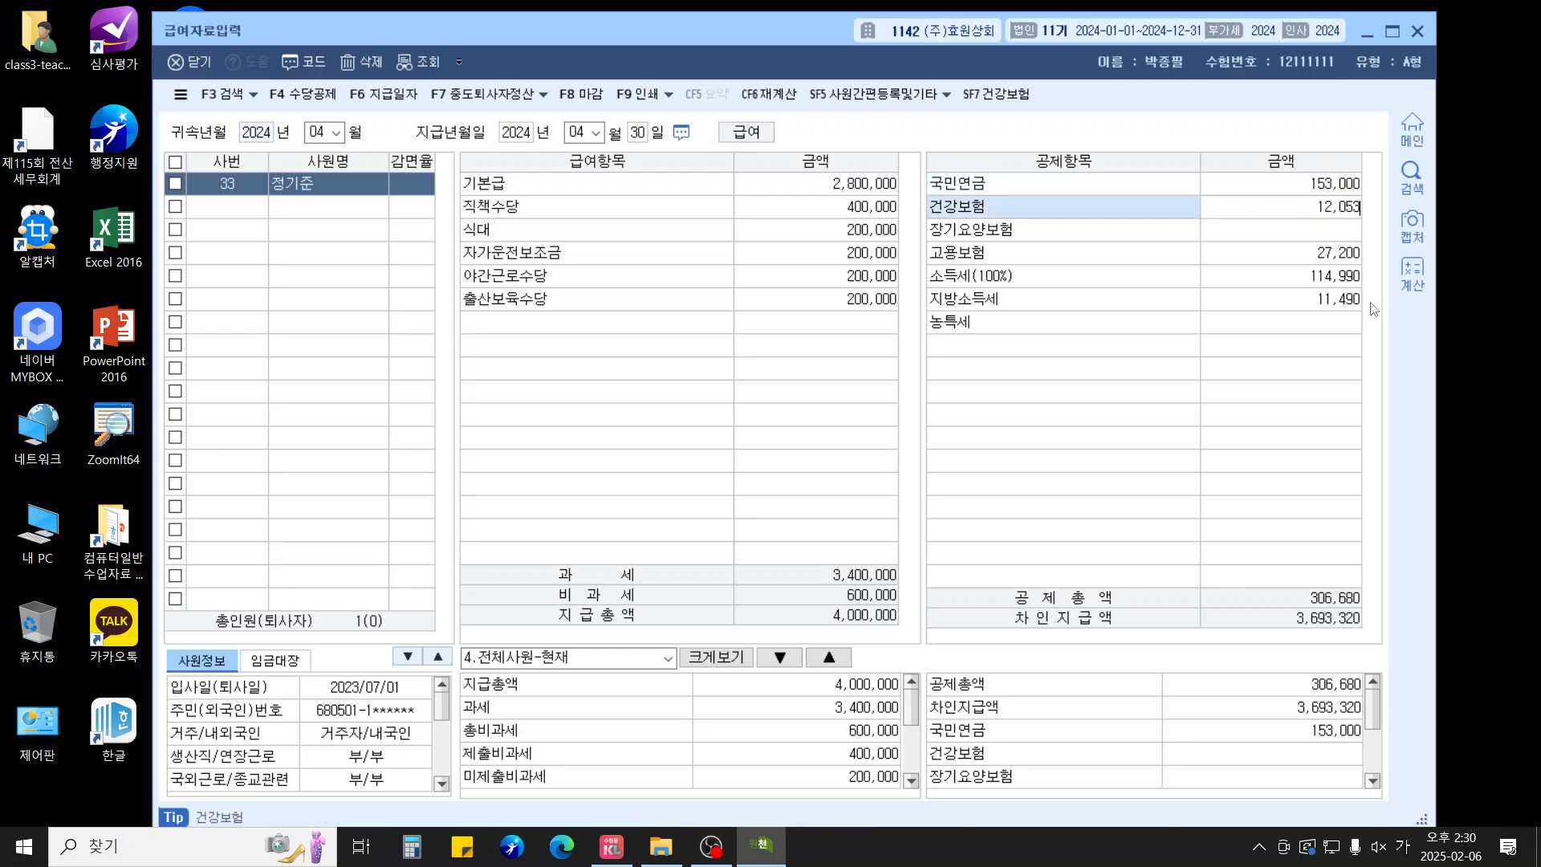
{"action": "key", "text": "Return"}
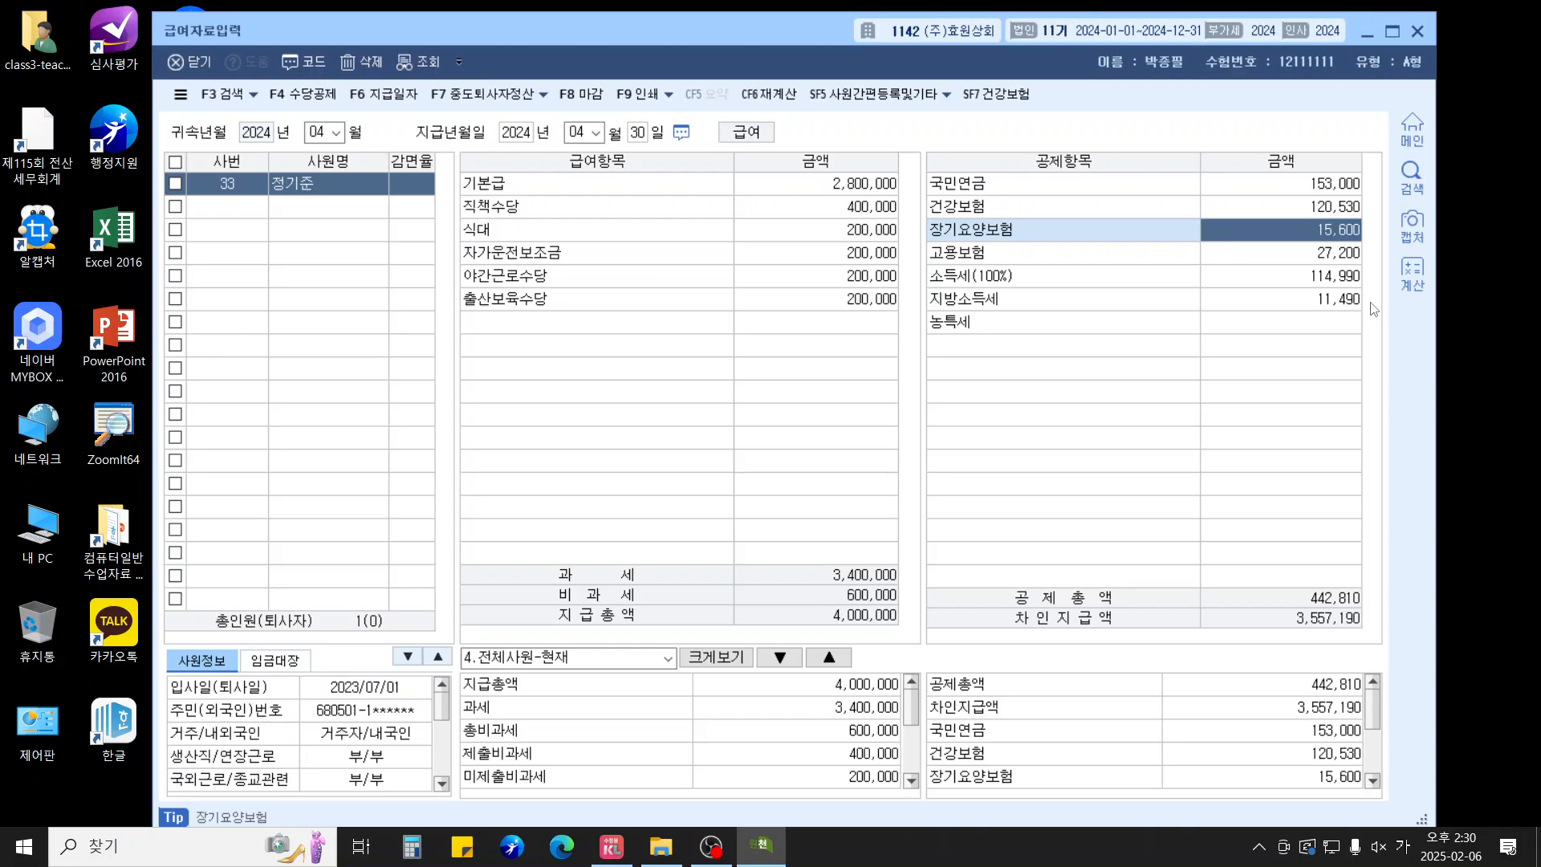
{"action": "key", "text": "Return"}
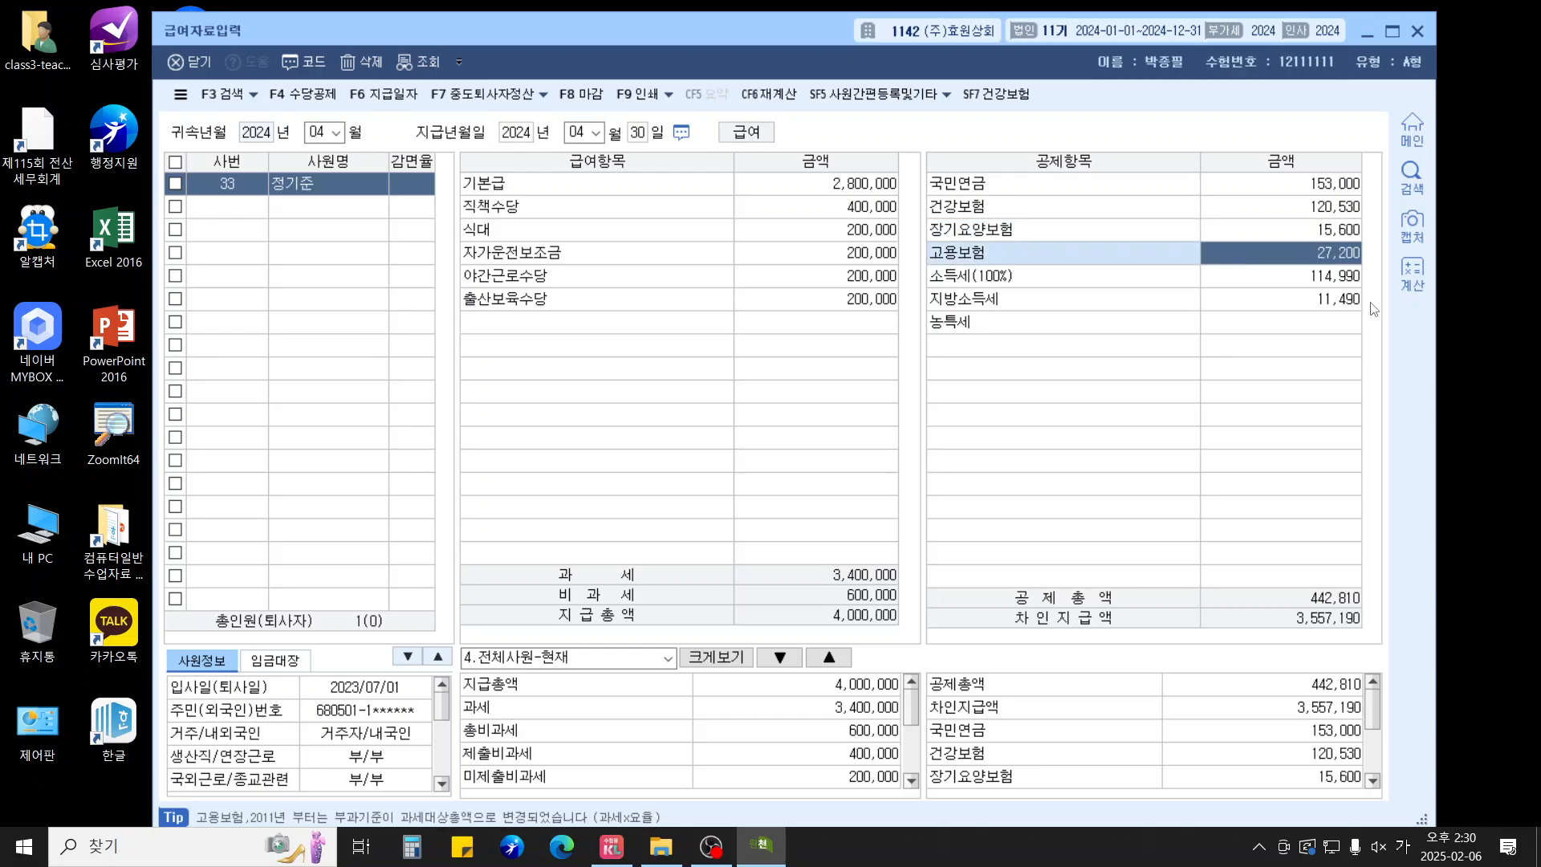
{"action": "key", "text": "Return"}
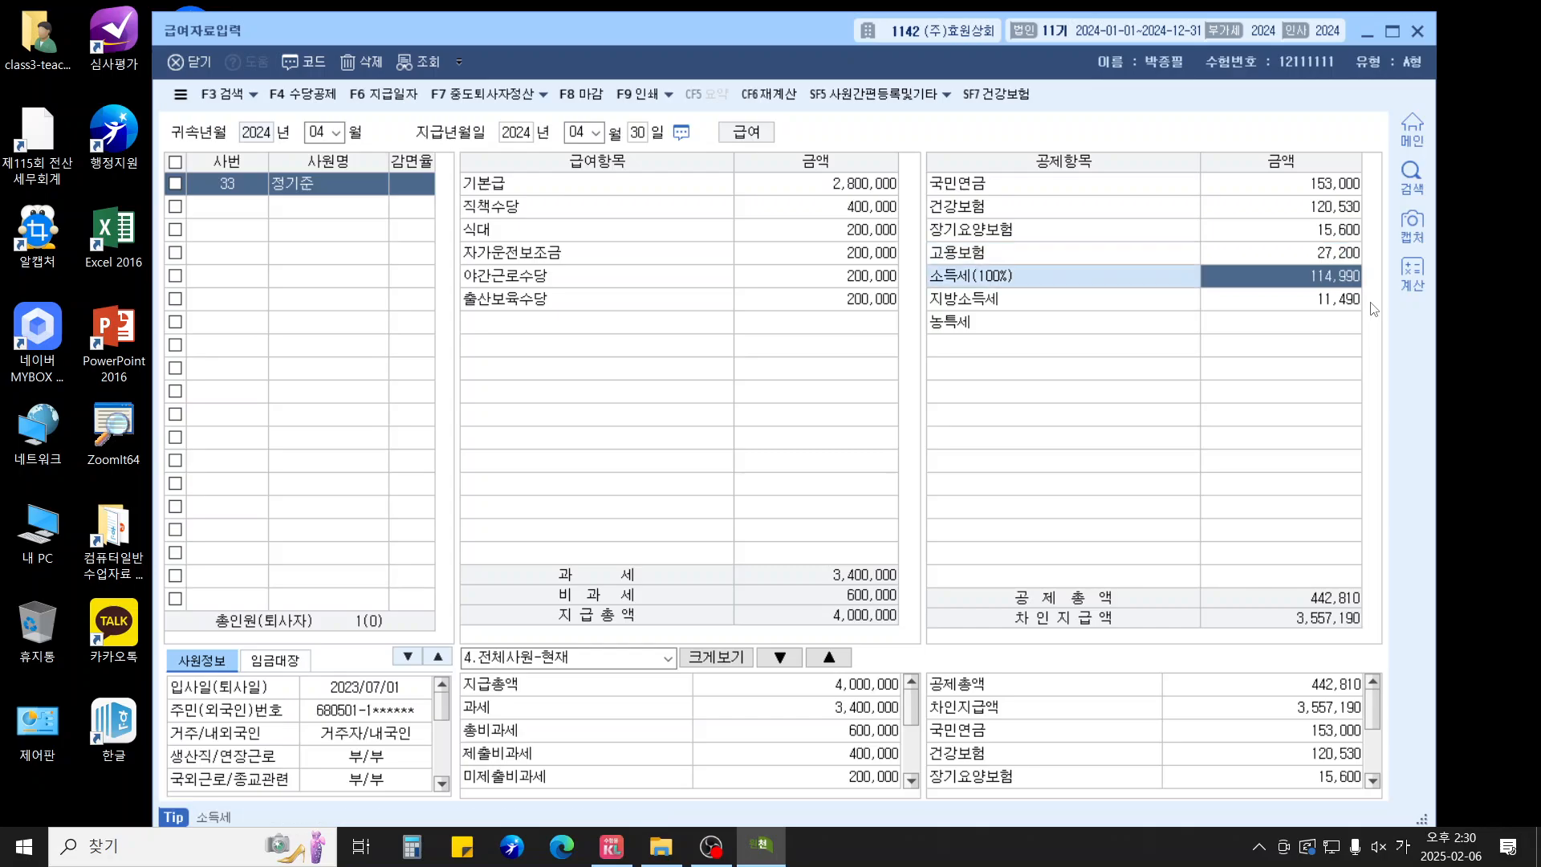
{"action": "key", "text": "Return"}
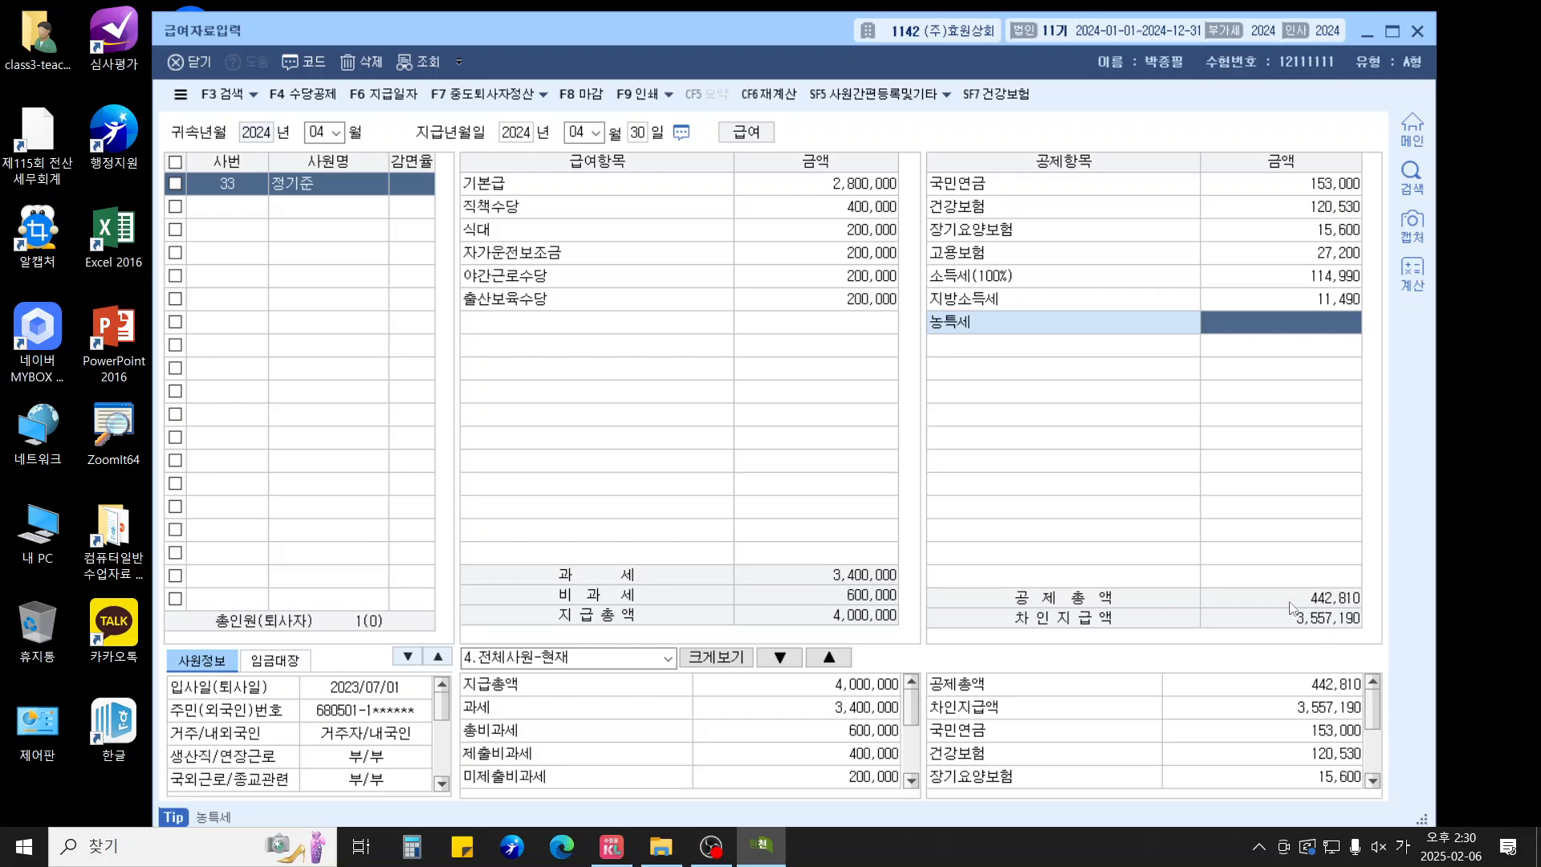
{"action": "key", "text": "Escape"}
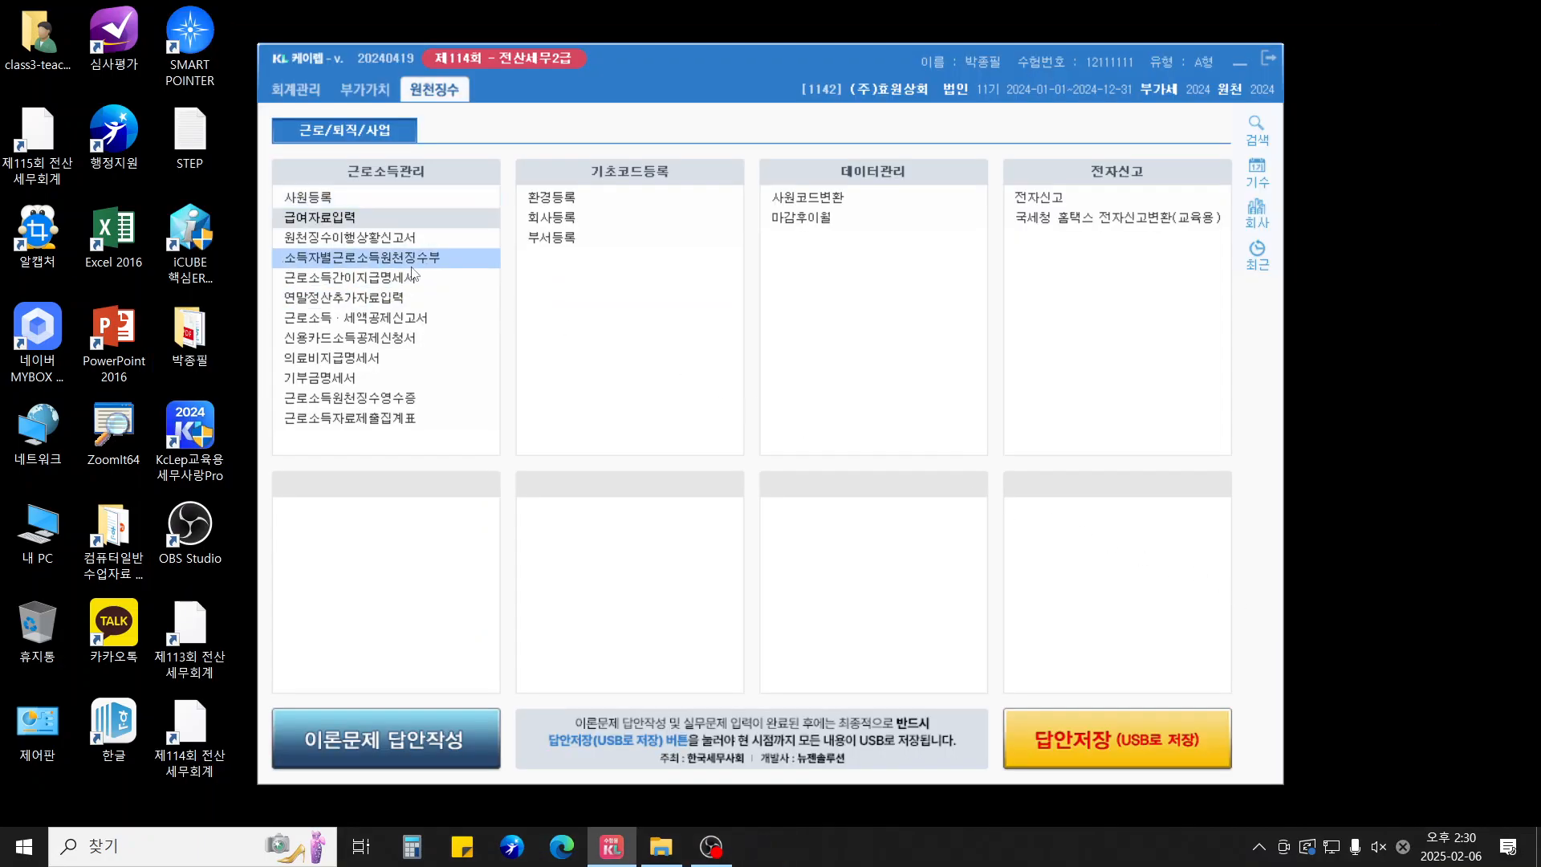
Fill April's withholding tax report with 601,040 prior-month unrefunded tax and save it
{"action": "key", "text": "Return"}
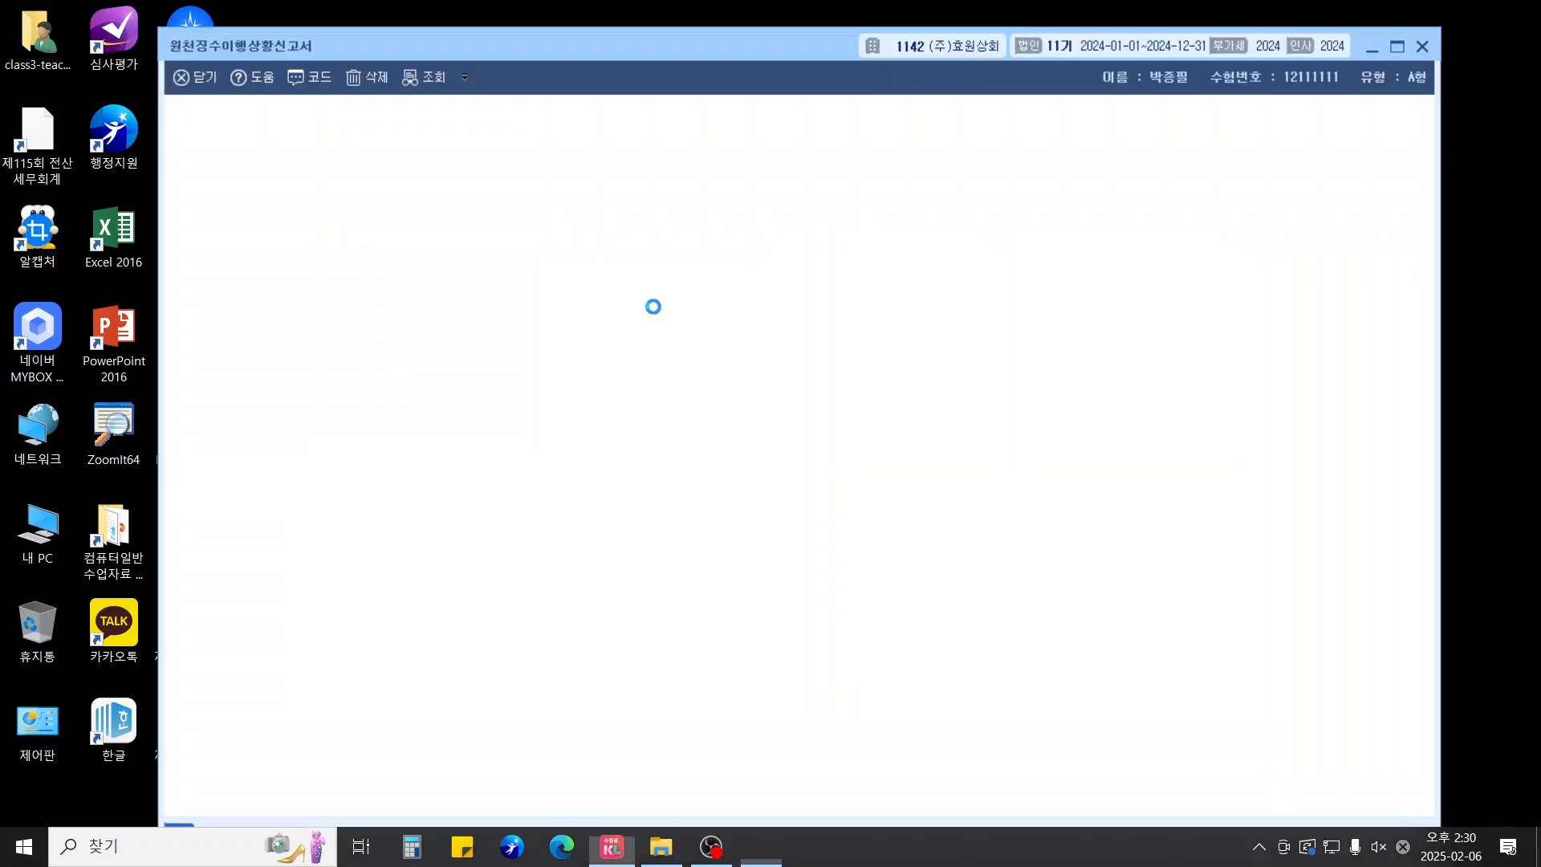
{"action": "type", "text": "04"}
{"action": "key", "text": "Return"}
{"action": "key", "text": "Return"}
{"action": "key", "text": "Return"}
{"action": "key", "text": "Return"}
{"action": "key", "text": "Return"}
{"action": "key", "text": "Return"}
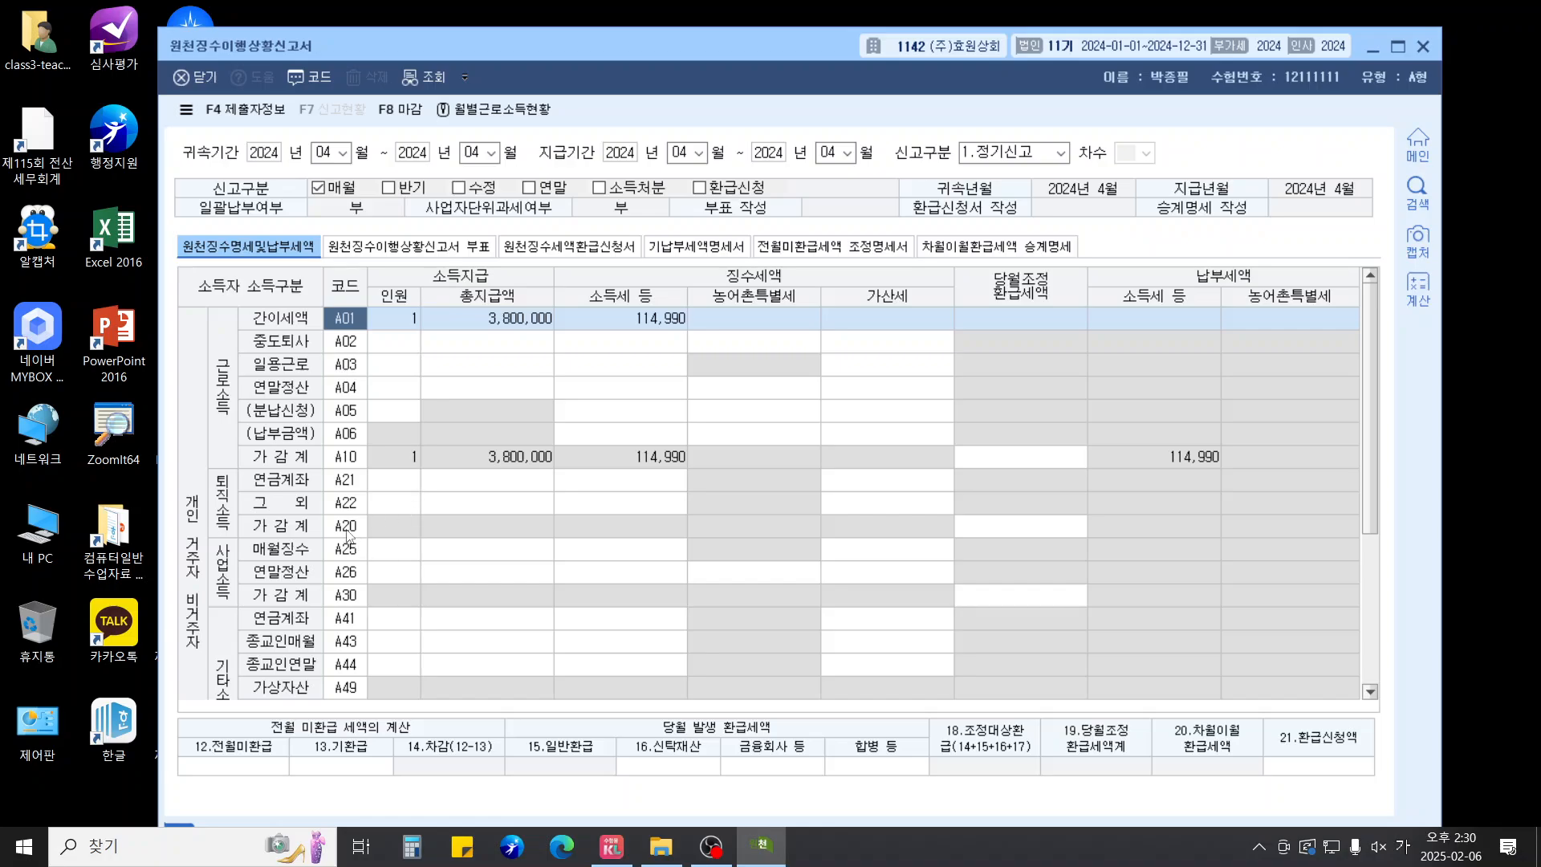
{"action": "left_click", "coordinate": [250, 766]}
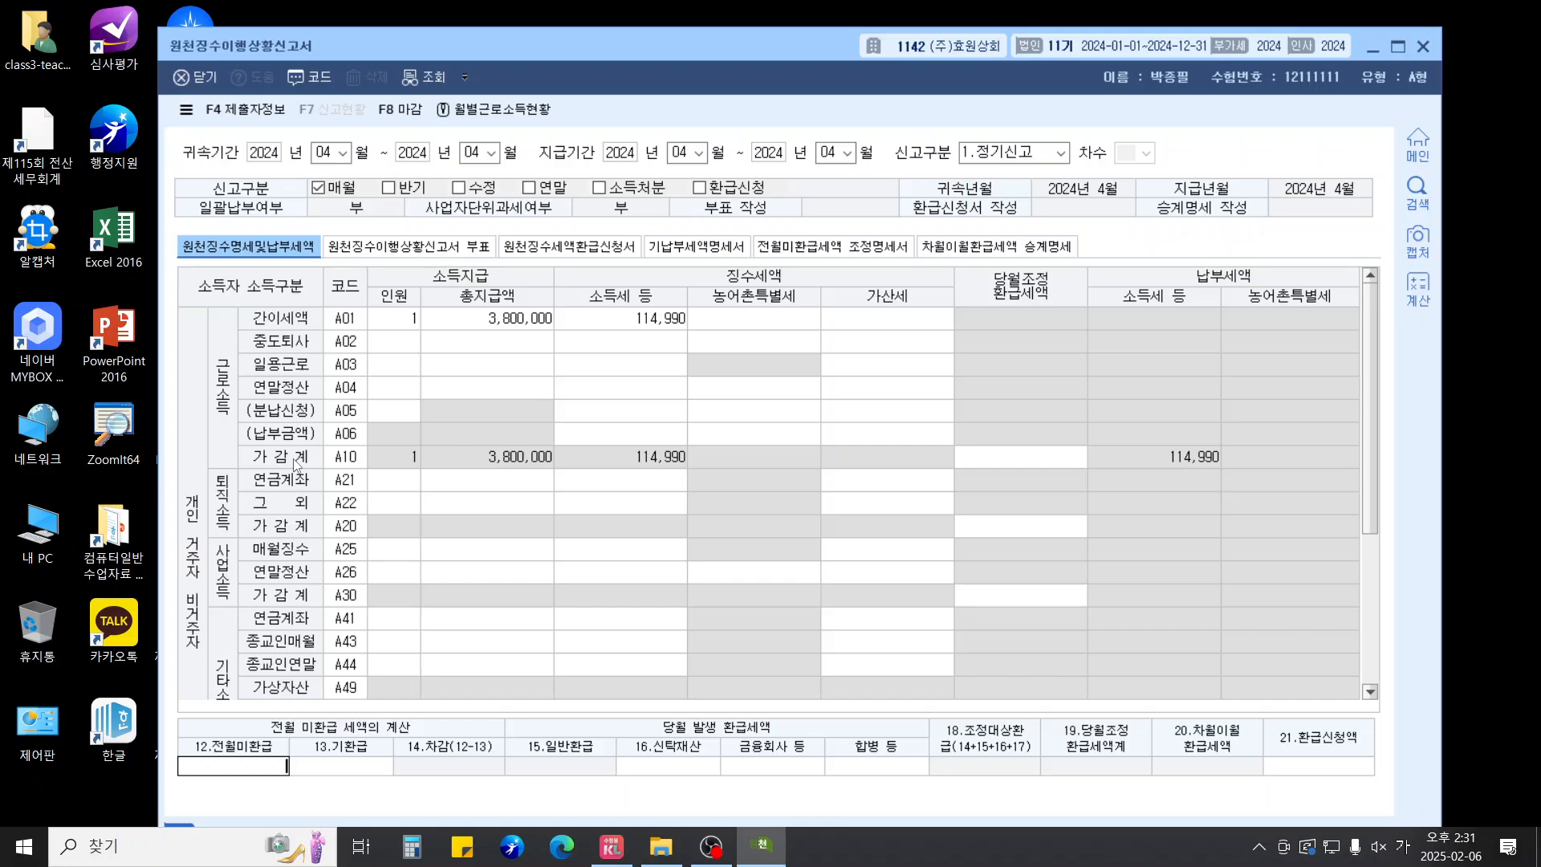
{"action": "type", "text": "601,040"}
{"action": "key", "text": "Return"}
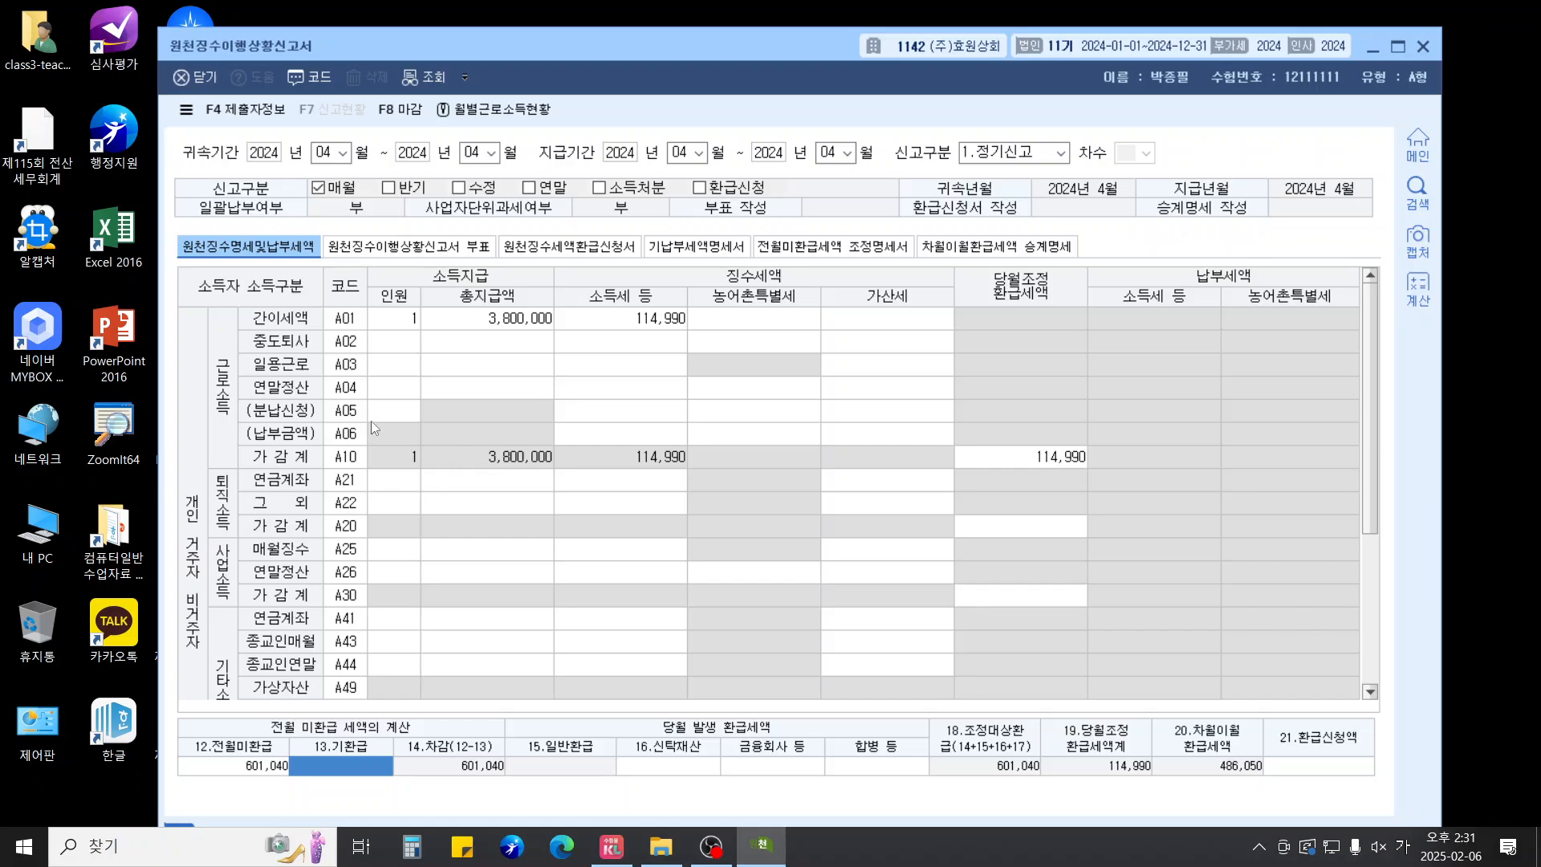
{"action": "left_click", "coordinate": [1033, 463]}
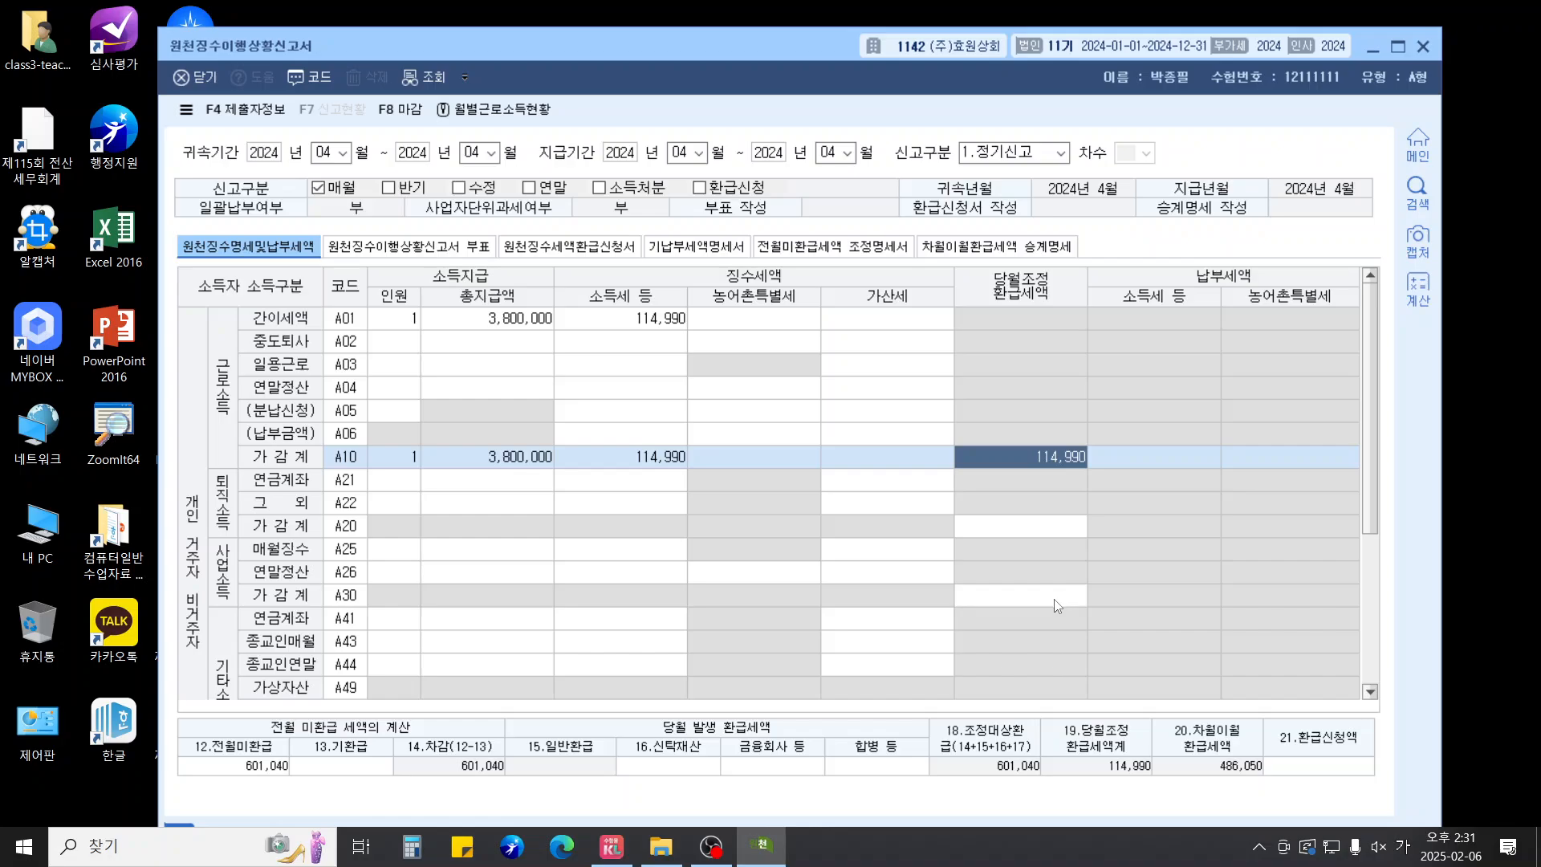
{"action": "key", "text": "Escape"}
{"action": "left_click", "coordinate": [759, 487]}
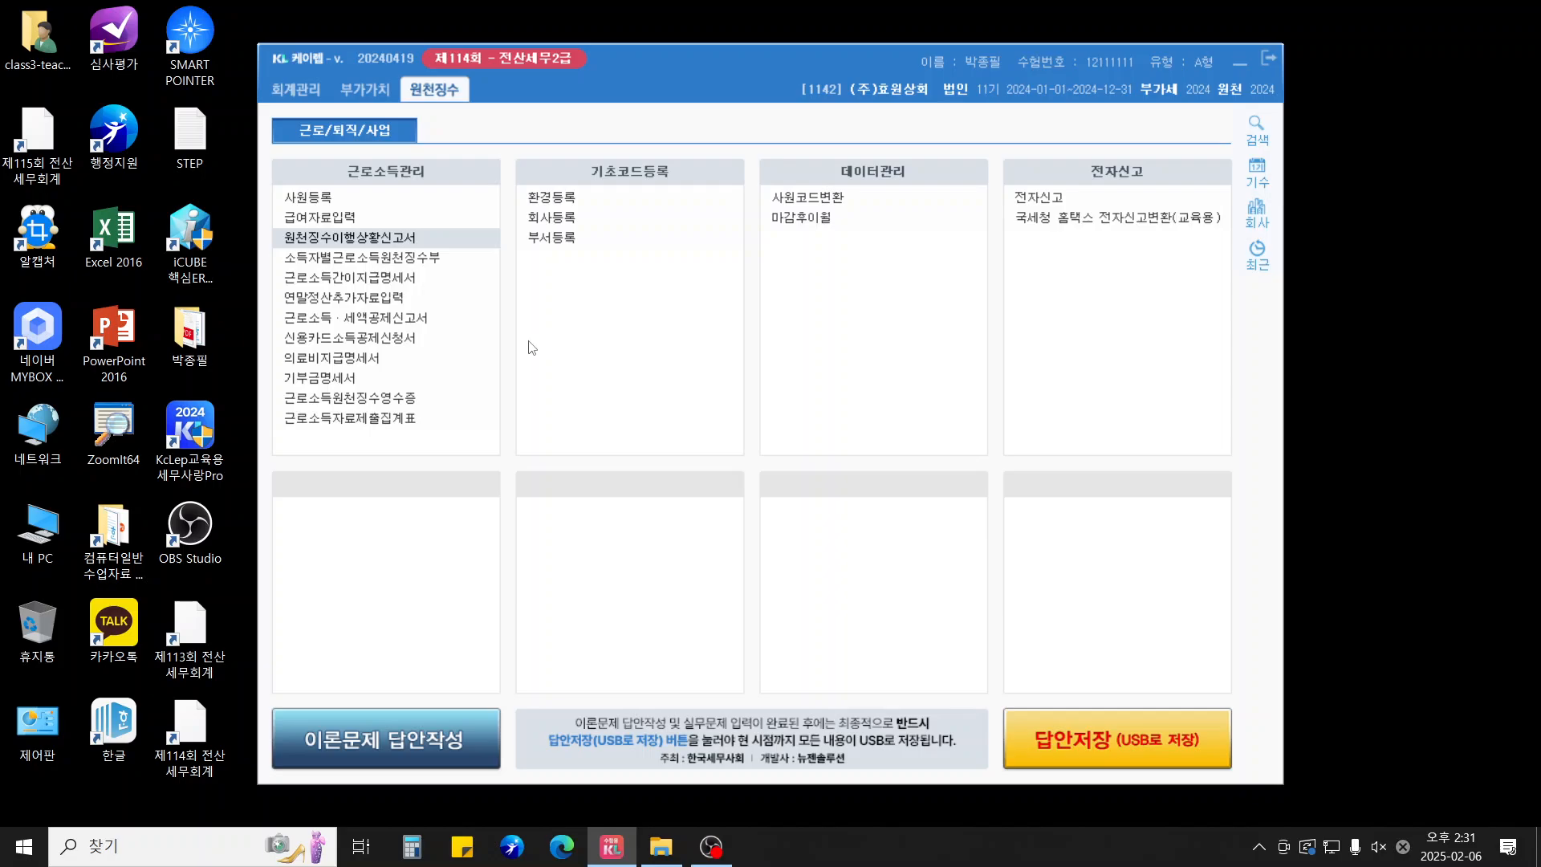
Load employee 1005's 소득명세 and enter previous employer 두섬 with its business registration number
{"action": "left_click", "coordinate": [321, 297]}
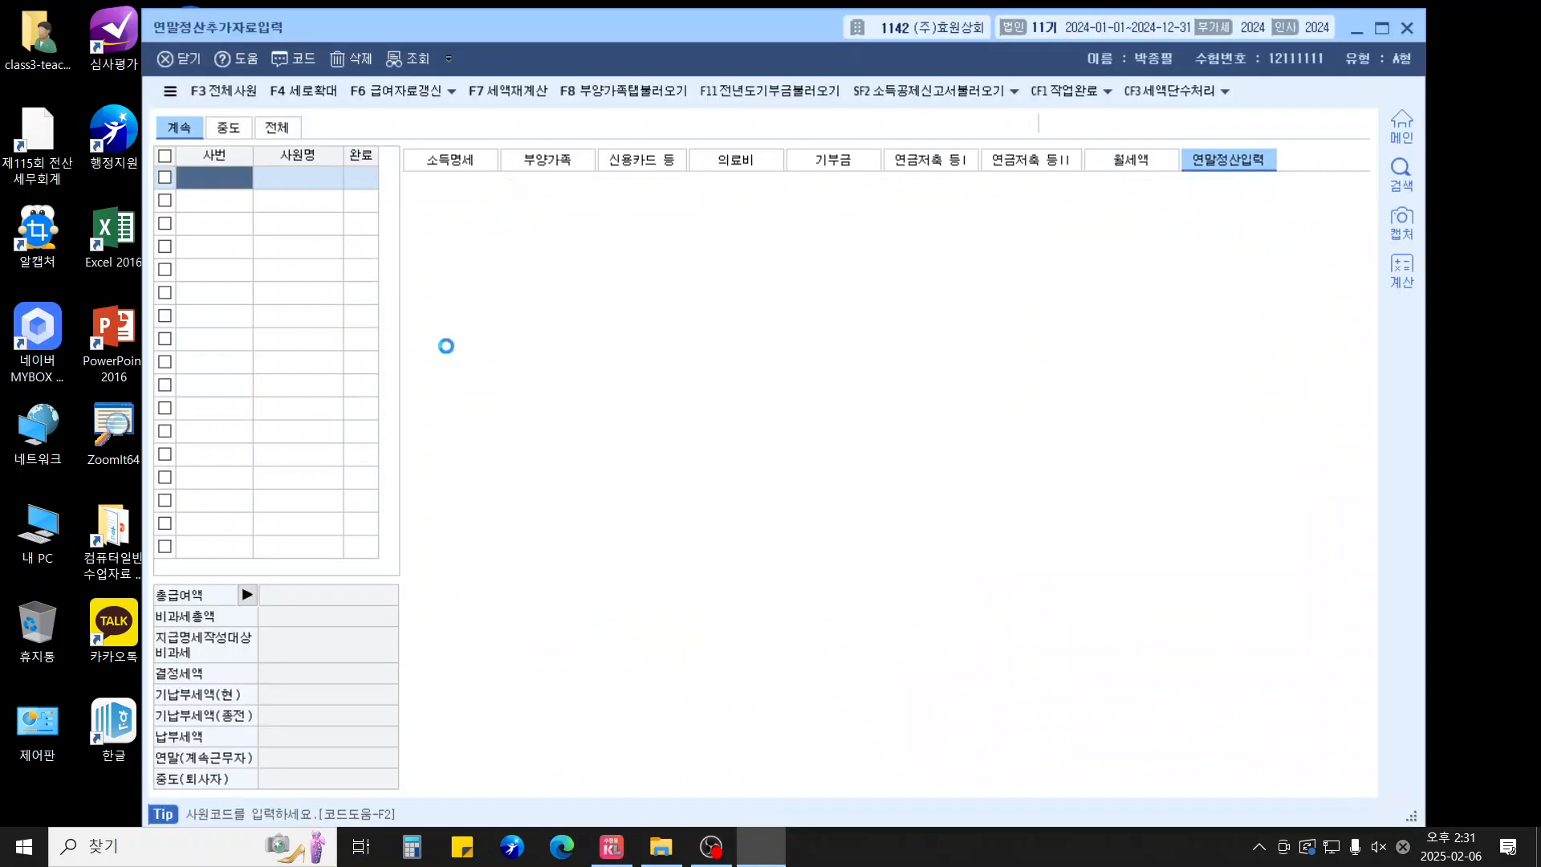
{"action": "key", "text": "Down"}
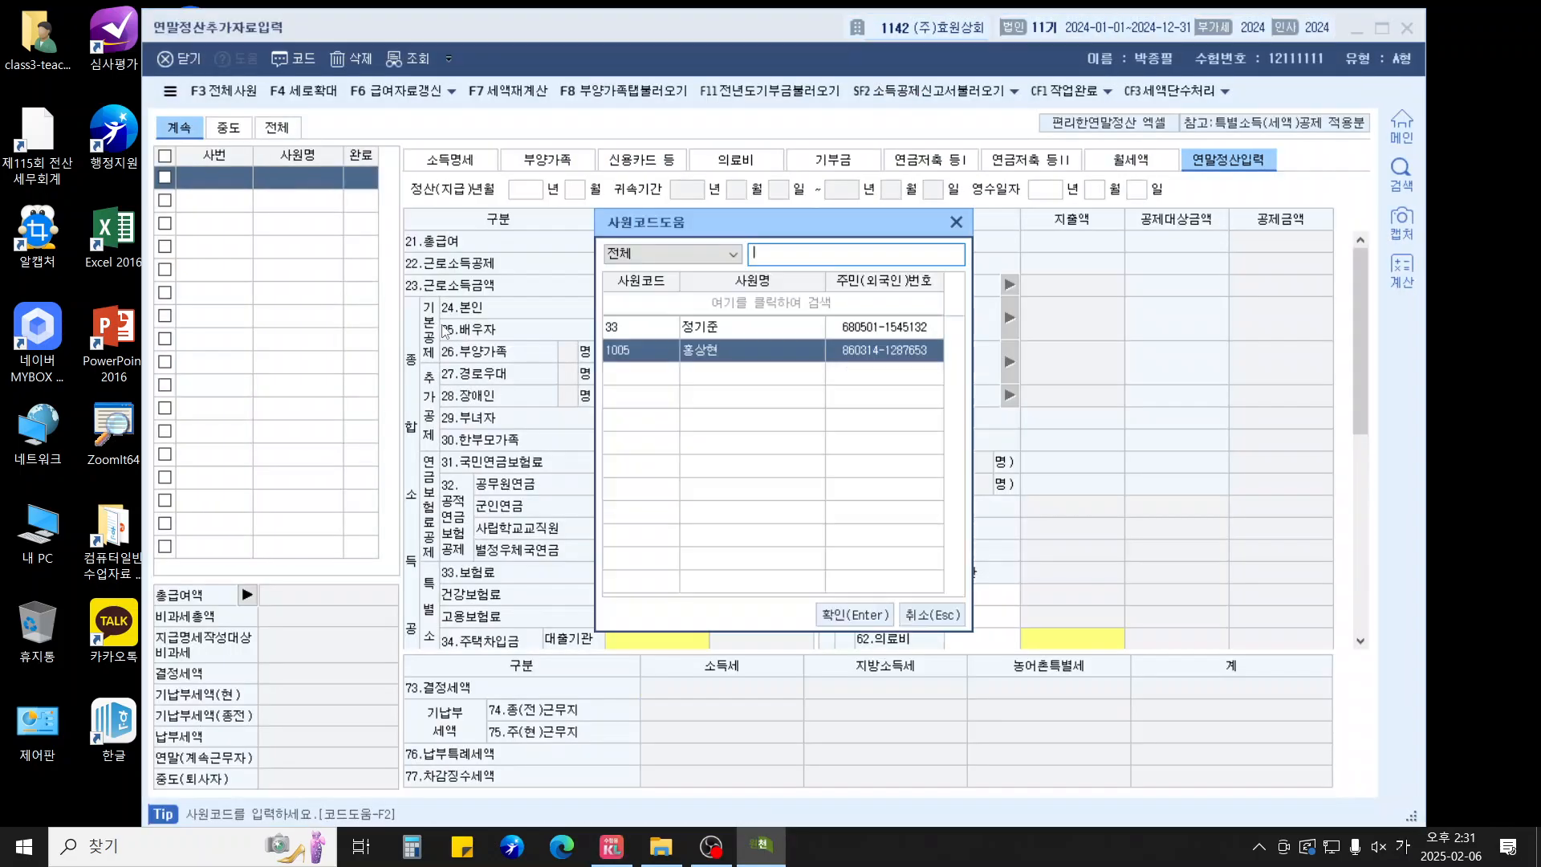
{"action": "key", "text": "Return"}
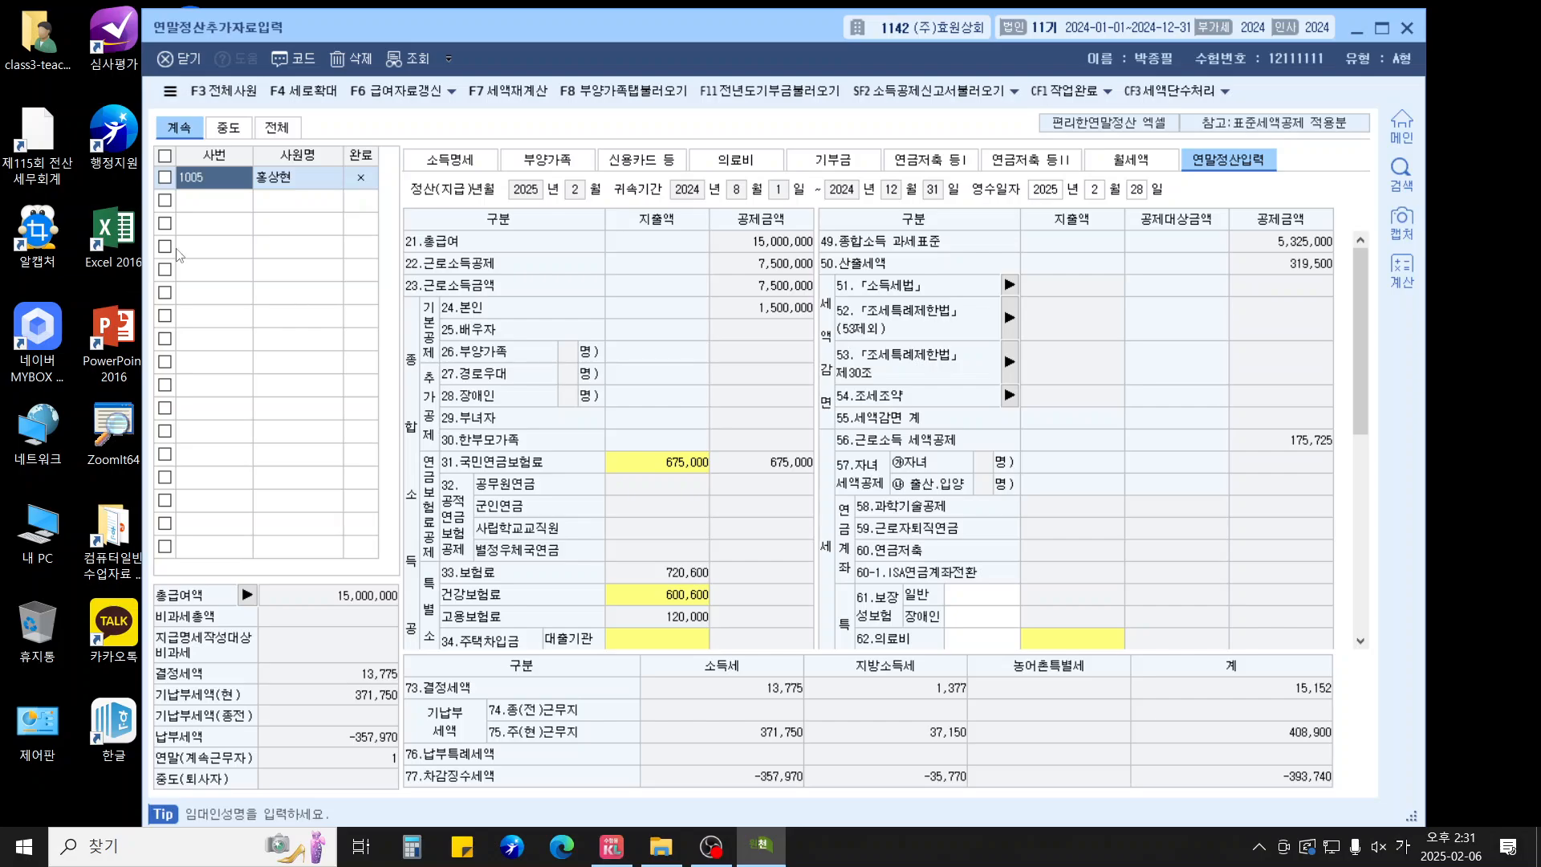
{"action": "left_click", "coordinate": [472, 163]}
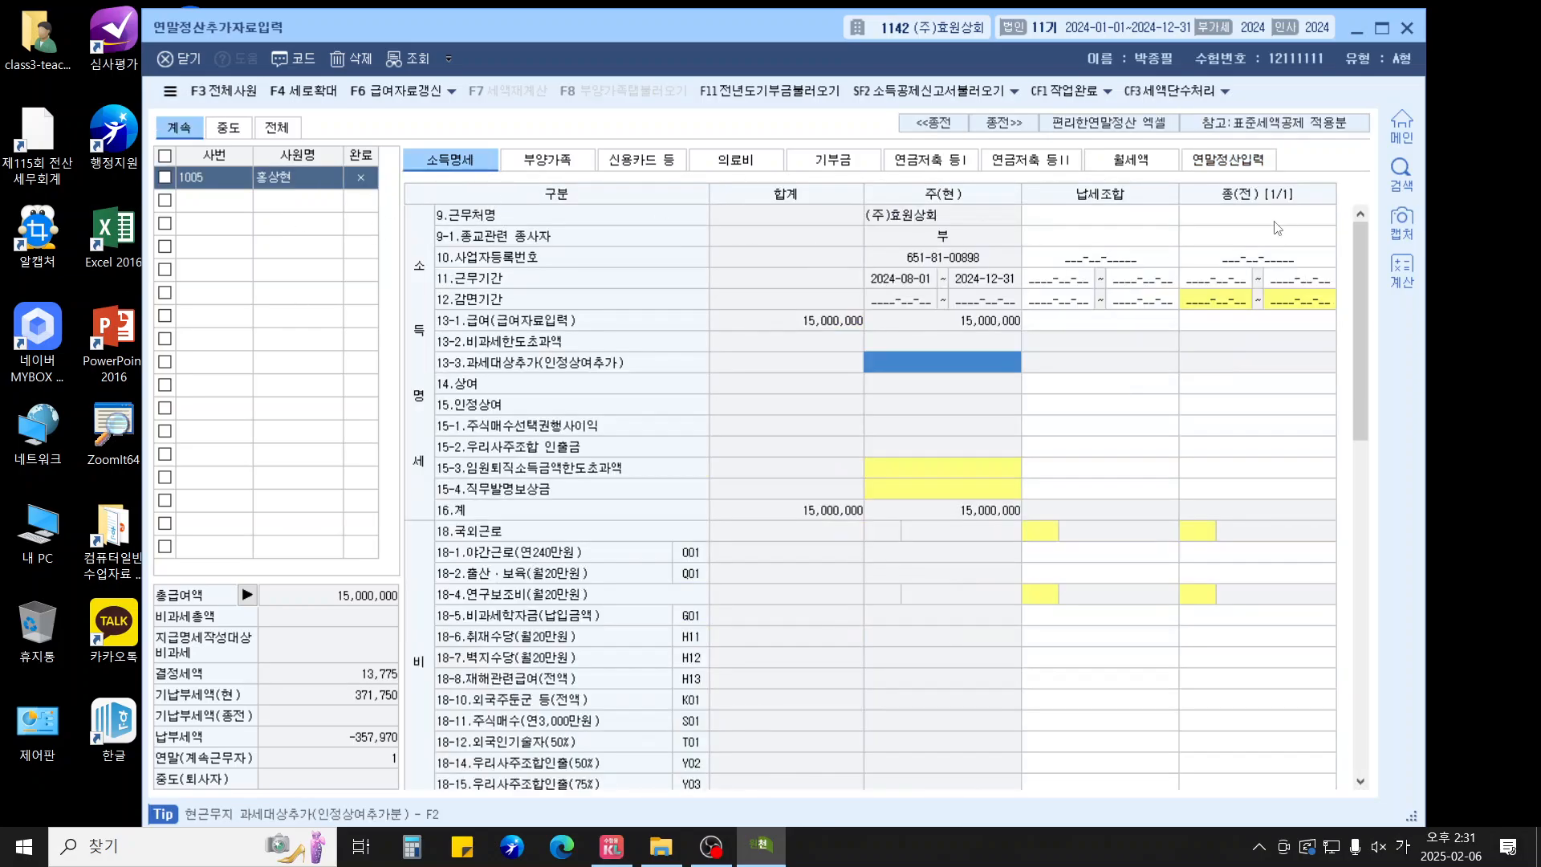
{"action": "left_click", "coordinate": [1276, 222]}
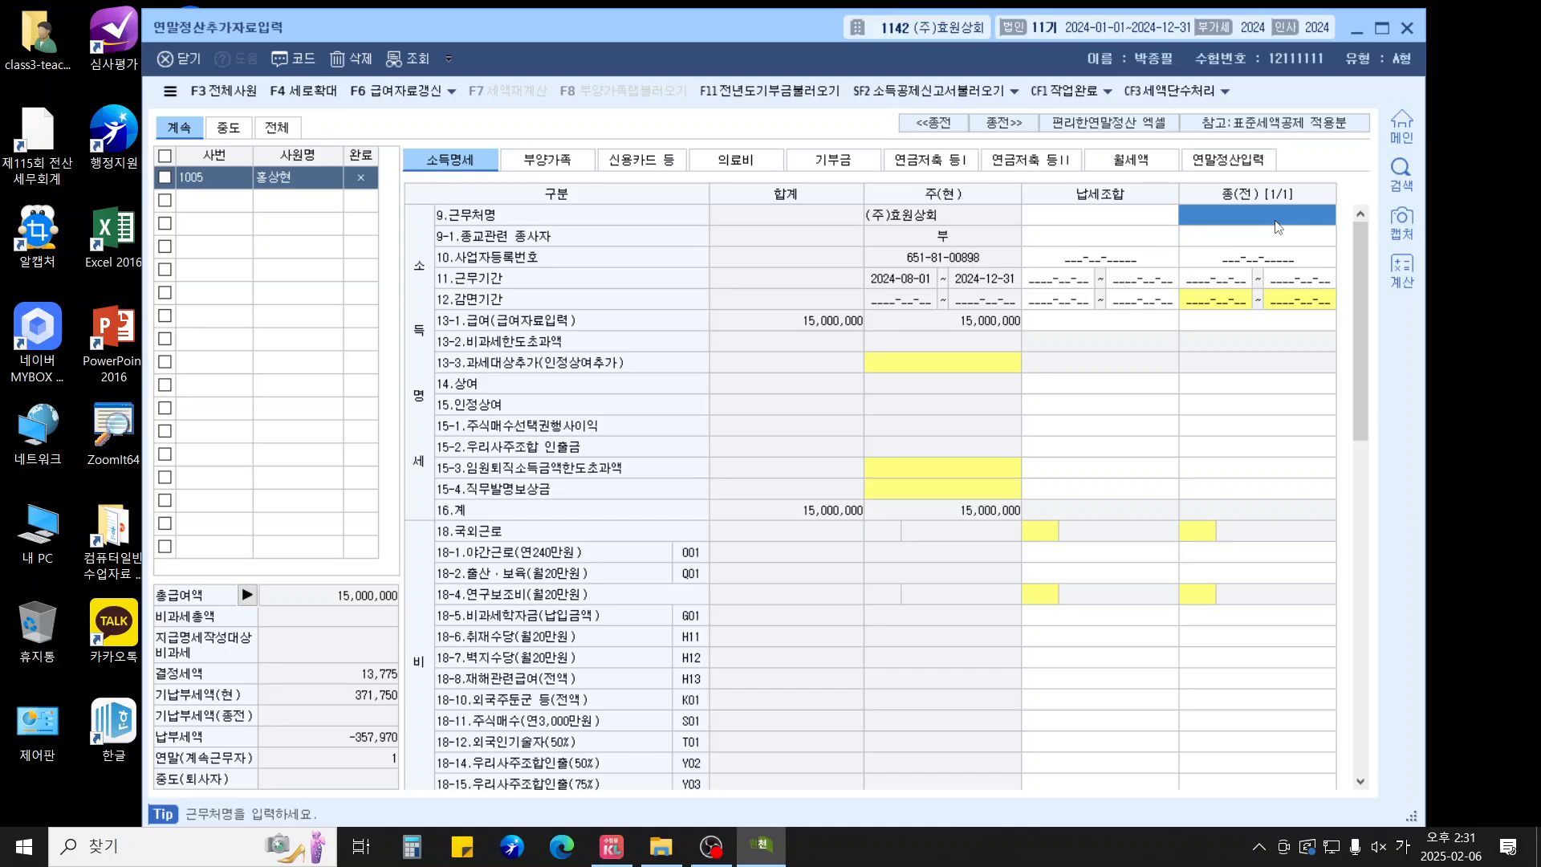
{"action": "type", "text": "두섬"}
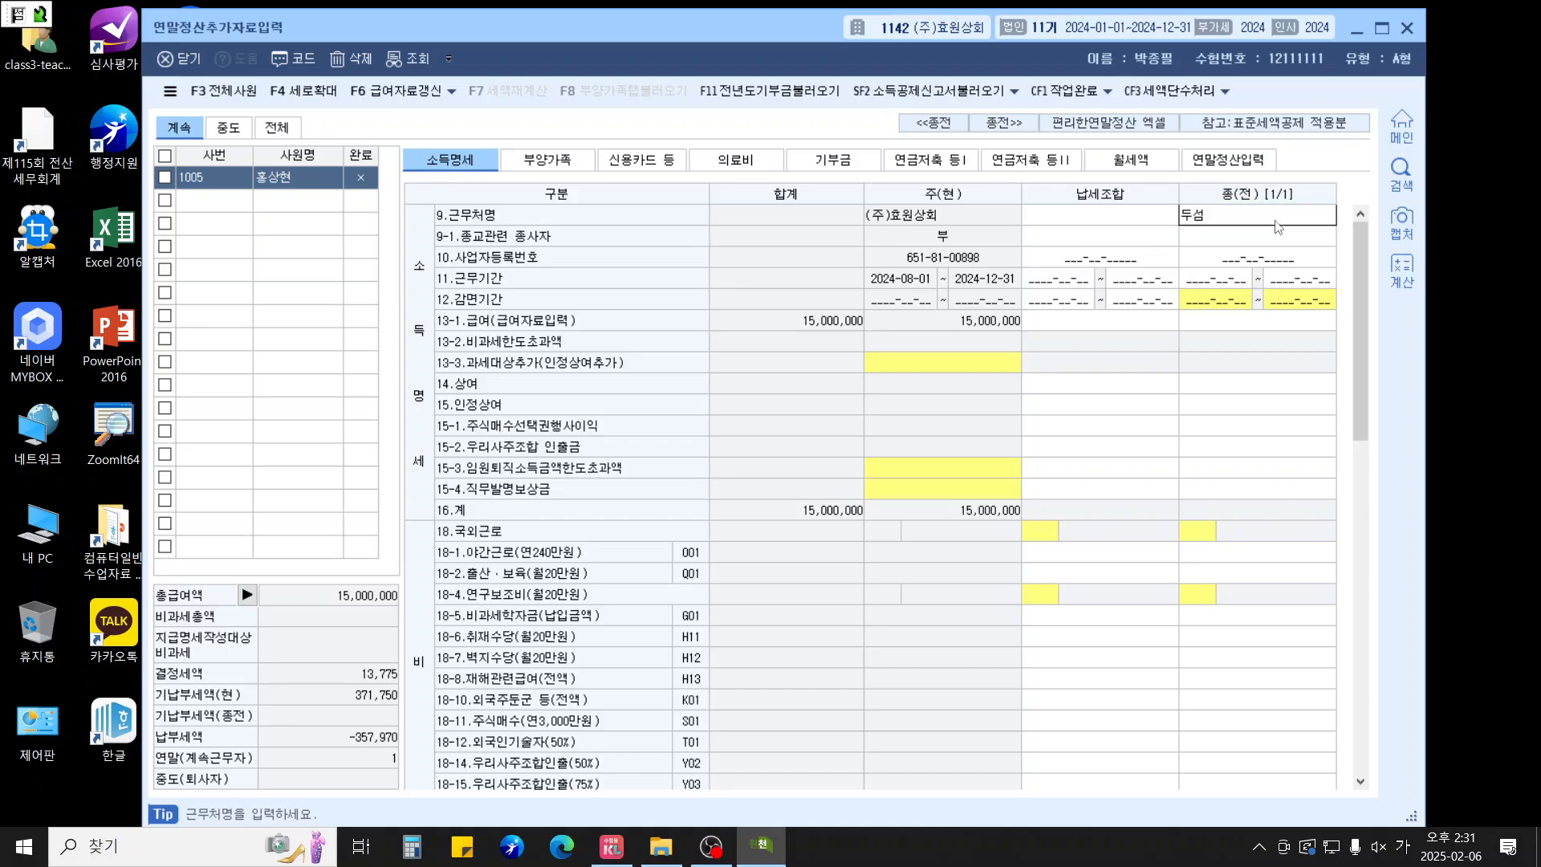
{"action": "key", "text": "Return"}
{"action": "key", "text": "Return"}
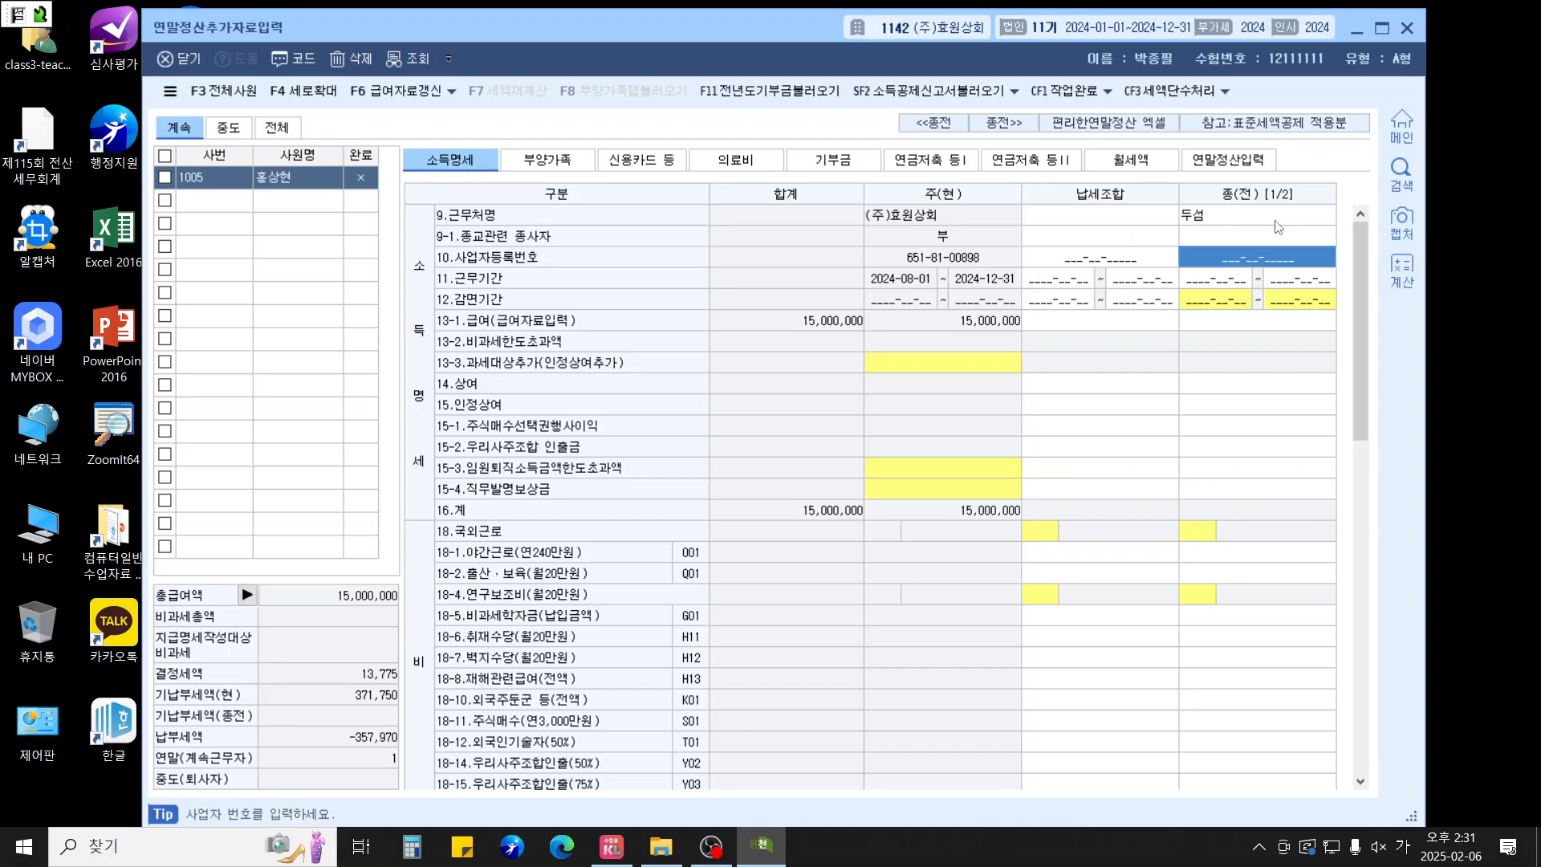
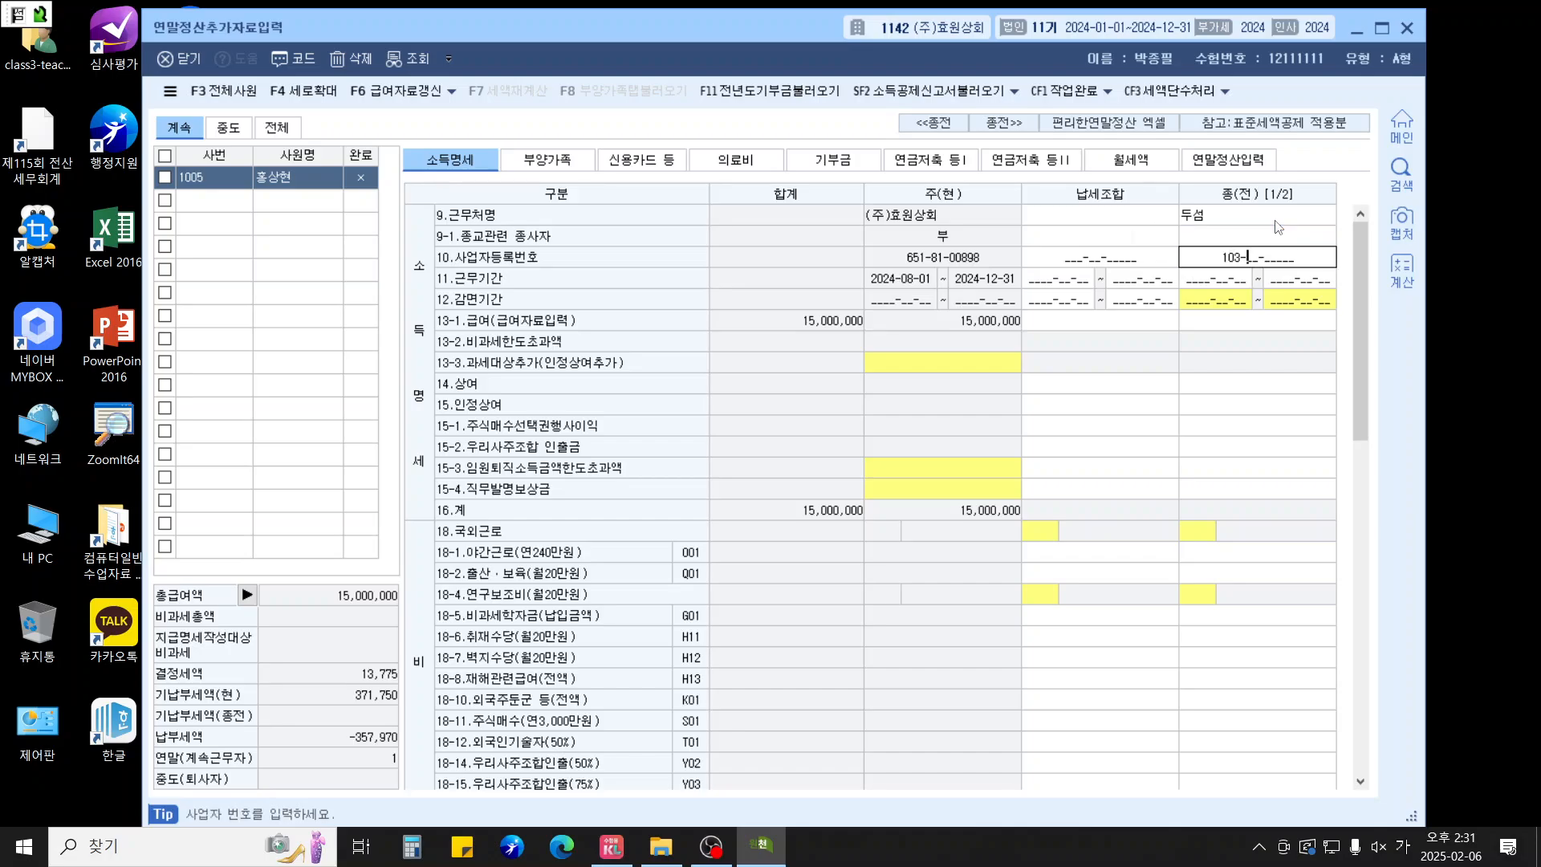
{"action": "key", "text": "Return"}
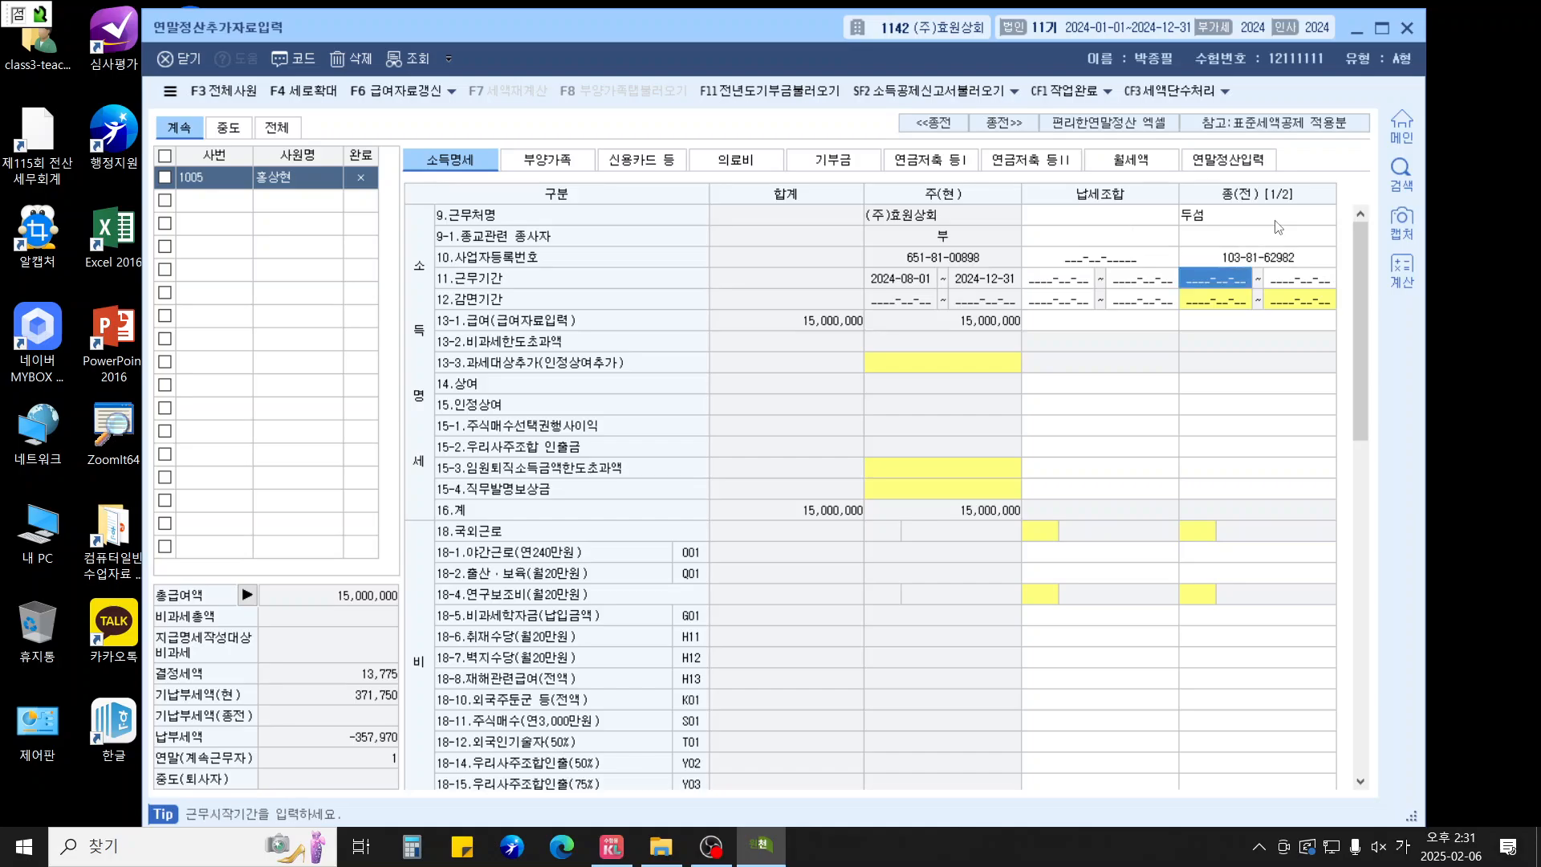
Enter the previous job period 2024-01-01 to 2024-07-31, salary 26,000,000 and bonus 1,000,000
{"action": "type", "text": "20240101"}
{"action": "key", "text": "Return"}
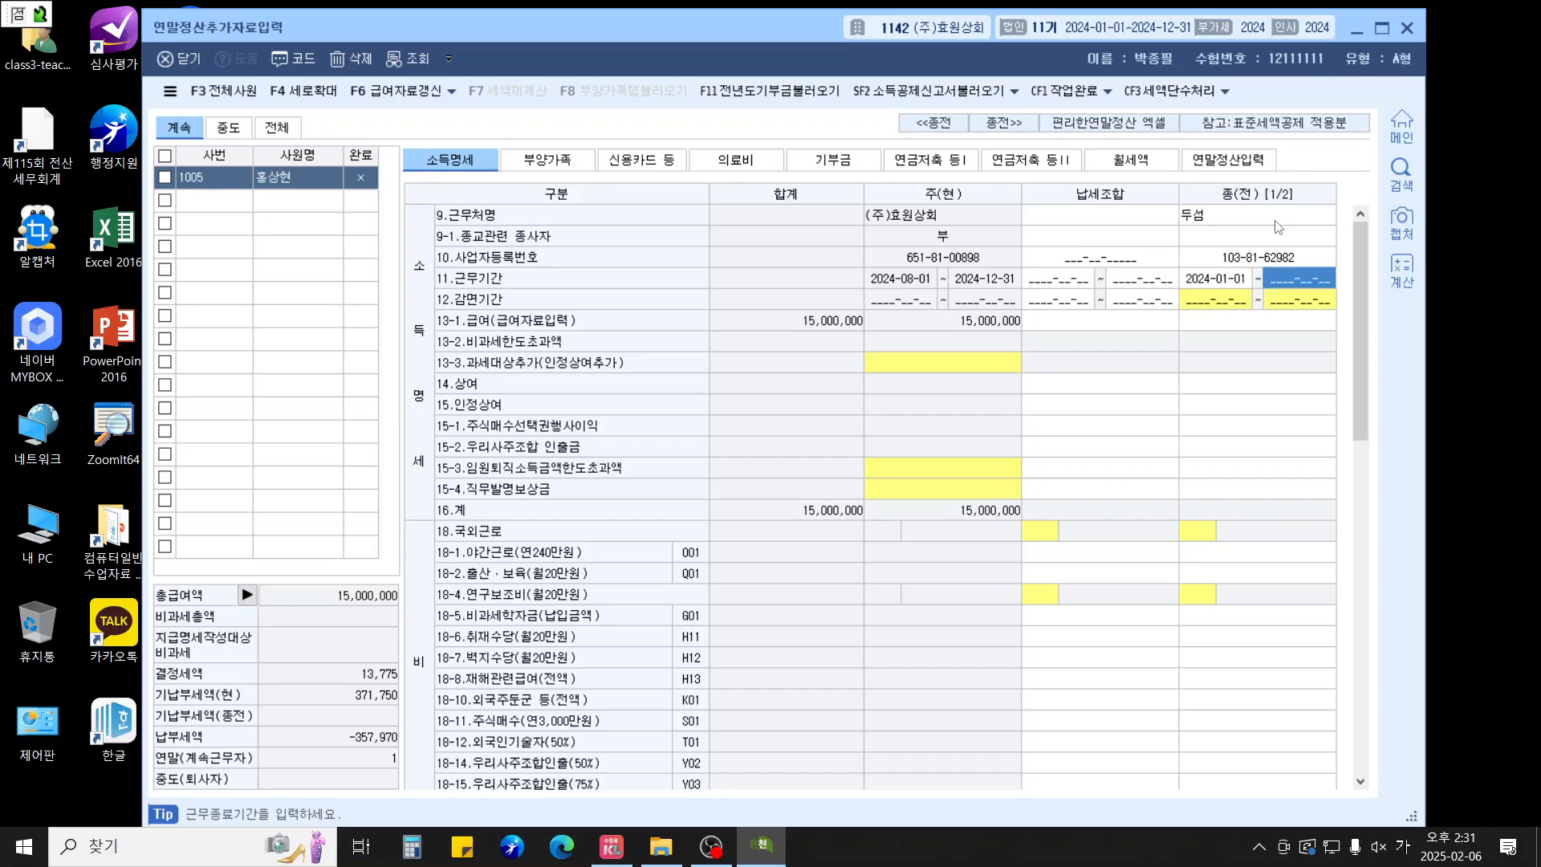
{"action": "type", "text": "2024-07-3"}
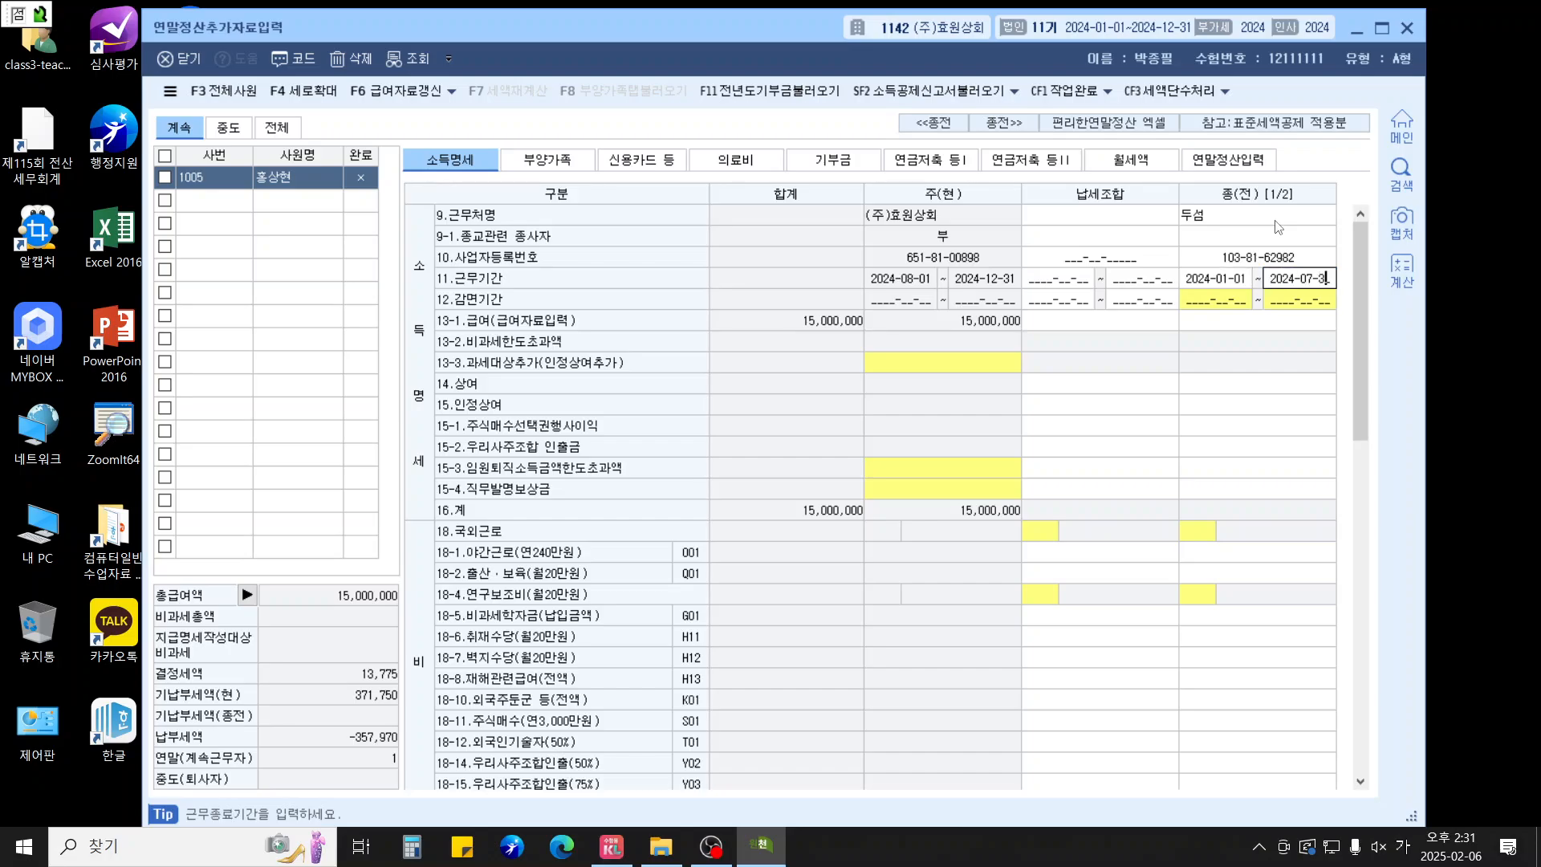
{"action": "type", "text": "1"}
{"action": "key", "text": "Return"}
{"action": "key", "text": "Return"}
{"action": "key", "text": "Return"}
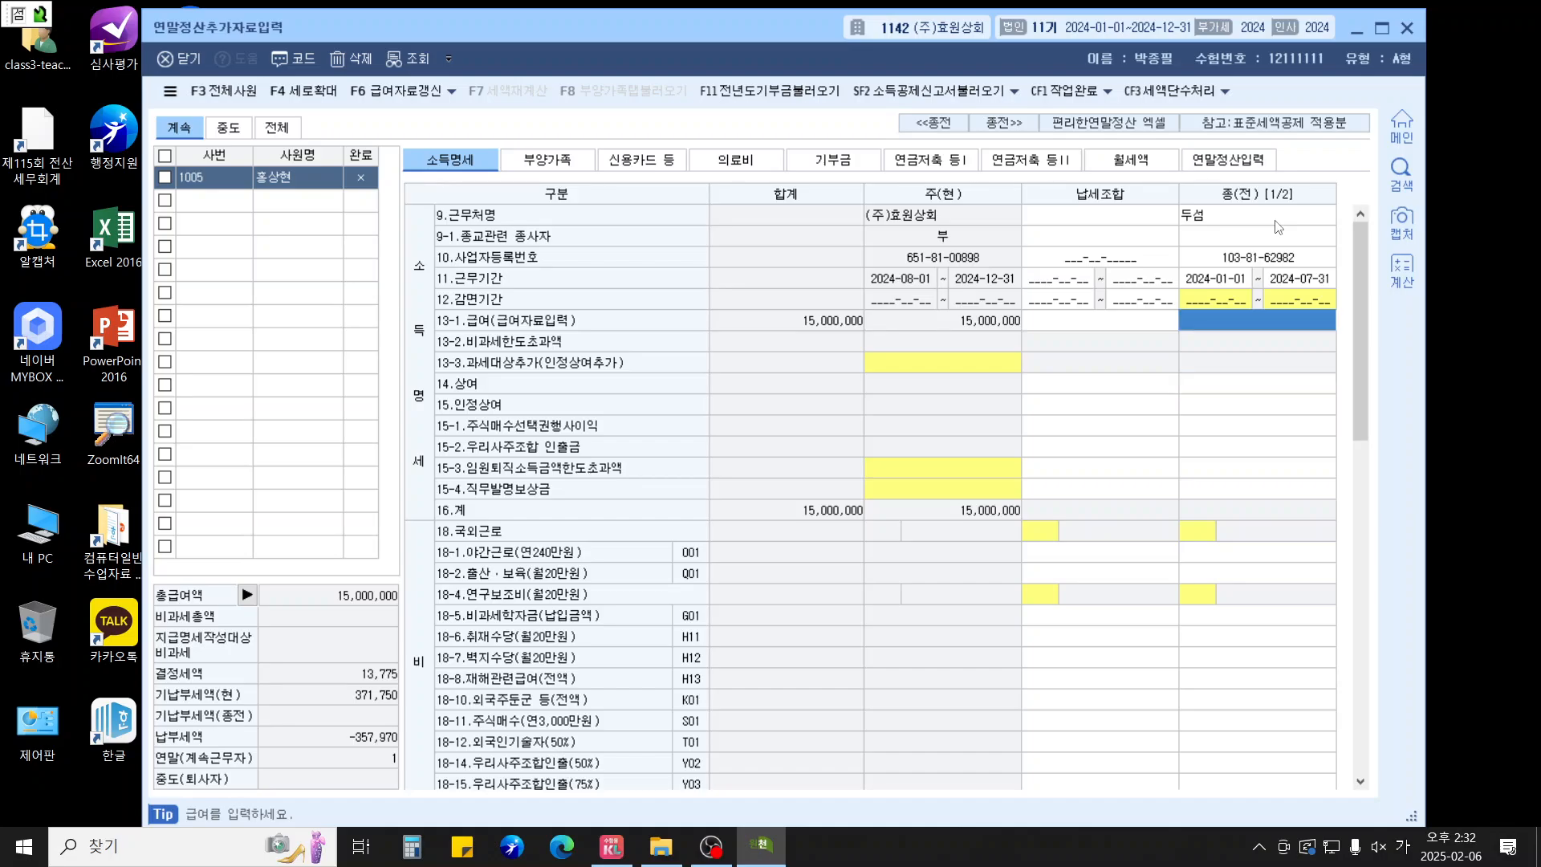
{"action": "type", "text": "26000000"}
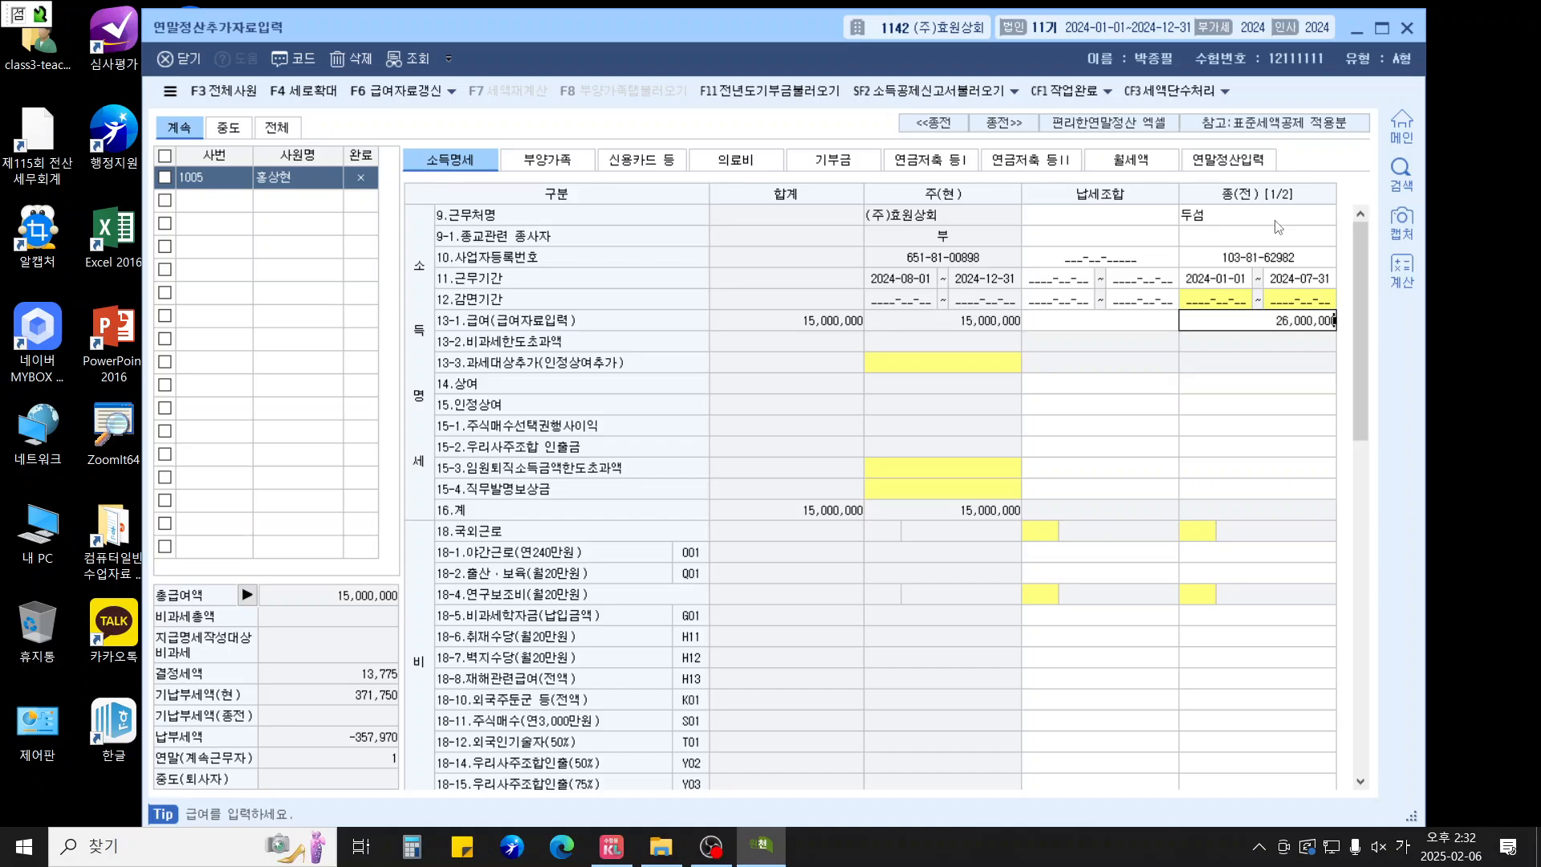
{"action": "key", "text": "Return"}
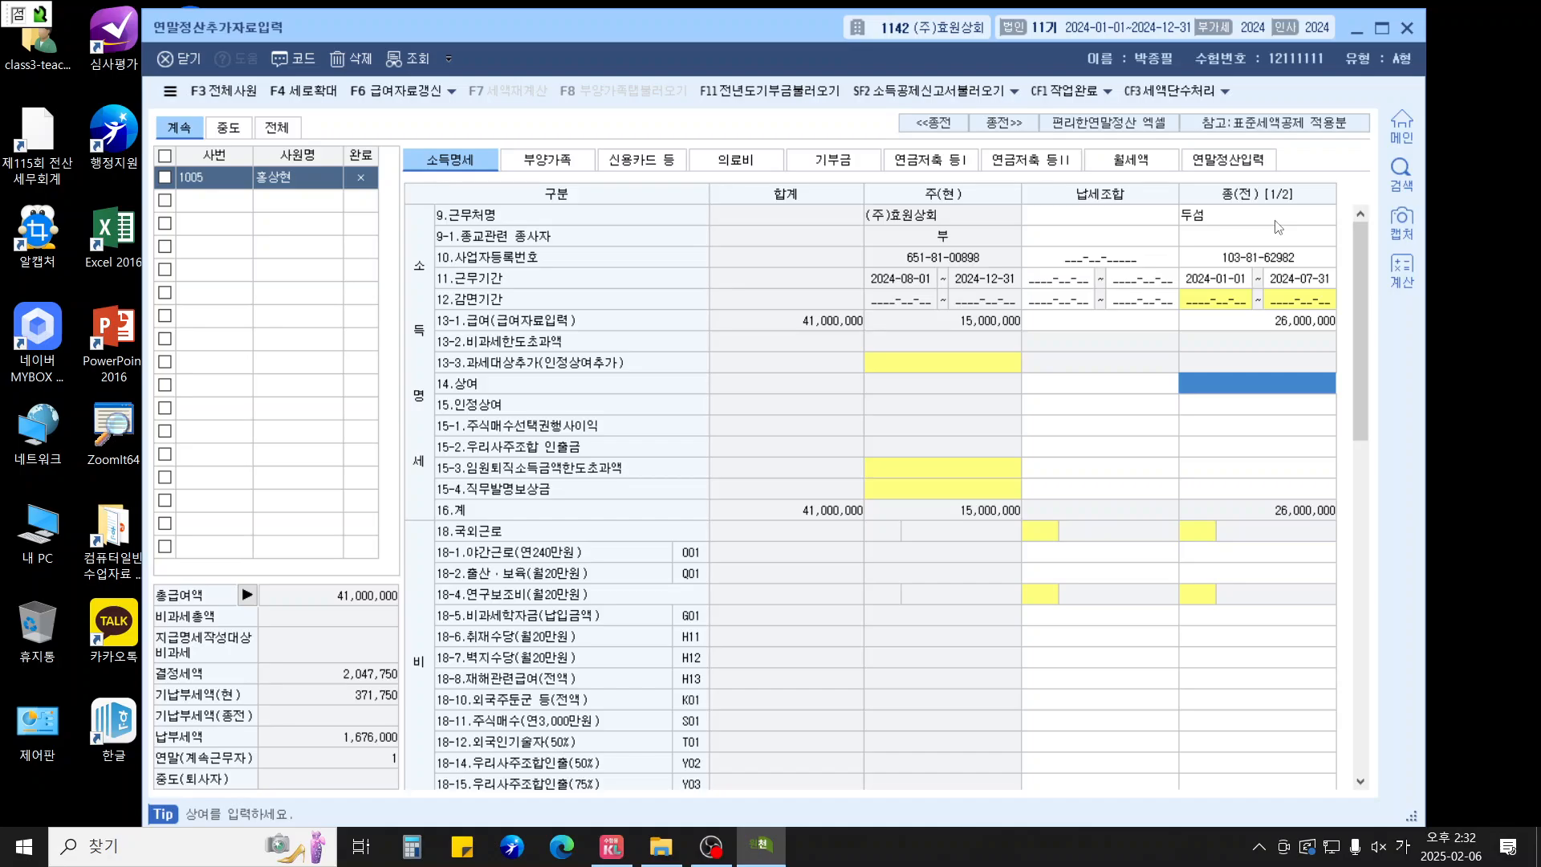
{"action": "type", "text": "1000000"}
{"action": "key", "text": "Return"}
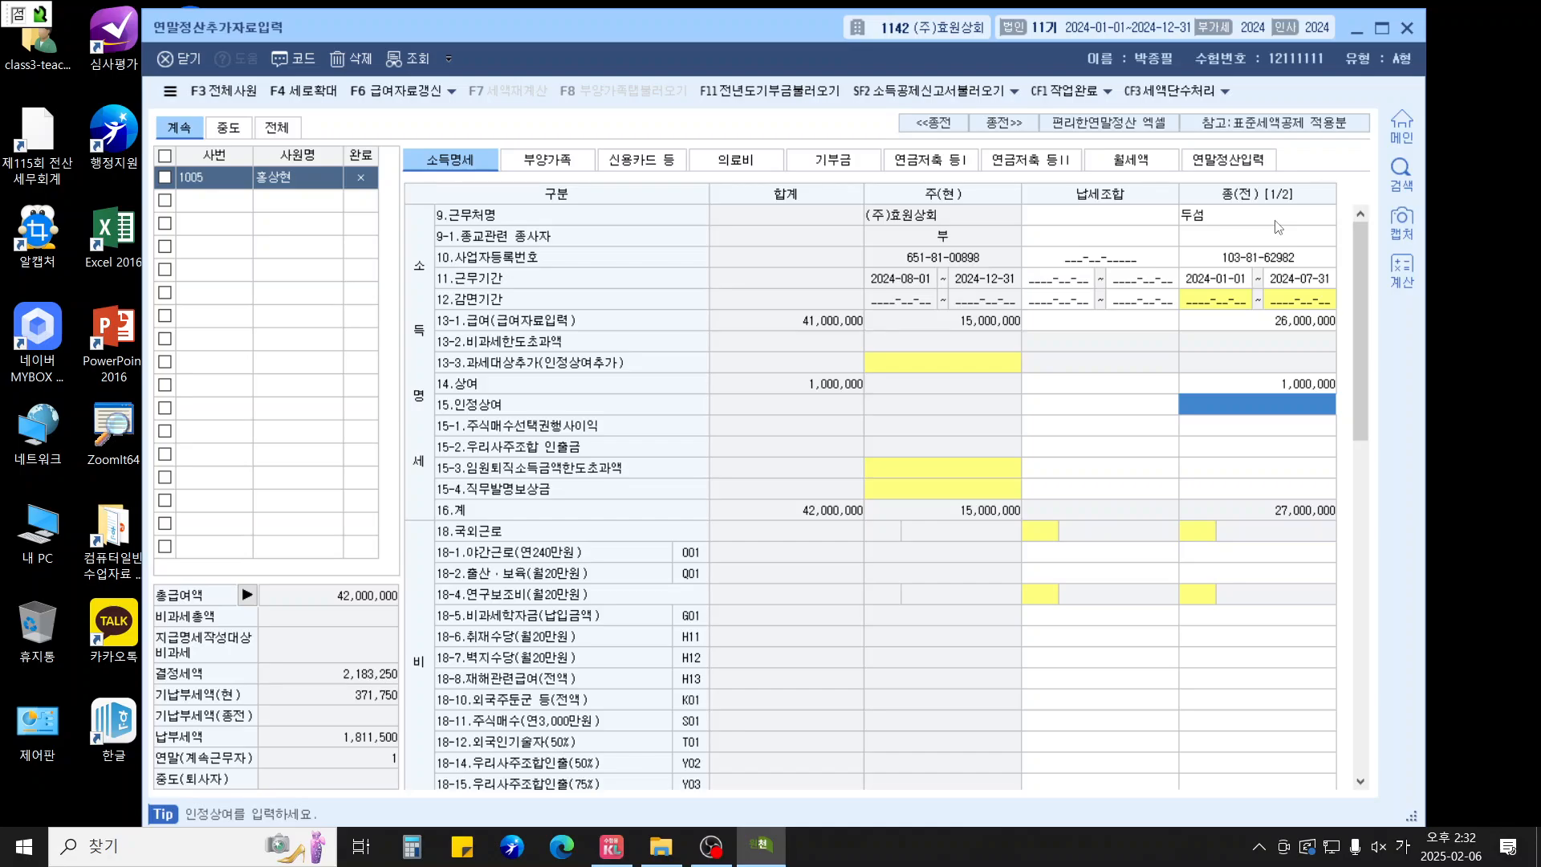
Enter the previous job's premiums: health 905,300, long-term care 115,900, employment 243,000, pension 1,170,000
{"action": "scroll", "coordinate": [1246, 313], "scroll_direction": "down", "scroll_amount": 15}
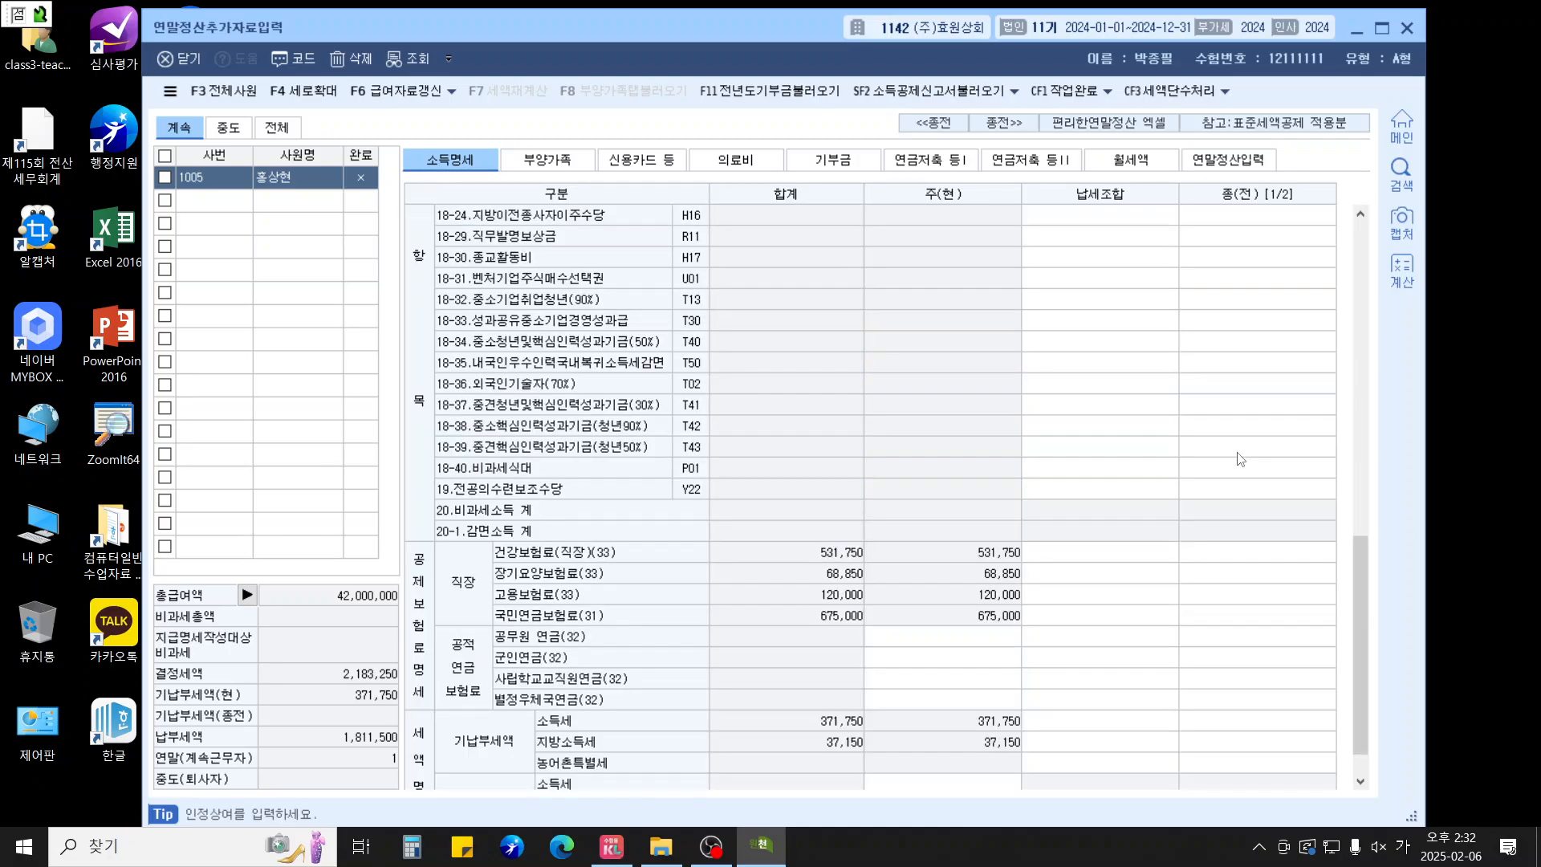
{"action": "left_click", "coordinate": [1229, 504]}
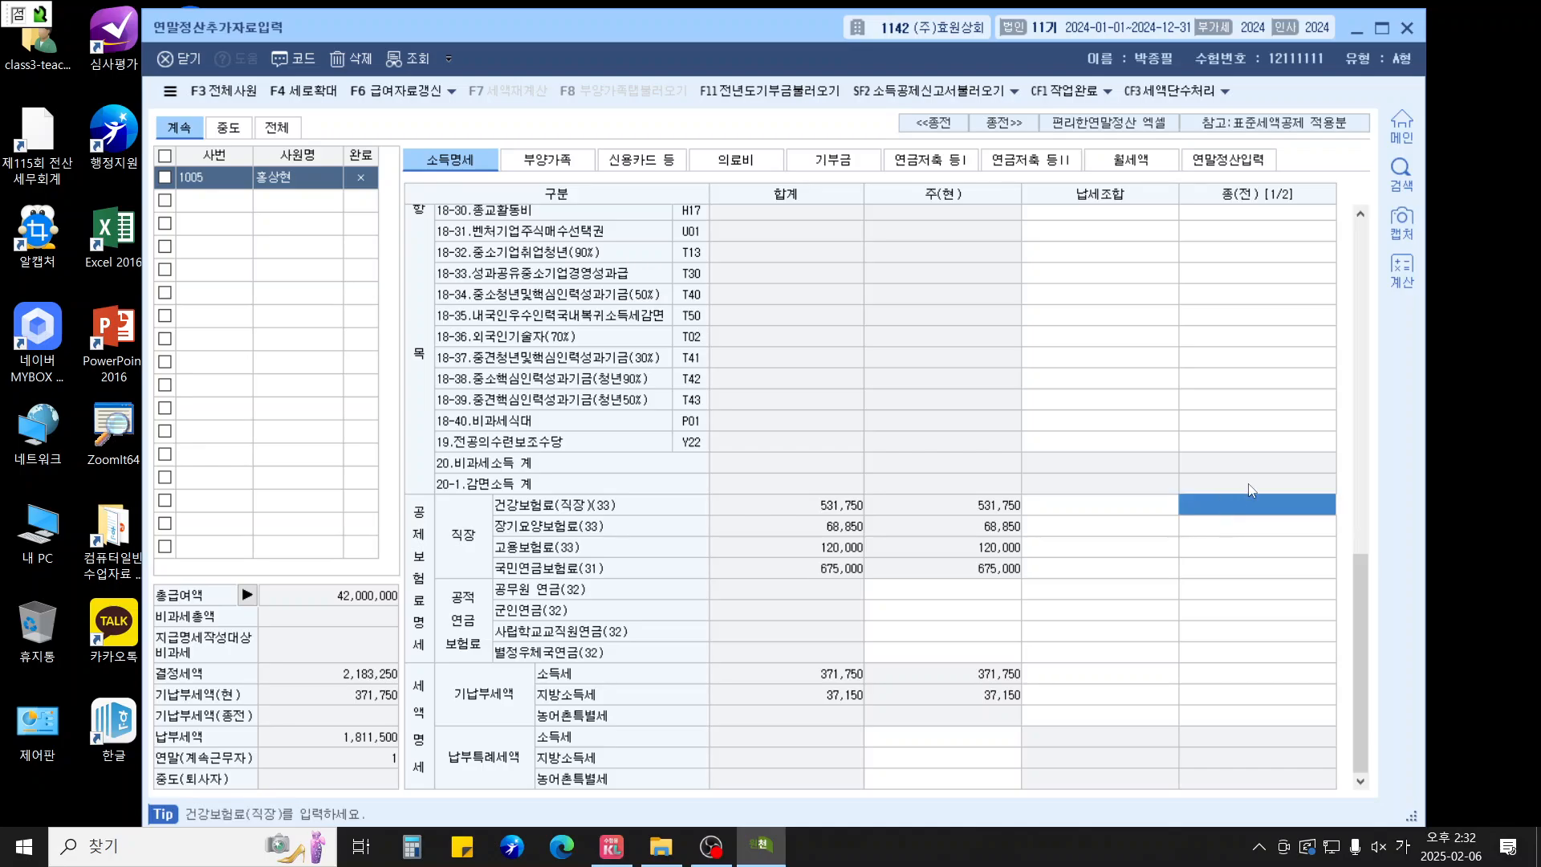
{"action": "type", "text": "905,"}
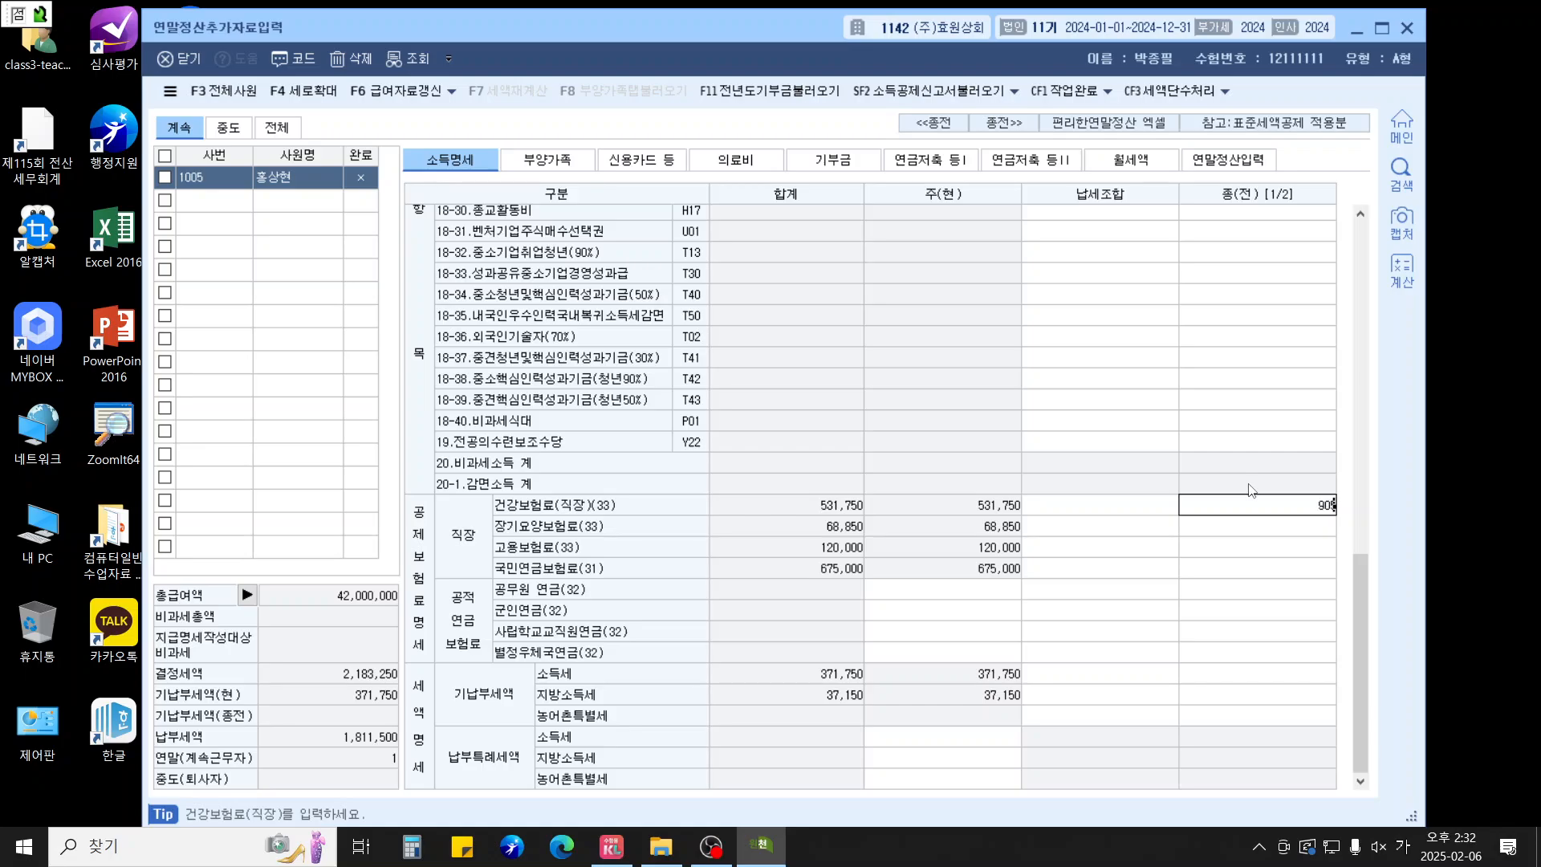
{"action": "type", "text": "300"}
{"action": "key", "text": "Return"}
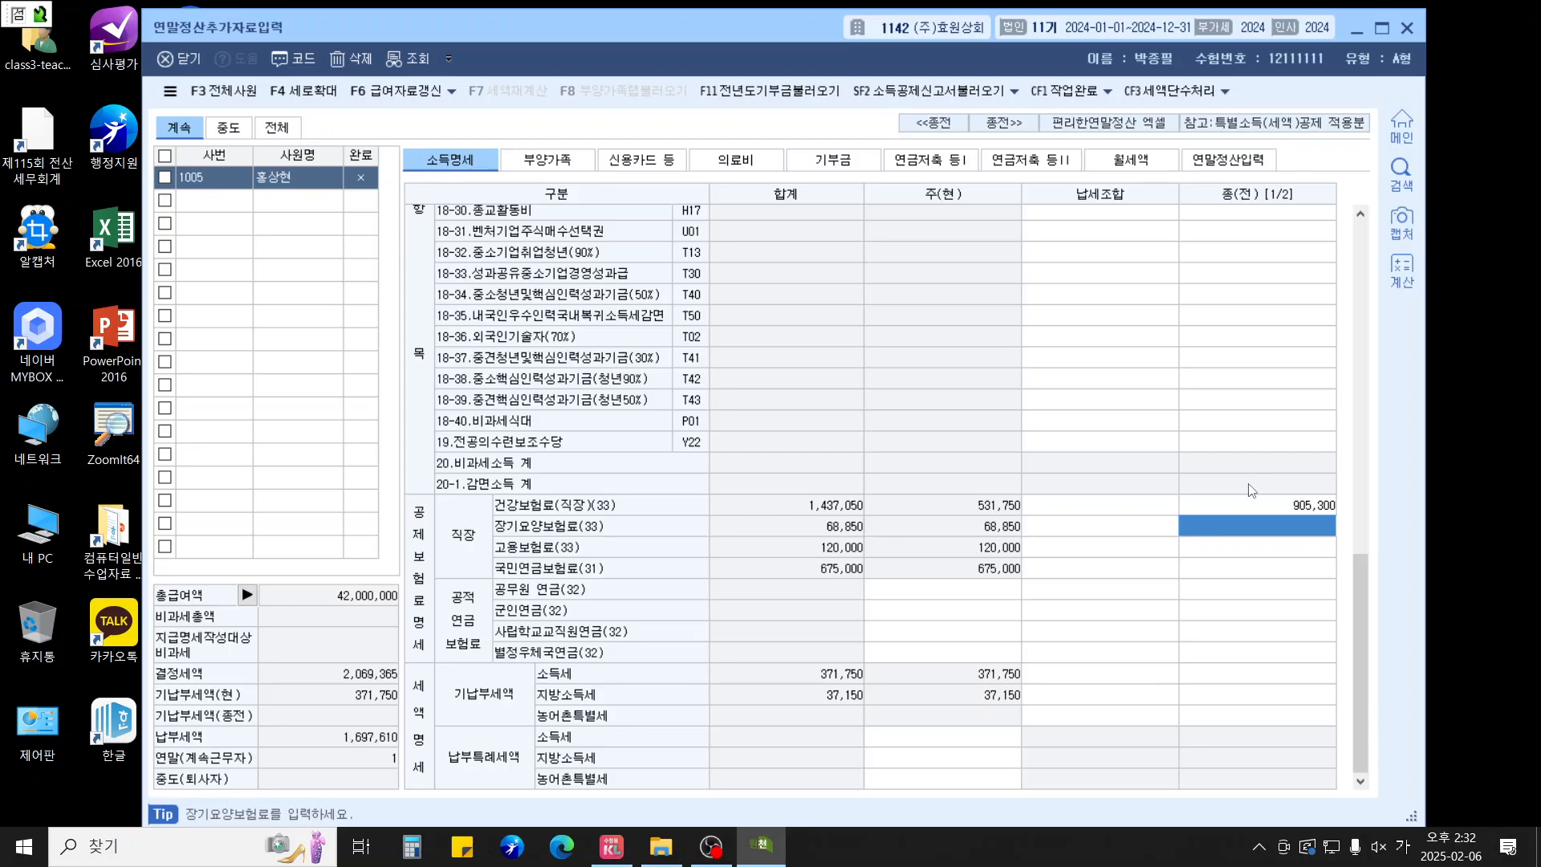
{"action": "type", "text": "115900"}
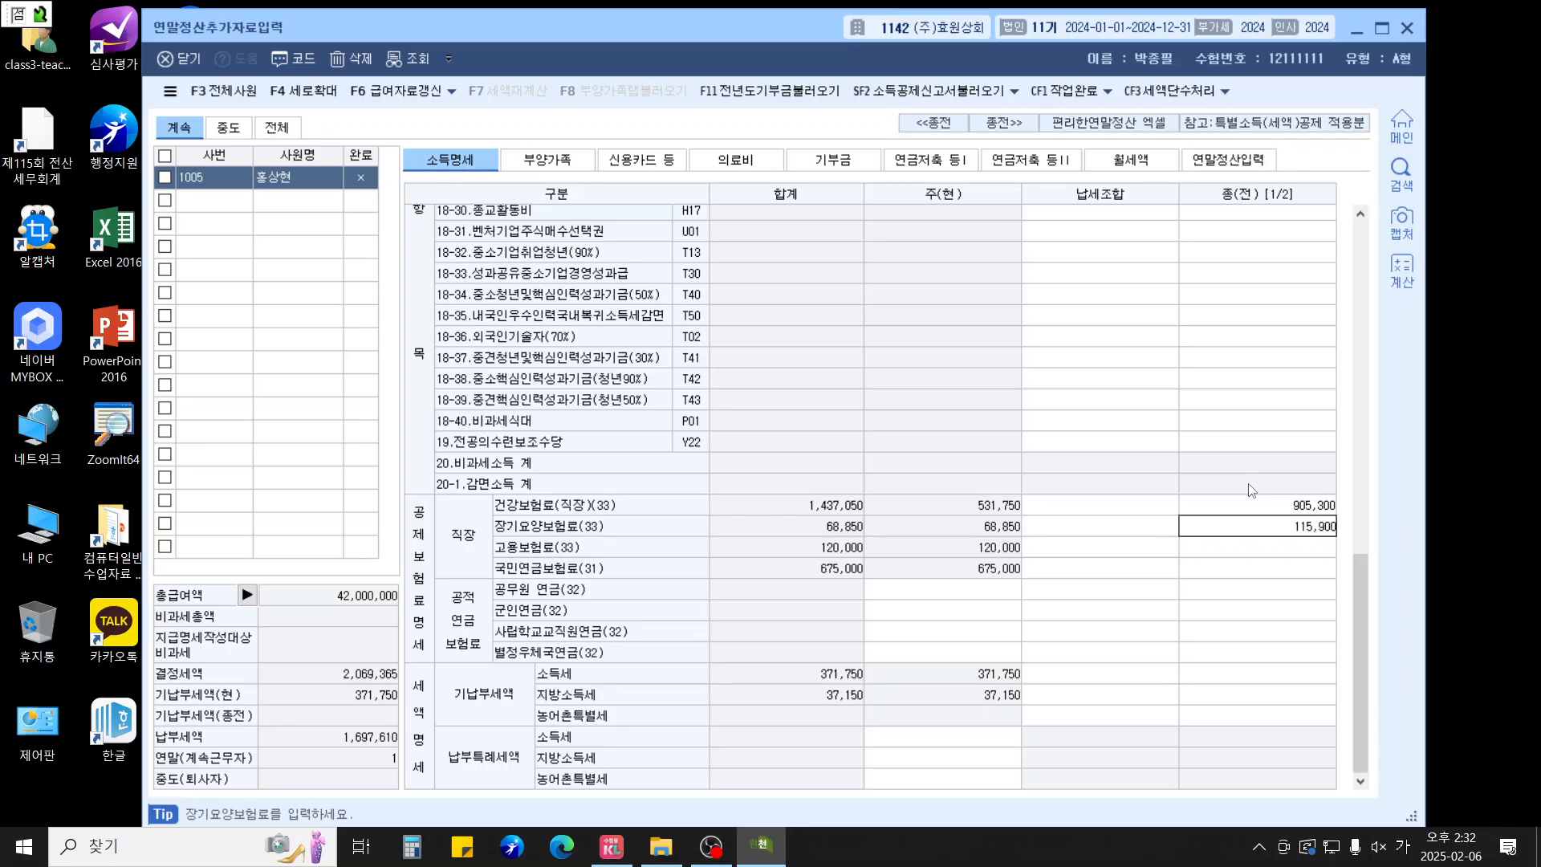
{"action": "key", "text": "Return"}
{"action": "type", "text": "2430000"}
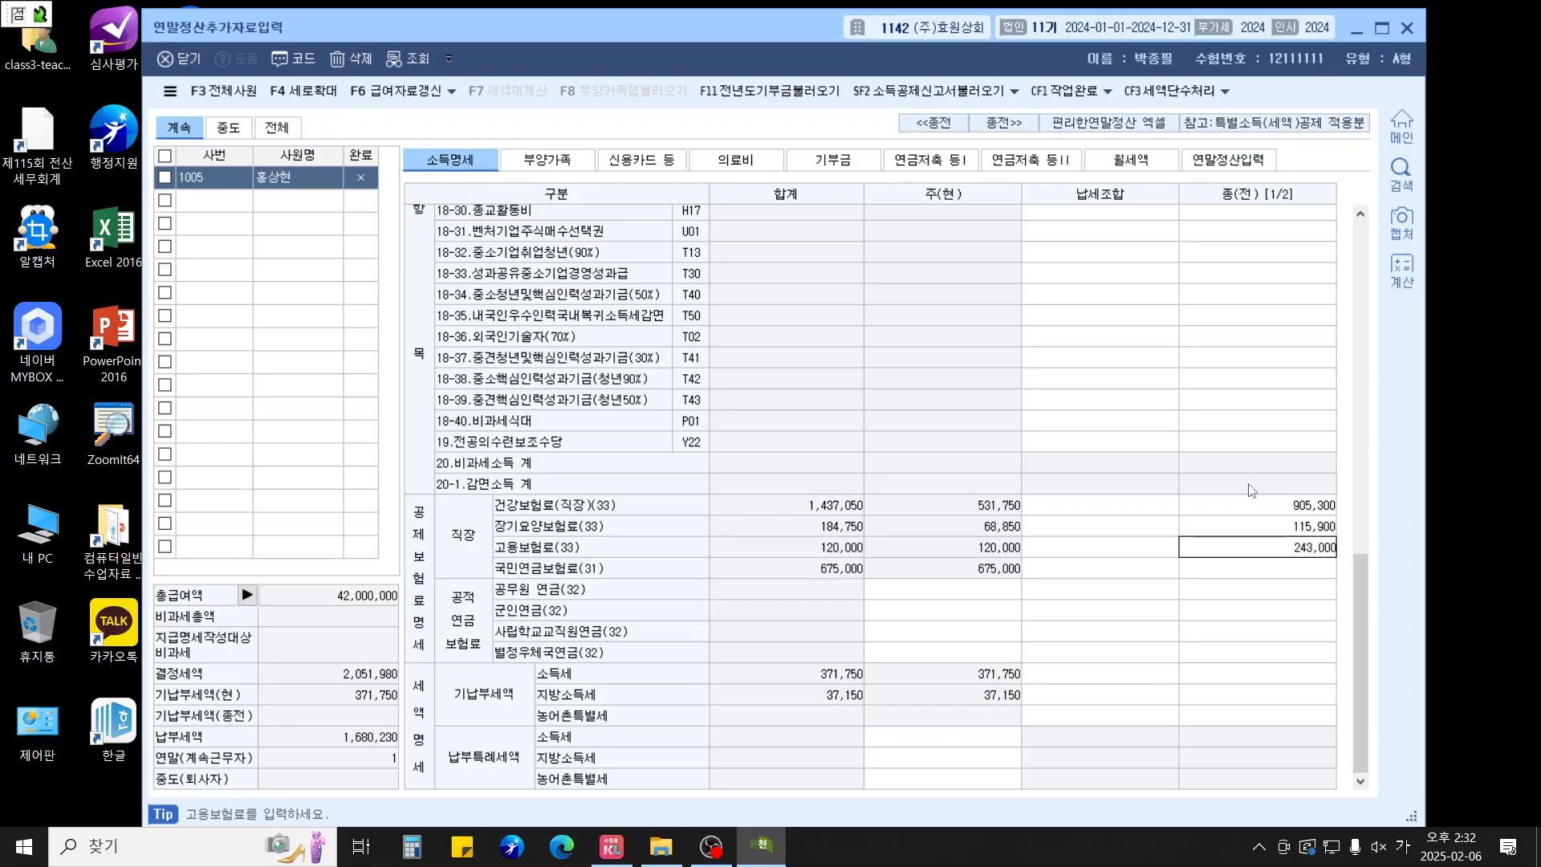
{"action": "key", "text": "Return"}
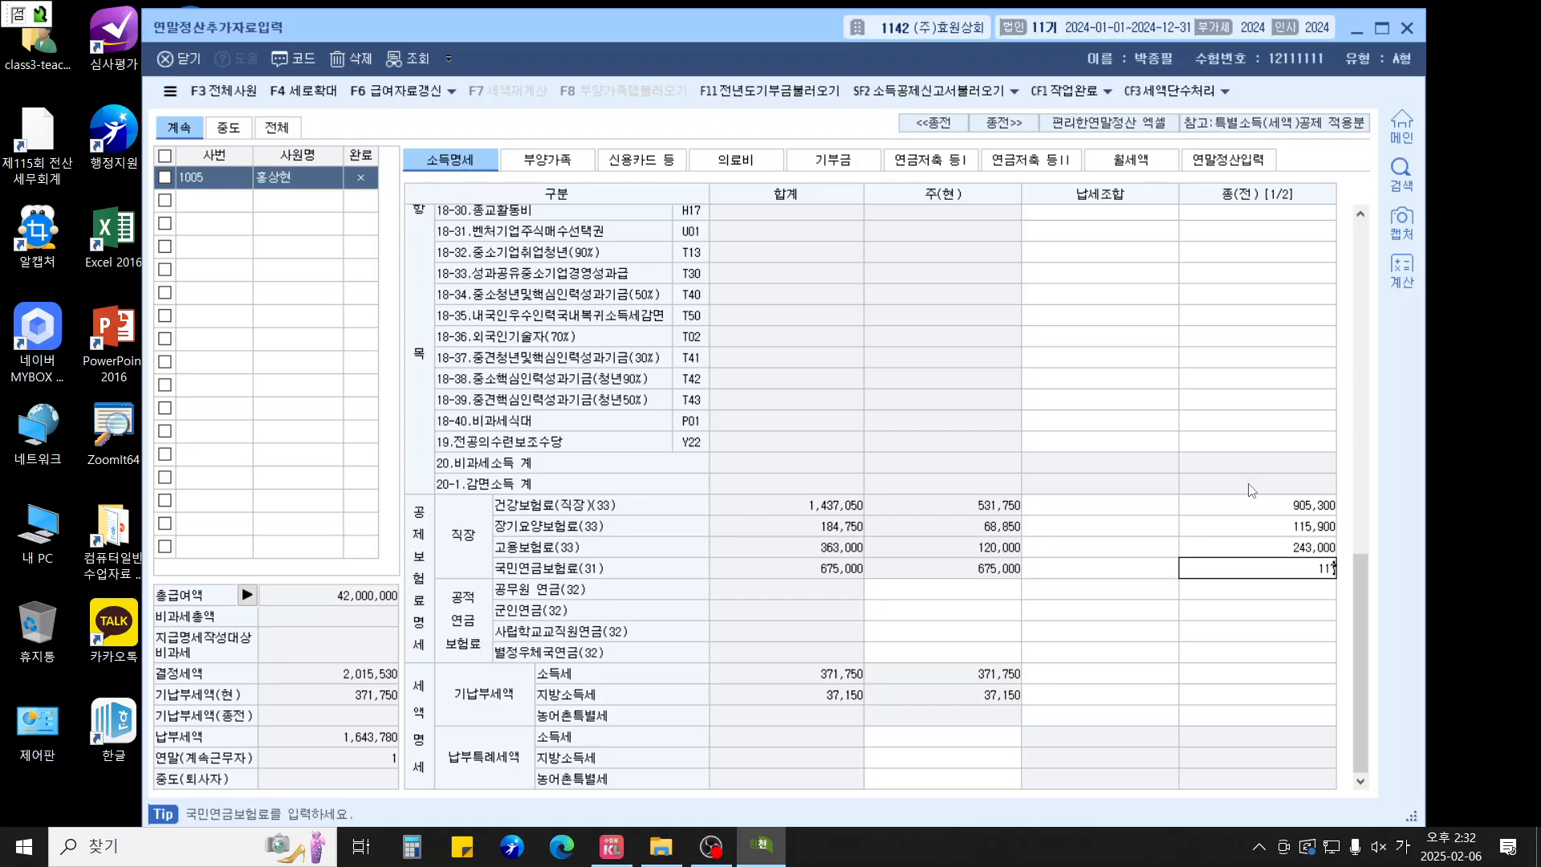
{"action": "type", "text": "700000"}
{"action": "key", "text": "Return"}
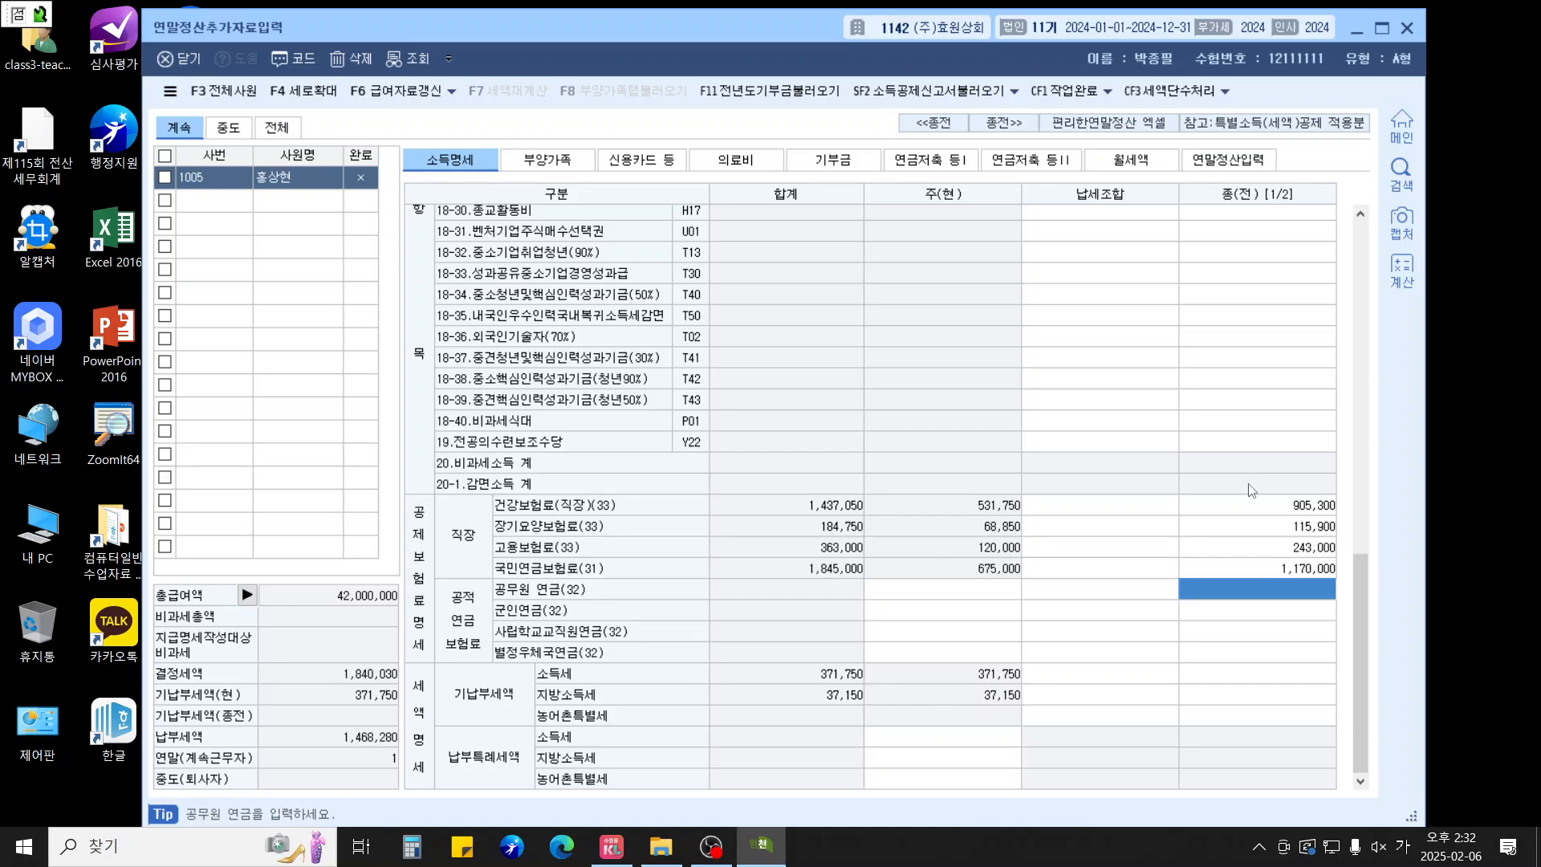
Enter the previous employer's prepaid income tax of 340,000
{"action": "key", "text": "Return"}
{"action": "key", "text": "Return"}
{"action": "key", "text": "Return"}
{"action": "key", "text": "Return"}
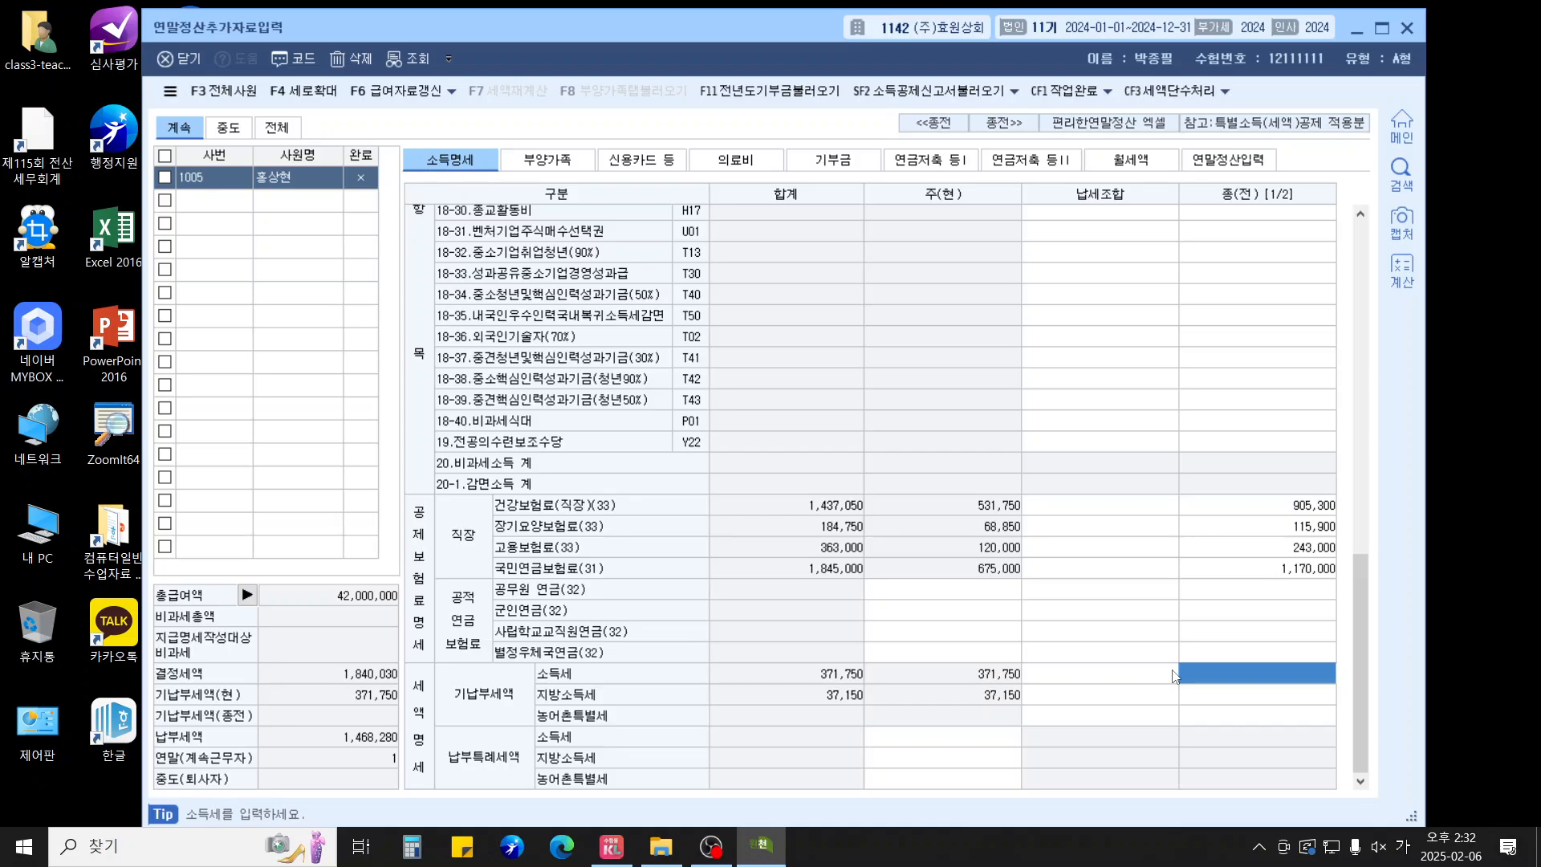
{"action": "left_click", "coordinate": [1173, 675]}
{"action": "type", "text": "3400000"}
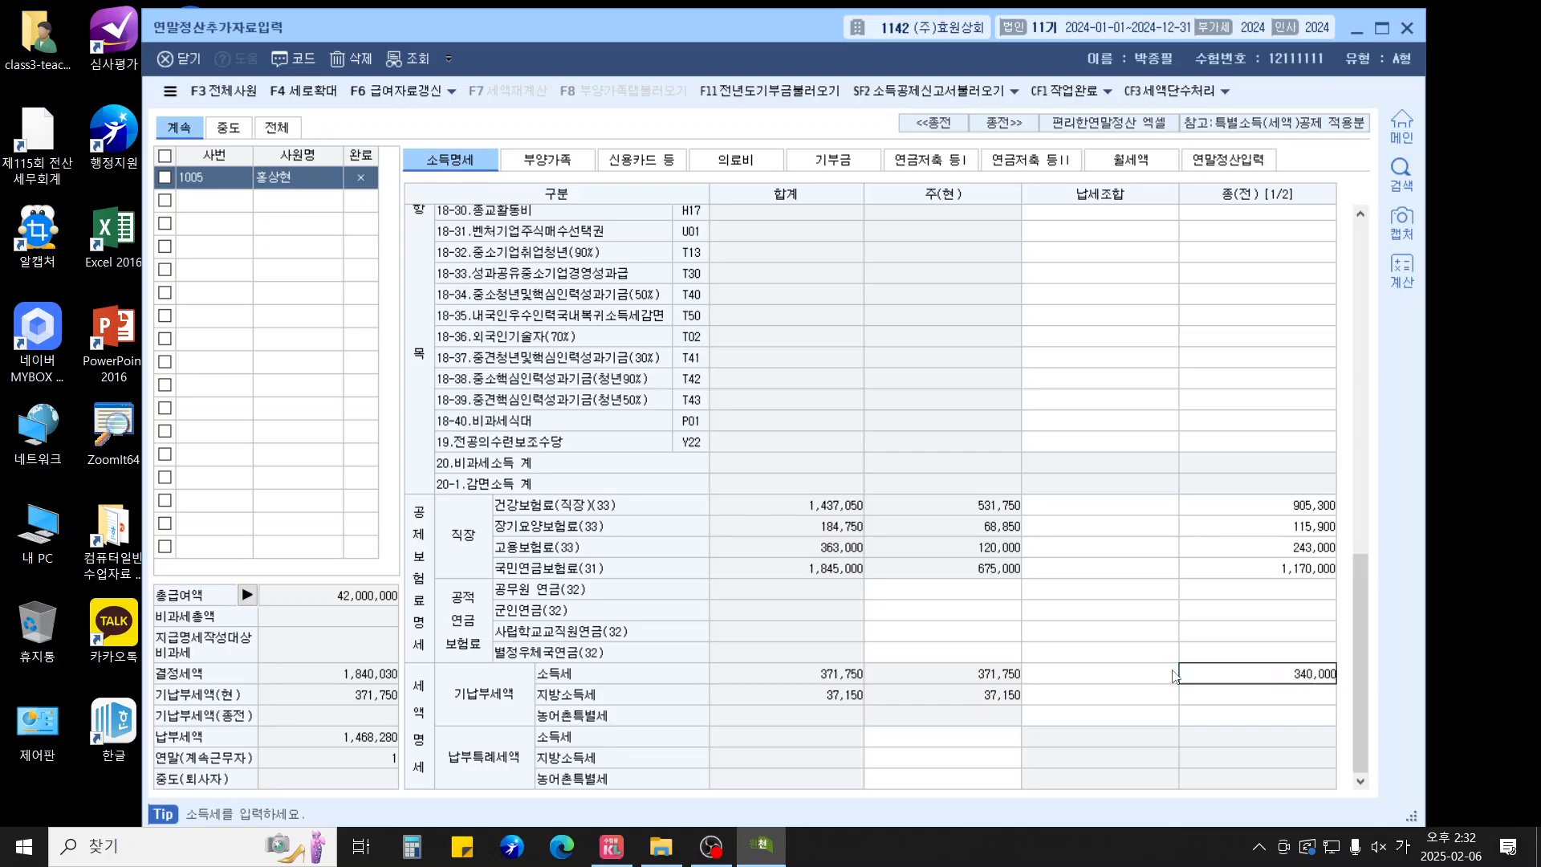
{"action": "key", "text": "Return"}
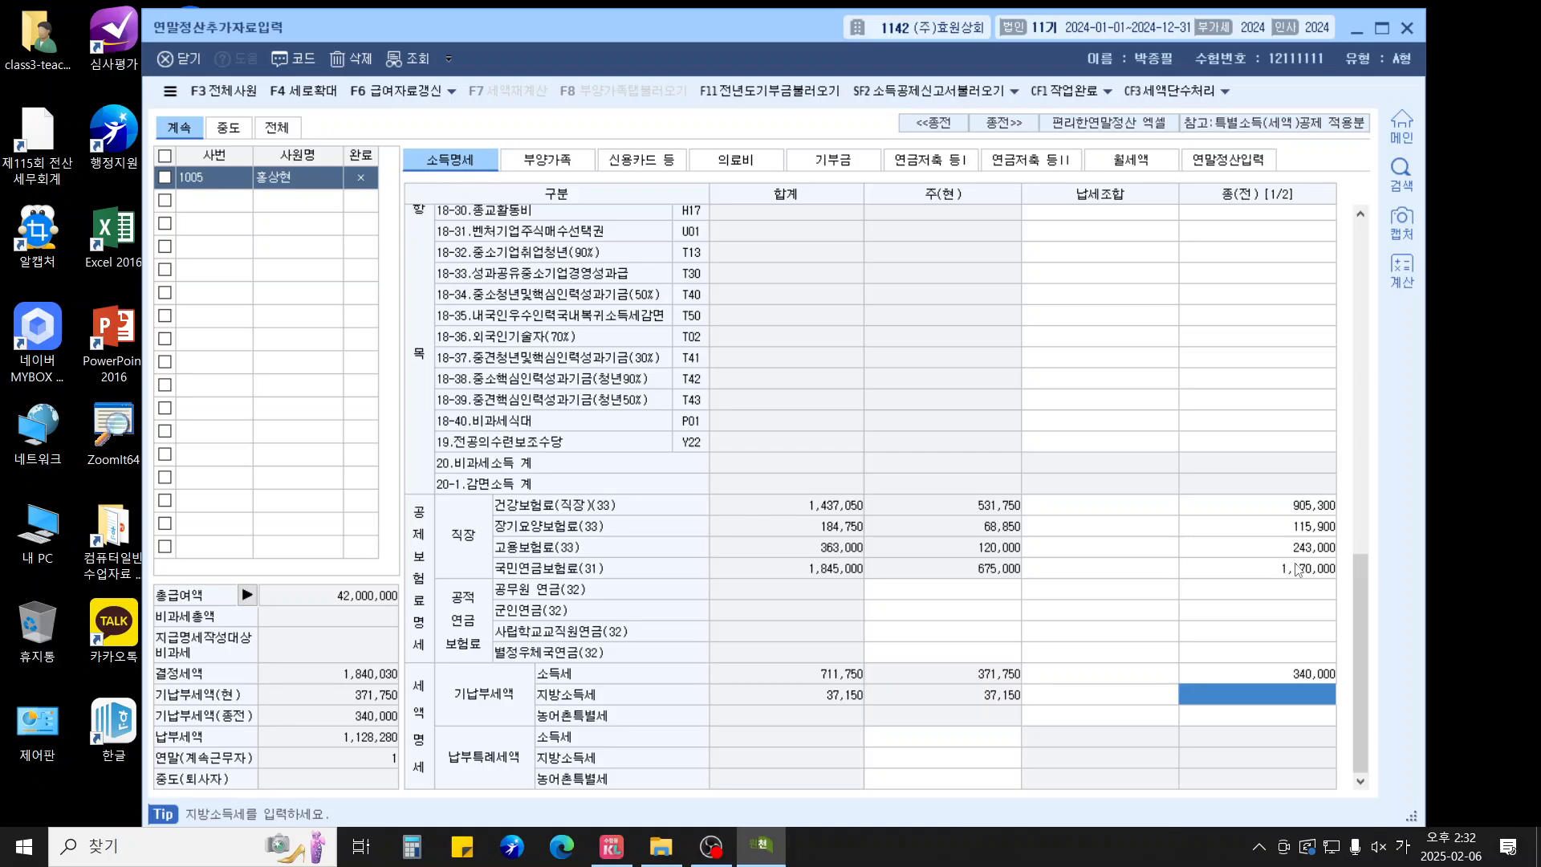
Add the spouse on the 부양가족 tab as relation 3, 내국인, with her resident number
{"action": "left_click", "coordinate": [560, 165]}
{"action": "left_click", "coordinate": [440, 250]}
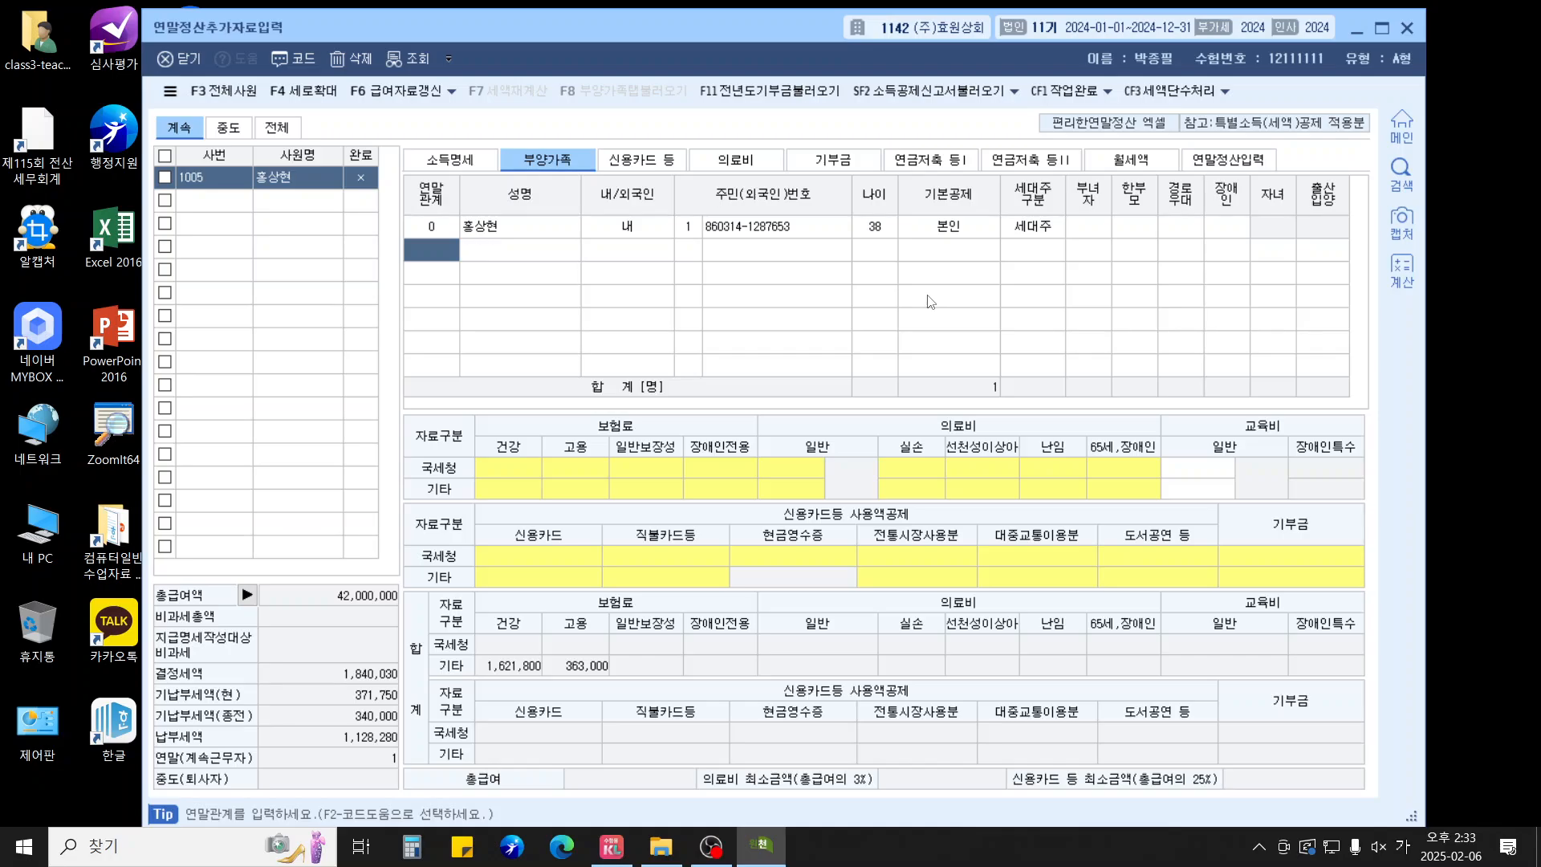
{"action": "type", "text": "3"}
{"action": "key", "text": "Return"}
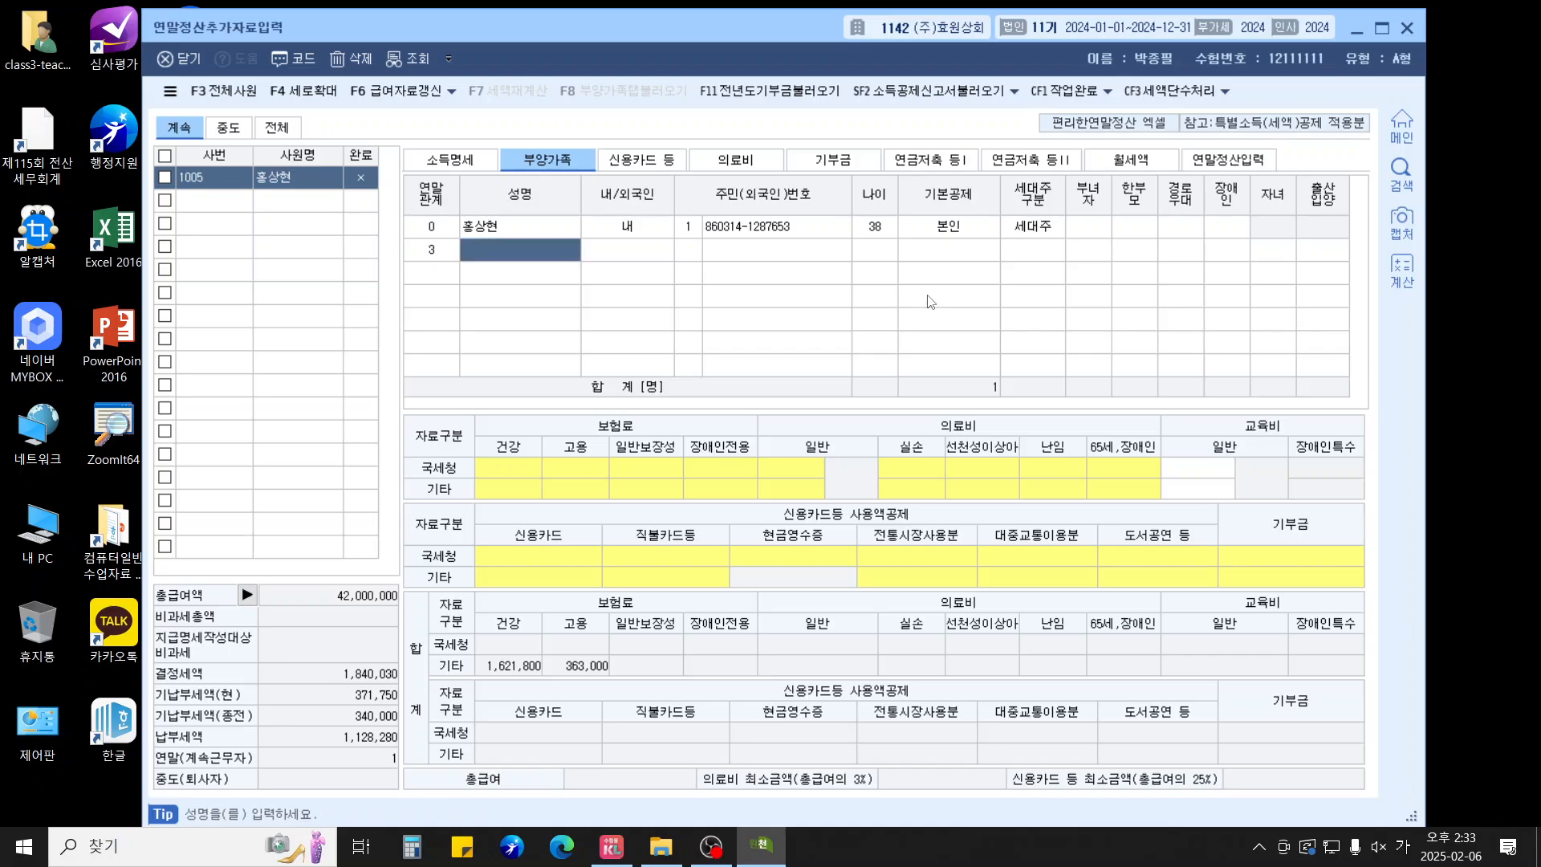
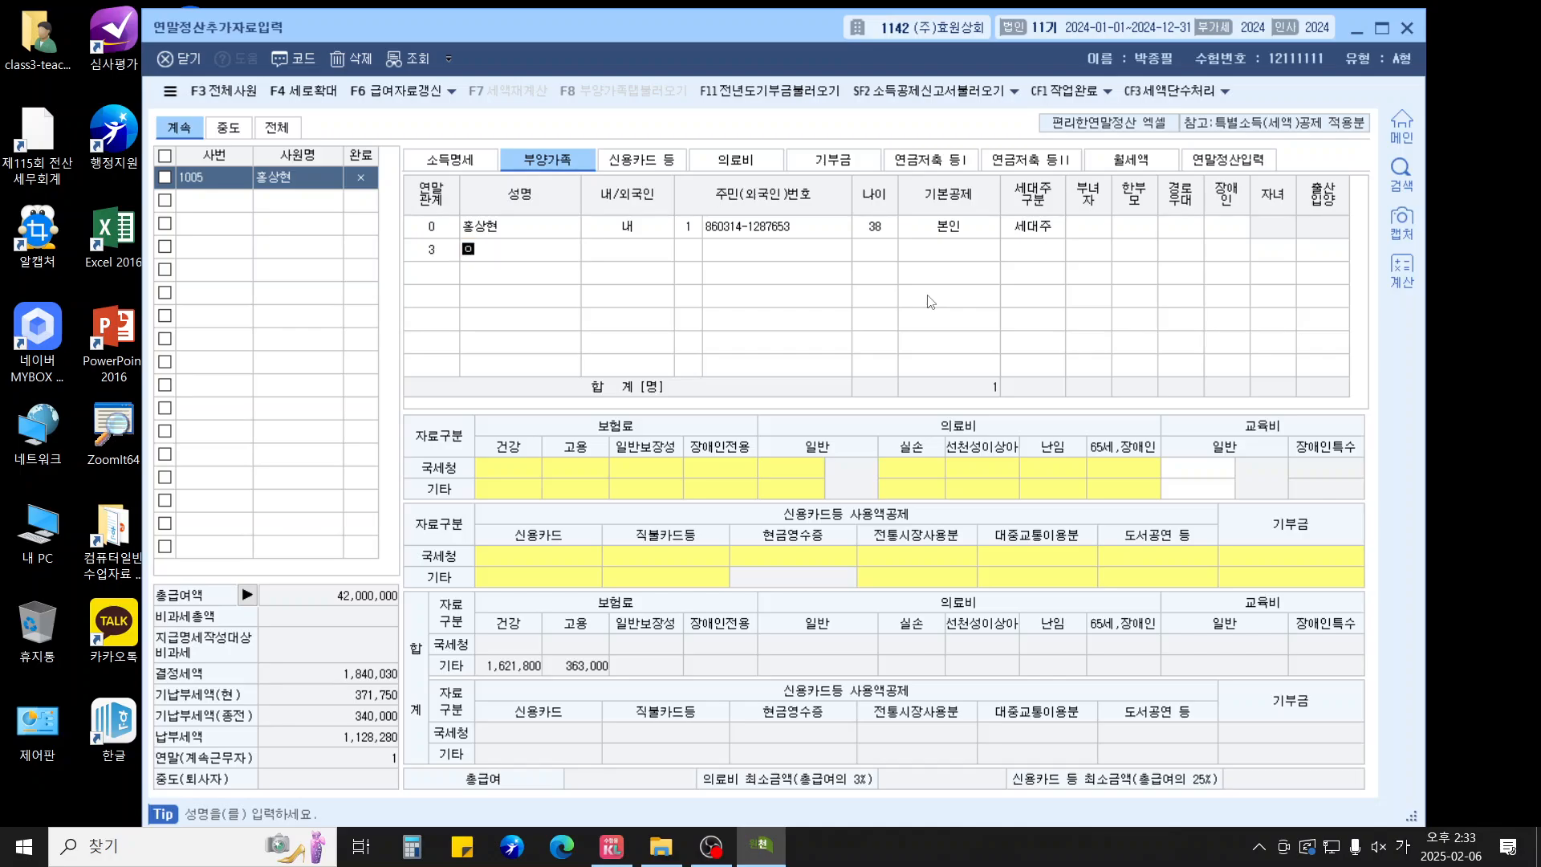
{"action": "key", "text": "Return"}
{"action": "key", "text": "Return"}
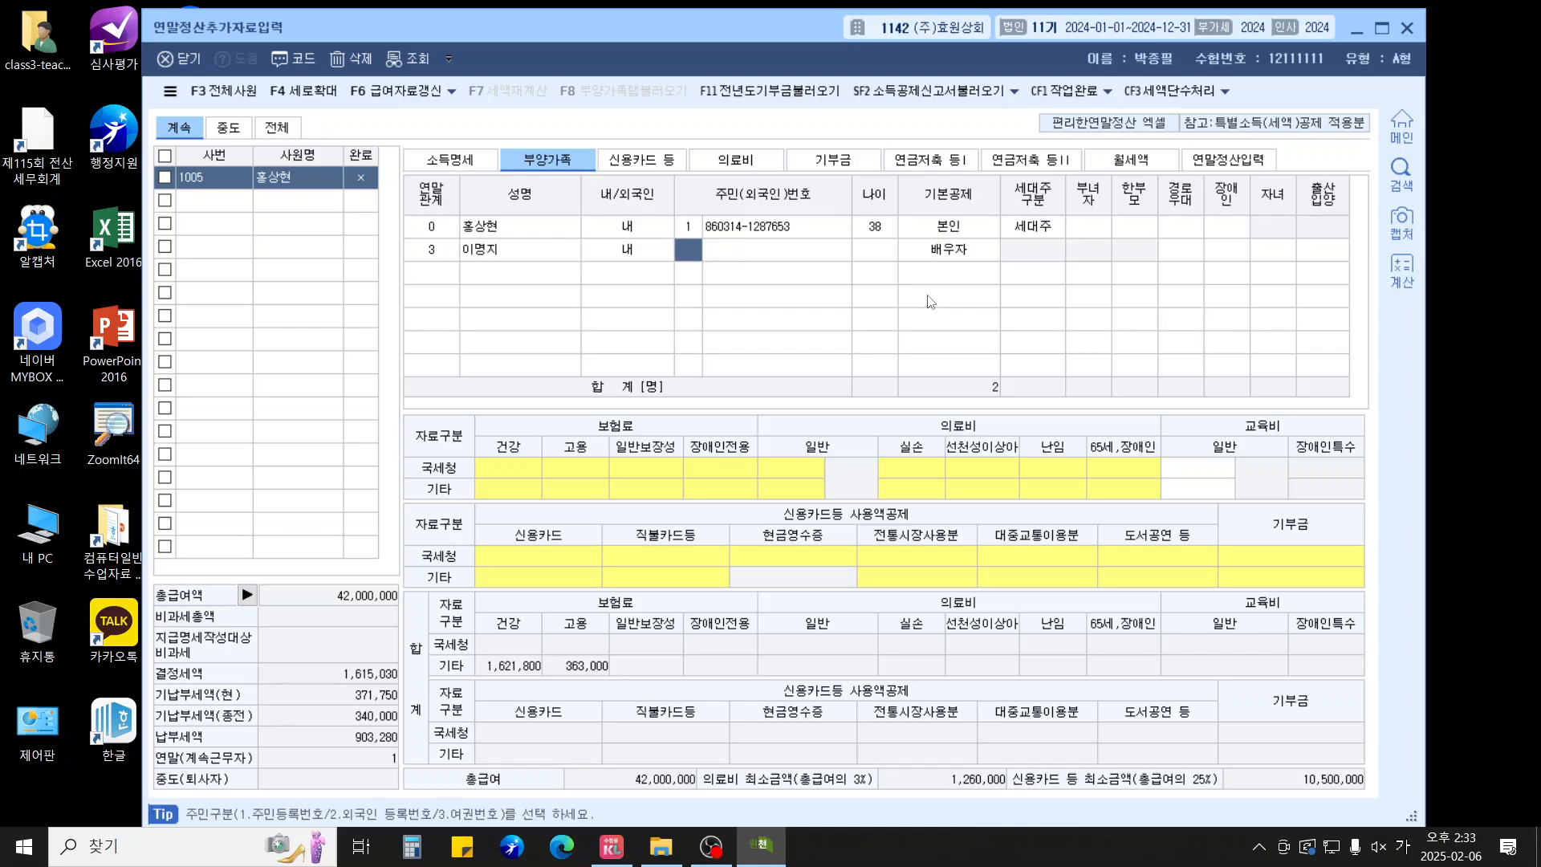
{"action": "type", "text": "1"}
{"action": "key", "text": "Return"}
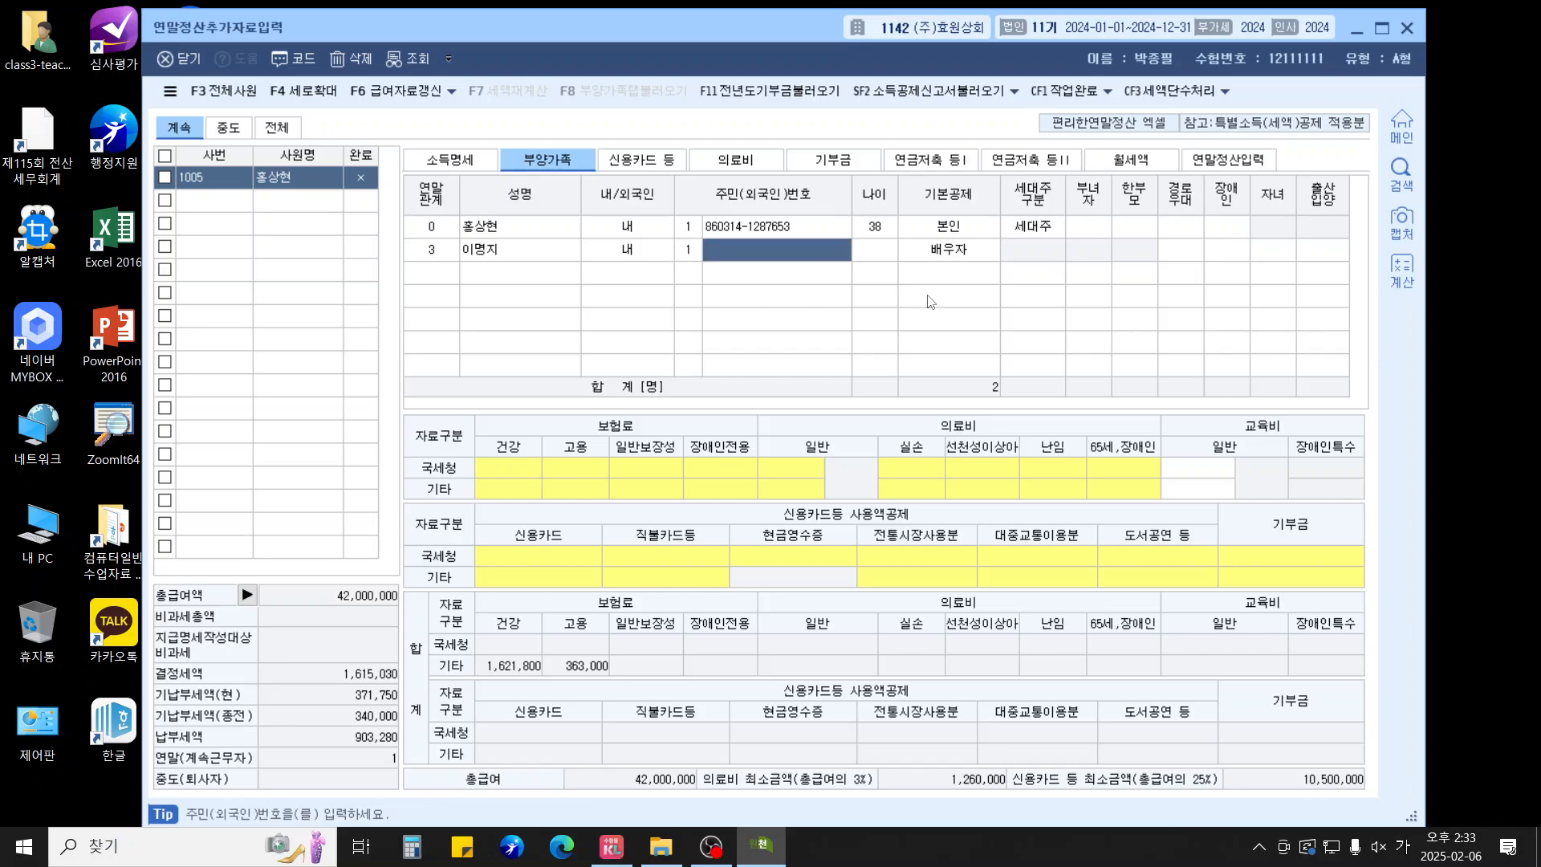
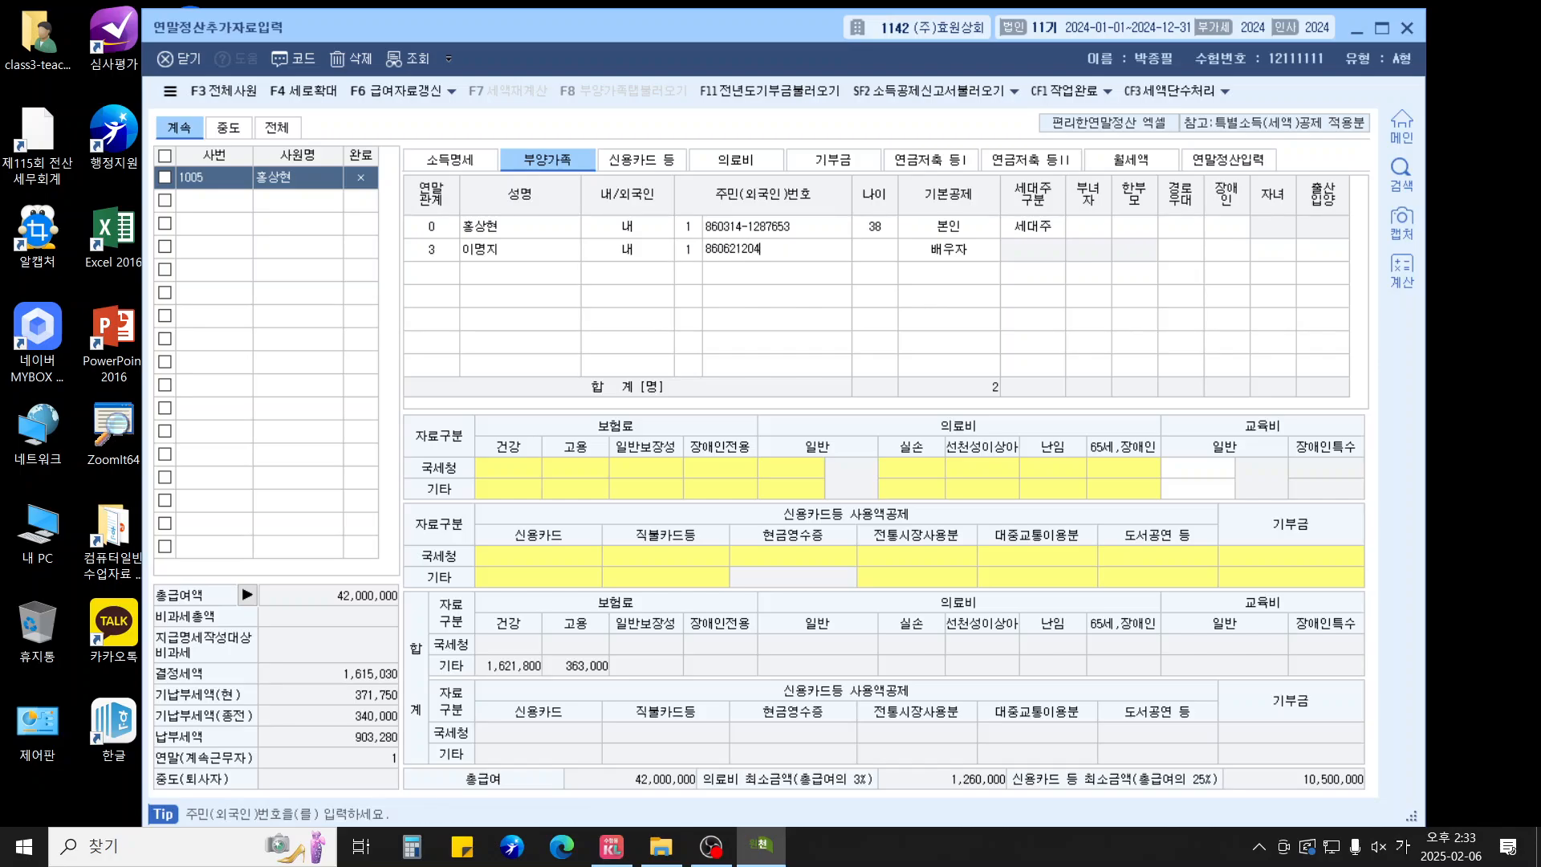
{"action": "key", "text": "Return"}
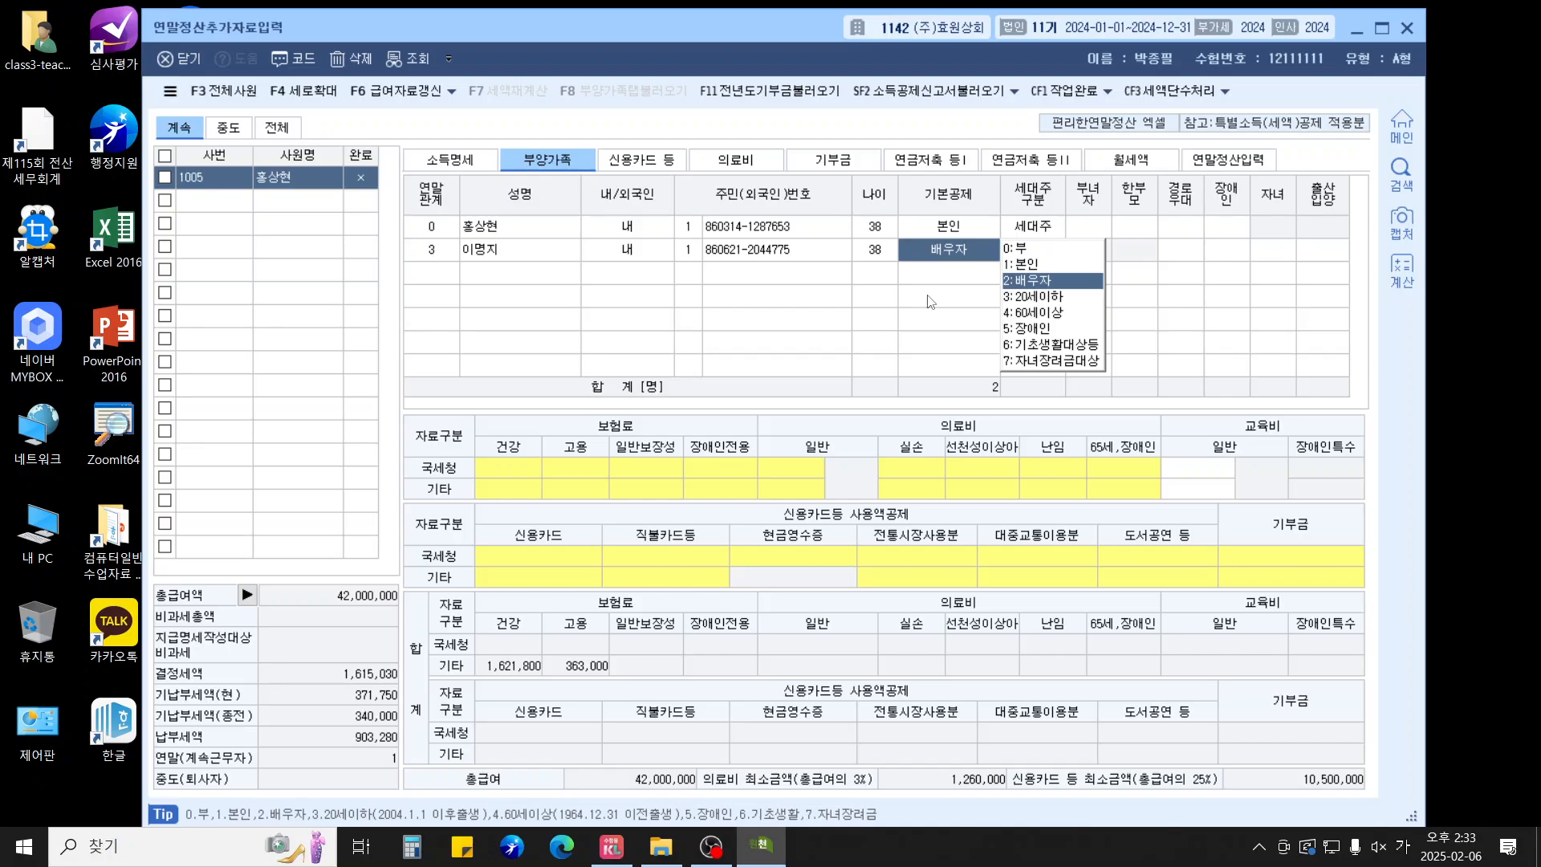
Set the spouse's basic deduction to 부 and begin a new relation-4 dependent row
{"action": "type", "text": "0"}
{"action": "key", "text": "Return"}
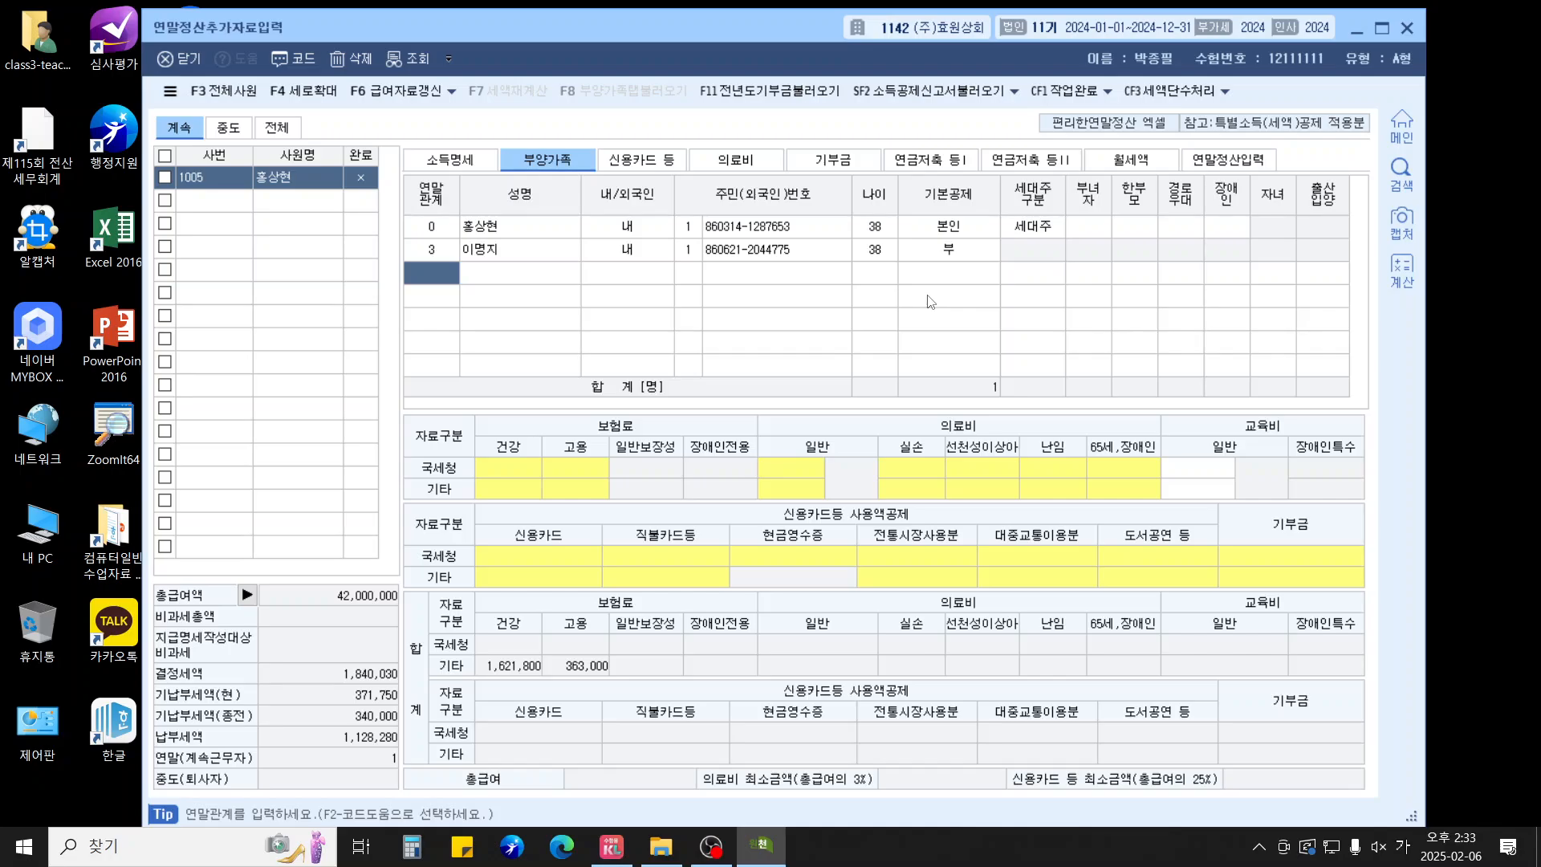
{"action": "type", "text": "4"}
{"action": "key", "text": "Return"}
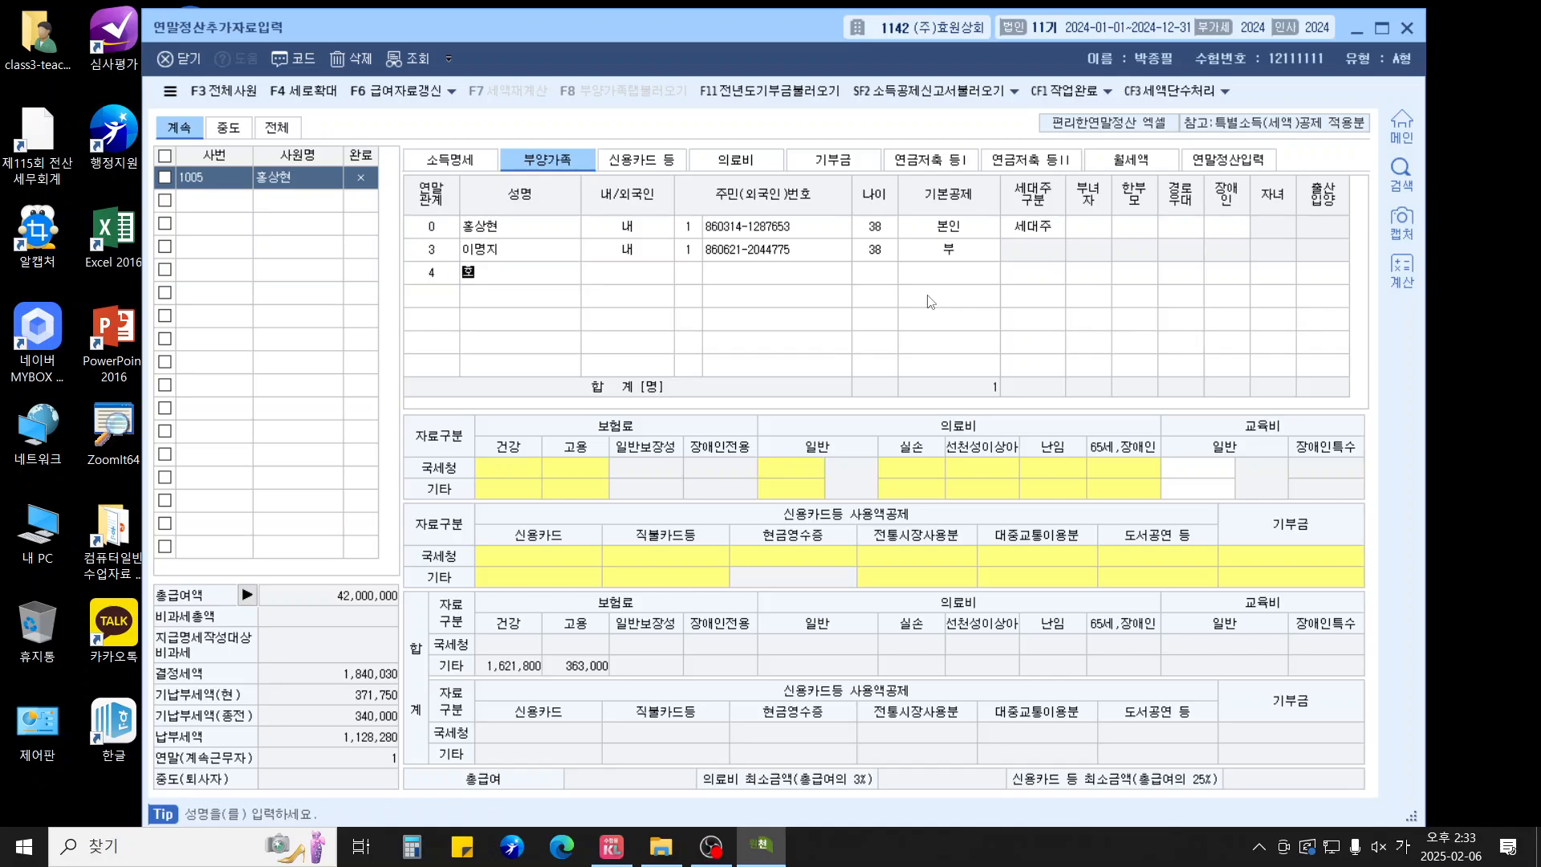
Enter the child's name and resident number, keeping 20세이하 with 경로우대 and 장애인 off
{"action": "key", "text": "Return"}
{"action": "key", "text": "Return"}
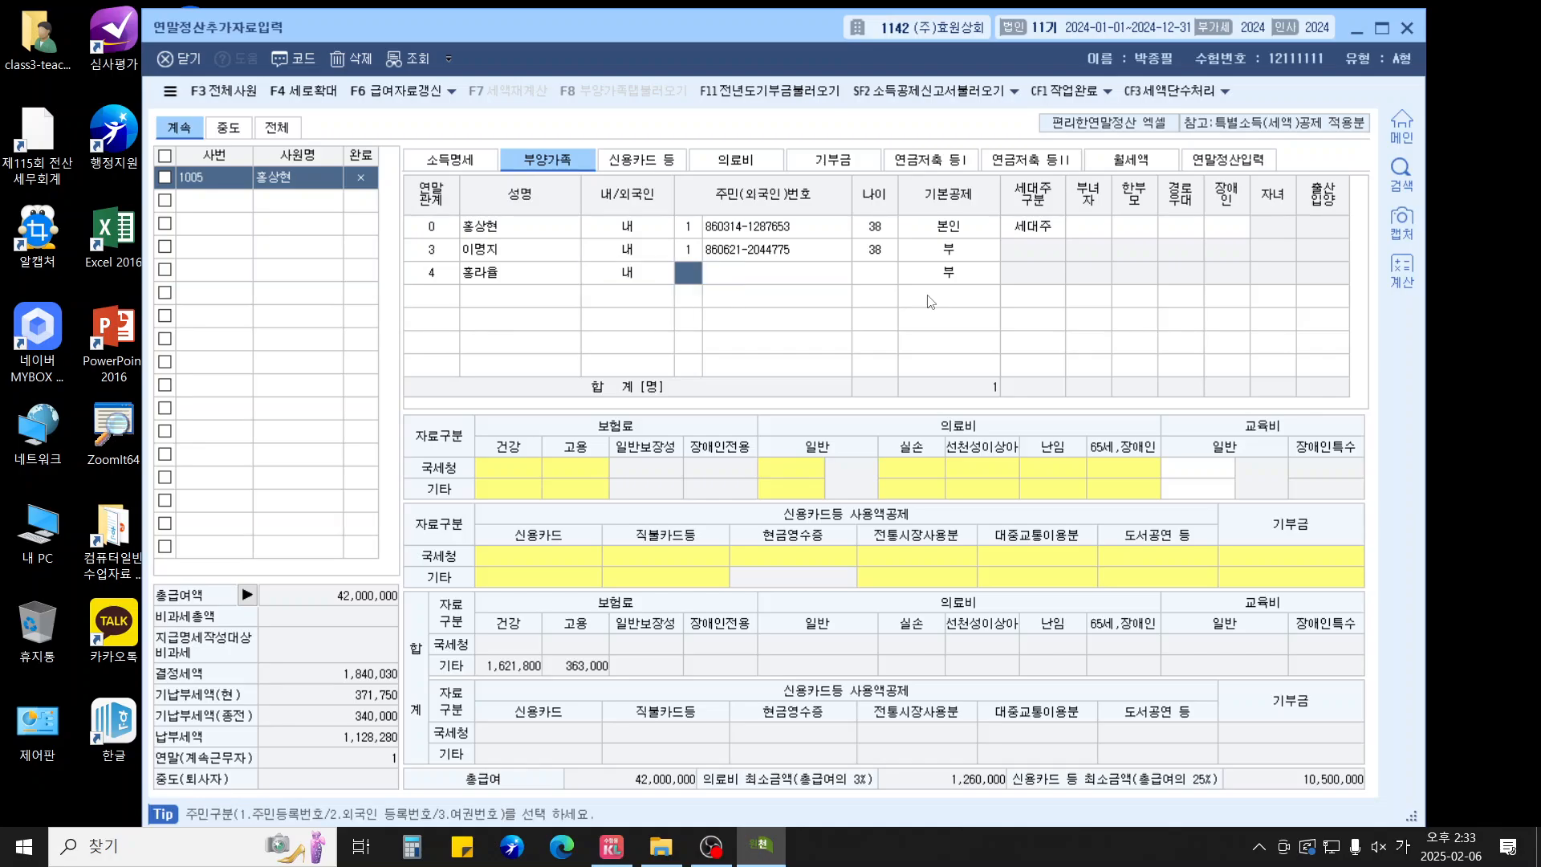
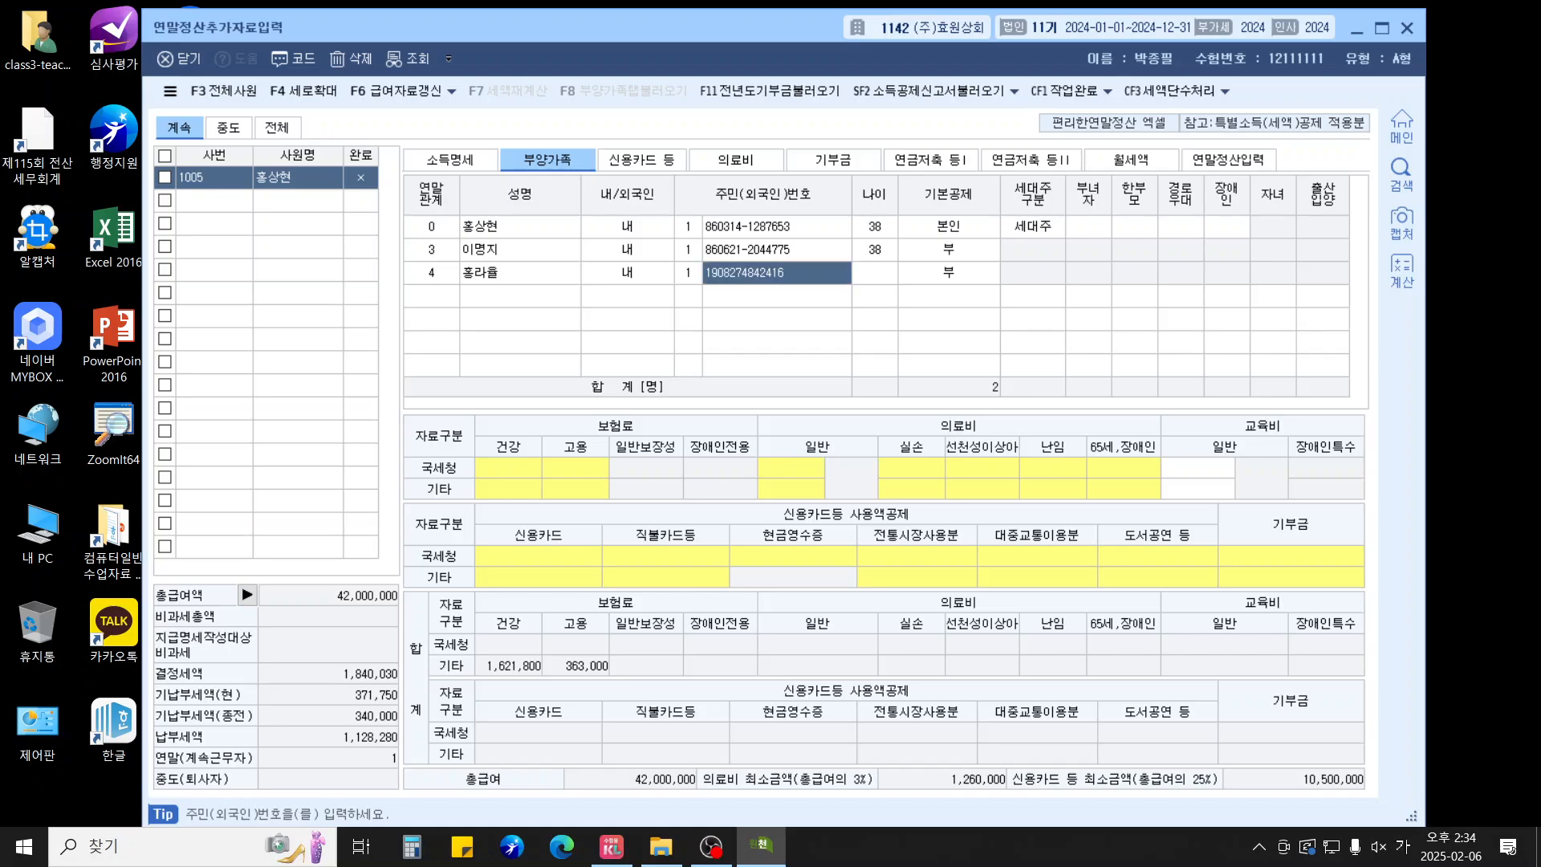
{"action": "key", "text": "Return"}
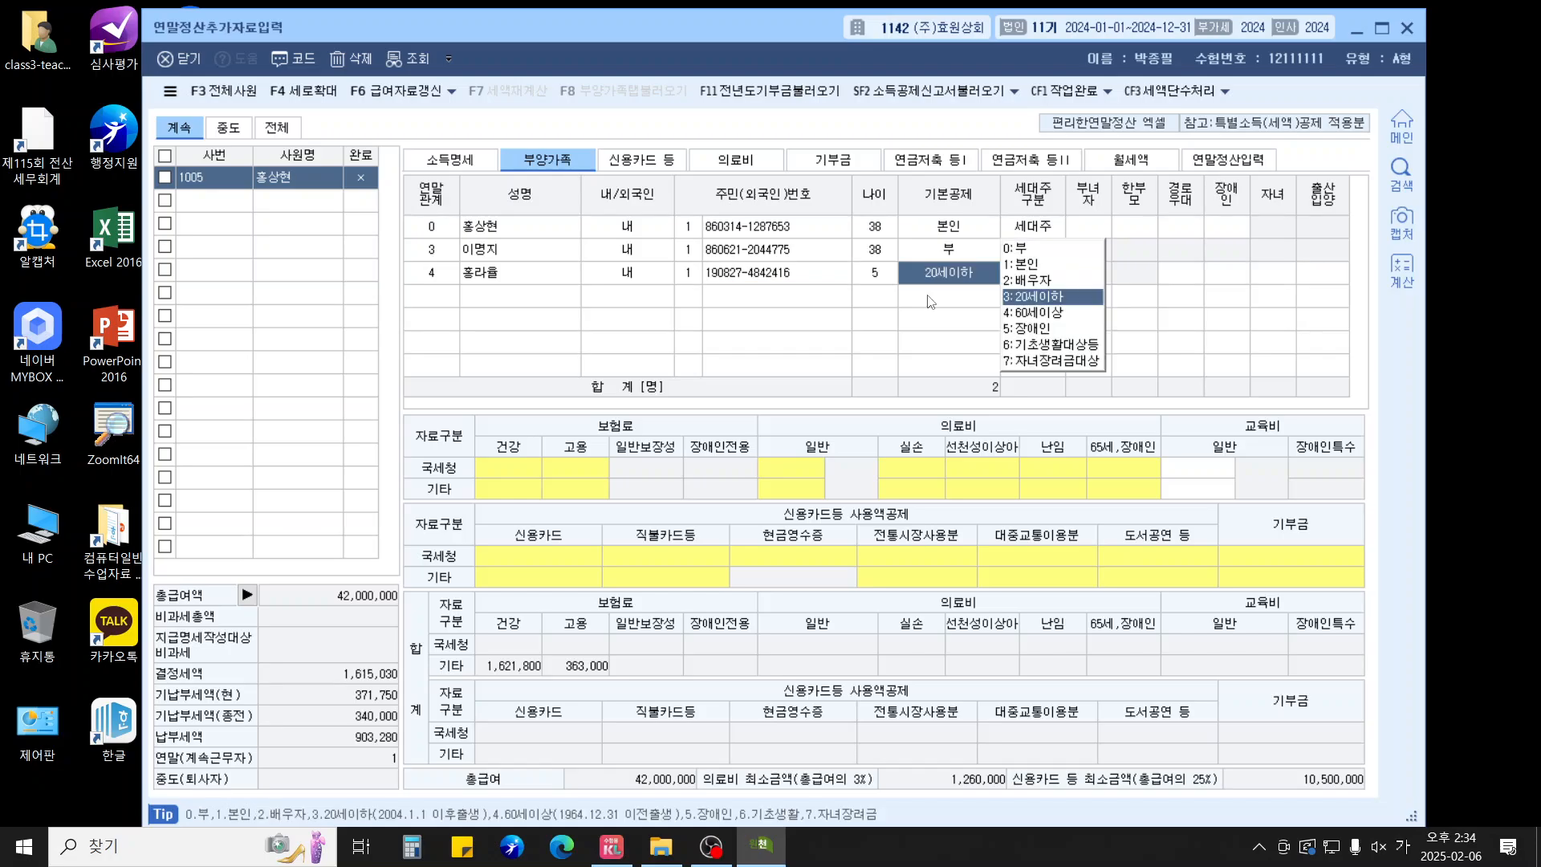
{"action": "key", "text": "Return"}
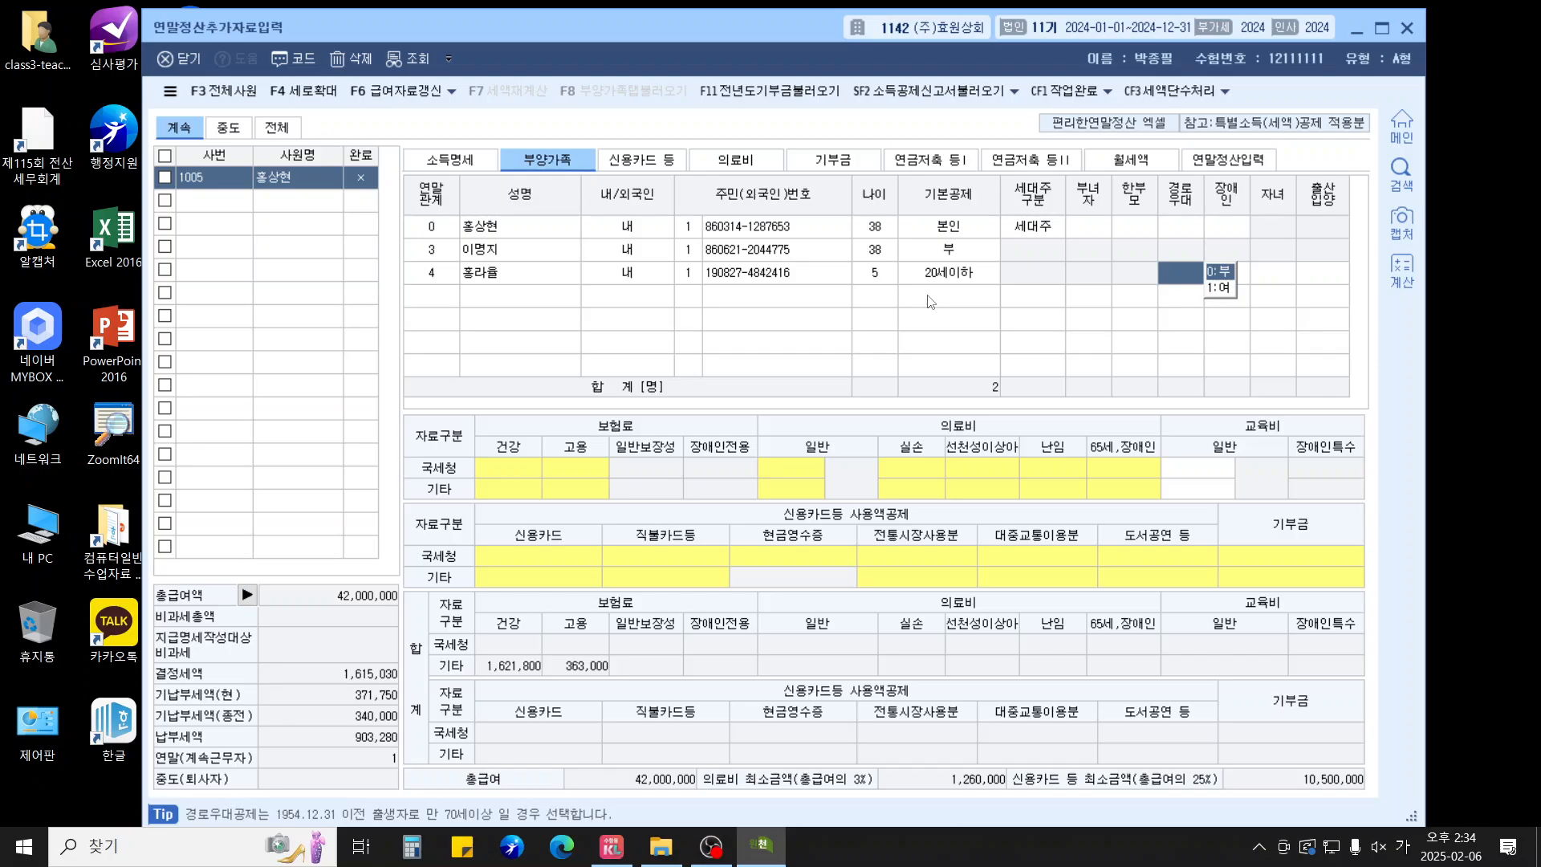
{"action": "key", "text": "Return"}
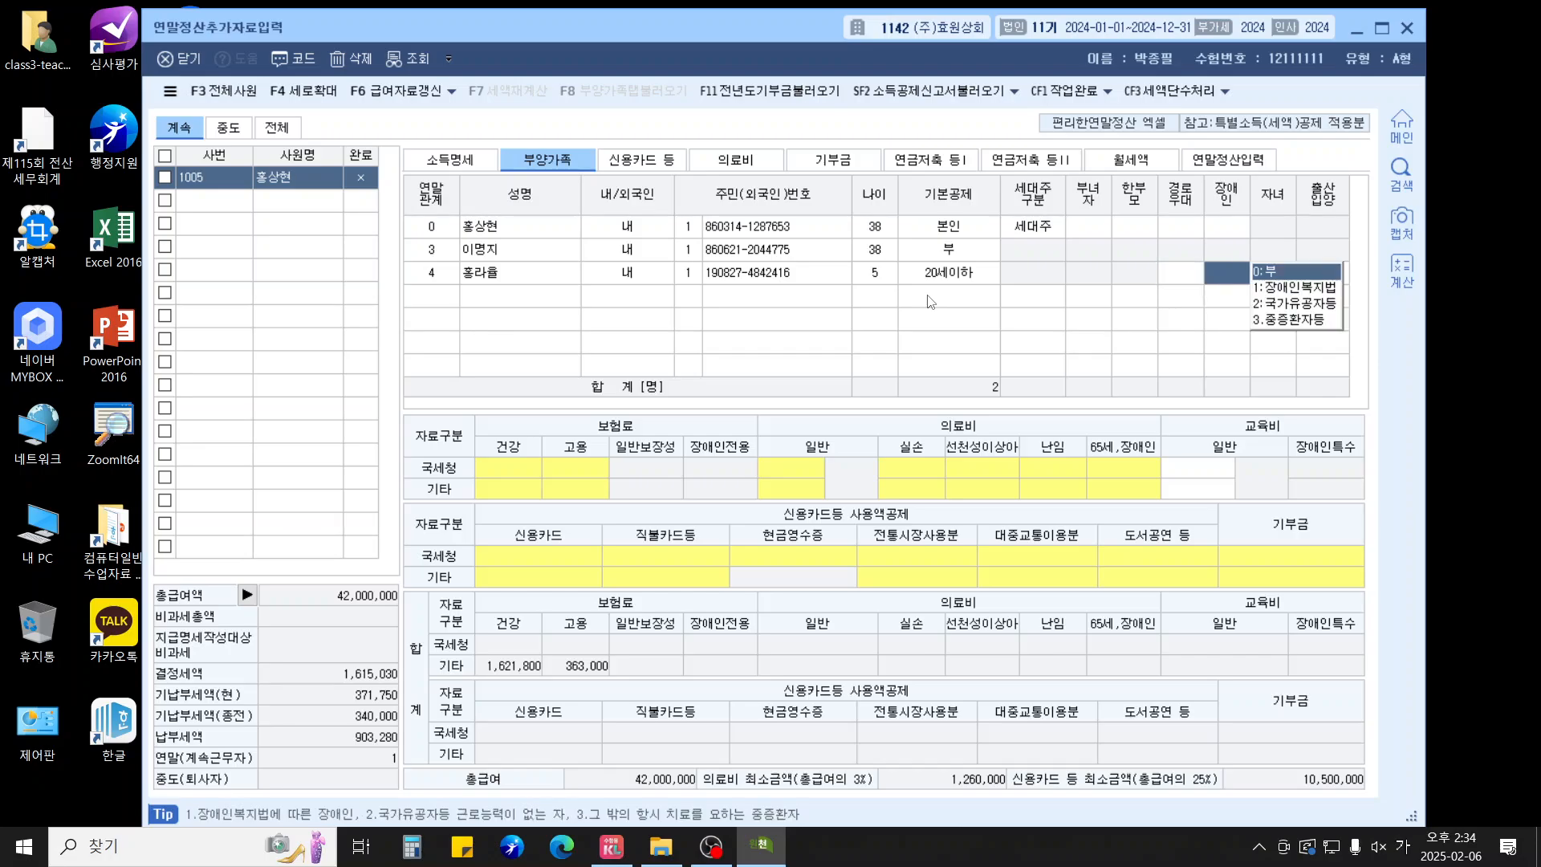
{"action": "key", "text": "Return"}
{"action": "key", "text": "Return"}
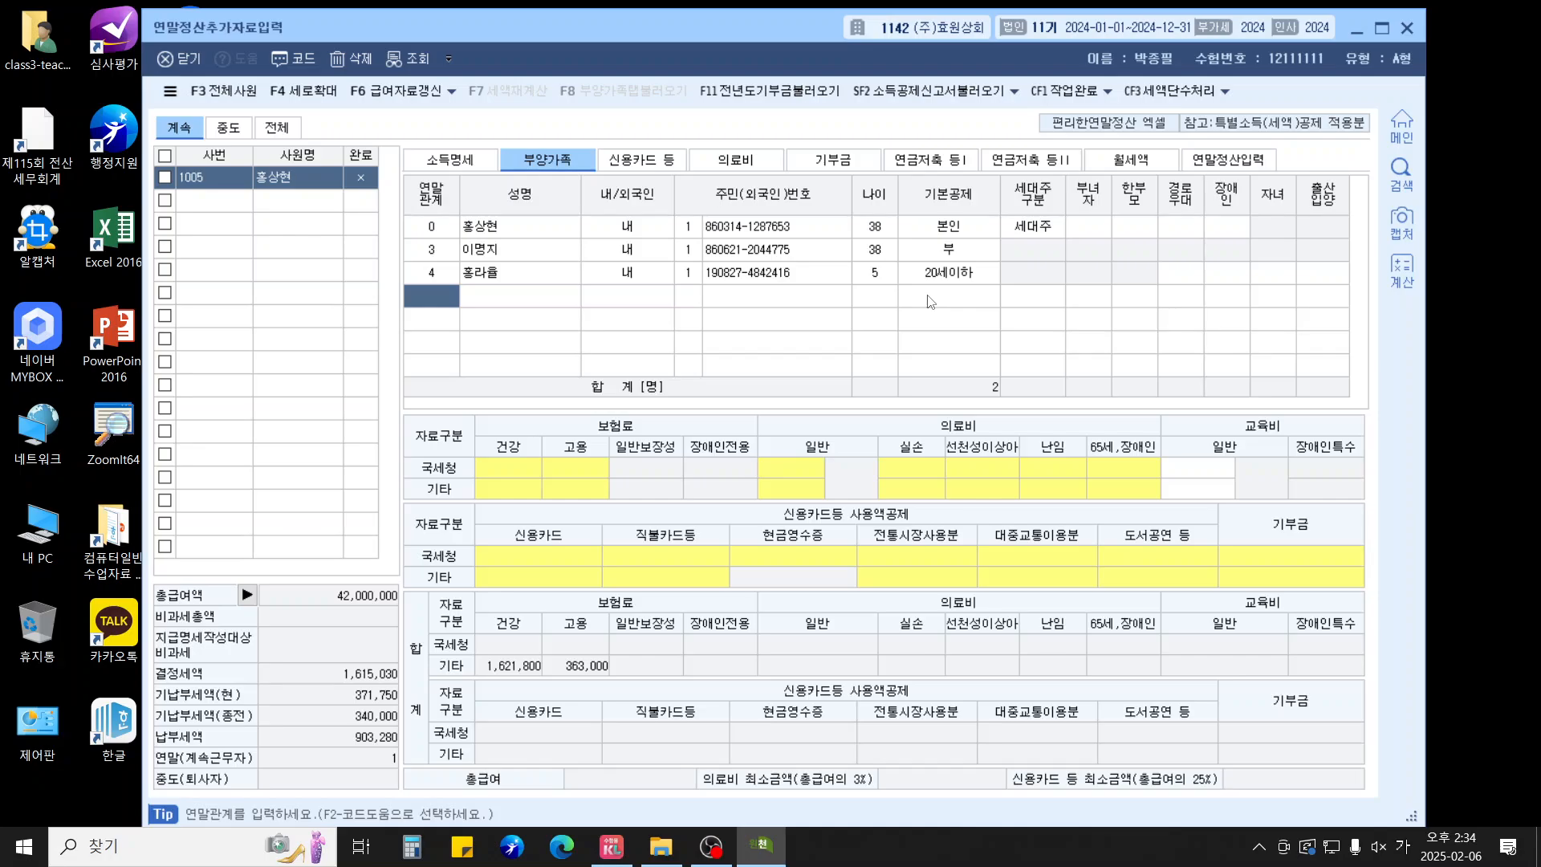
{"action": "type", "text": "4"}
{"action": "key", "text": "Return"}
Change the relation code to 1 and enter the parent's name and resident number under 60세이상
{"action": "key", "text": "shift+Tab"}
{"action": "type", "text": "1"}
{"action": "key", "text": "Return"}
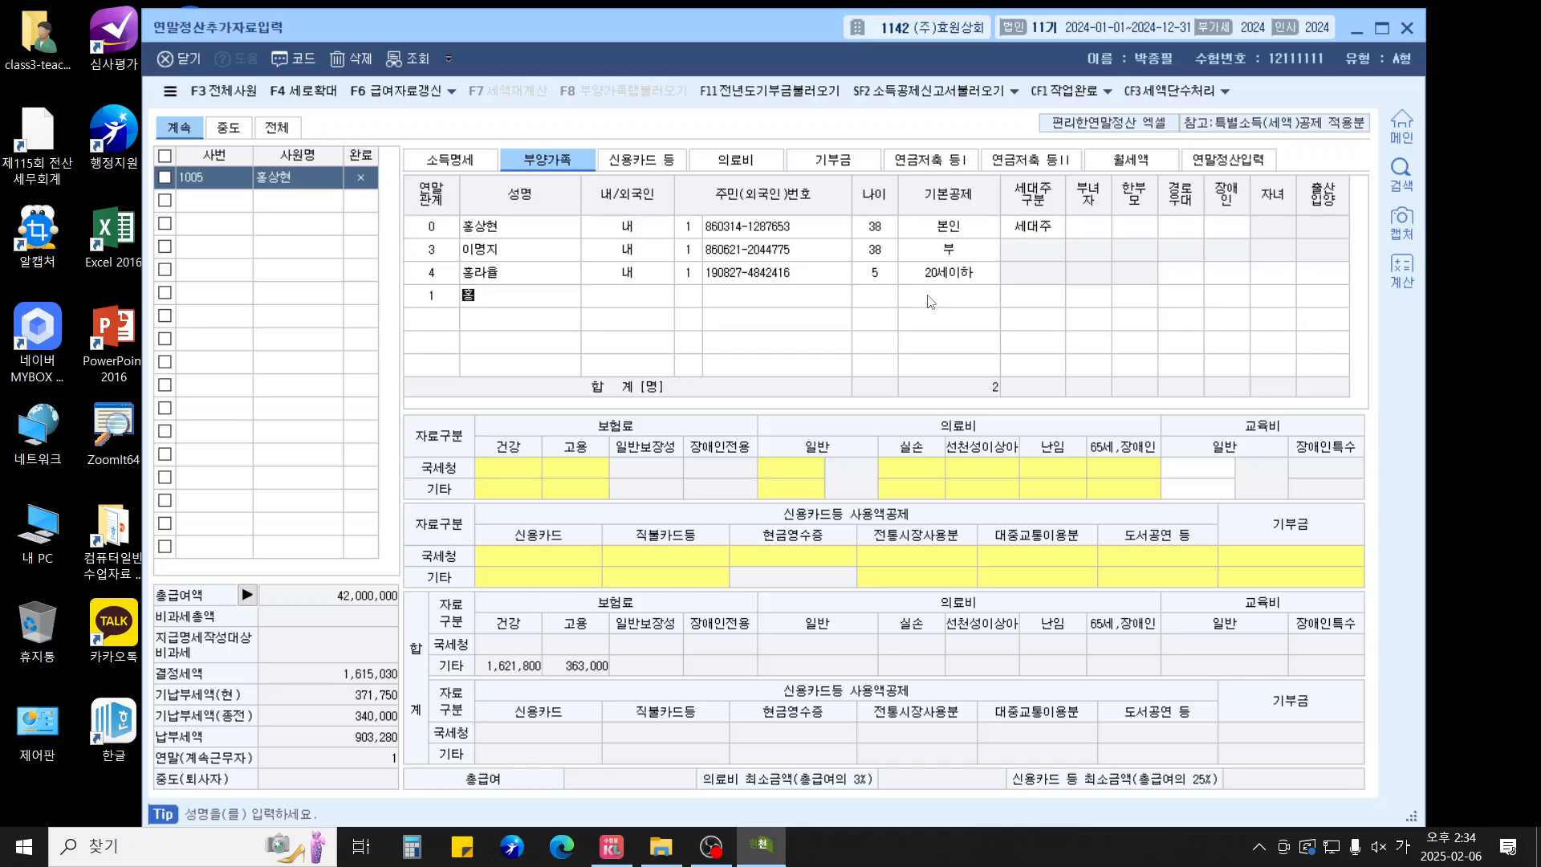
{"action": "key", "text": "Return"}
{"action": "type", "text": "1"}
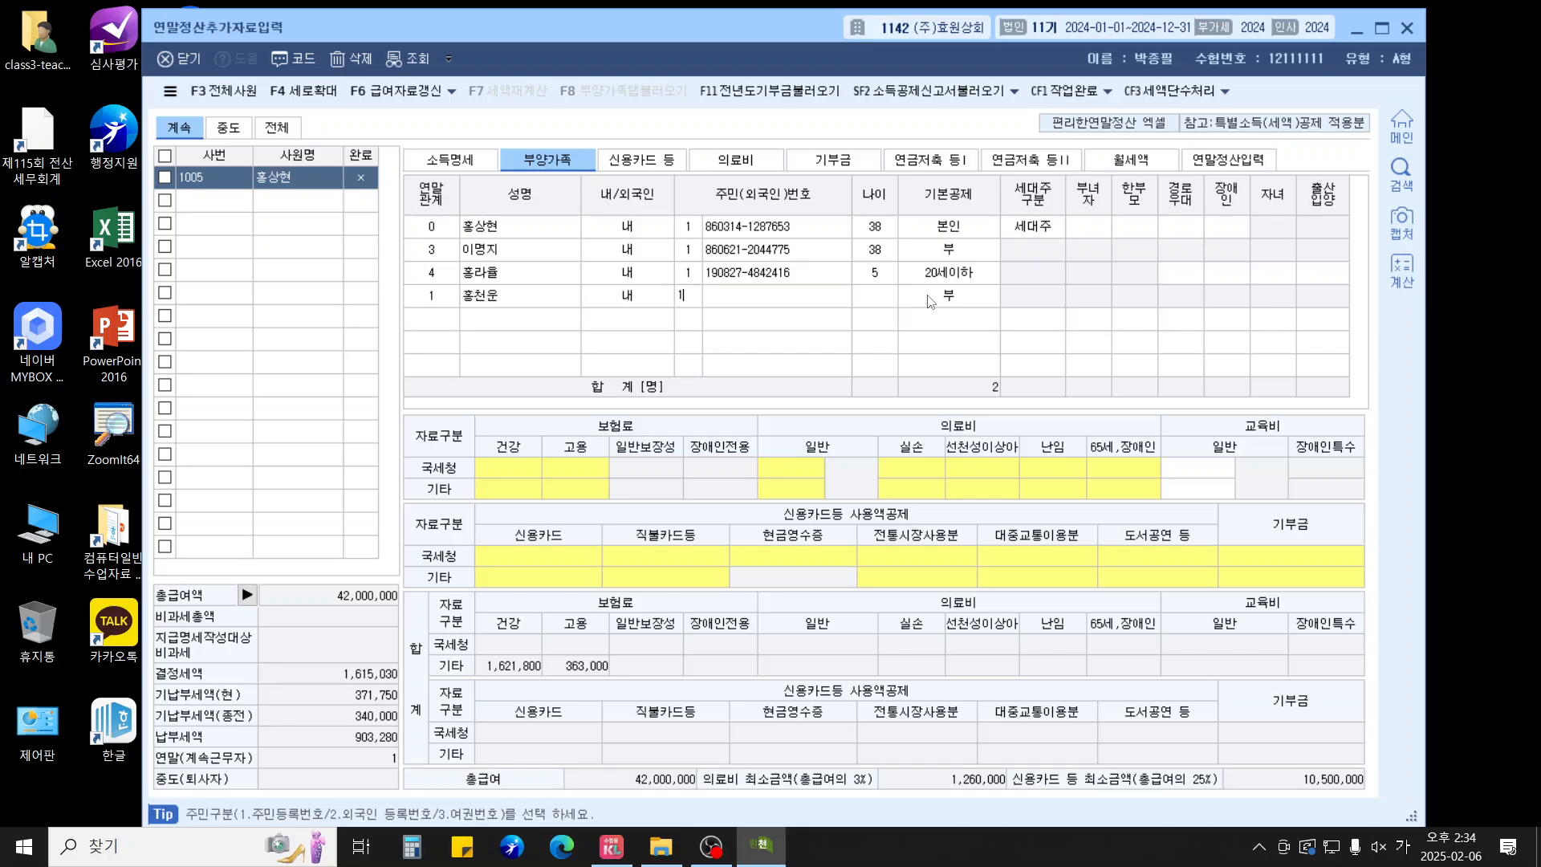
{"action": "key", "text": "Return"}
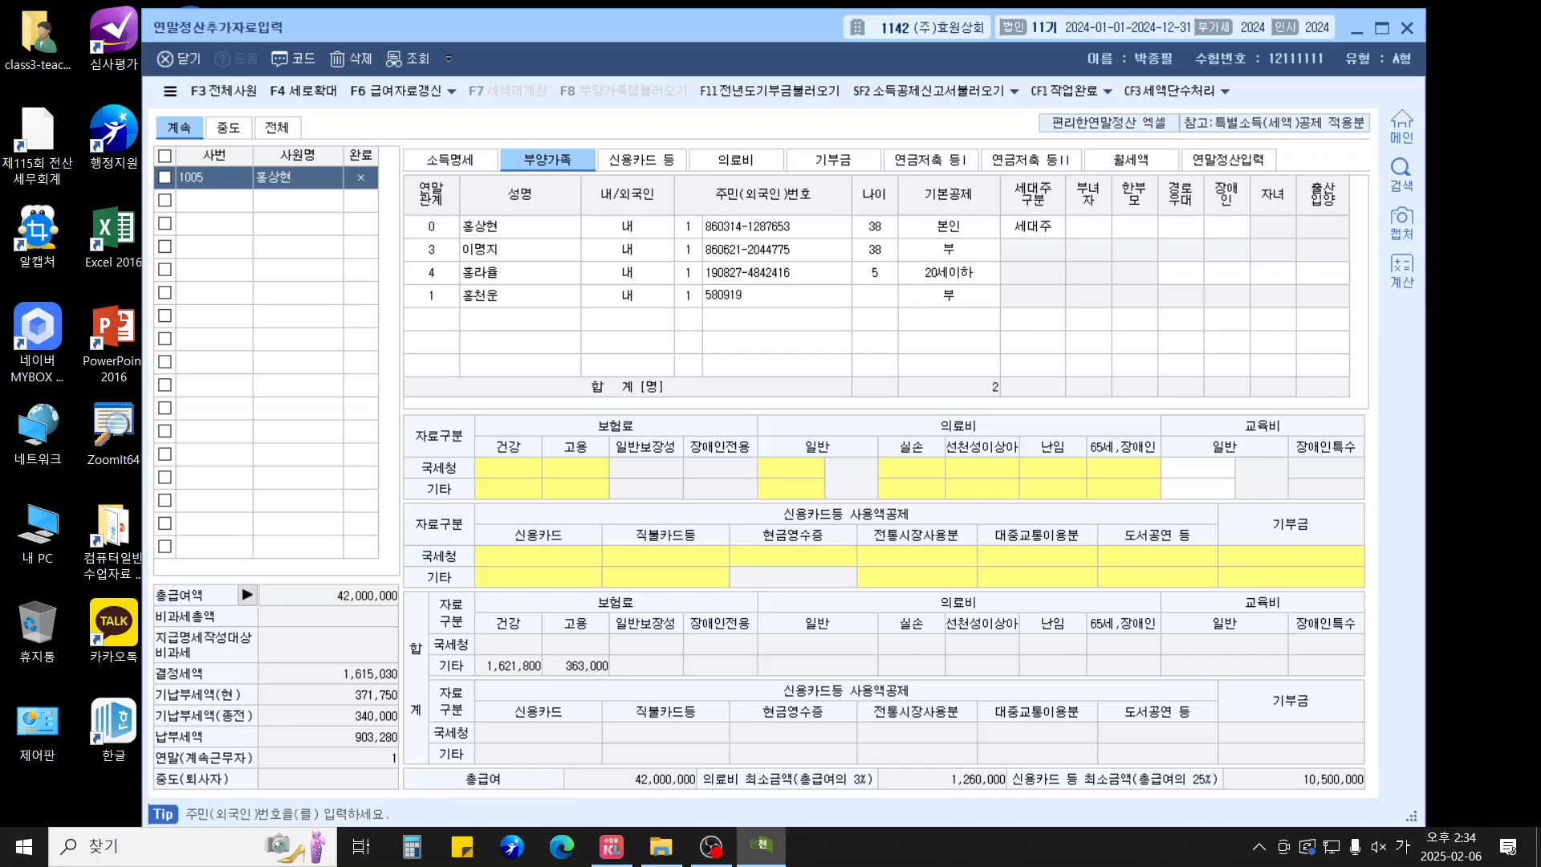
{"action": "key", "text": "Return"}
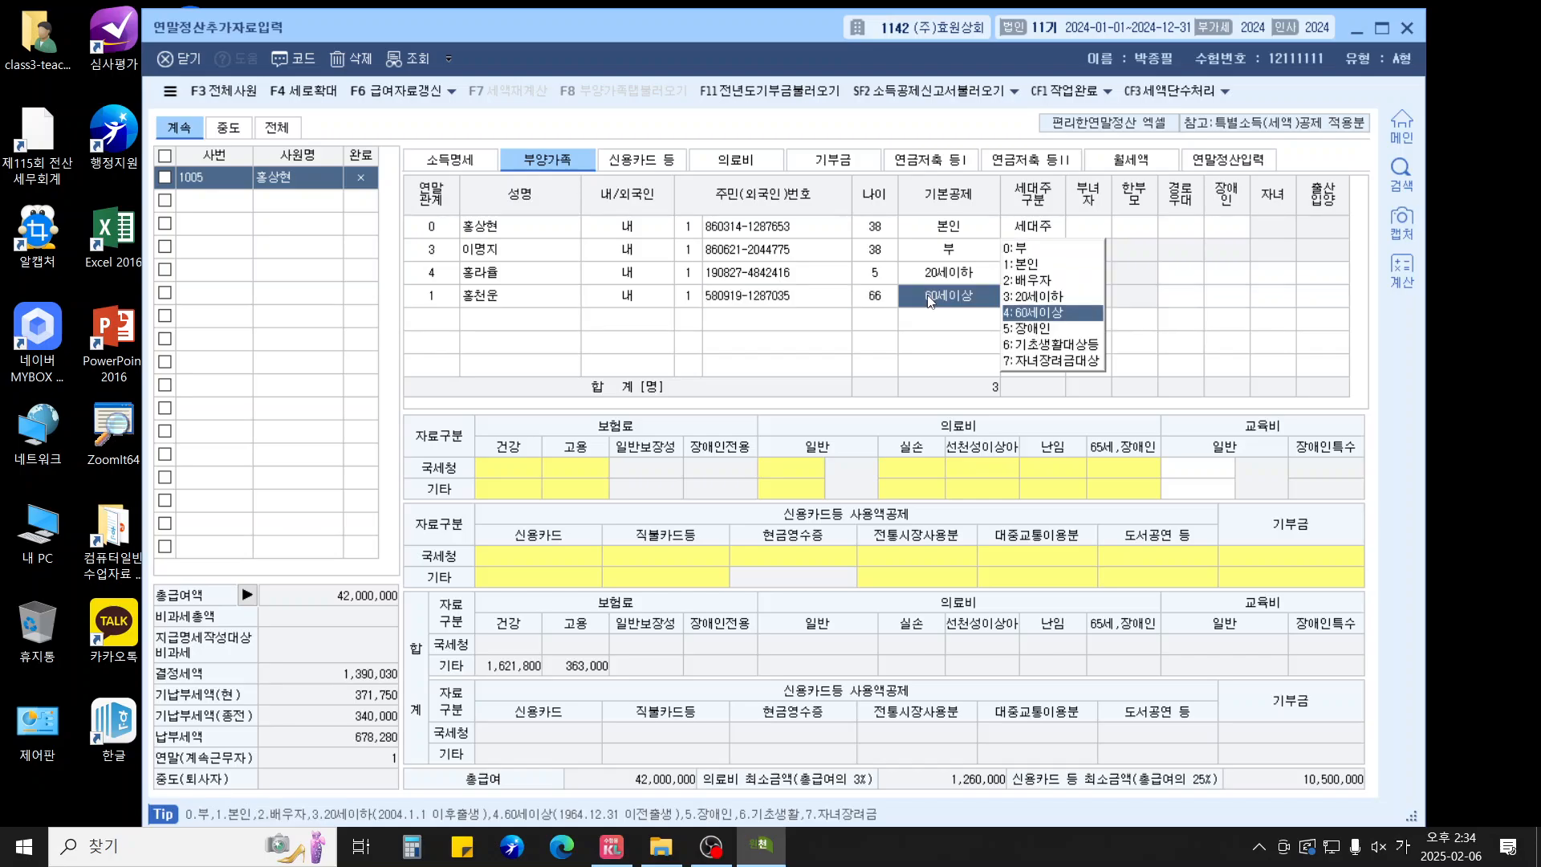
{"action": "key", "text": "Return"}
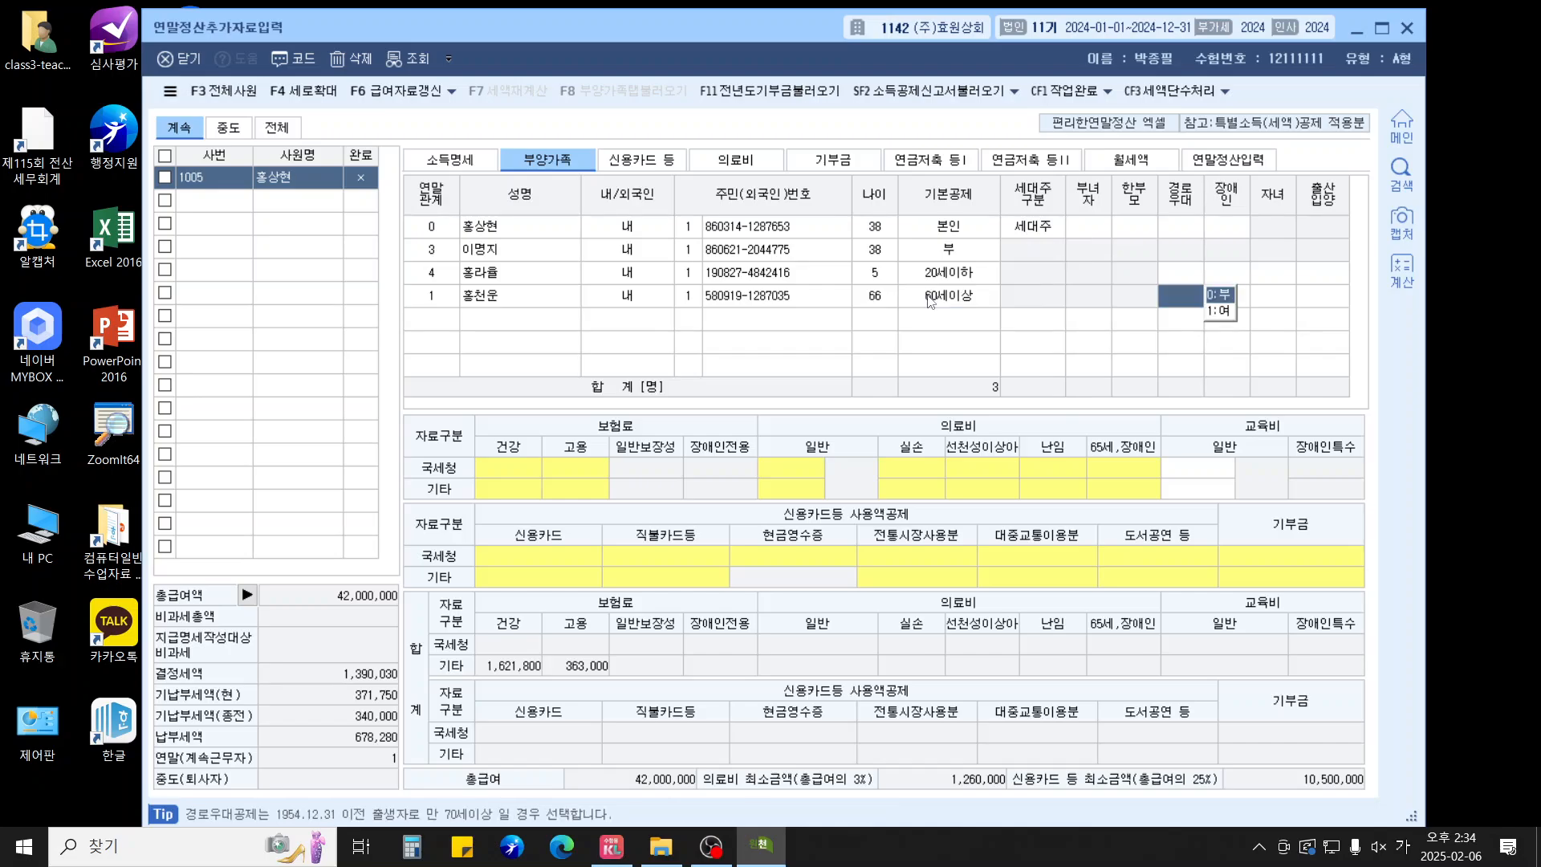
{"action": "key", "text": "Return"}
{"action": "key", "text": "Return"}
{"action": "key", "text": "Return"}
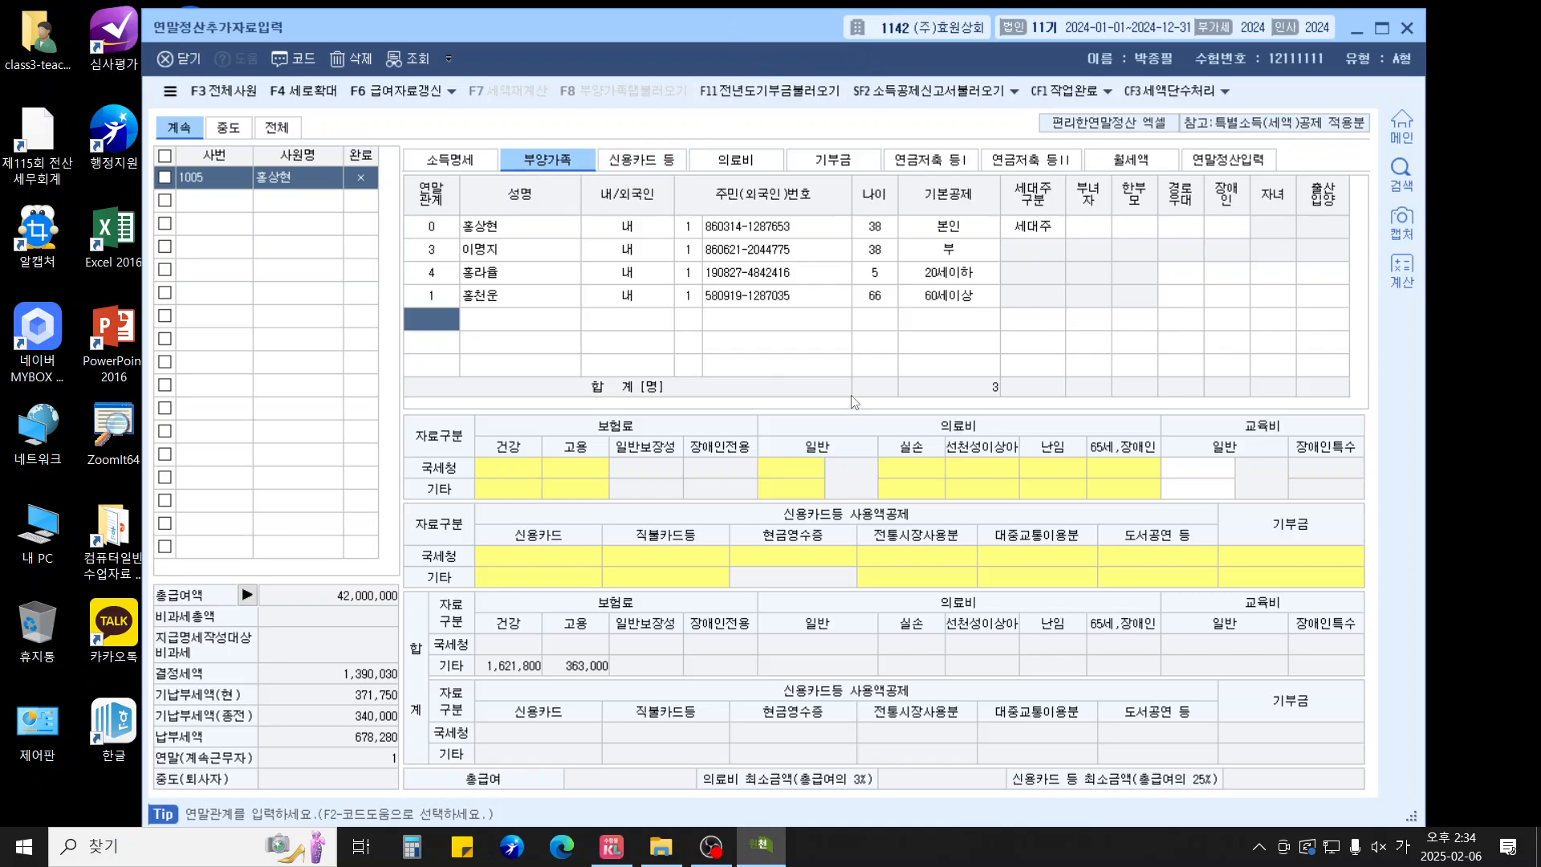
Record 800,000 of 국세청 general protective insurance for the employee
{"action": "left_click", "coordinate": [501, 232]}
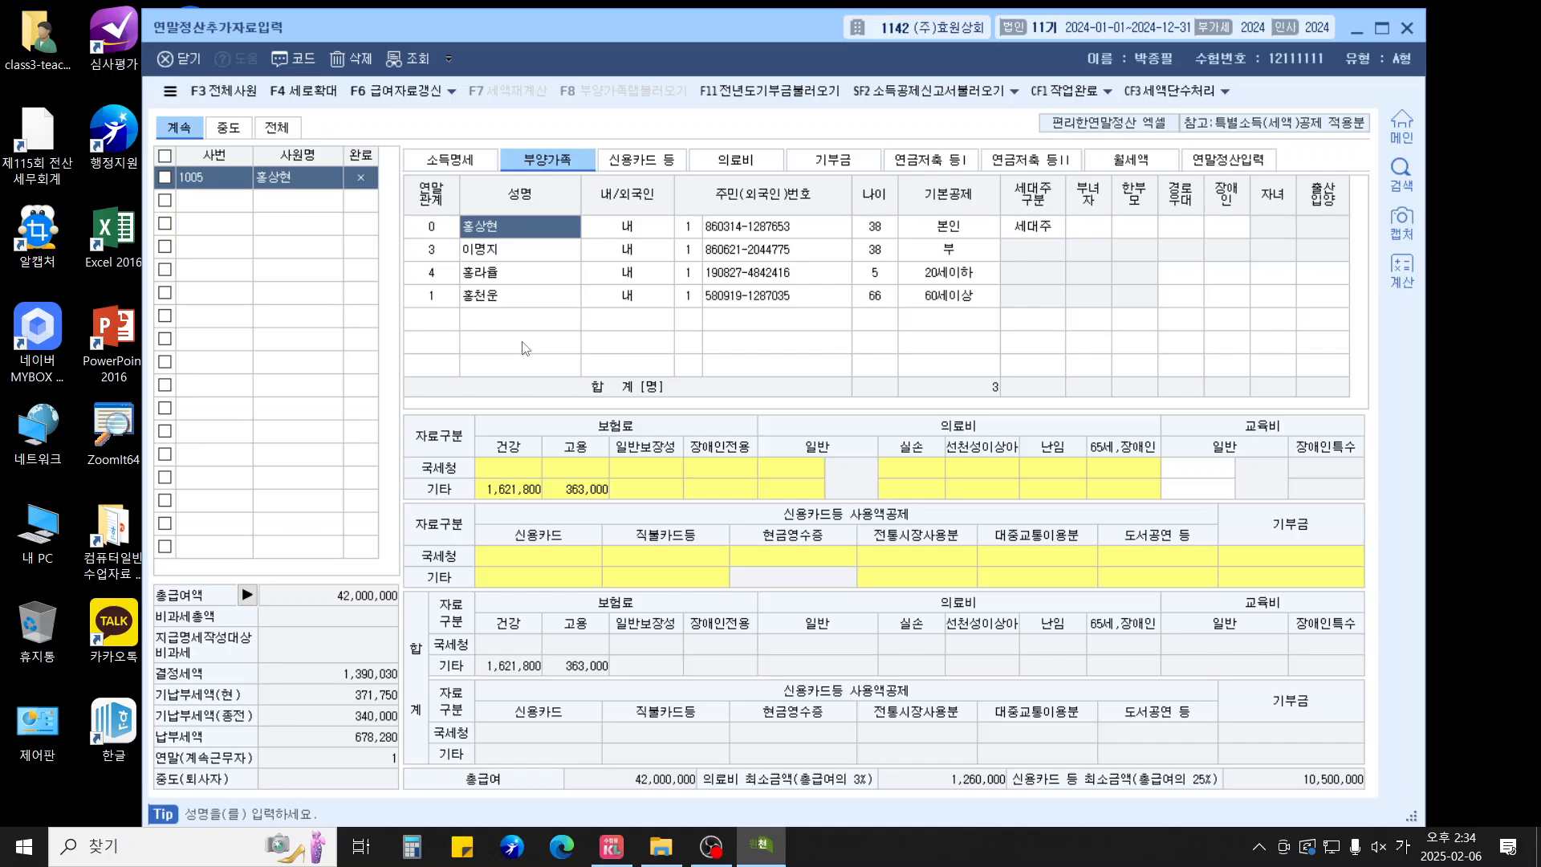
{"action": "double_click", "coordinate": [622, 469]}
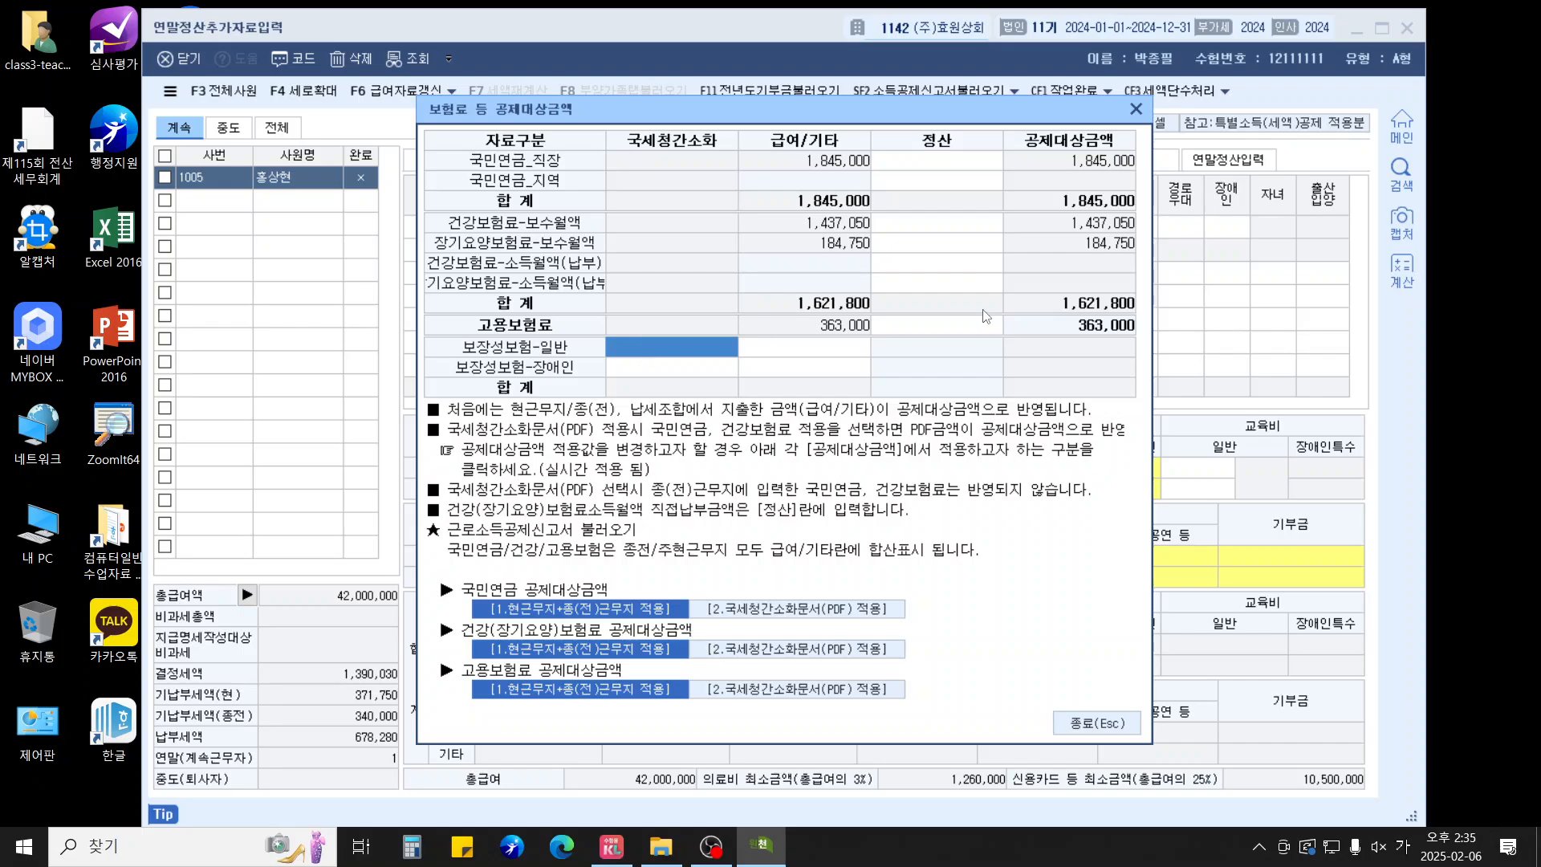
{"action": "type", "text": "8000000"}
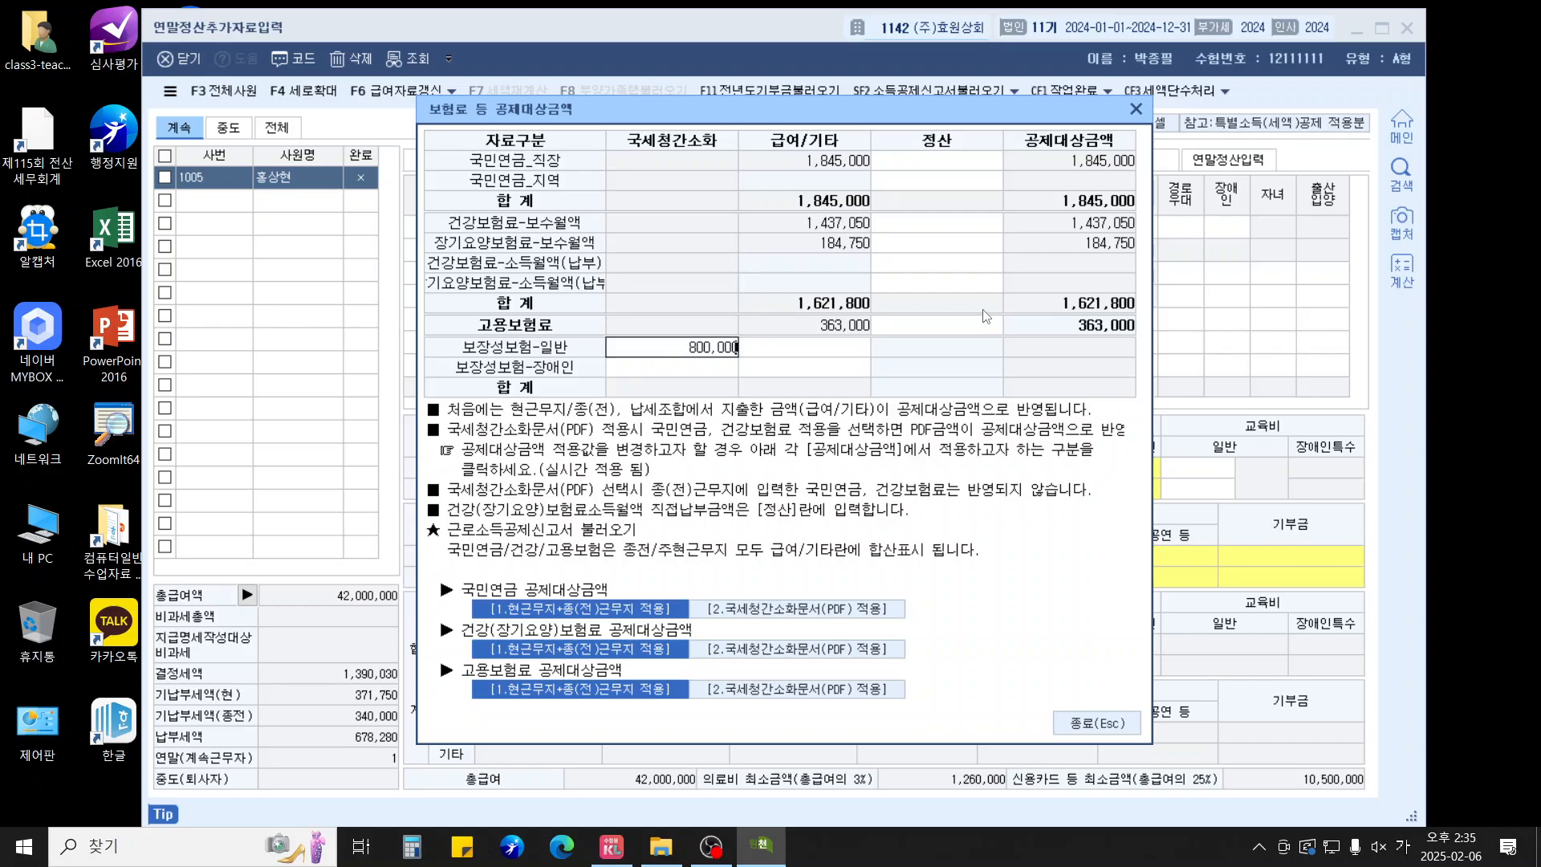
{"action": "key", "text": "Return"}
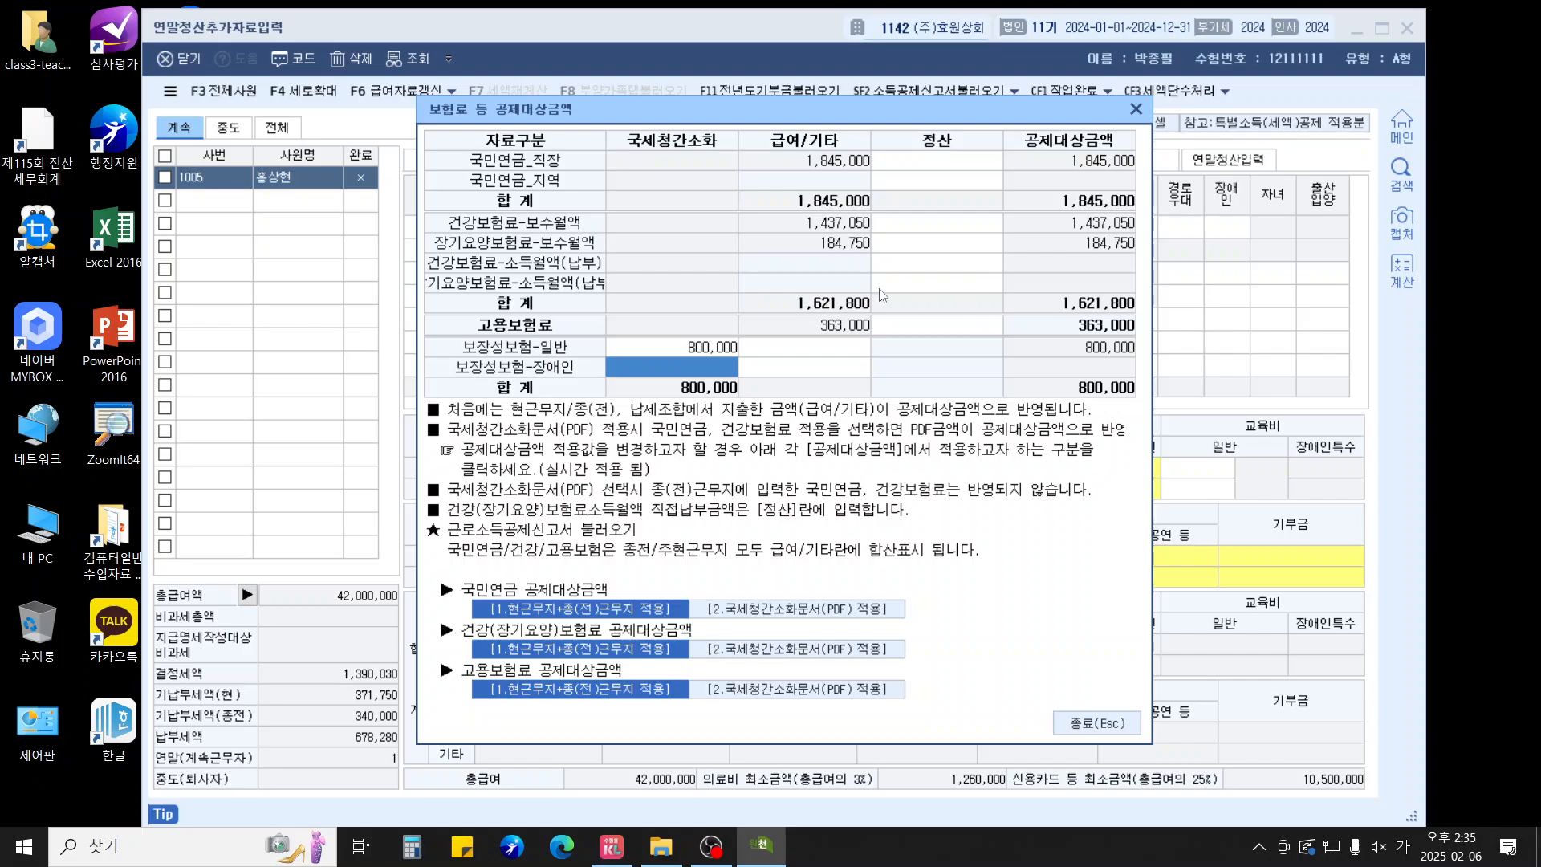
{"action": "left_click", "coordinate": [1095, 722]}
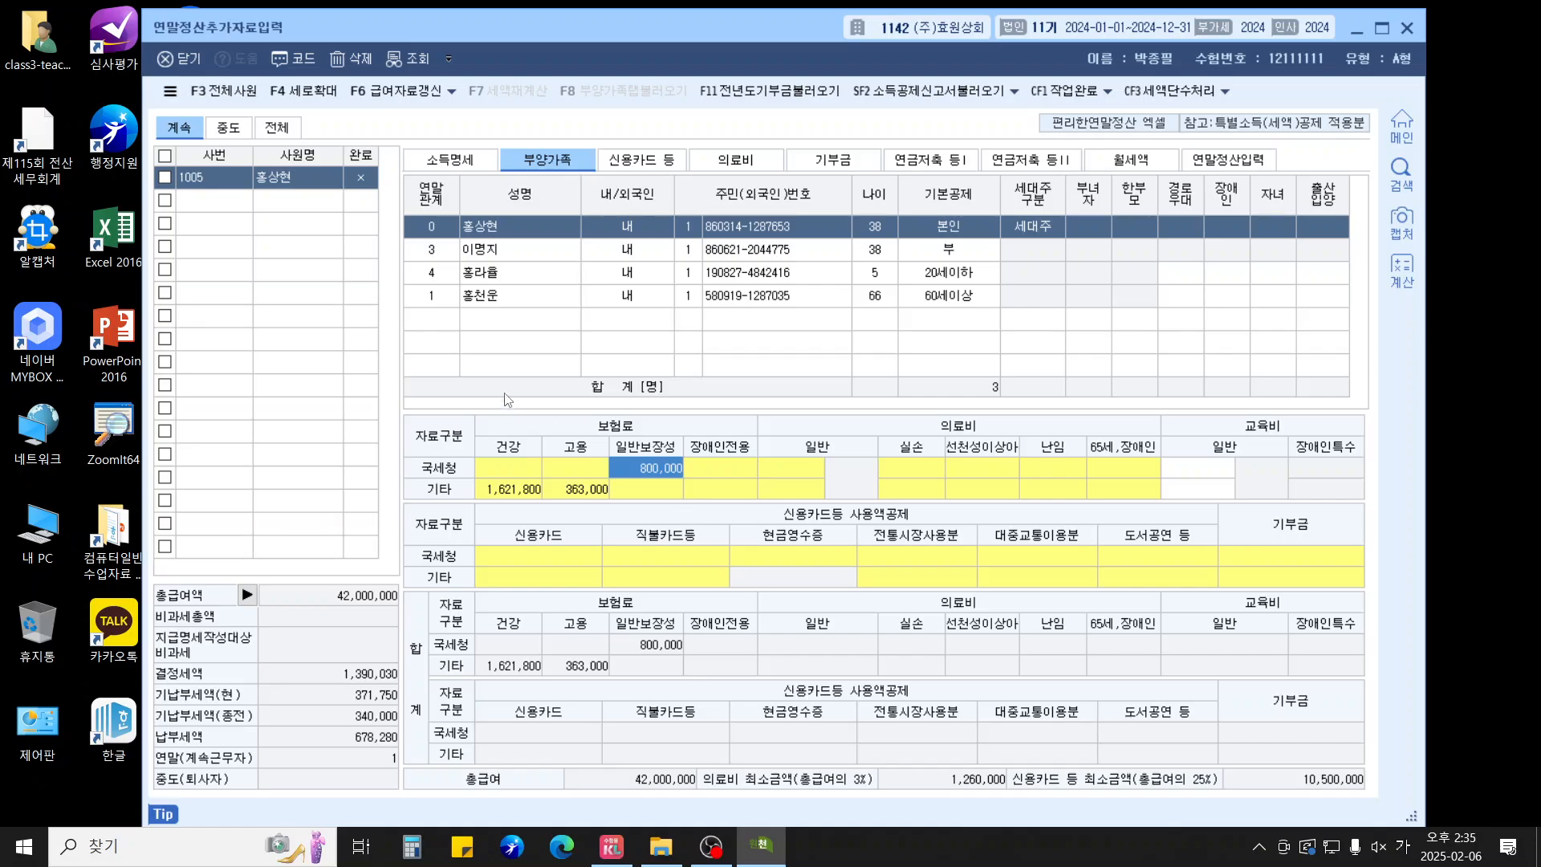
Record 500,000 of 국세청 general protective insurance for the child
{"action": "left_click", "coordinate": [496, 275]}
{"action": "left_click", "coordinate": [636, 475]}
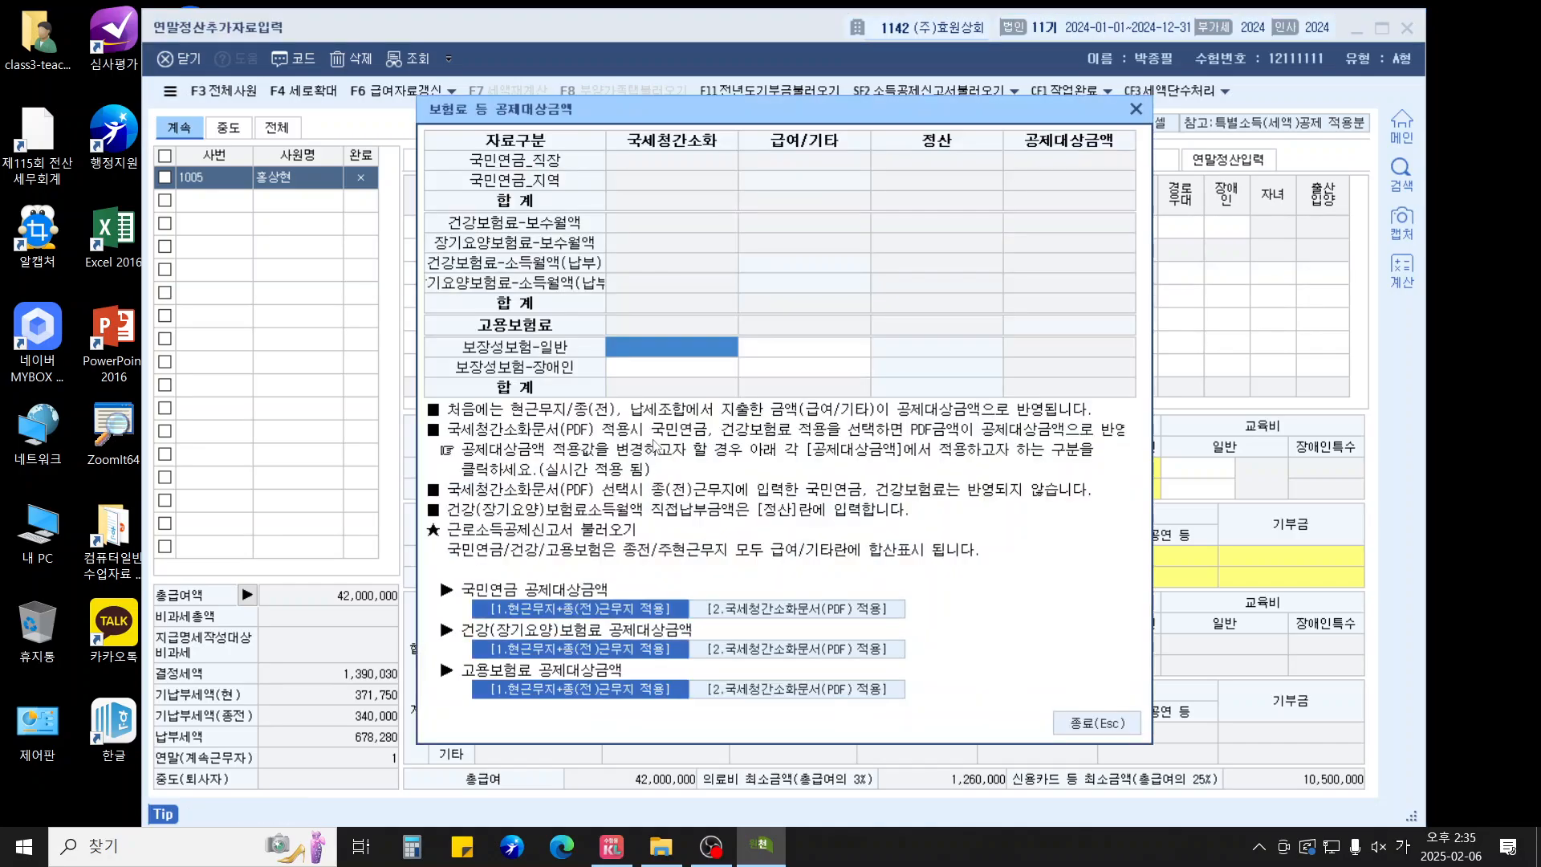
{"action": "type", "text": "5000000"}
{"action": "key", "text": "Return"}
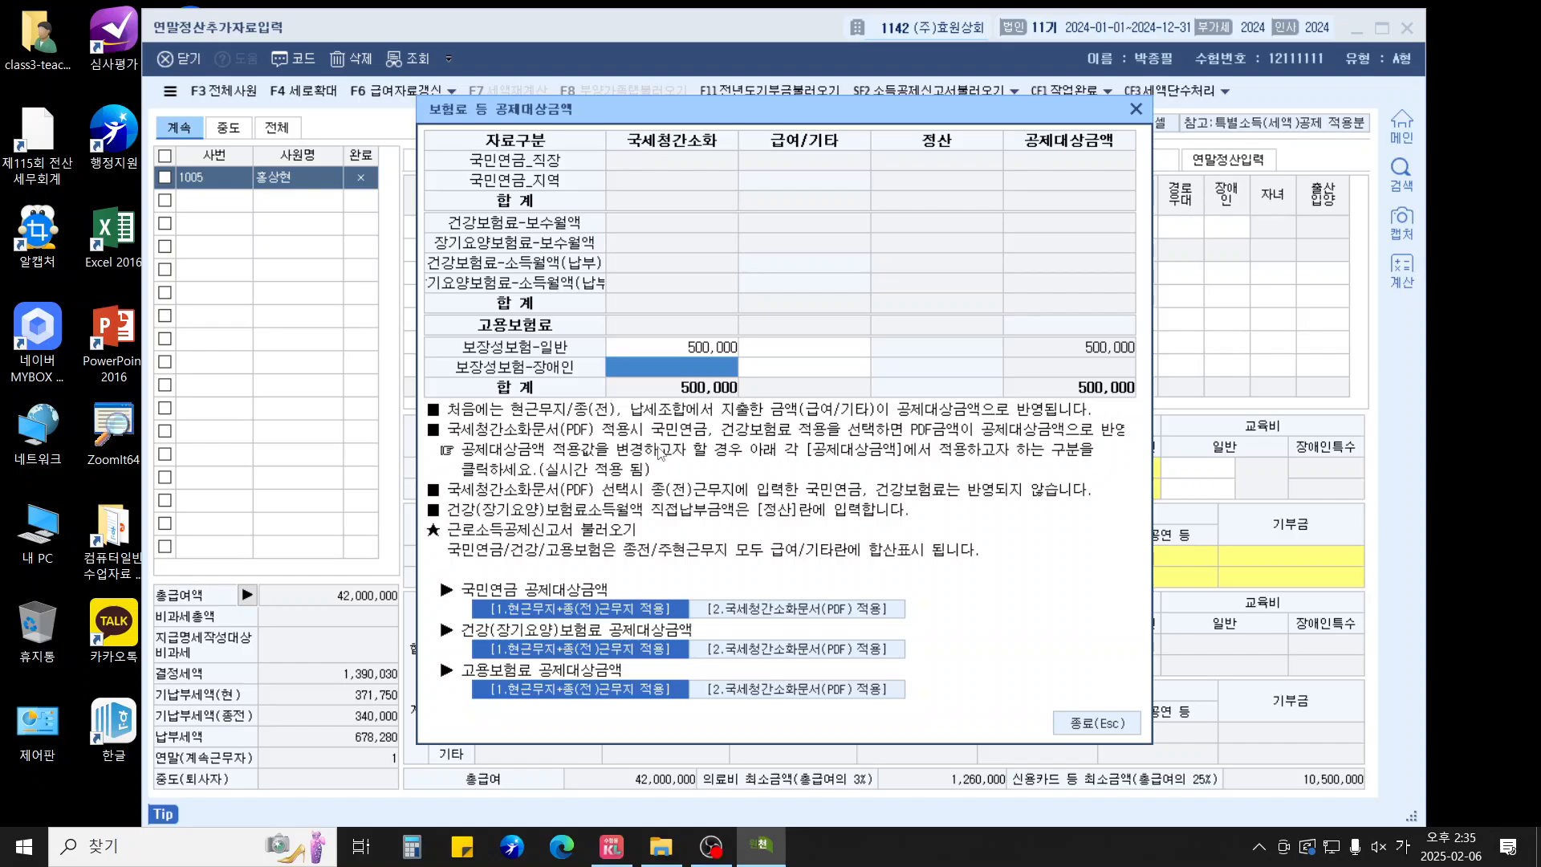
{"action": "left_click", "coordinate": [1089, 726]}
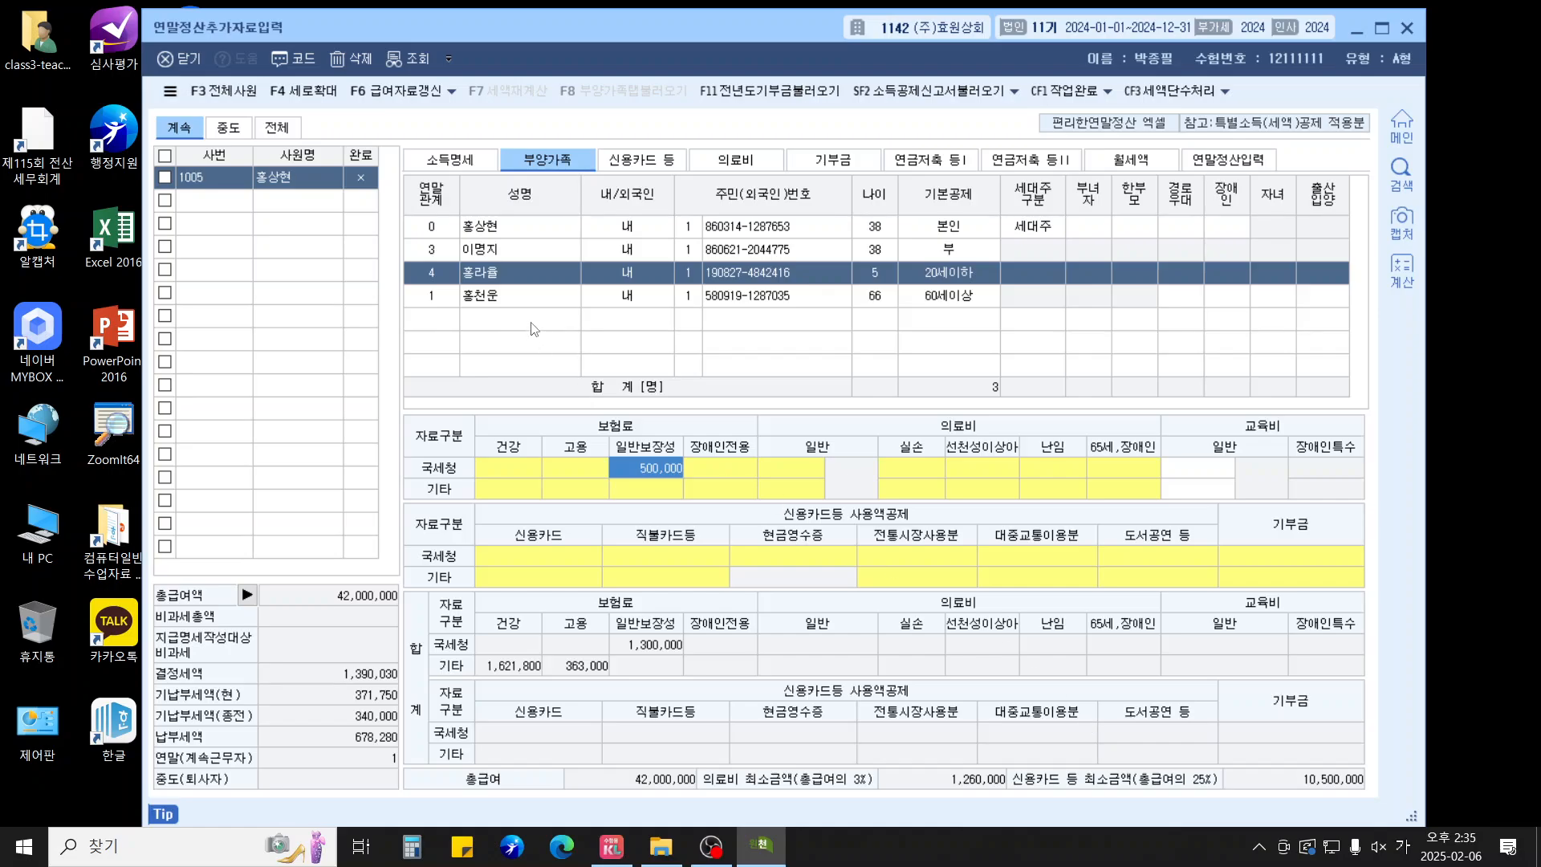
Add the employee's first medical expense row with evidence code 1 for 300,000
{"action": "left_click", "coordinate": [746, 163]}
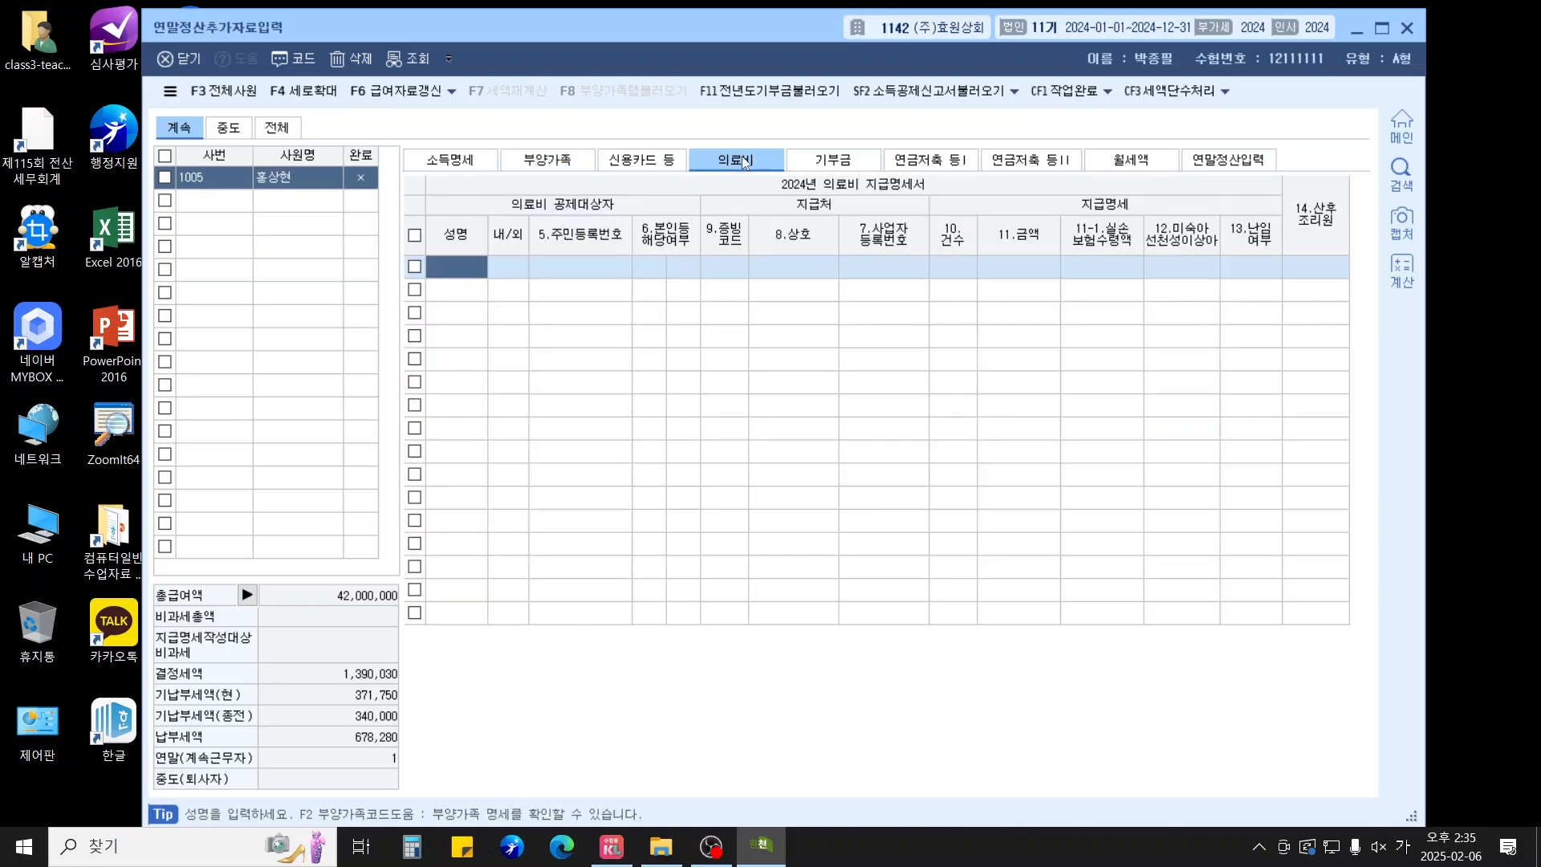
{"action": "key", "text": "F2"}
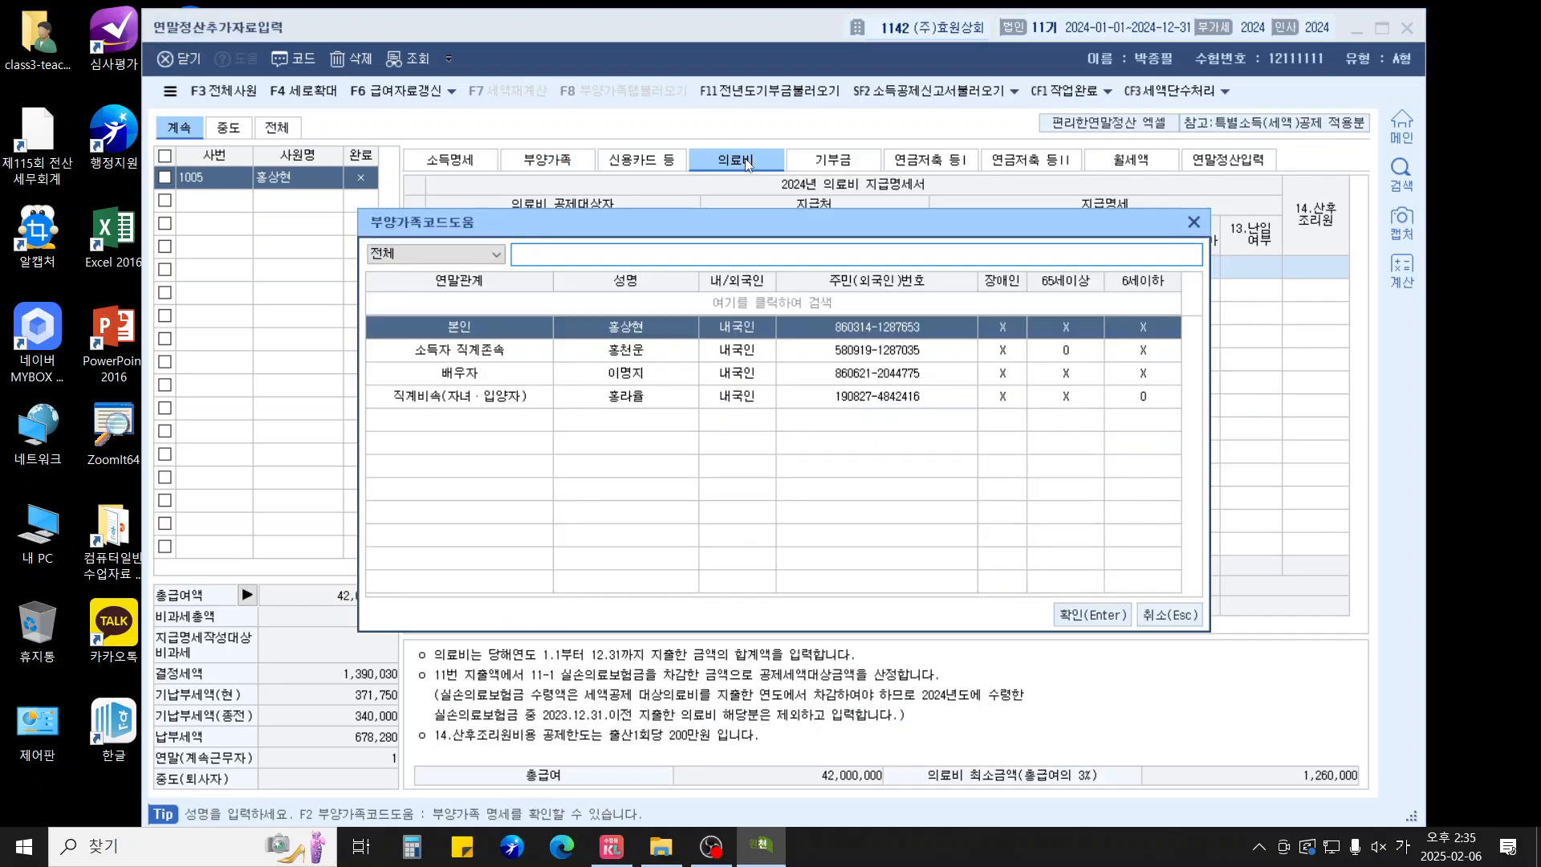
{"action": "key", "text": "Return"}
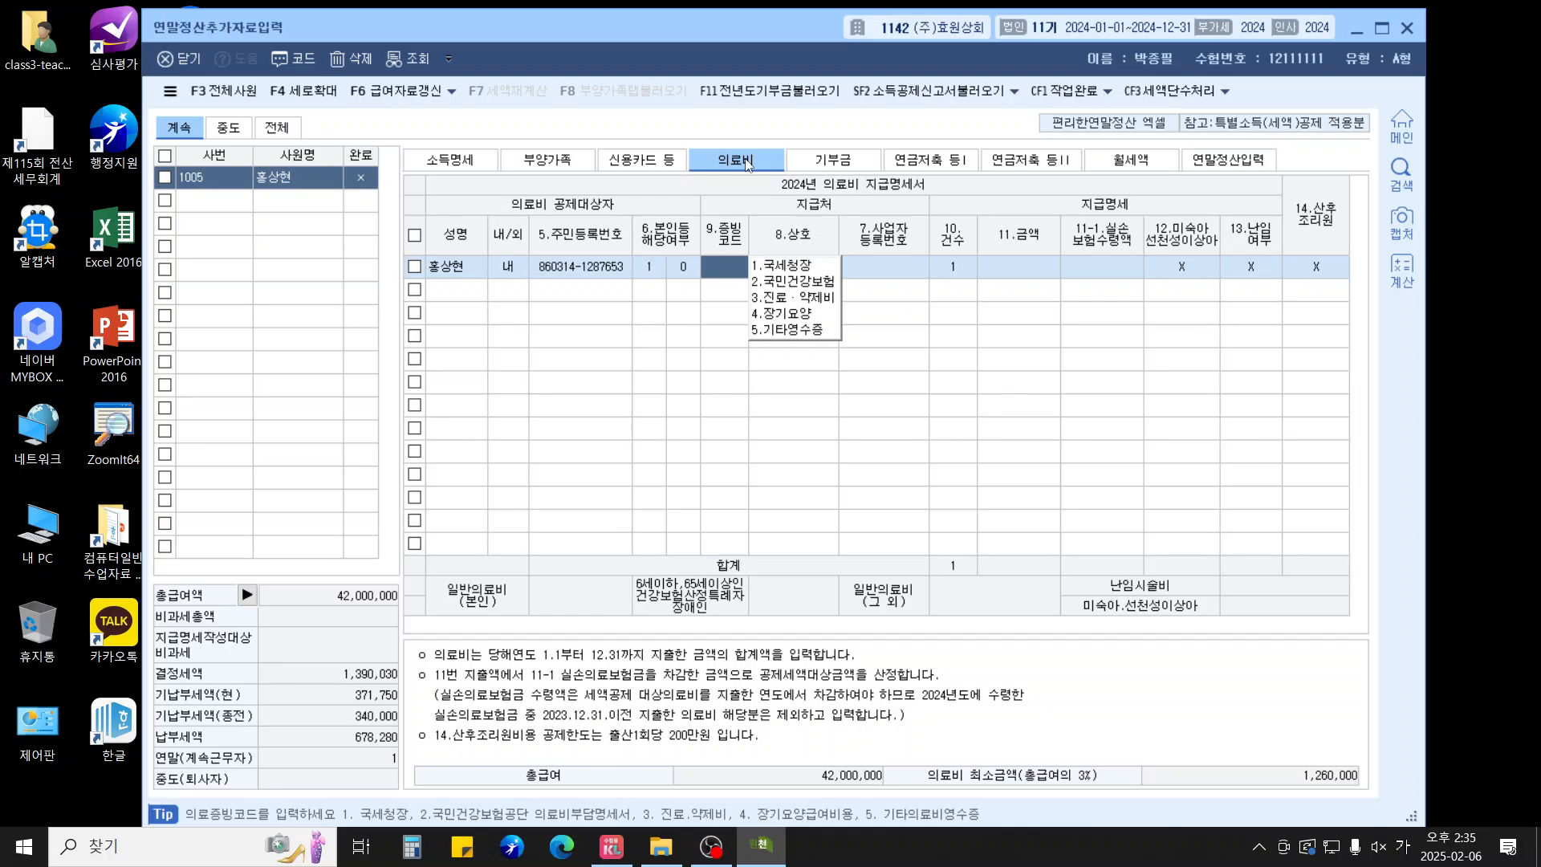
{"action": "type", "text": "1"}
{"action": "key", "text": "Return"}
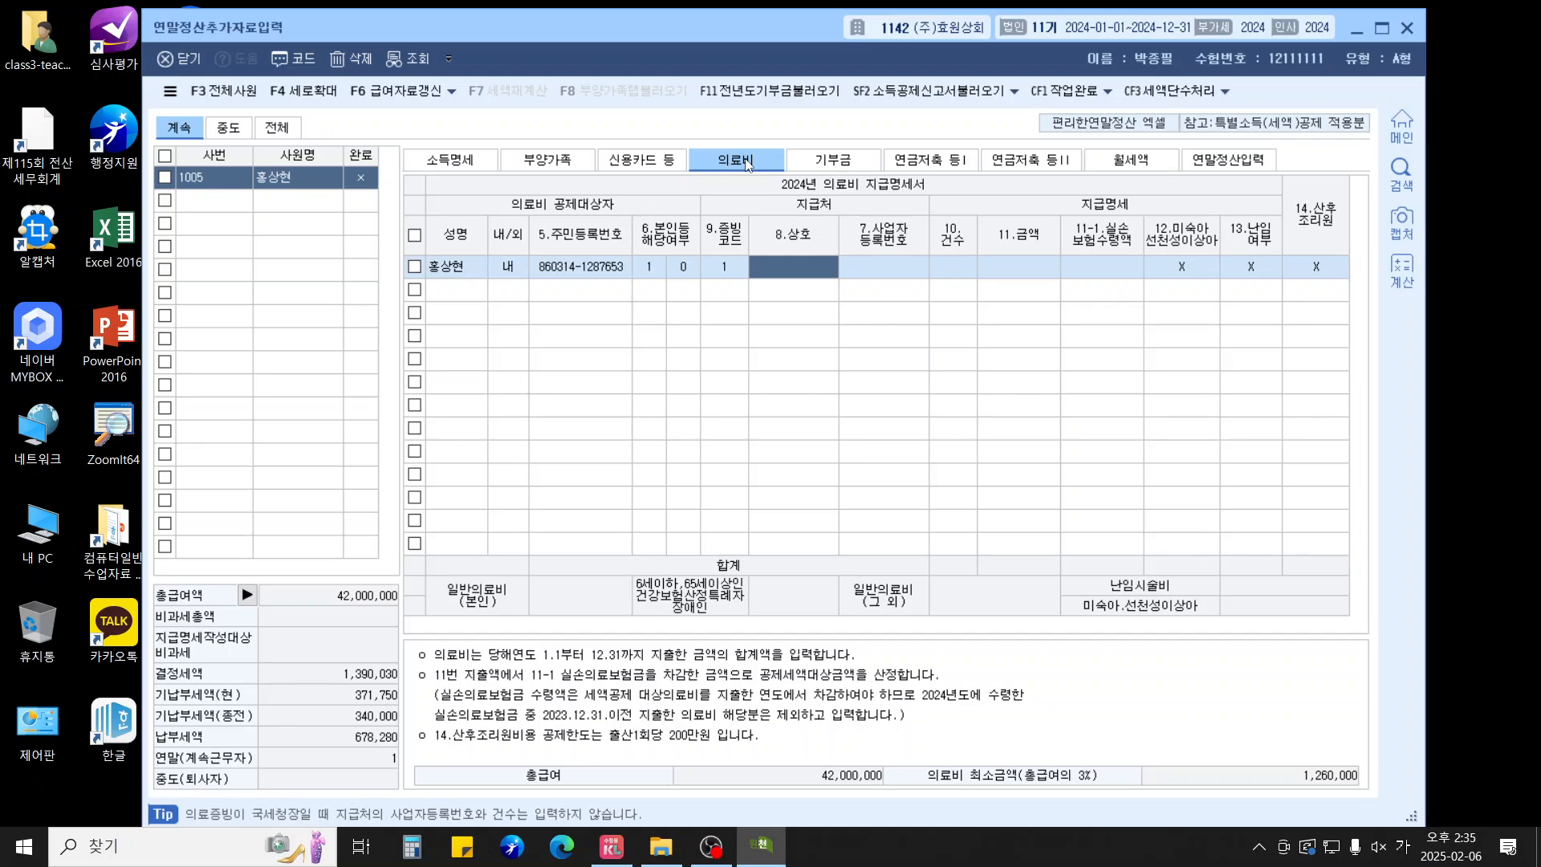
{"action": "key", "text": "Return"}
{"action": "key", "text": "Return"}
{"action": "key", "text": "Return"}
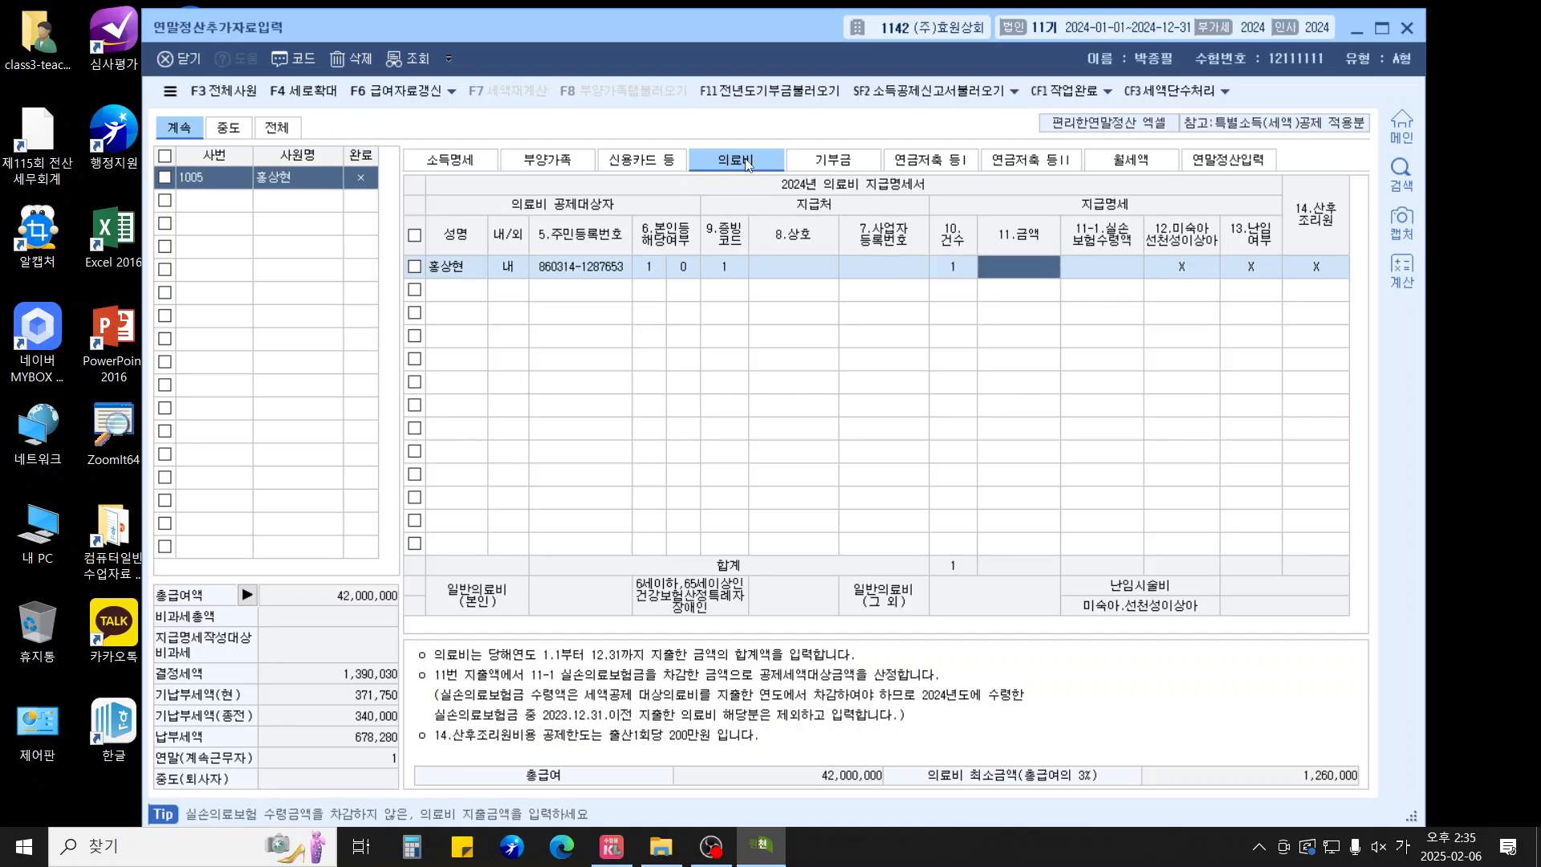
{"action": "type", "text": "300000"}
{"action": "key", "text": "Return"}
{"action": "key", "text": "Return"}
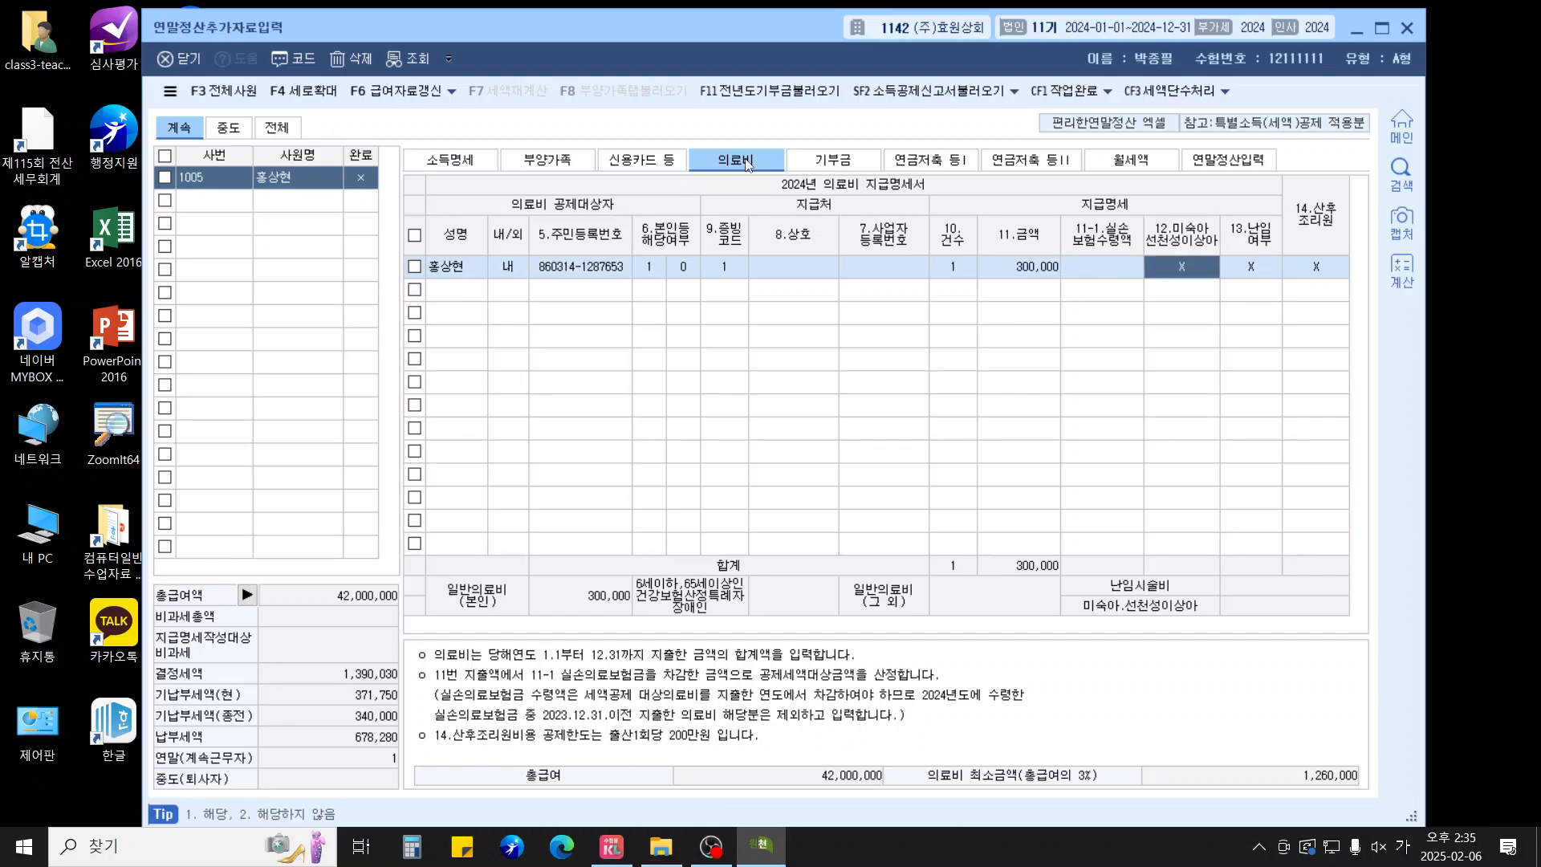
{"action": "key", "text": "Return"}
{"action": "key", "text": "Return"}
{"action": "key", "text": "Return"}
Add the employee's 500,000 eyeglass expense from 모든안경 with the shop's registration number
{"action": "key", "text": "F2"}
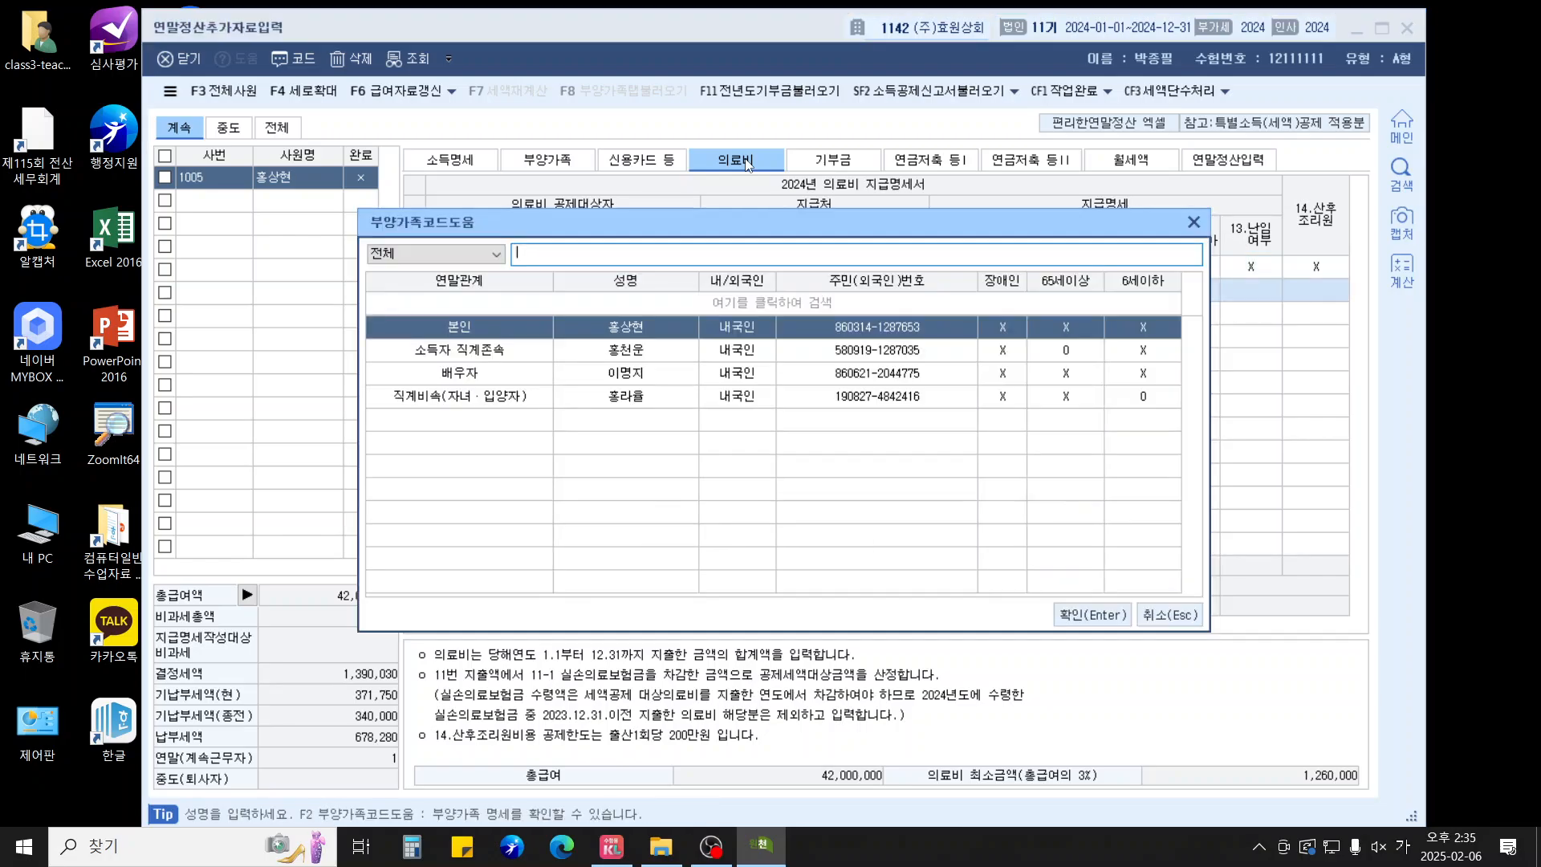
{"action": "key", "text": "Return"}
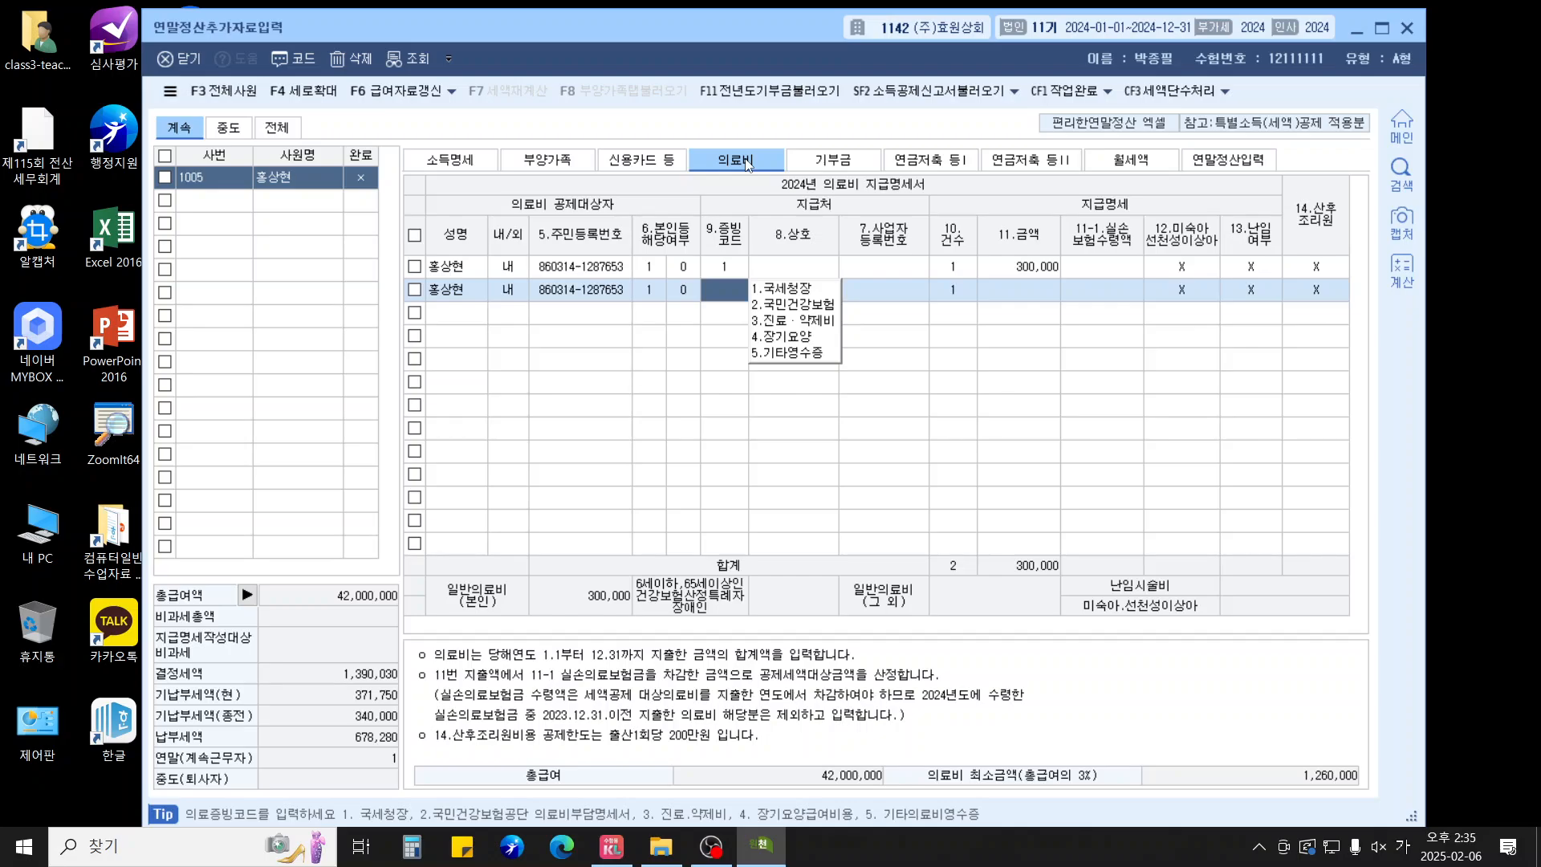
{"action": "type", "text": "5"}
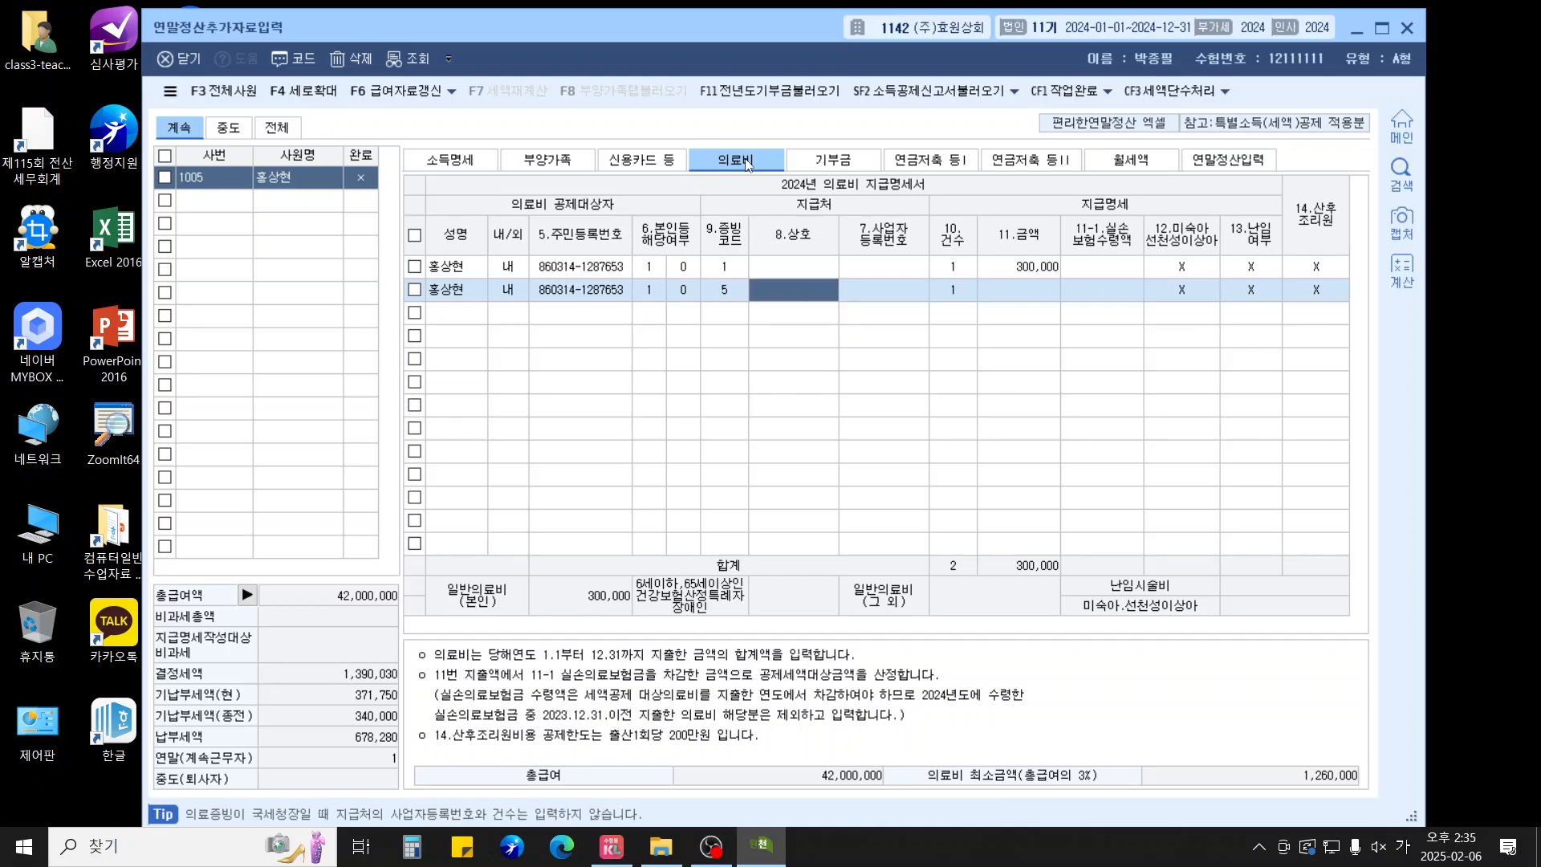
{"action": "type", "text": "모든안경"}
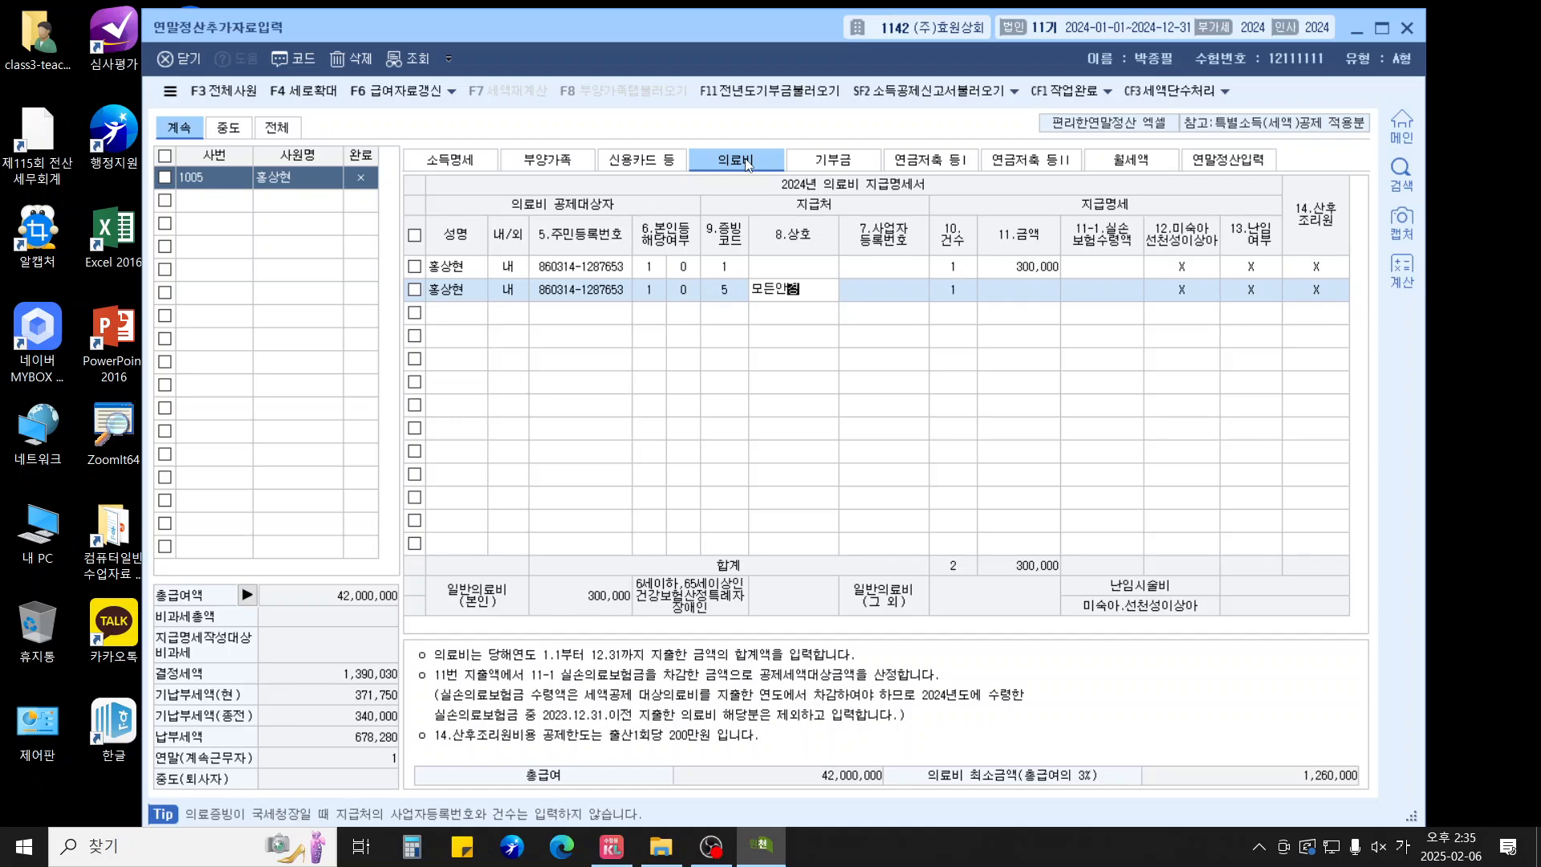
{"action": "key", "text": "Return"}
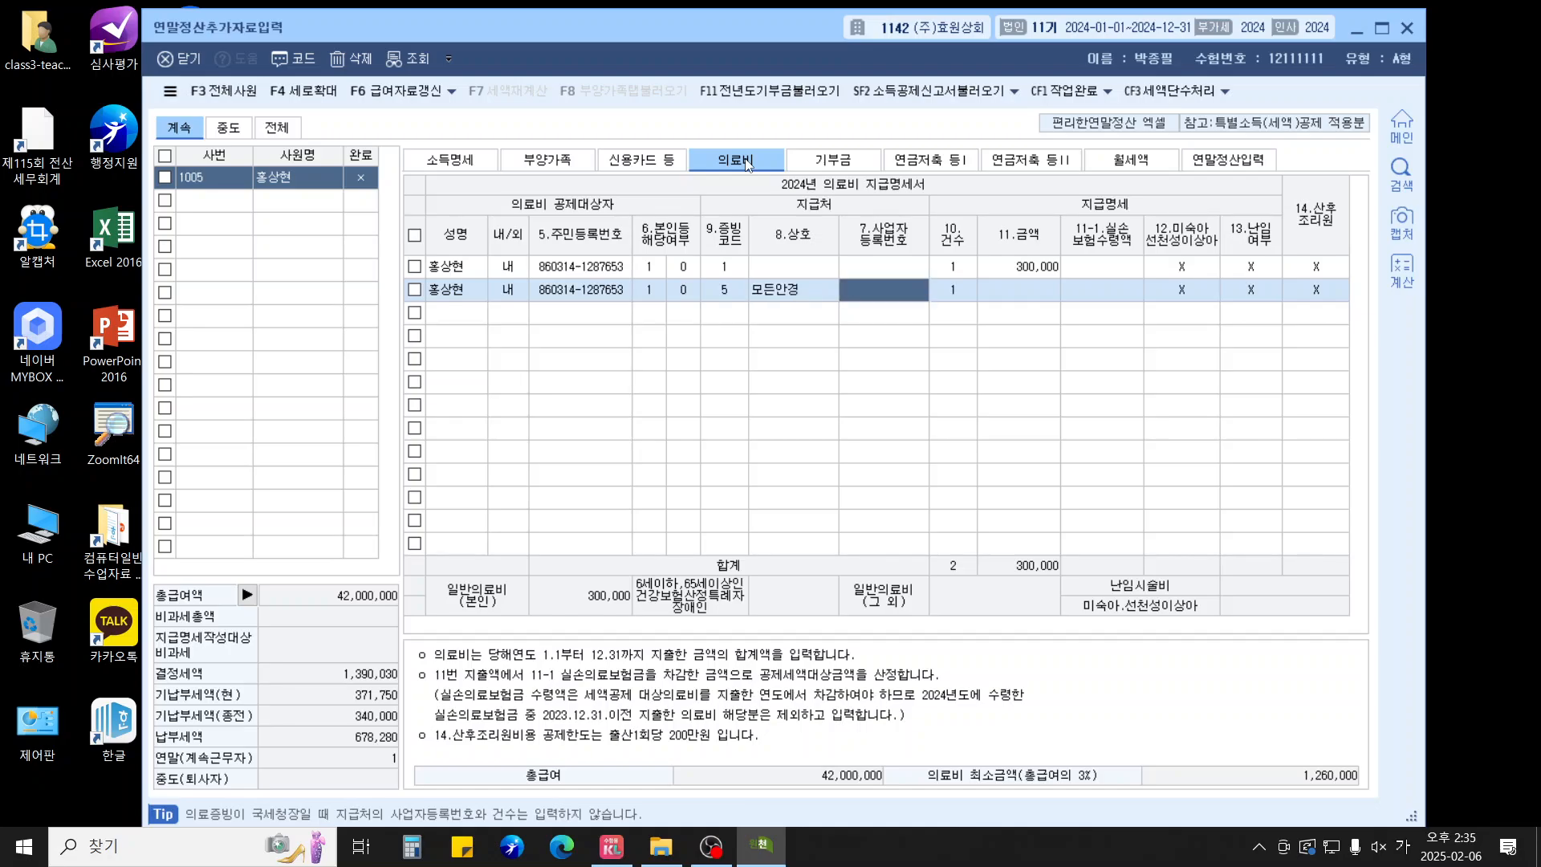
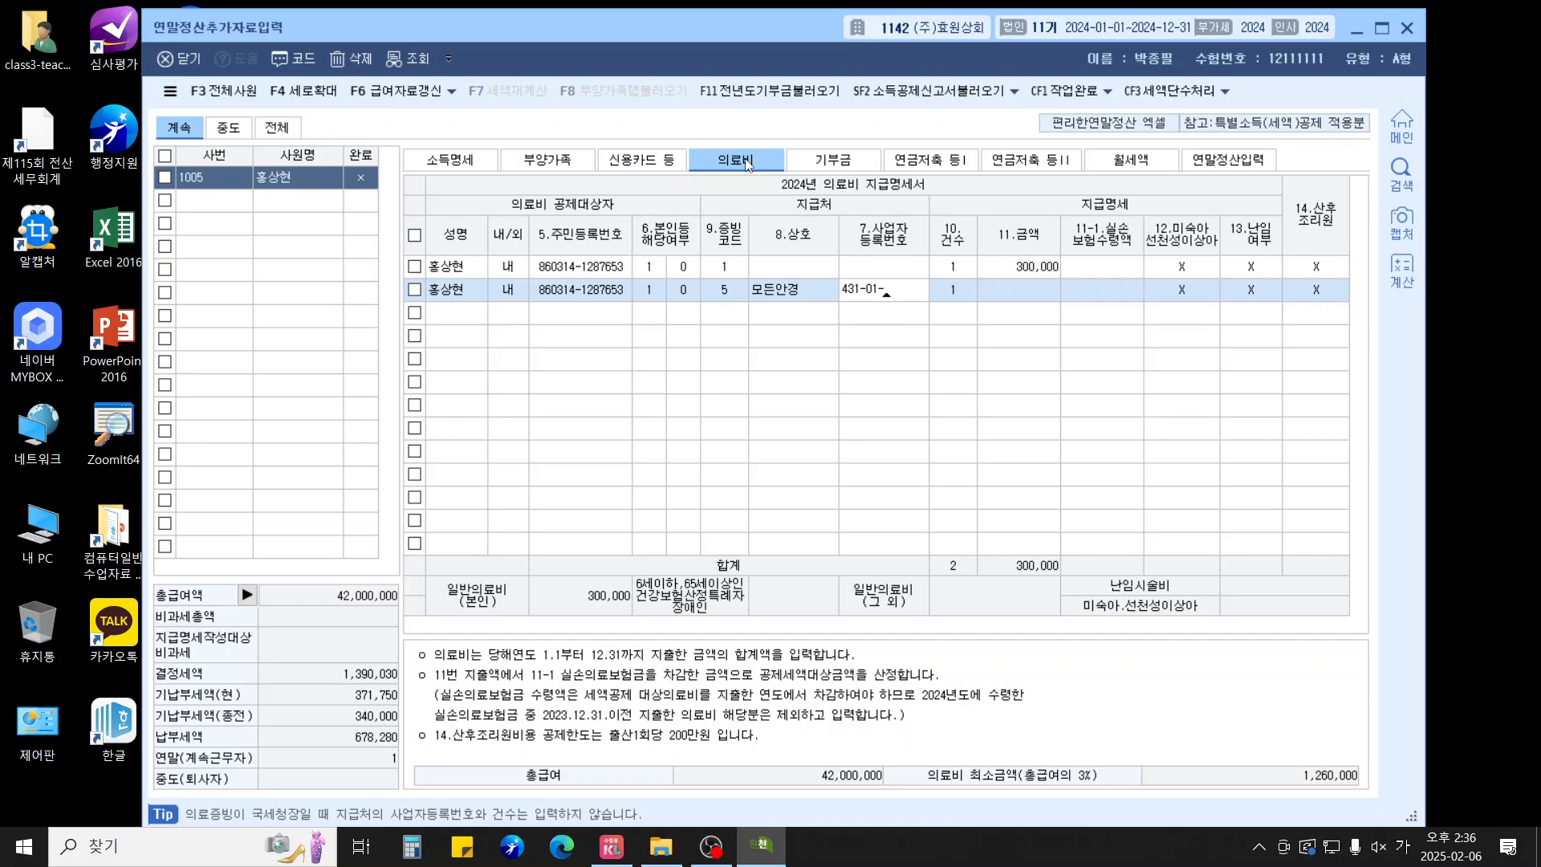
{"action": "key", "text": "Return"}
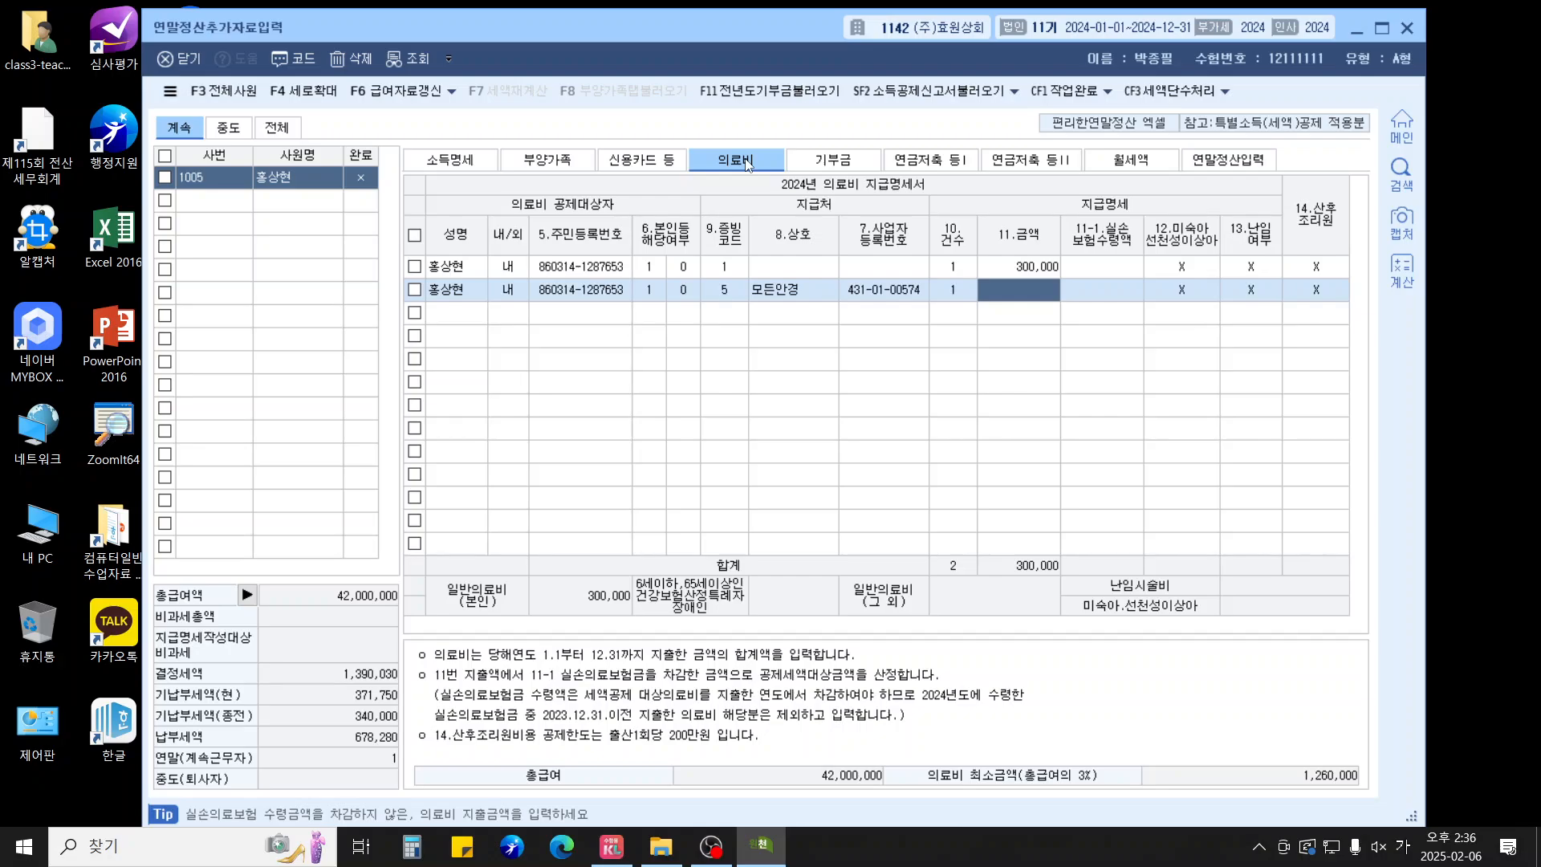
{"action": "type", "text": "5000000"}
{"action": "key", "text": "Return"}
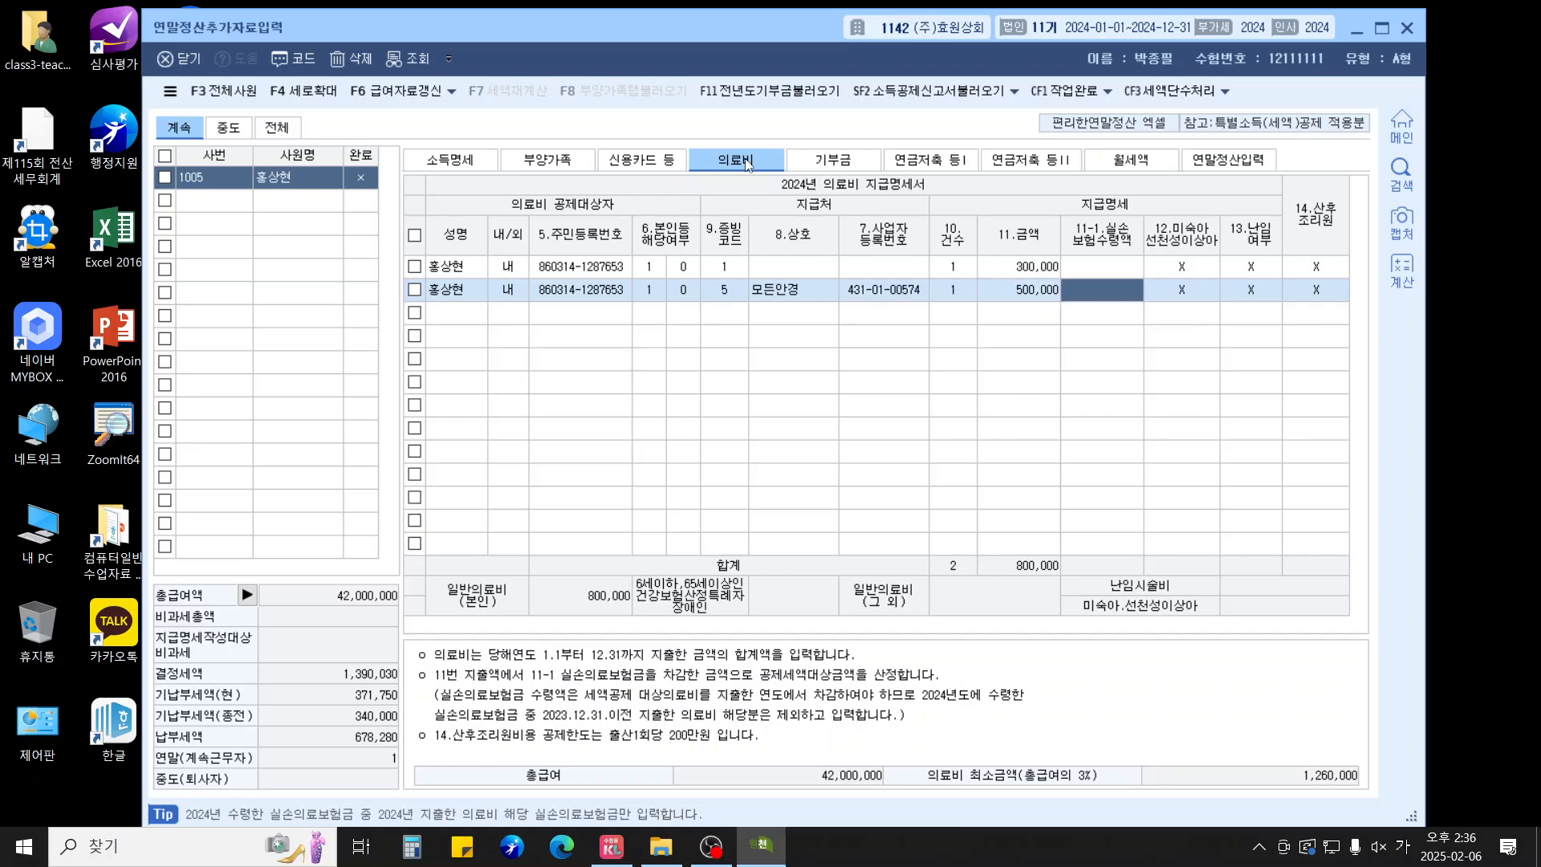
{"action": "key", "text": "Return"}
{"action": "key", "text": "Return"}
{"action": "key", "text": "Return"}
{"action": "key", "text": "Return"}
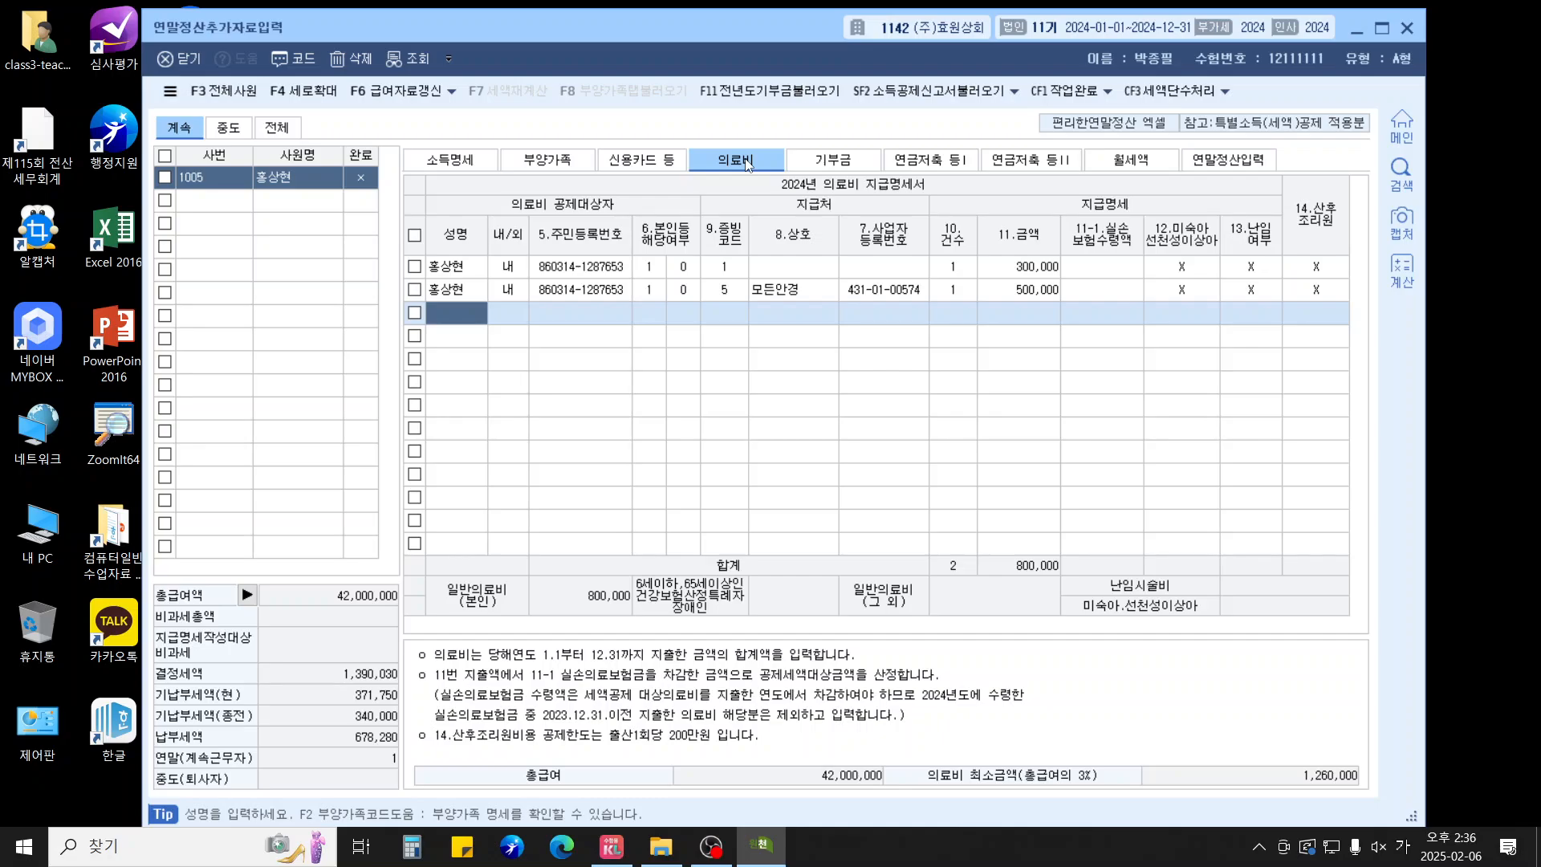
Start the child's medical row, then delete it after a mistaken case count of 140
{"action": "key", "text": "F2"}
{"action": "key", "text": "Down"}
{"action": "key", "text": "Down"}
{"action": "key", "text": "Down"}
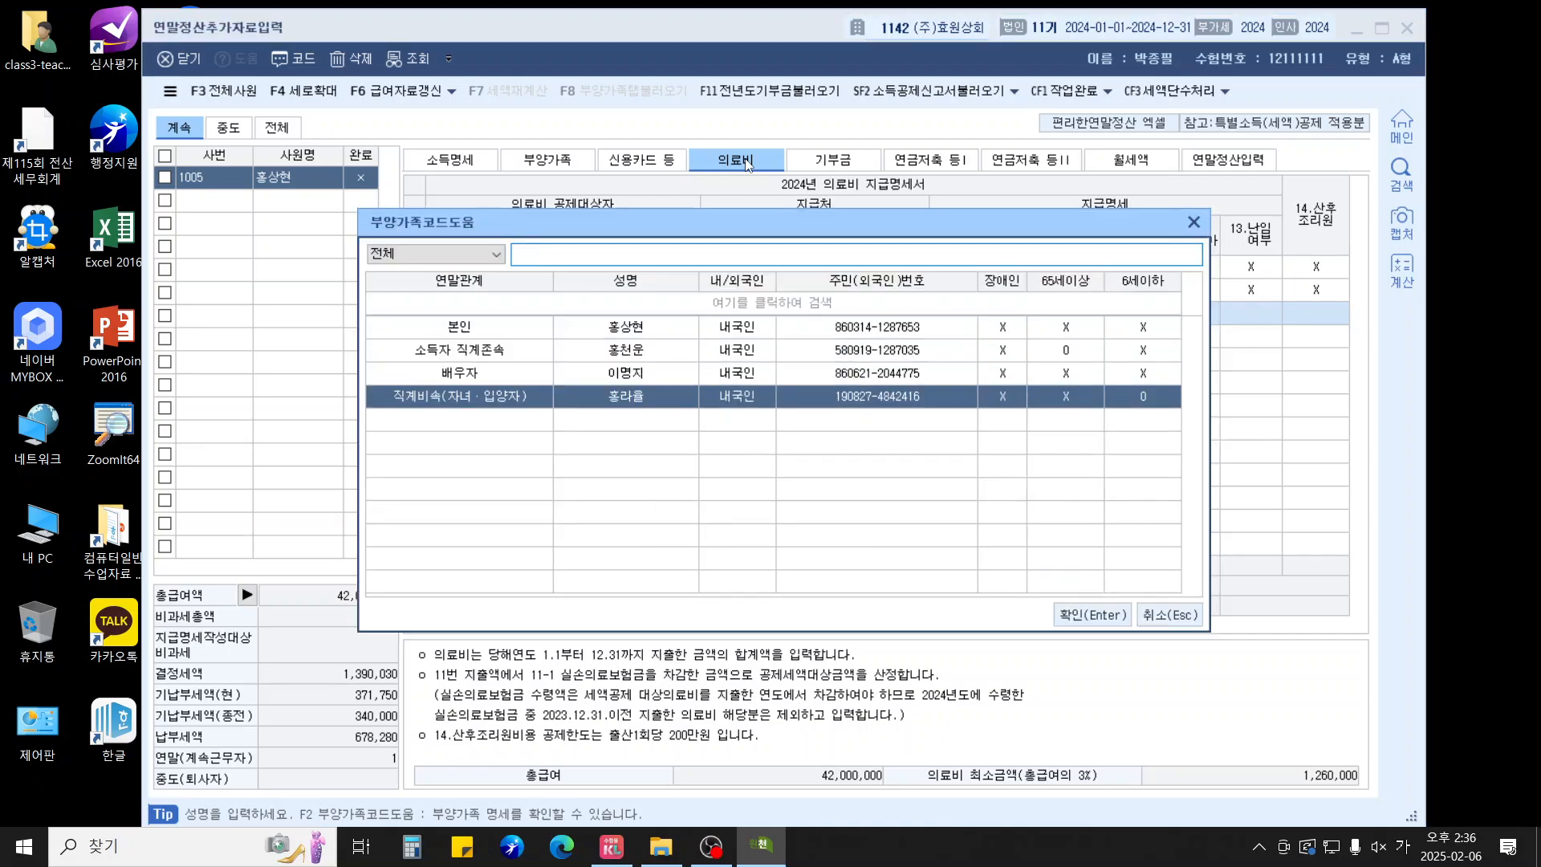
{"action": "key", "text": "Return"}
{"action": "type", "text": "1"}
{"action": "key", "text": "Return"}
{"action": "key", "text": "Return"}
{"action": "key", "text": "Return"}
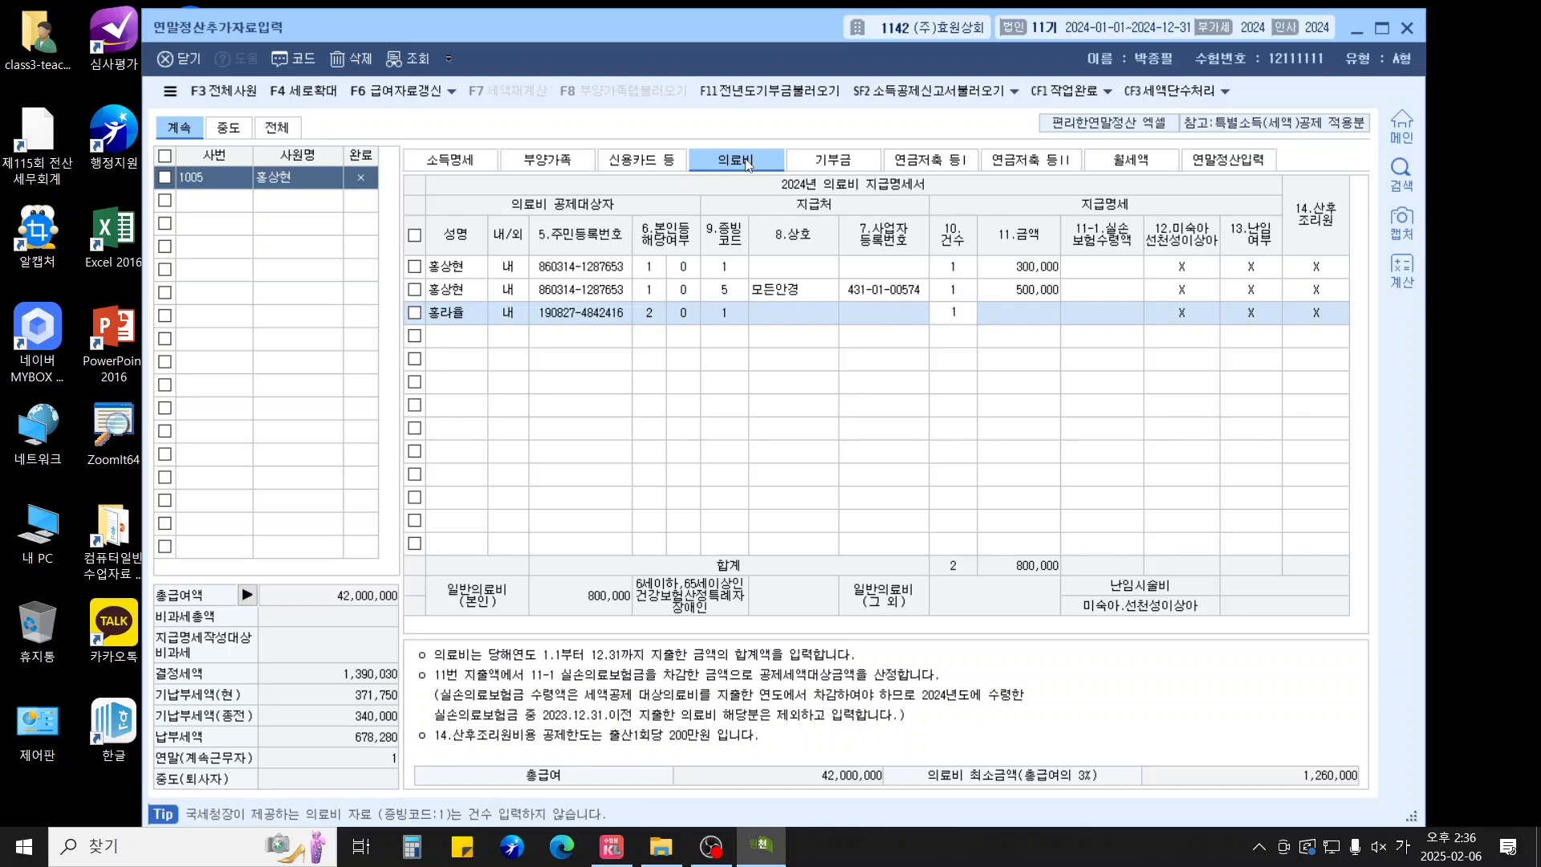
{"action": "type", "text": "140"}
{"action": "key", "text": "Return"}
{"action": "key", "text": "Escape"}
{"action": "key", "text": "Escape"}
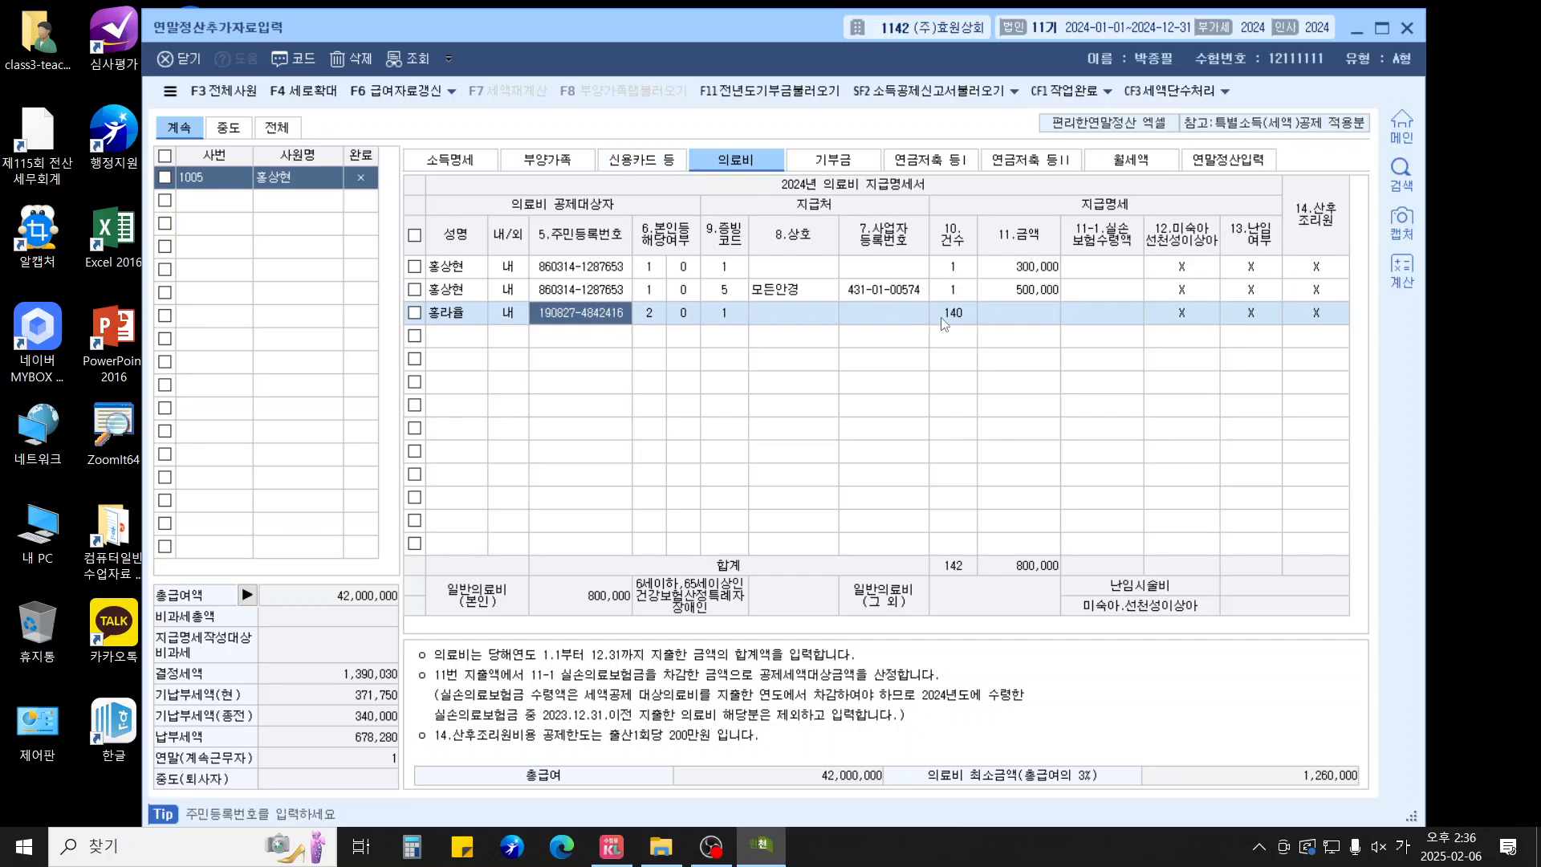
{"action": "key", "text": "Return"}
{"action": "key", "text": "F4"}
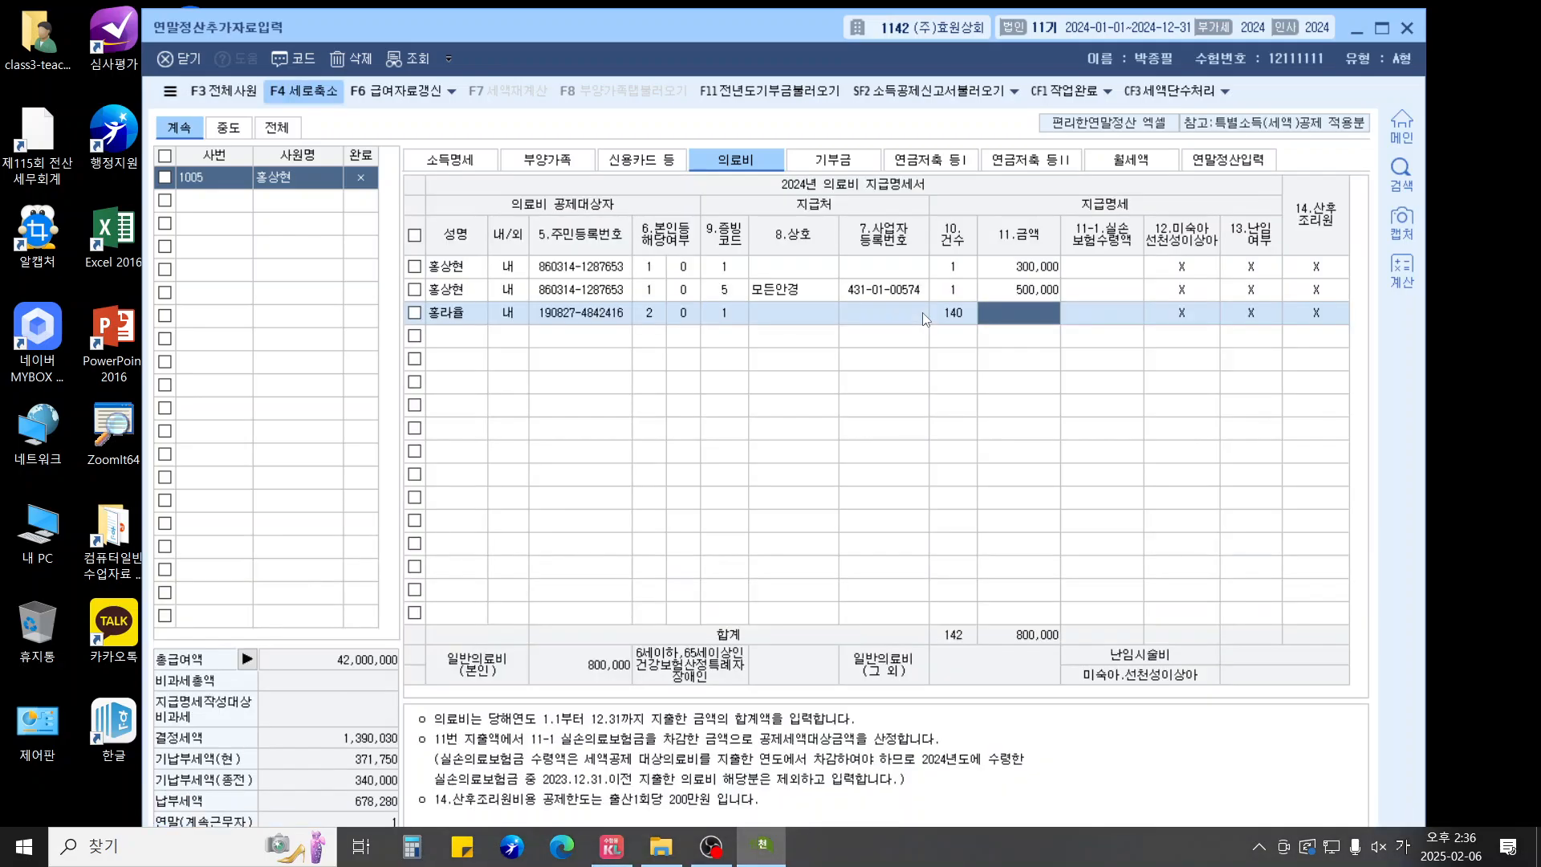
{"action": "key", "text": "F5"}
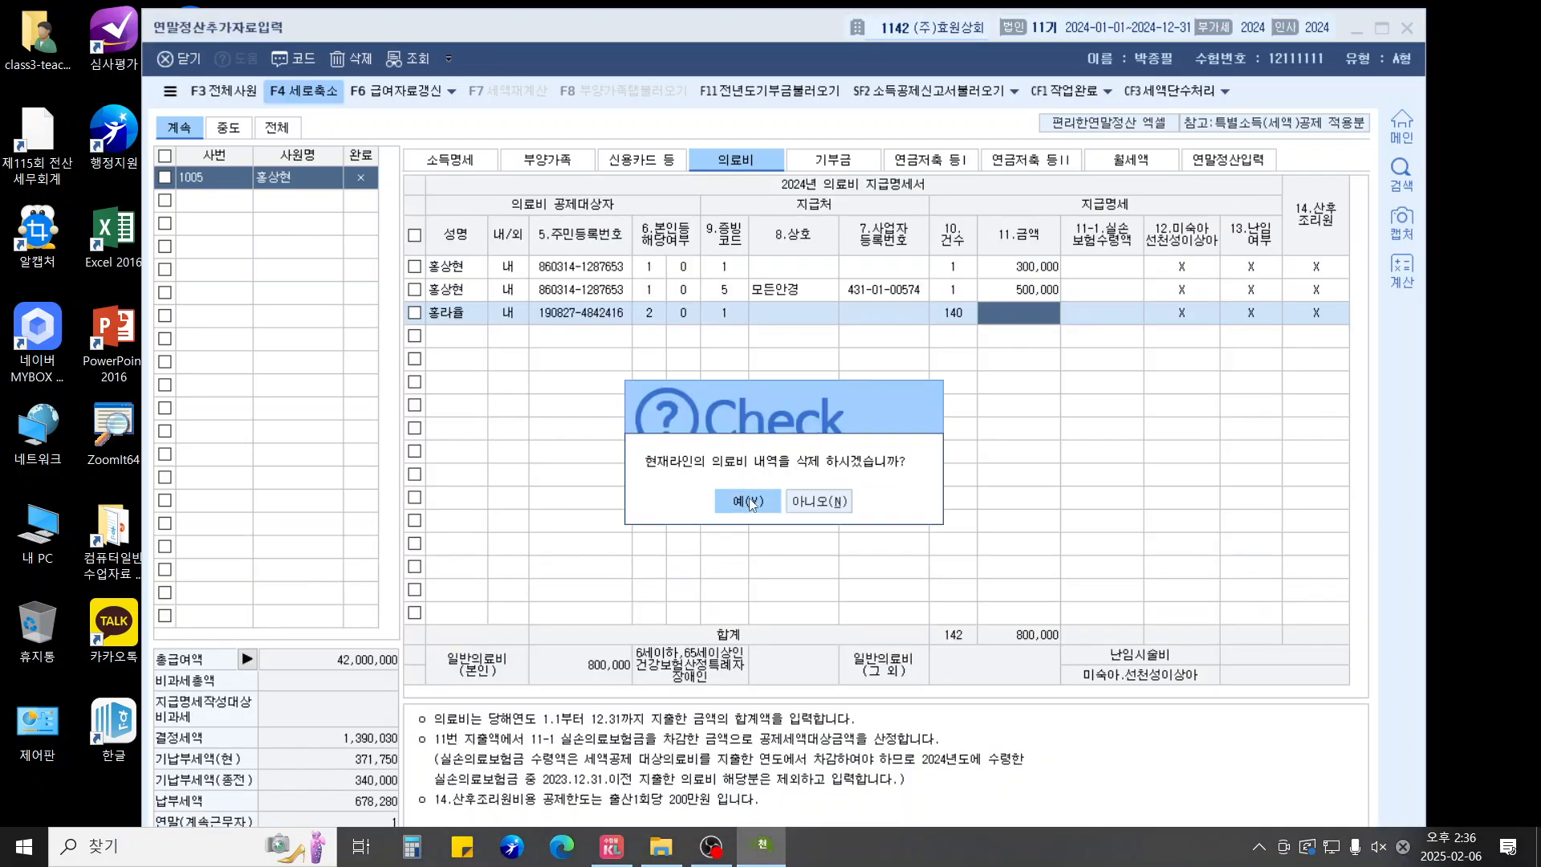
{"action": "left_click", "coordinate": [755, 501]}
Re-enter the child's medical expense with evidence code 1 for 400,000
{"action": "key", "text": "F2"}
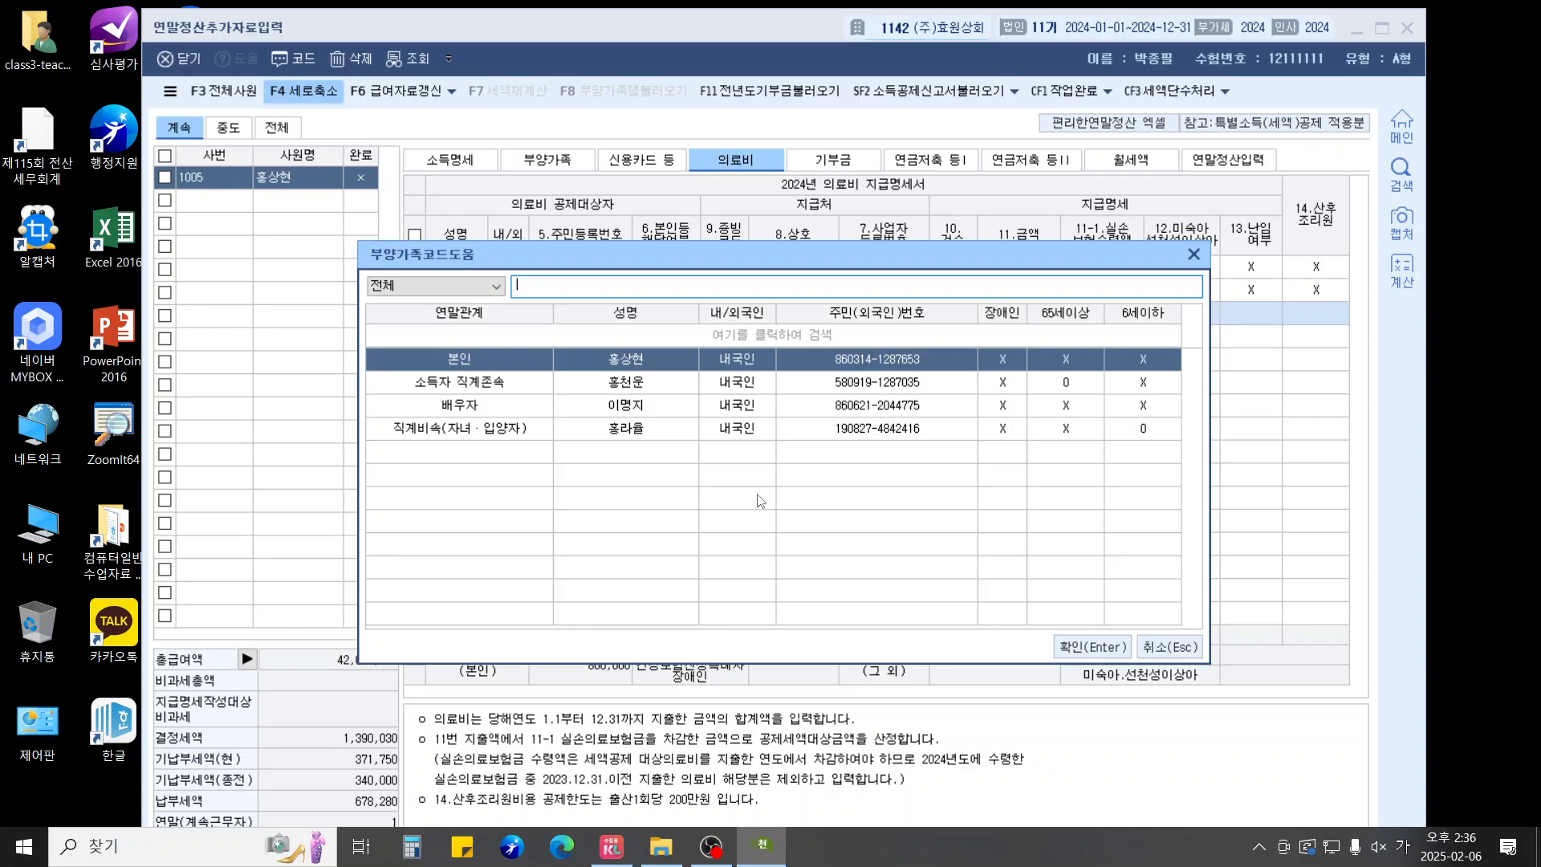
{"action": "key", "text": "Down"}
{"action": "key", "text": "Down"}
{"action": "key", "text": "Down"}
{"action": "key", "text": "Return"}
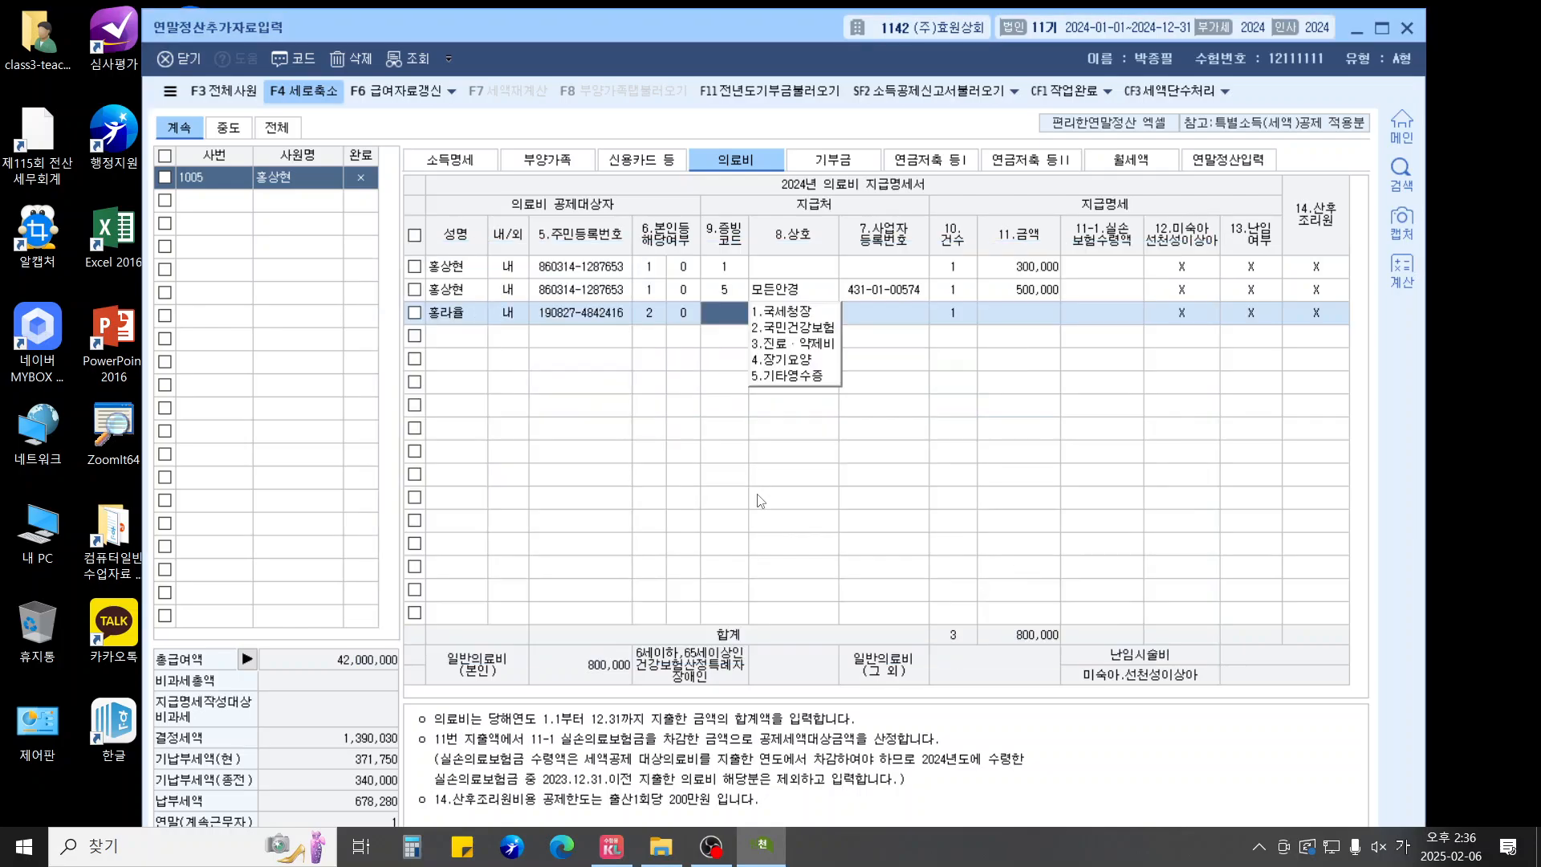
{"action": "type", "text": "1"}
{"action": "key", "text": "Return"}
{"action": "key", "text": "Return"}
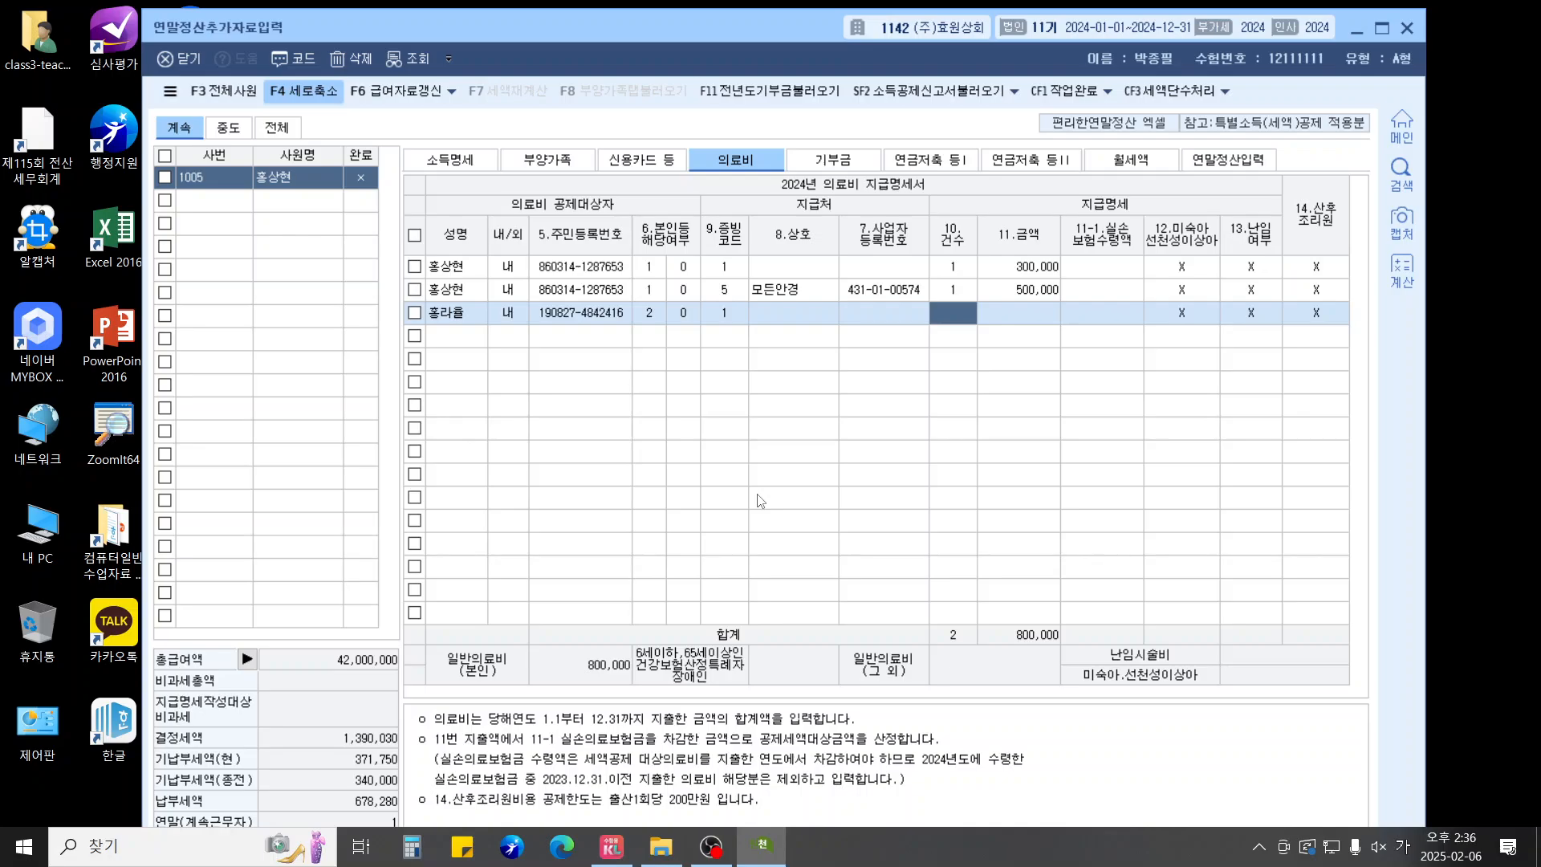
{"action": "type", "text": "1"}
{"action": "key", "text": "Return"}
{"action": "type", "text": "400000"}
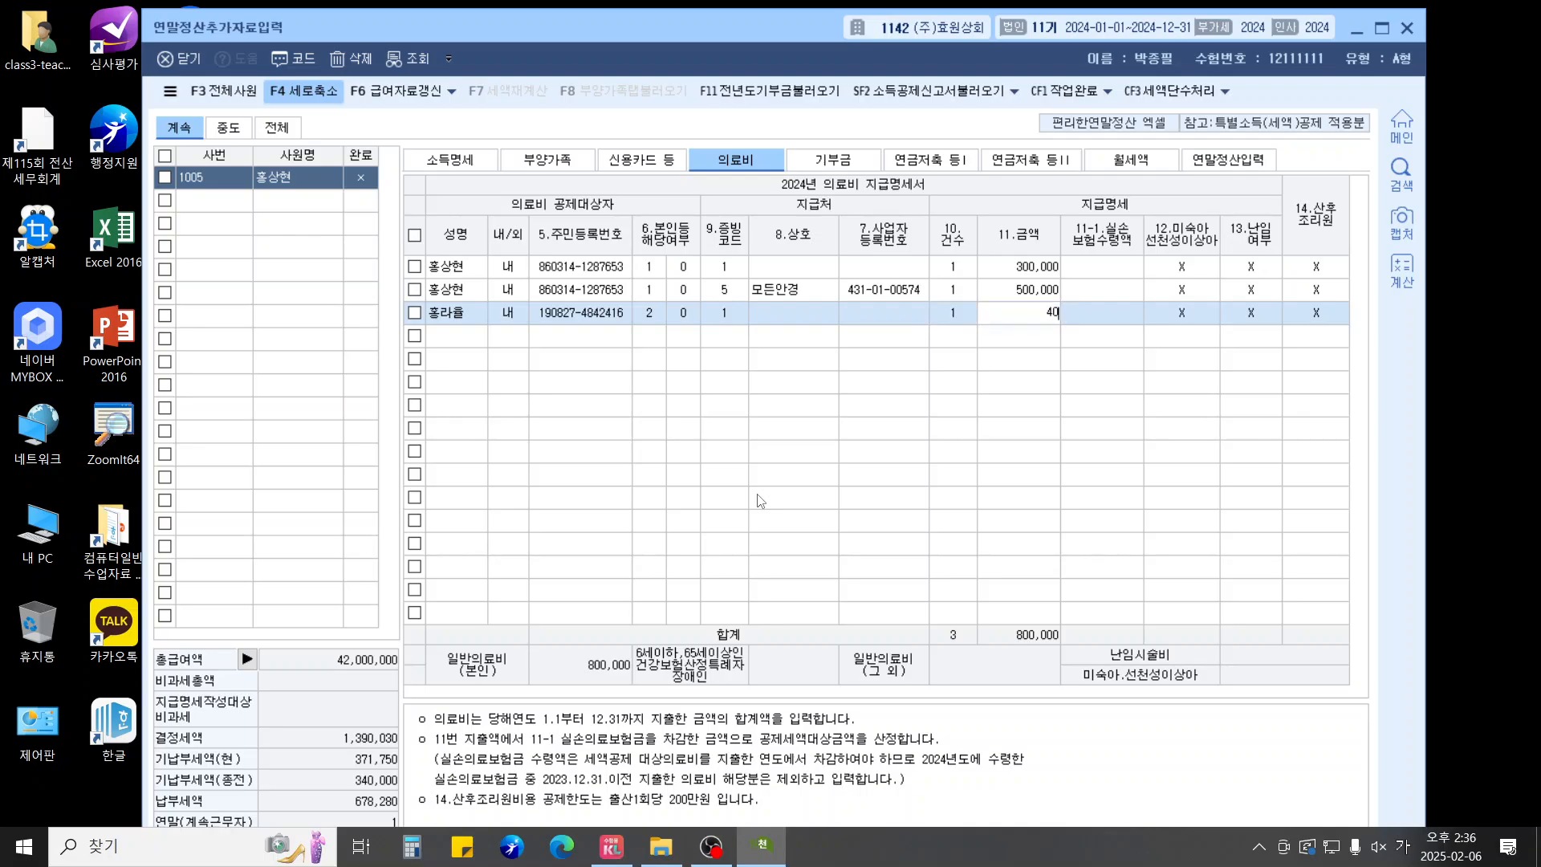
{"action": "key", "text": "Return"}
{"action": "key", "text": "Return"}
{"action": "key", "text": "Return"}
{"action": "key", "text": "Return"}
{"action": "key", "text": "Return"}
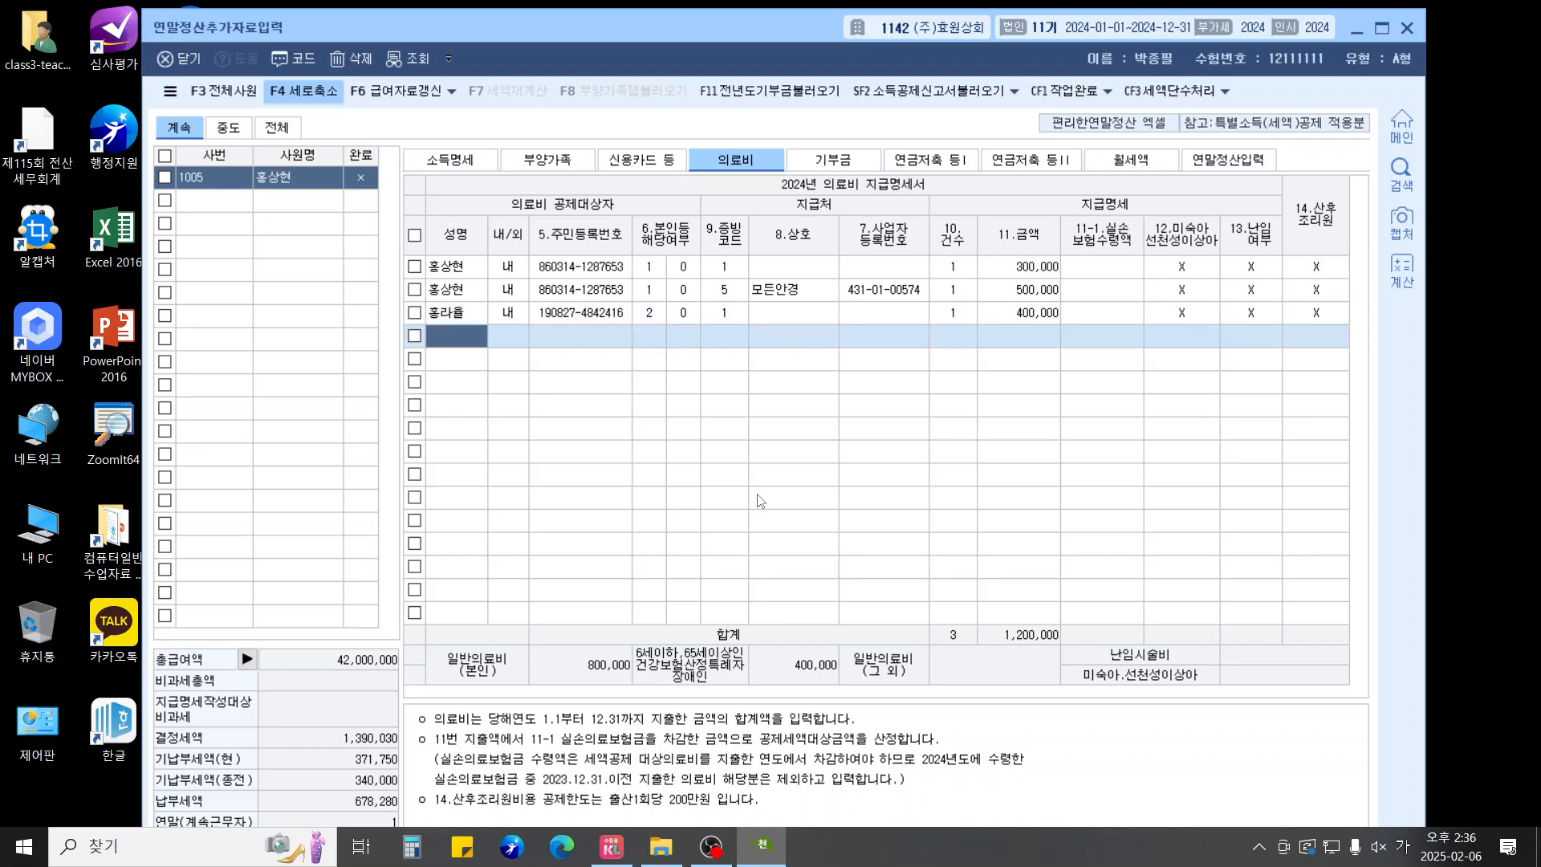
Add the parent's 8,000,000 medical expense with evidence code 1 and one case
{"action": "key", "text": "F2"}
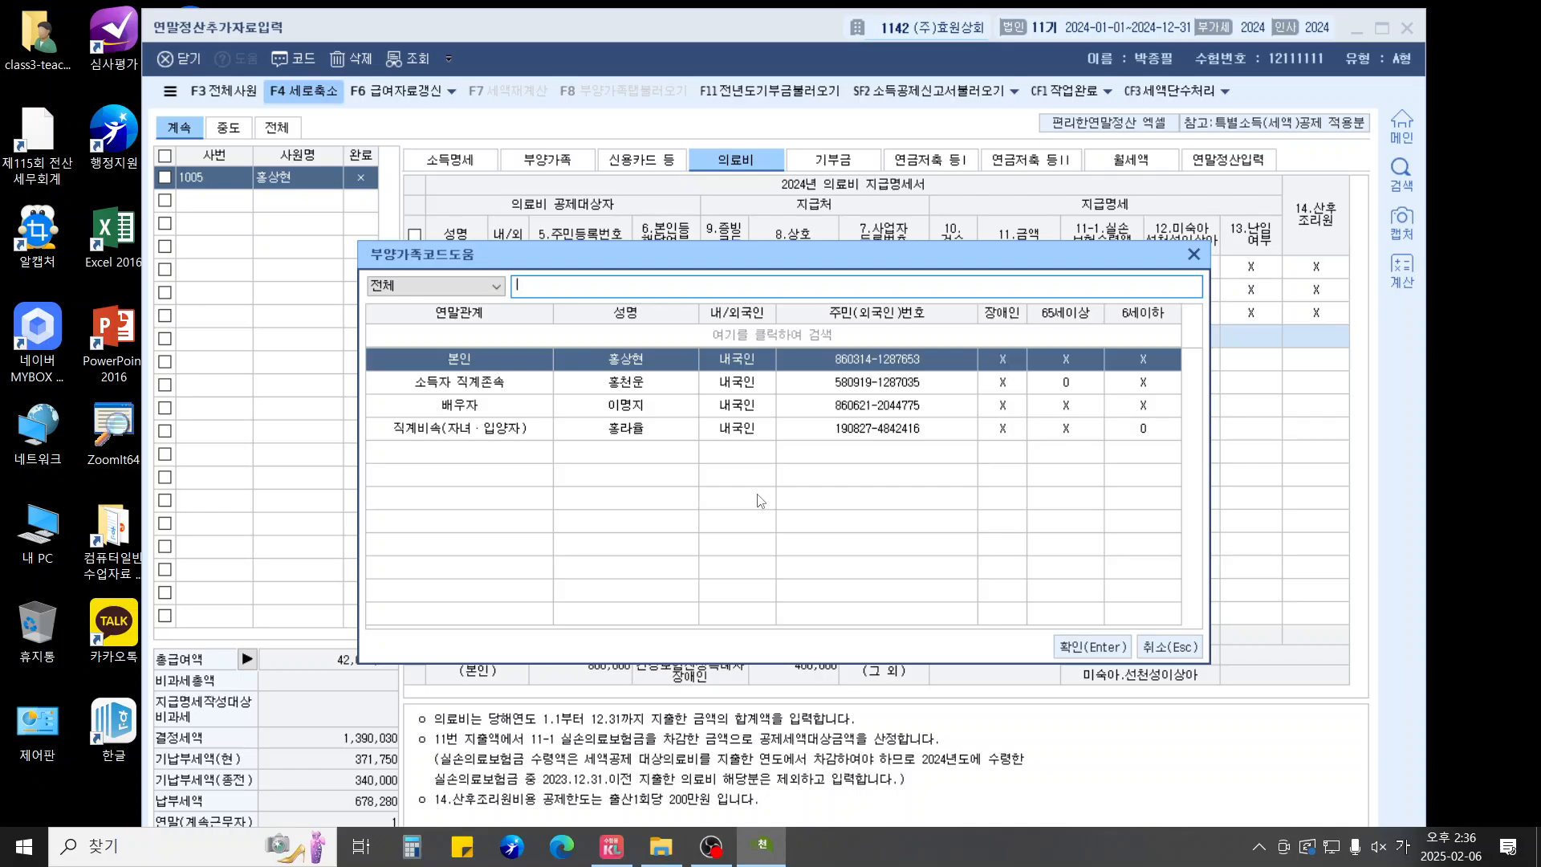
{"action": "key", "text": "Down"}
{"action": "key", "text": "Return"}
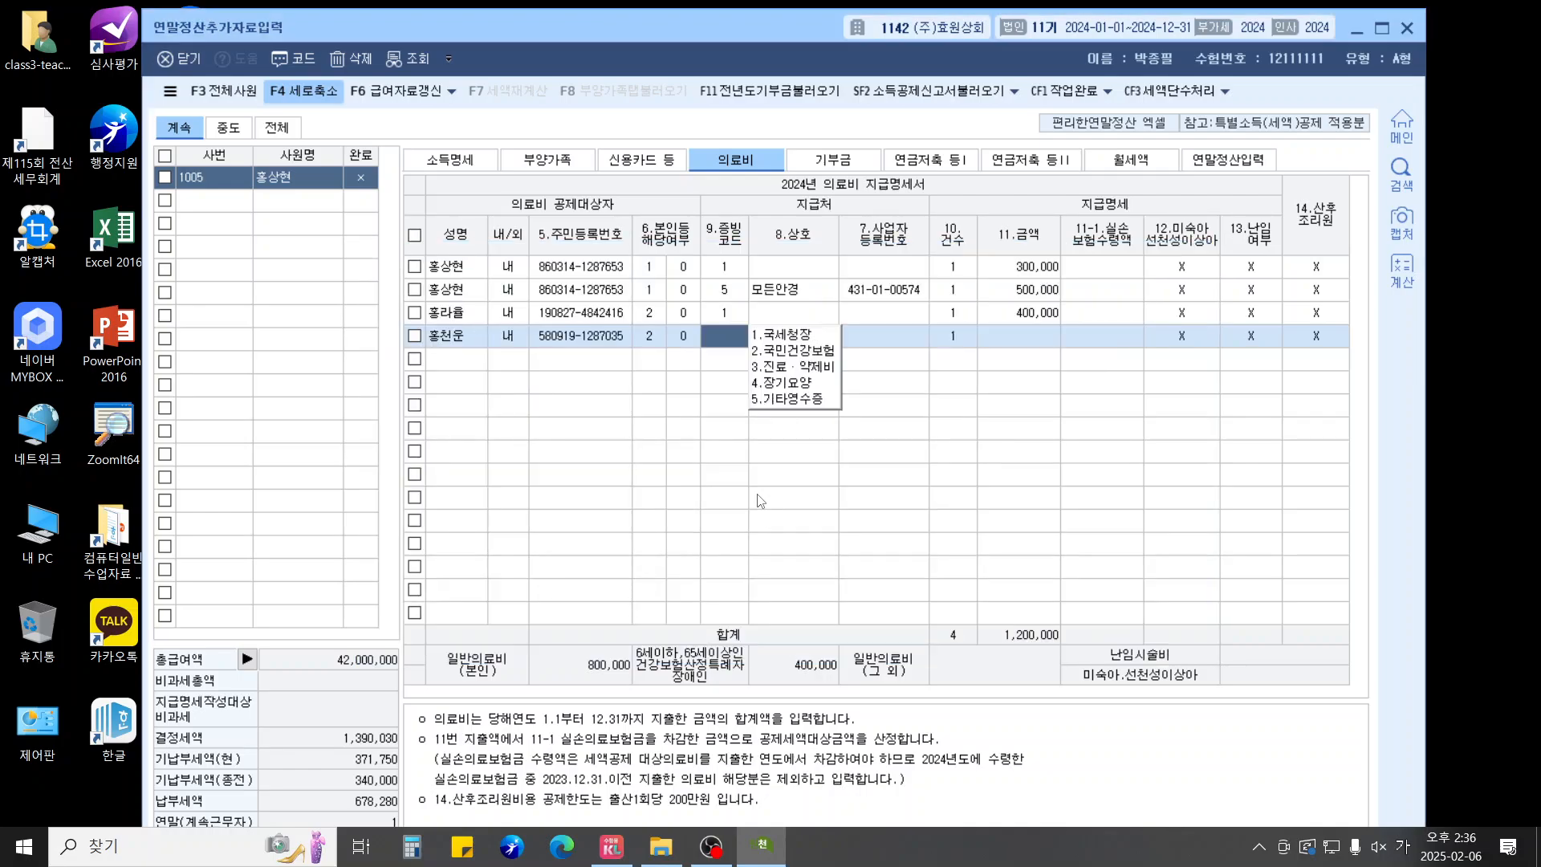
{"action": "type", "text": "1"}
{"action": "key", "text": "Return"}
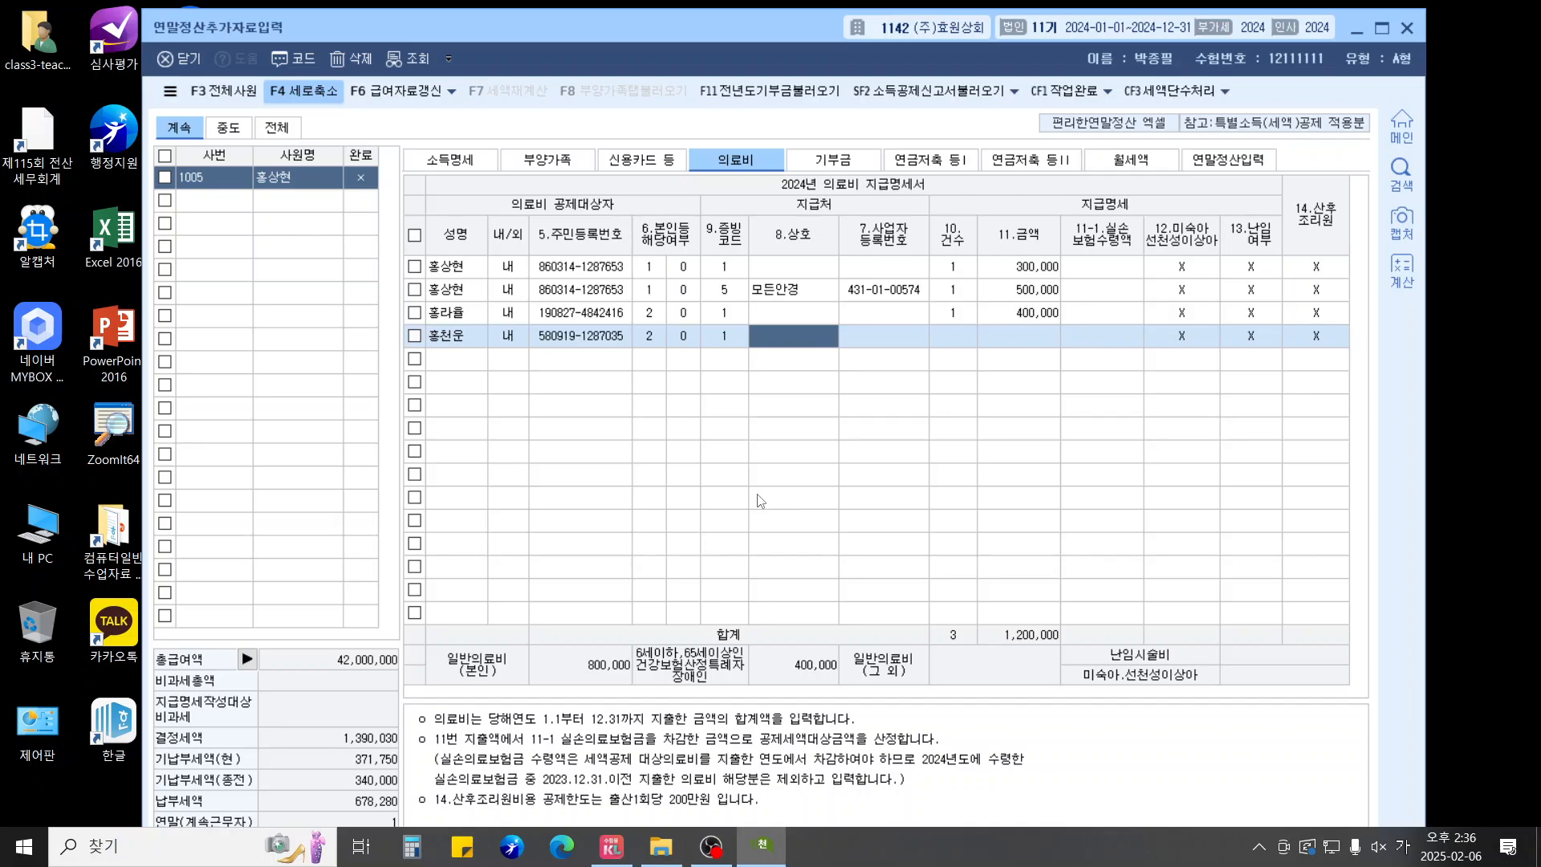
{"action": "key", "text": "Return"}
{"action": "key", "text": "Return"}
{"action": "key", "text": "Return"}
{"action": "key", "text": "Return"}
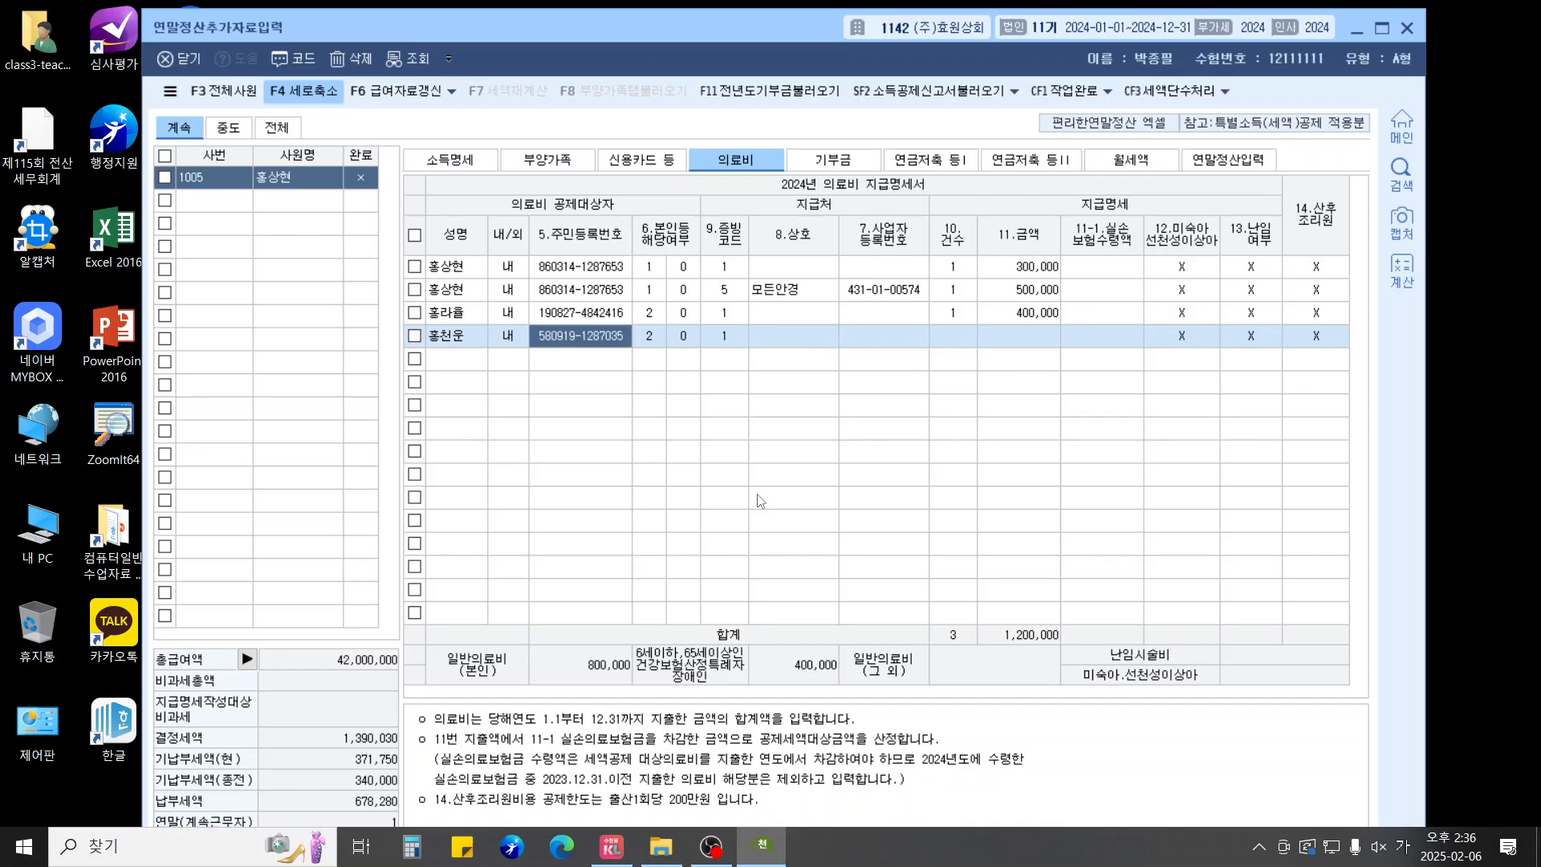
{"action": "key", "text": "Return"}
{"action": "key", "text": "Return"}
{"action": "key", "text": "Return"}
{"action": "key", "text": "Left"}
{"action": "type", "text": "8"}
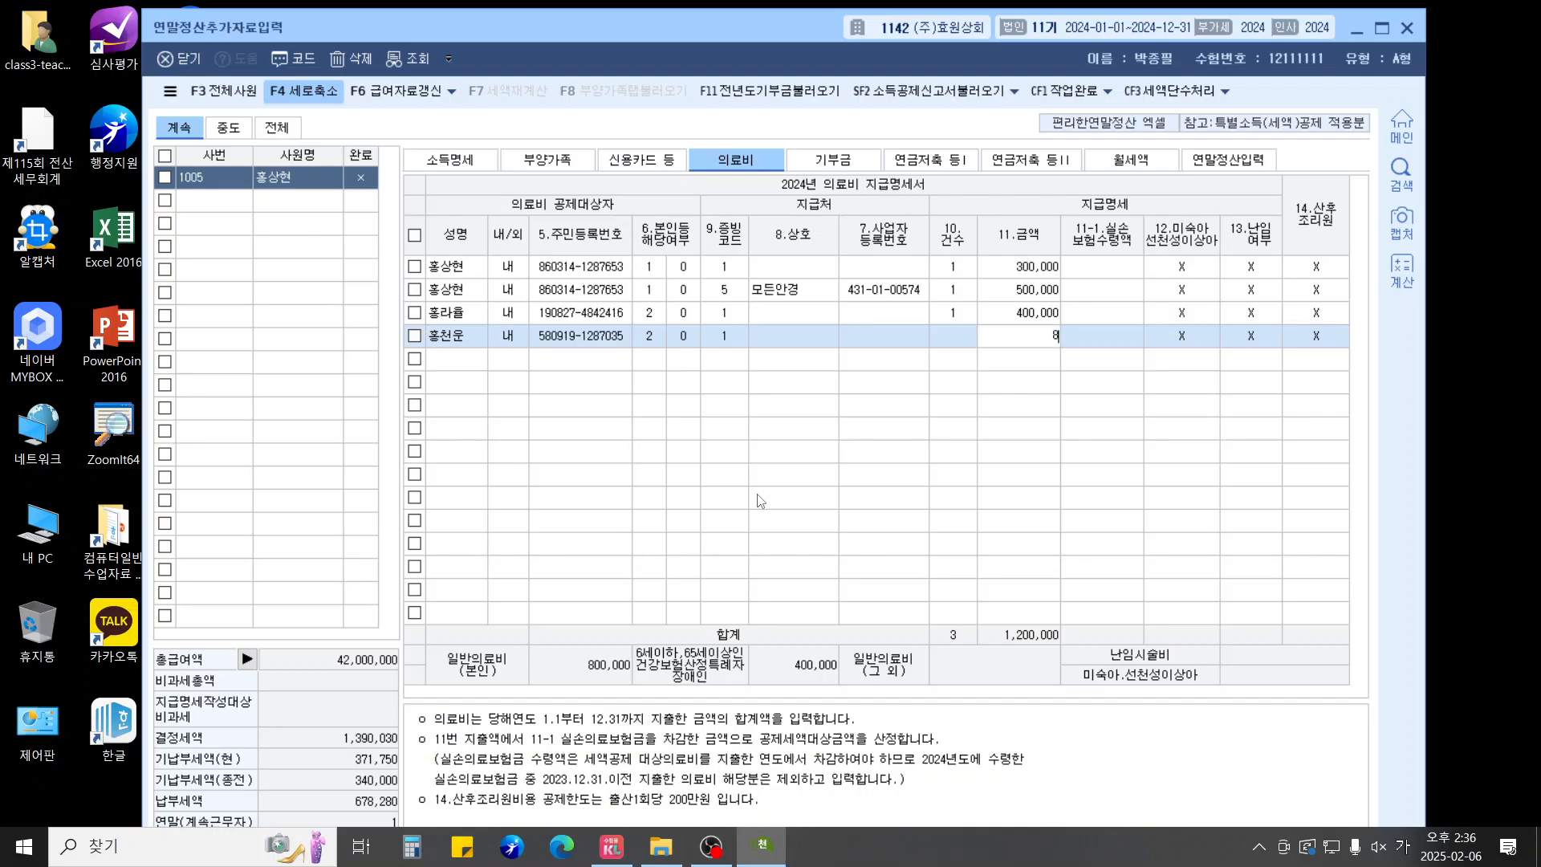
{"action": "type", "text": ",000,000"}
{"action": "key", "text": "Return"}
{"action": "key", "text": "Return"}
{"action": "key", "text": "Return"}
{"action": "key", "text": "Return"}
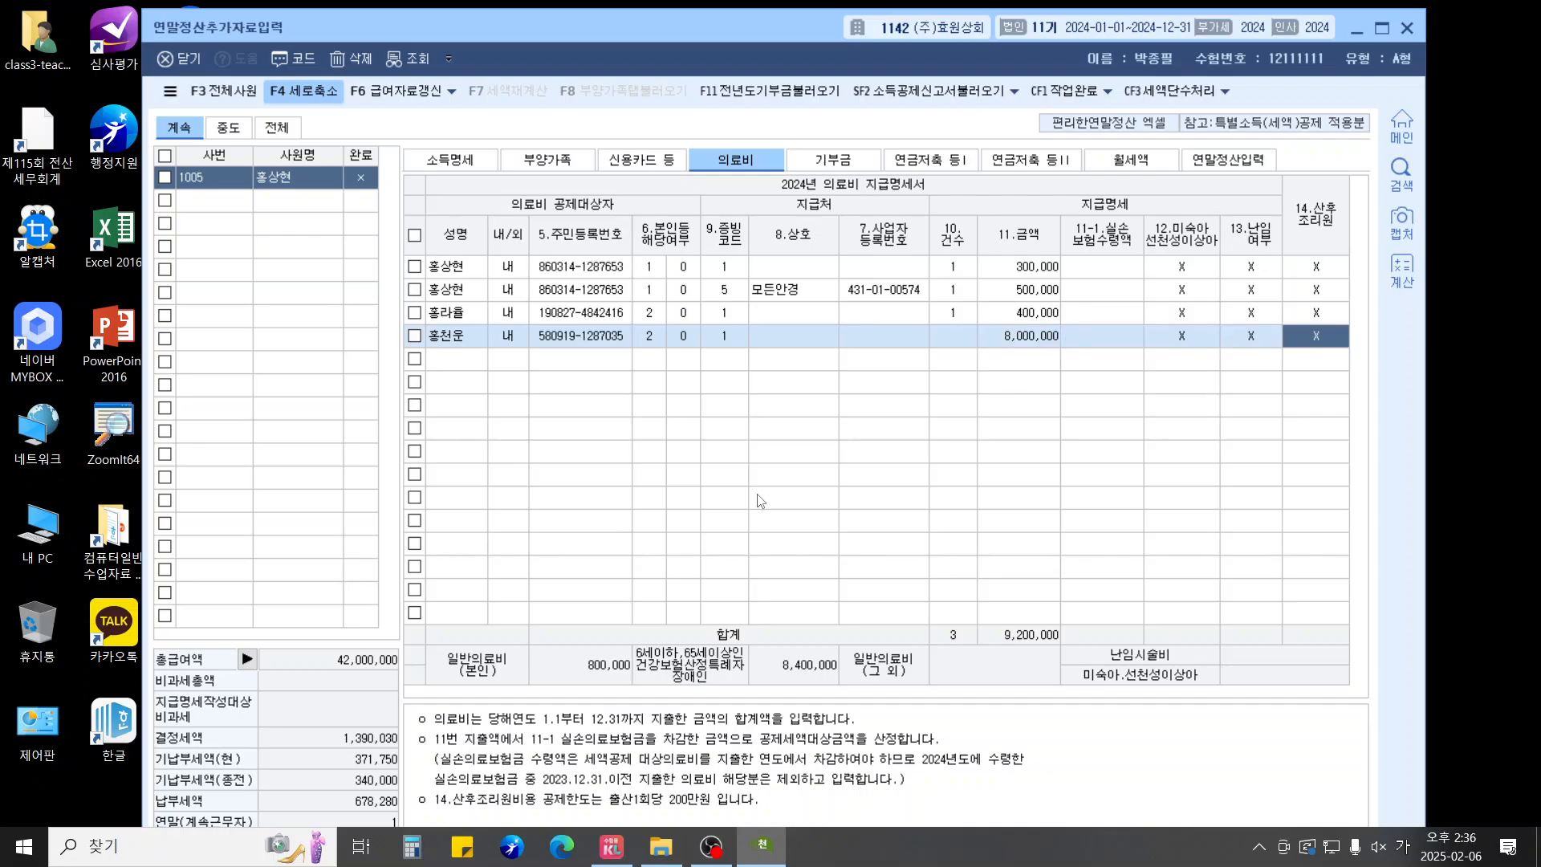
{"action": "left_click", "coordinate": [959, 334]}
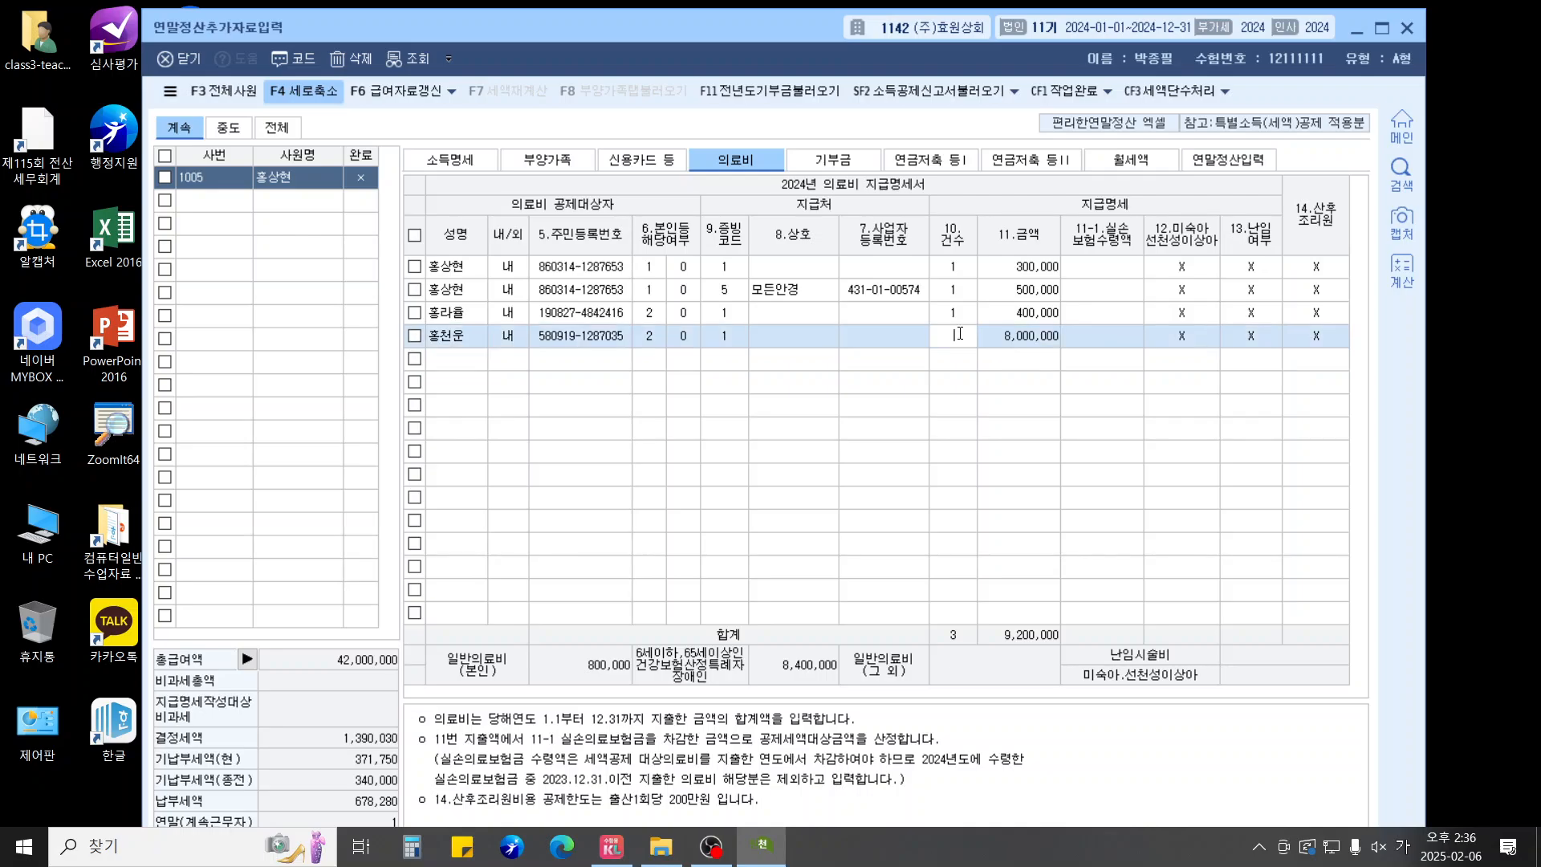
{"action": "type", "text": "1"}
{"action": "key", "text": "Return"}
{"action": "key", "text": "Return"}
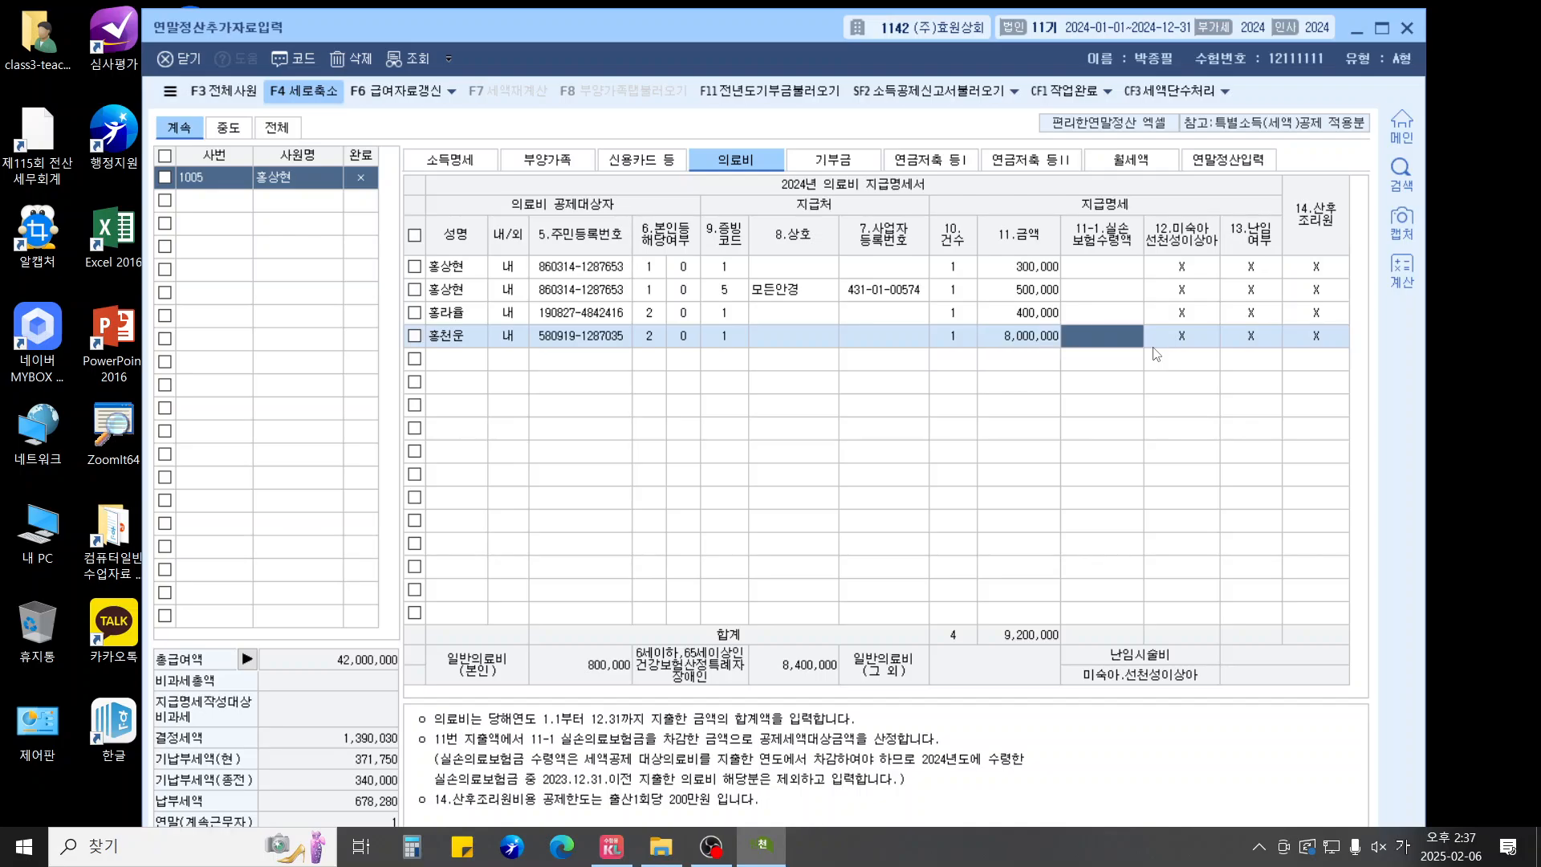
{"action": "key", "text": "Return"}
{"action": "key", "text": "Return"}
{"action": "key", "text": "Return"}
{"action": "key", "text": "Return"}
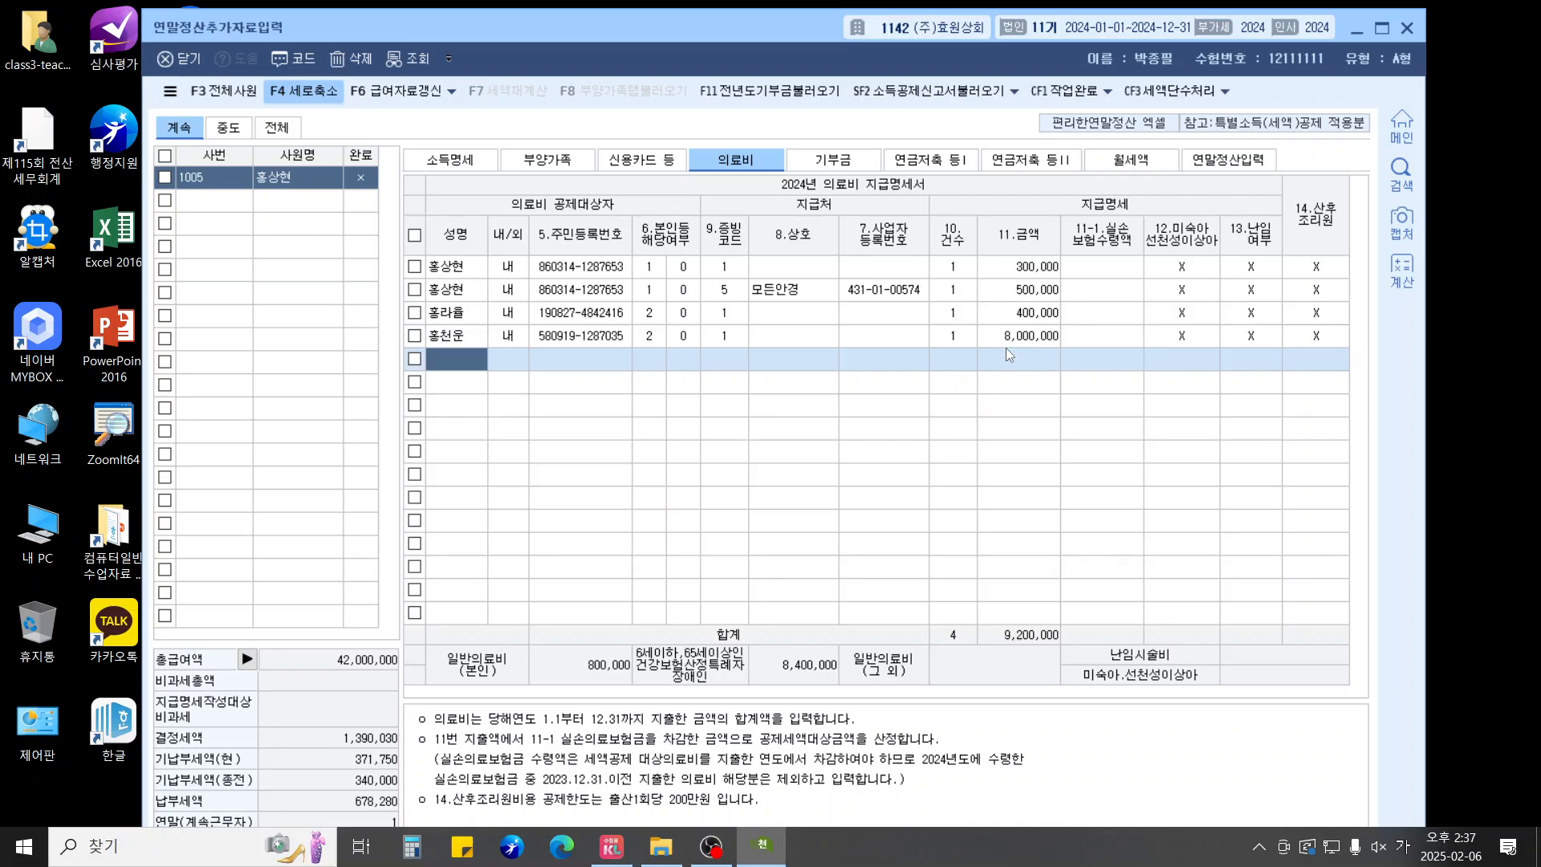
Enter 7,000,000 as the employee's general education expense on the 부양가족 tab
{"action": "left_click", "coordinate": [560, 175]}
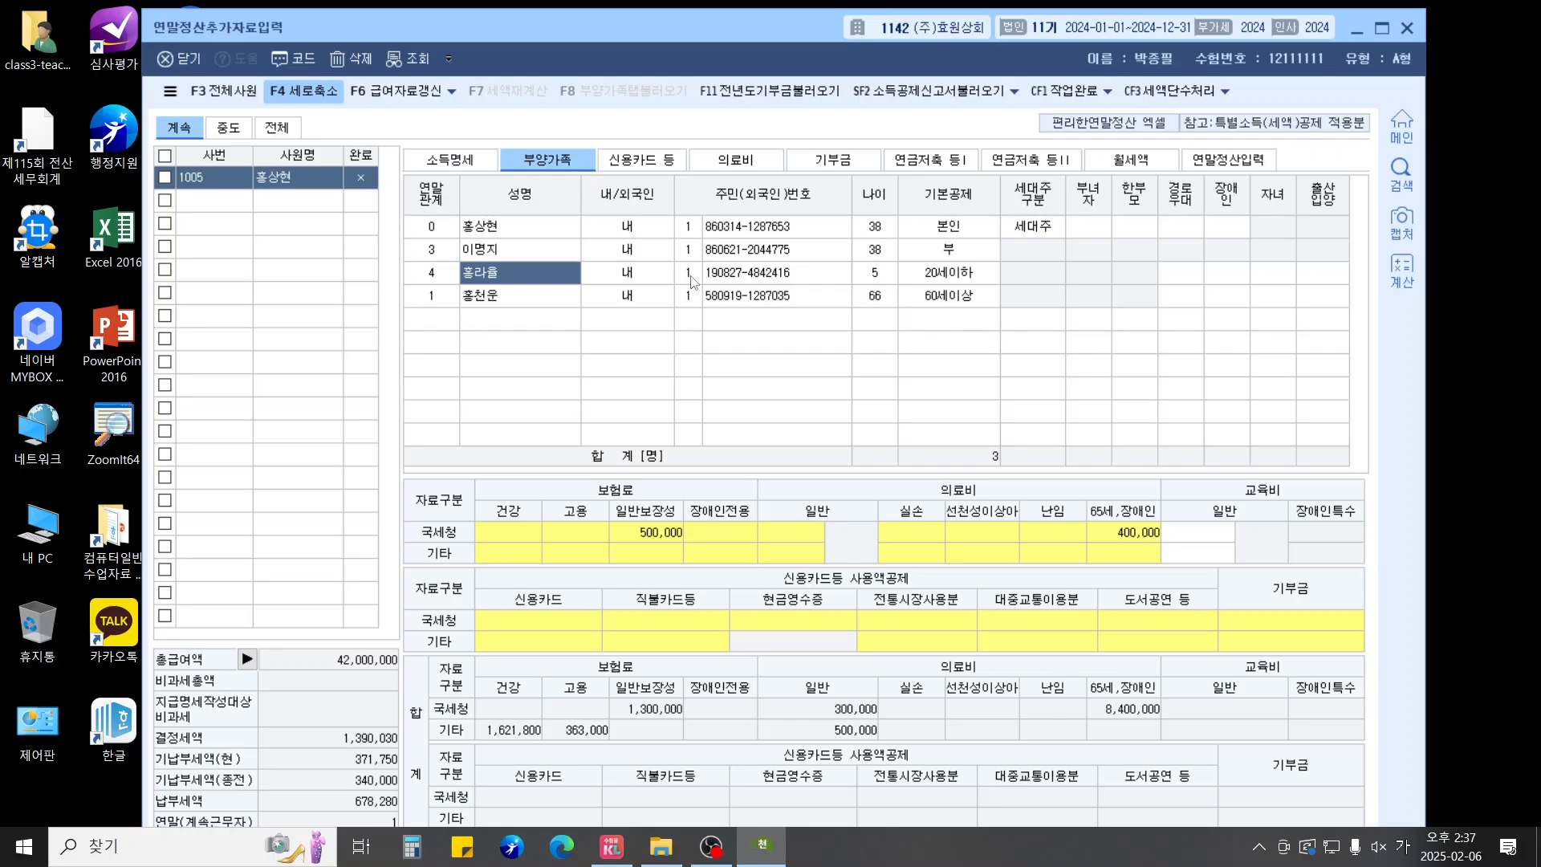
{"action": "left_click", "coordinate": [1198, 533]}
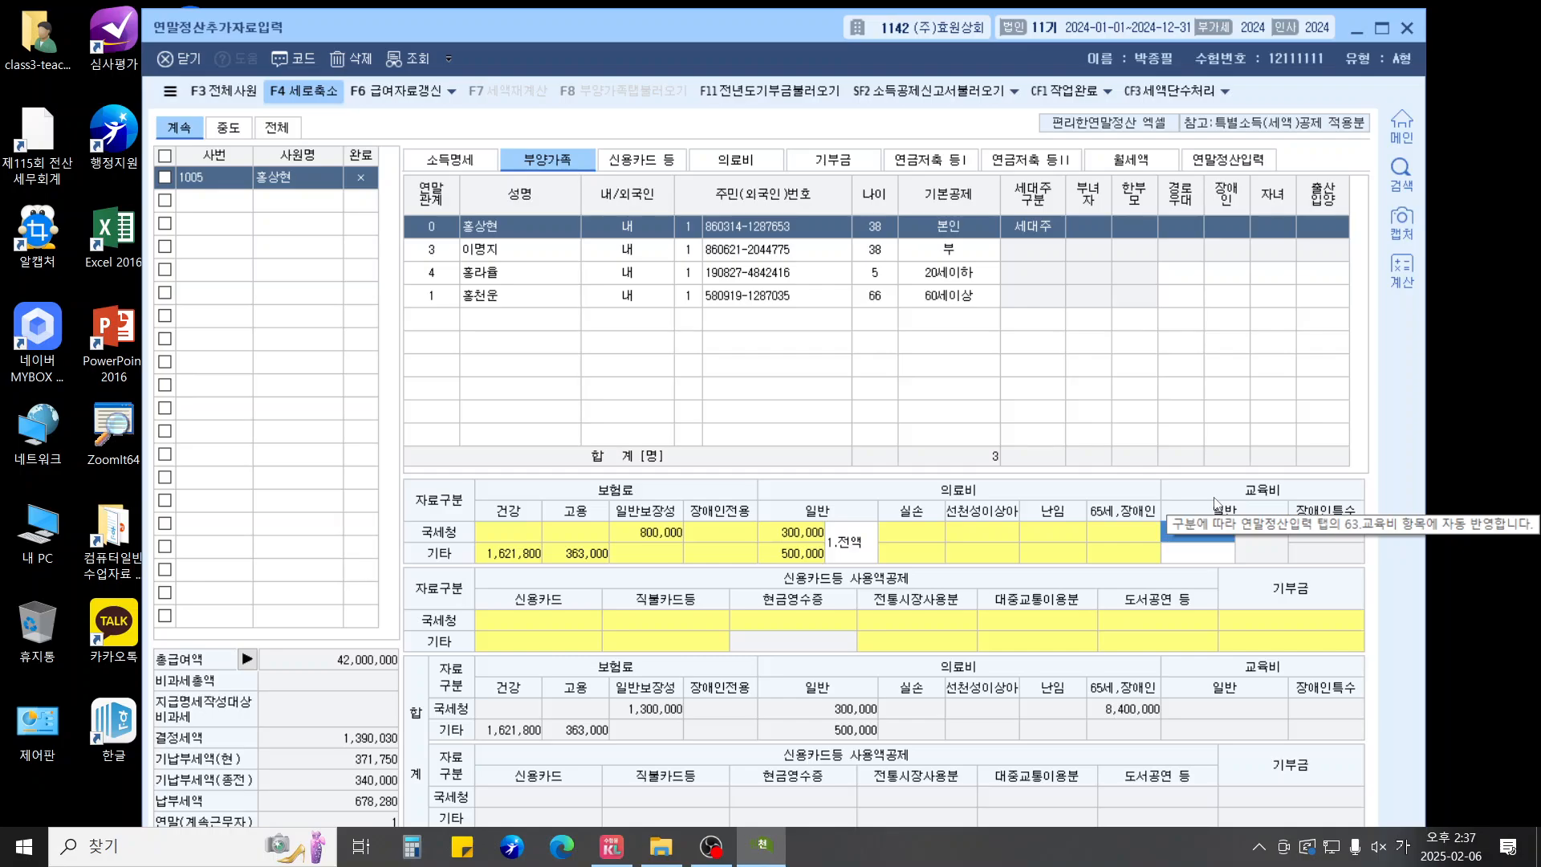
{"action": "type", "text": "7000000"}
{"action": "key", "text": "Return"}
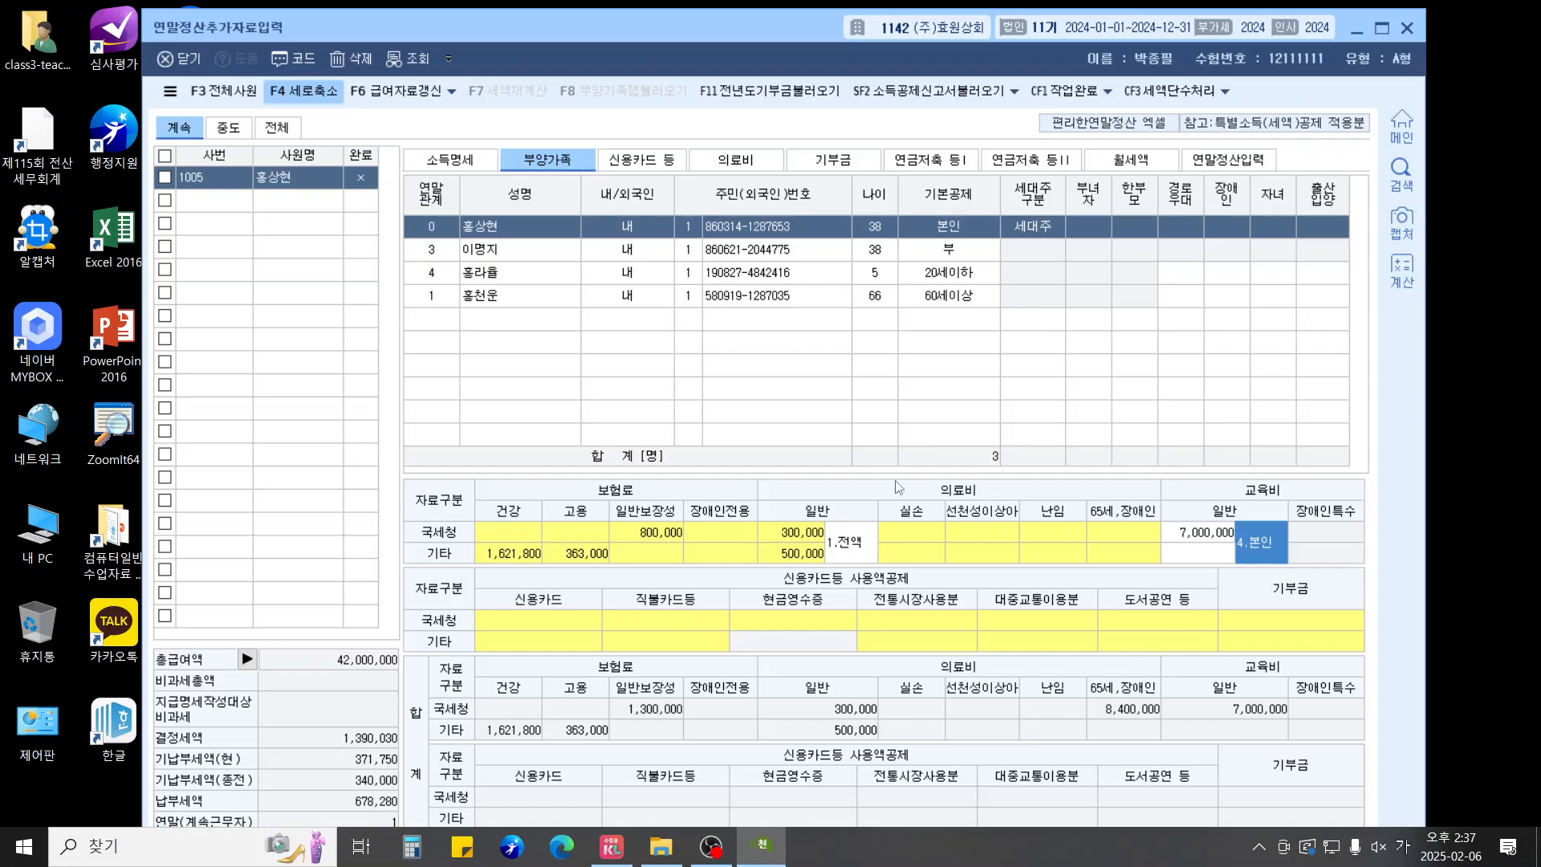
Enter the child's 2,400,000 education expense under 1.취학전
{"action": "left_click", "coordinate": [496, 276]}
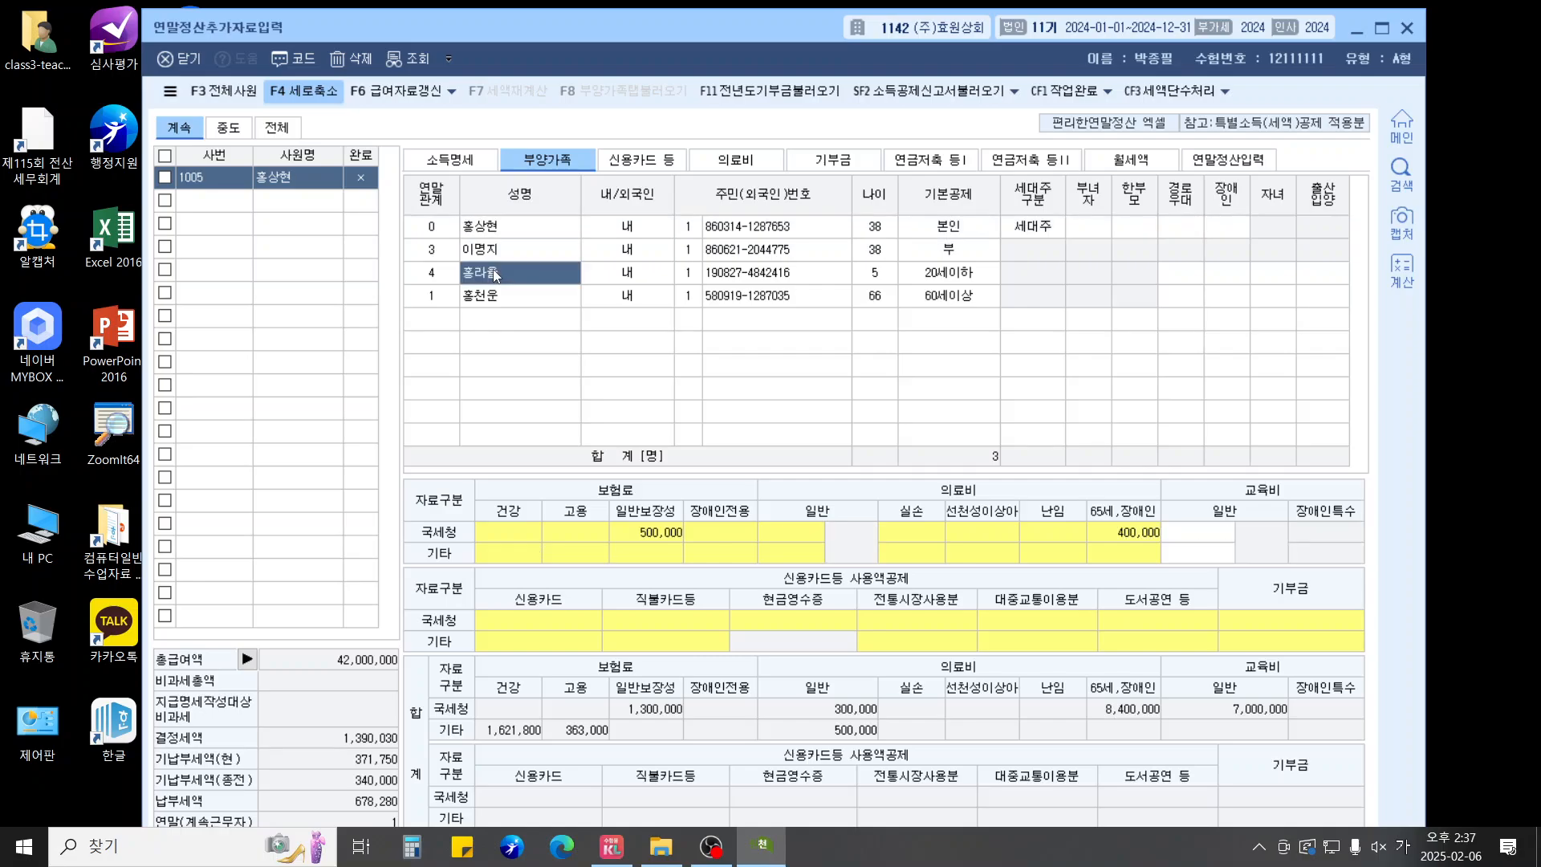
{"action": "left_click", "coordinate": [1218, 535]}
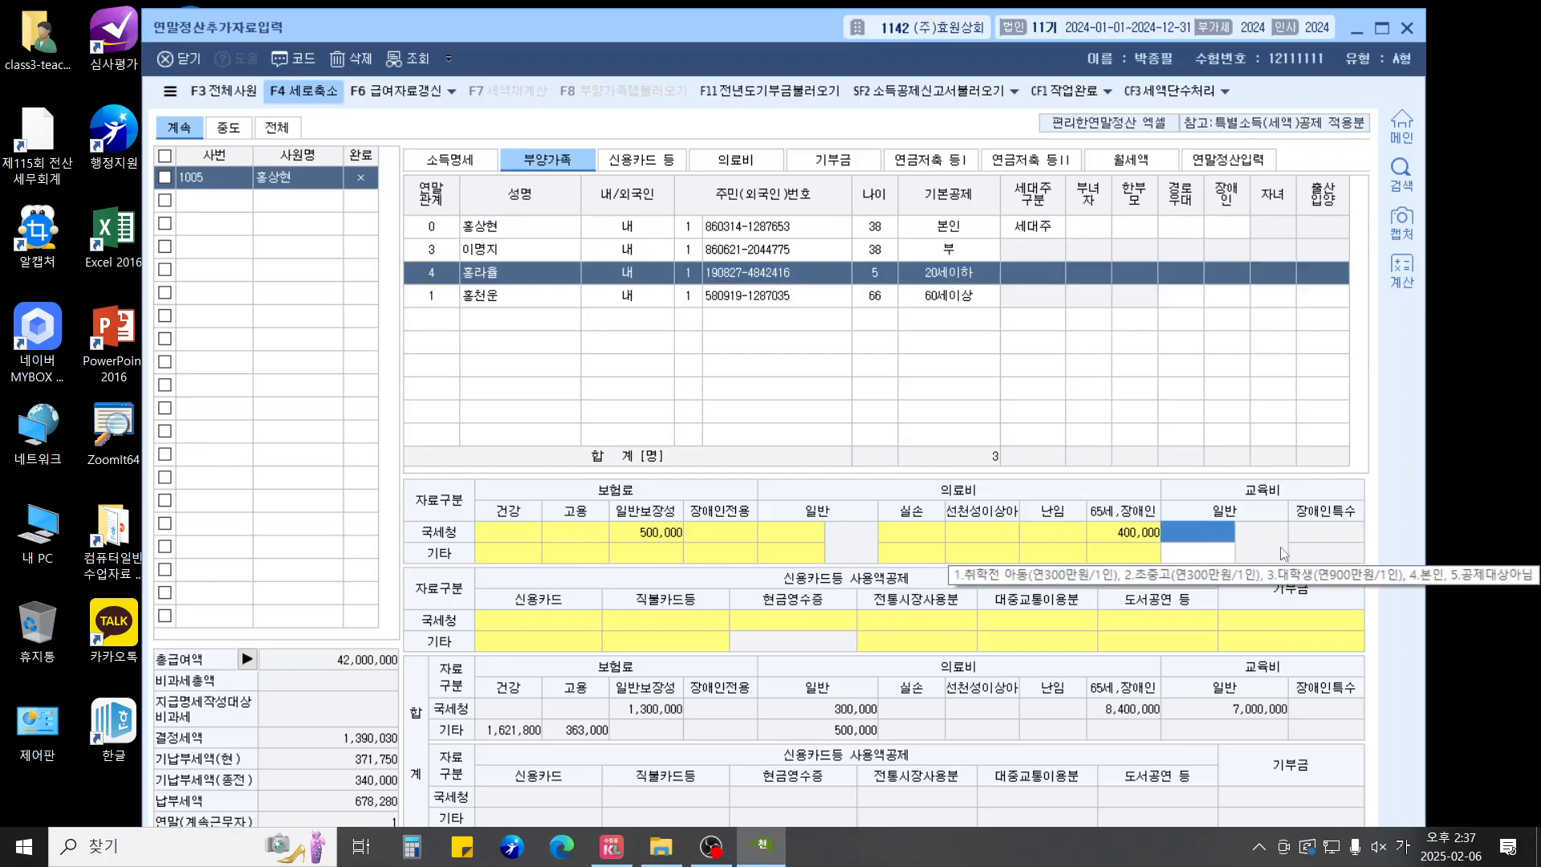
{"action": "type", "text": "2400000"}
{"action": "key", "text": "Return"}
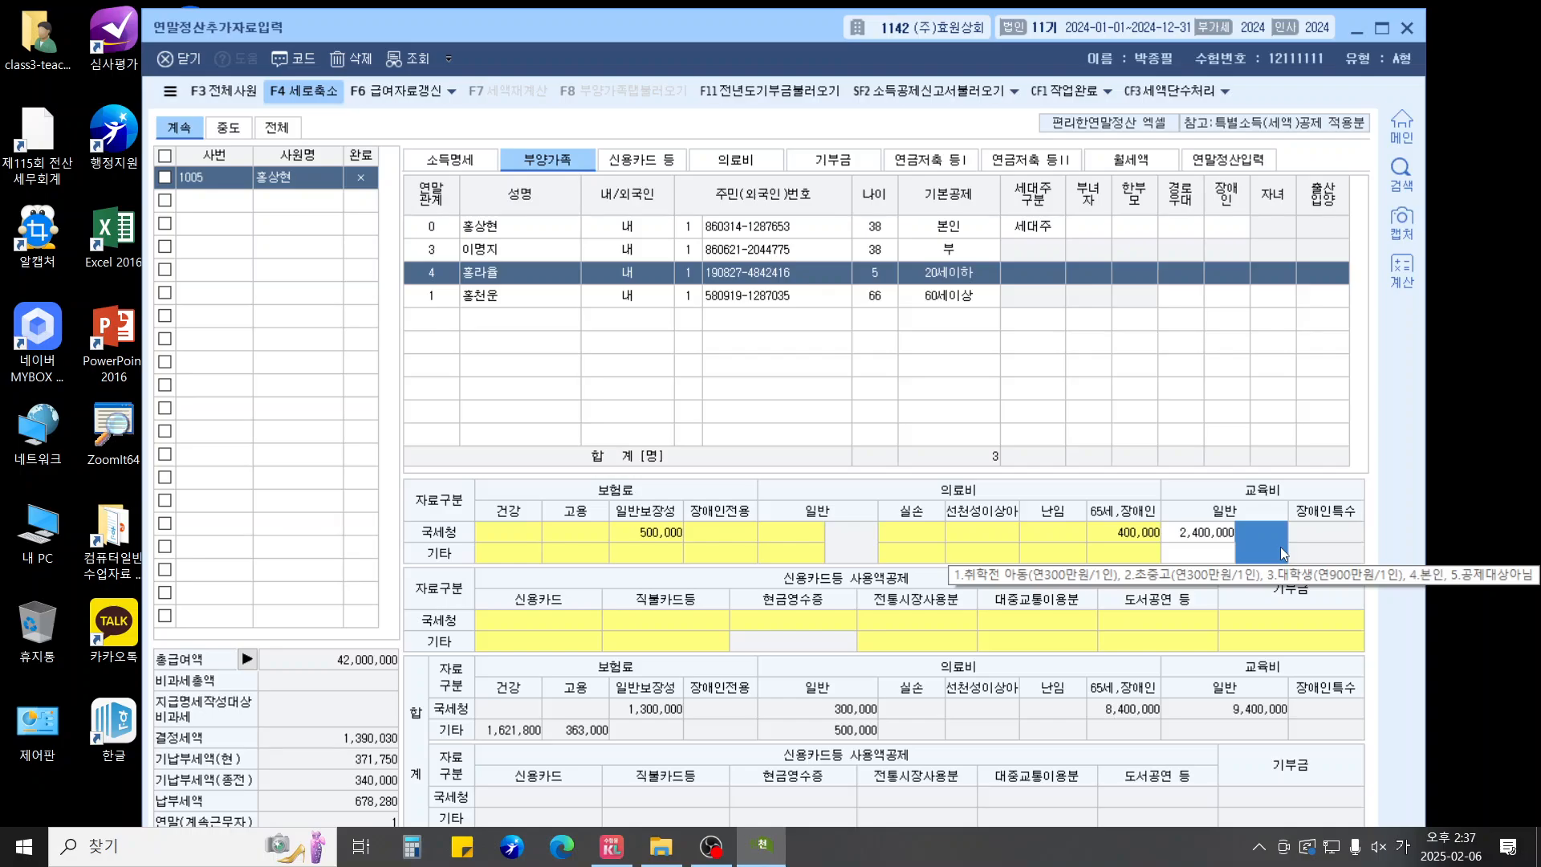
{"action": "type", "text": "1"}
{"action": "key", "text": "Return"}
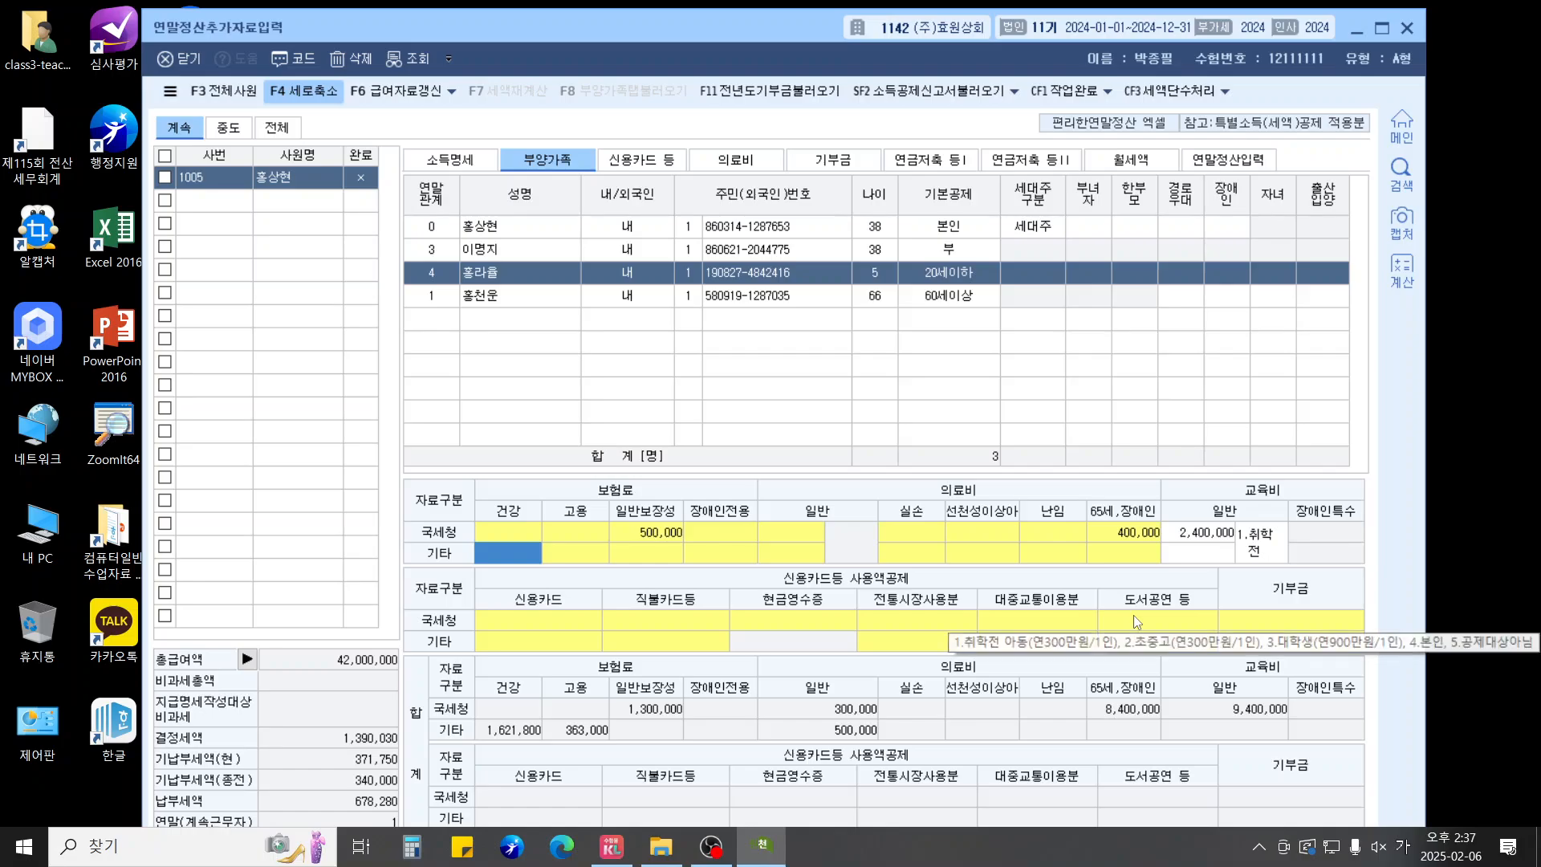
On the 신용카드 등 sheet, enter 1,000,000 대중교통 and 22,000,000 신용카드 in the employee's row
{"action": "left_click", "coordinate": [659, 156]}
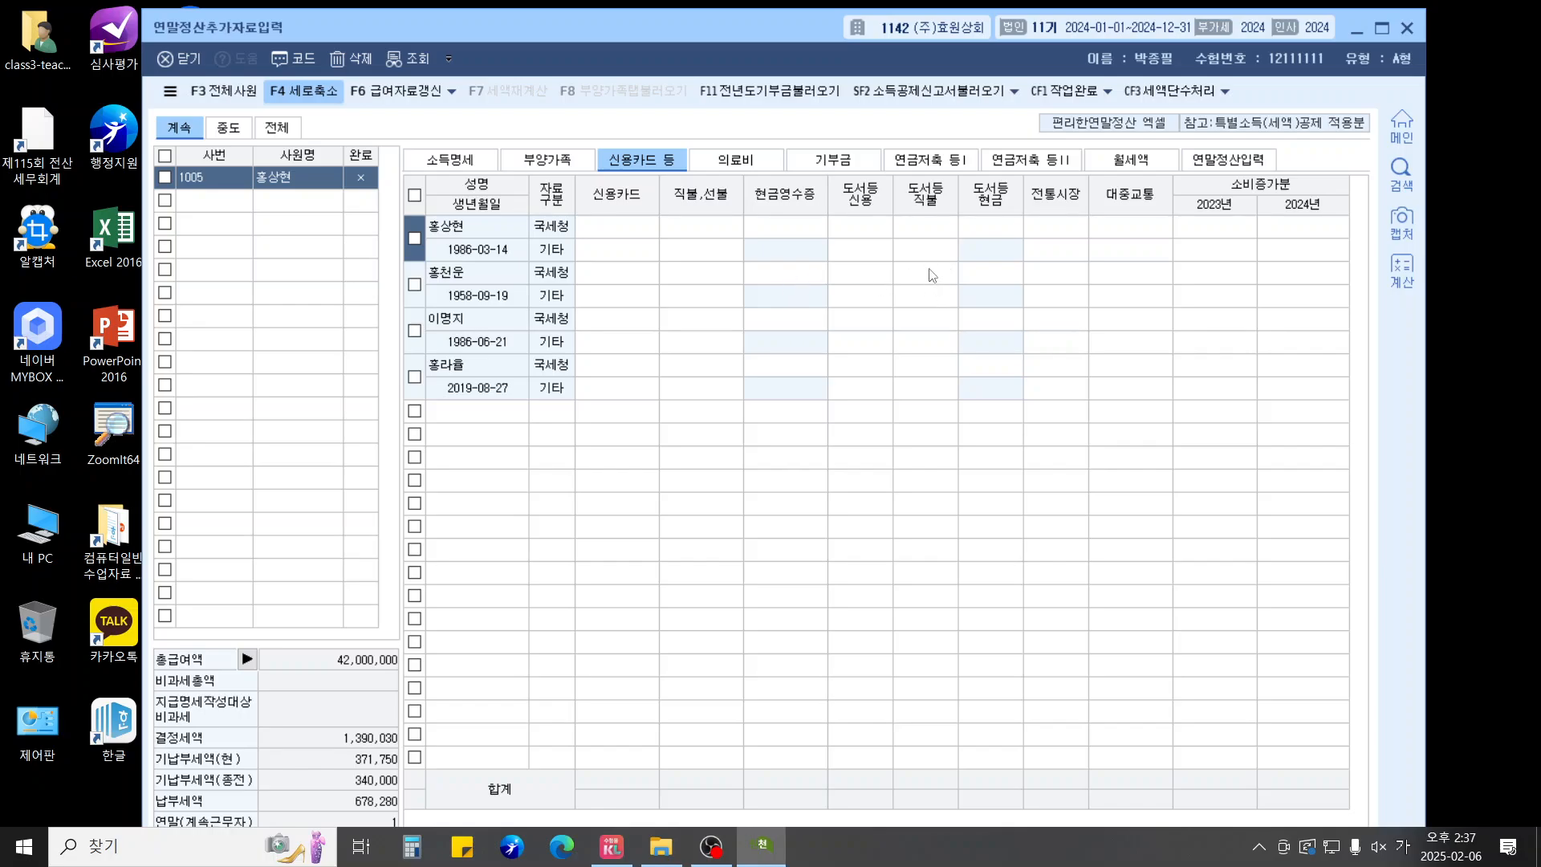
{"action": "left_click", "coordinate": [1120, 230]}
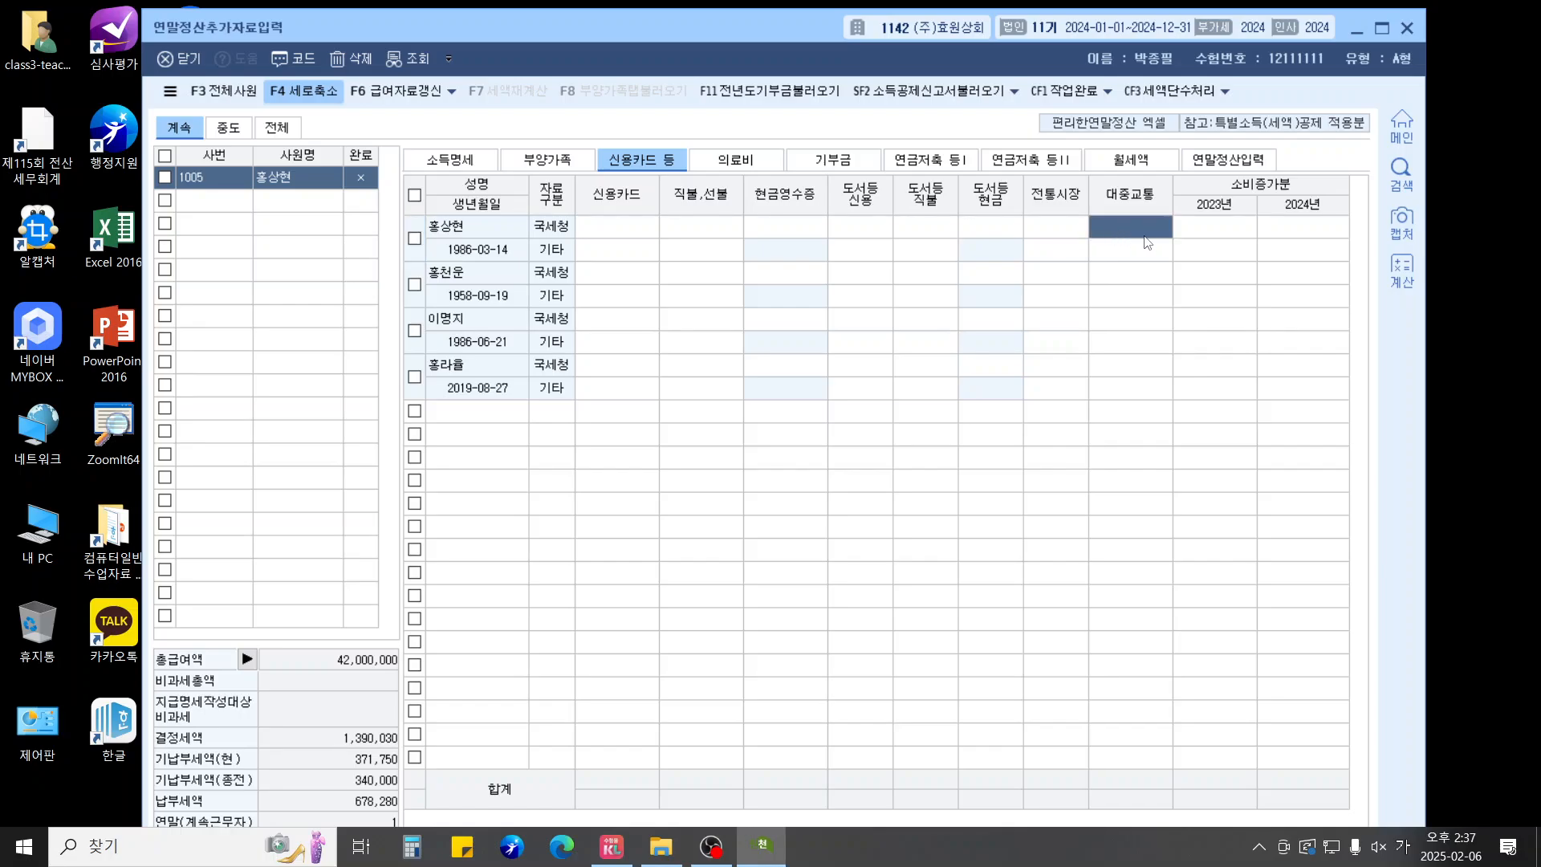
{"action": "type", "text": "1000000"}
{"action": "key", "text": "Return"}
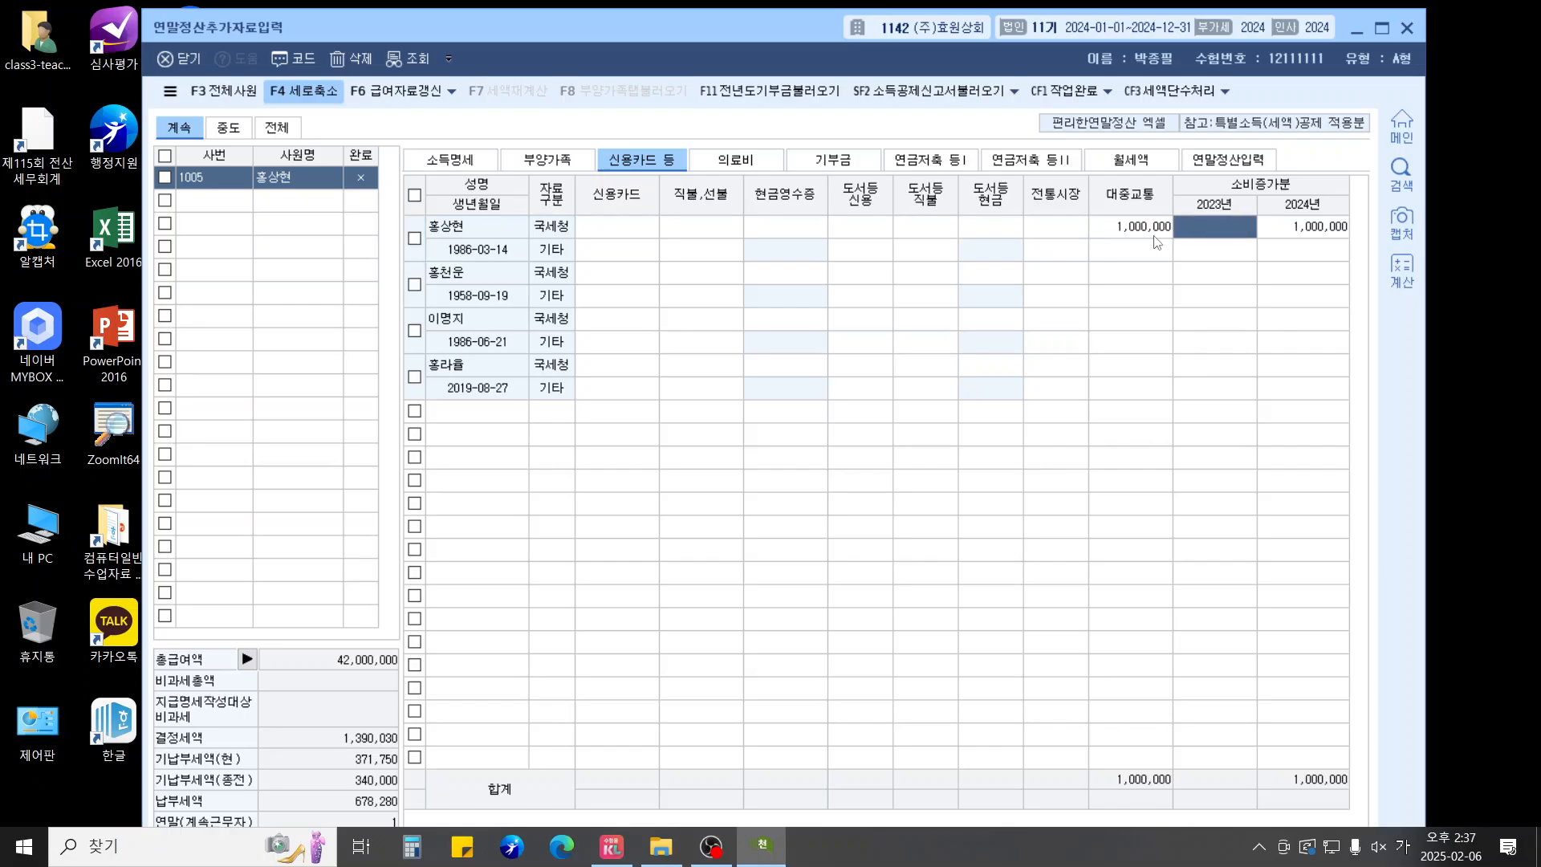
{"action": "key", "text": "Left"}
{"action": "key", "text": "Left"}
{"action": "key", "text": "Left"}
{"action": "key", "text": "Left"}
{"action": "key", "text": "Left"}
{"action": "key", "text": "Left"}
{"action": "key", "text": "Left"}
{"action": "key", "text": "Left"}
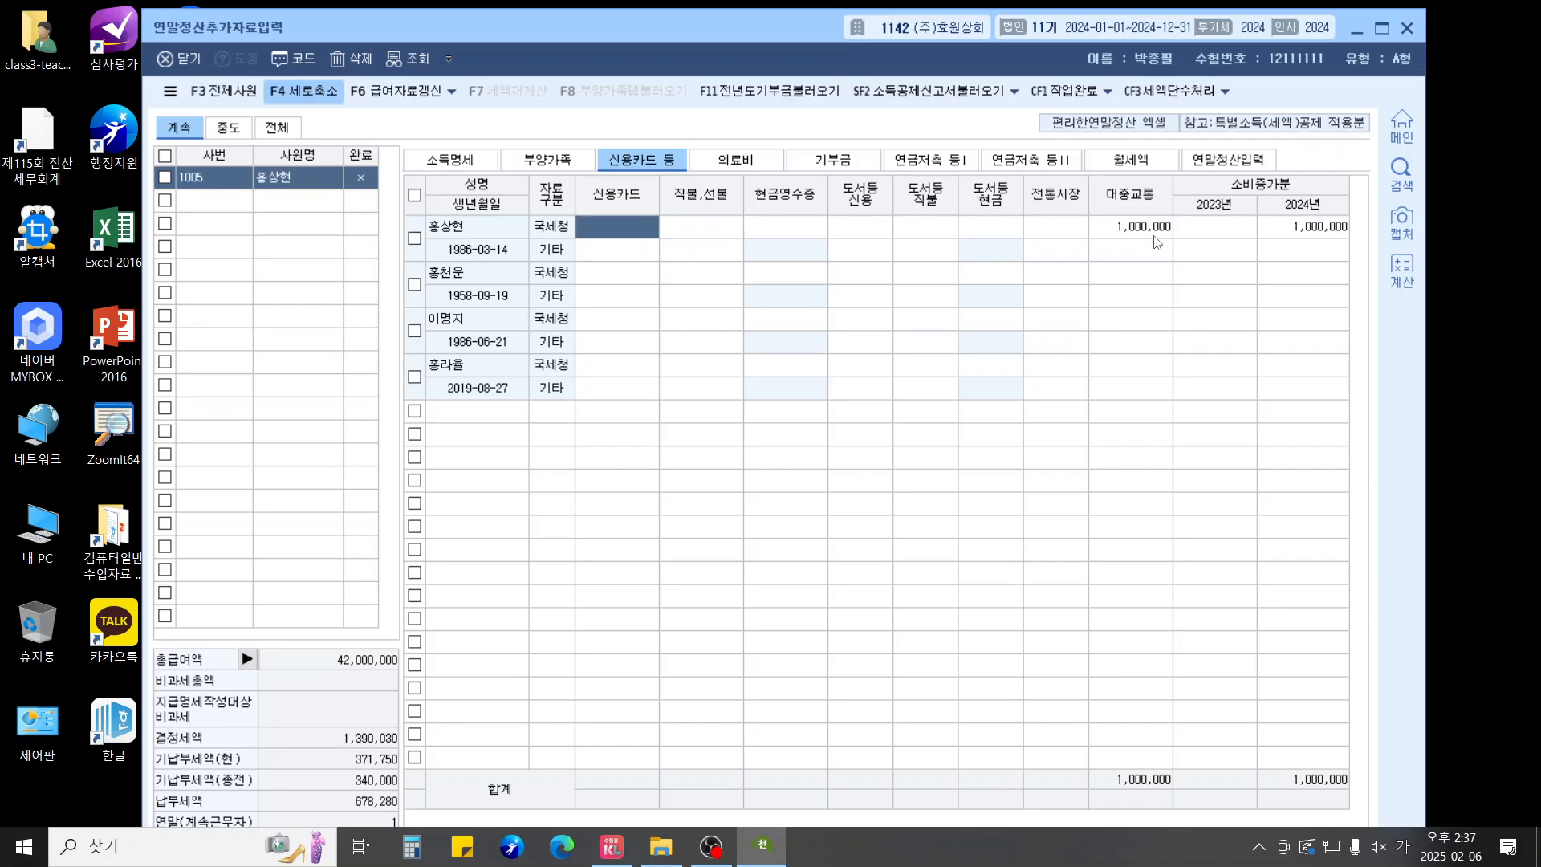
{"action": "type", "text": "22000000"}
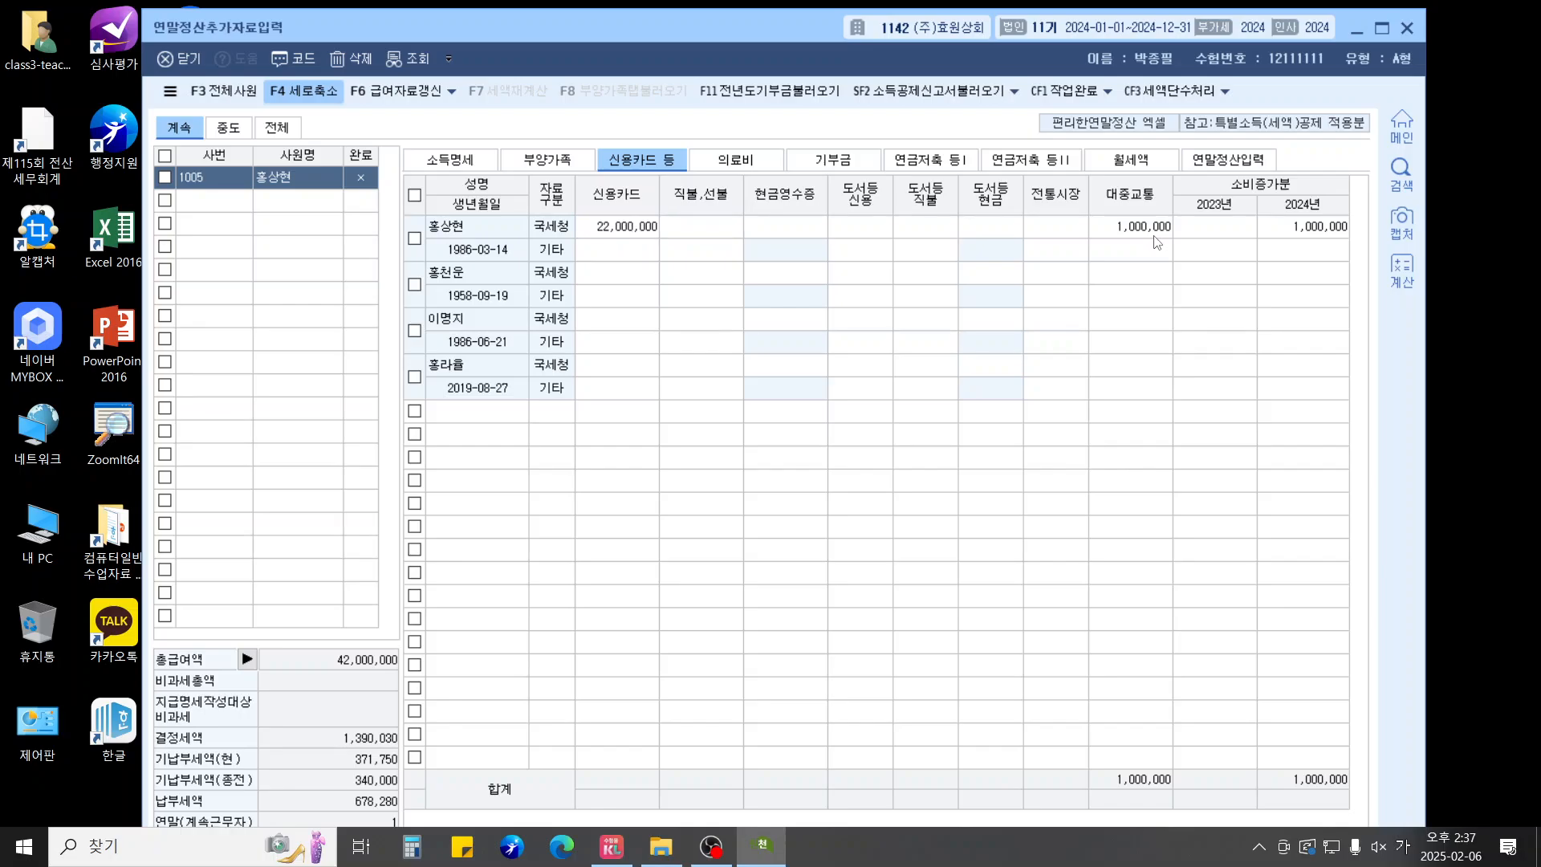
{"action": "key", "text": "Return"}
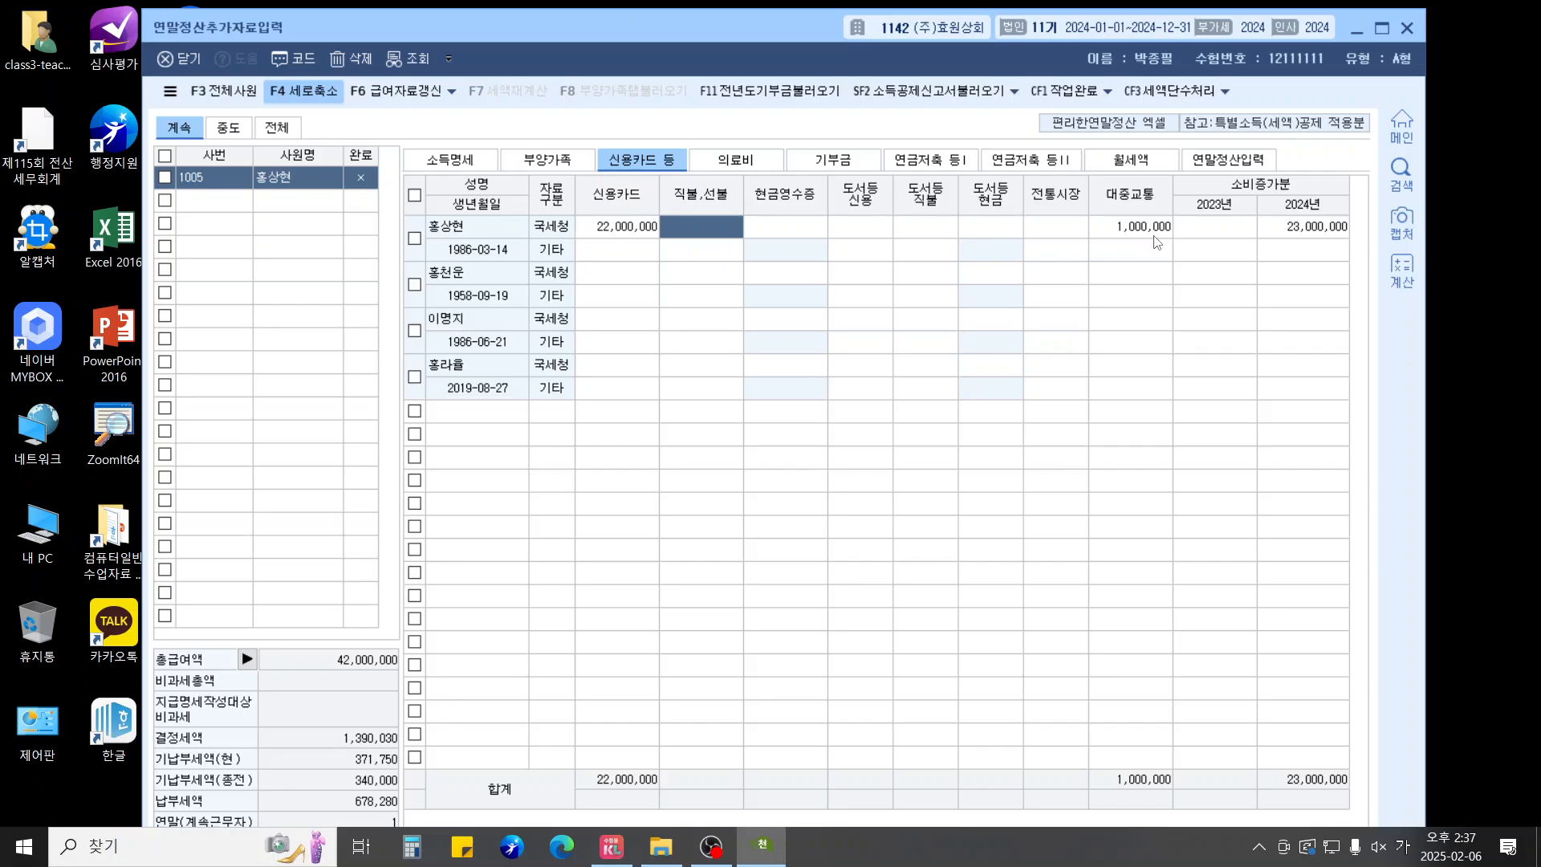
Enter 4,000,000 전통시장 and 3,000,000 현금영수증 for the employee
{"action": "key", "text": "Return"}
{"action": "key", "text": "Return"}
{"action": "key", "text": "Return"}
{"action": "key", "text": "Return"}
{"action": "key", "text": "Return"}
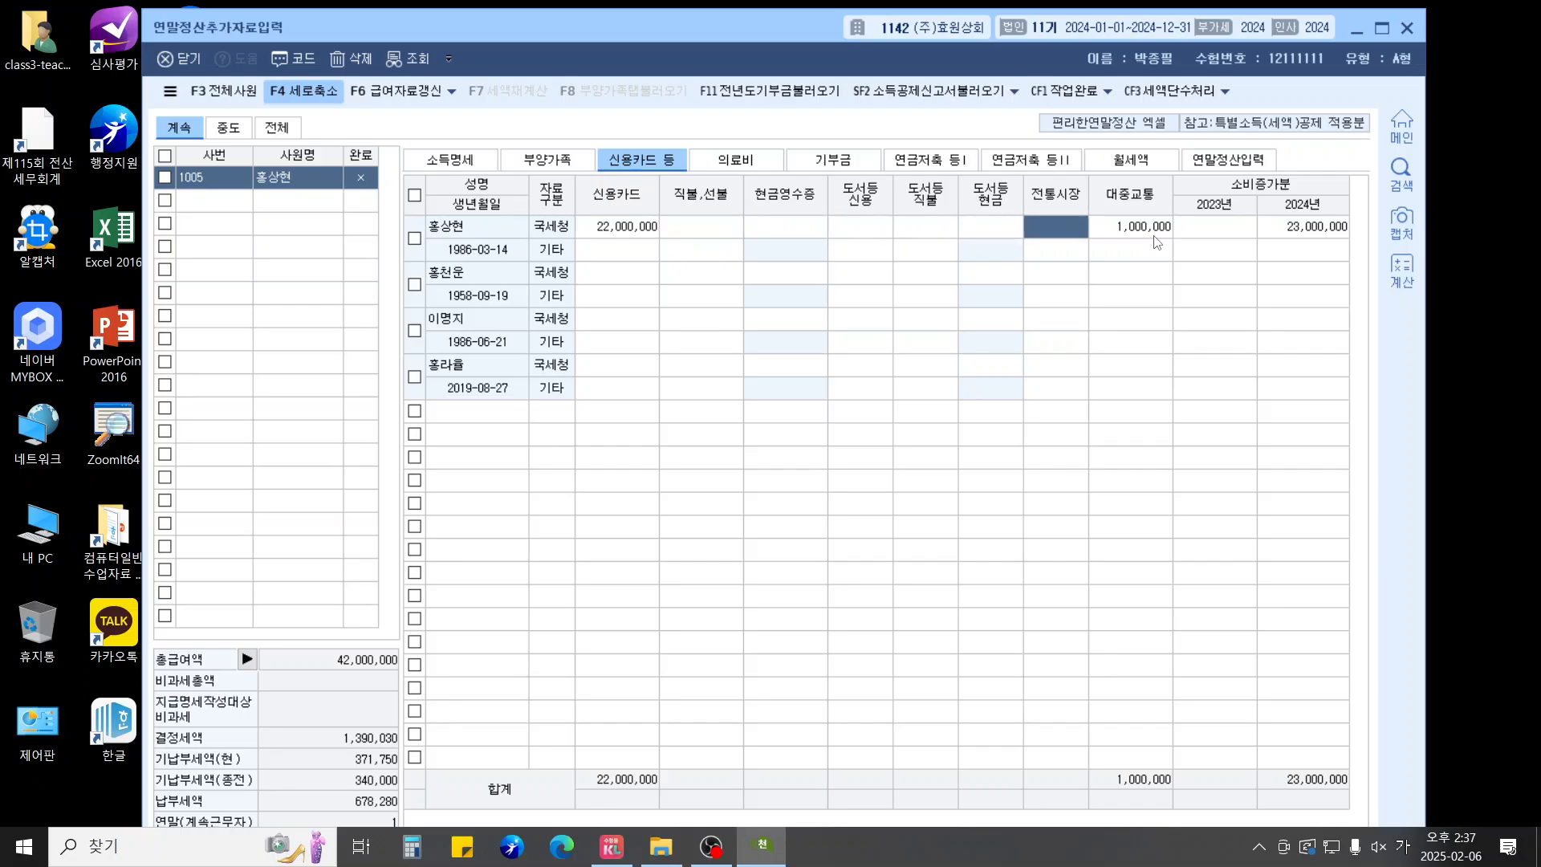
{"action": "type", "text": "4000000"}
{"action": "key", "text": "Return"}
{"action": "key", "text": "Left"}
{"action": "key", "text": "Left"}
{"action": "key", "text": "Left"}
{"action": "key", "text": "Left"}
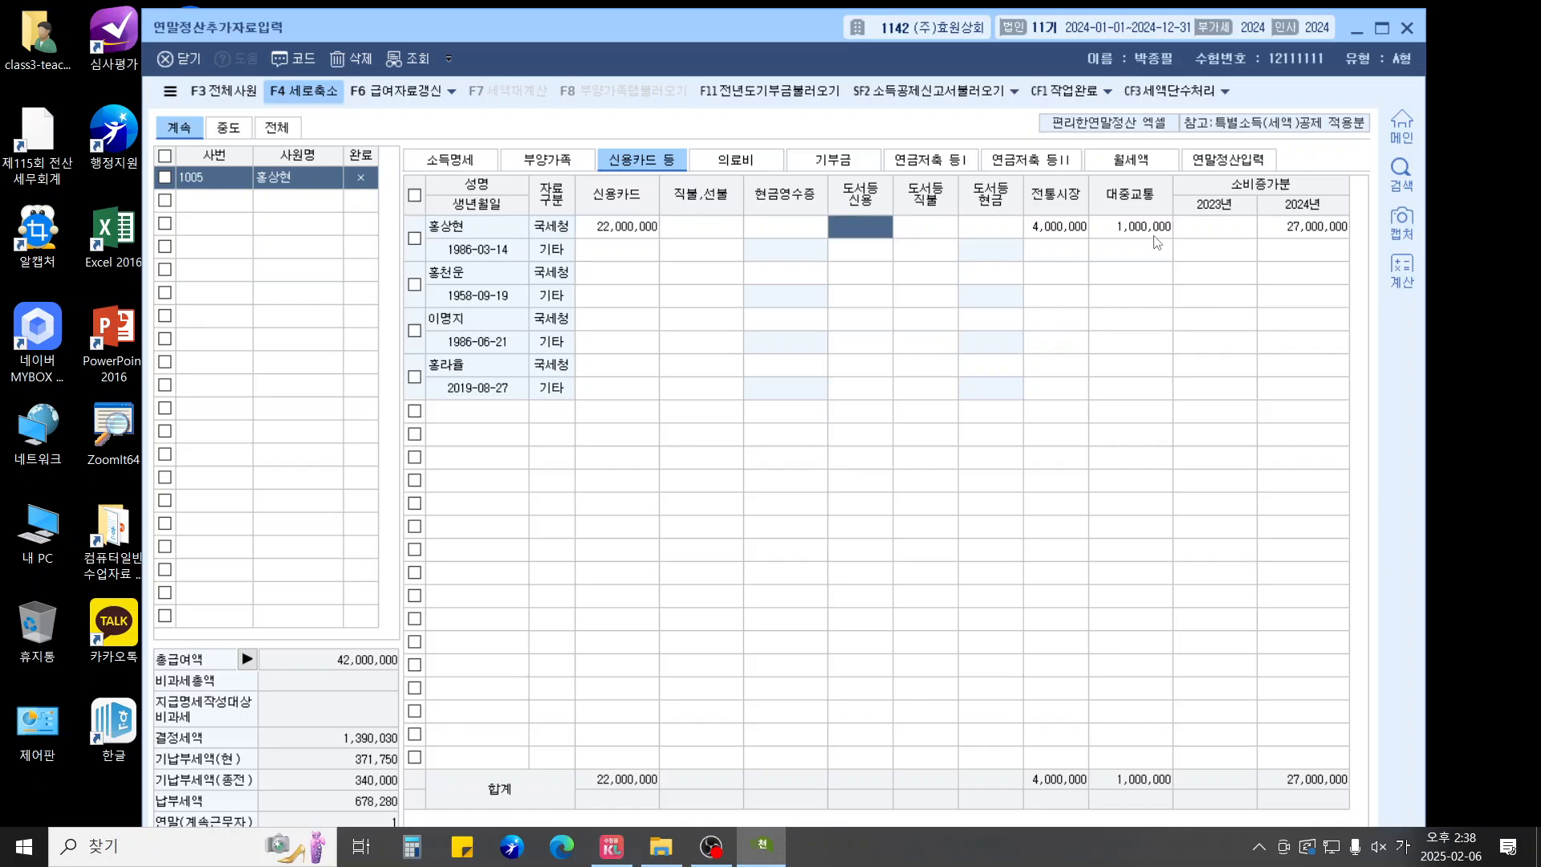
{"action": "key", "text": "Left"}
{"action": "type", "text": "3"}
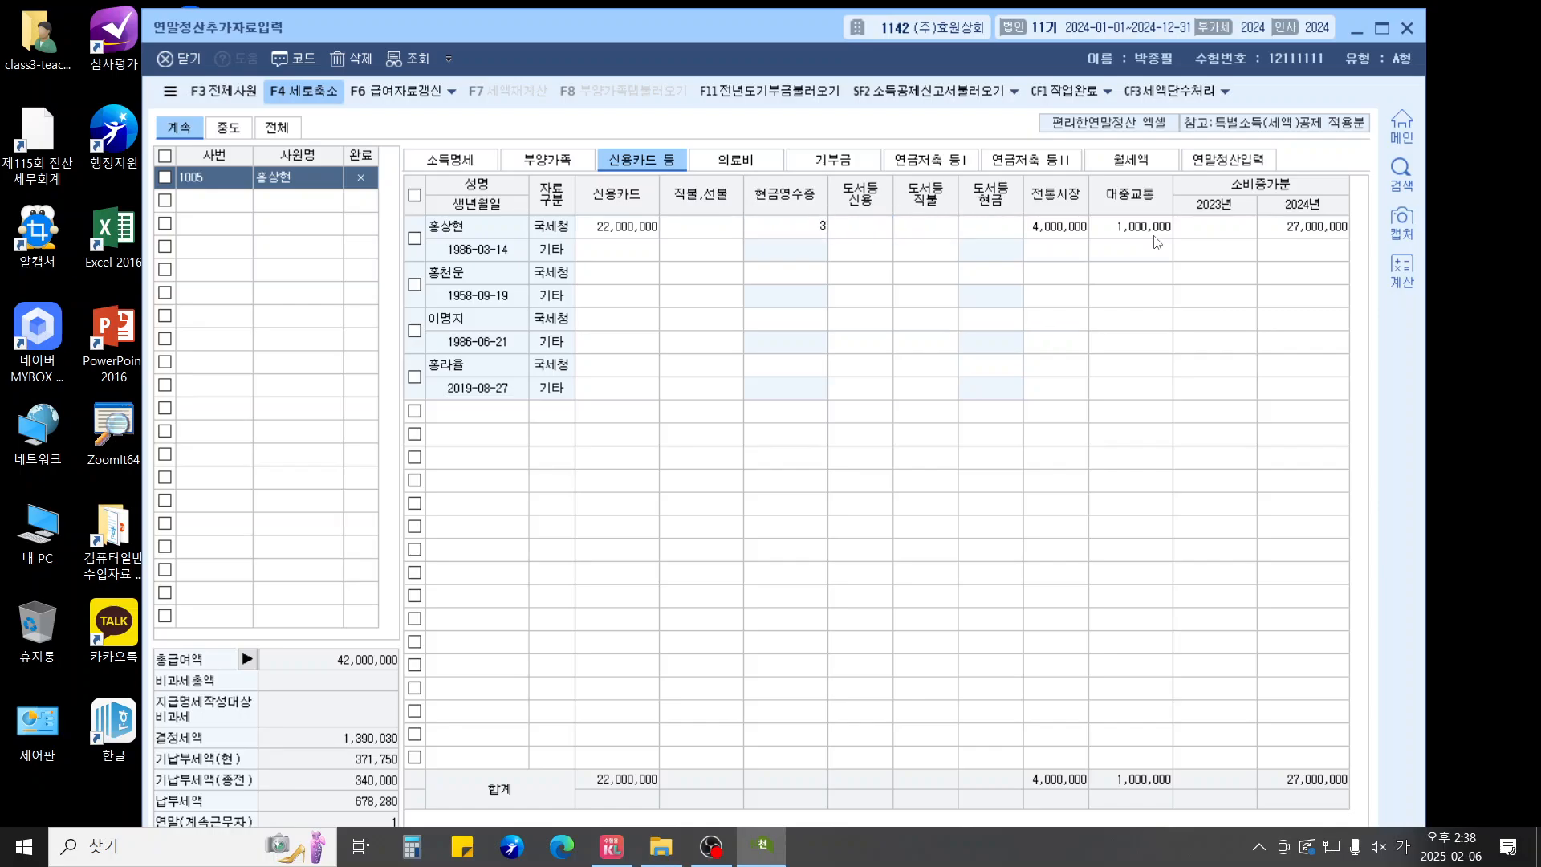
{"action": "type", "text": ",000,000"}
{"action": "key", "text": "Return"}
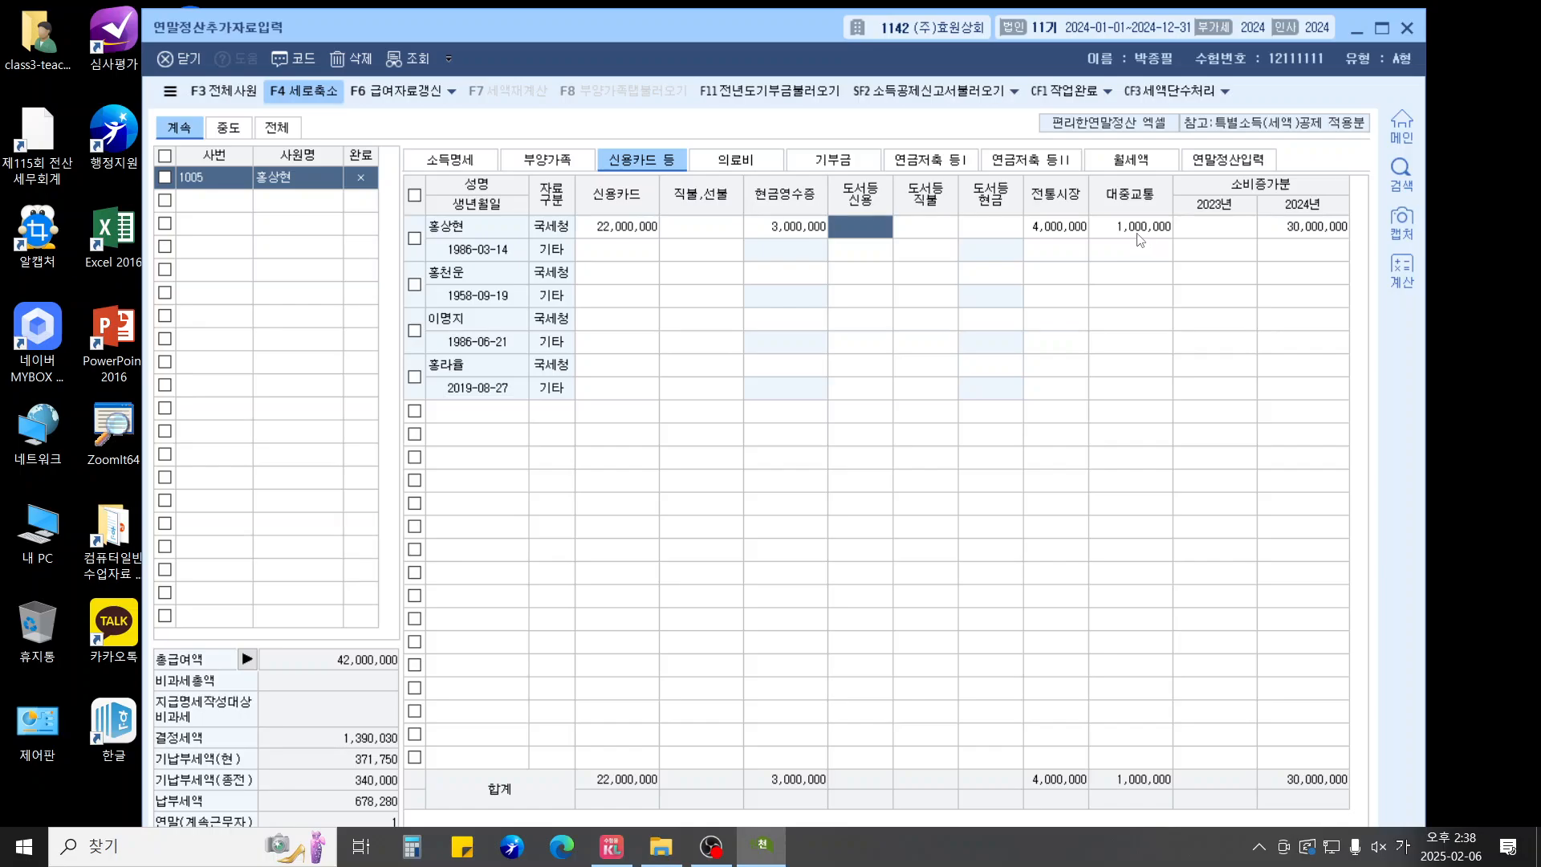
Import the dependents' amounts into 연말정산입력 via F8, showing 30,000,000 card spending and 6,000,000 deduction
{"action": "left_click", "coordinate": [1228, 160]}
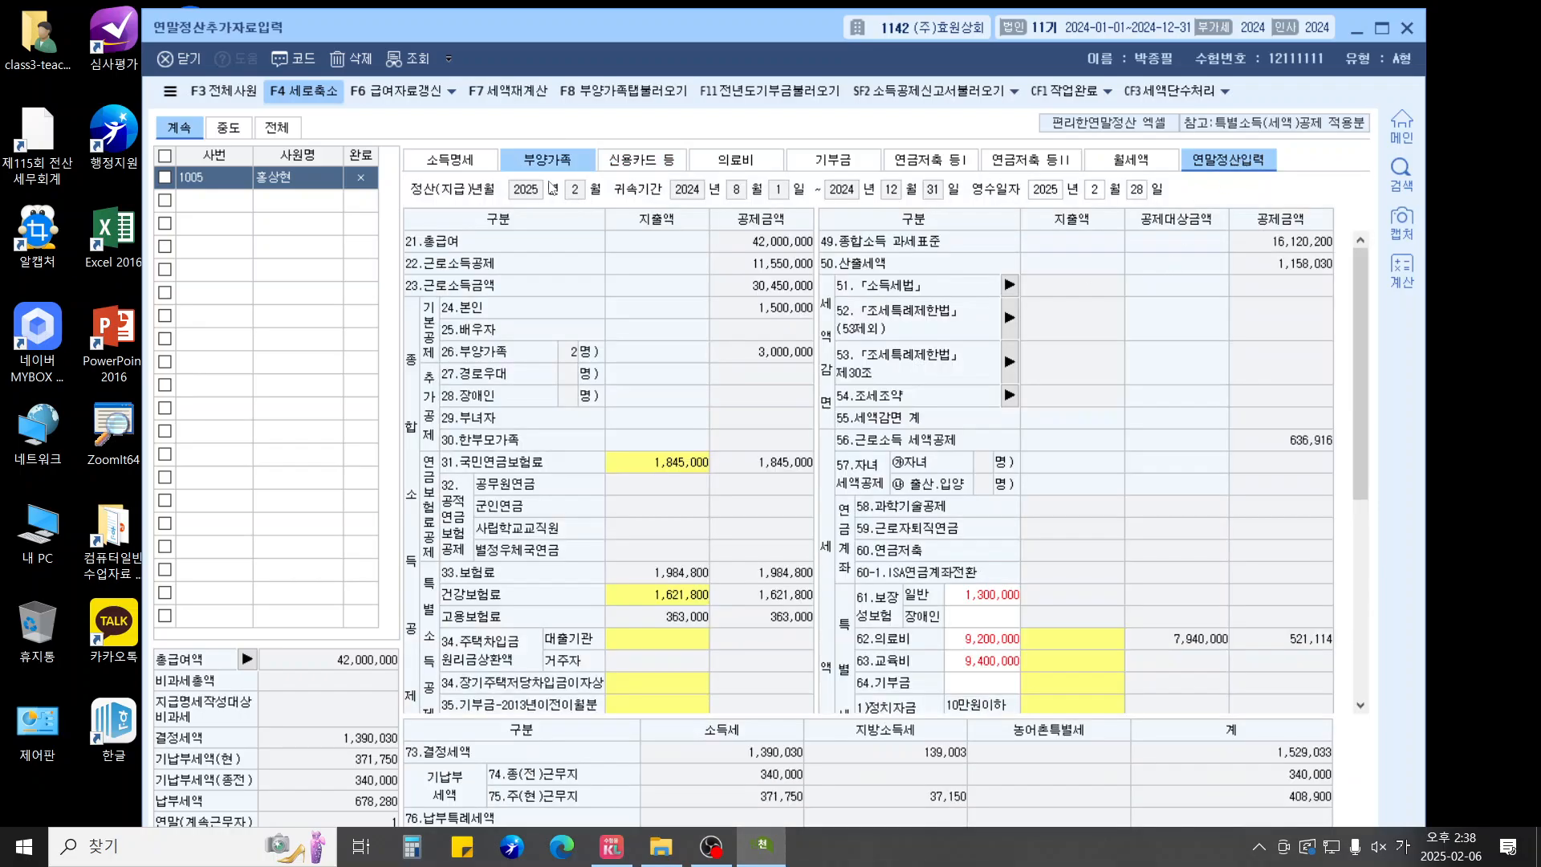
{"action": "left_click", "coordinate": [604, 91]}
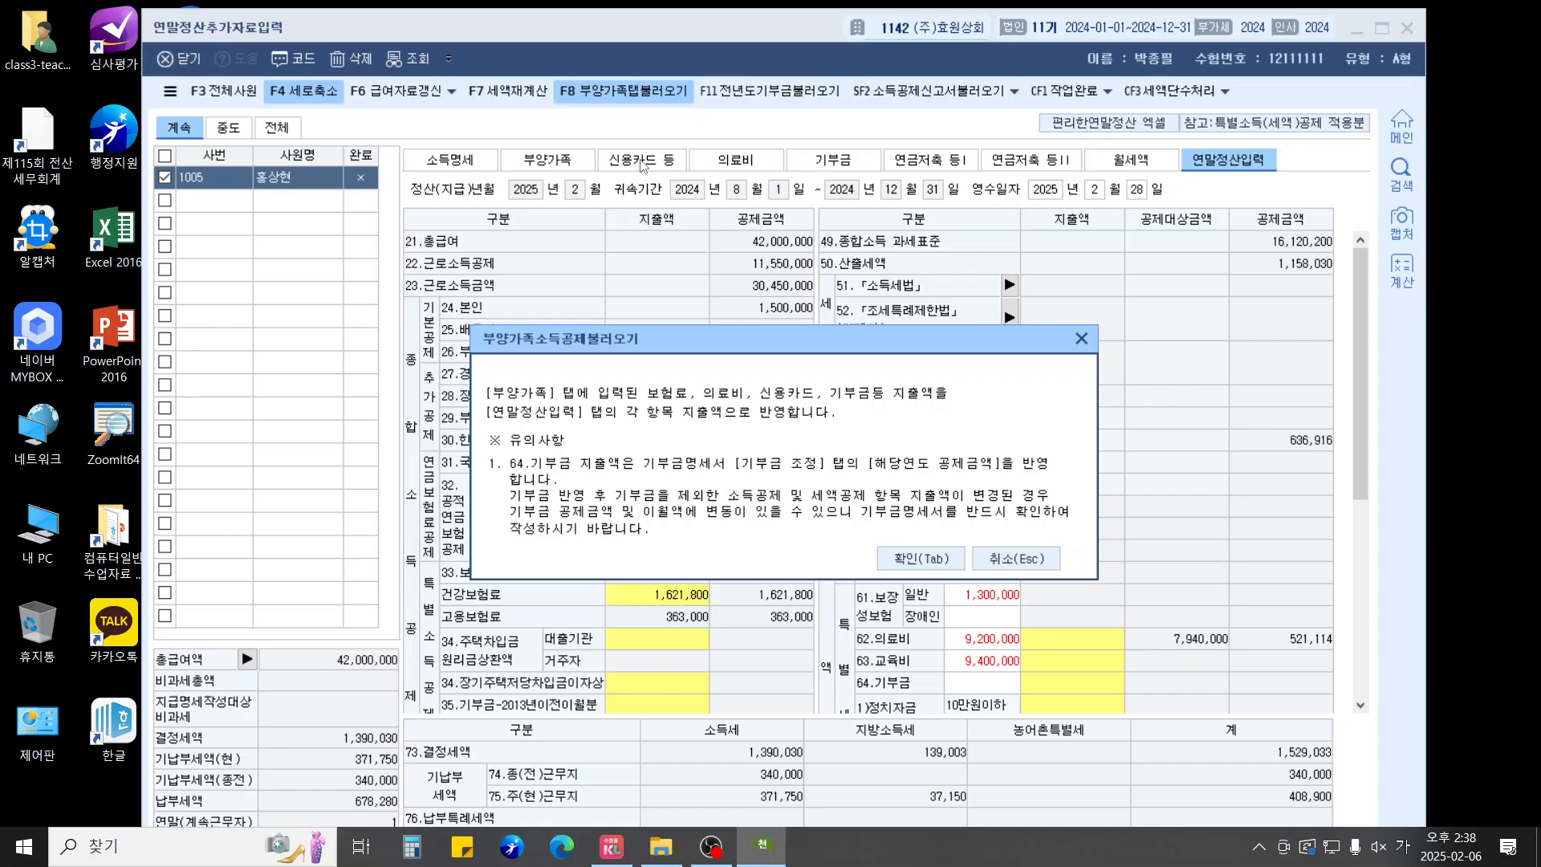
{"action": "left_click", "coordinate": [923, 560]}
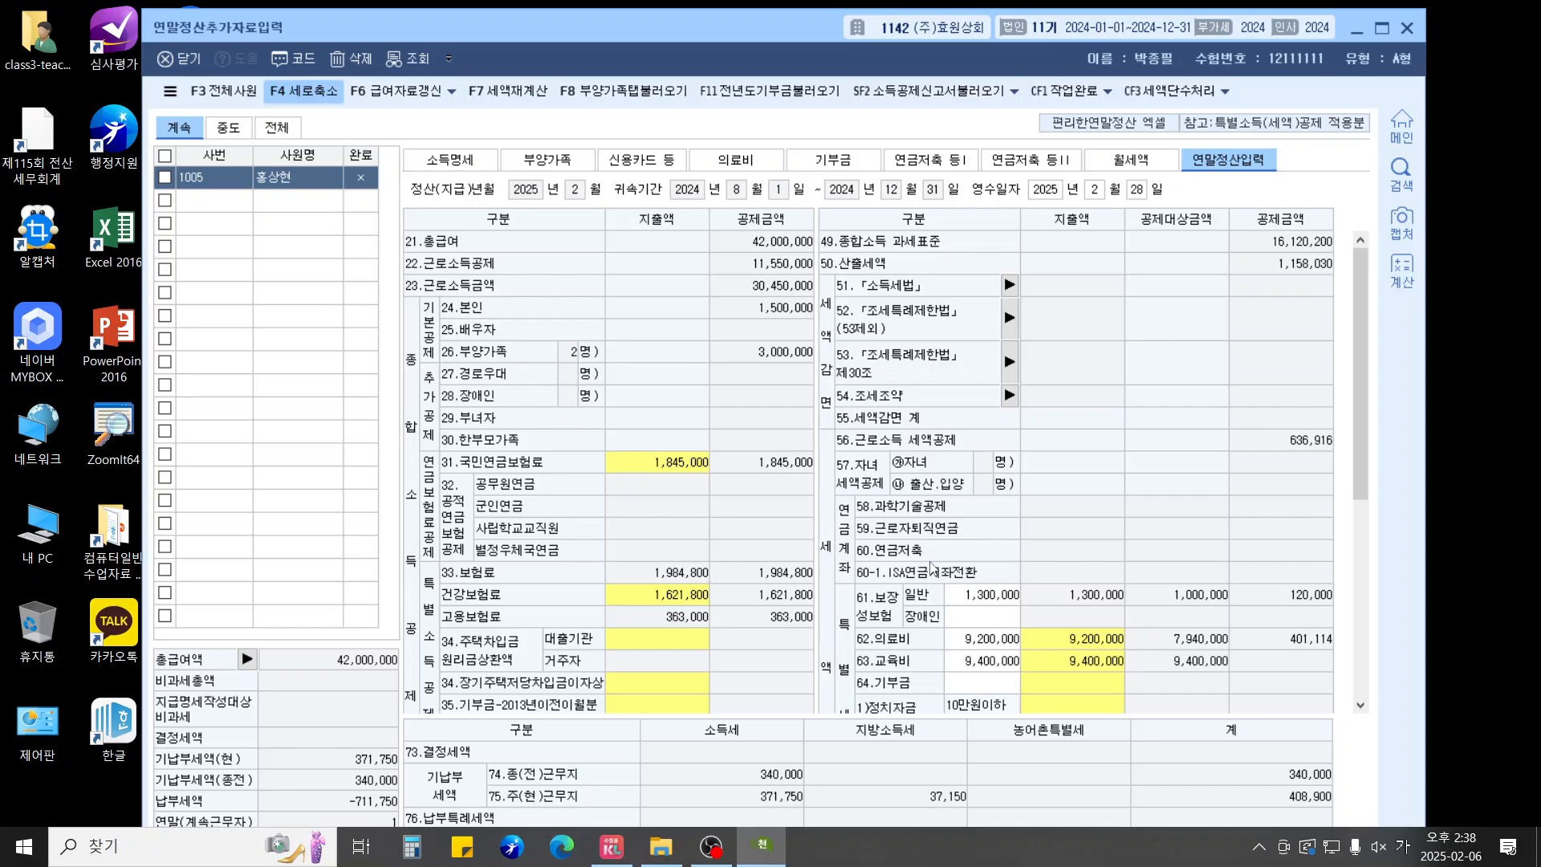
{"action": "scroll", "coordinate": [931, 568], "scroll_direction": "down", "scroll_amount": 5}
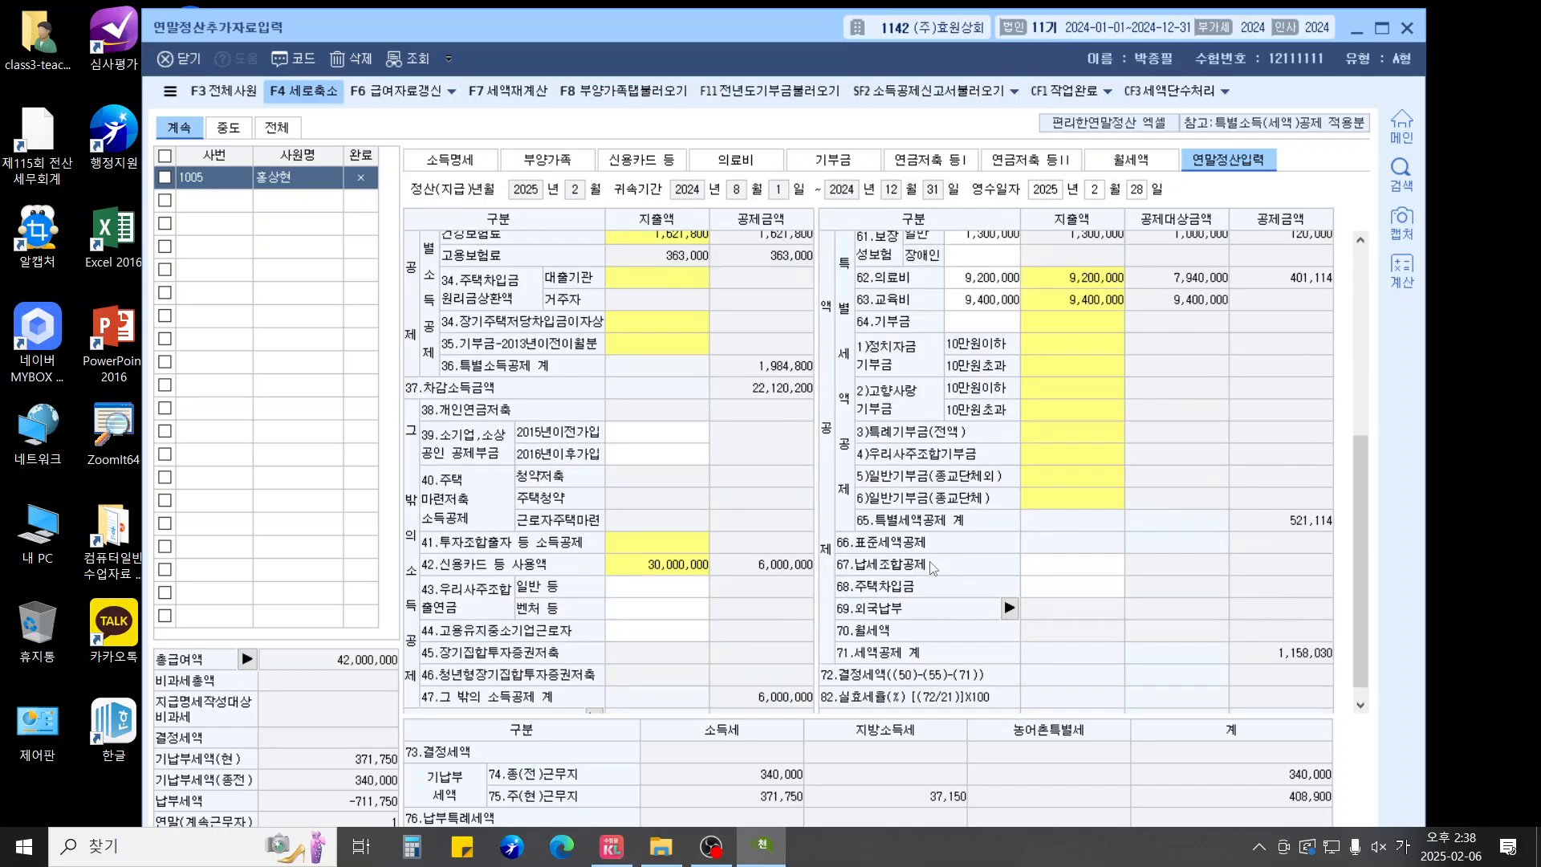
{"action": "scroll", "coordinate": [931, 568], "scroll_direction": "up", "scroll_amount": 2}
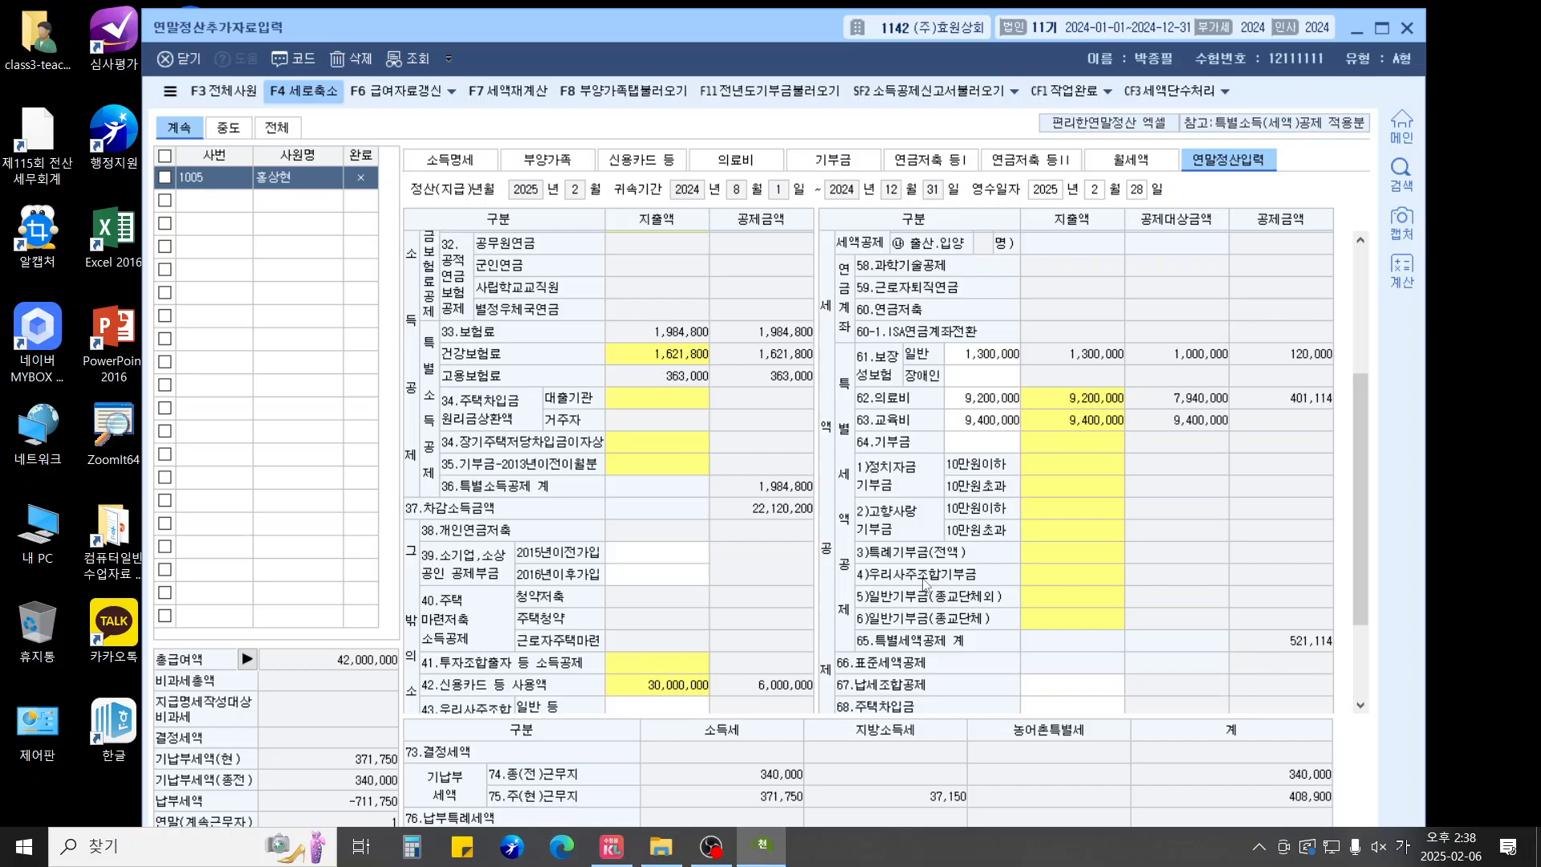
{"action": "left_click", "coordinate": [722, 857]}
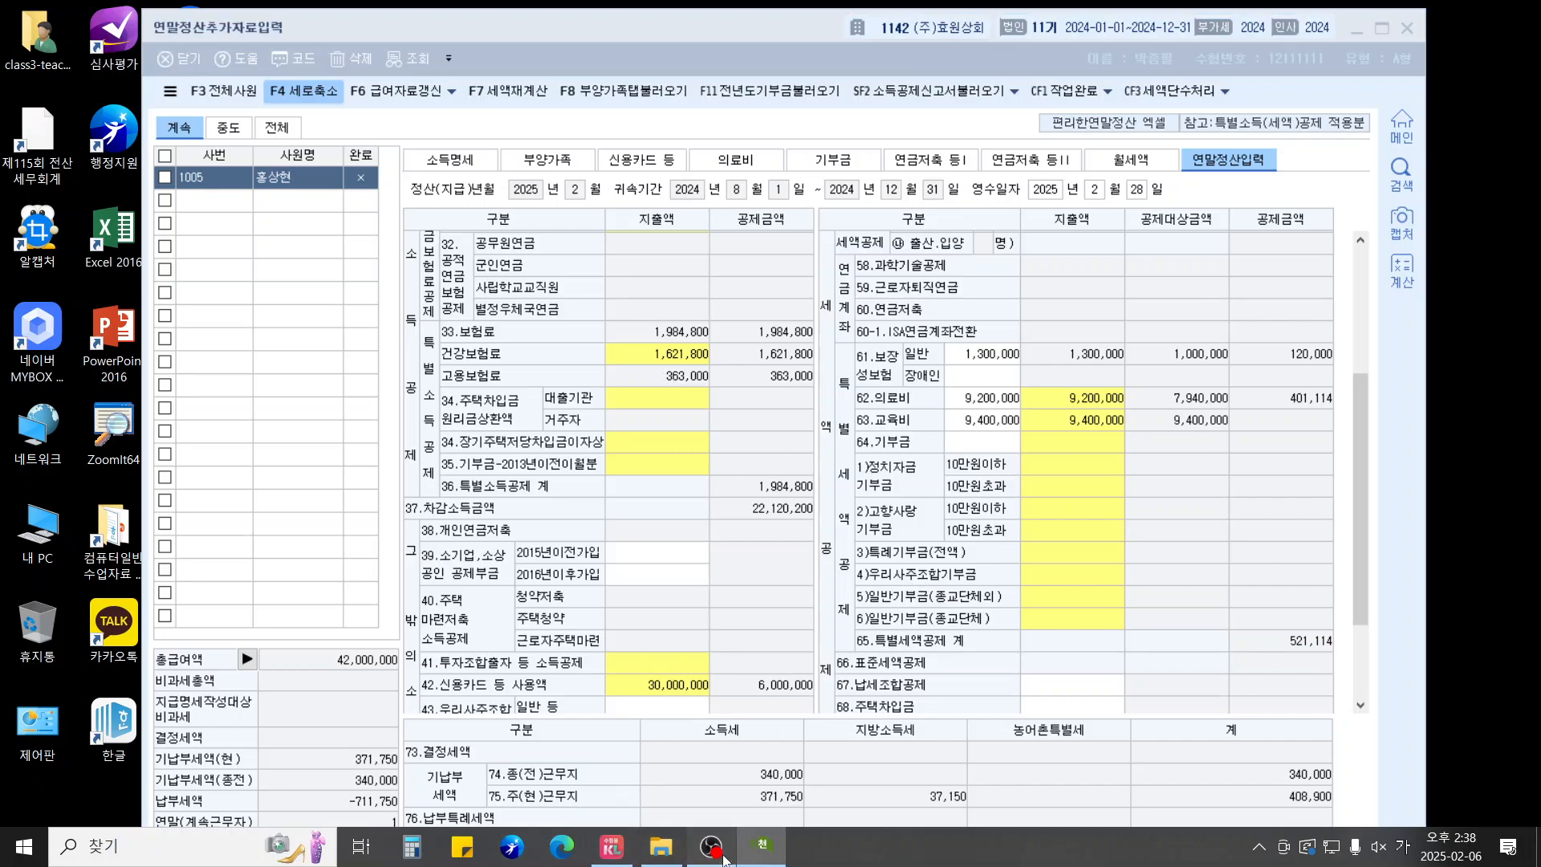